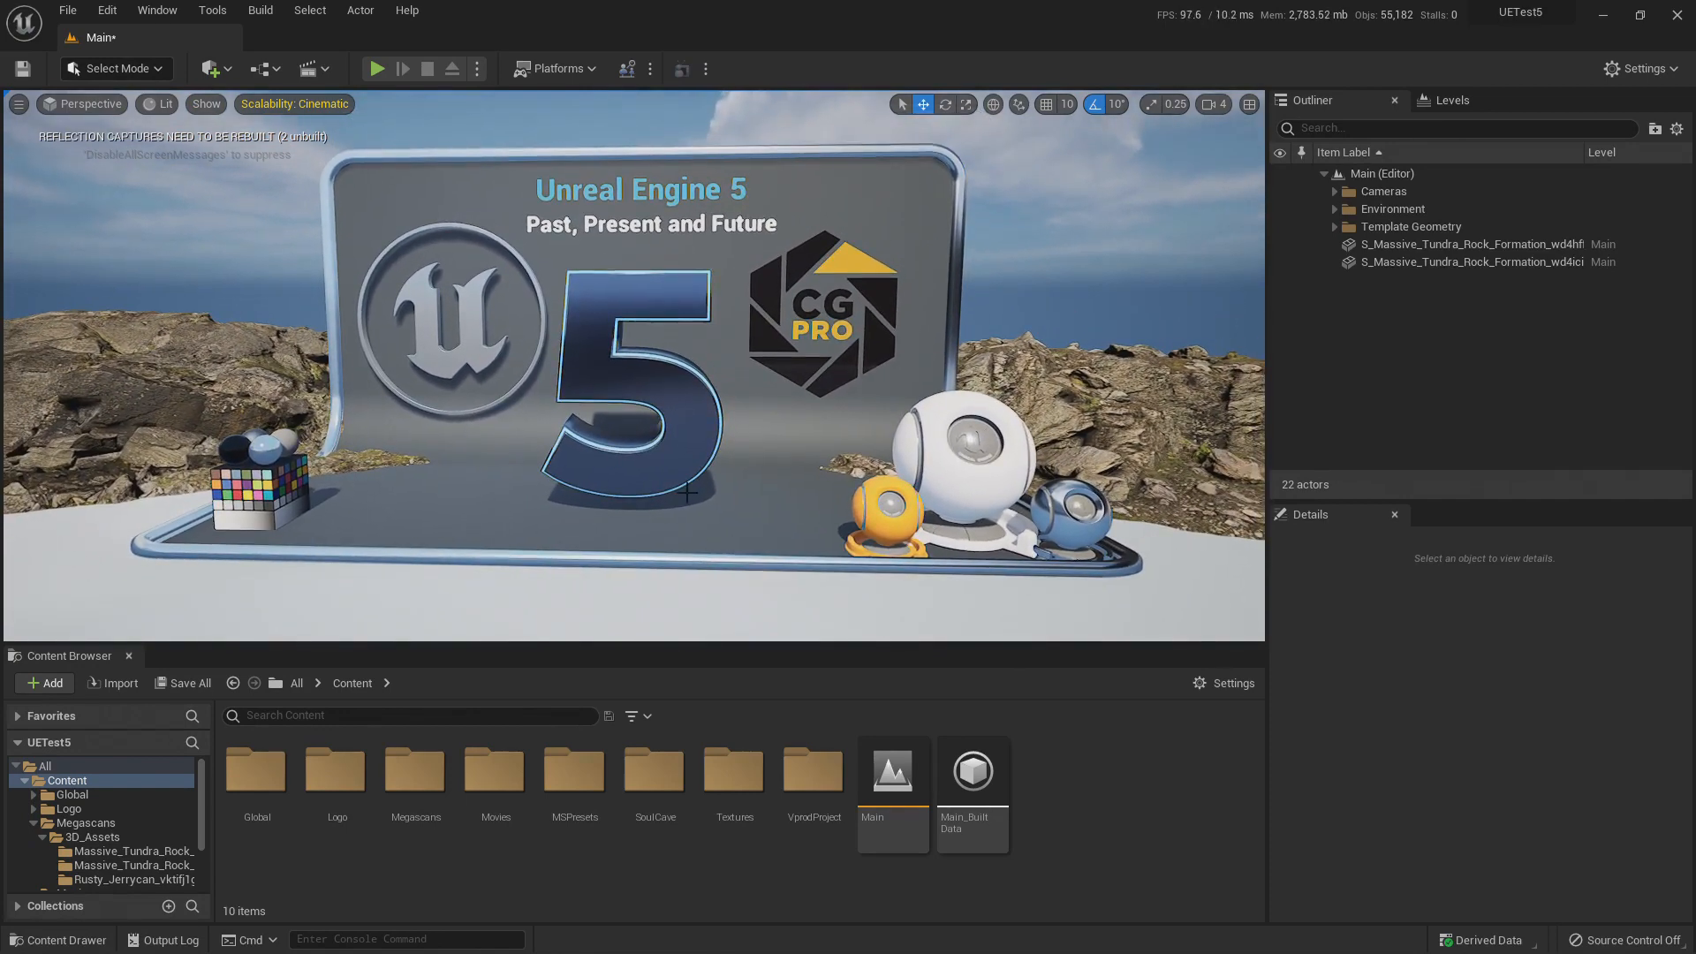
Open the Rendering section of the Project Settings.
click(109, 15)
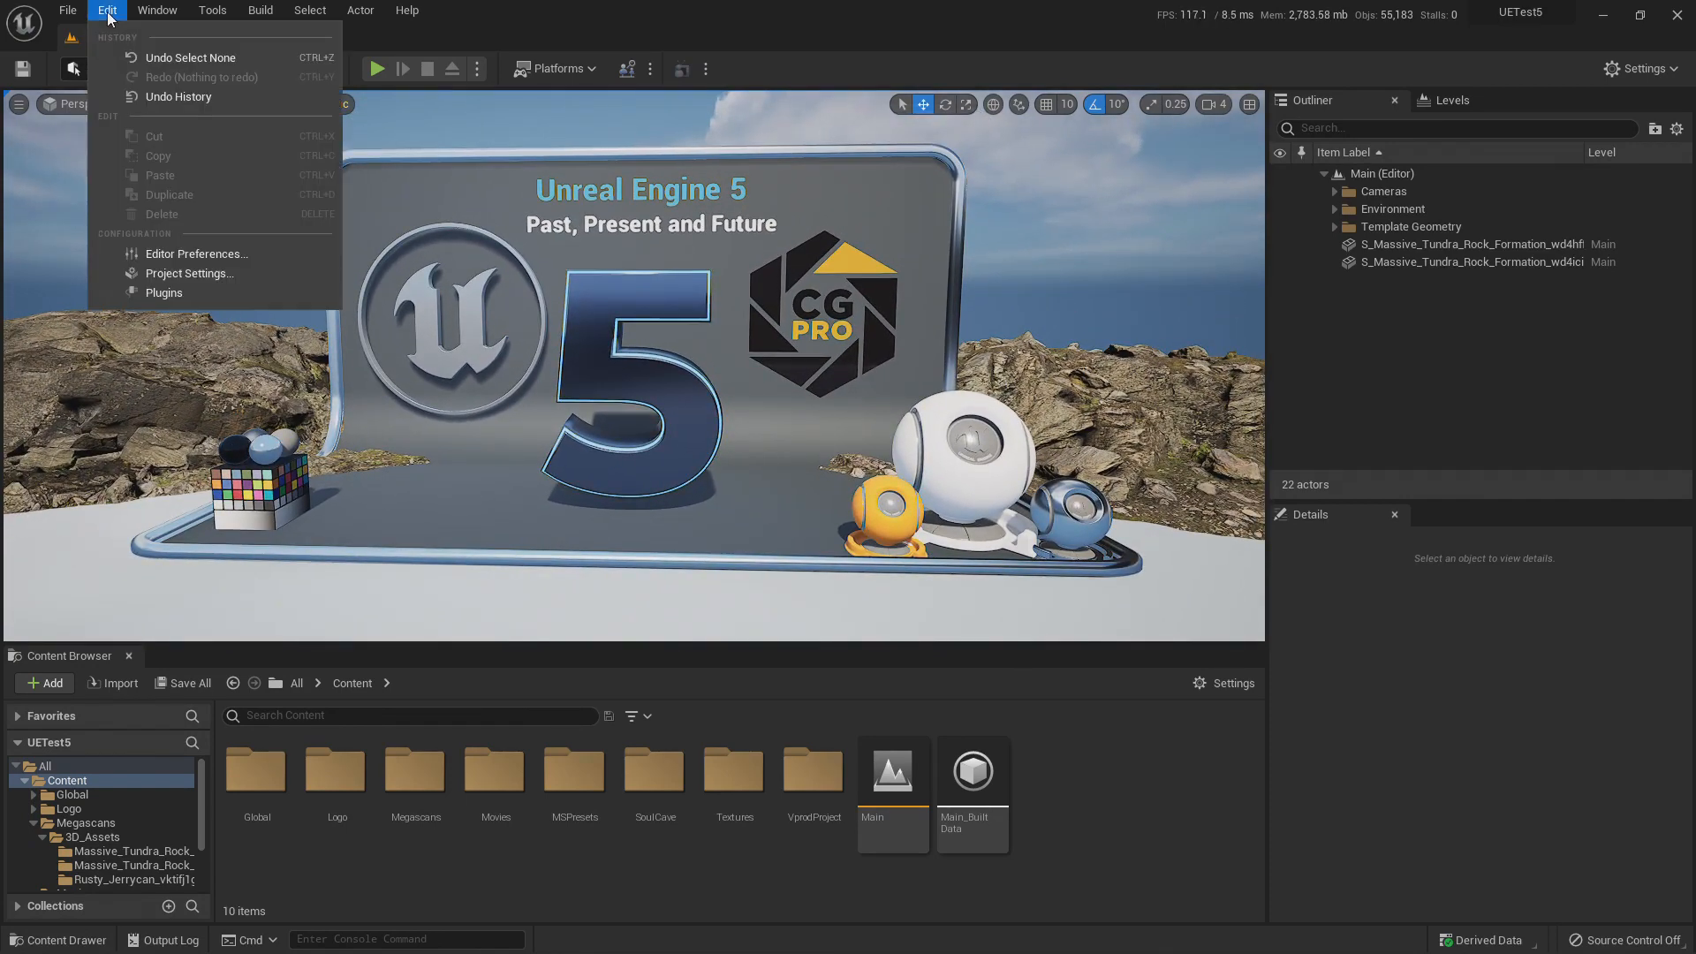
click(189, 272)
scroll(356, 651, down, 5)
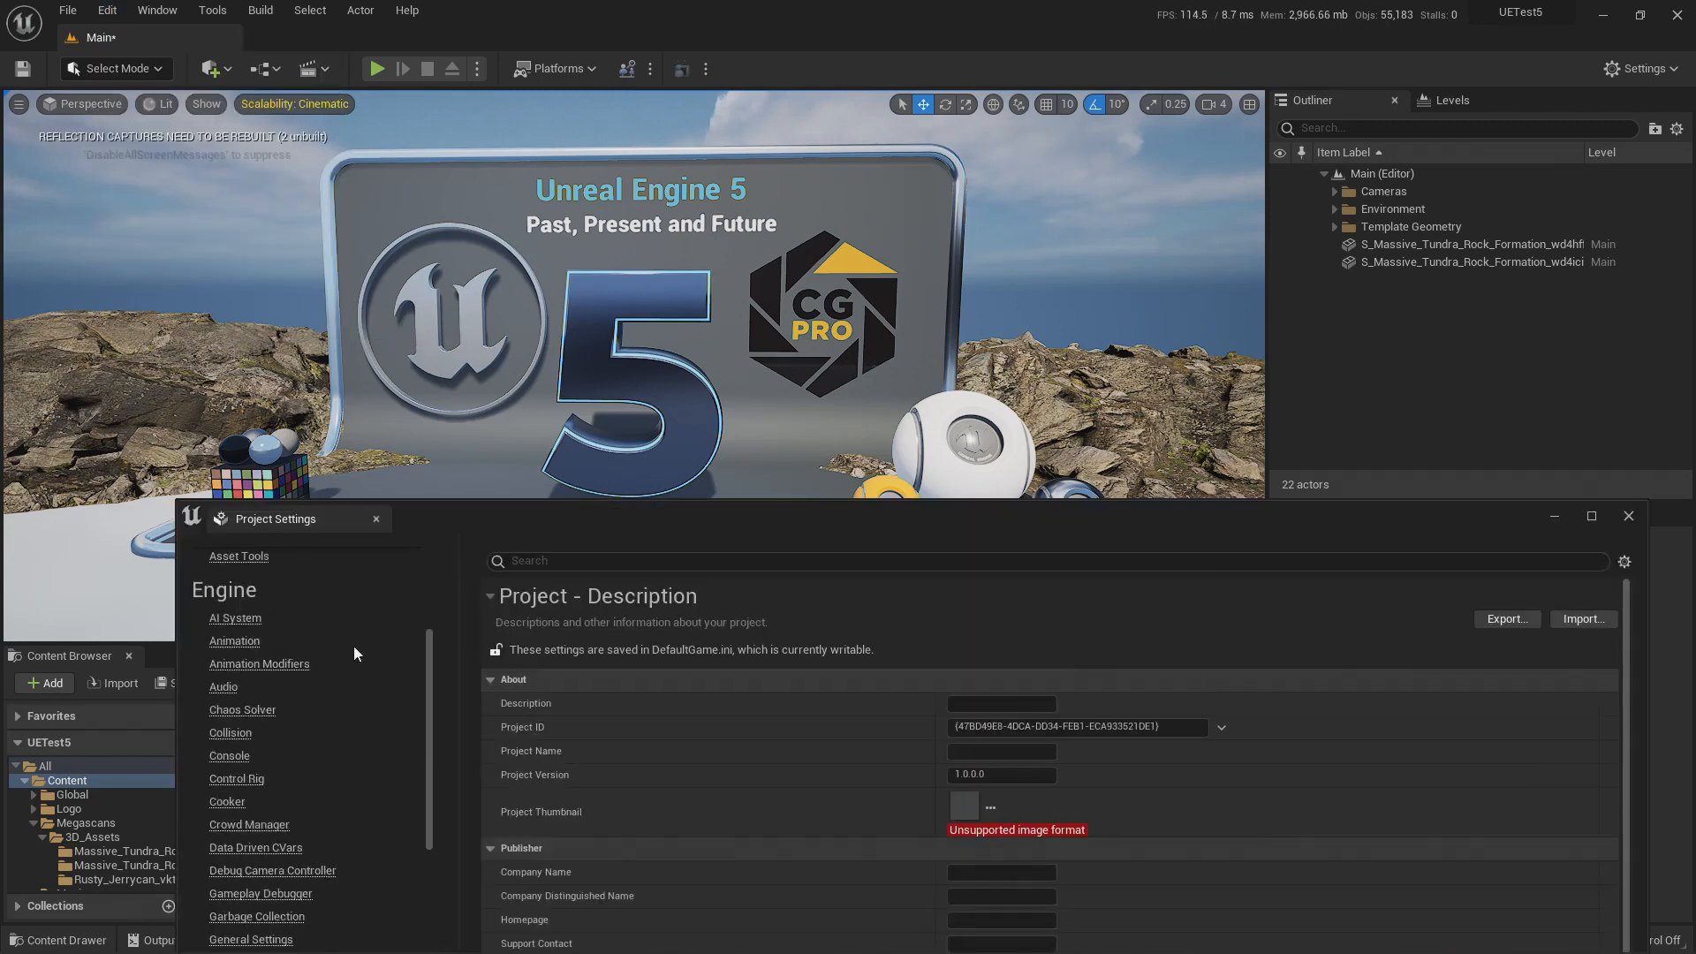
drag(632, 523, 647, 270)
scroll(335, 720, down, 5)
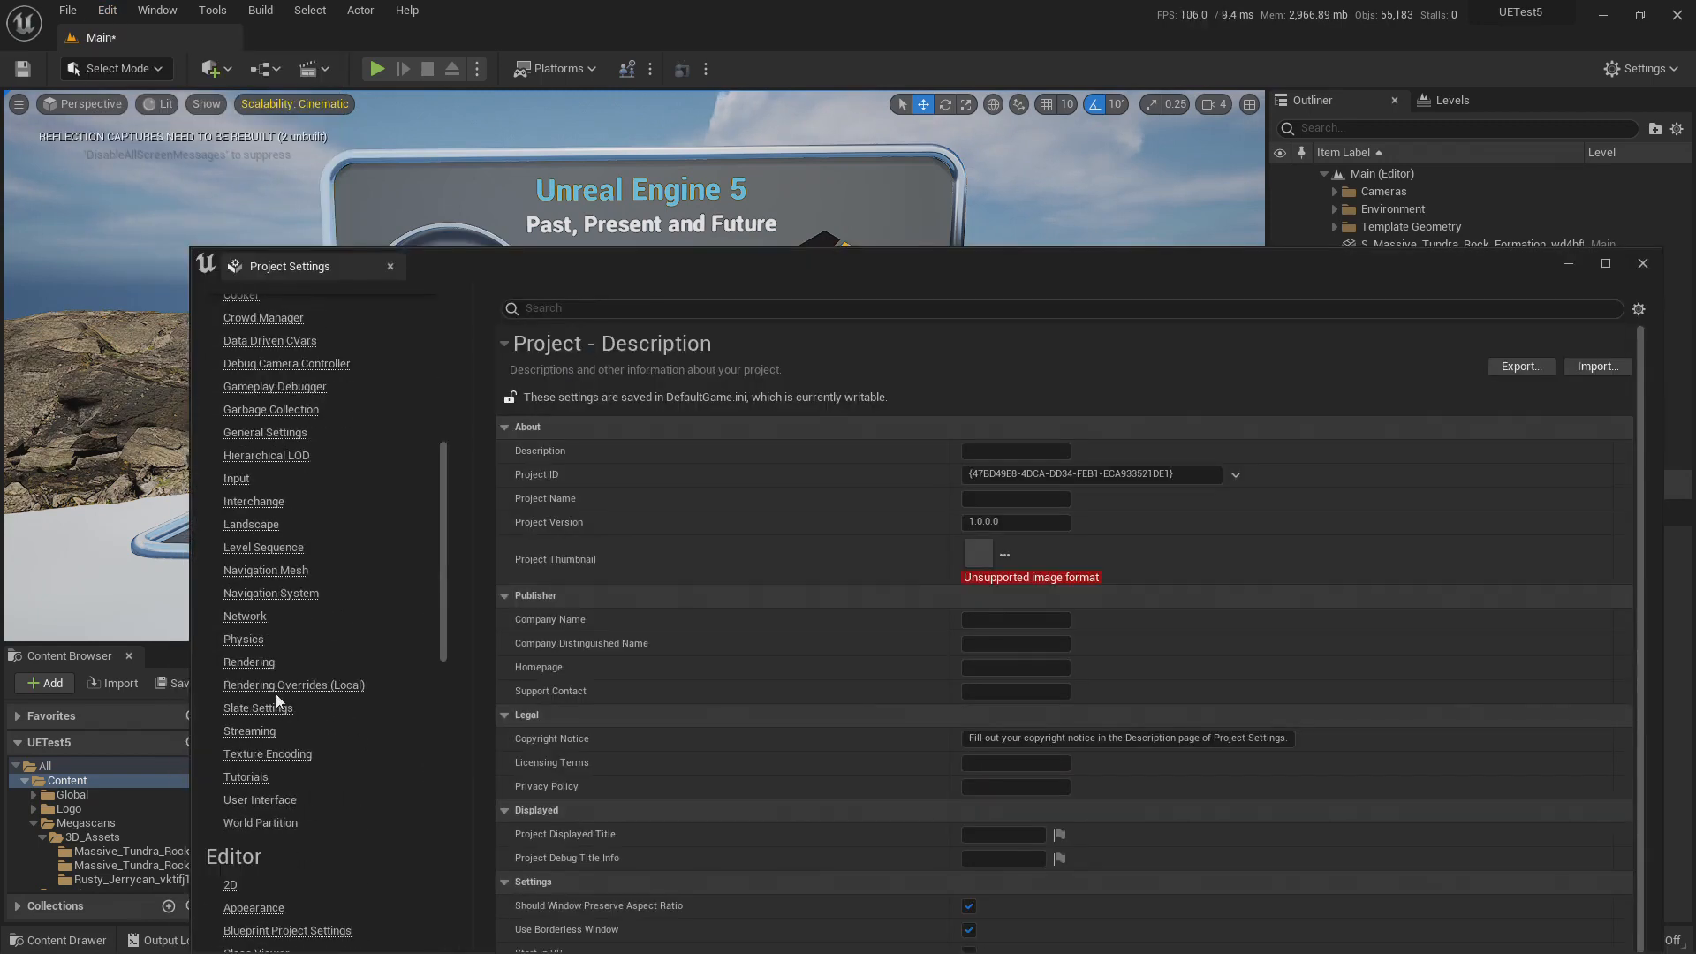
click(250, 664)
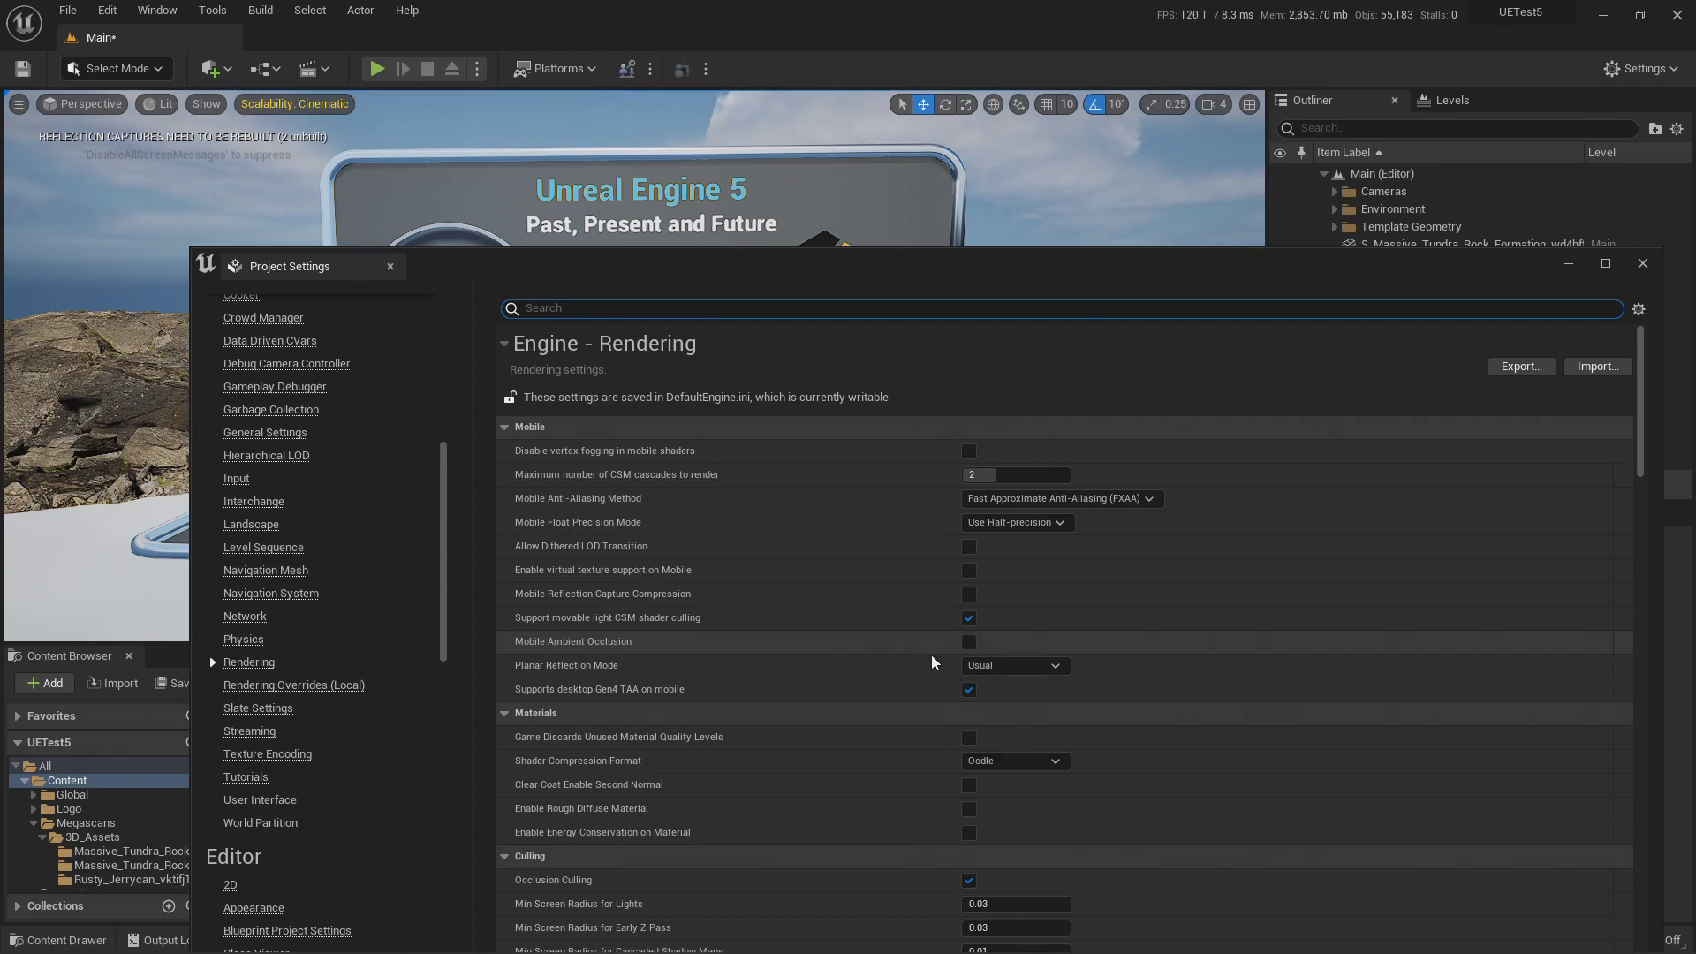
Check the Dynamic Global Illumination Method options and choose None.
scroll(932, 662, down, 15)
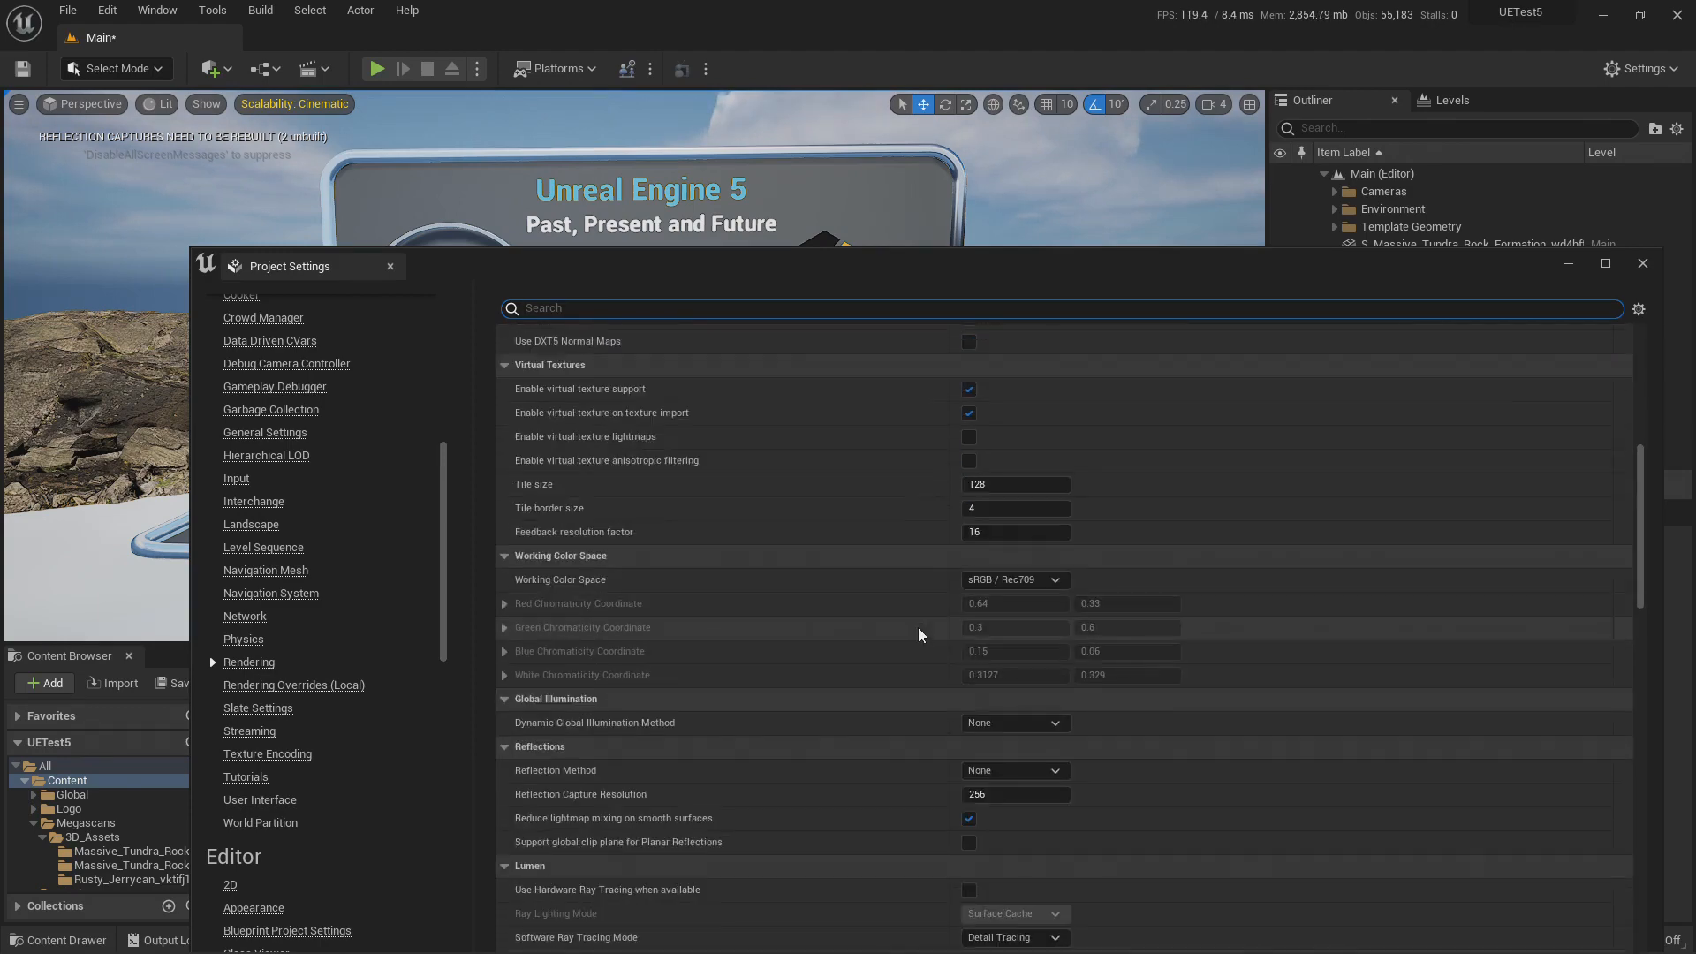
scroll(918, 634, down, 5)
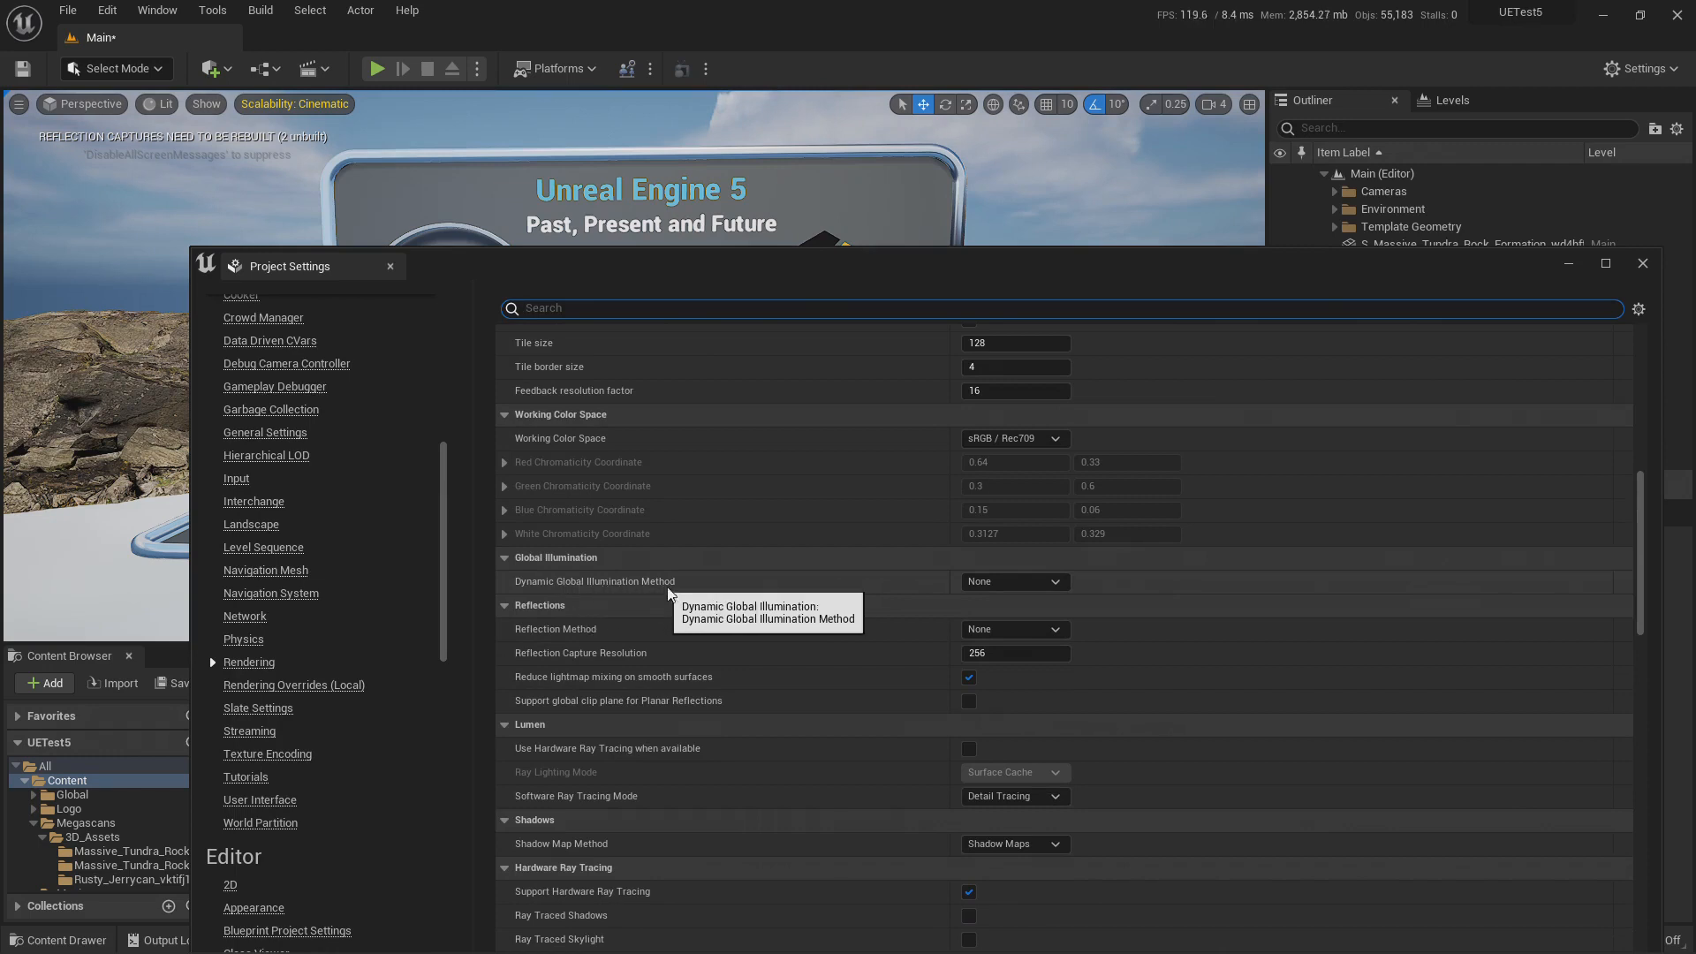
click(1014, 584)
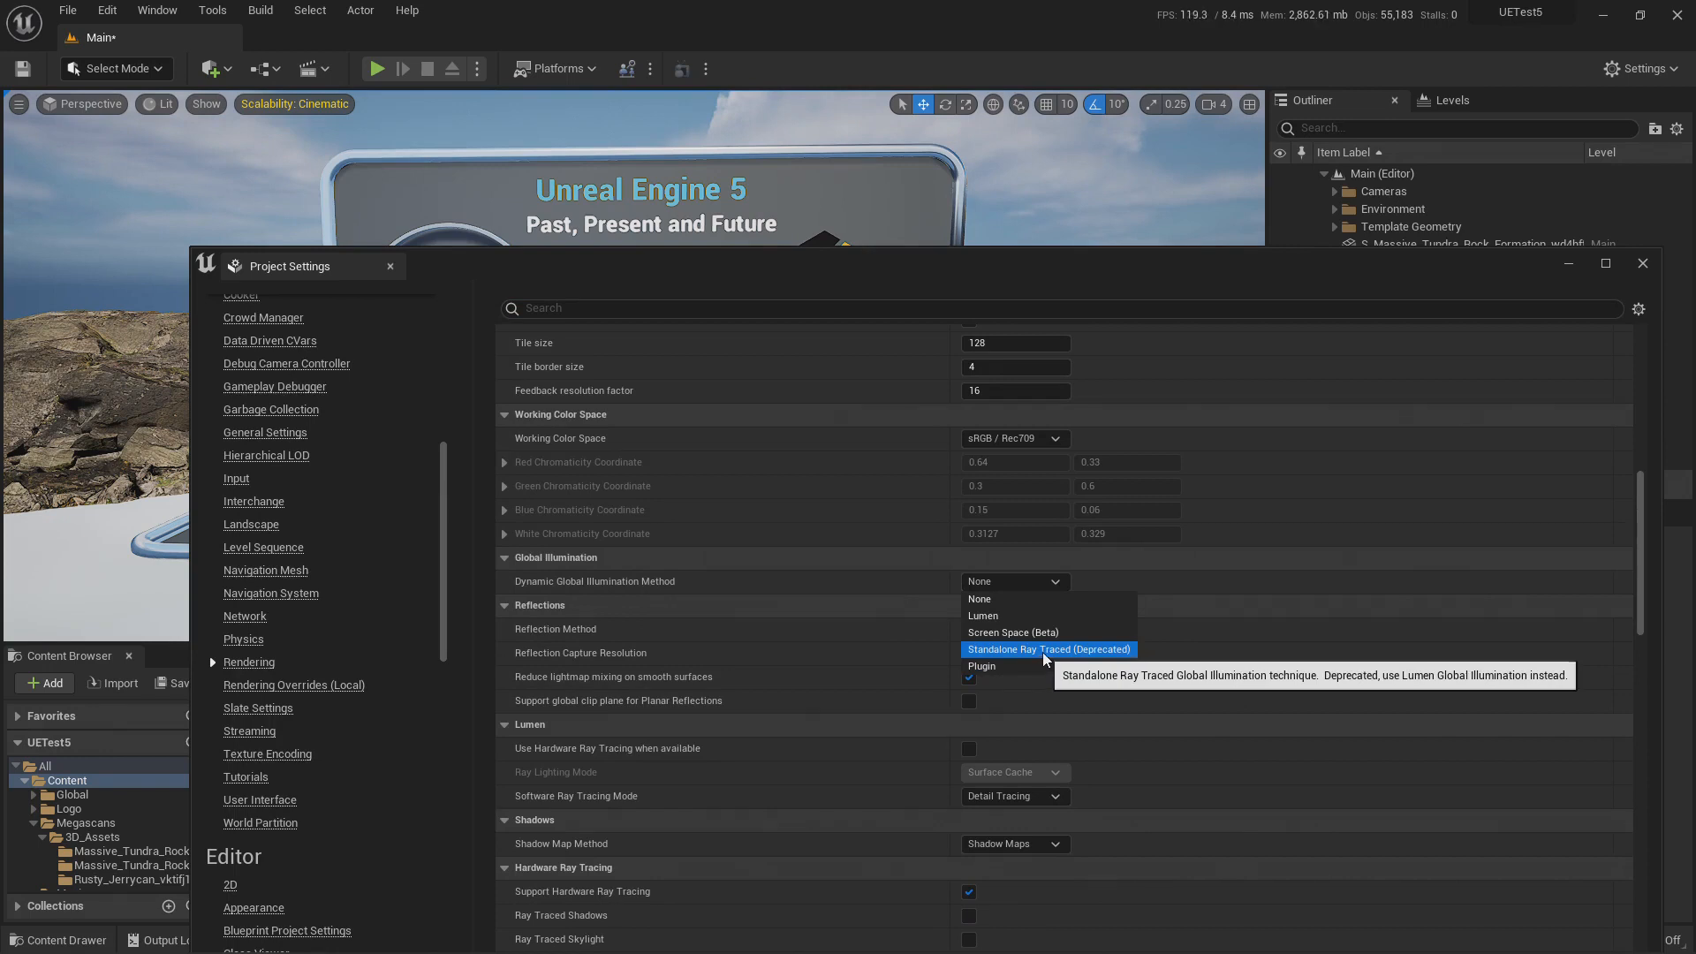
click(1024, 599)
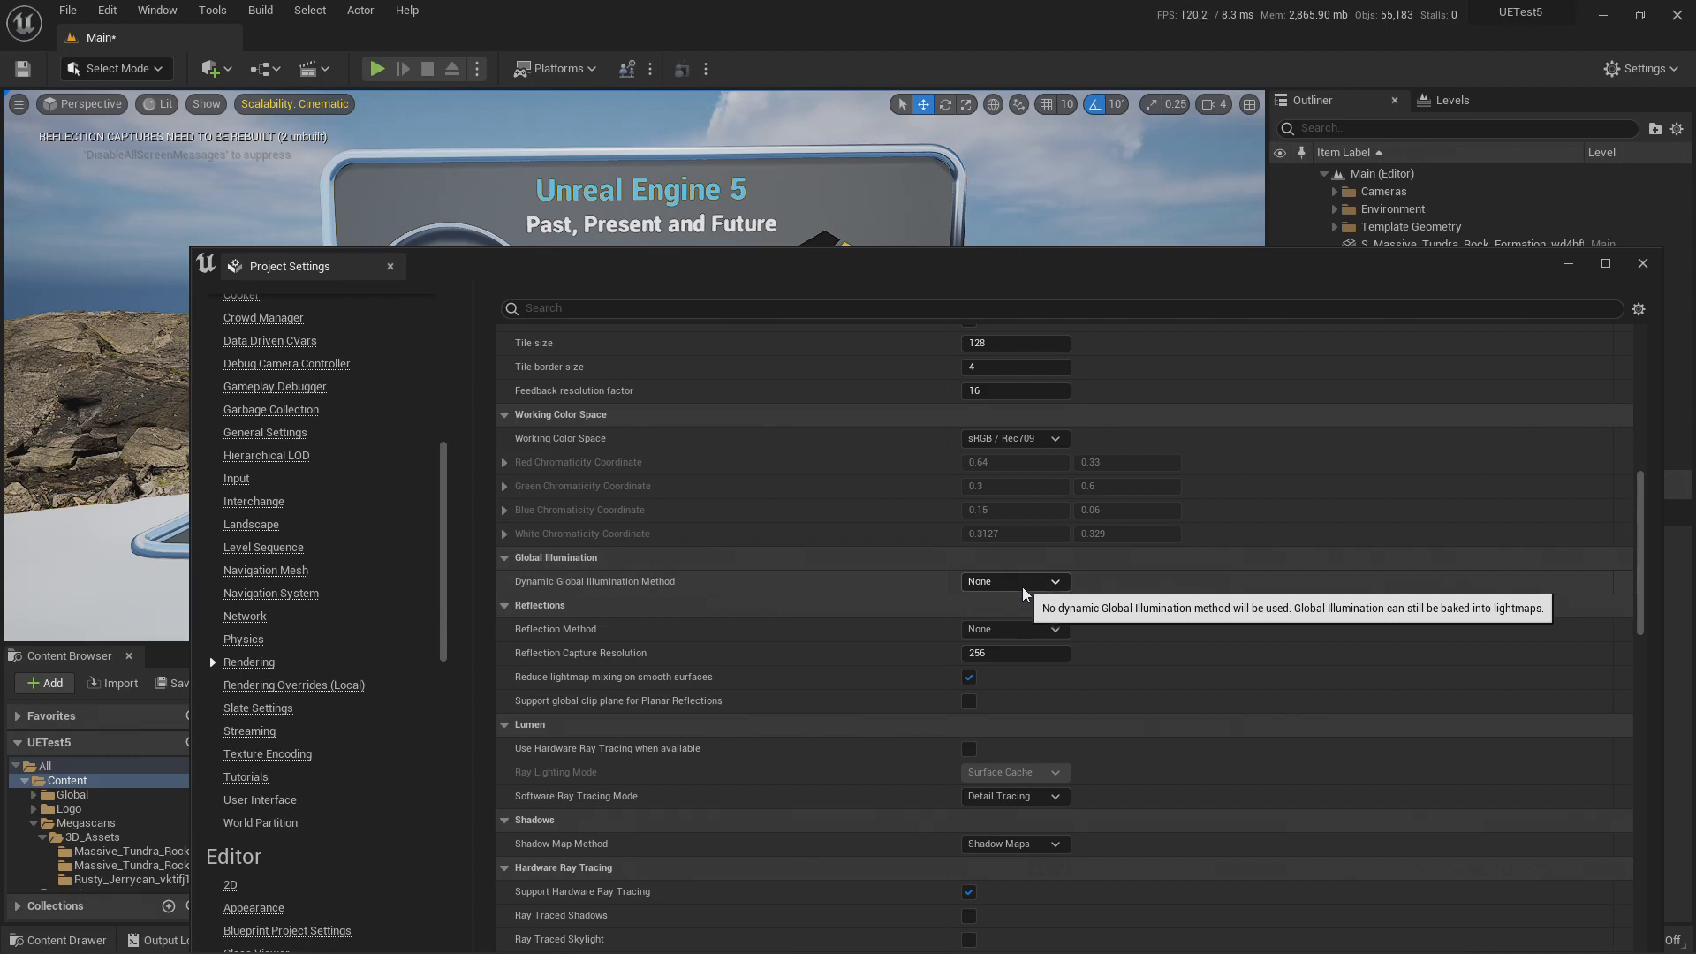
Set the Reflection Method to Screen Space.
scroll(938, 745, down, 2)
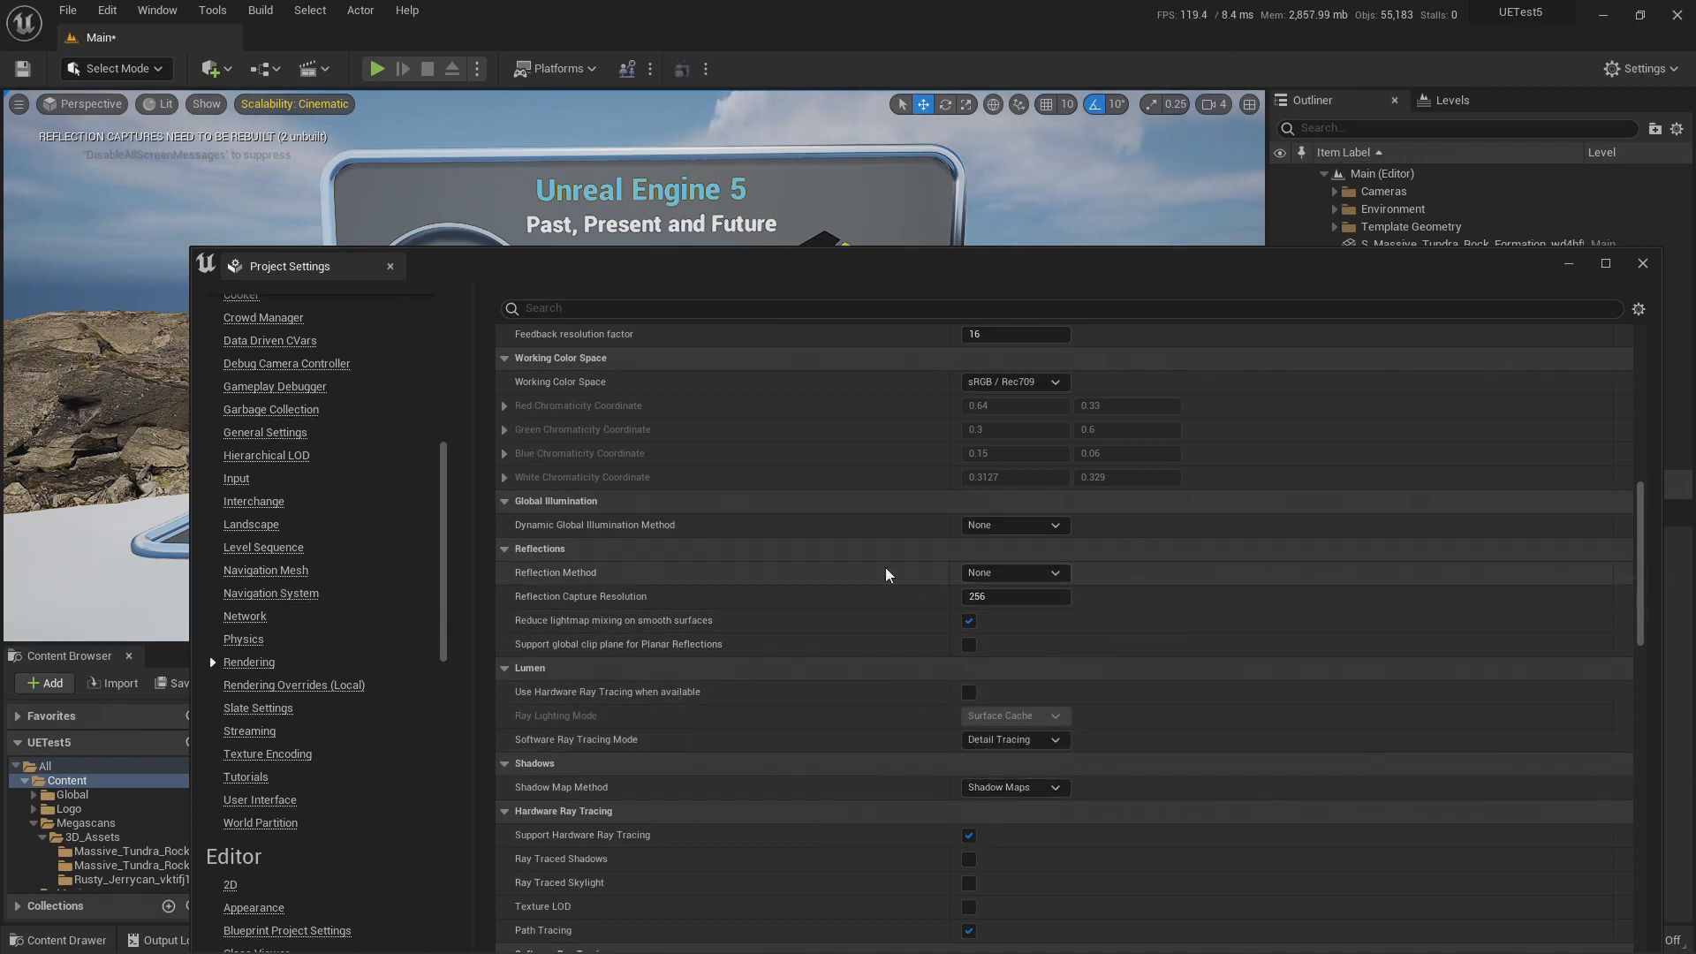
click(1020, 573)
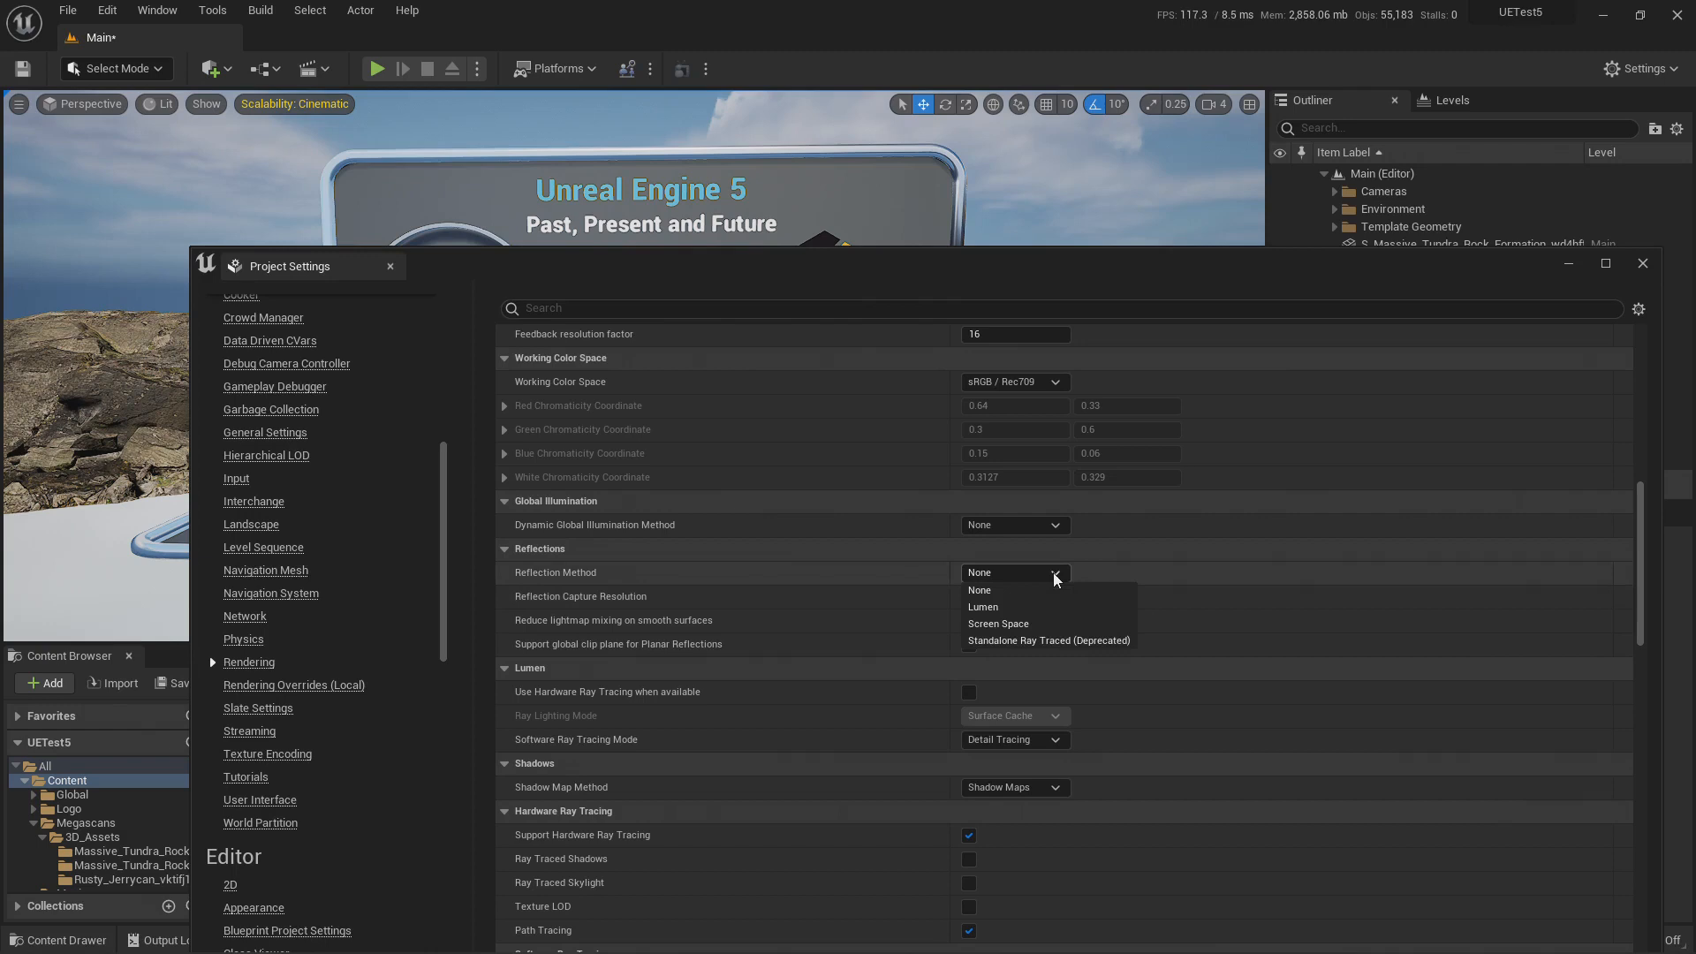
click(1043, 627)
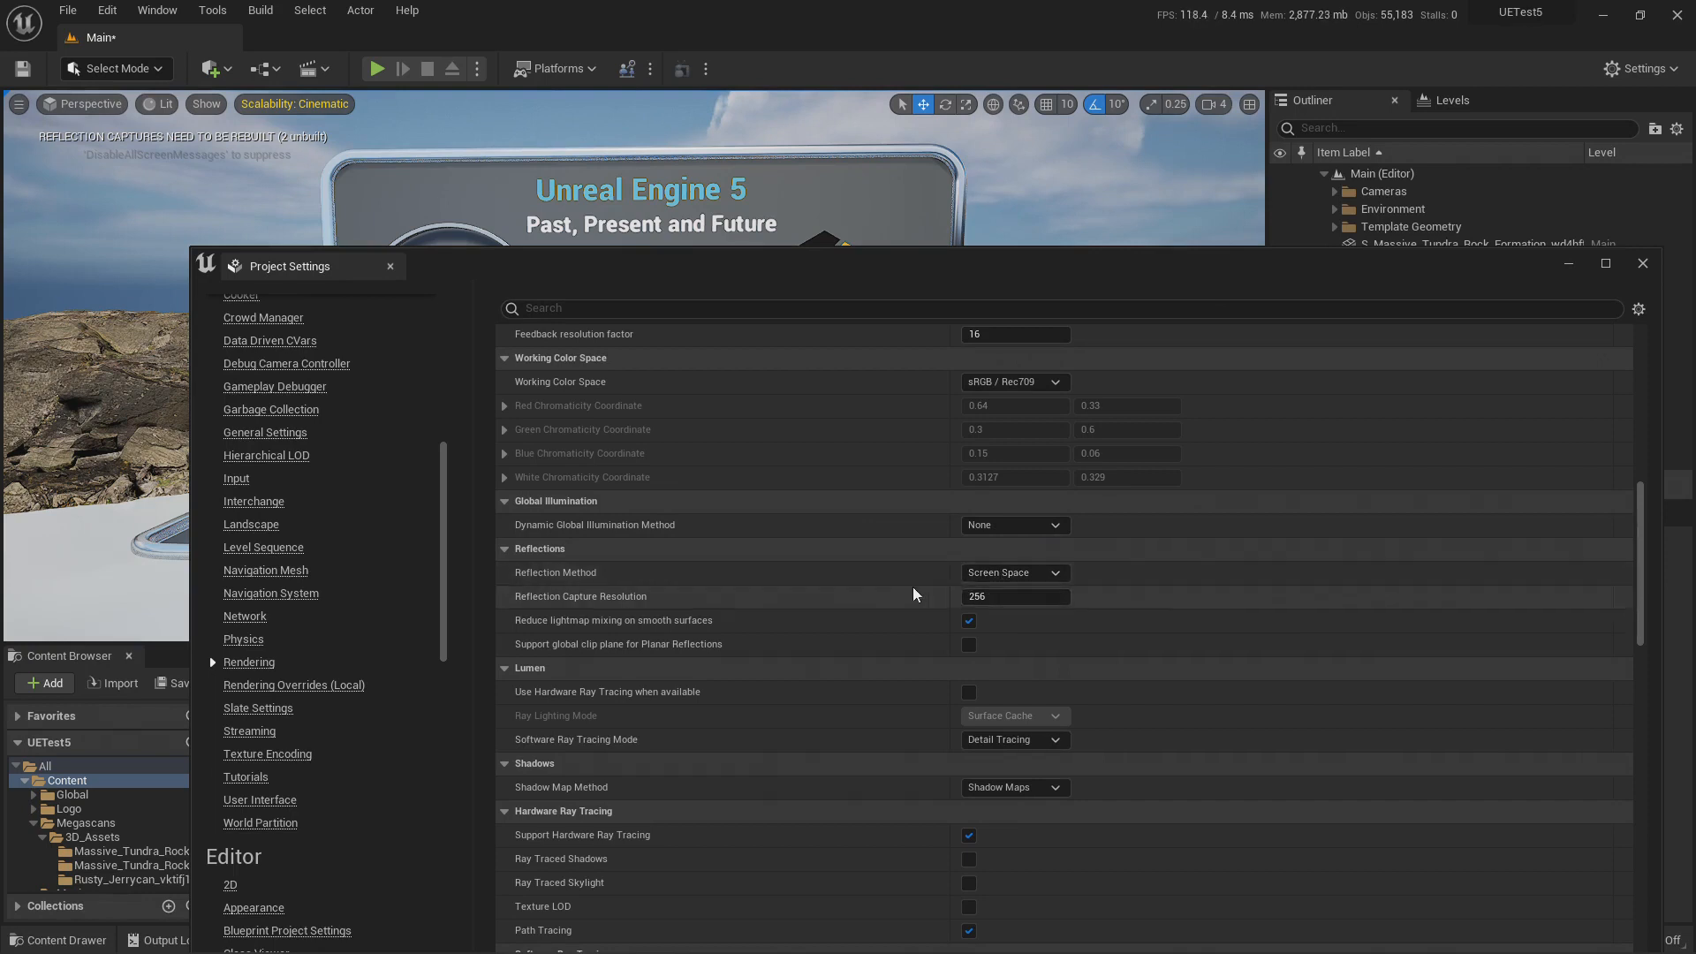
Review the rendering settings from Reflections and Lumen through ray tracing, Postprocessing, the anti-aliasing defaults and Optimizations.
scroll(915, 594, down, 2)
scroll(915, 594, down, 3)
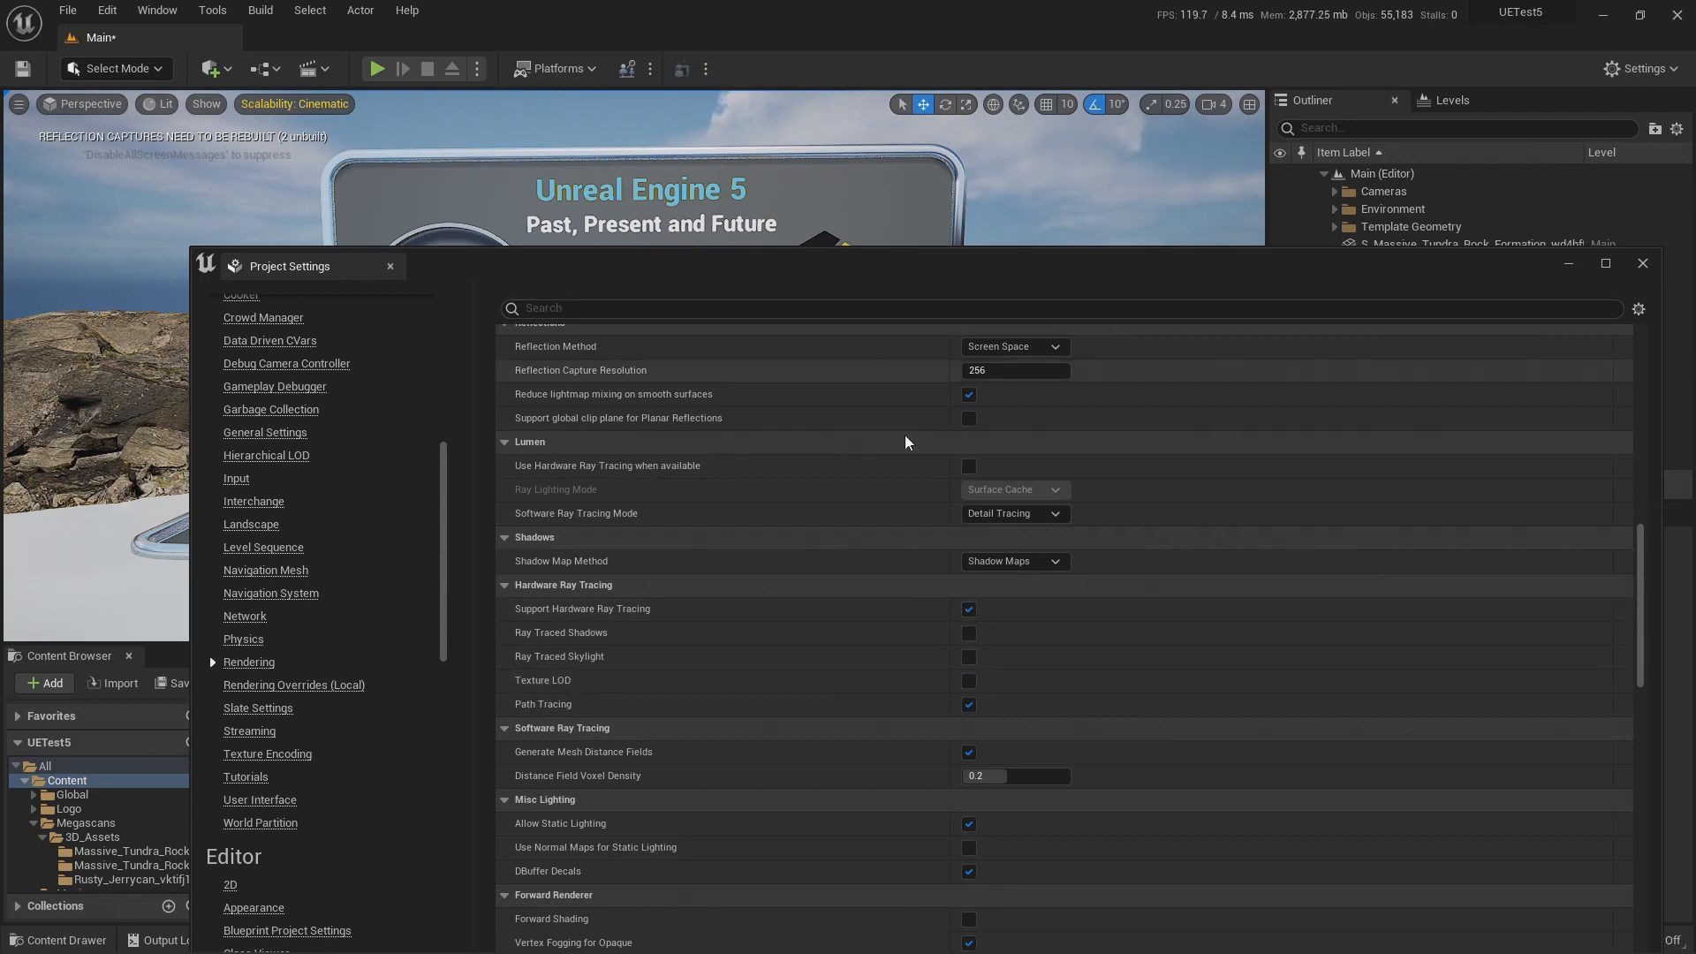
scroll(940, 559, up, 4)
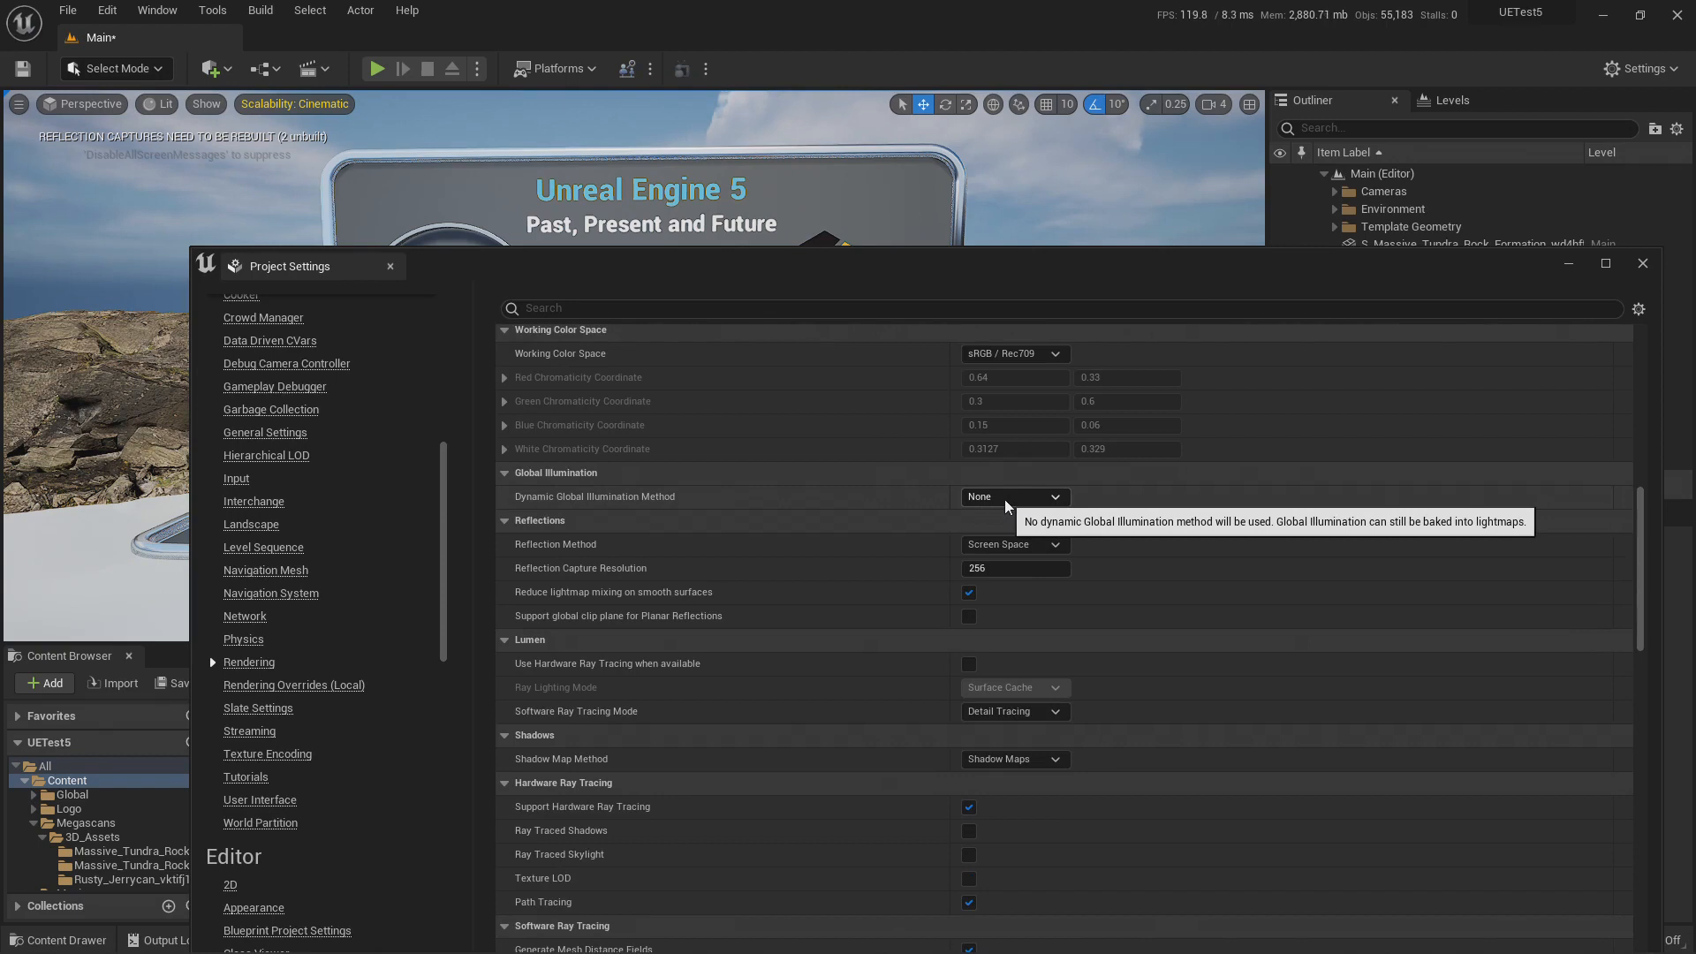
scroll(919, 586, down, 5)
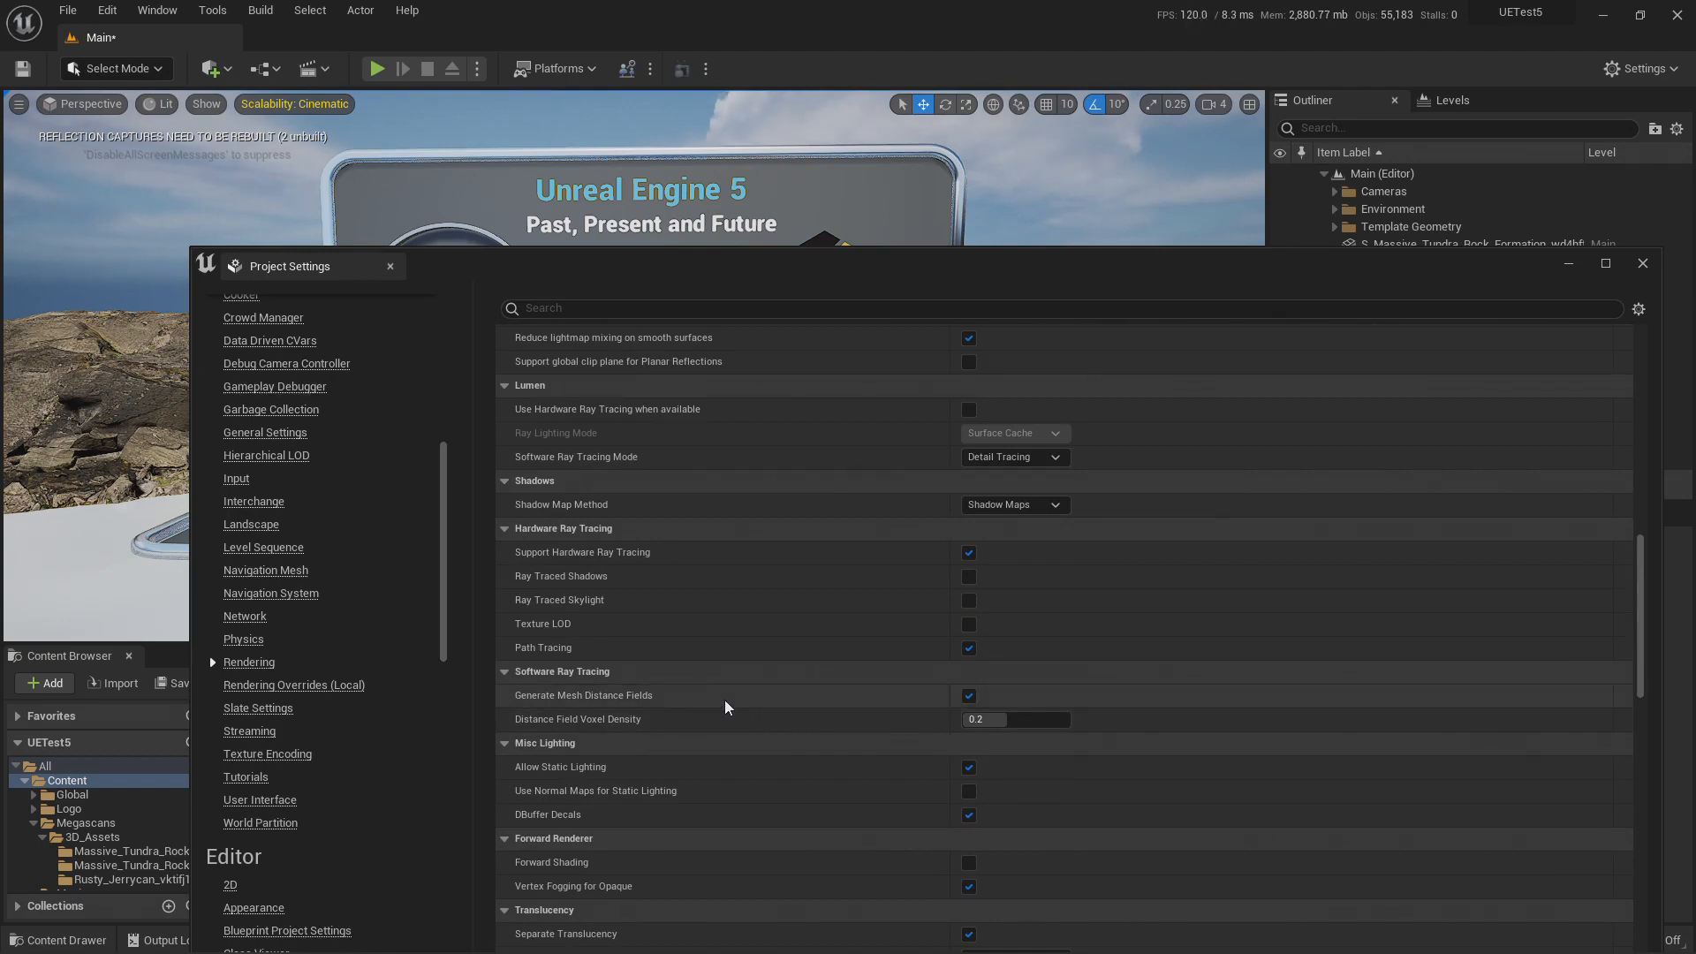
scroll(896, 714, down, 4)
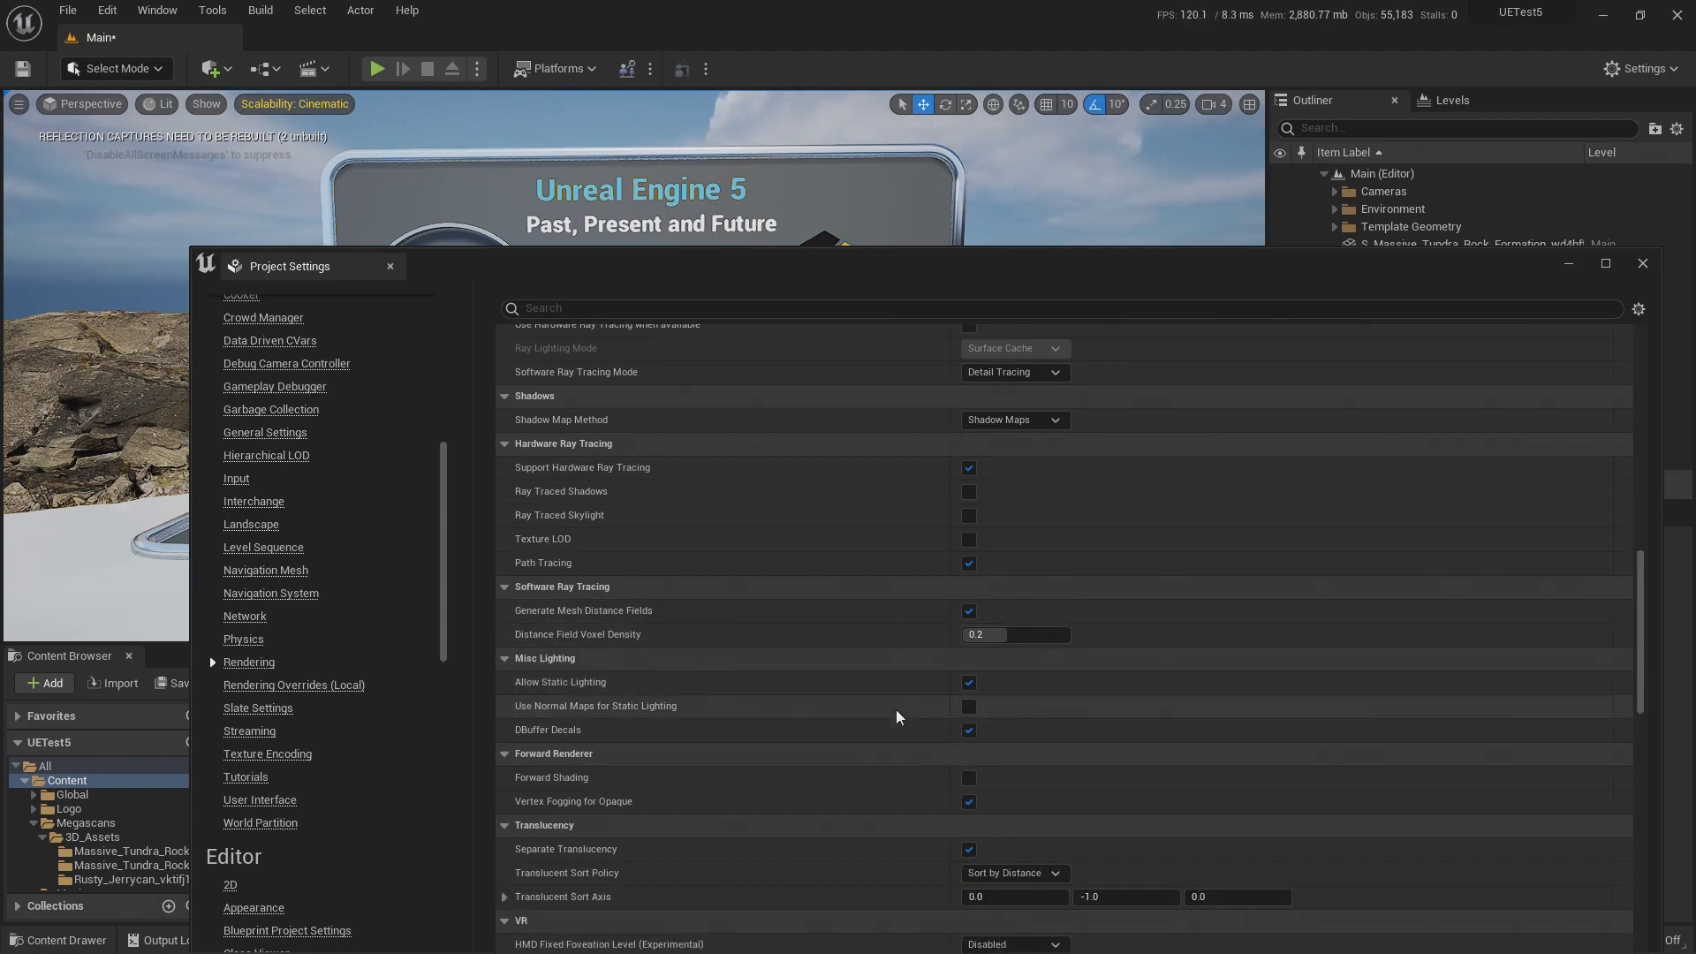
scroll(896, 717, down, 1)
scroll(919, 707, down, 5)
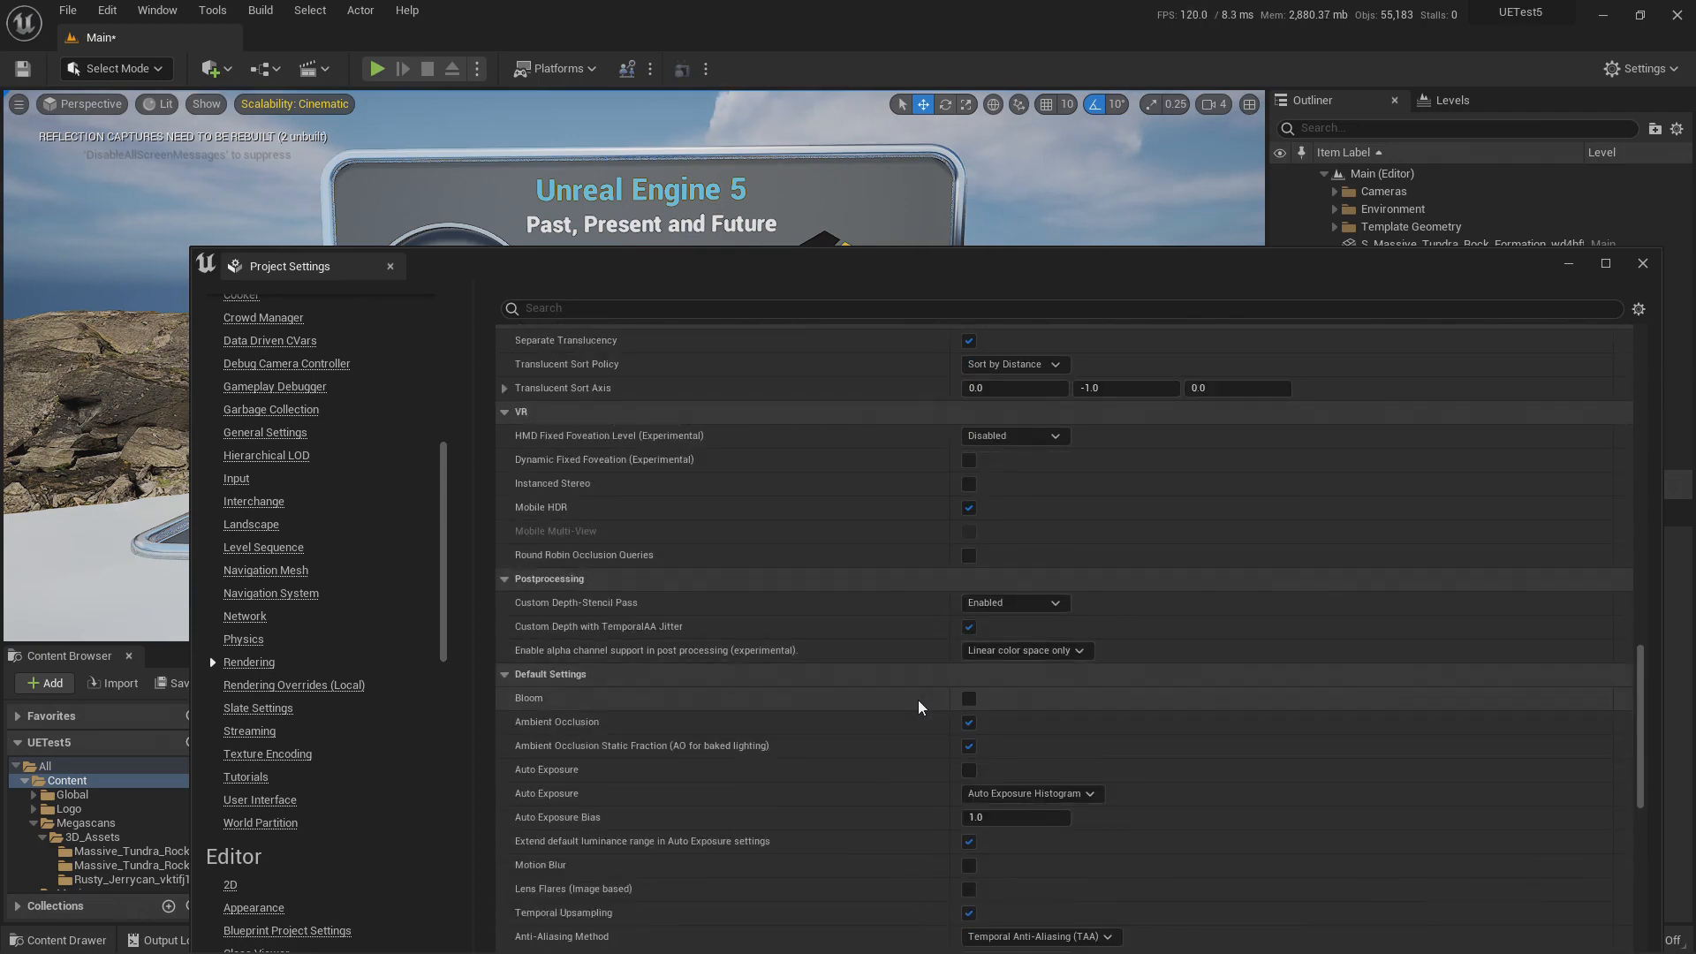
scroll(919, 707, down, 4)
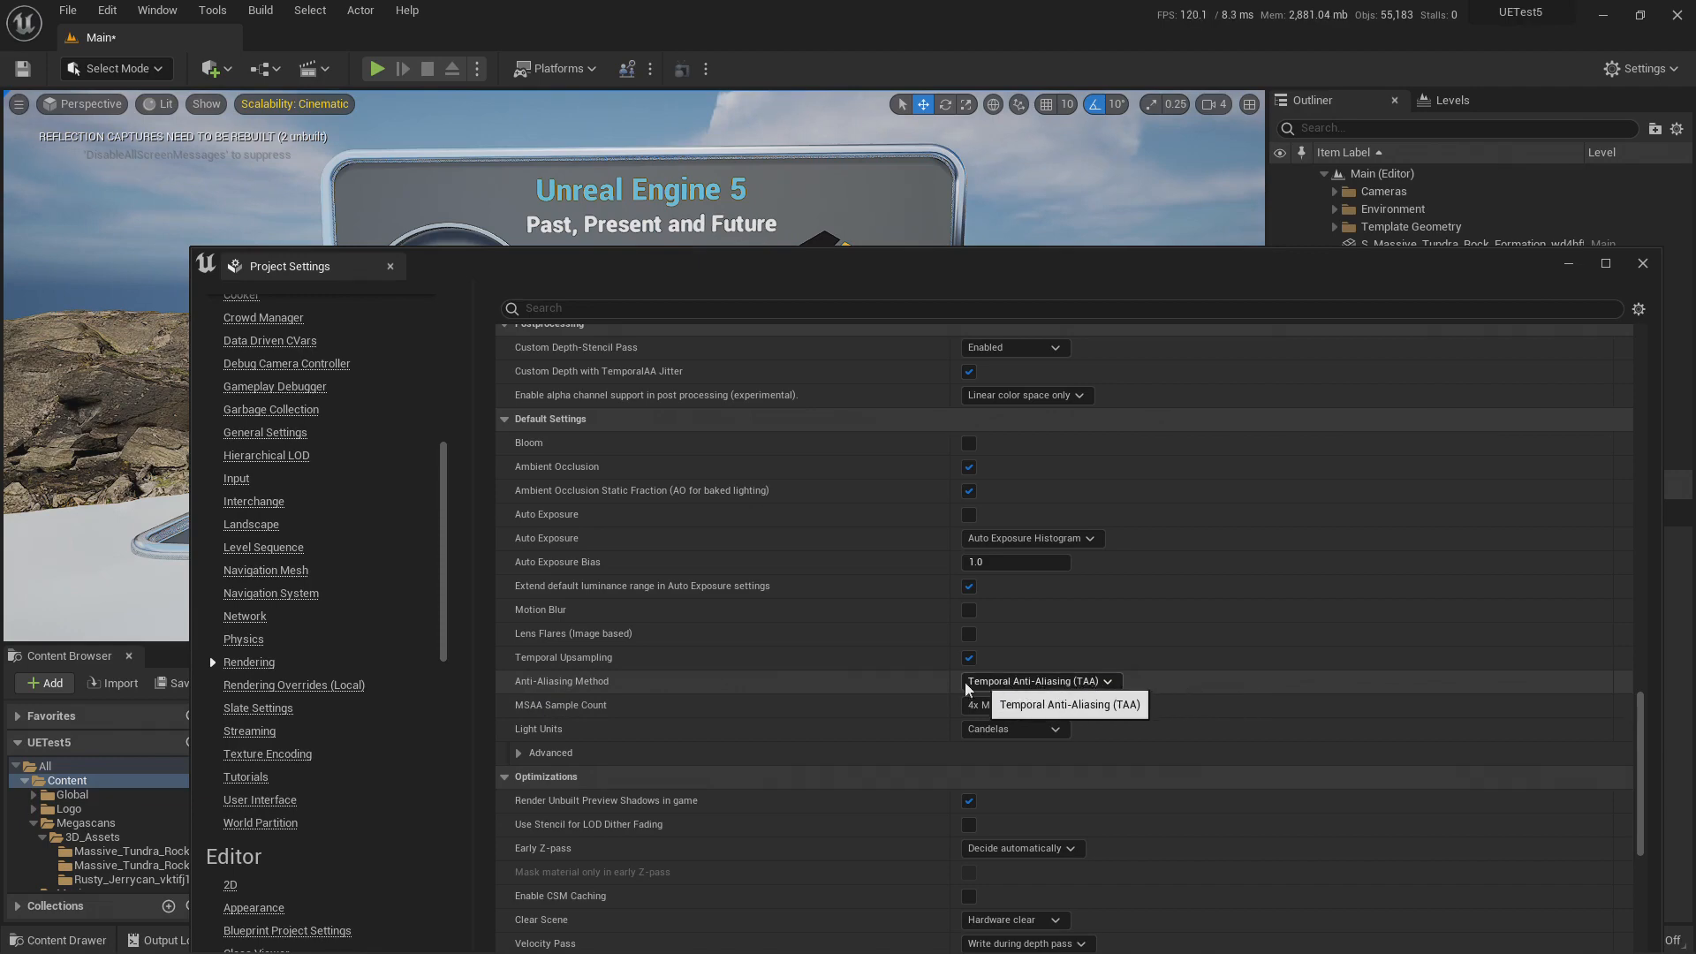
scroll(913, 683, down, 3)
scroll(914, 682, down, 4)
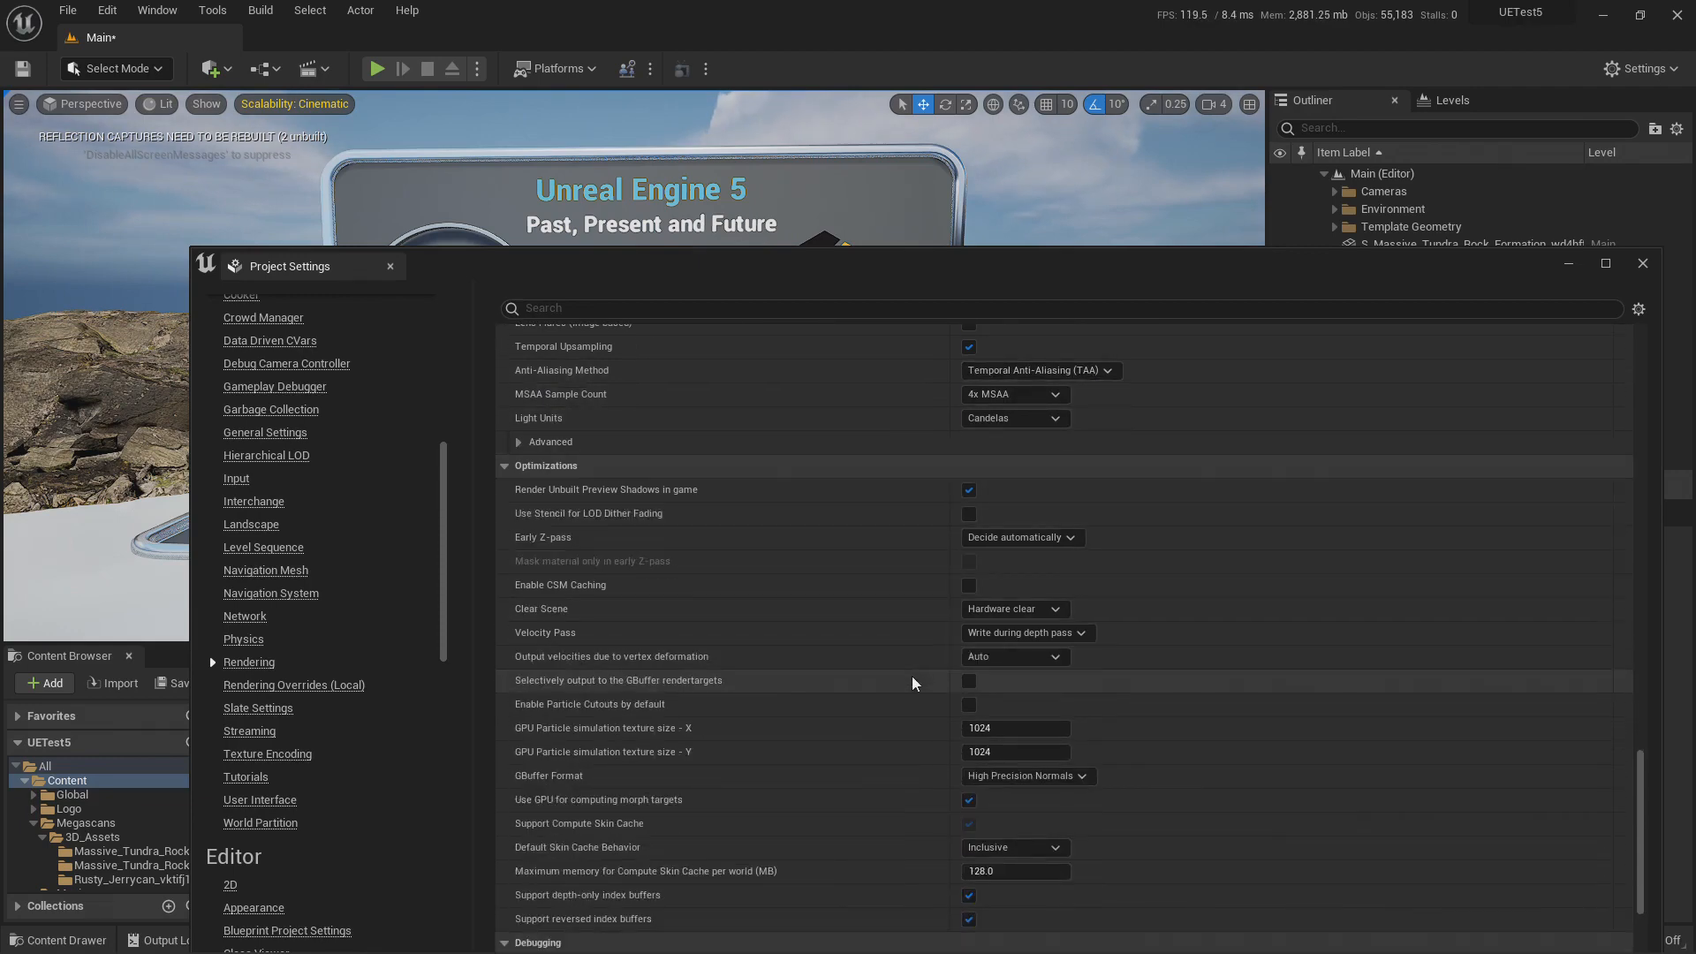
Check the Shadow Map Method options and choose Shadow Maps.
scroll(914, 682, up, 10)
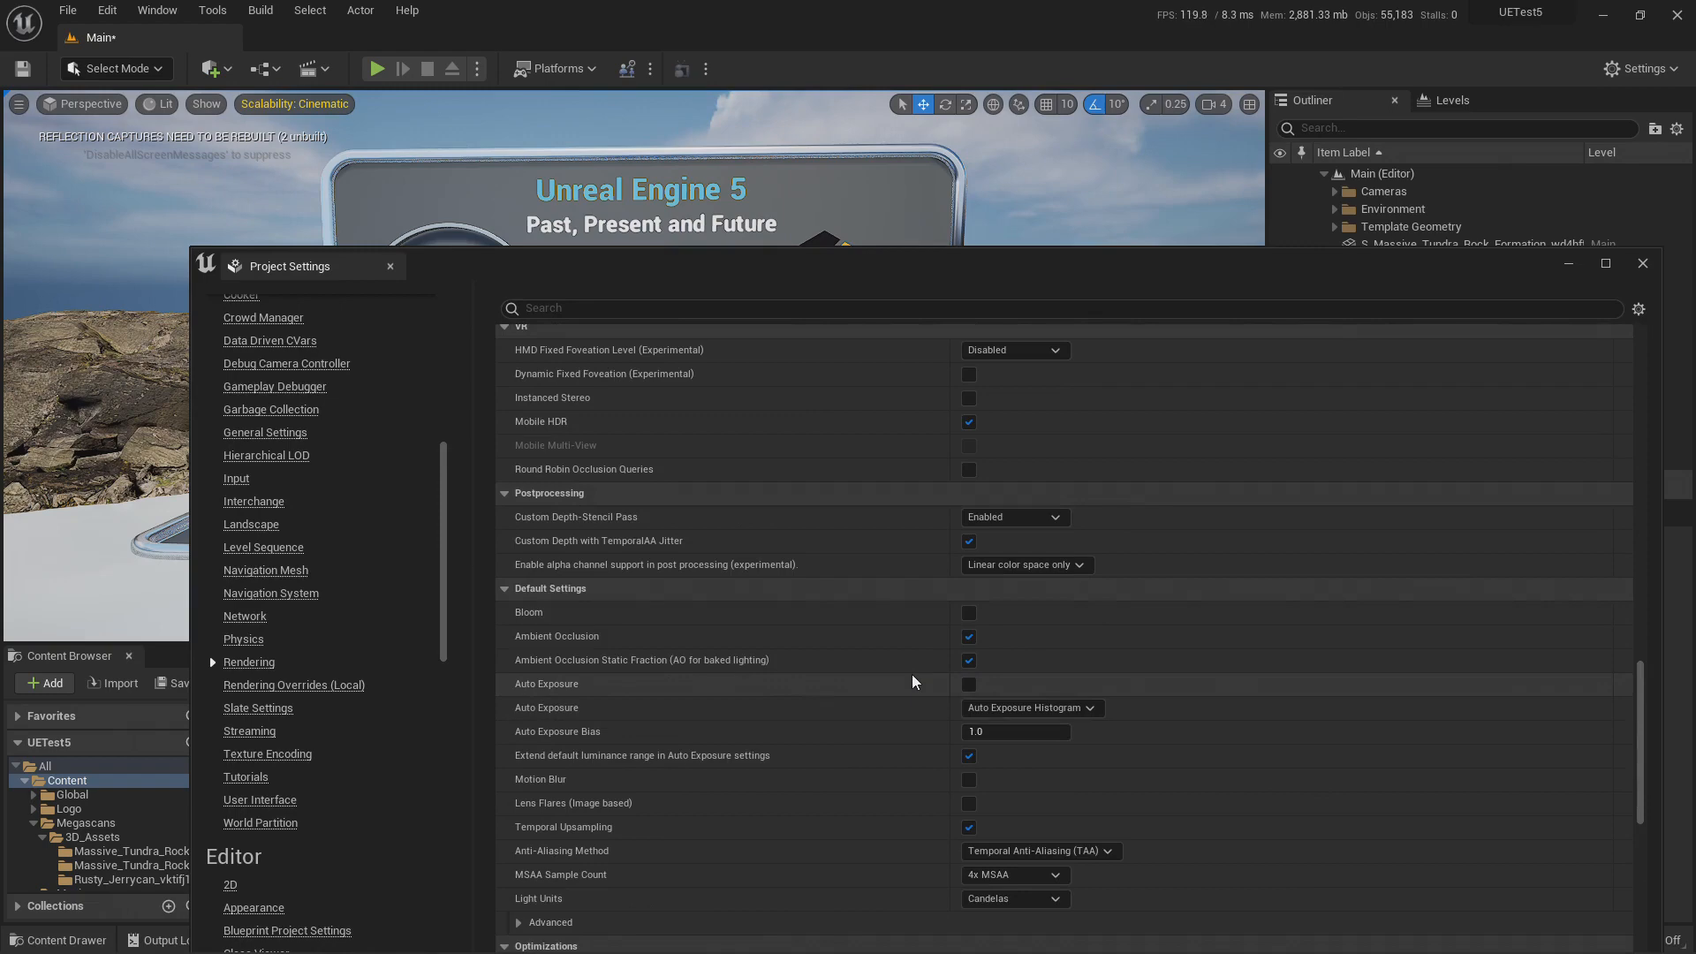
scroll(913, 683, up, 15)
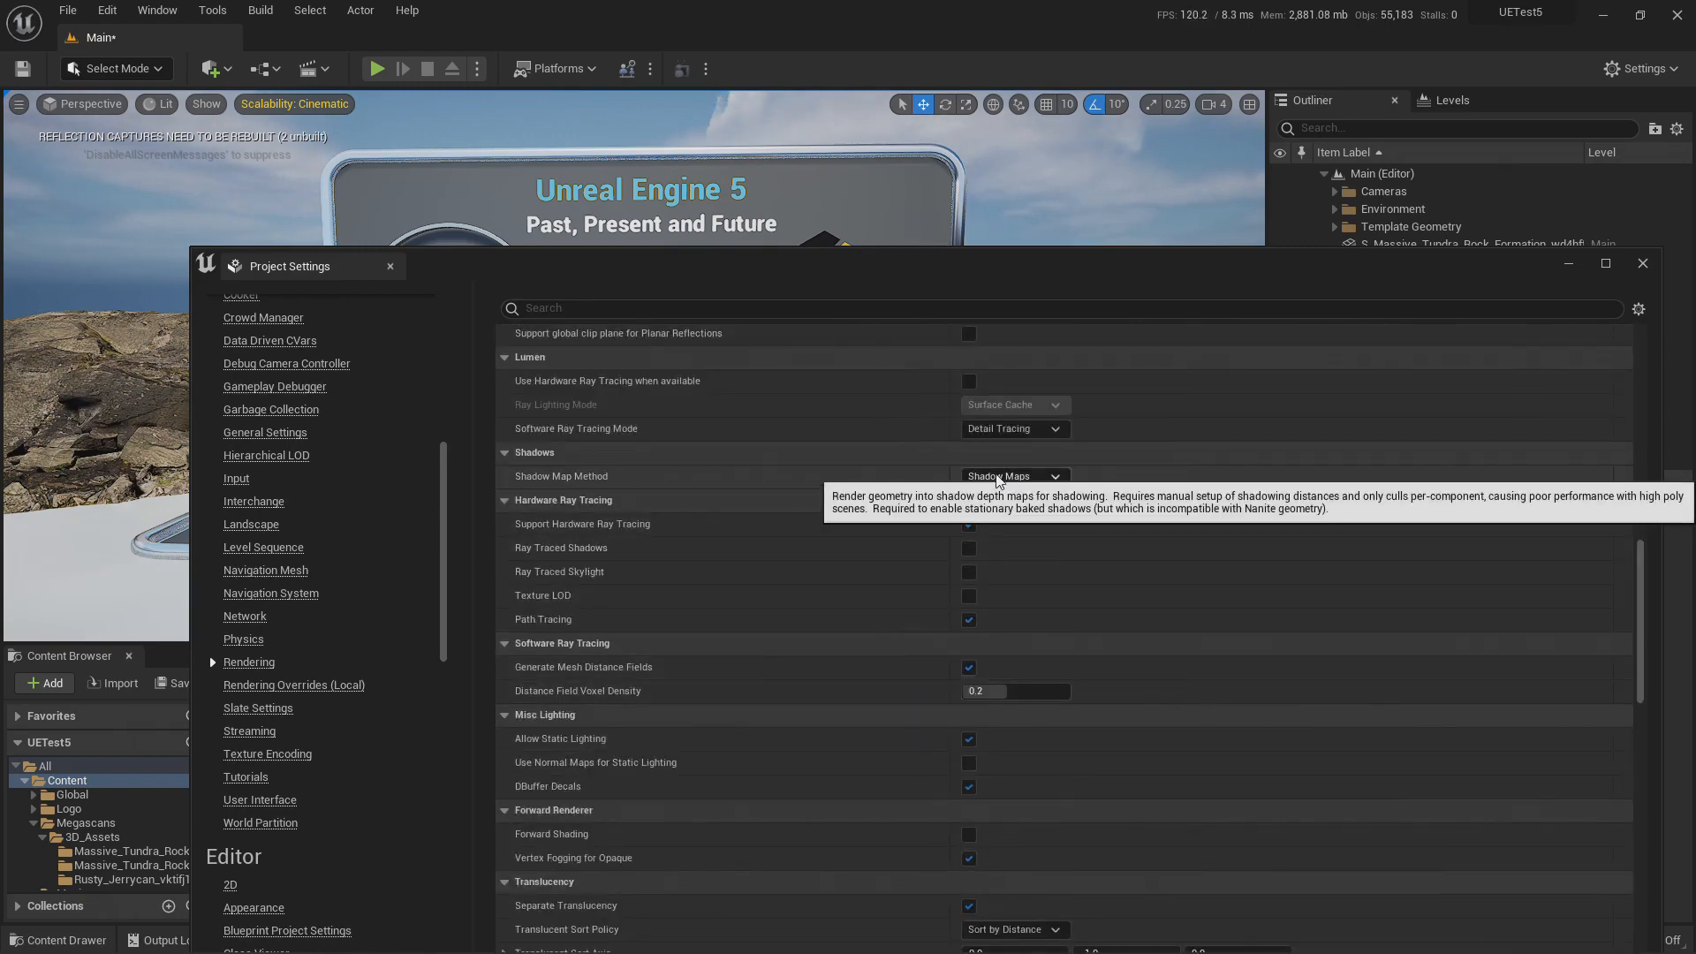
click(1015, 477)
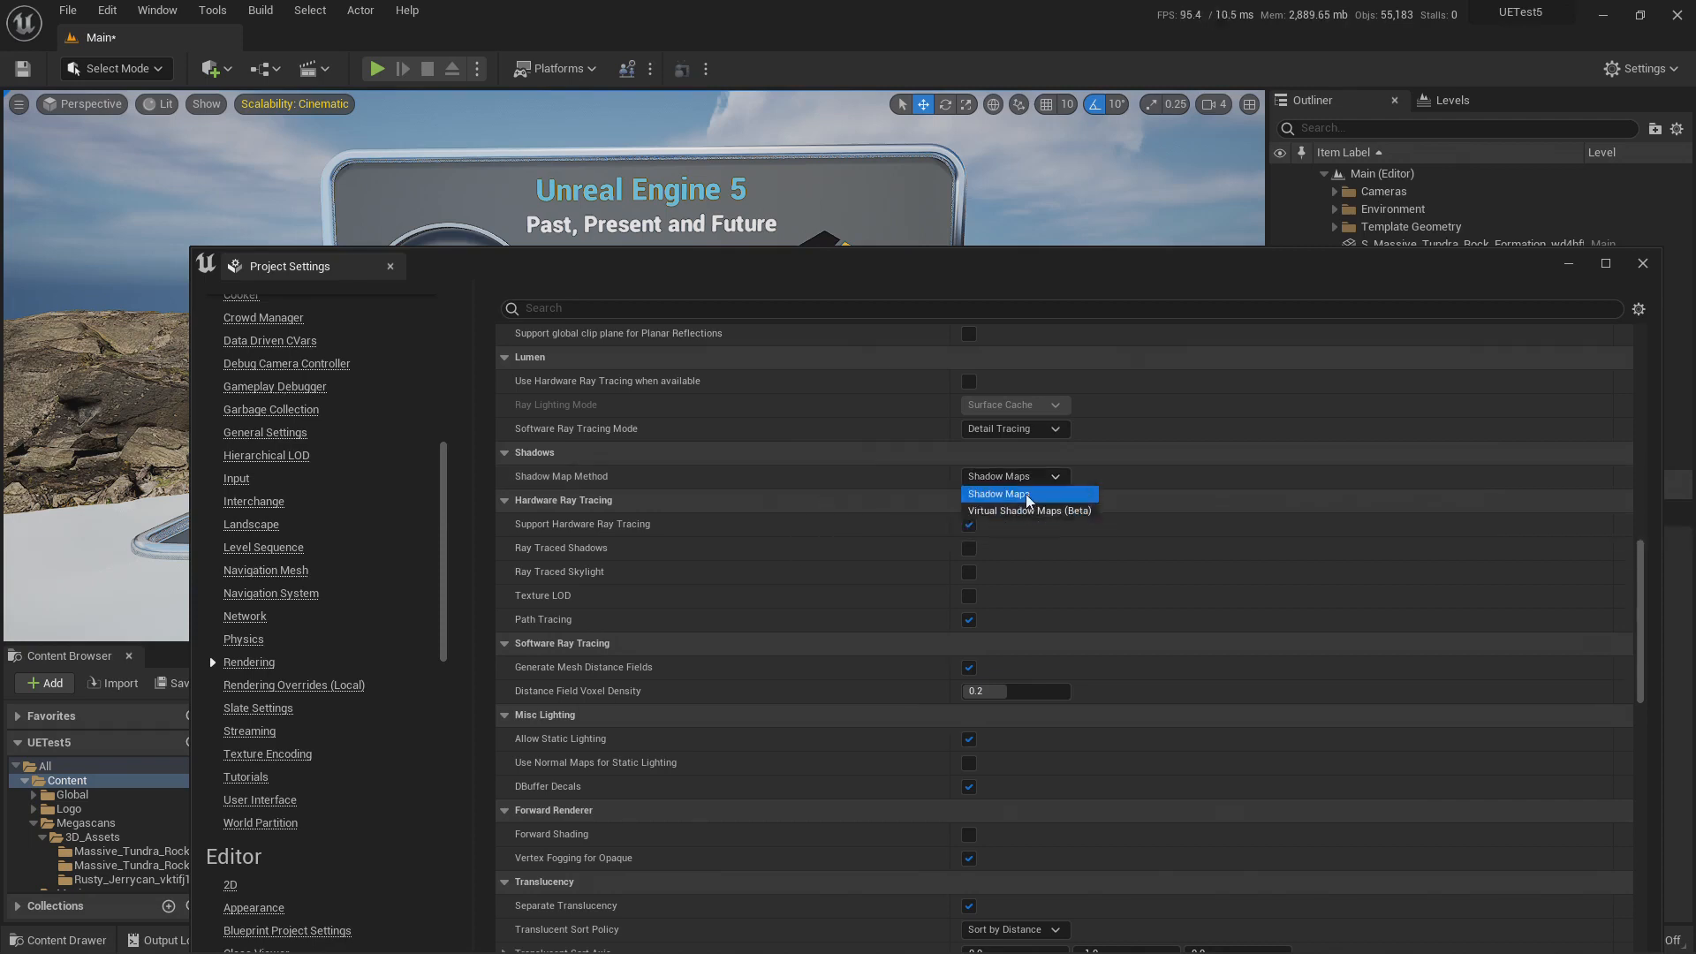
click(981, 493)
scroll(975, 483, up, 3)
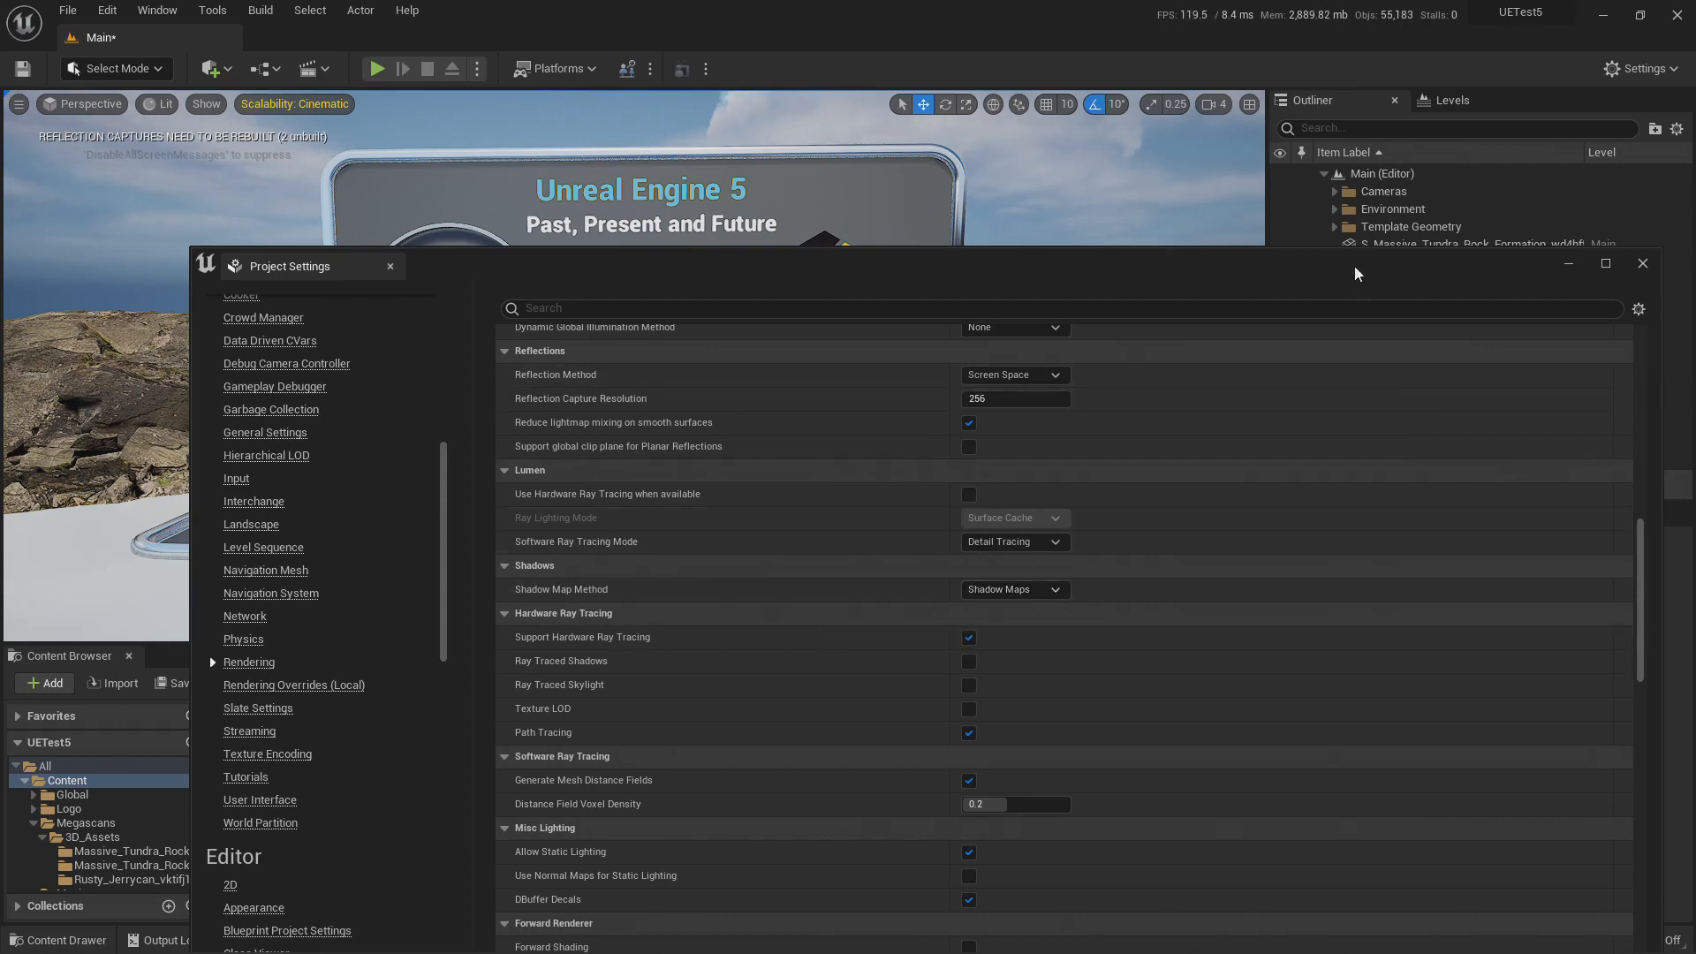
Move the Project Settings window clear of the viewport and examine the reflections around the logo wall and the spheres up close.
drag(1356, 268, 1183, 825)
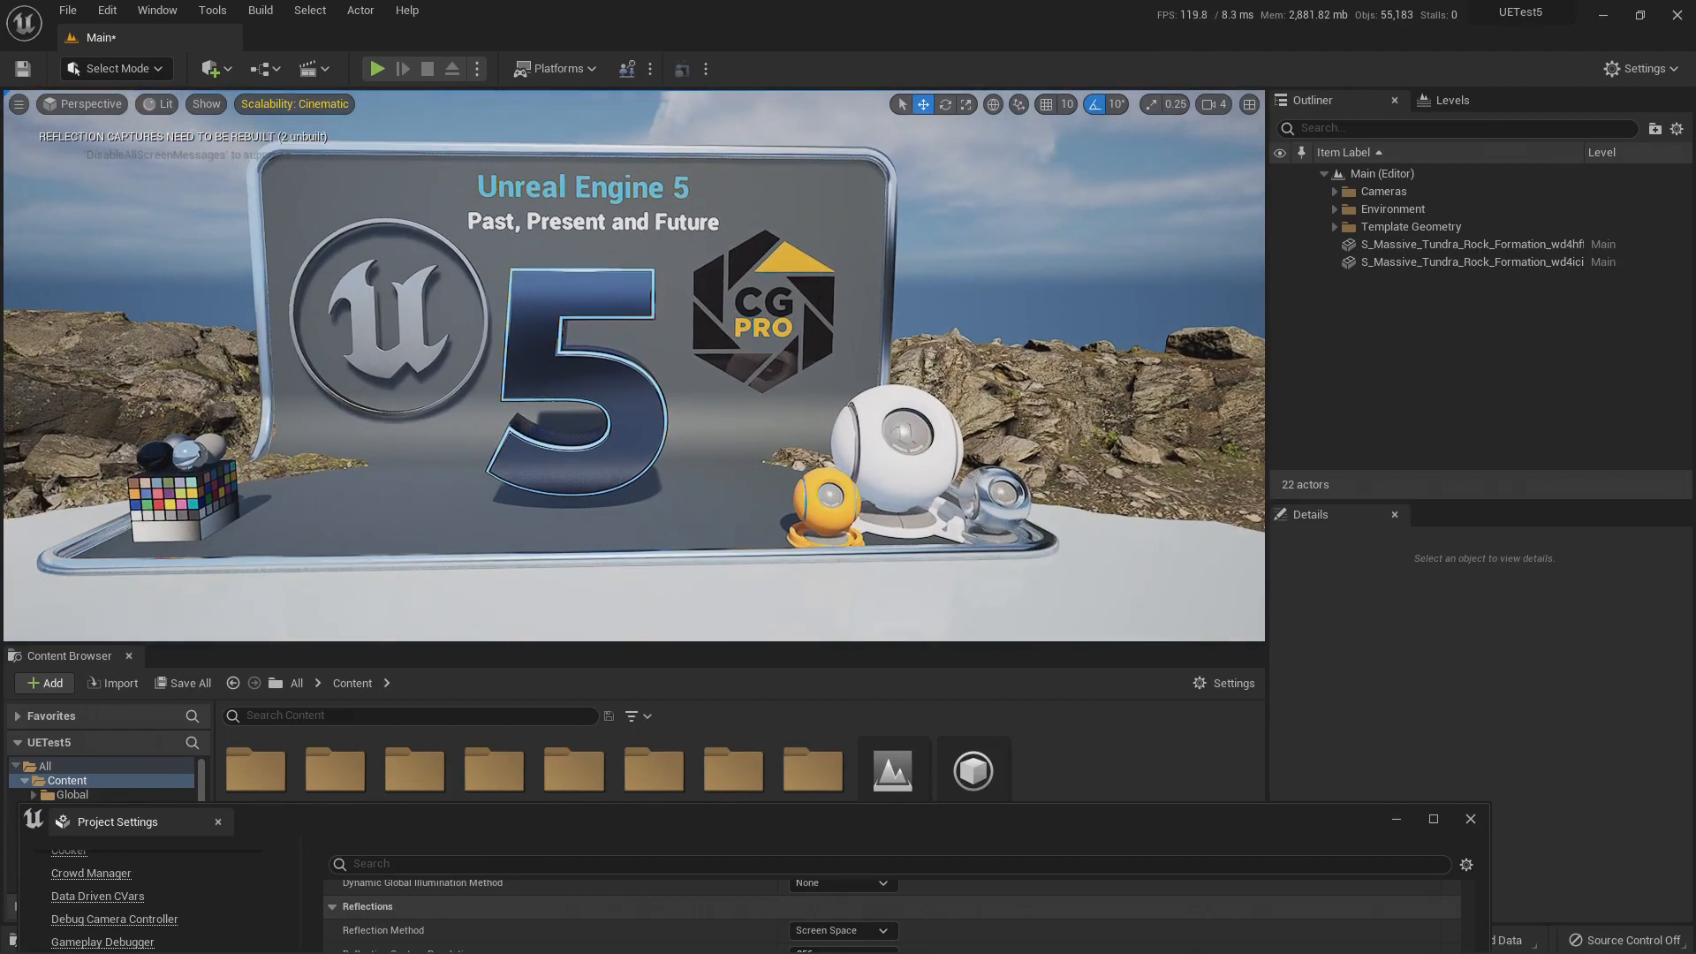
key(w)
right_drag(634, 365, 930, 432)
key(w)
key(e)
key(q)
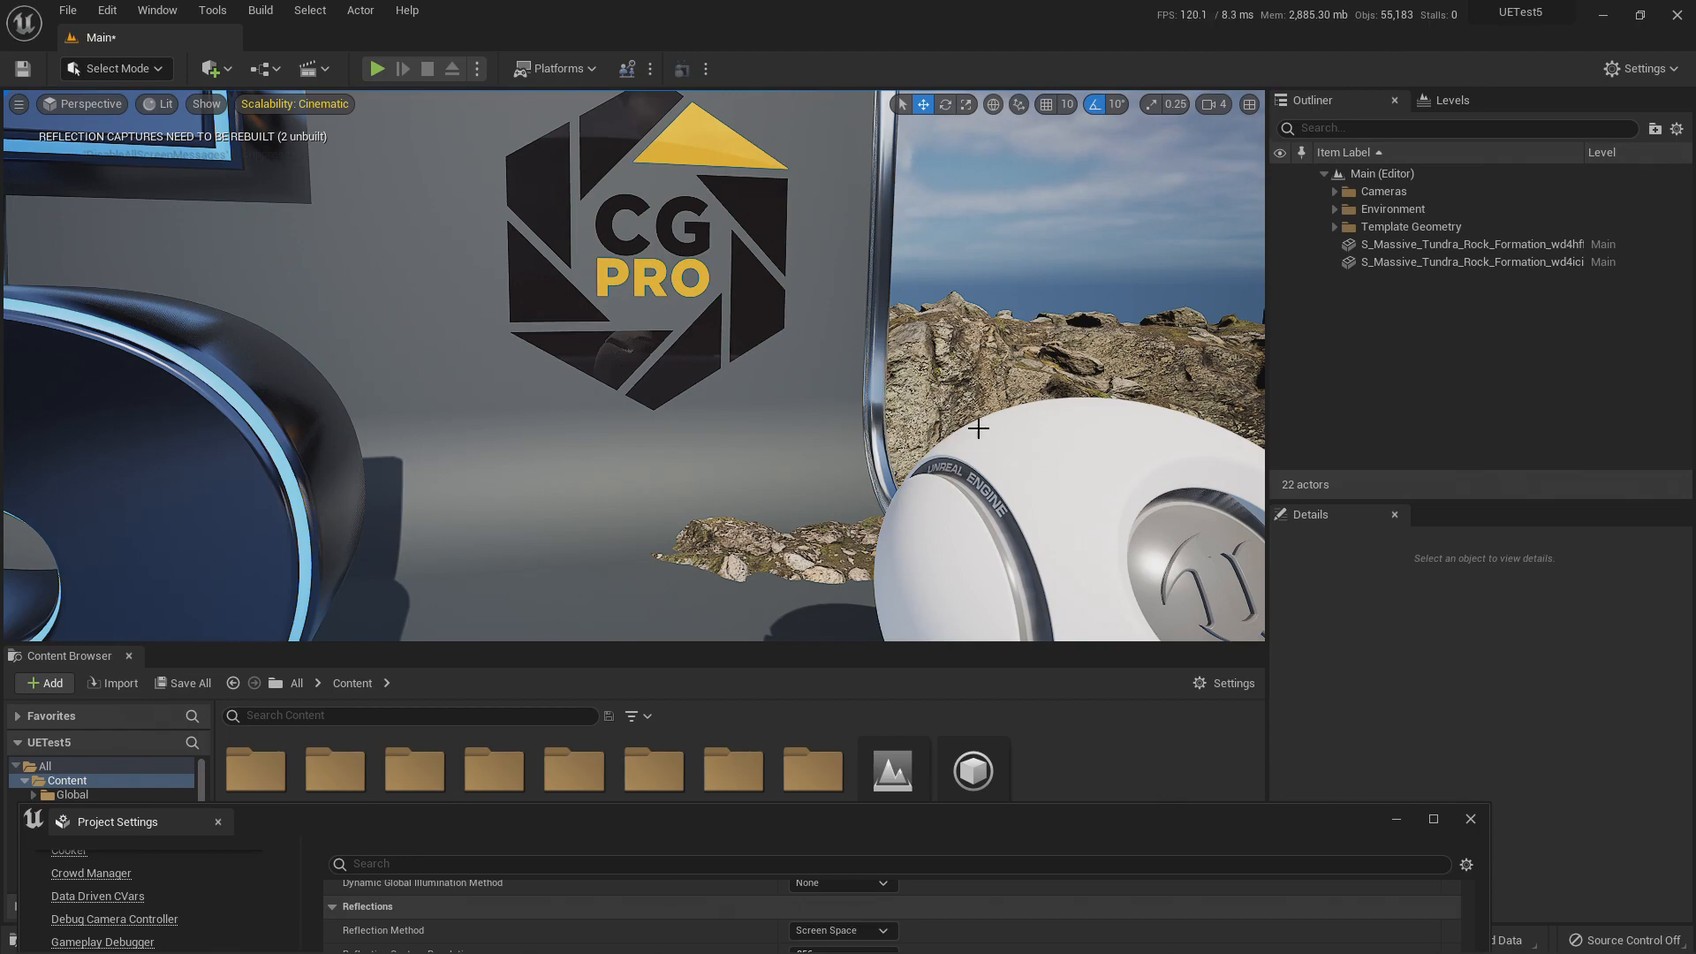
right_drag(935, 439, 841, 409)
Select the large rock formation beside the stage and open its static mesh for editing.
right_drag(655, 277, 936, 316)
click(854, 333)
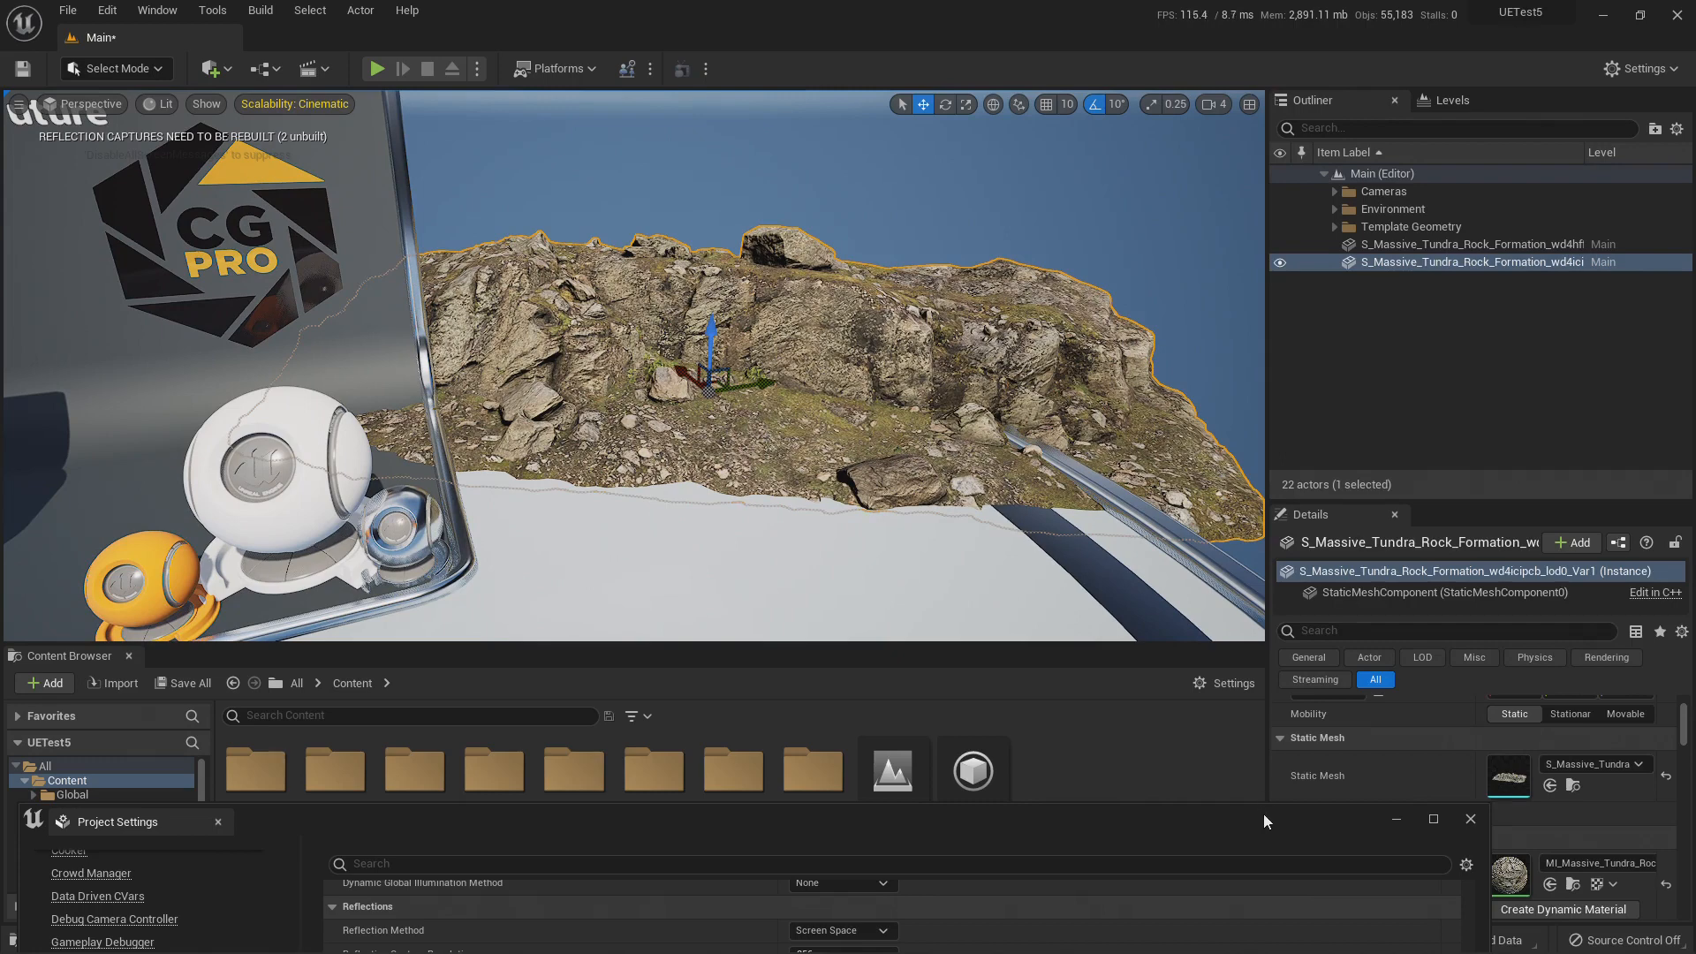
drag(1263, 813, 1025, 793)
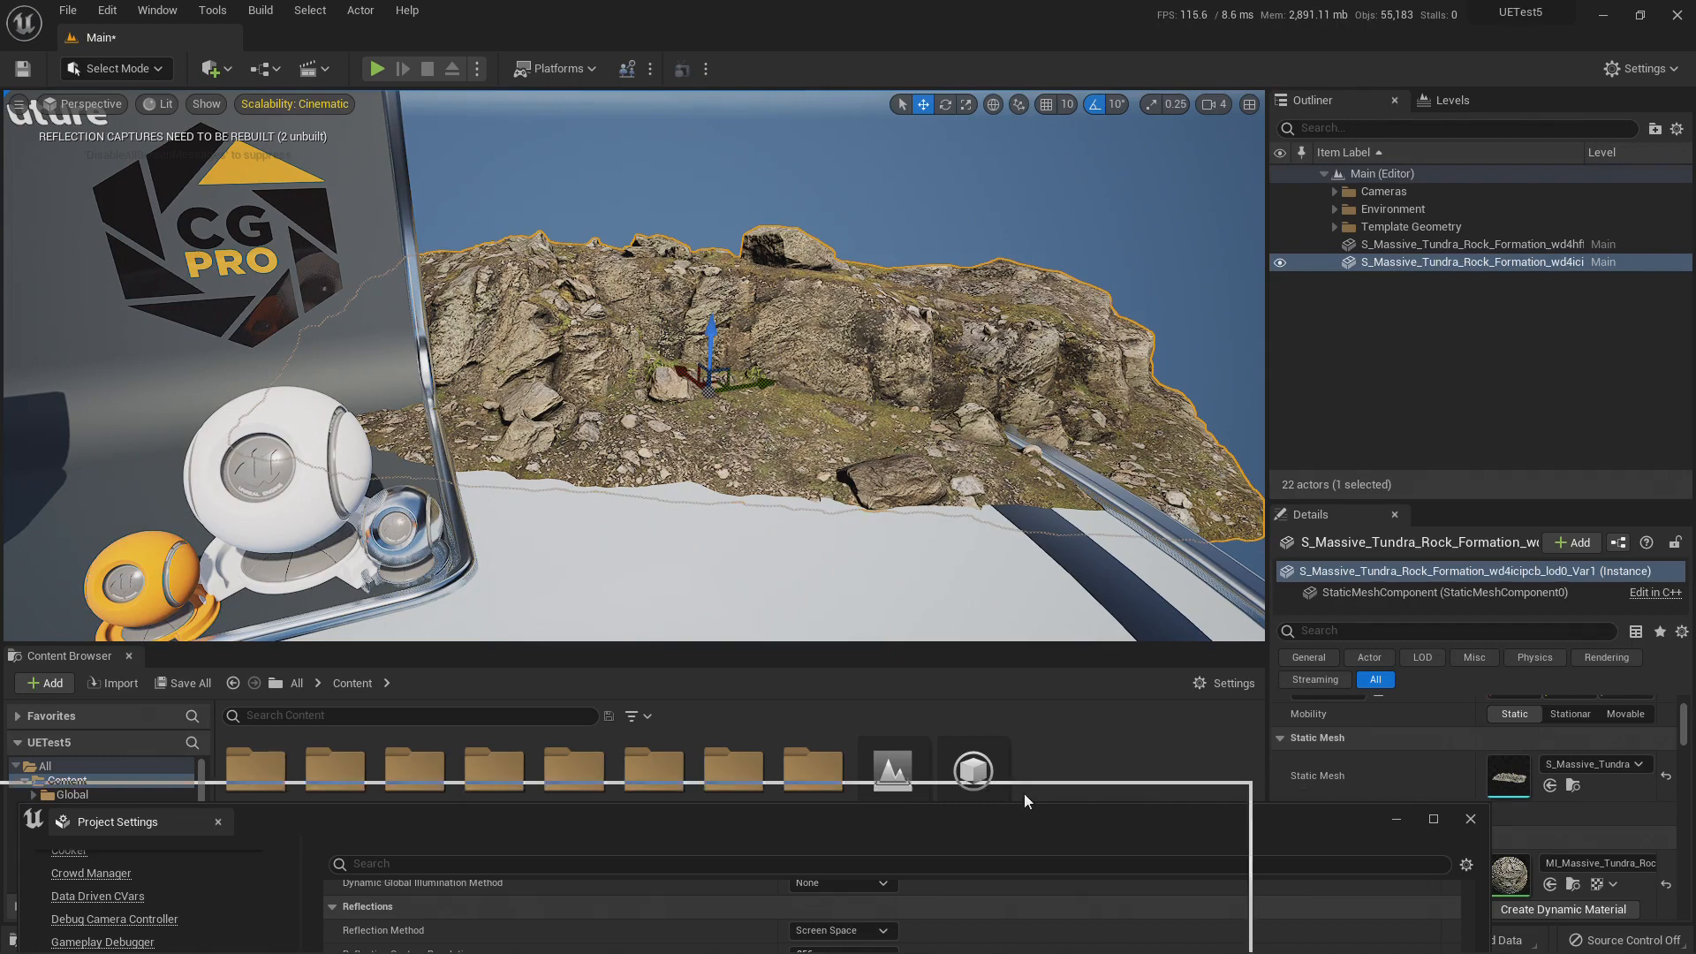
double_click(1508, 778)
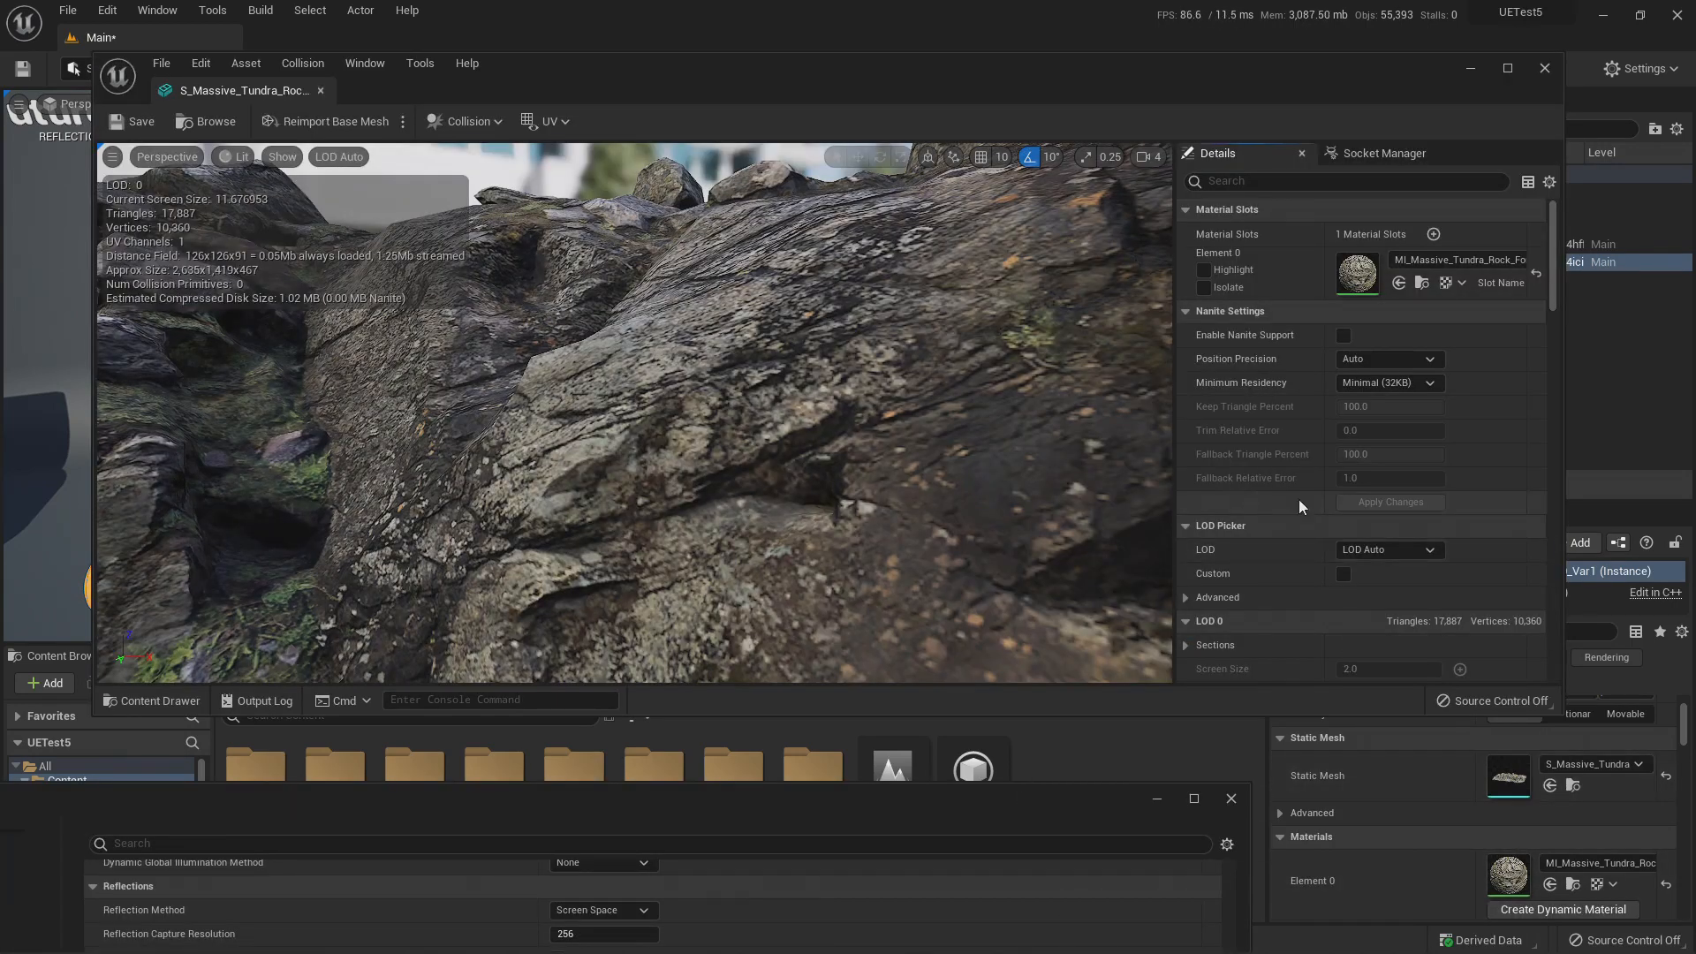
Examine the rock mesh's Nanite settings, LOD settings and geometry statistics at close and far distances.
scroll(1296, 495, down, 3)
scroll(1295, 491, up, 3)
scroll(1248, 494, down, 5)
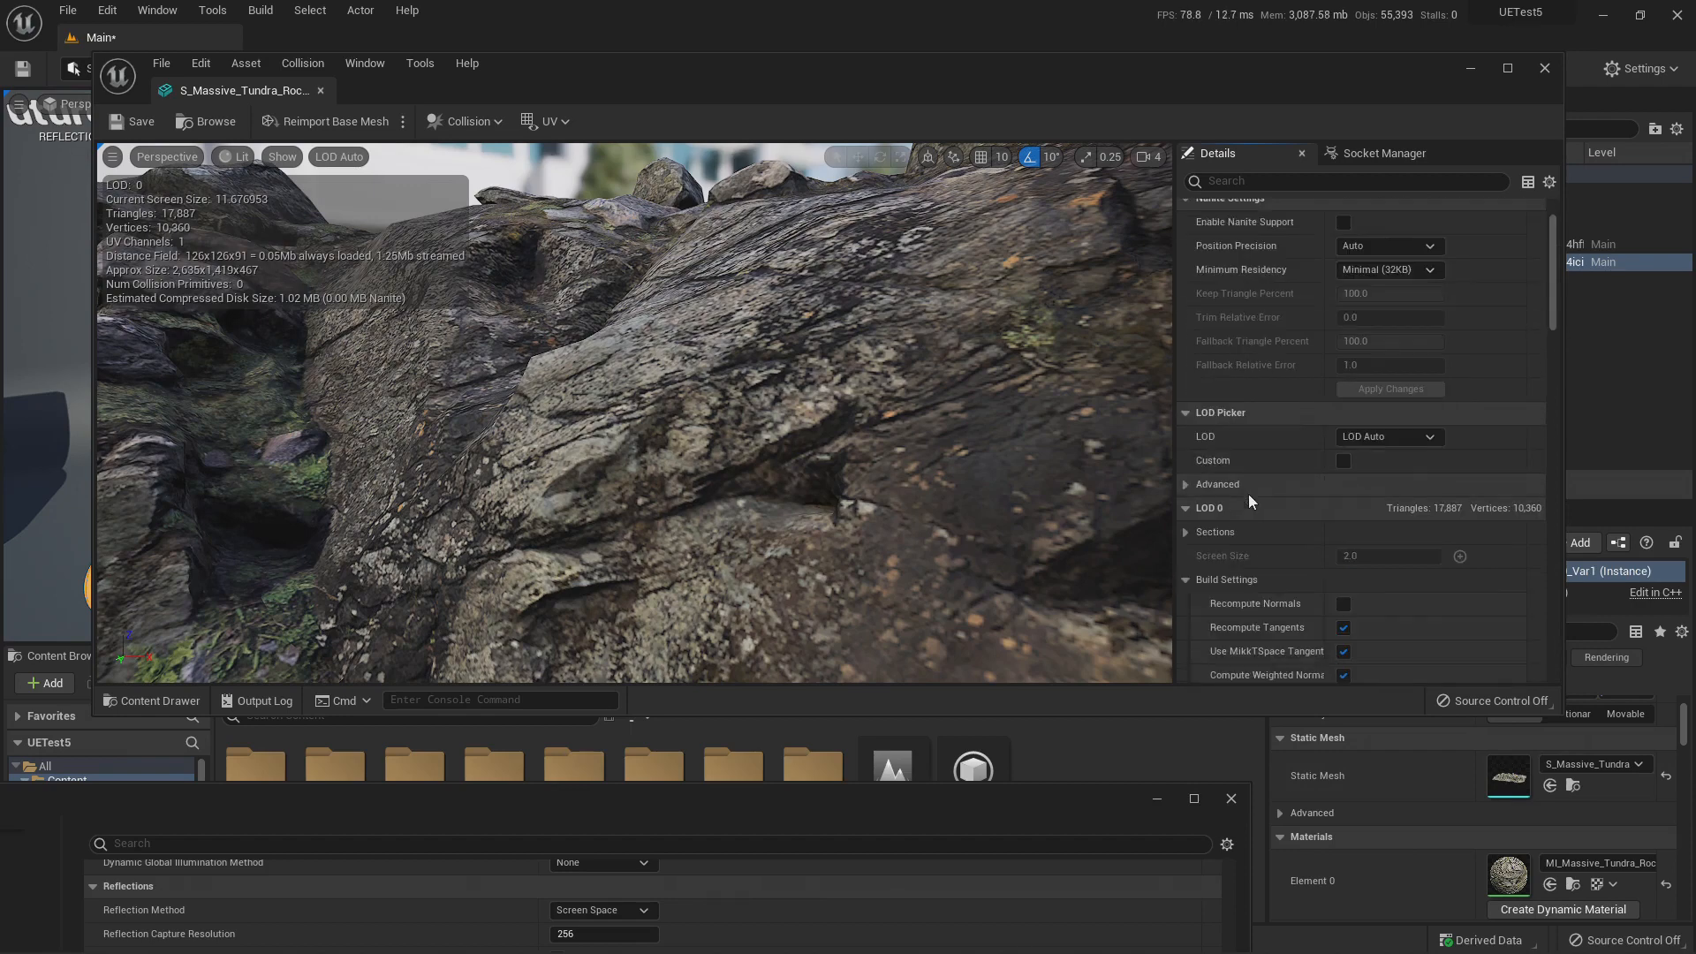
scroll(1274, 515, down, 6)
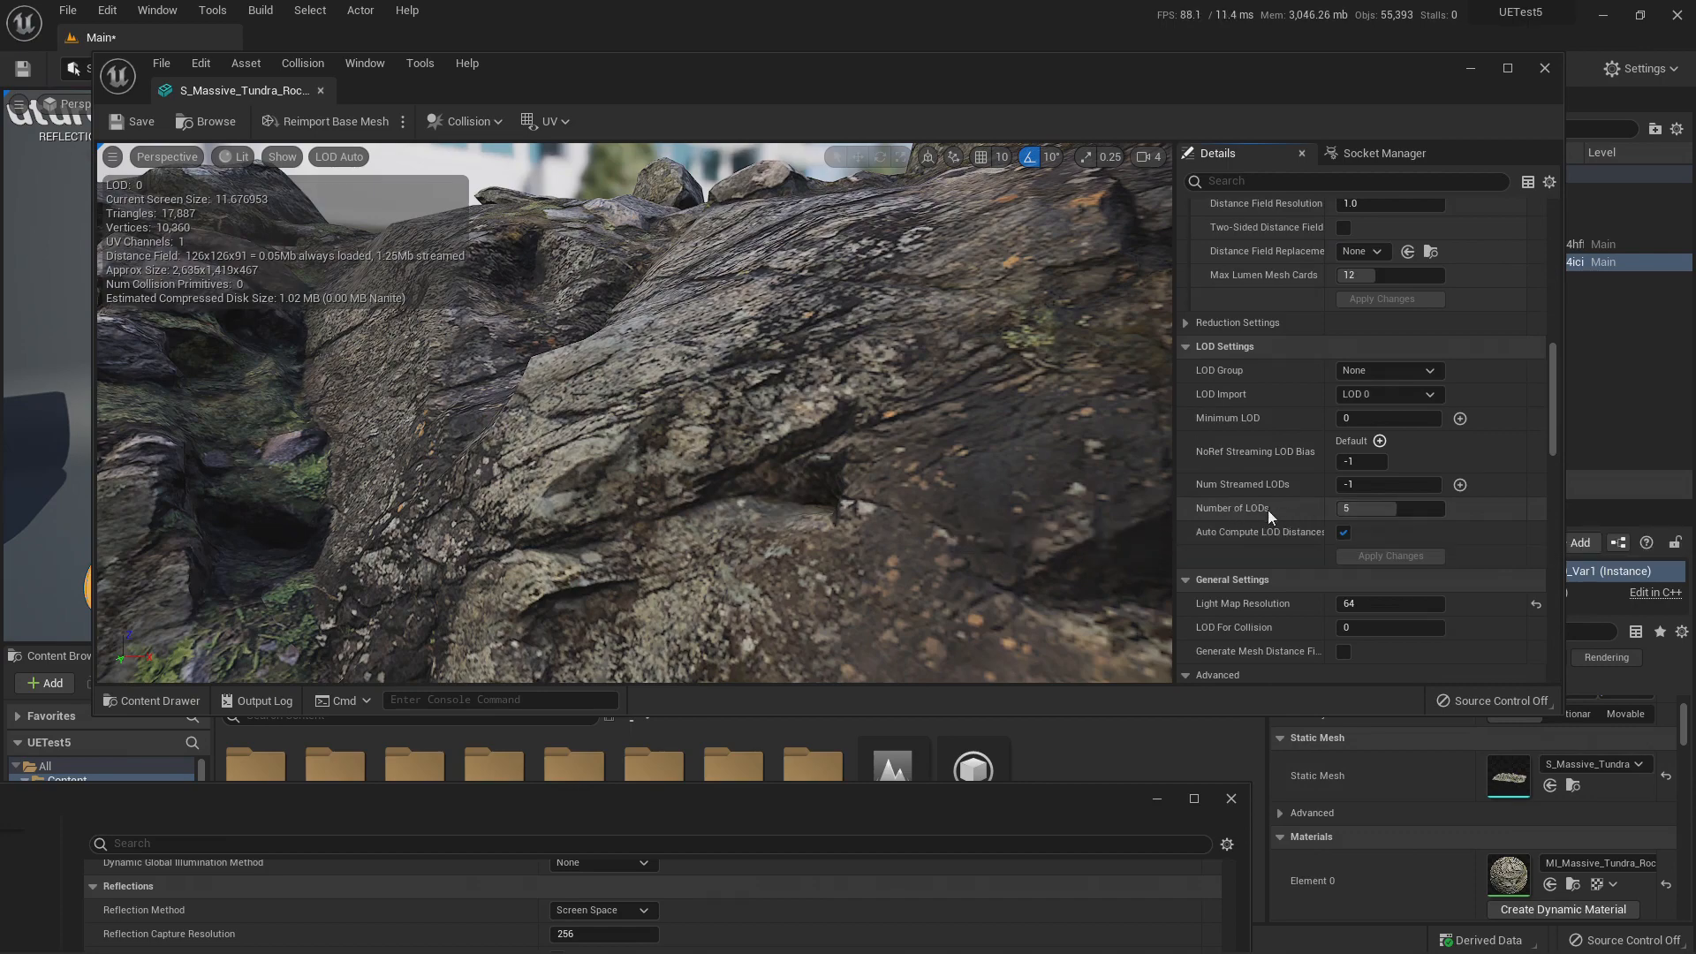
scroll(791, 441, down, 6)
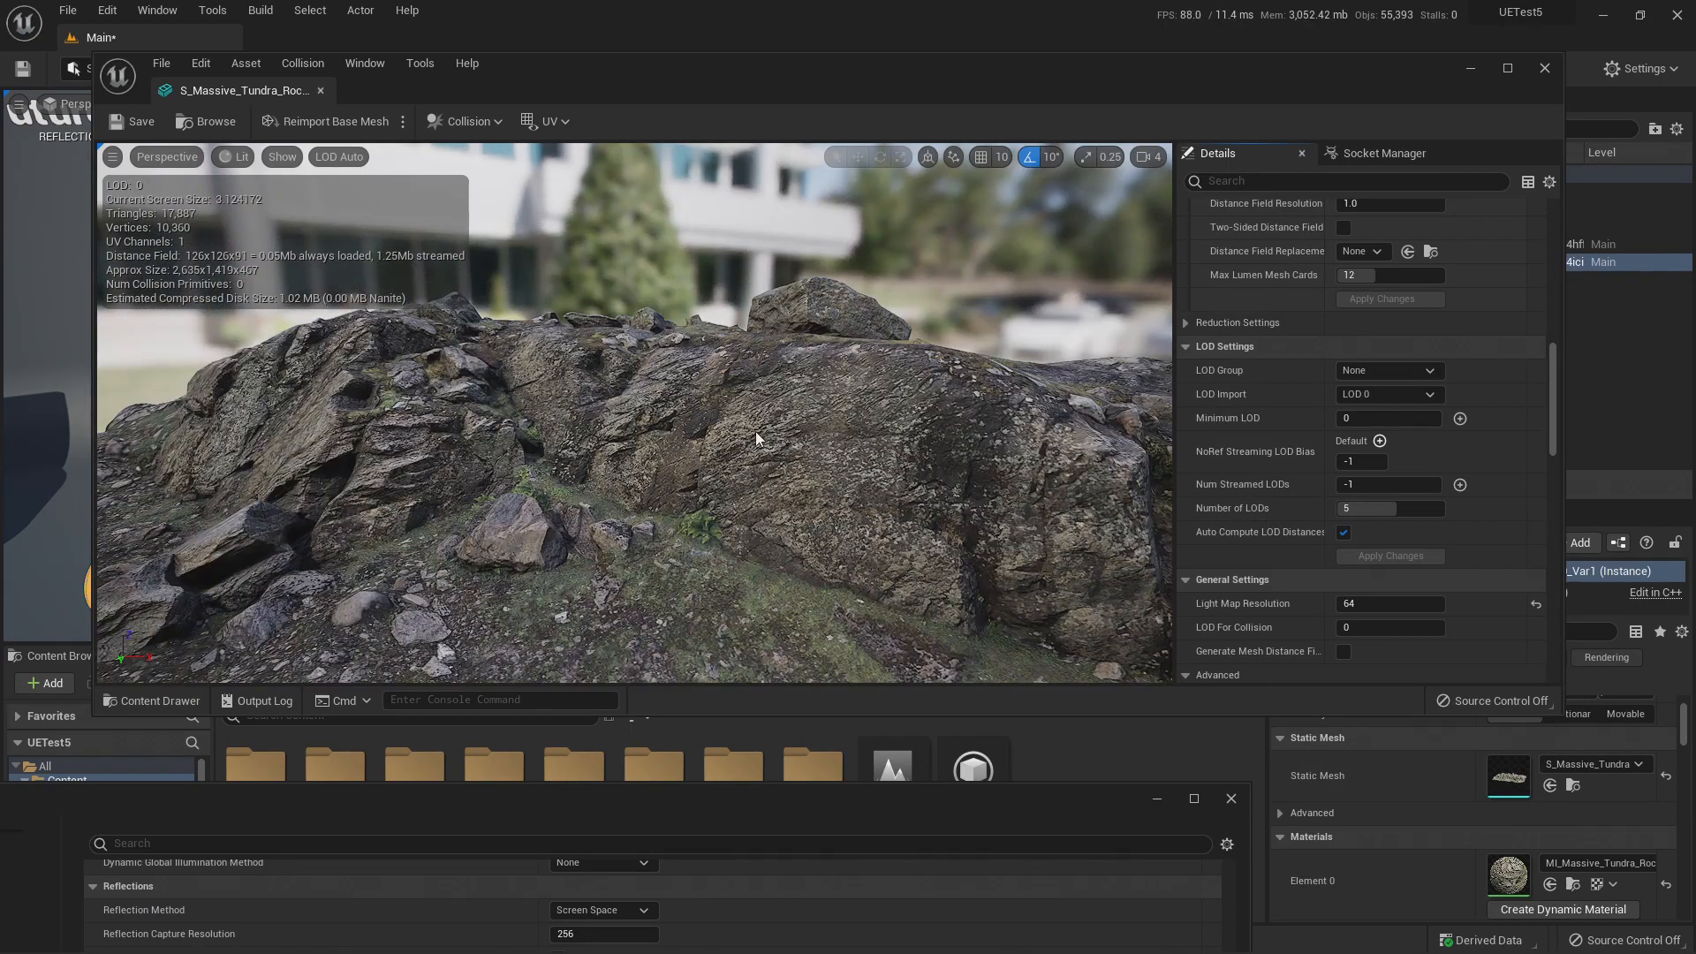
scroll(756, 463, up, 6)
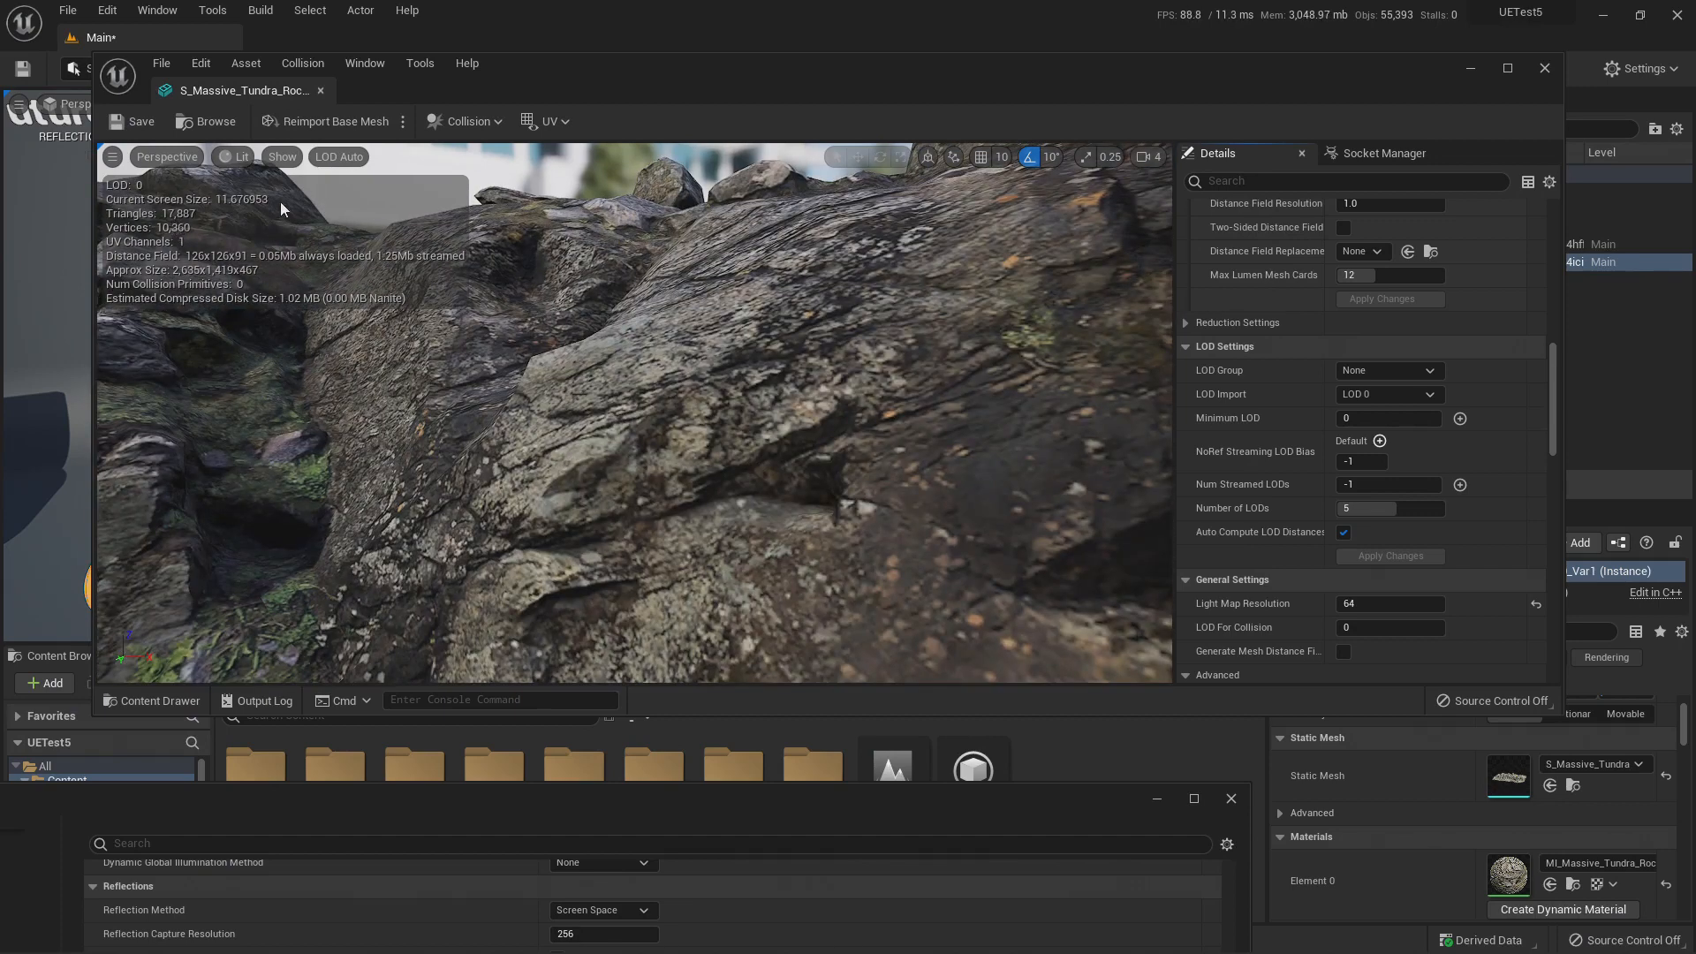
Preview the rock mesh at LOD 4, return the preview to LOD Auto and view the mesh from farther away.
click(338, 157)
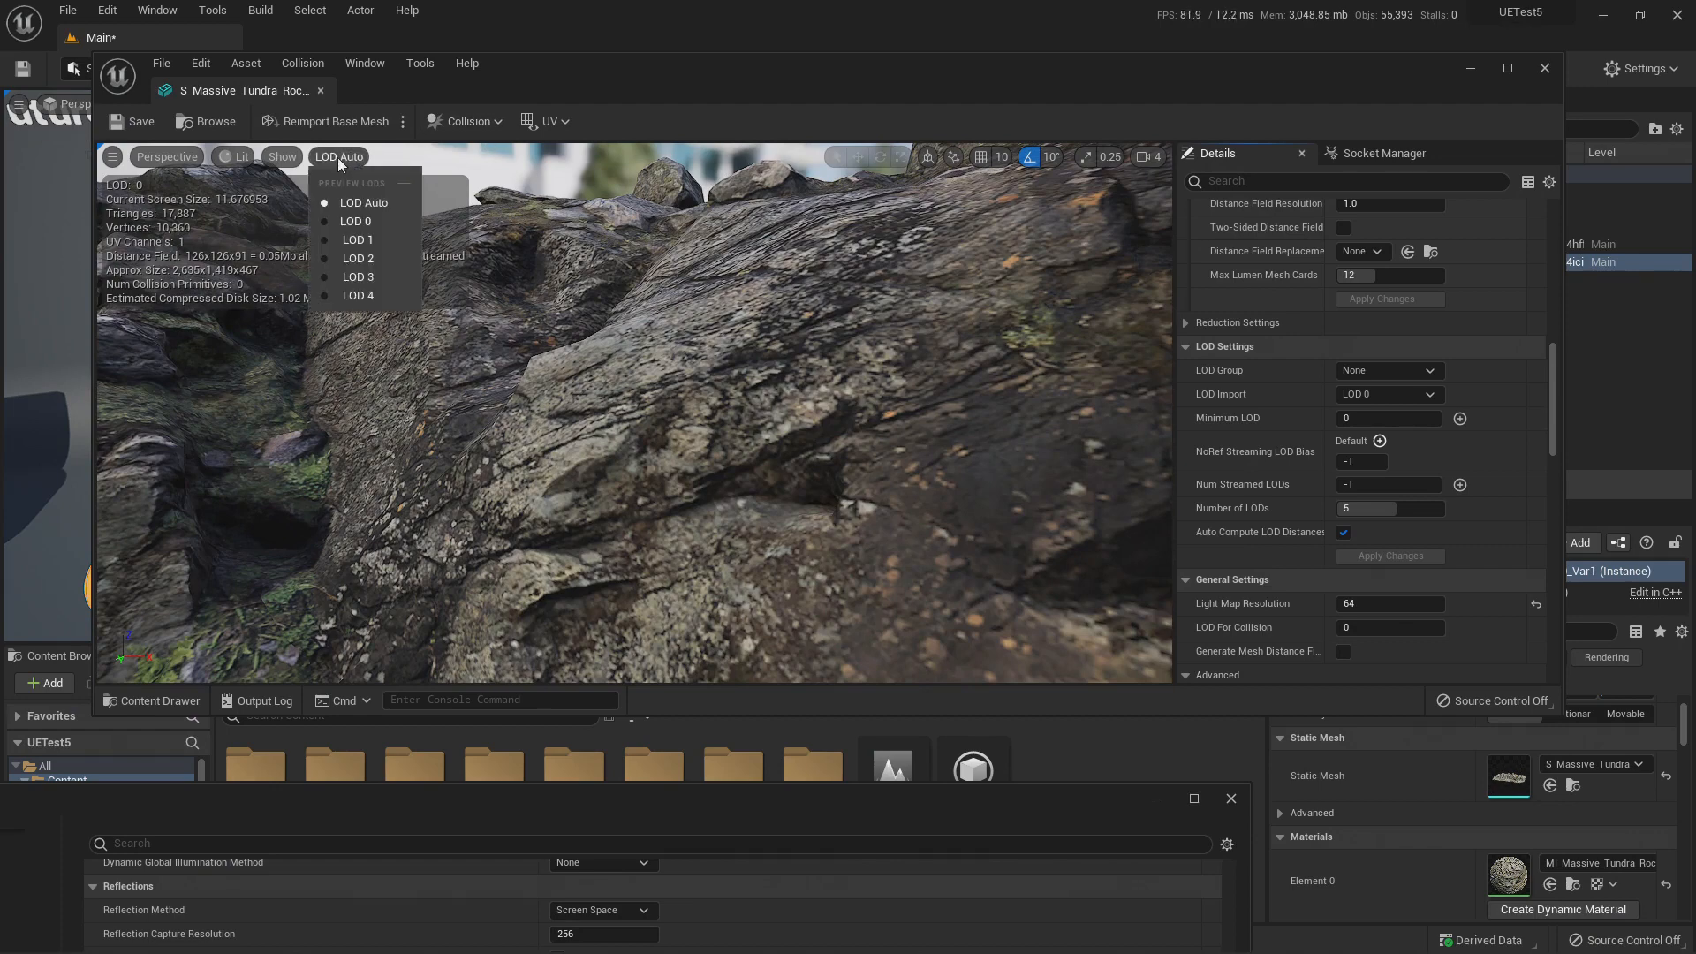
click(368, 299)
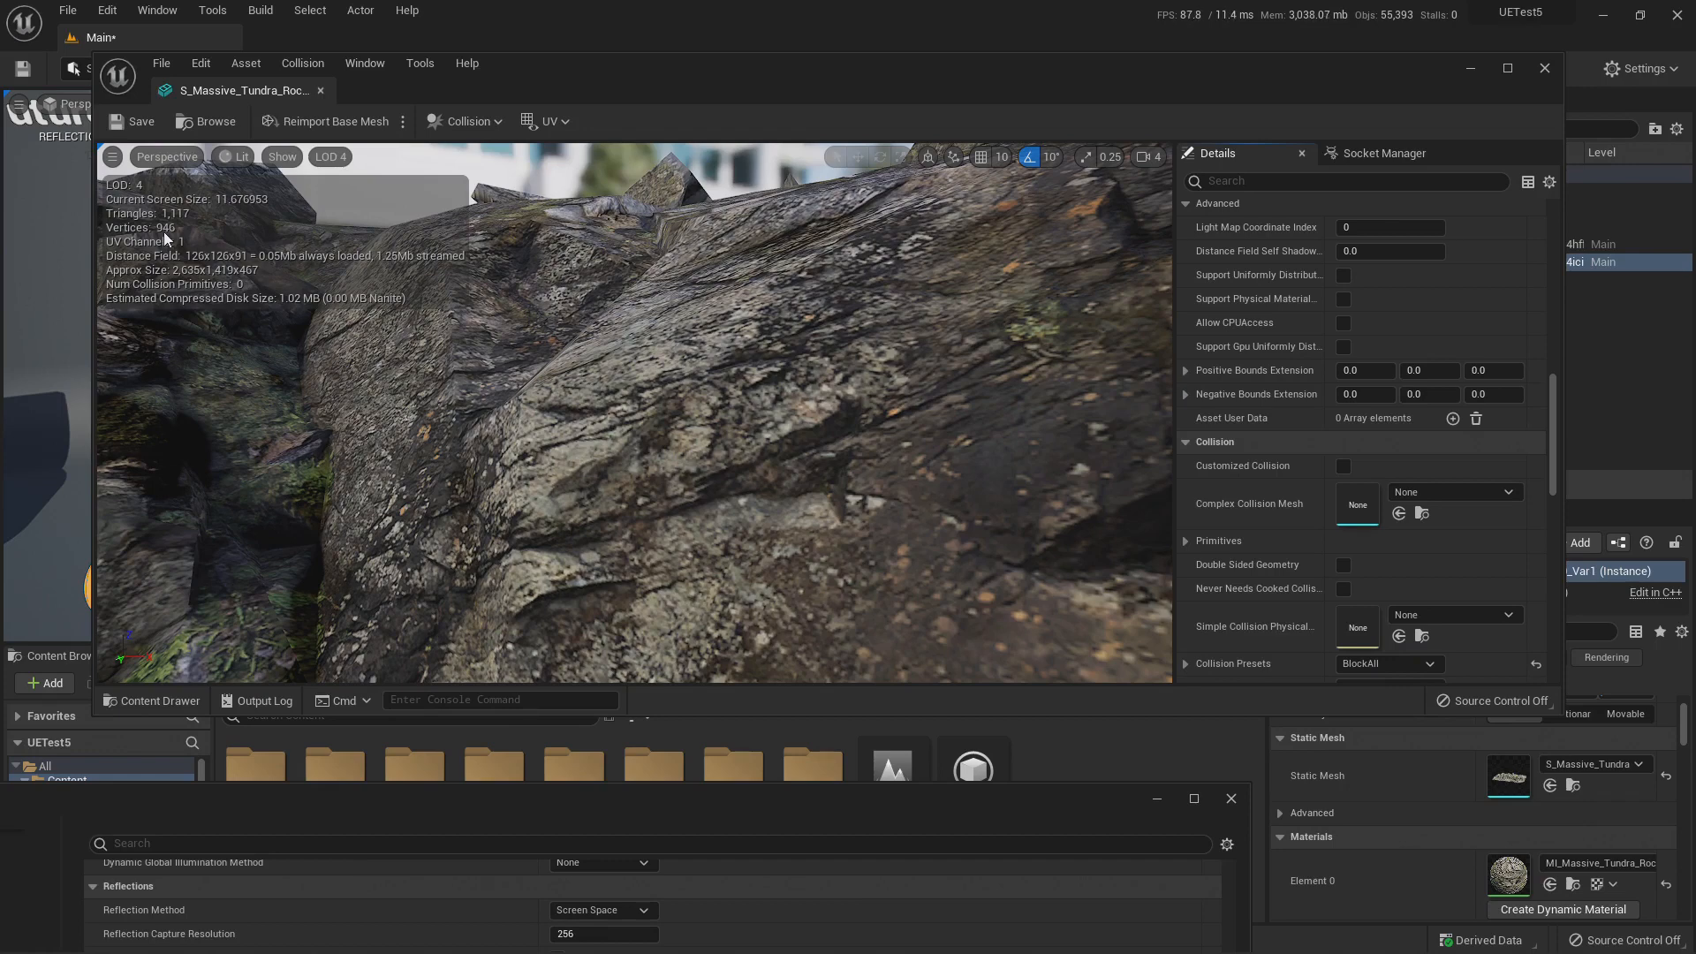
click(324, 162)
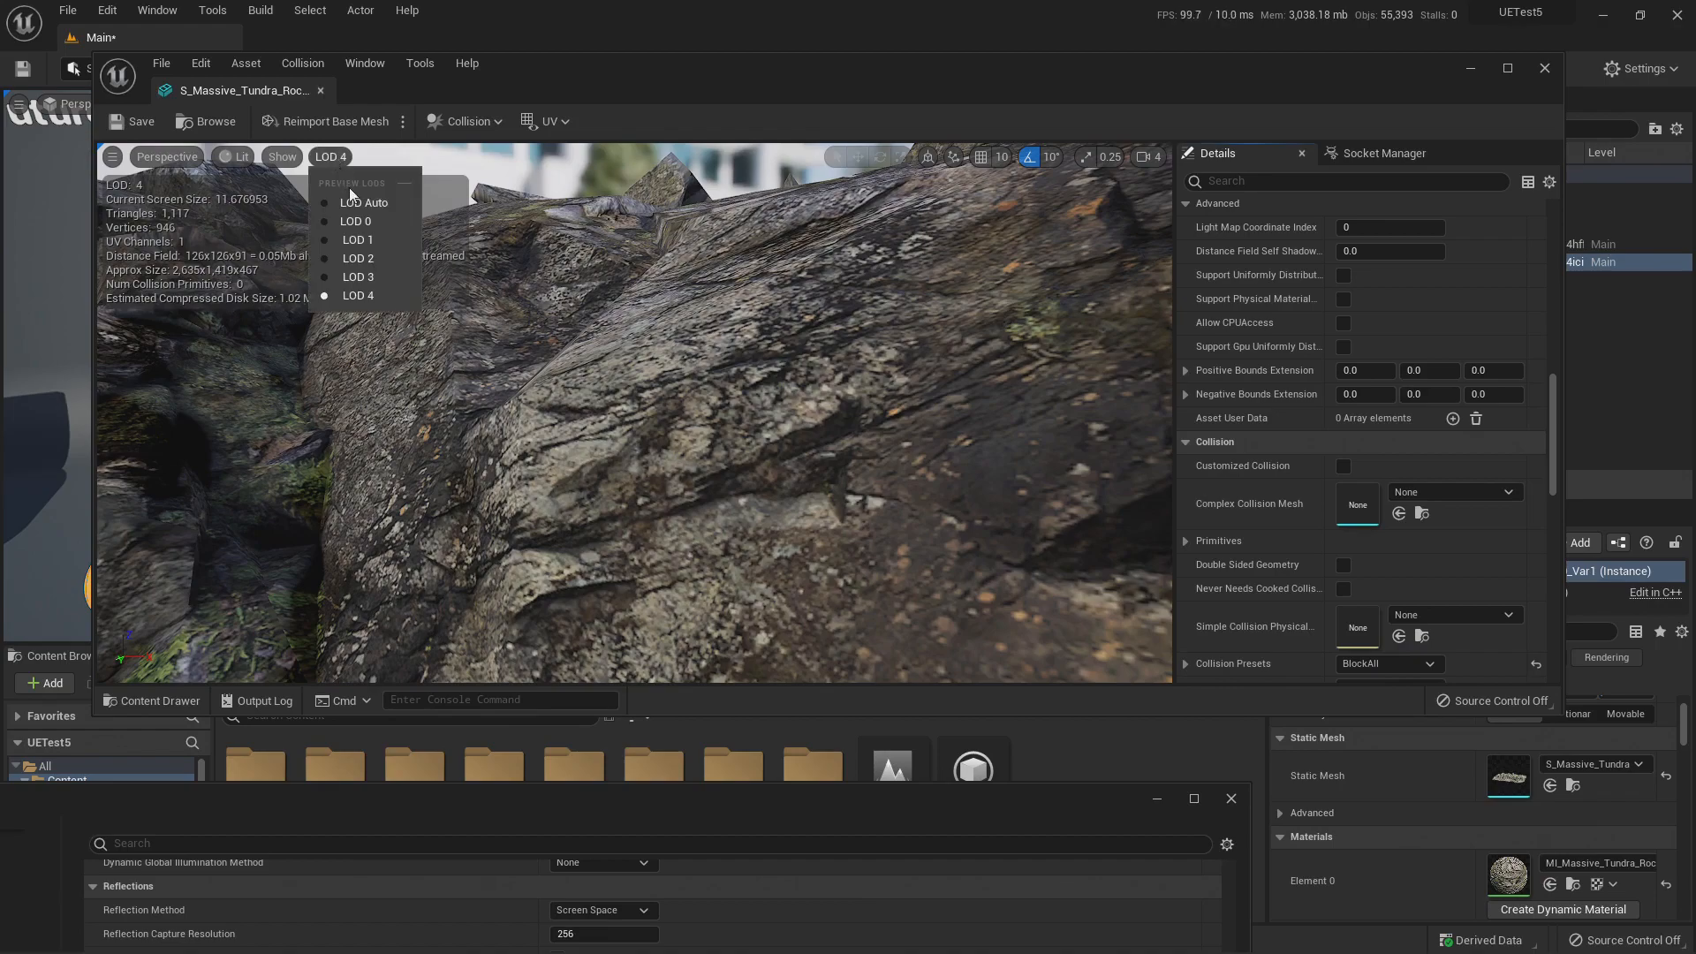
click(351, 201)
key(s)
right_drag(352, 202, 291, 181)
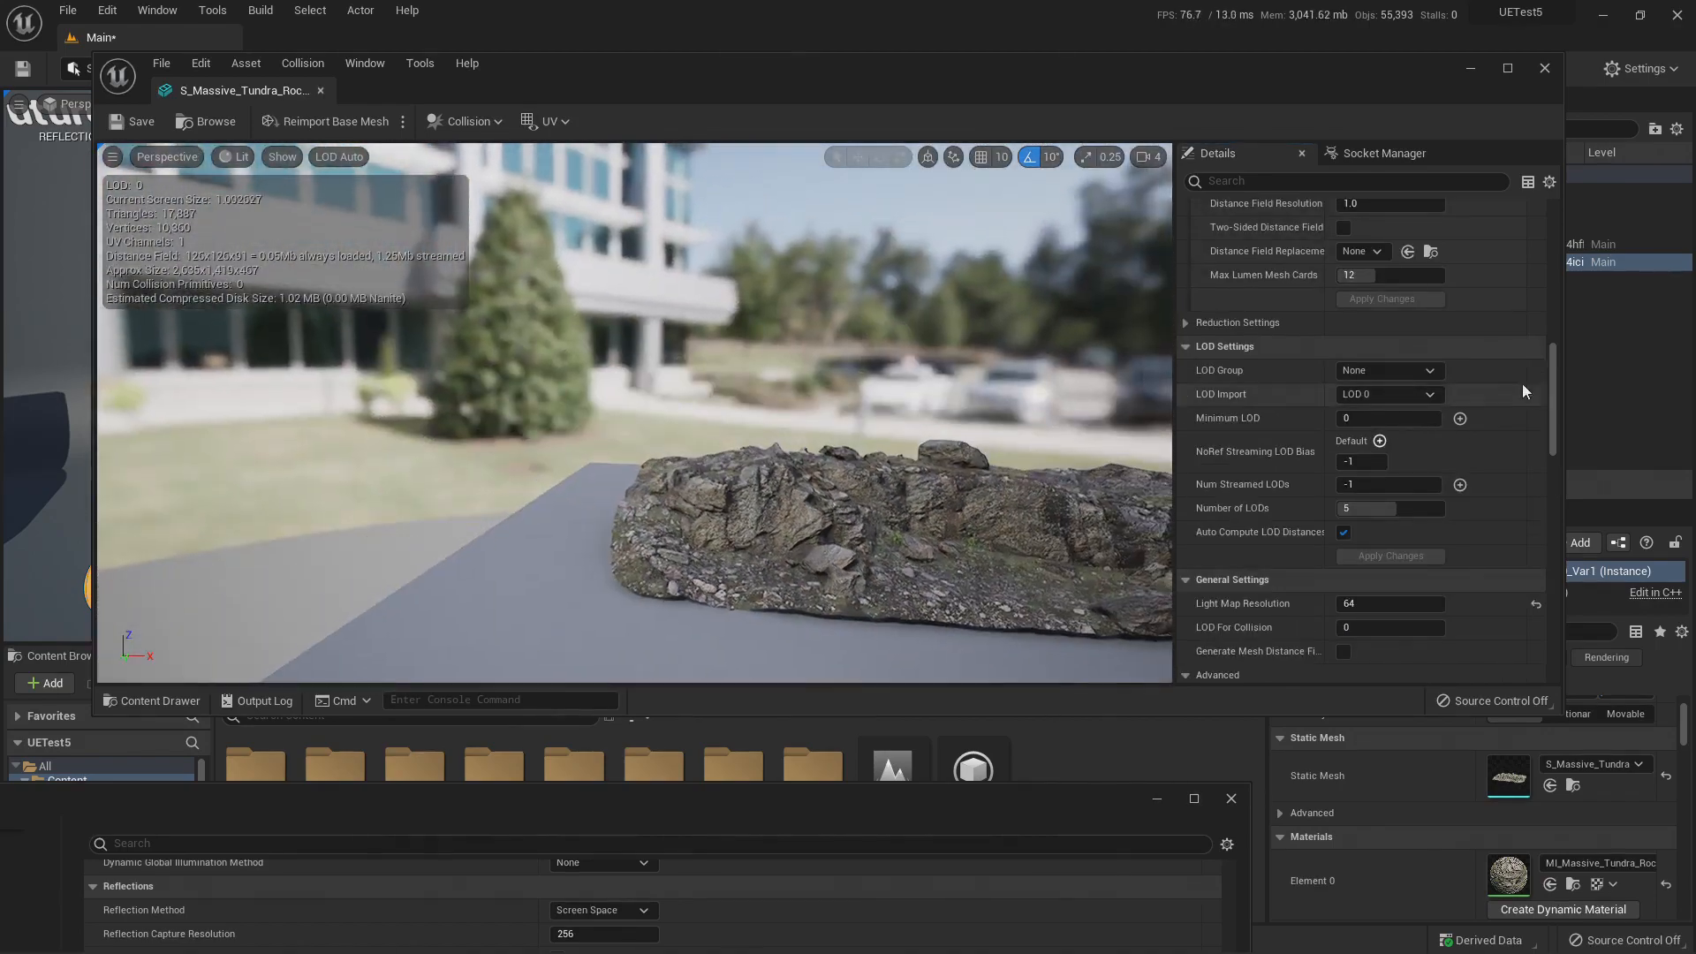
Close the rock's static mesh editor and view the three material preview spheres in front of the CG Pro logo wall.
click(1544, 68)
right_drag(998, 291, 839, 260)
key(s)
key(Escape)
key(w)
mouse_move(846, 412)
right_down()
mouse_move(872, 412)
mouse_move(847, 421)
right_up()
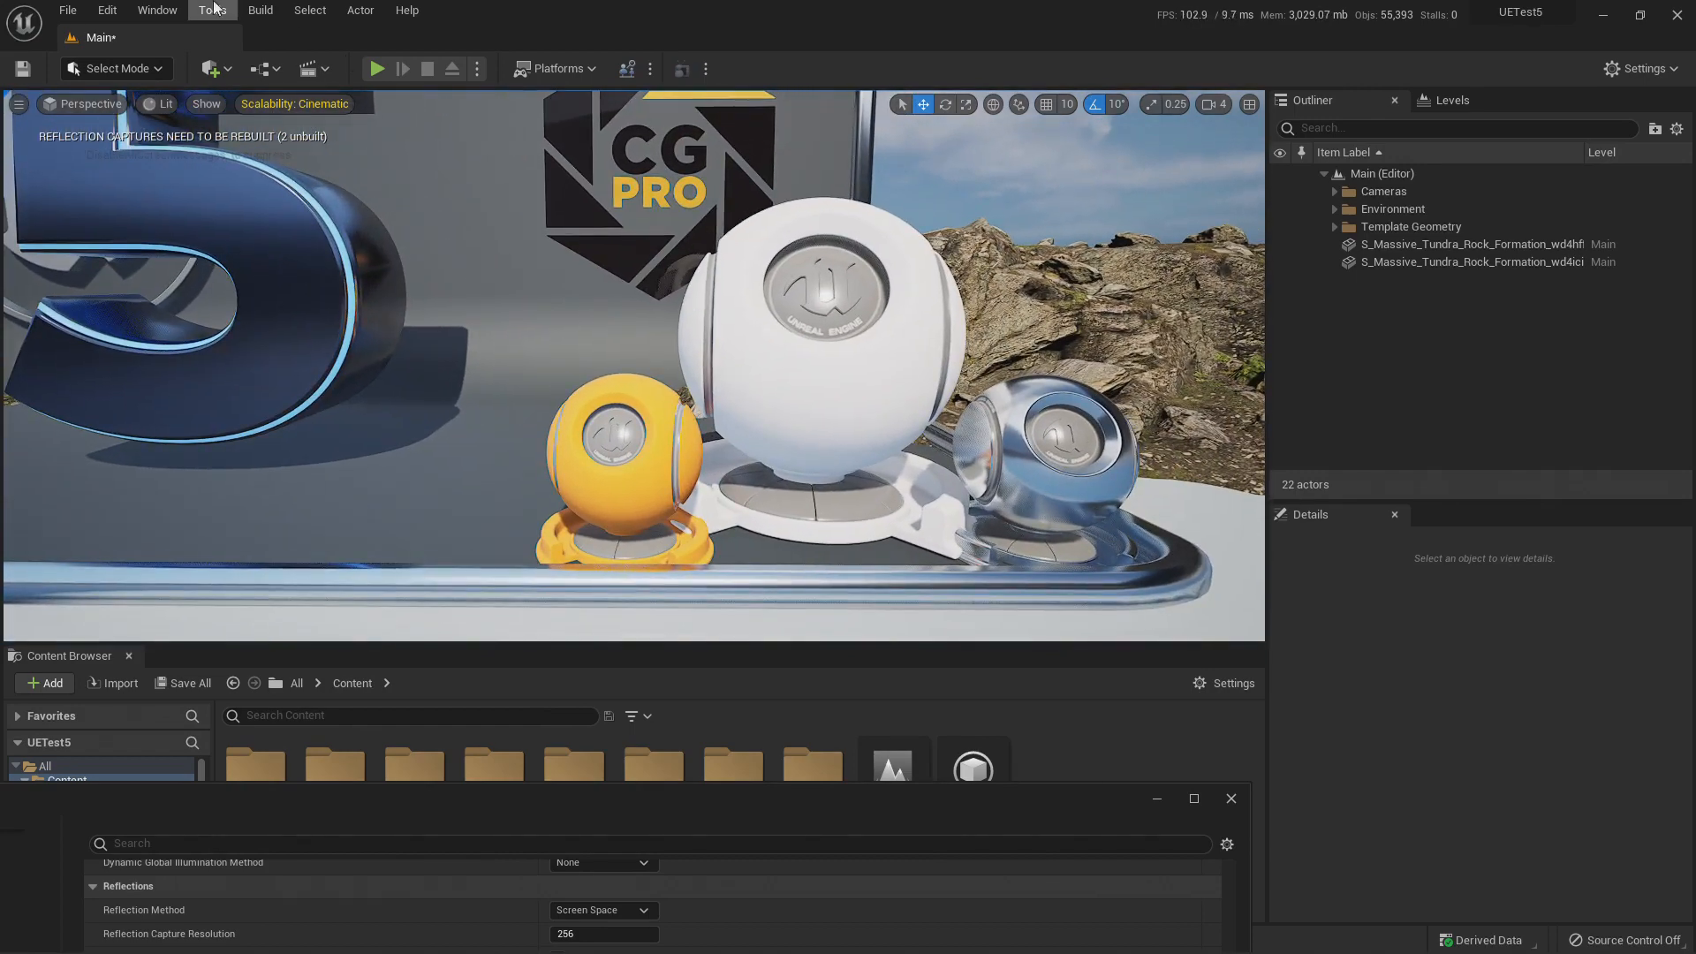
Bring the Project Settings window back into view and set the Dynamic Global Illumination Method to Screen Space (Beta).
drag(680, 826, 701, 354)
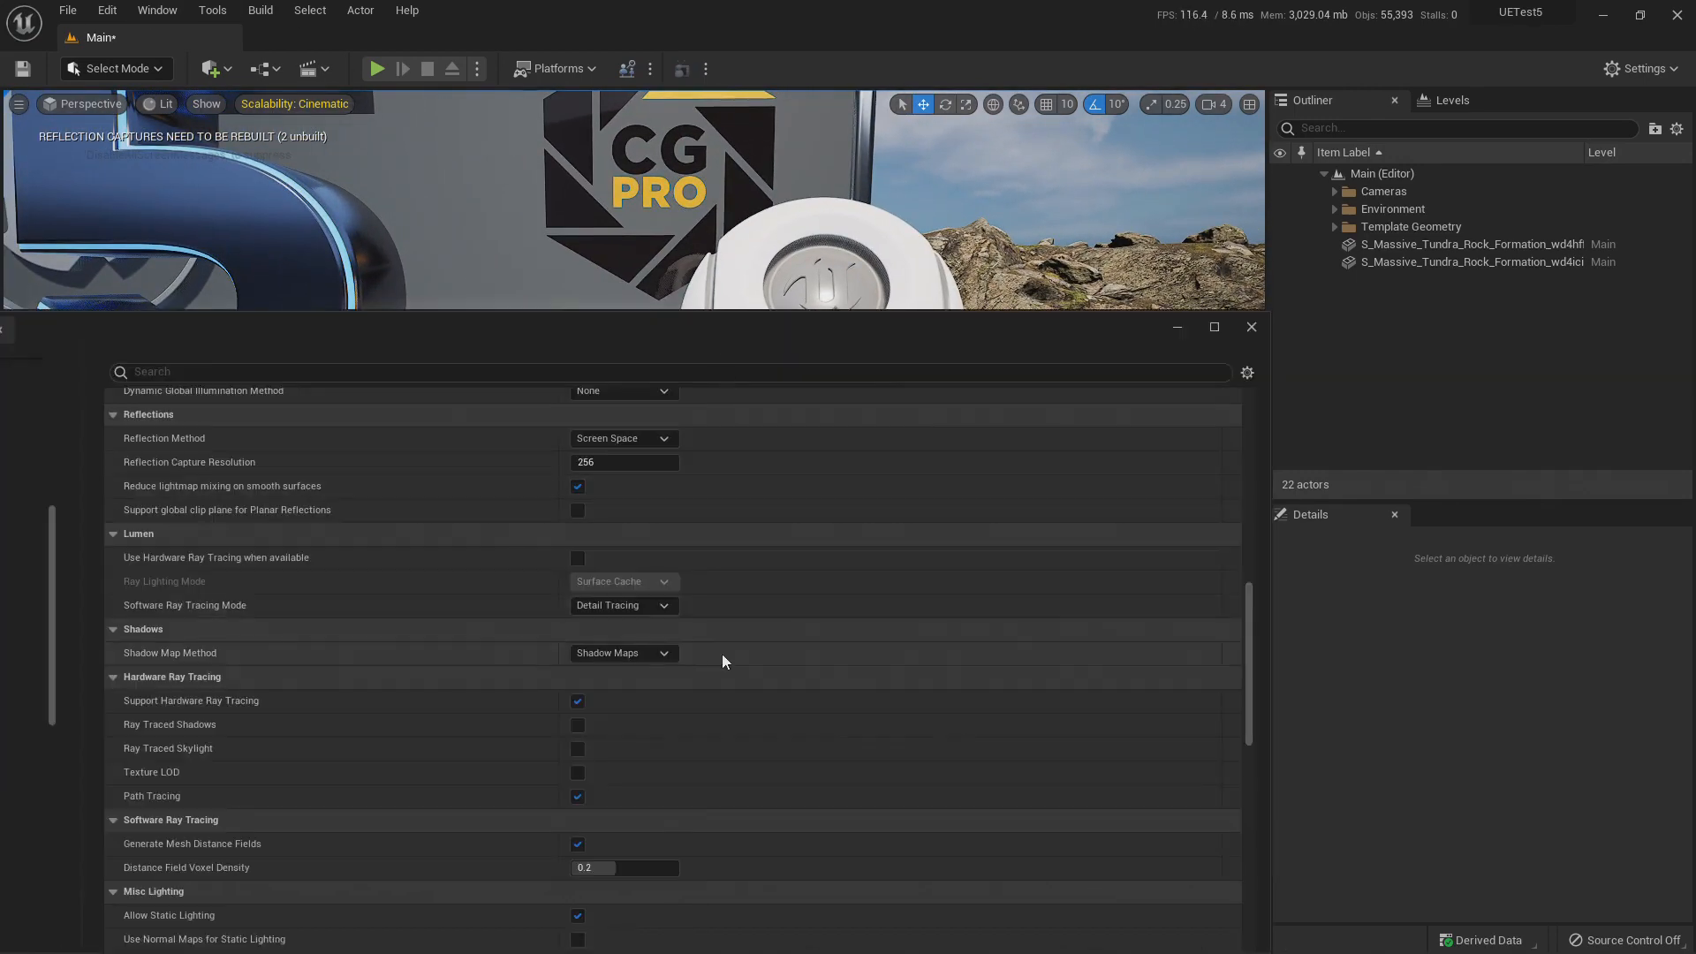
scroll(729, 699, up, 15)
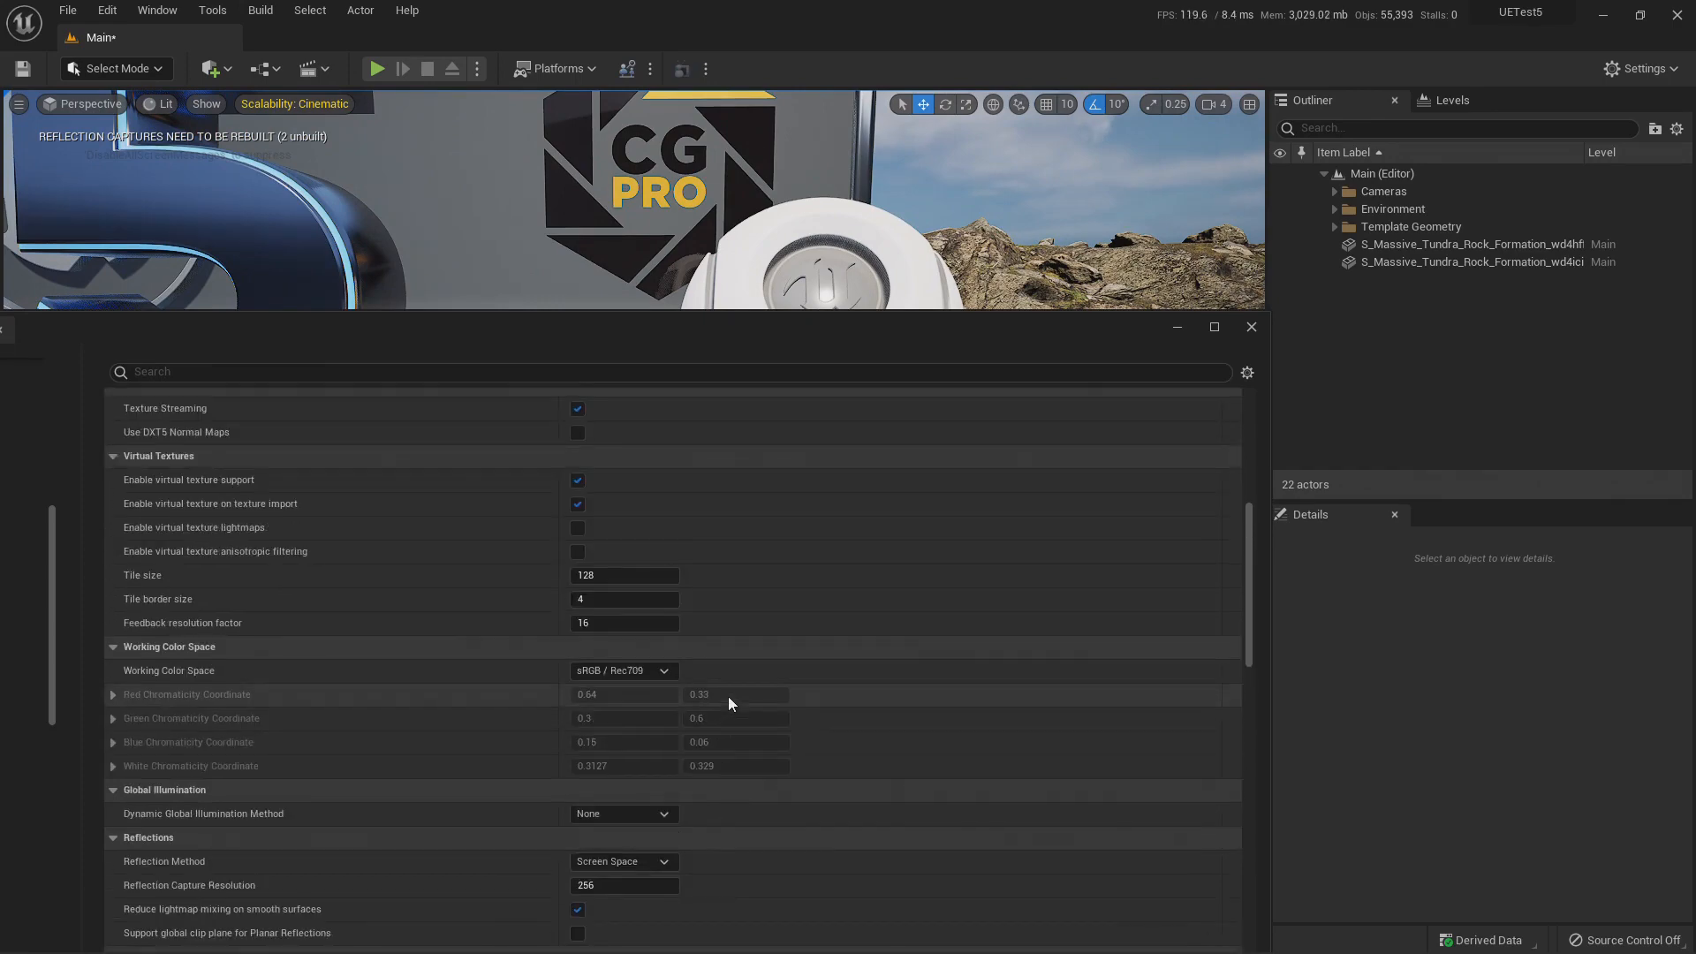
scroll(728, 696, up, 5)
scroll(728, 696, down, 15)
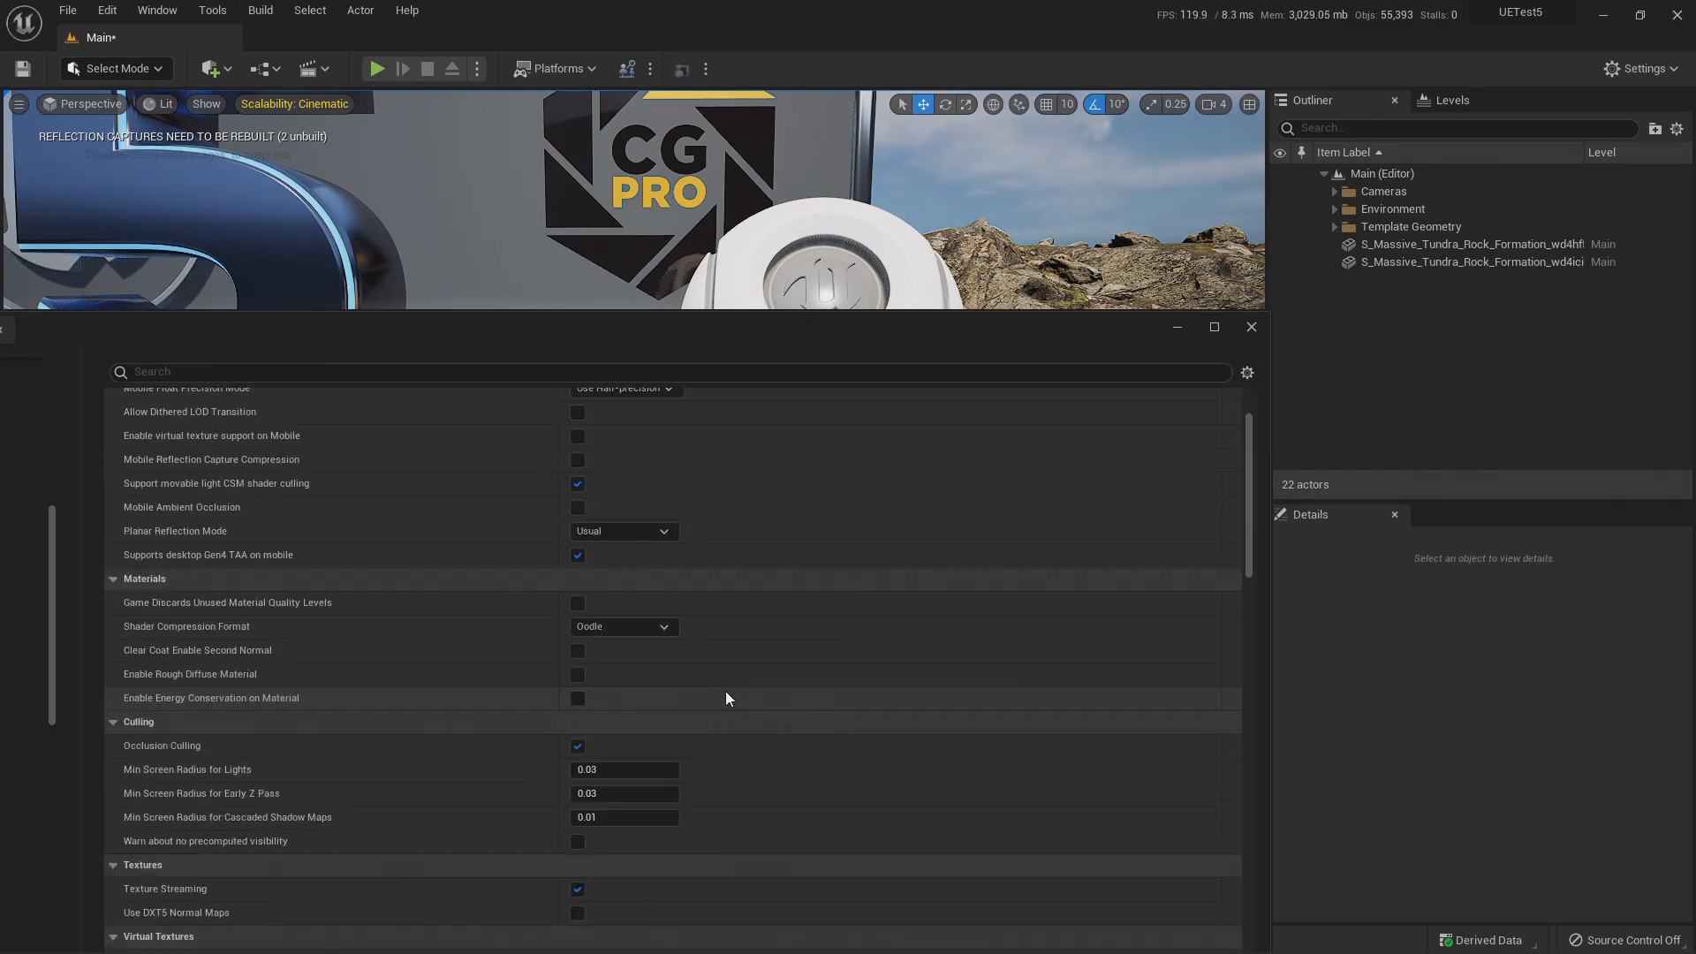
scroll(725, 677, down, 2)
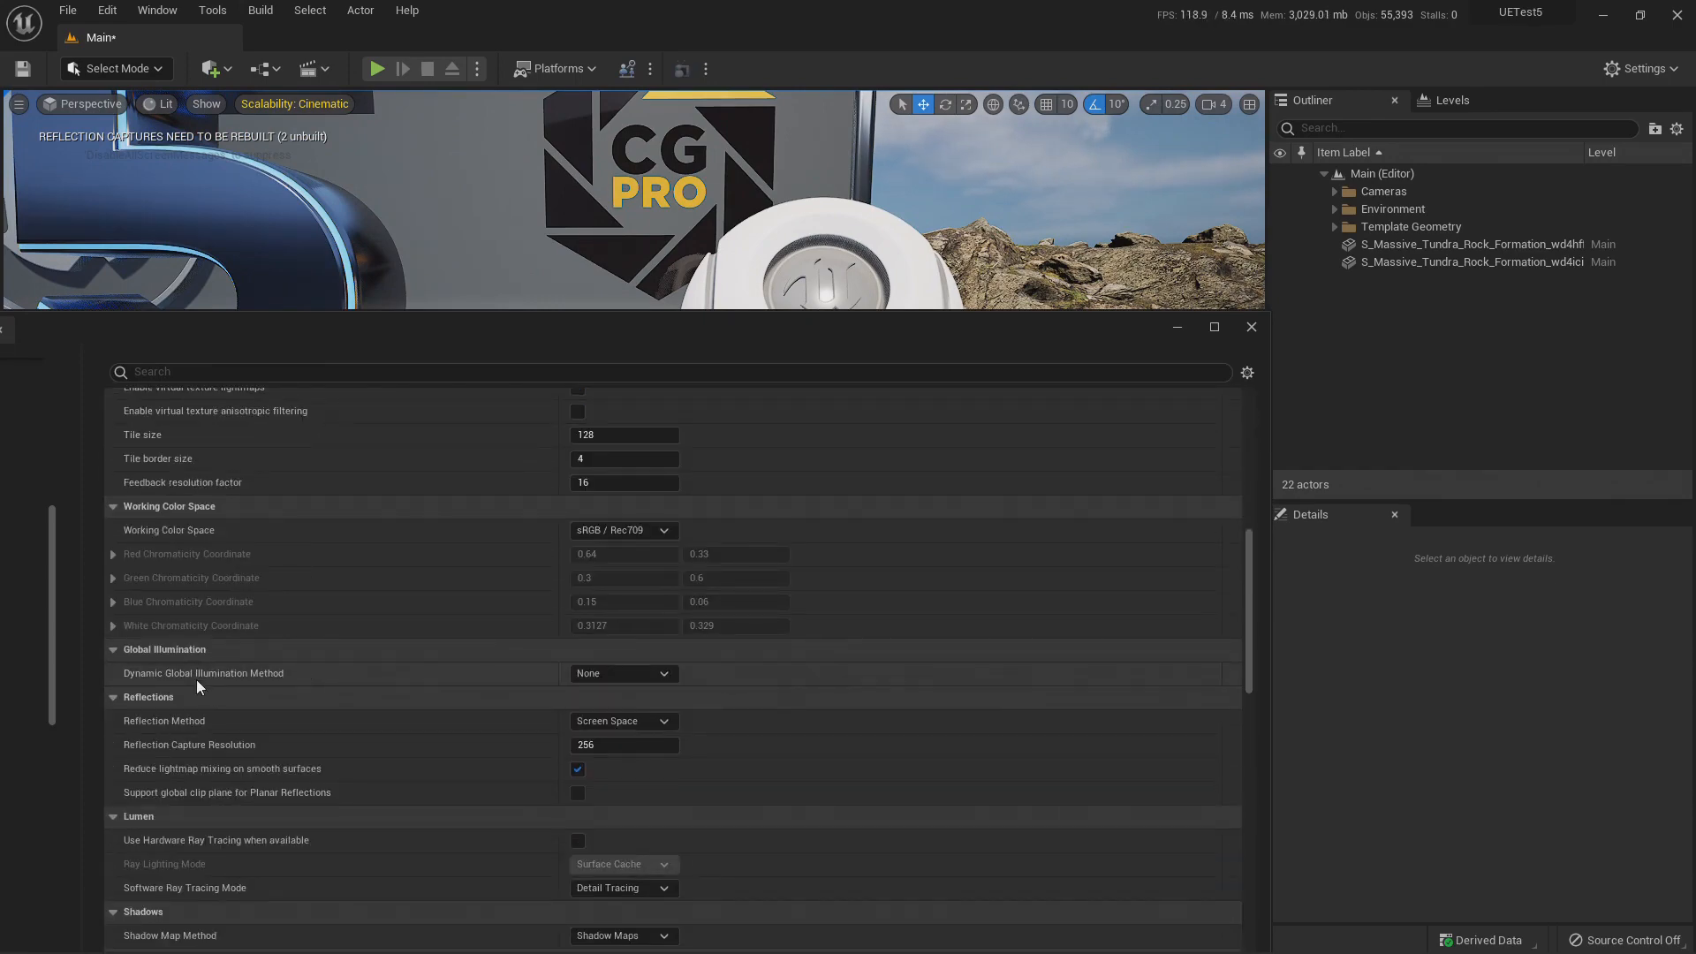
click(632, 674)
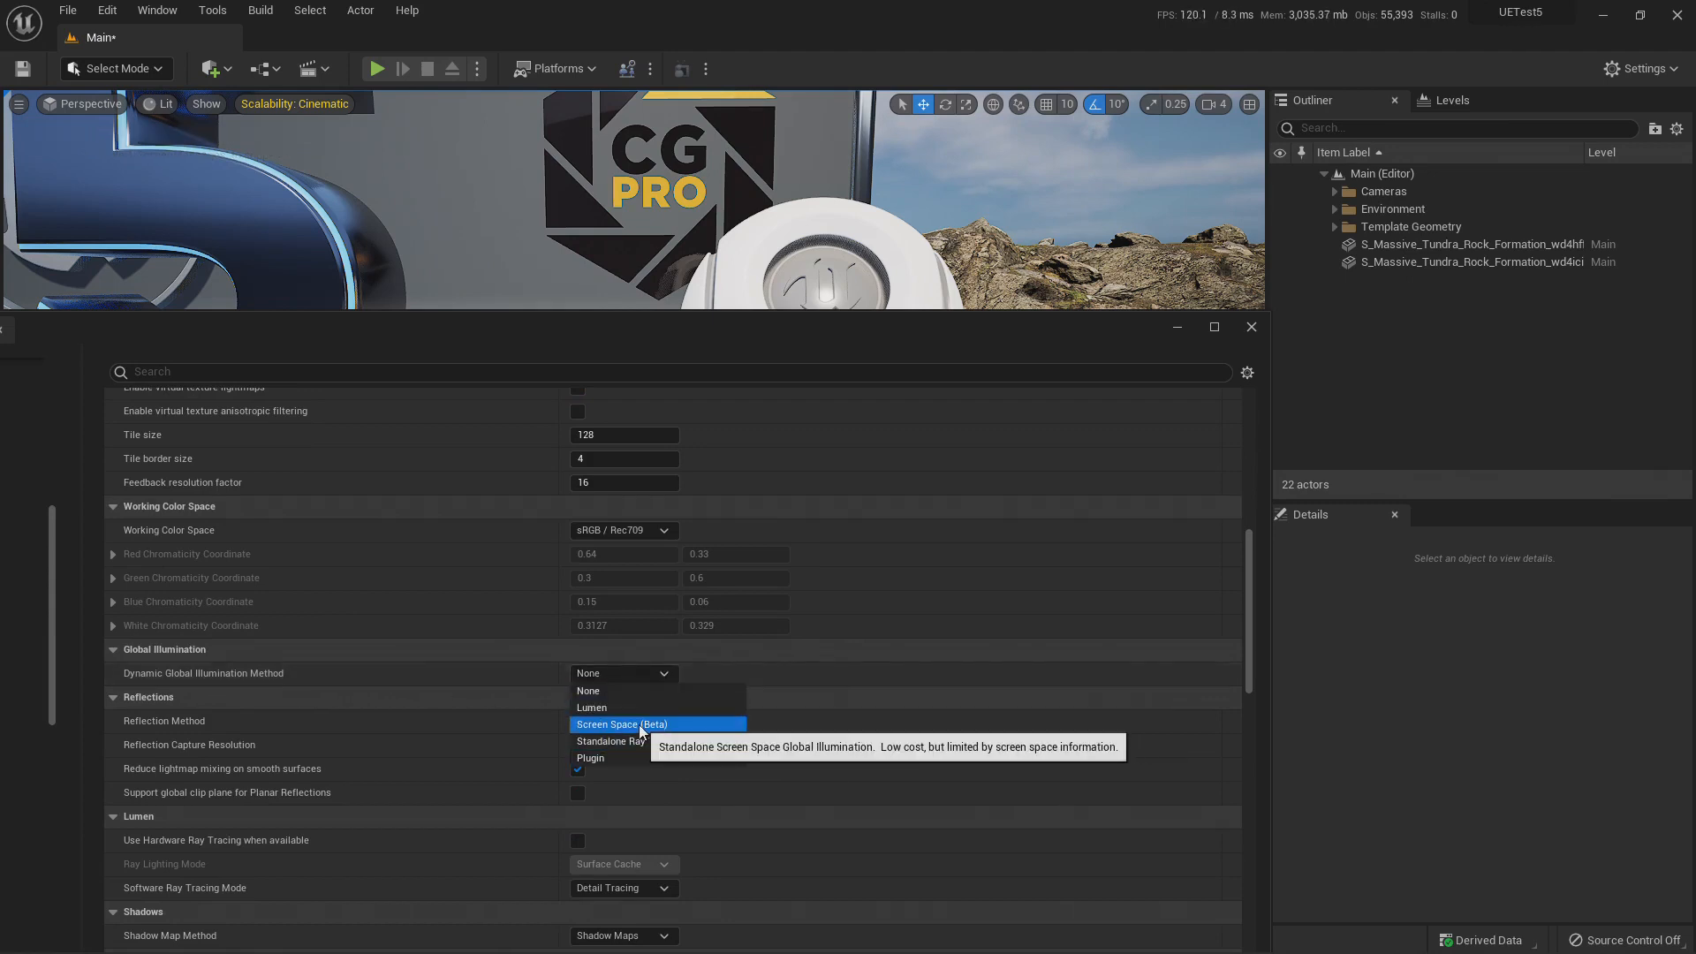
click(639, 724)
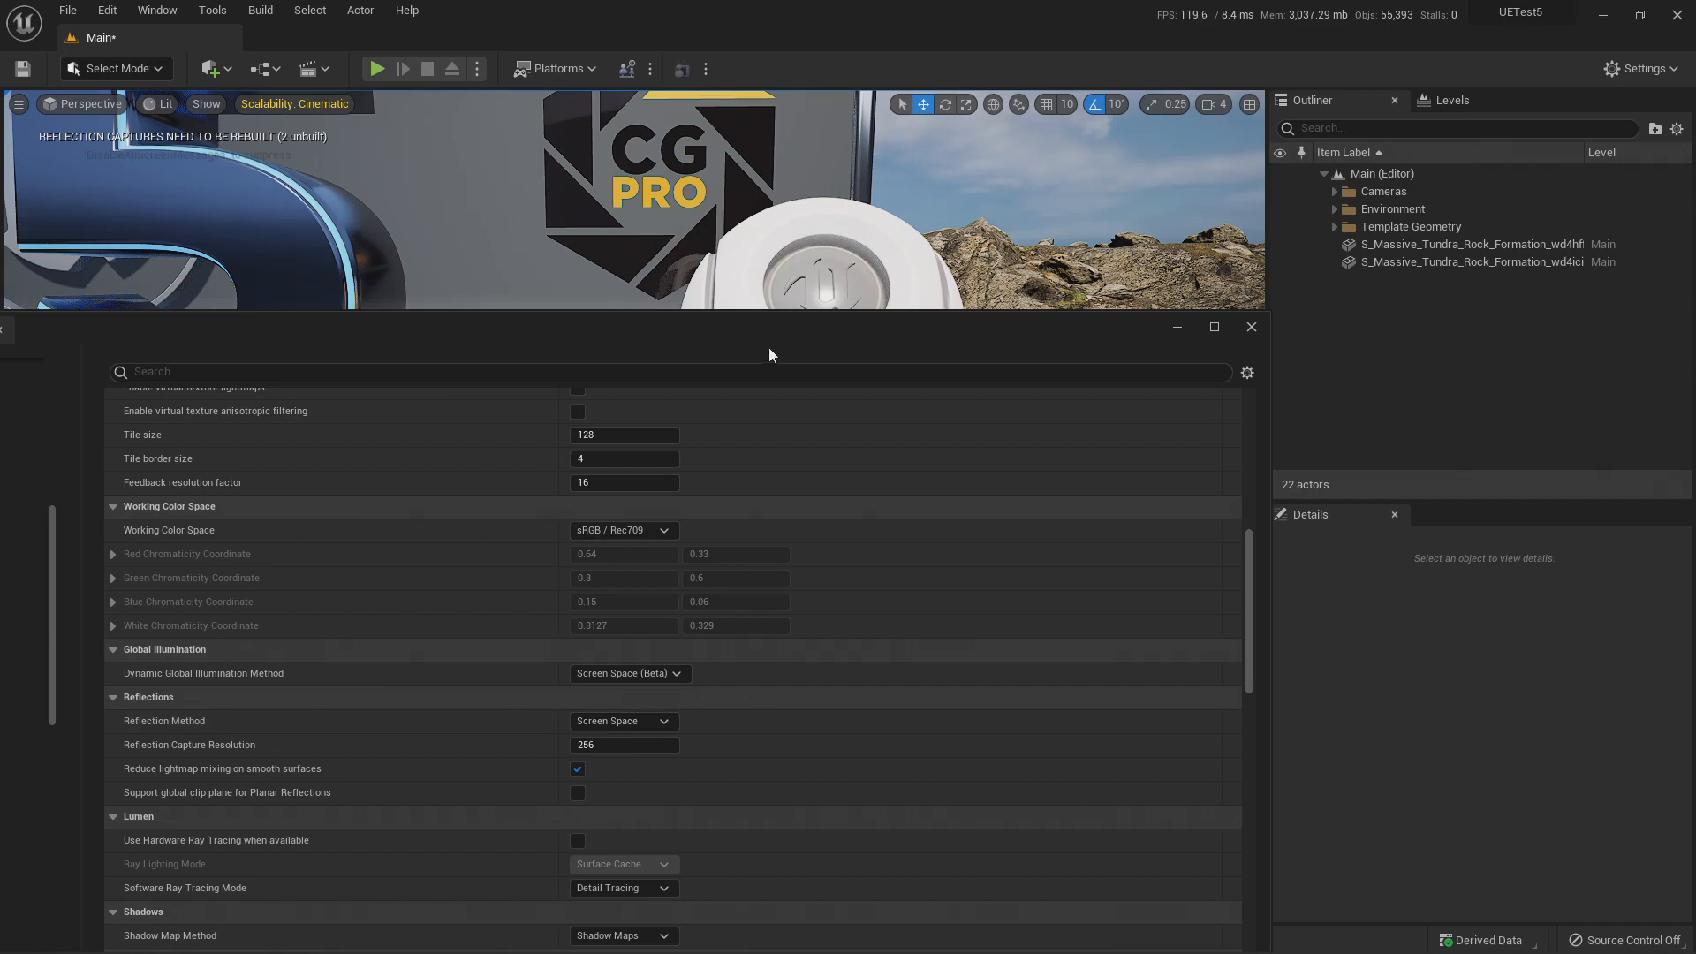
Move the Project Settings window clear of the viewport and examine the lighting between the preview spheres up close.
drag(777, 333, 834, 779)
key(w)
right_drag(777, 460, 742, 444)
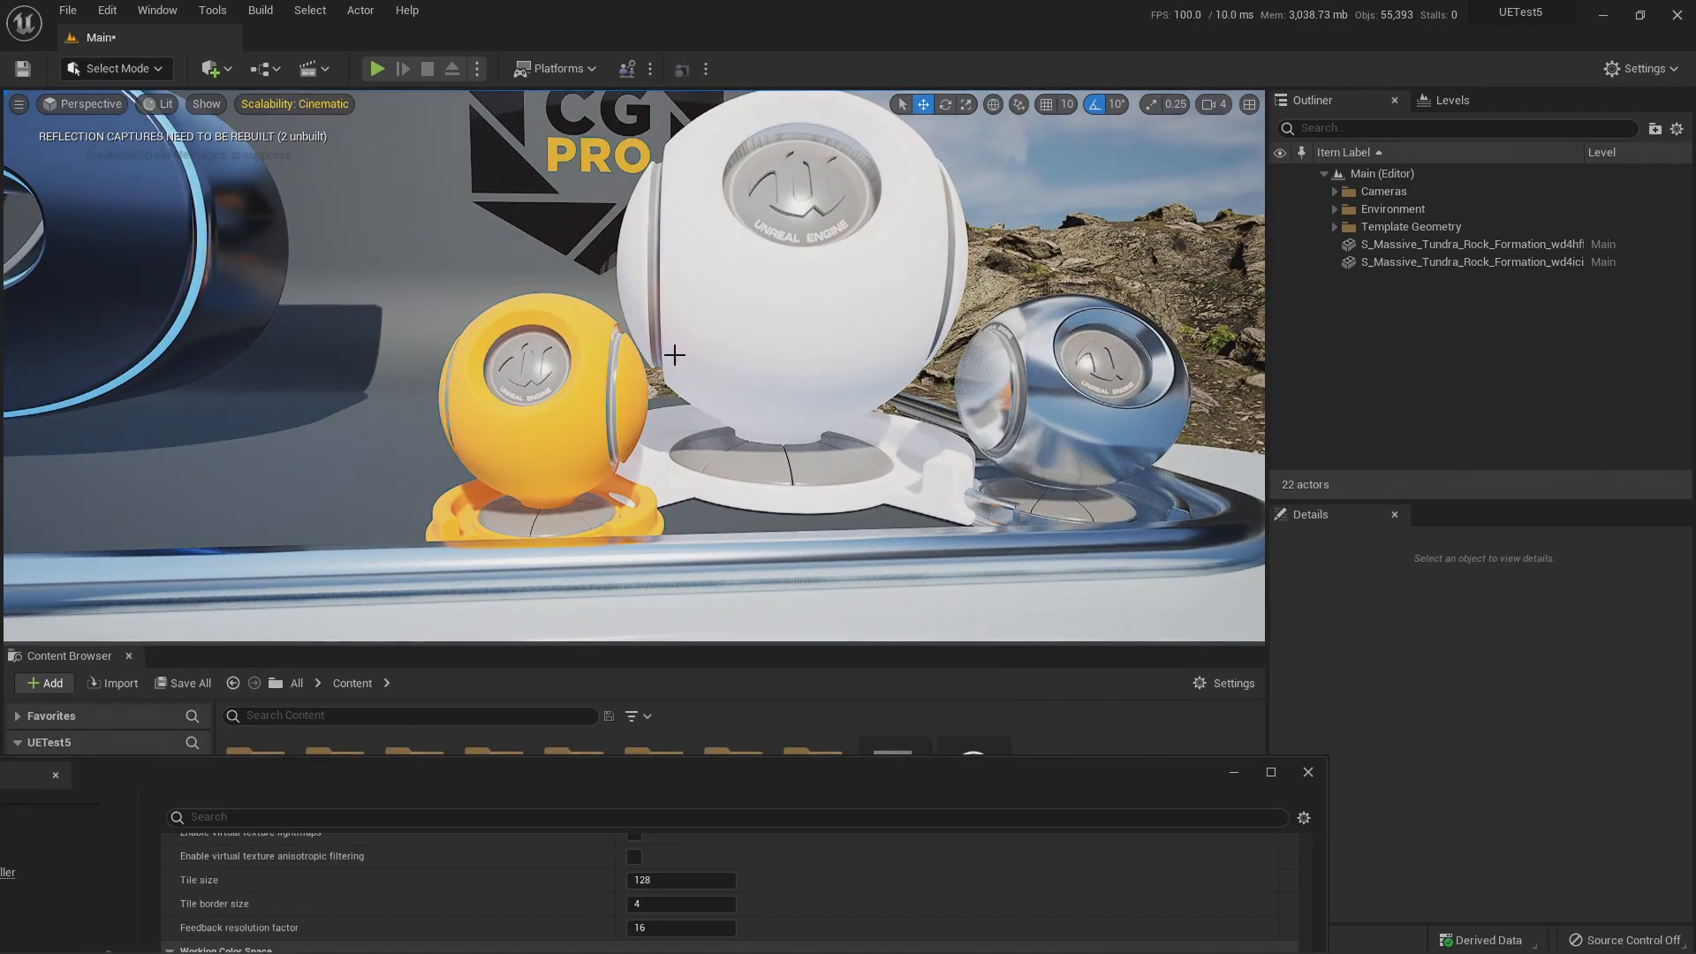
Reposition the Project Settings window beneath the spheres and set the Dynamic Global Illumination Method to None for comparison.
drag(853, 776, 178, 399)
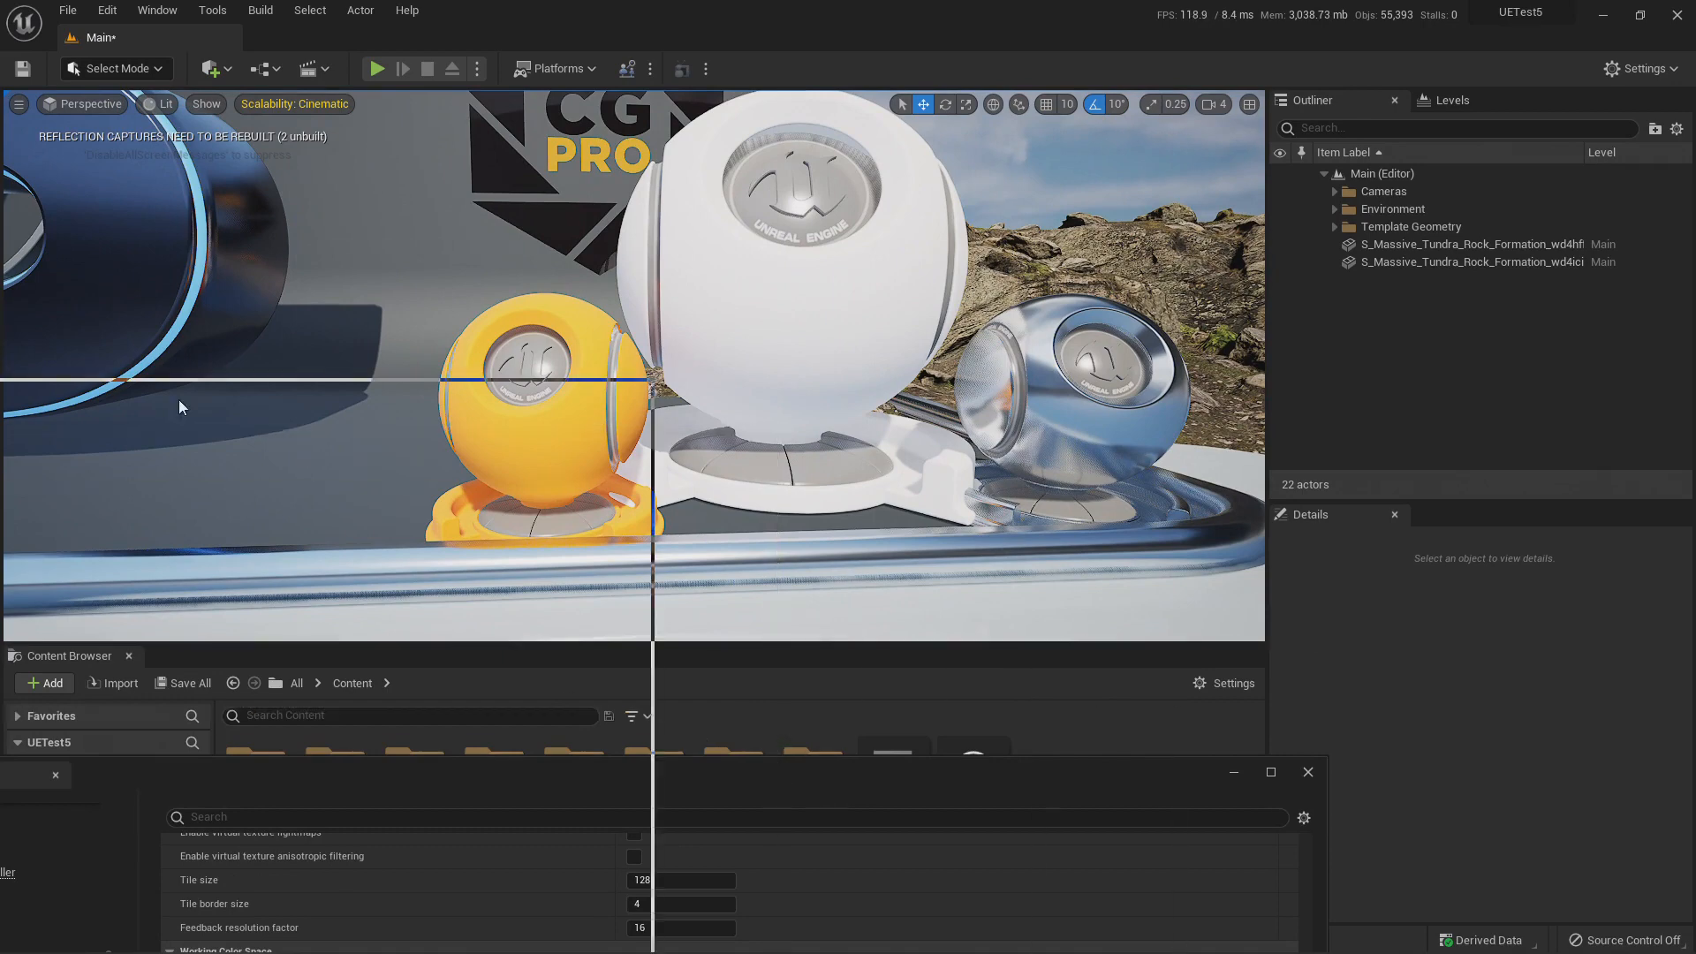
drag(455, 420, 812, 501)
scroll(459, 814, down, 2)
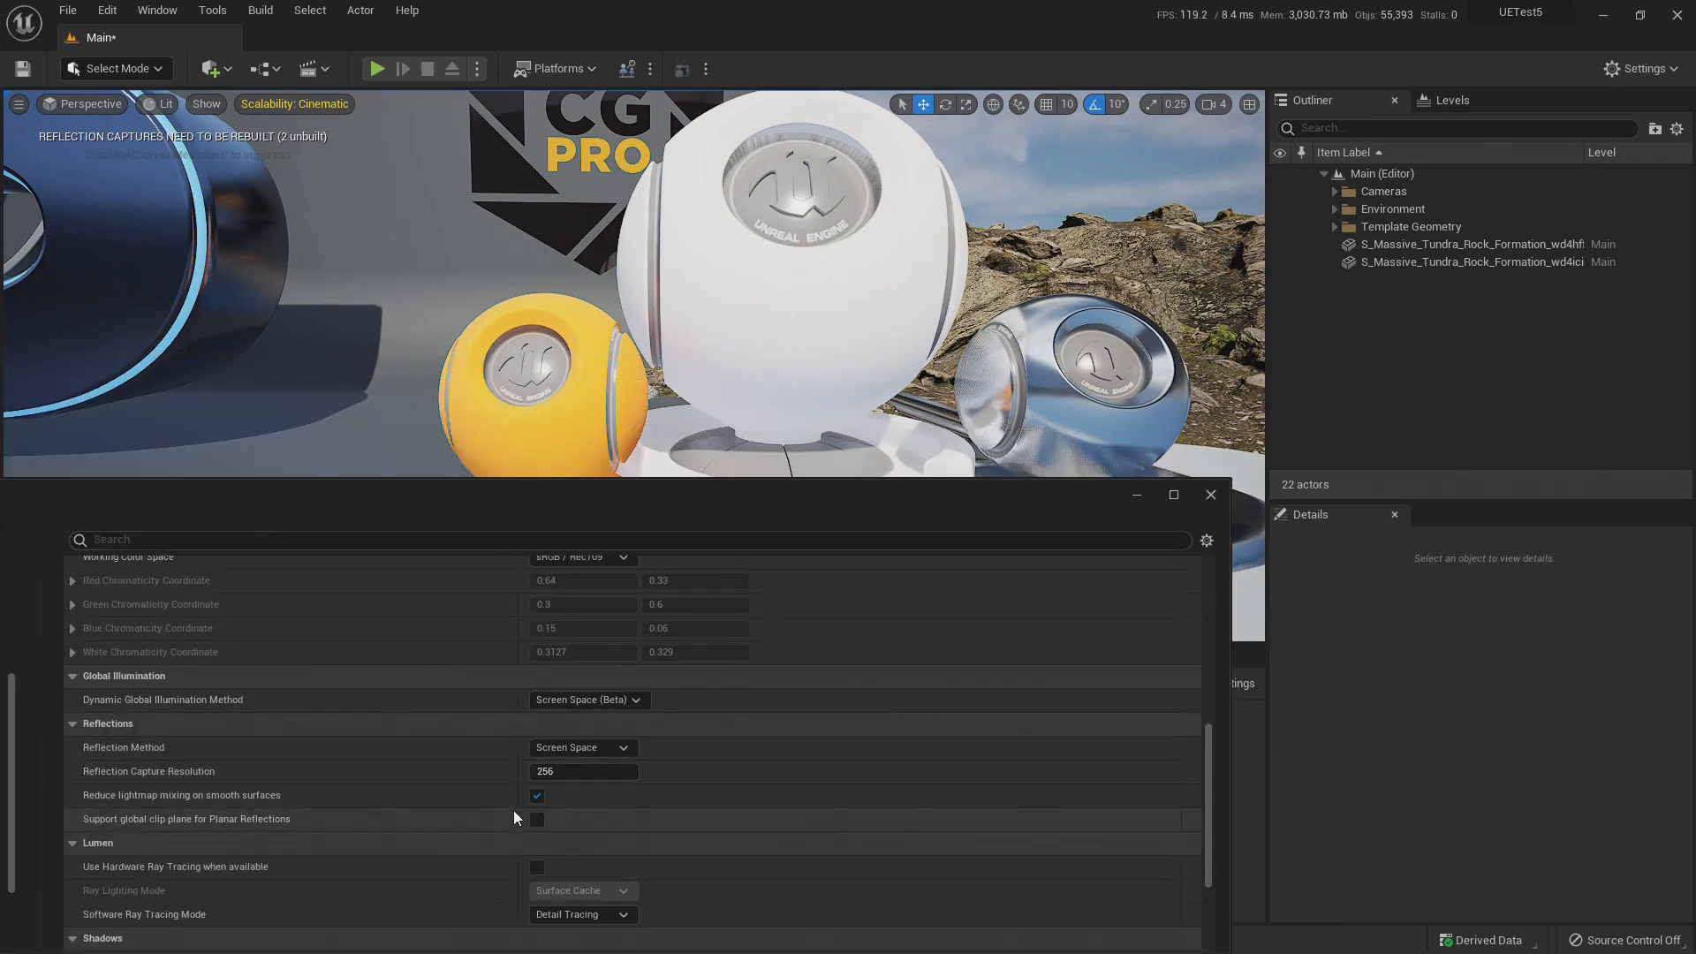
scroll(512, 809, up, 1)
click(608, 728)
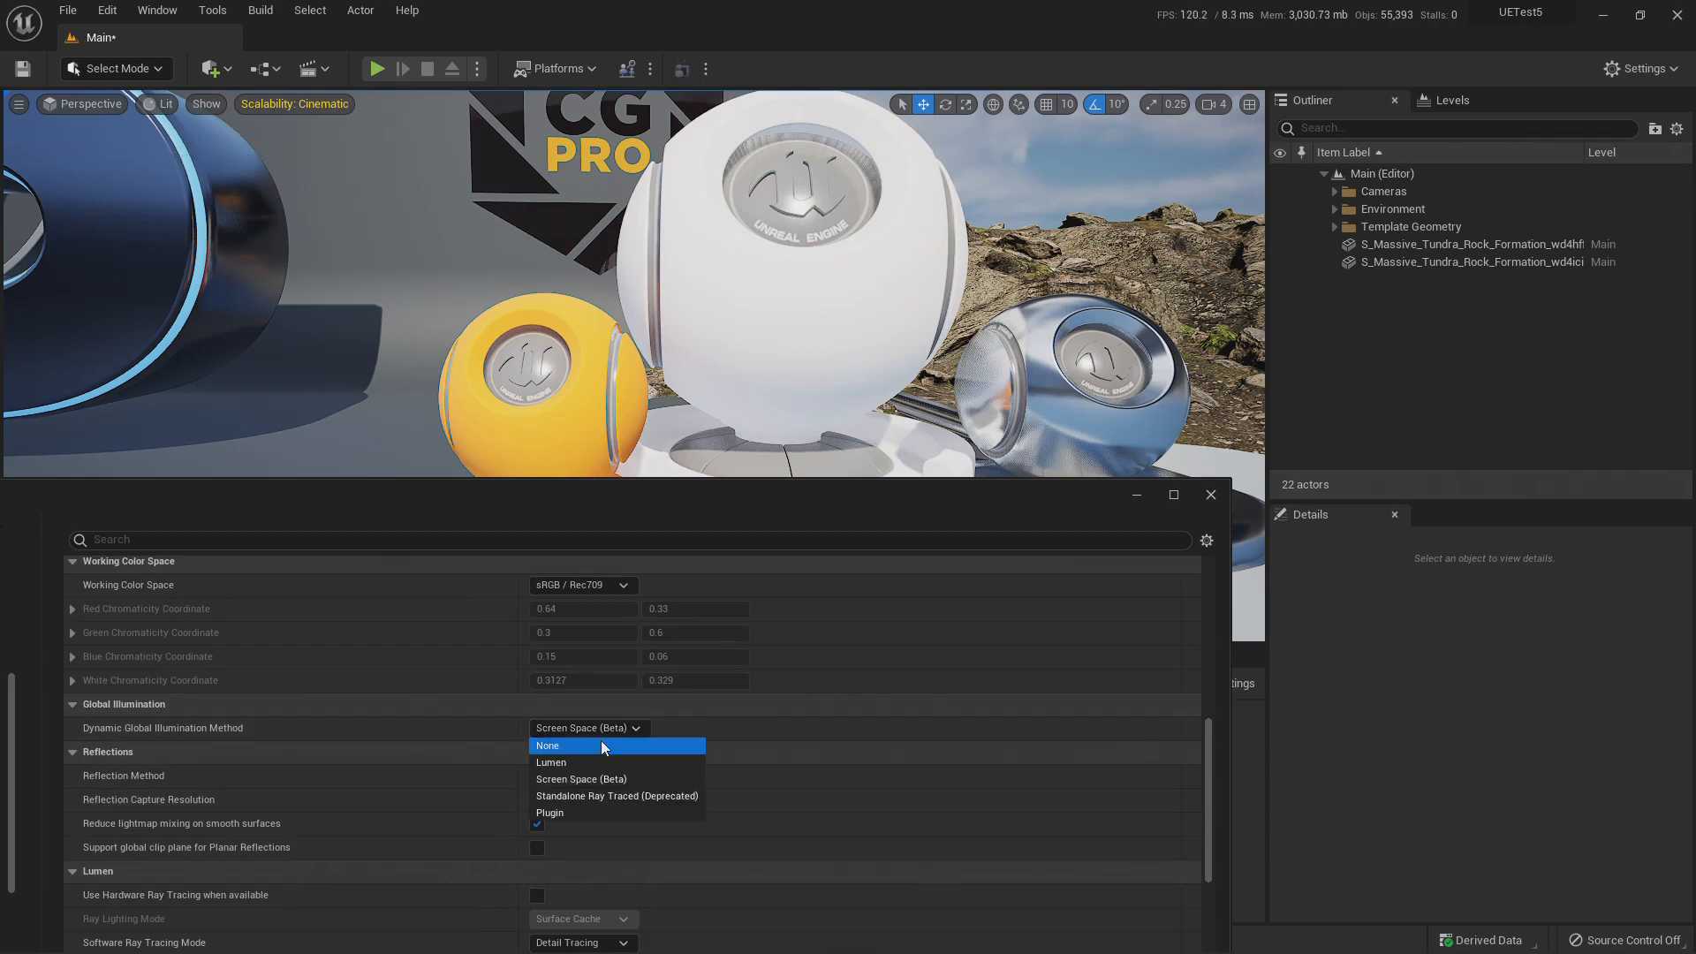
click(604, 747)
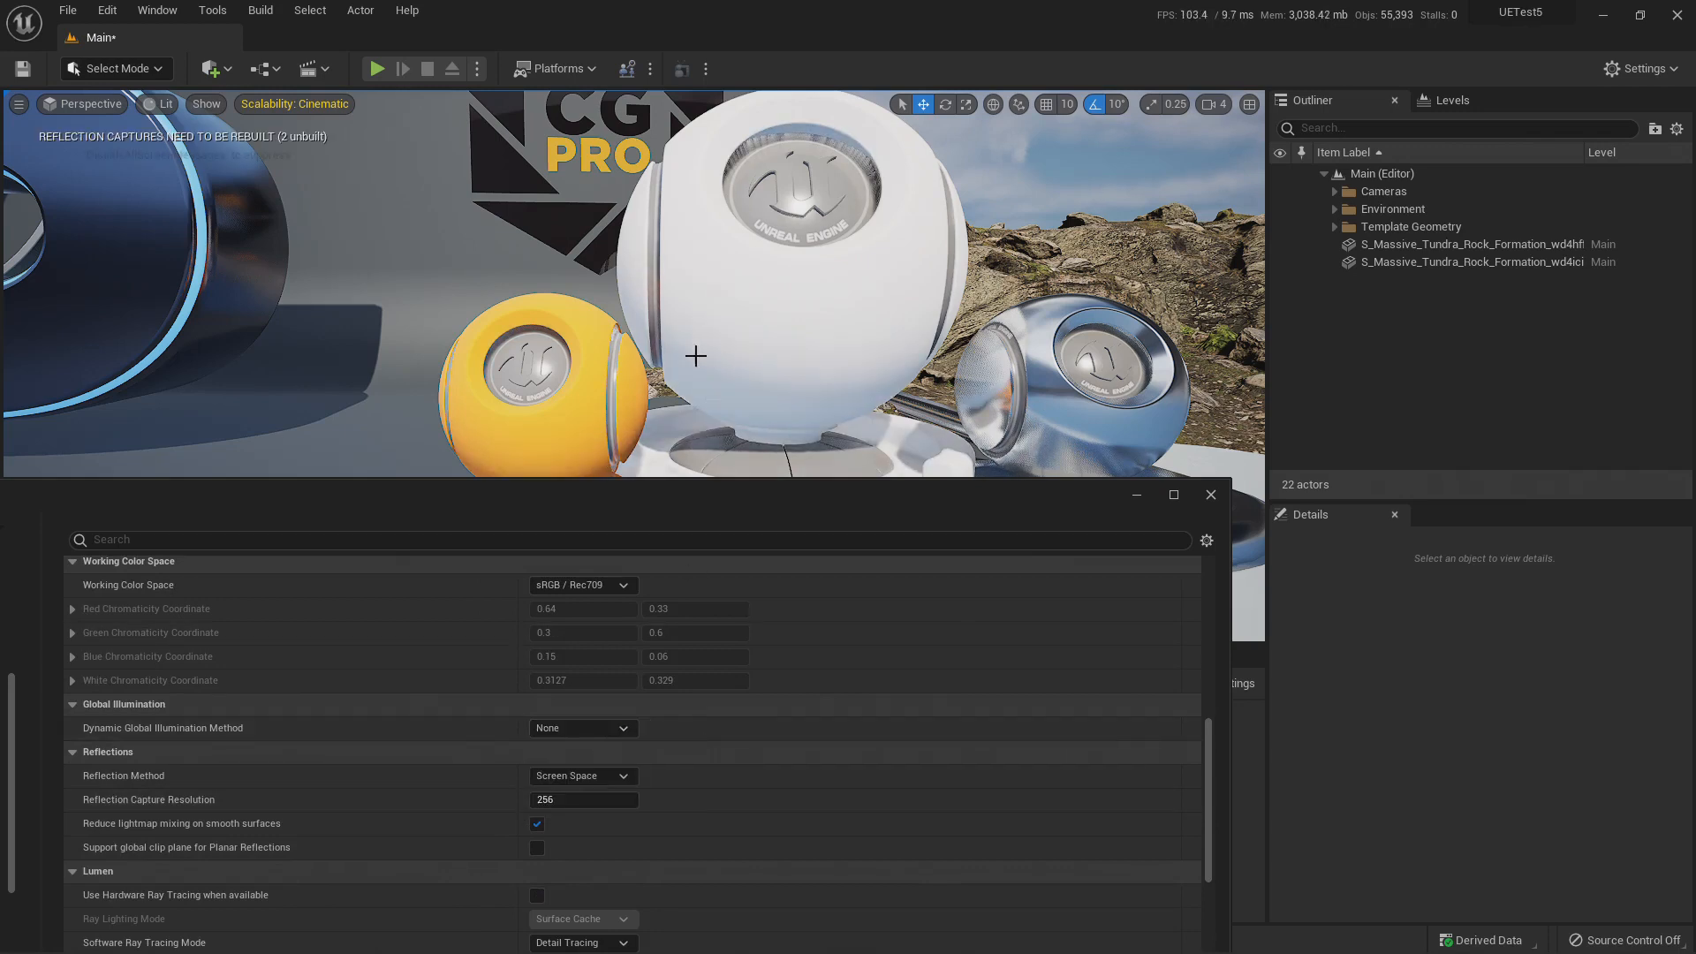
Set the Dynamic Global Illumination Method back to Screen Space (Beta), leaving the Reflection Method on Screen Space.
click(604, 776)
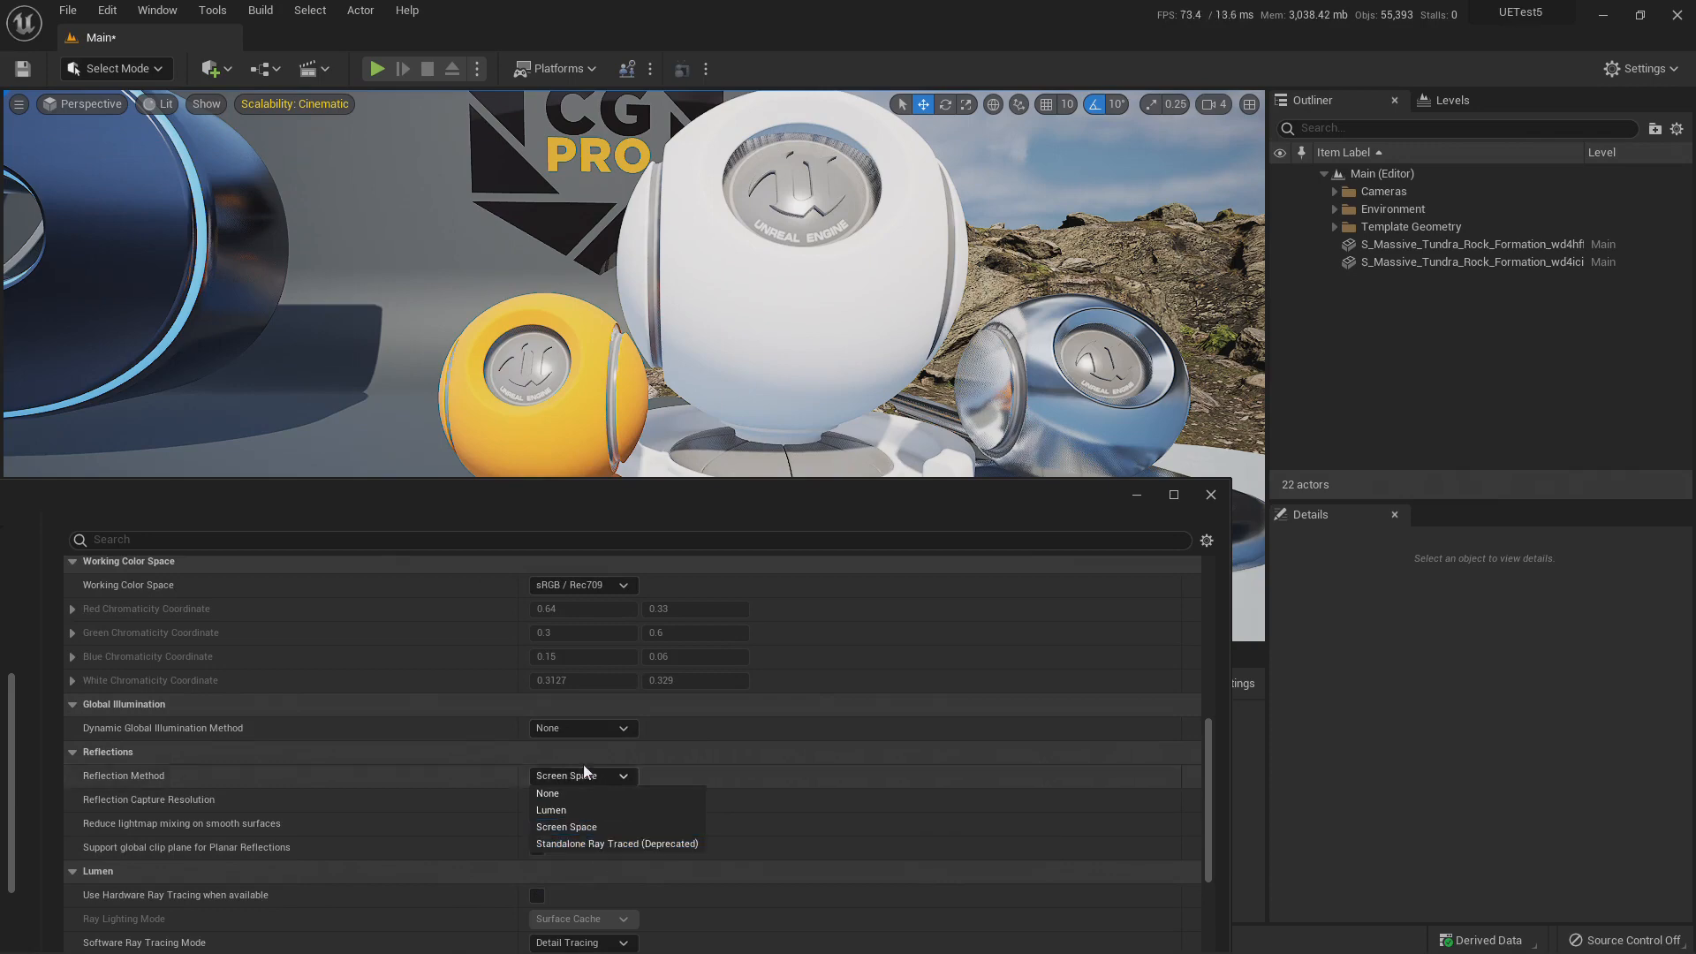
click(585, 776)
click(592, 727)
click(601, 779)
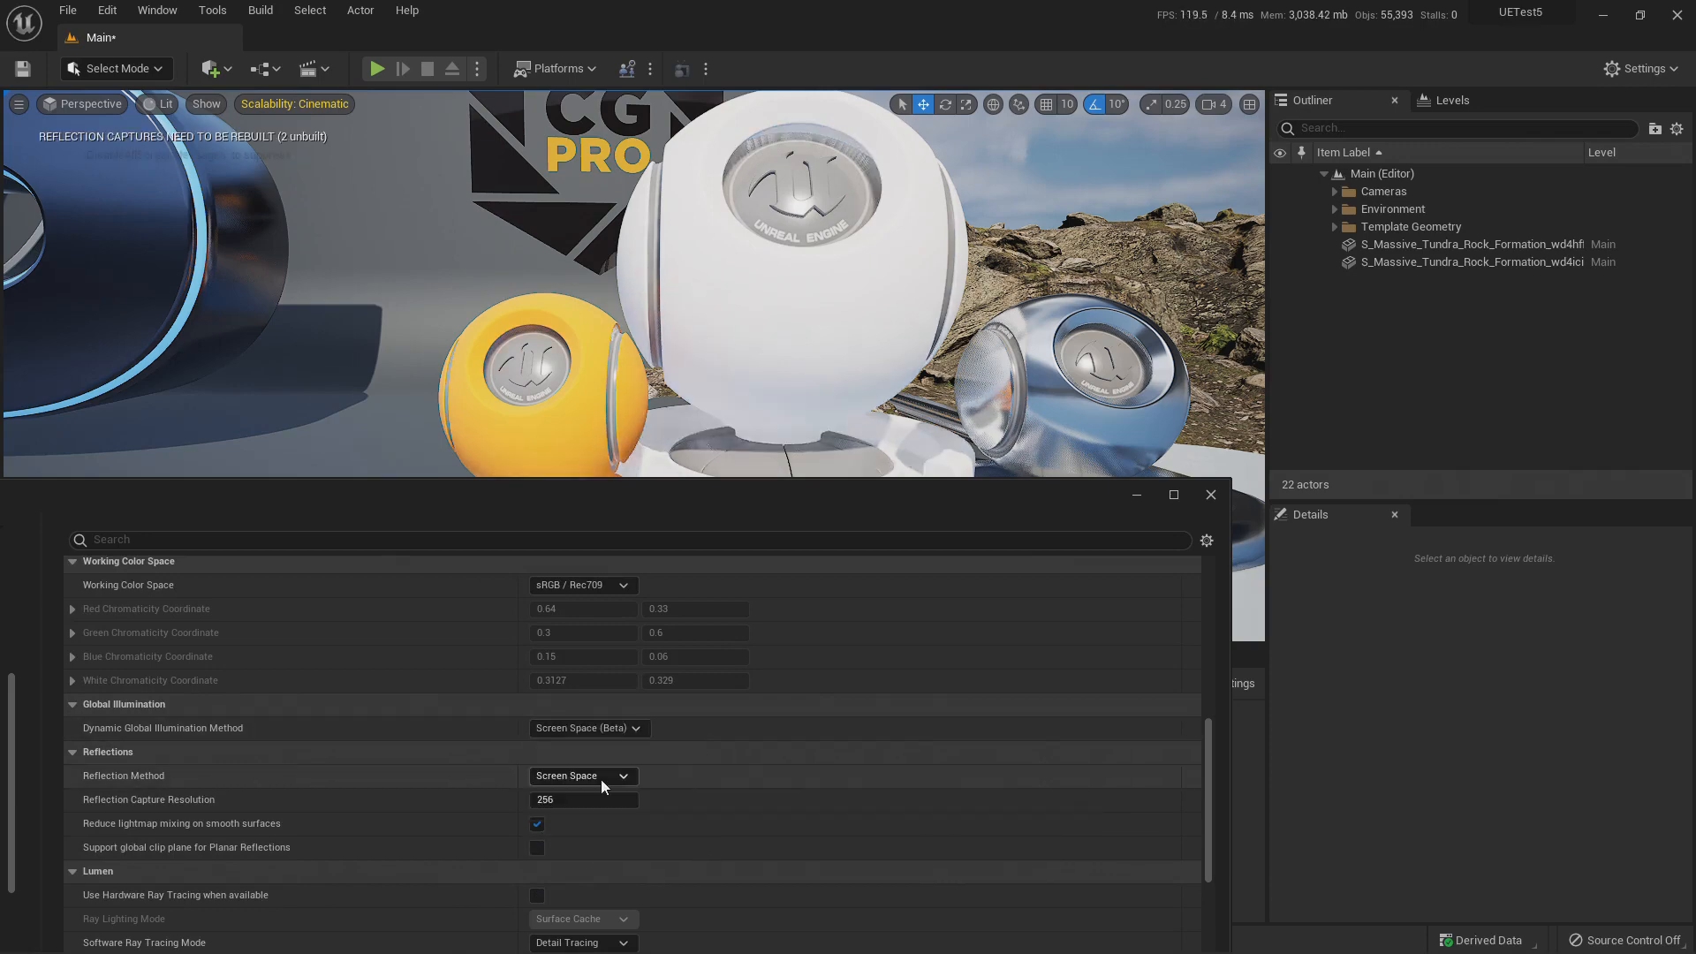
Examine the colour bleeding between the orange and white preview spheres from several angles, with the Project Settings window out of the way.
right_click(732, 346)
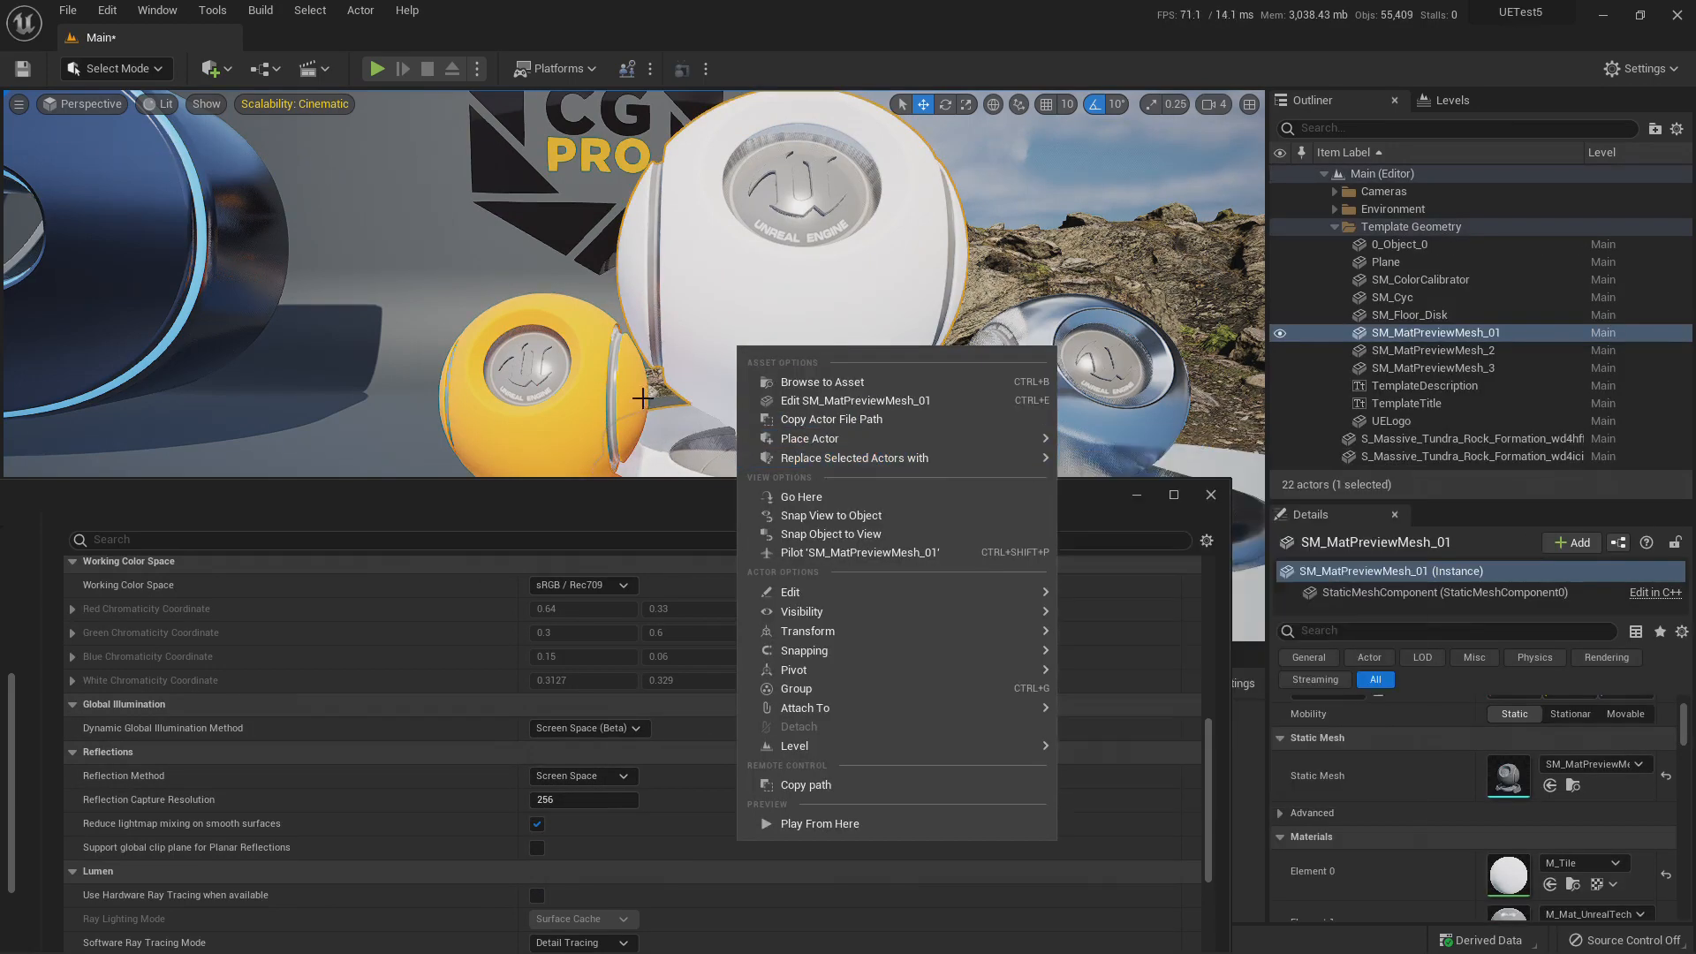
click(574, 389)
right_drag(574, 389, 622, 433)
drag(824, 513, 803, 642)
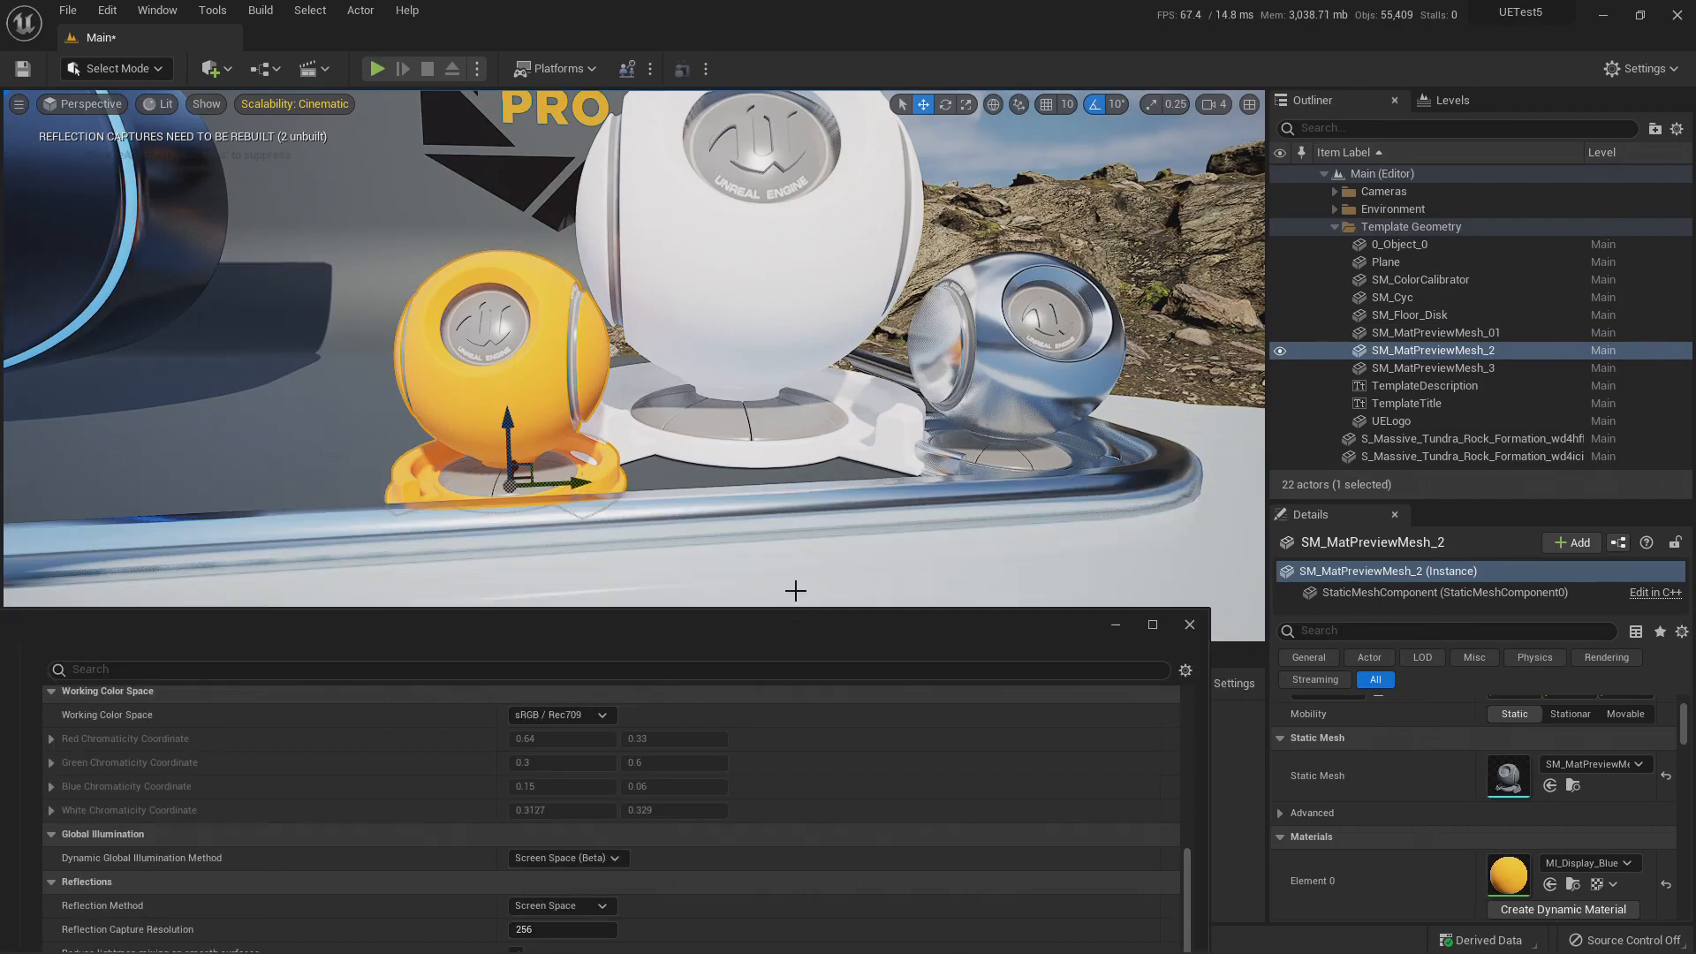
right_drag(728, 401, 712, 468)
key(w)
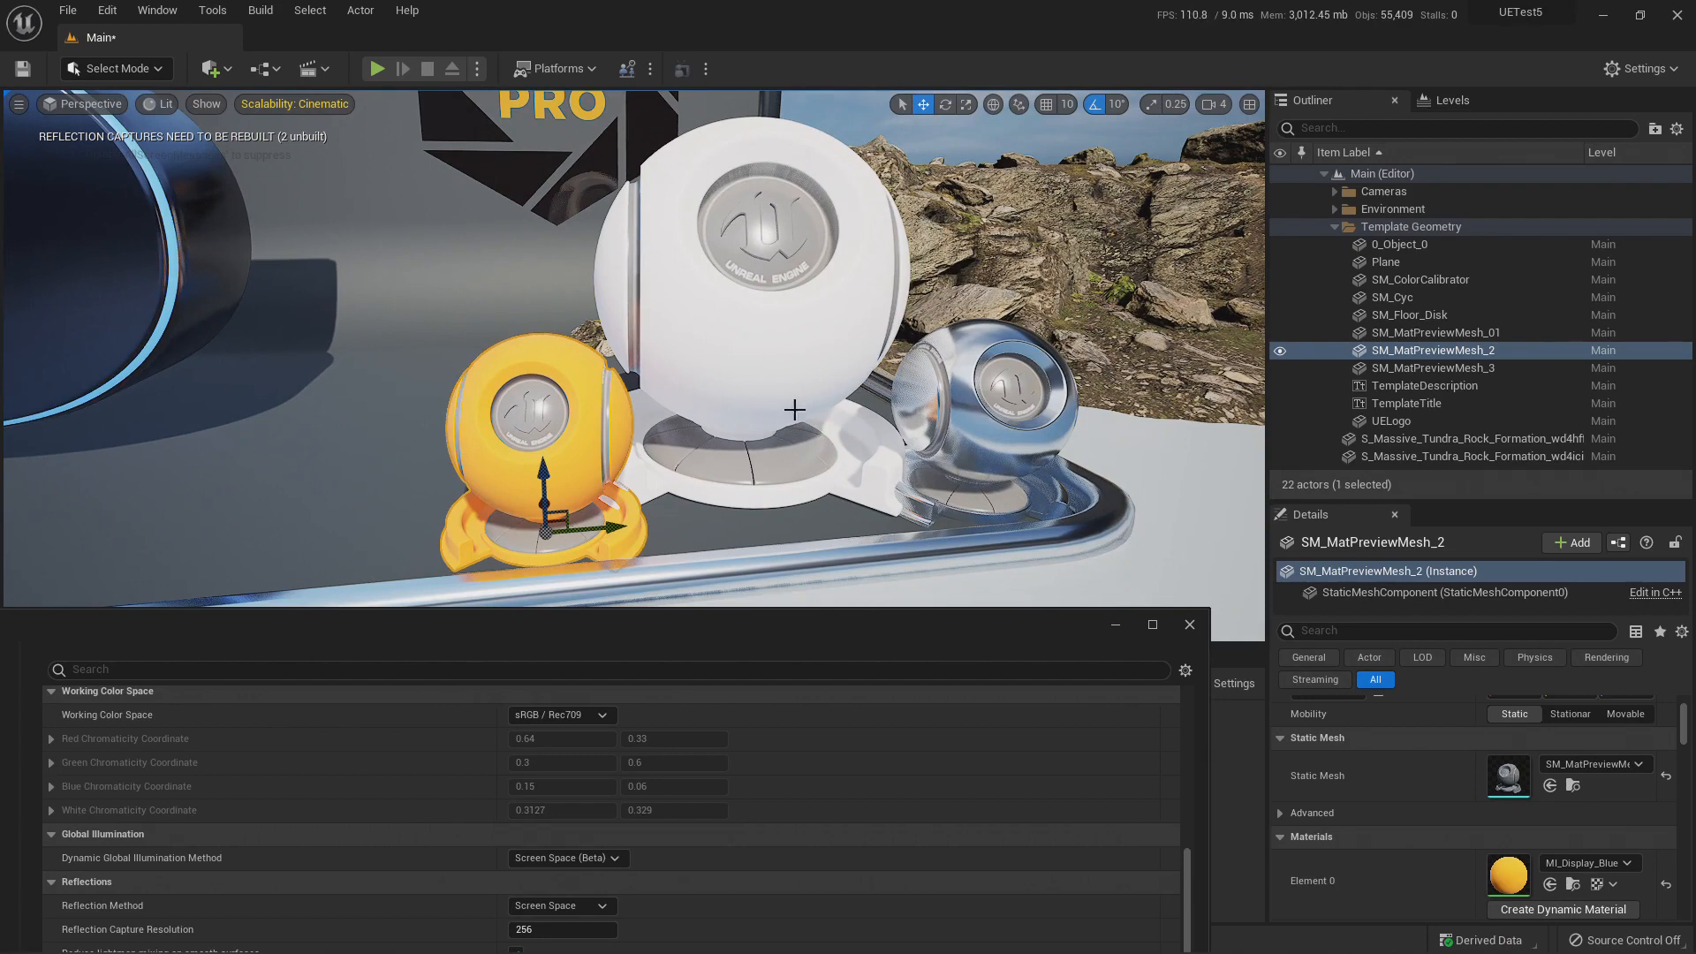
right_drag(794, 410, 857, 437)
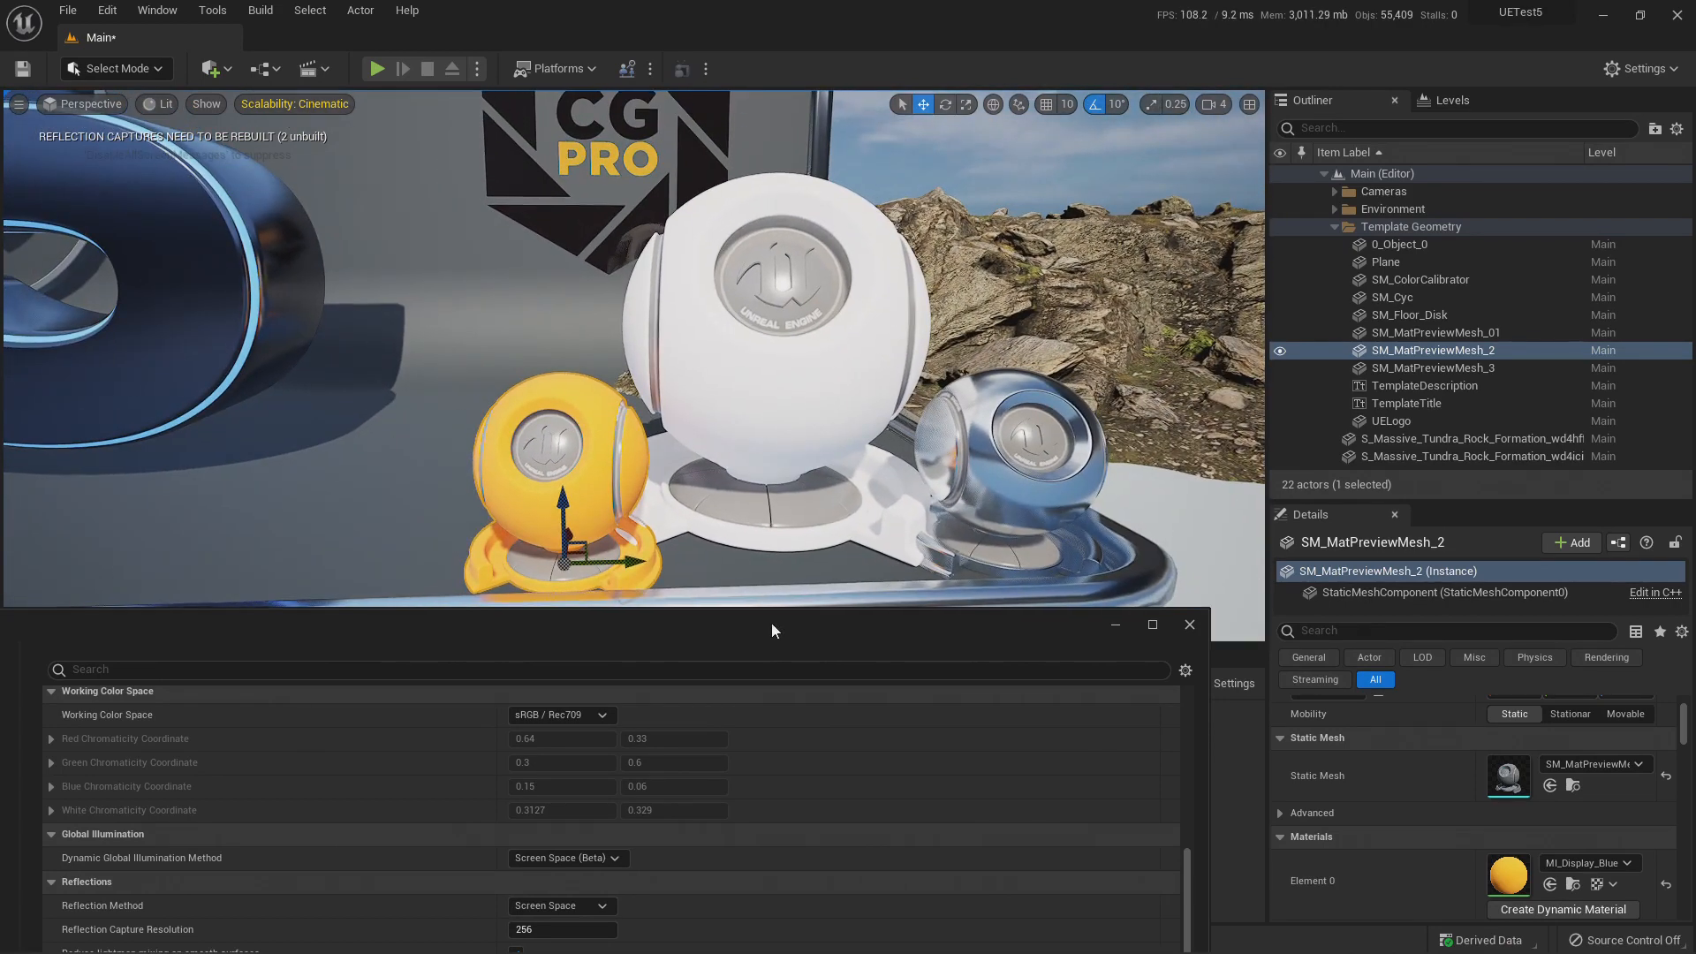
drag(771, 623, 652, 770)
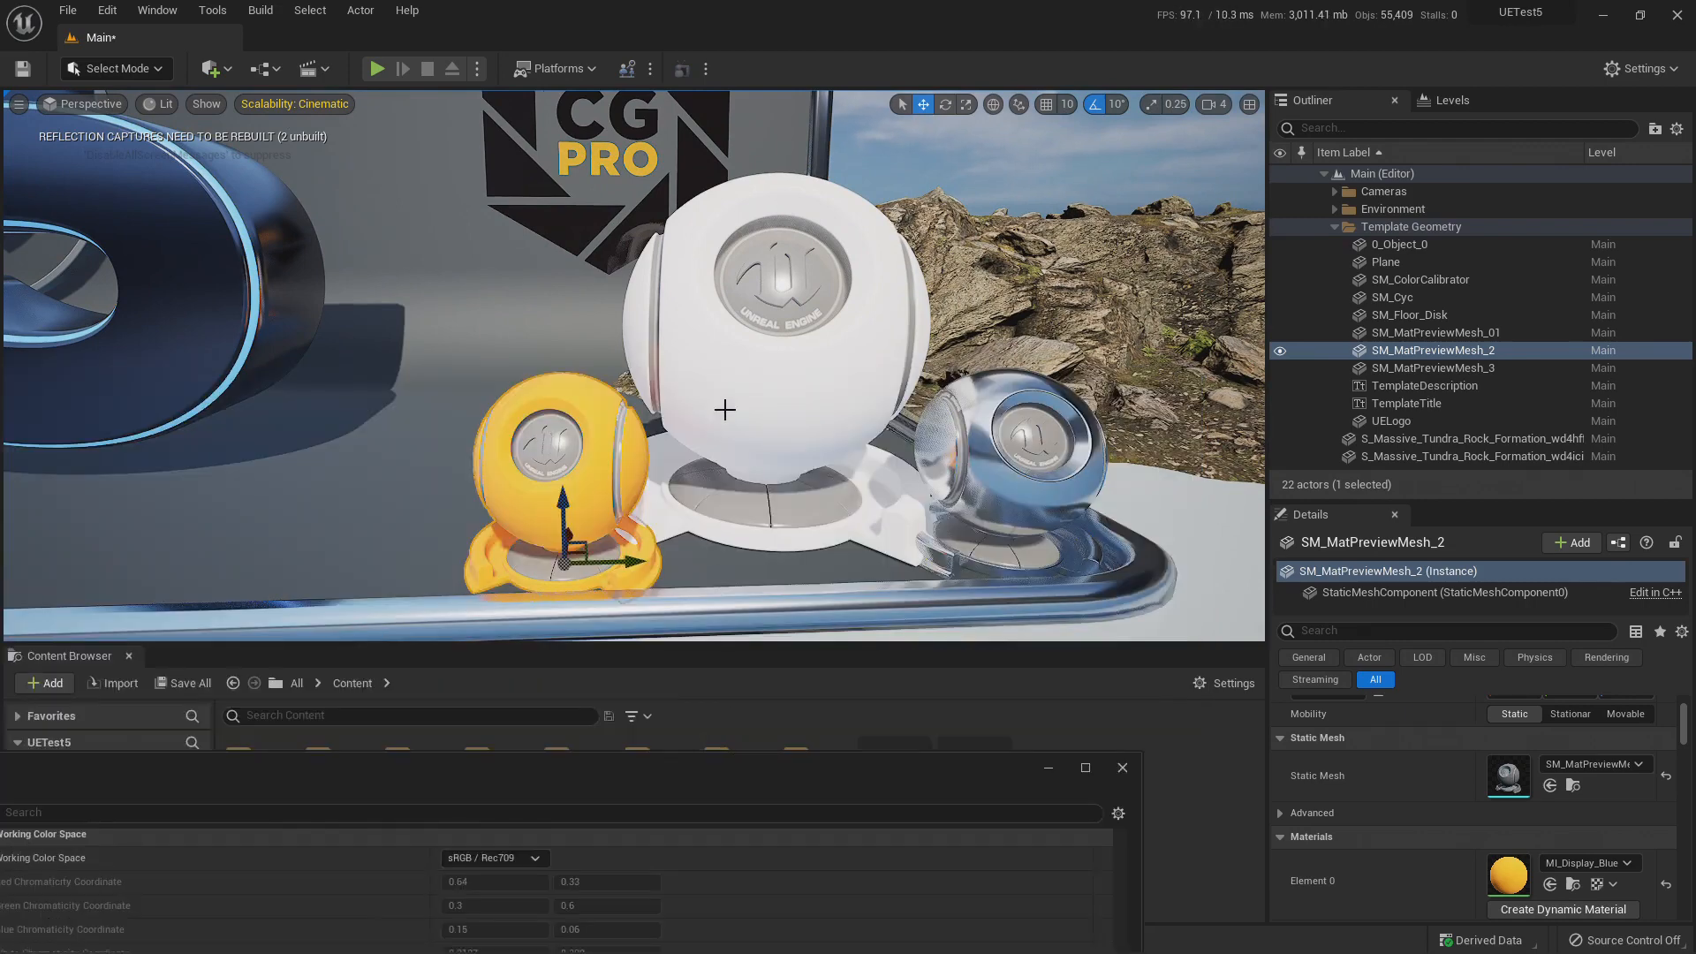
Frame the shadow cast by the large 5, select the DirectionalLight in the Environment folder and bring up its Cascaded Shadow Maps settings.
right_drag(724, 409, 678, 463)
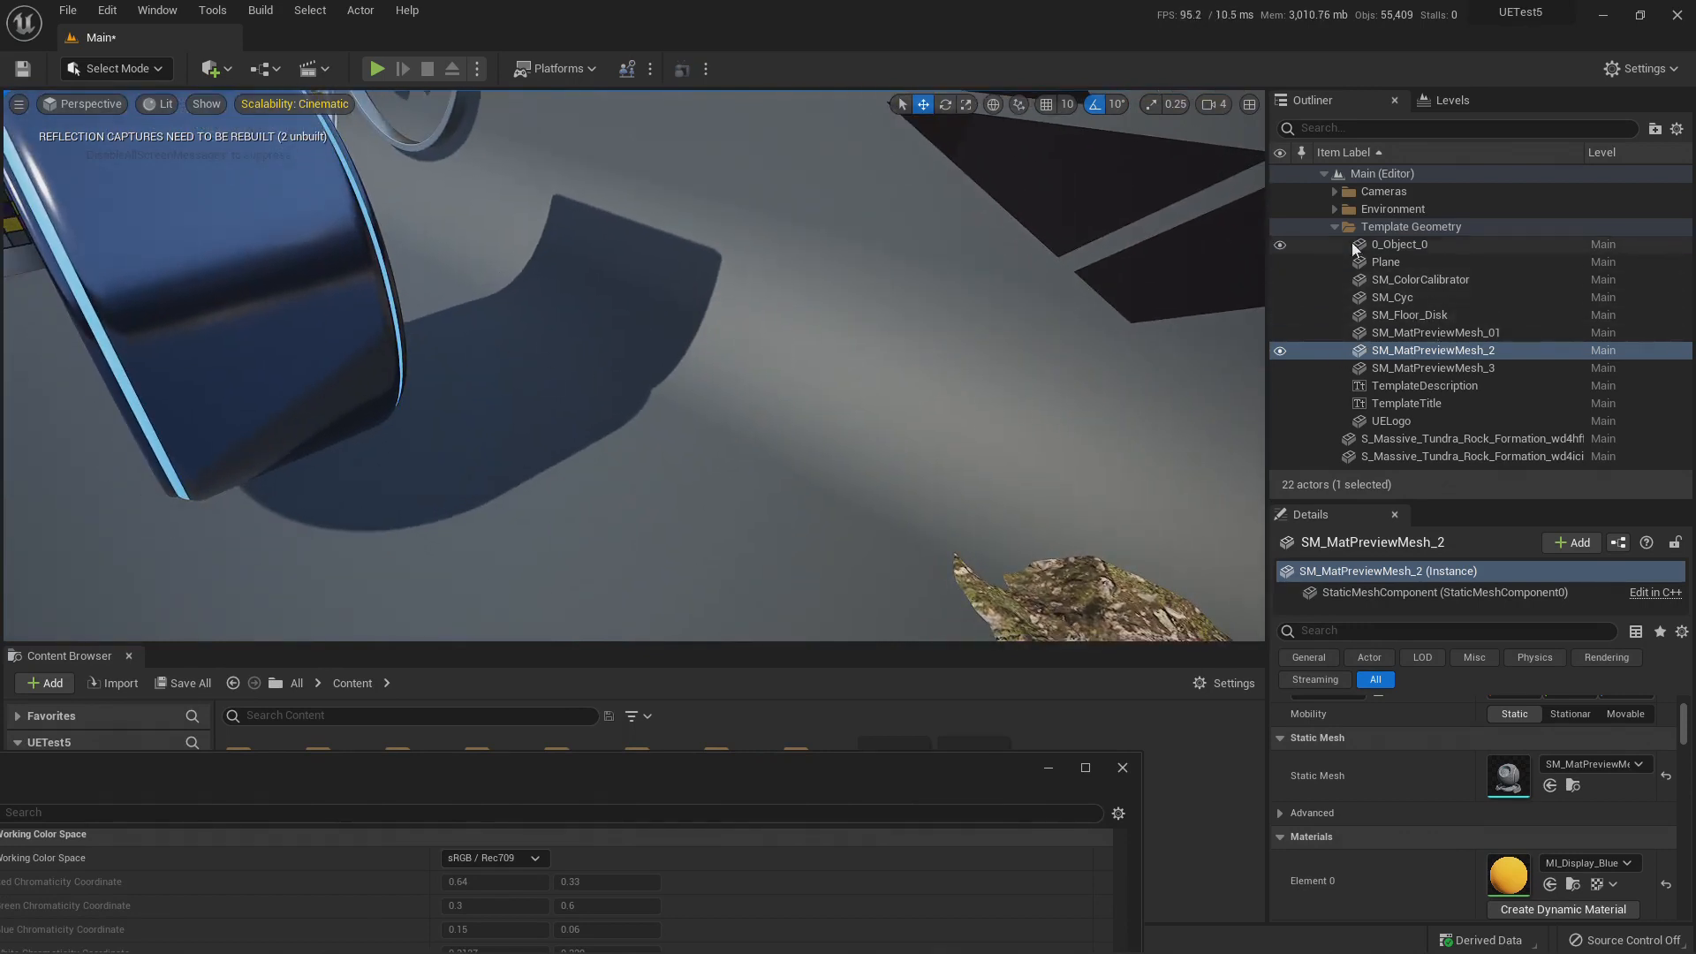
click(1336, 227)
click(1335, 209)
click(1396, 228)
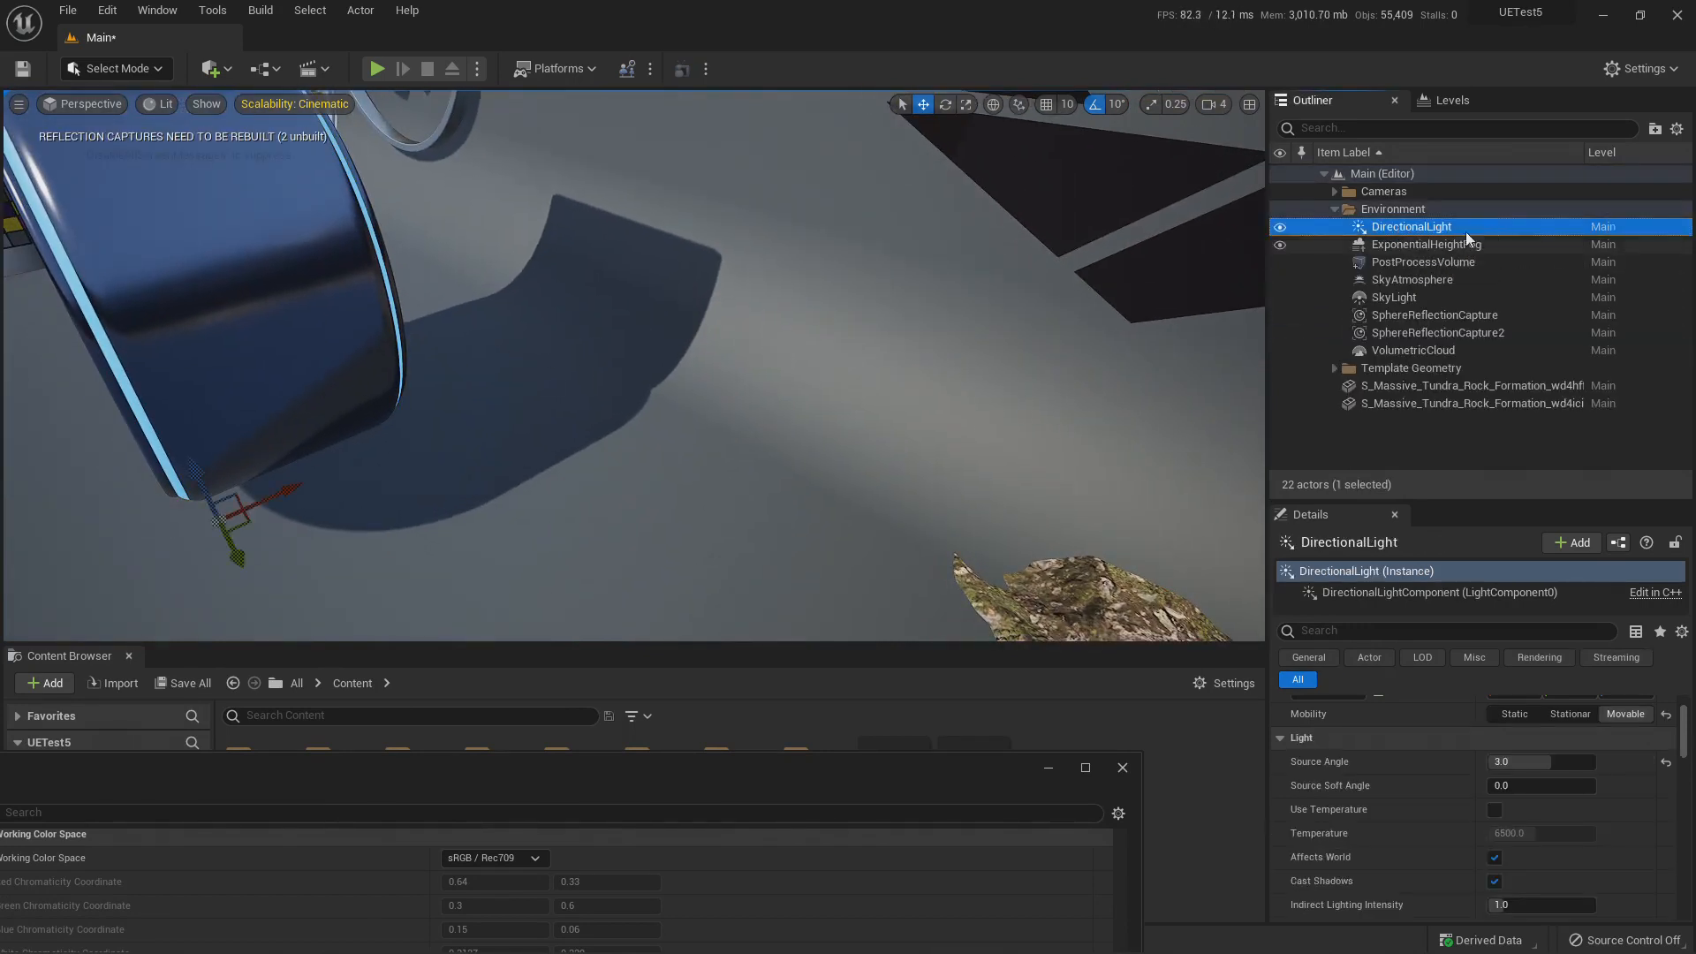
scroll(1397, 777, down, 12)
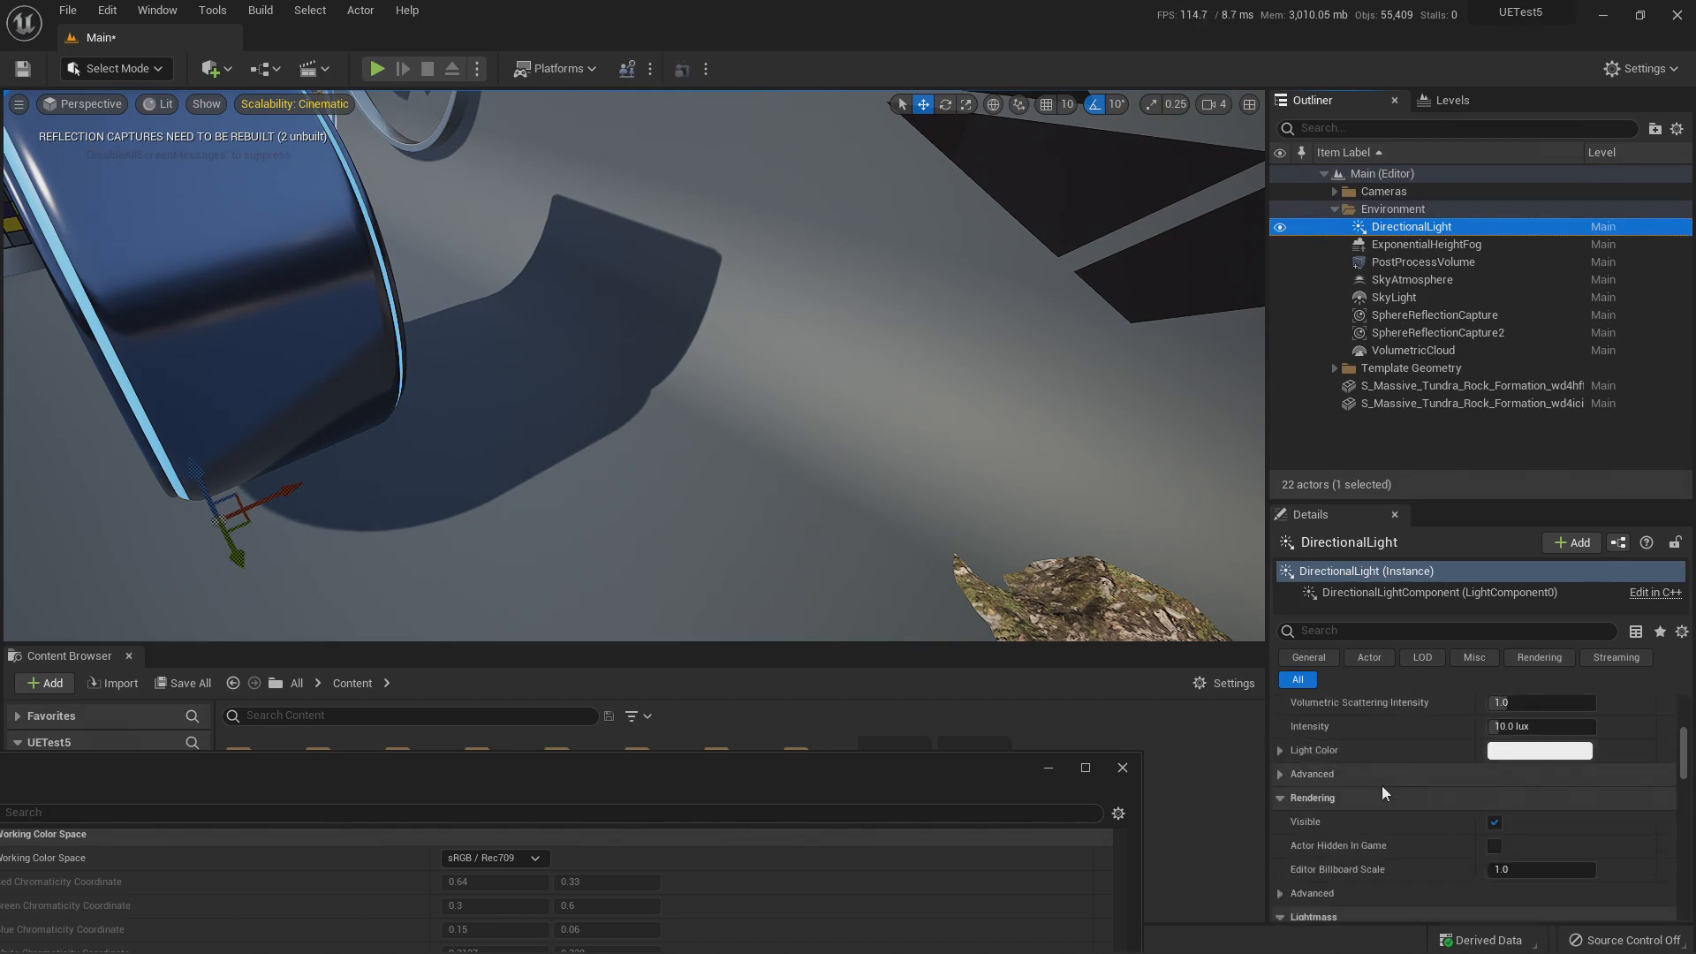
scroll(1390, 782, down, 5)
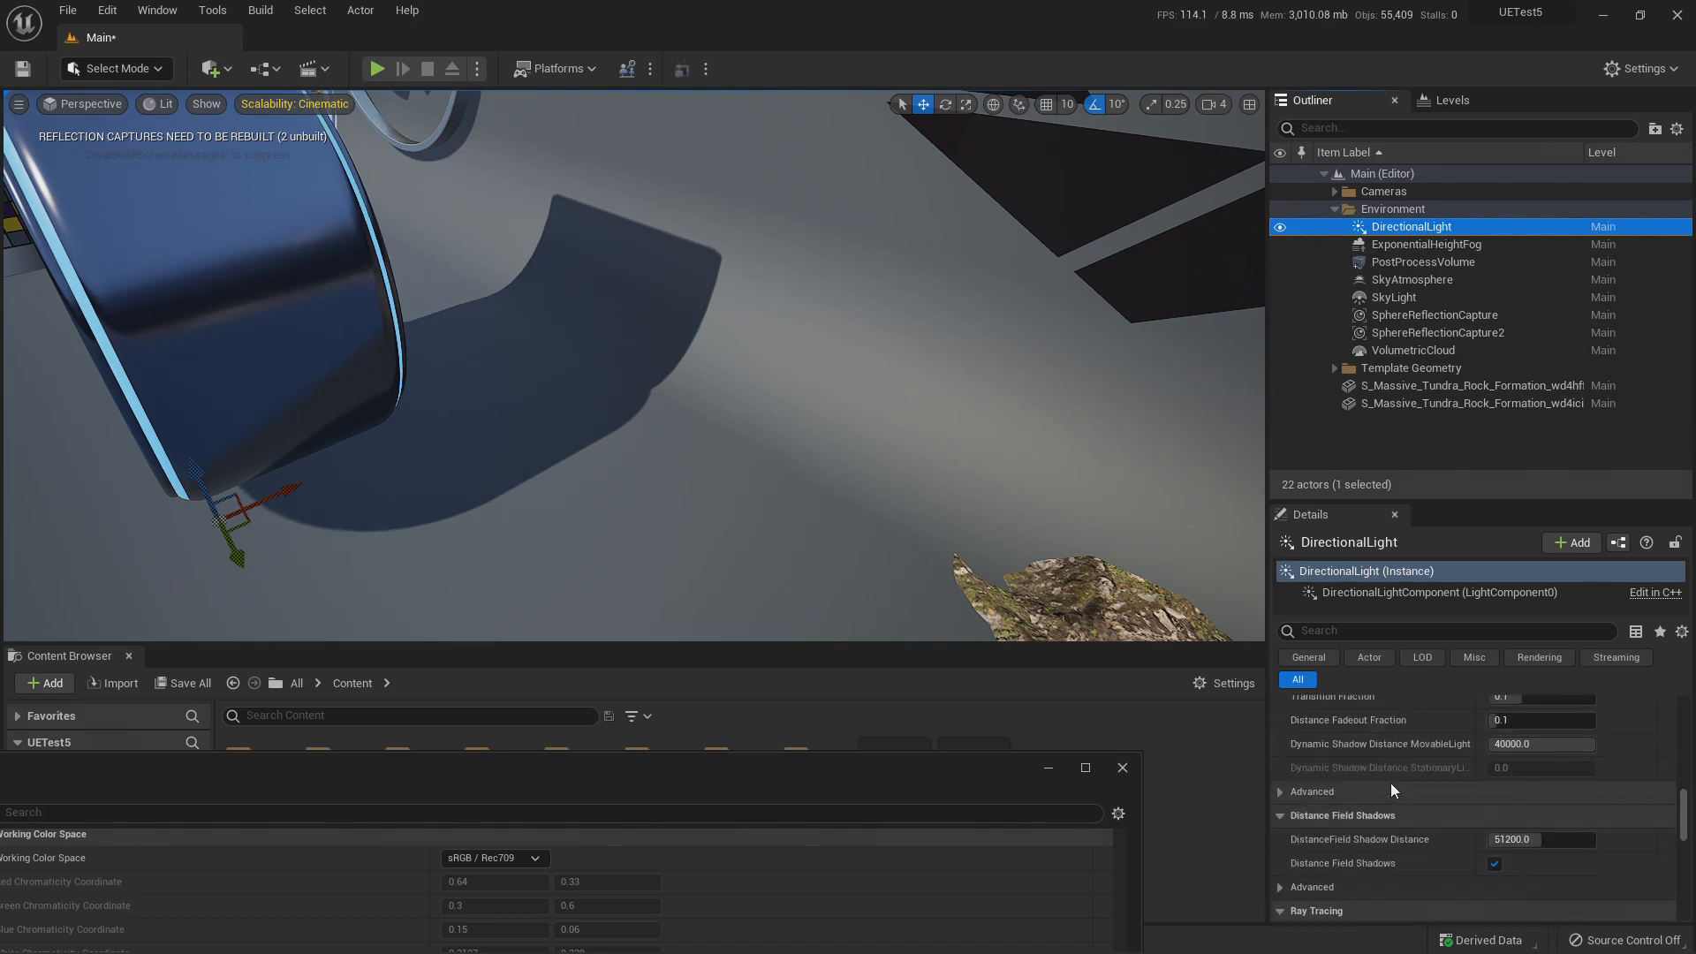
Try 0 for the directional light's Num Dynamic Shadow Cascades and undo the change.
click(1541, 733)
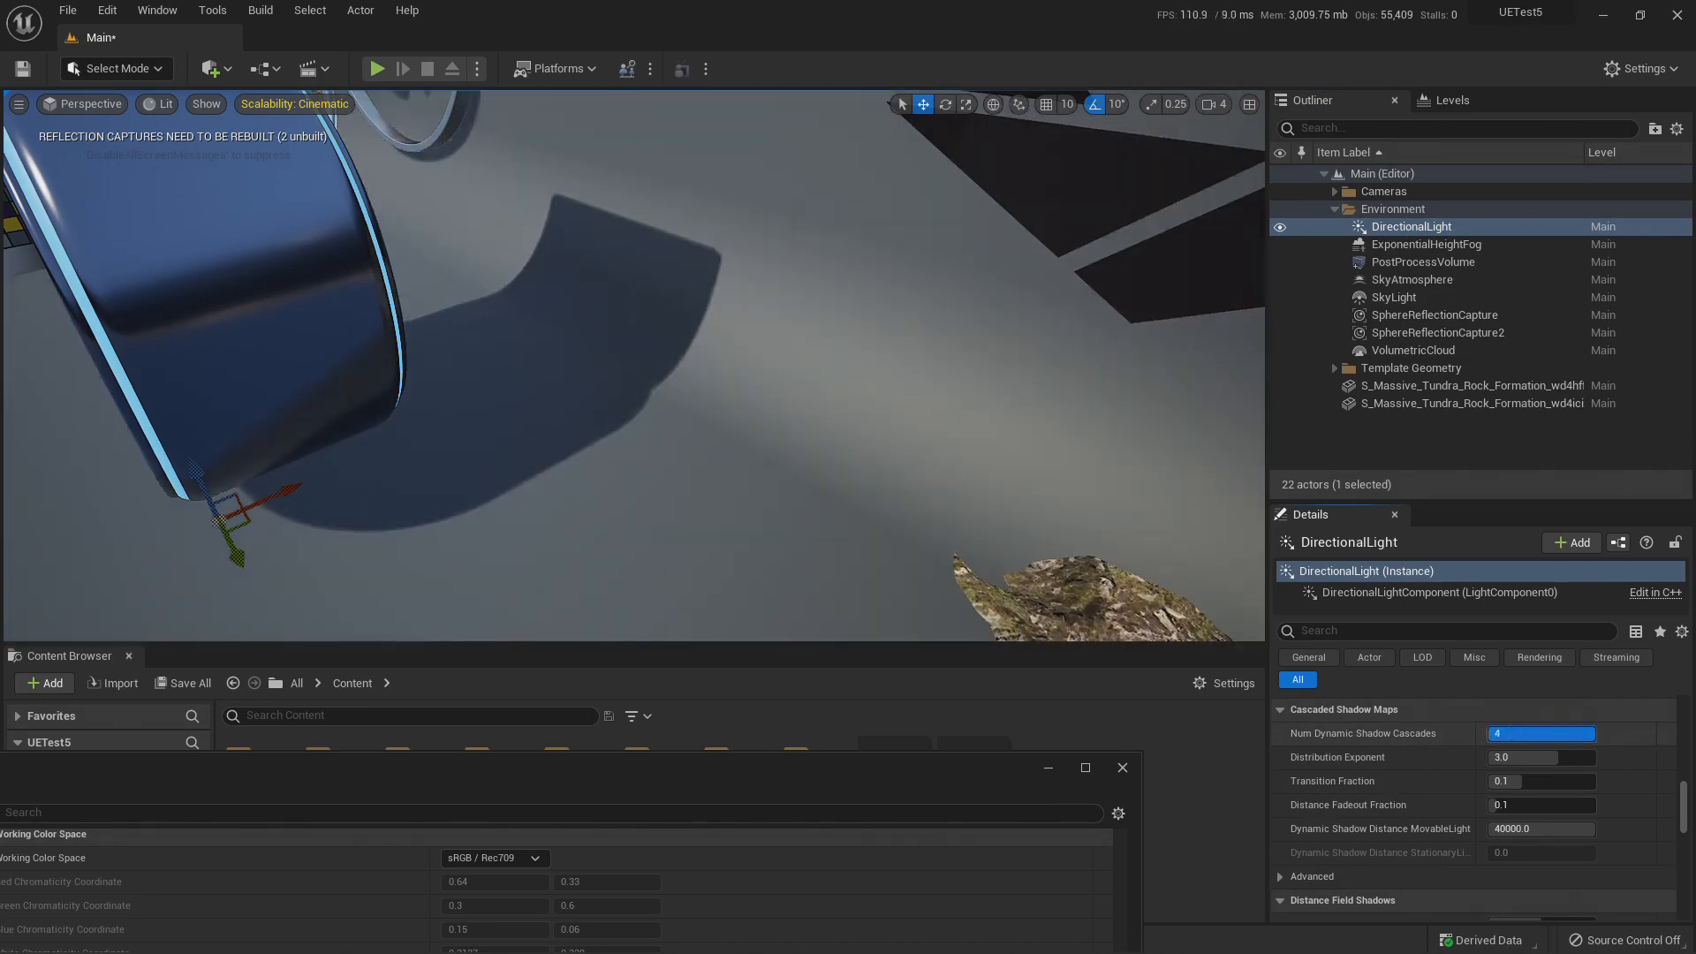
text(0)
key(ctrl+z)
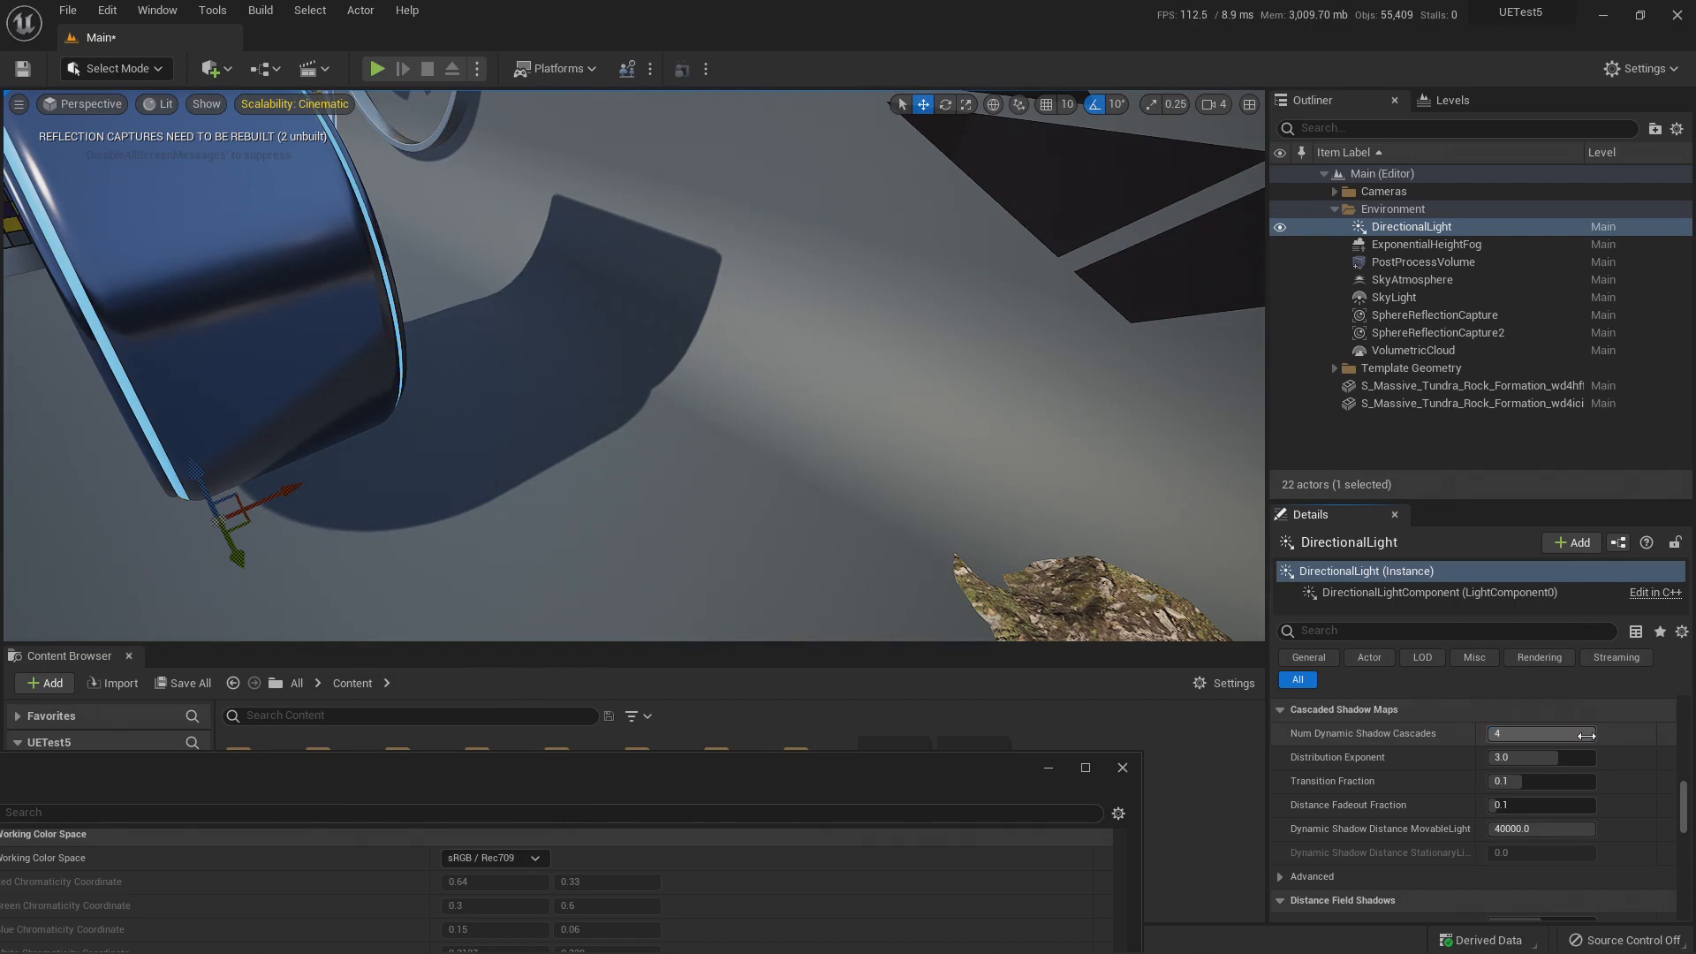
Review the directional light's Distance Field Shadows settings and set Num Dynamic Shadow Cascades to 0.
scroll(1377, 790, down, 2)
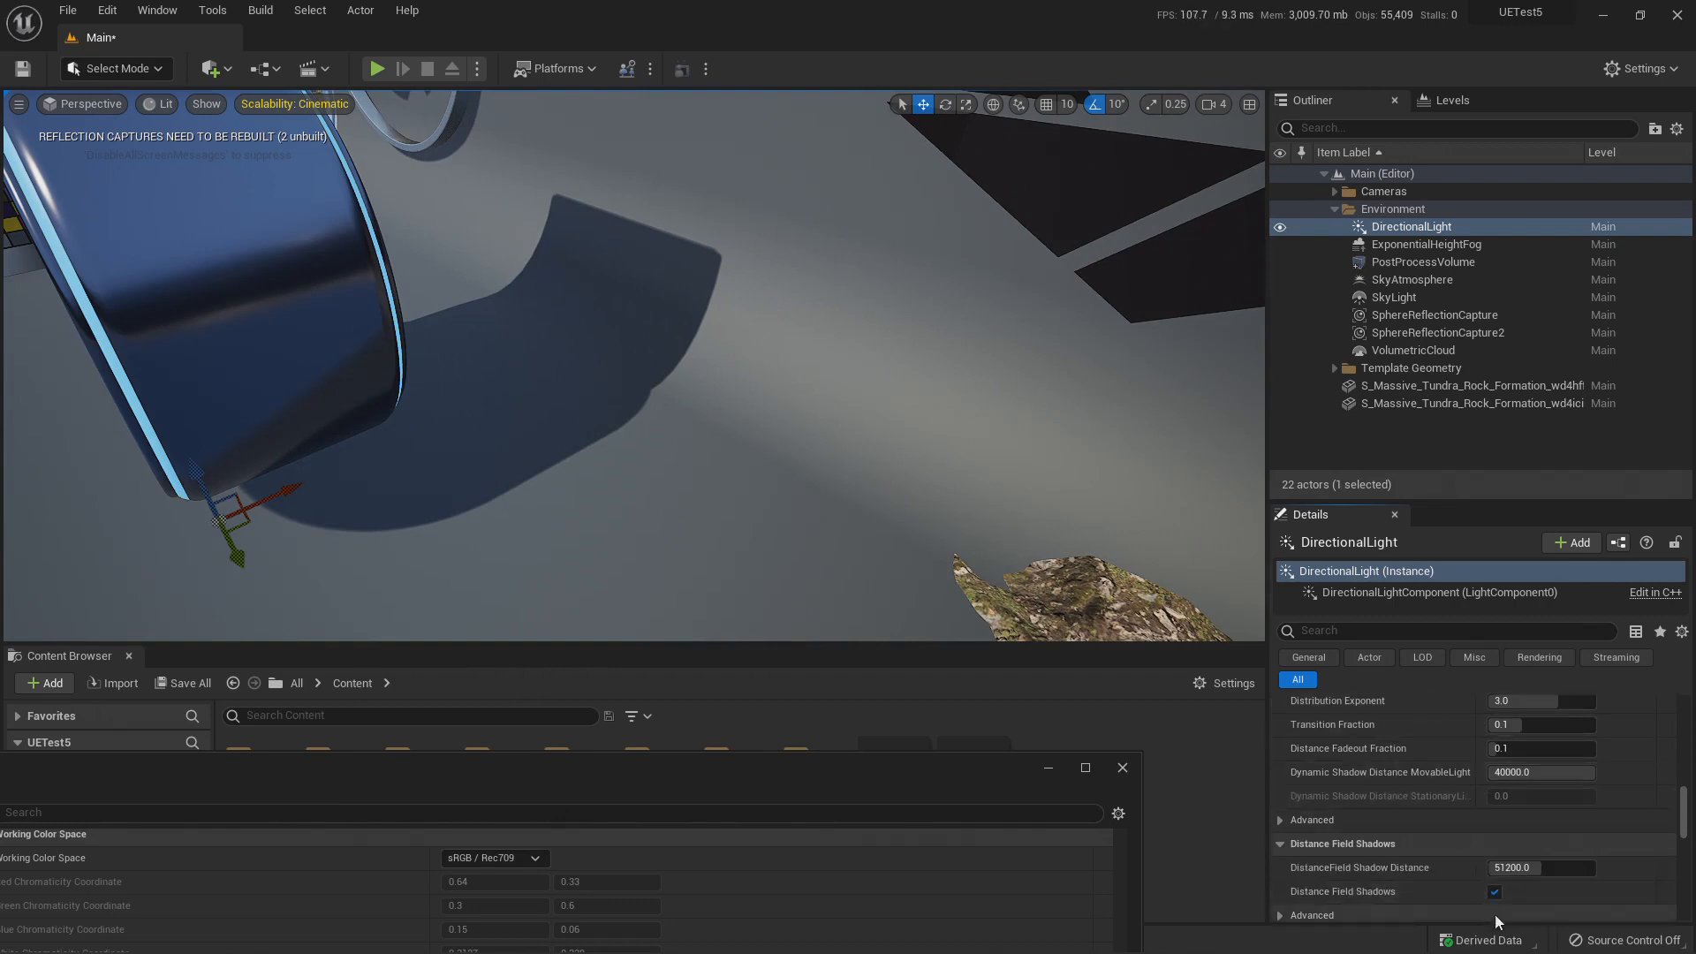
scroll(1466, 793, up, 3)
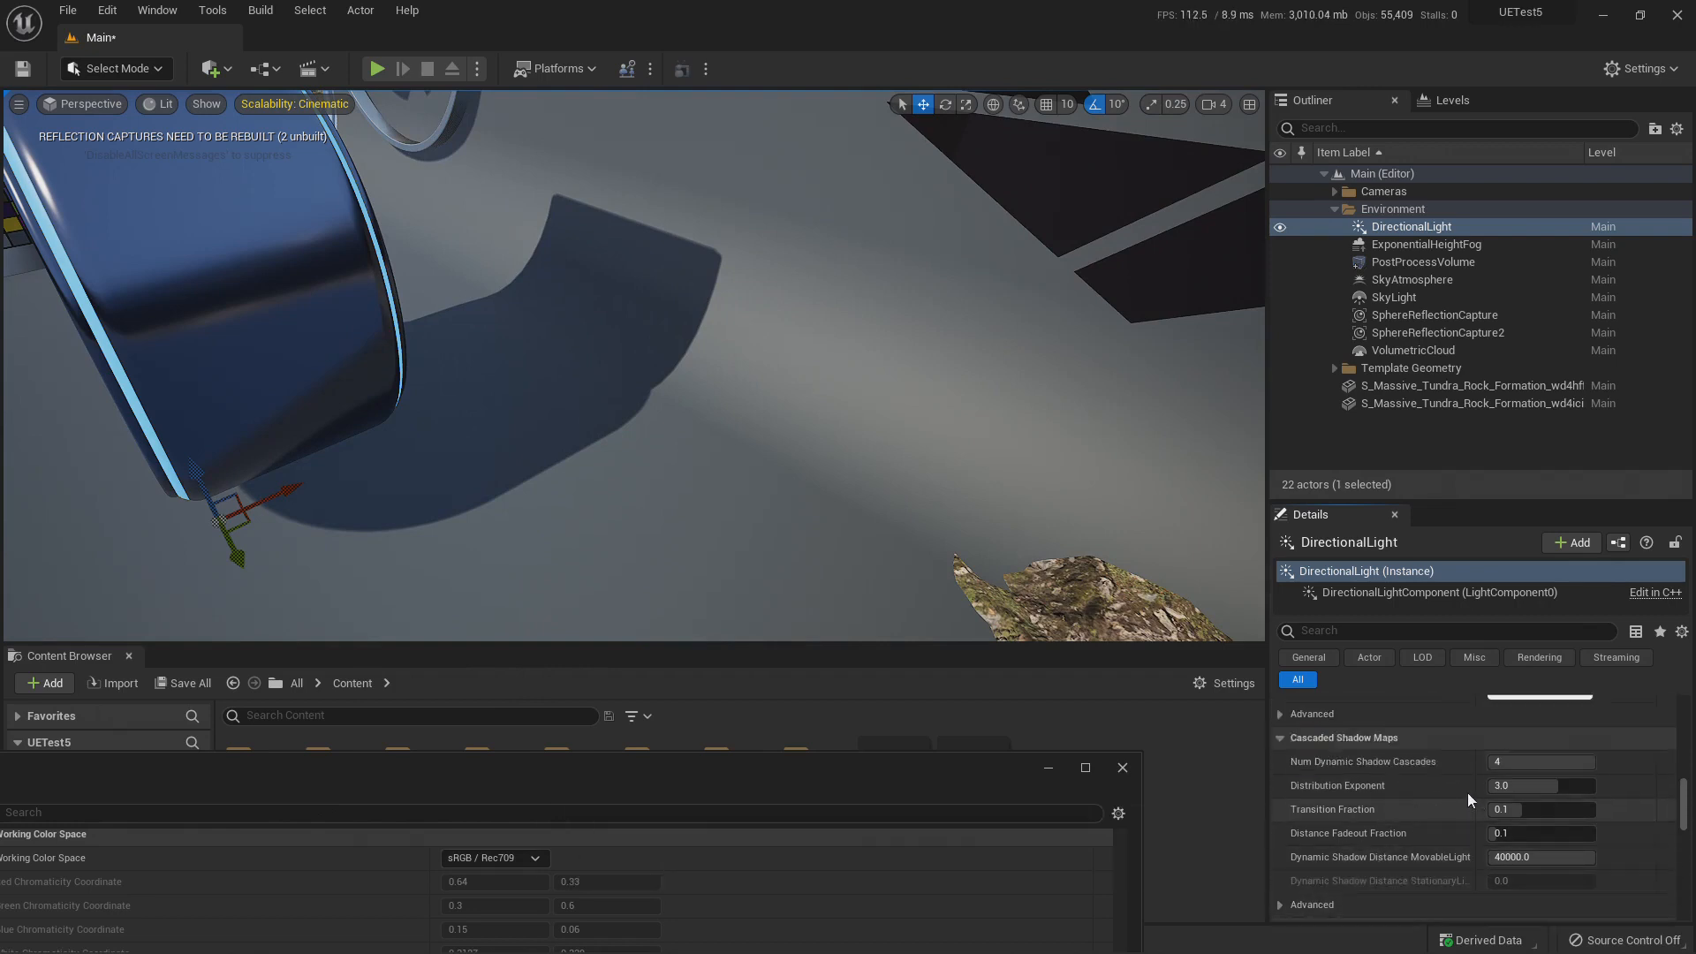
click(1555, 761)
text(0)
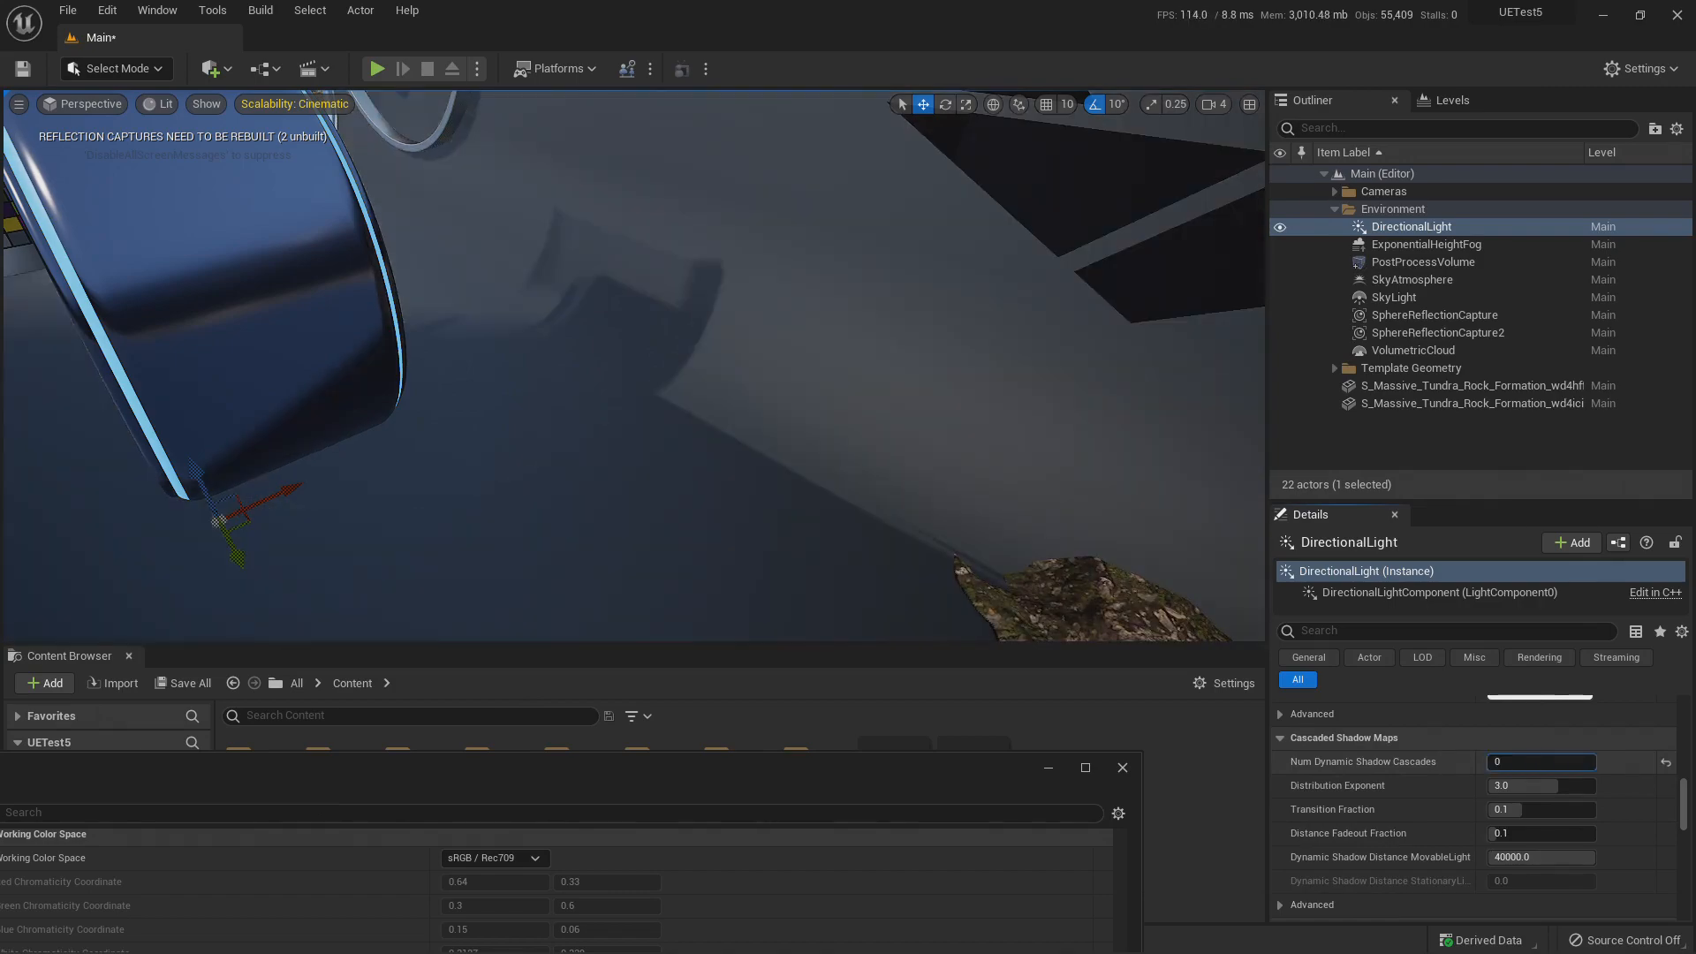
Select the curved SM_Cyc backdrop behind the large 5 and open its static mesh for editing.
key(s)
right_drag(751, 402, 765, 349)
key(w)
key(s)
key(w)
click(766, 349)
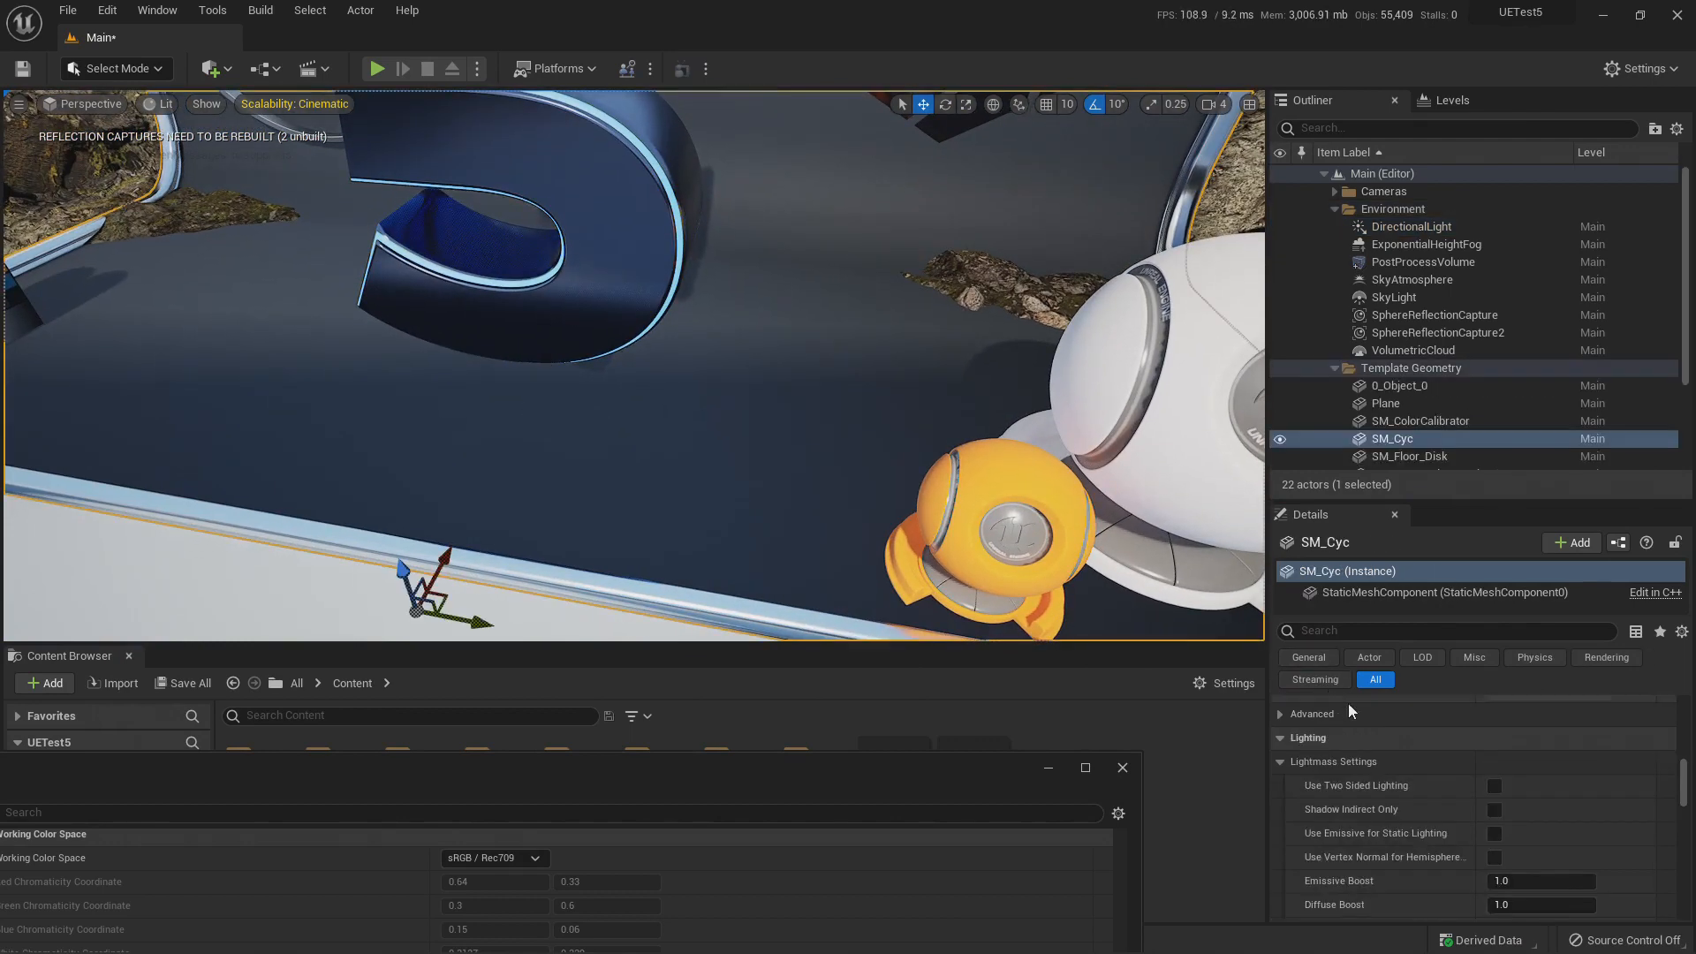
scroll(1413, 775, up, 10)
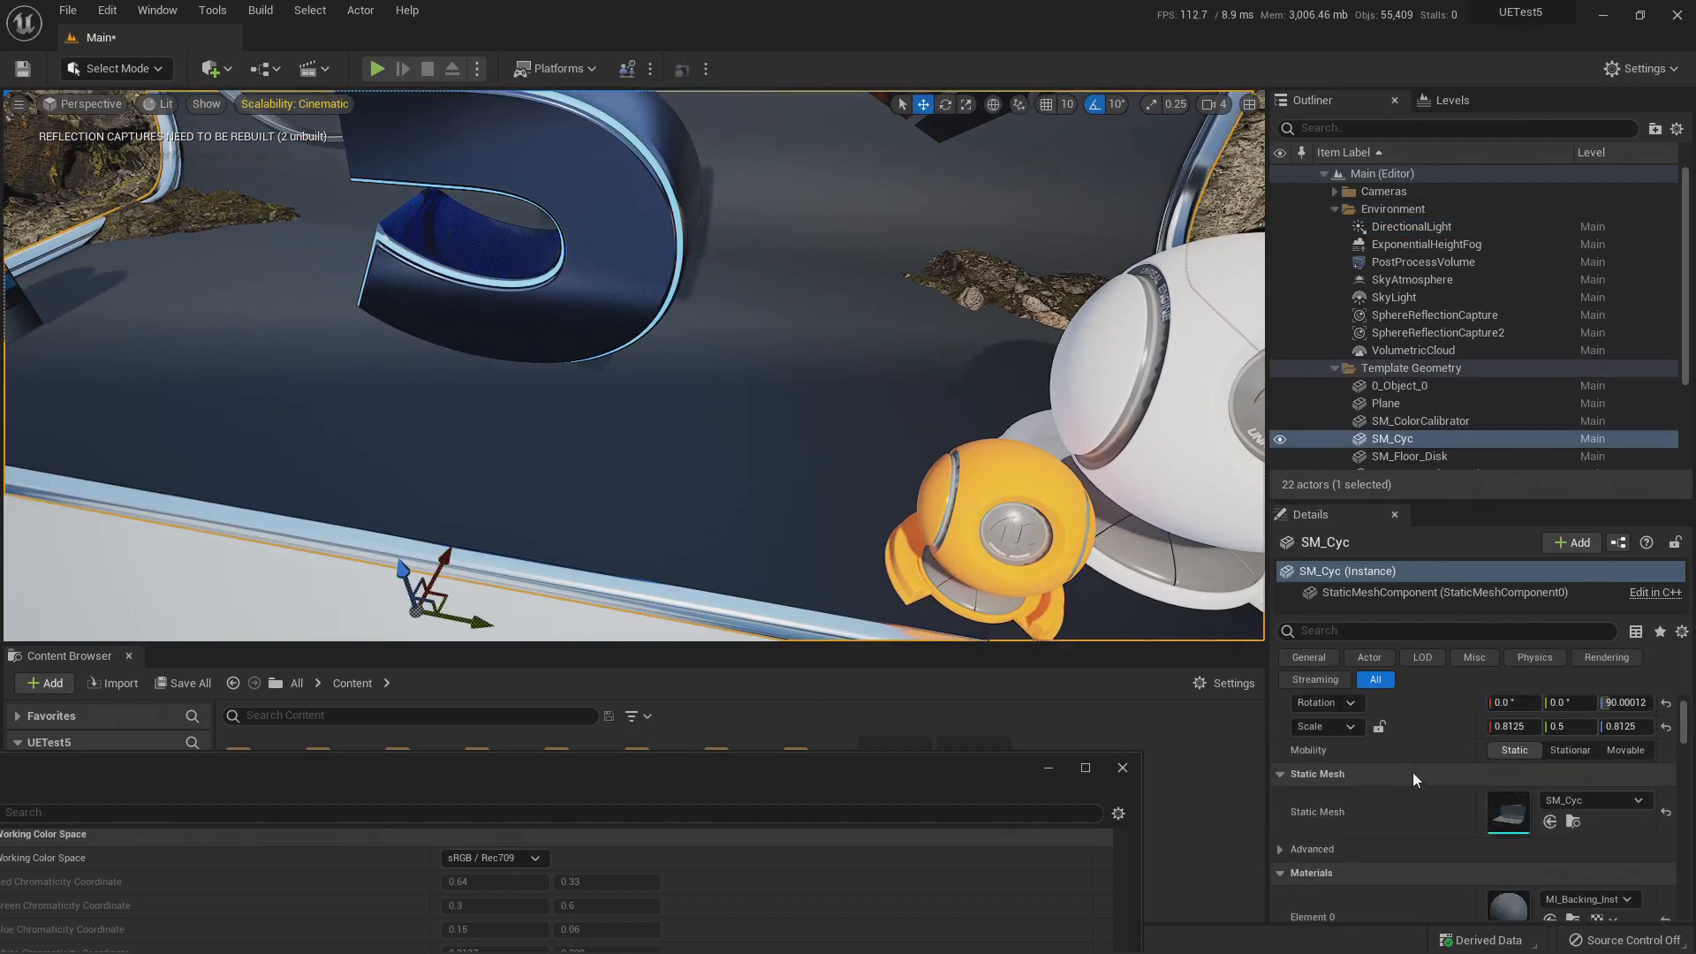
double_click(1508, 810)
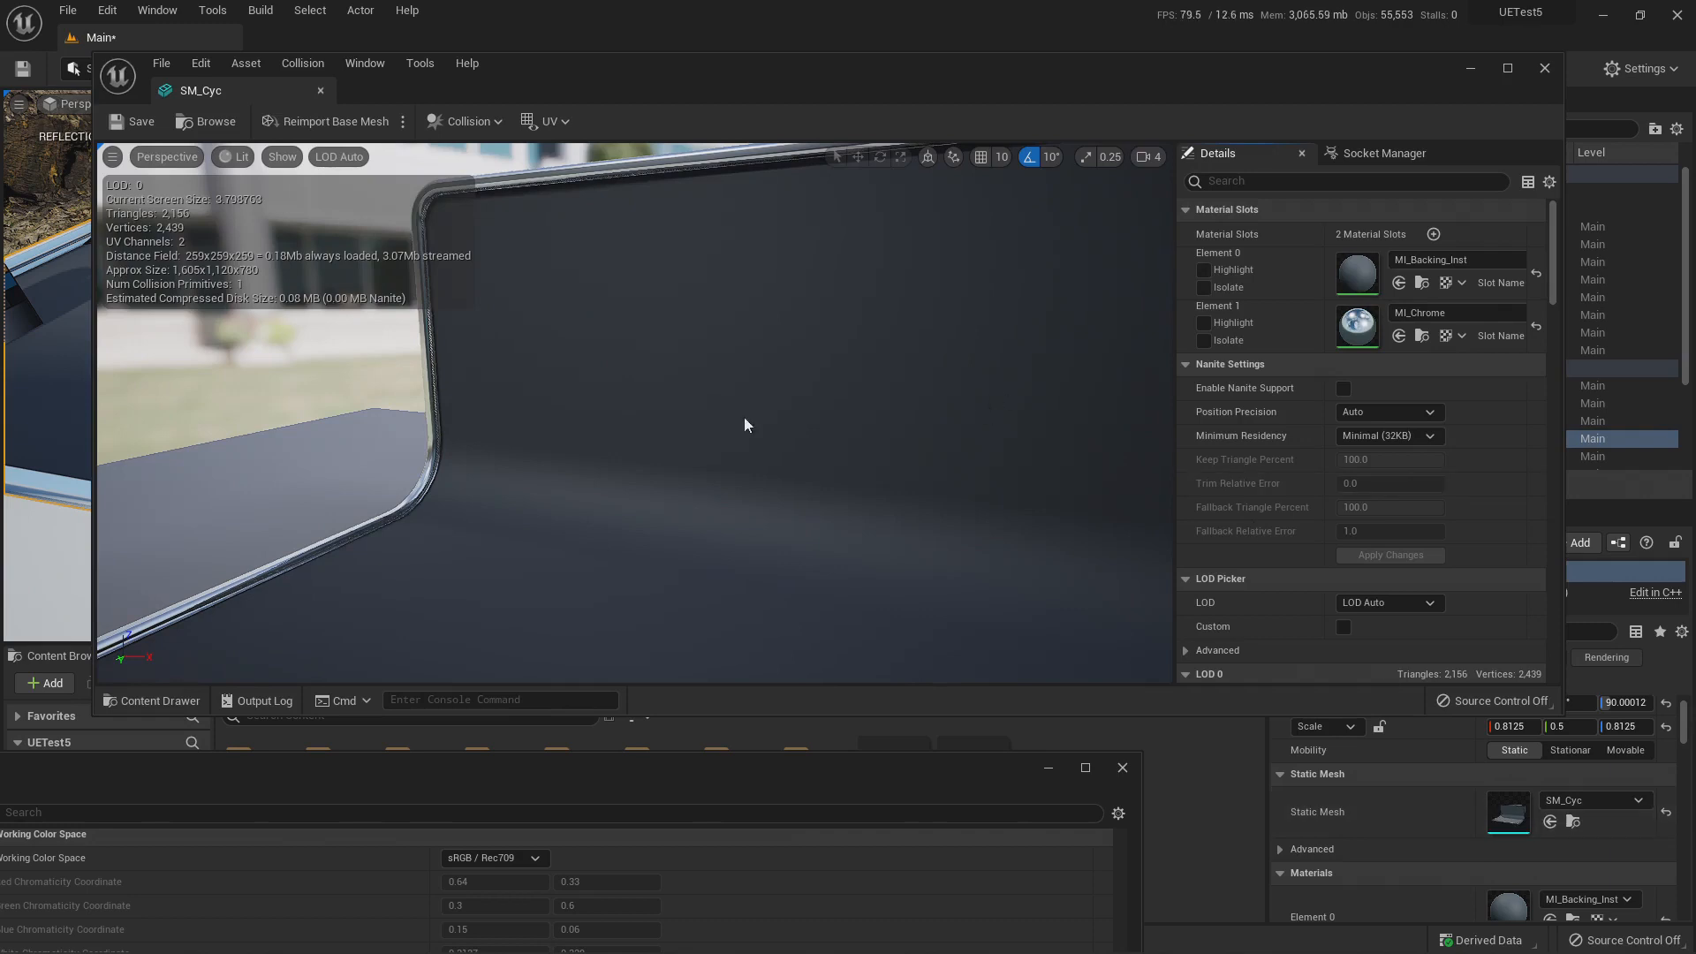
Enable Two-Sided Distance Field generation in the SM_Cyc mesh's build settings, apply the changes, save the mesh and close its editor.
scroll(1291, 544, down, 10)
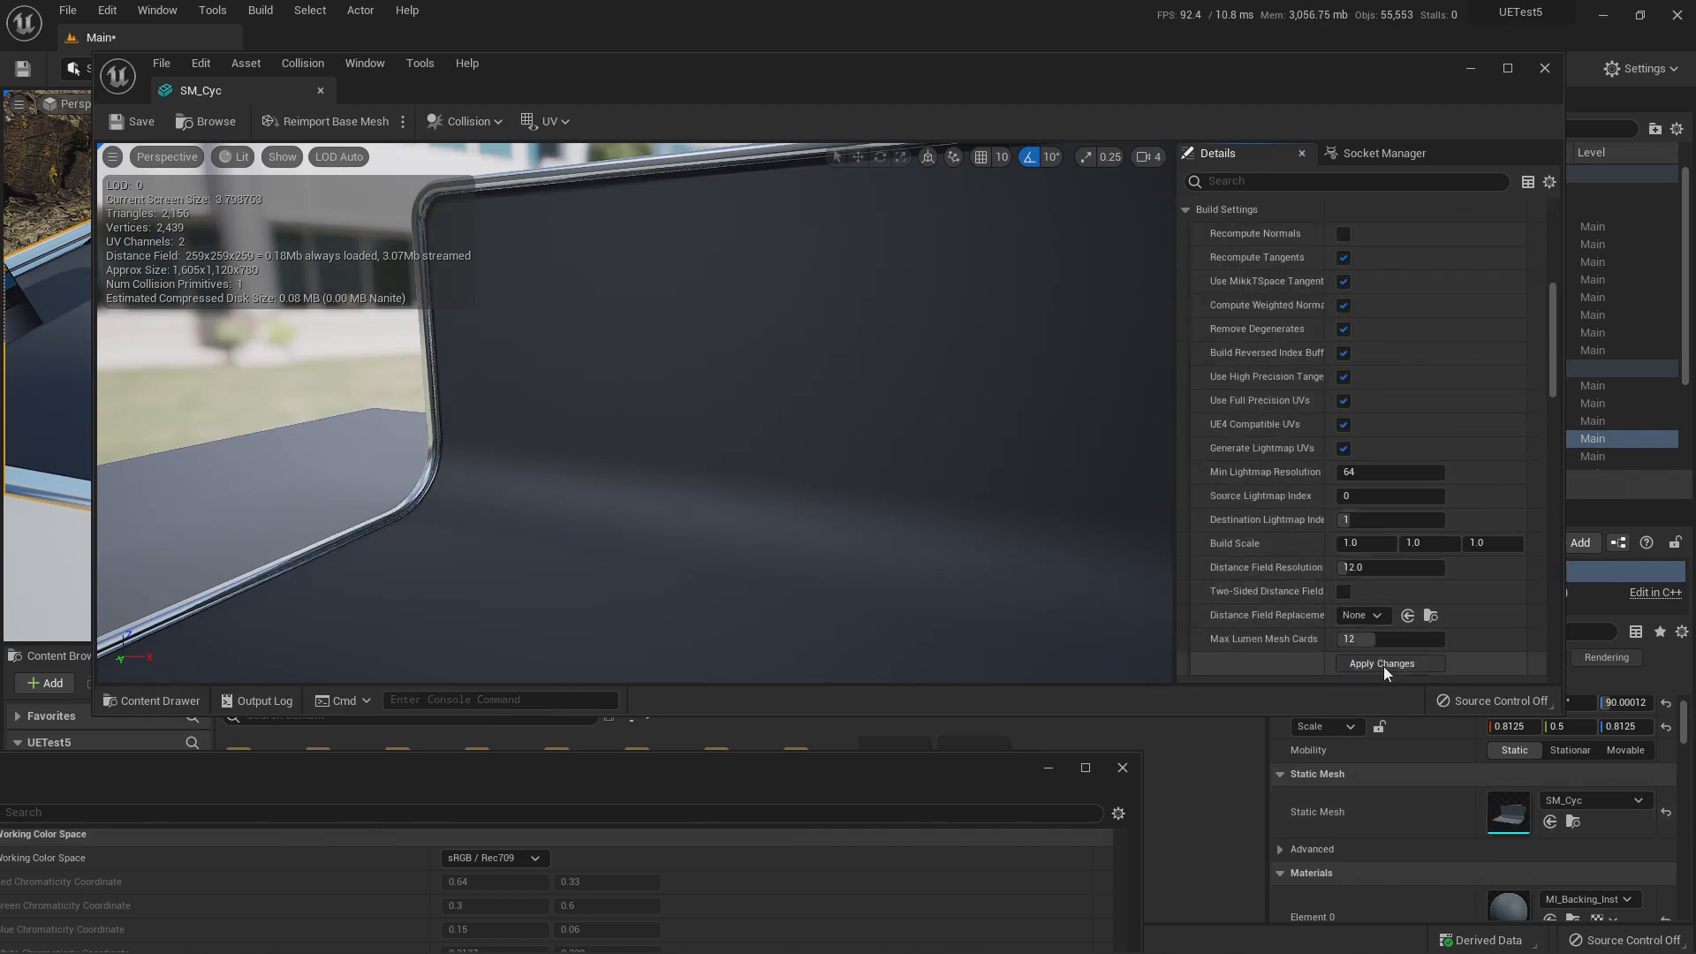
click(1383, 666)
click(1343, 591)
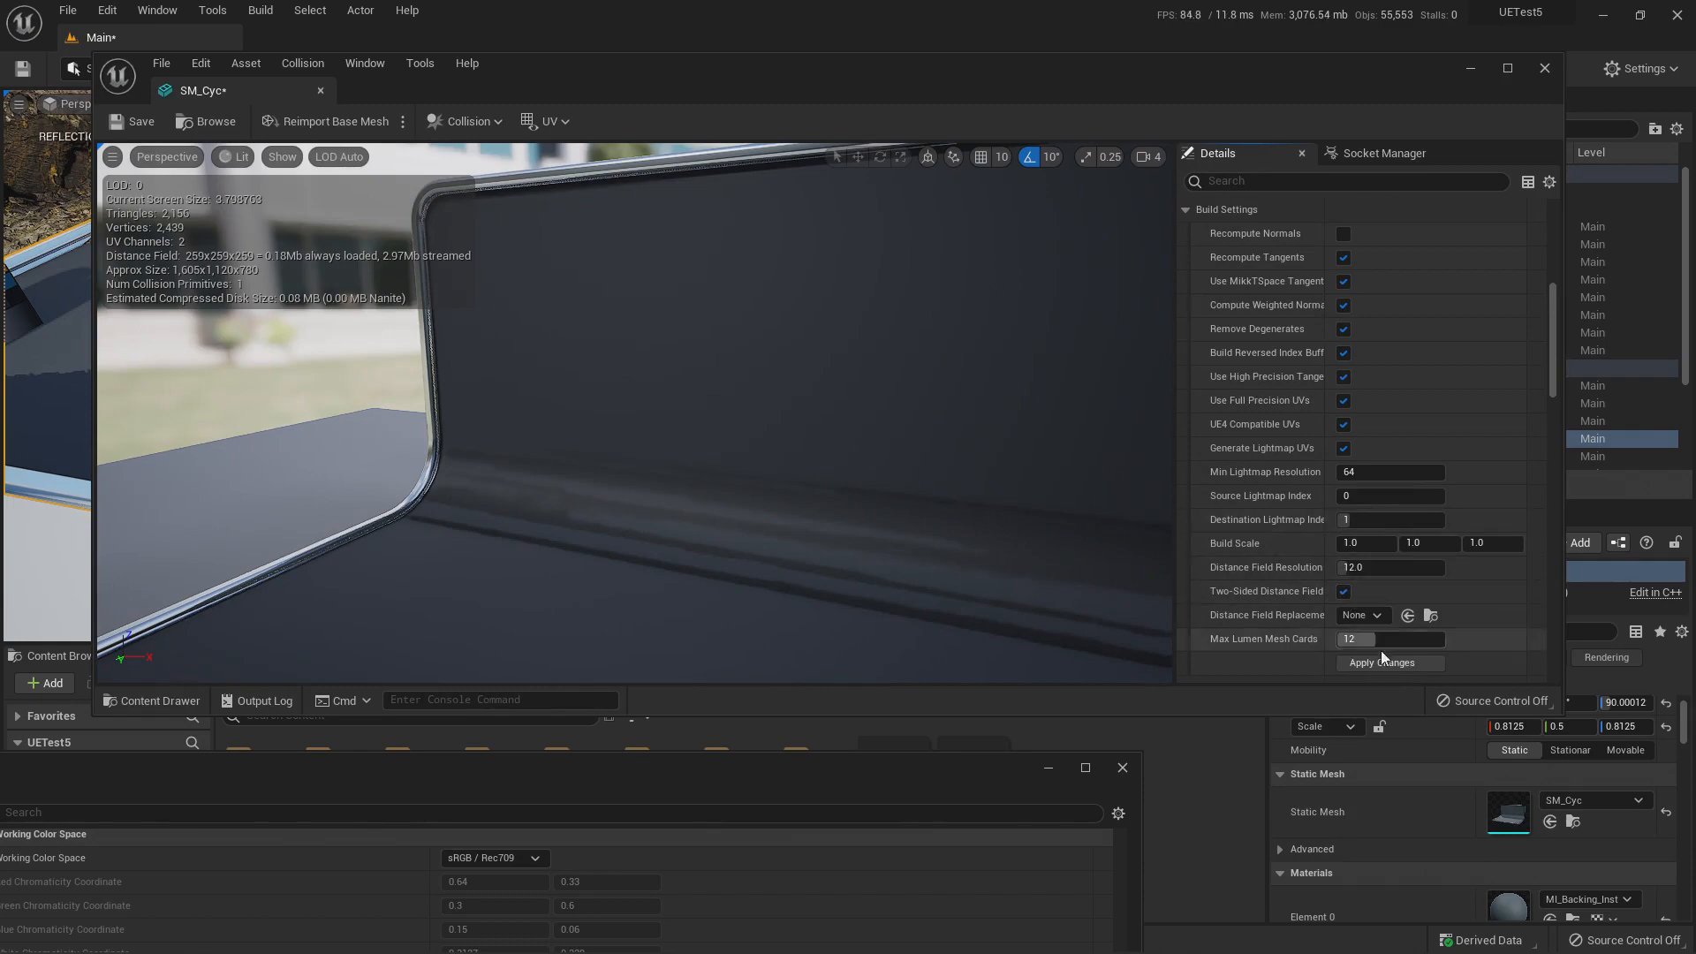
click(1390, 663)
click(140, 123)
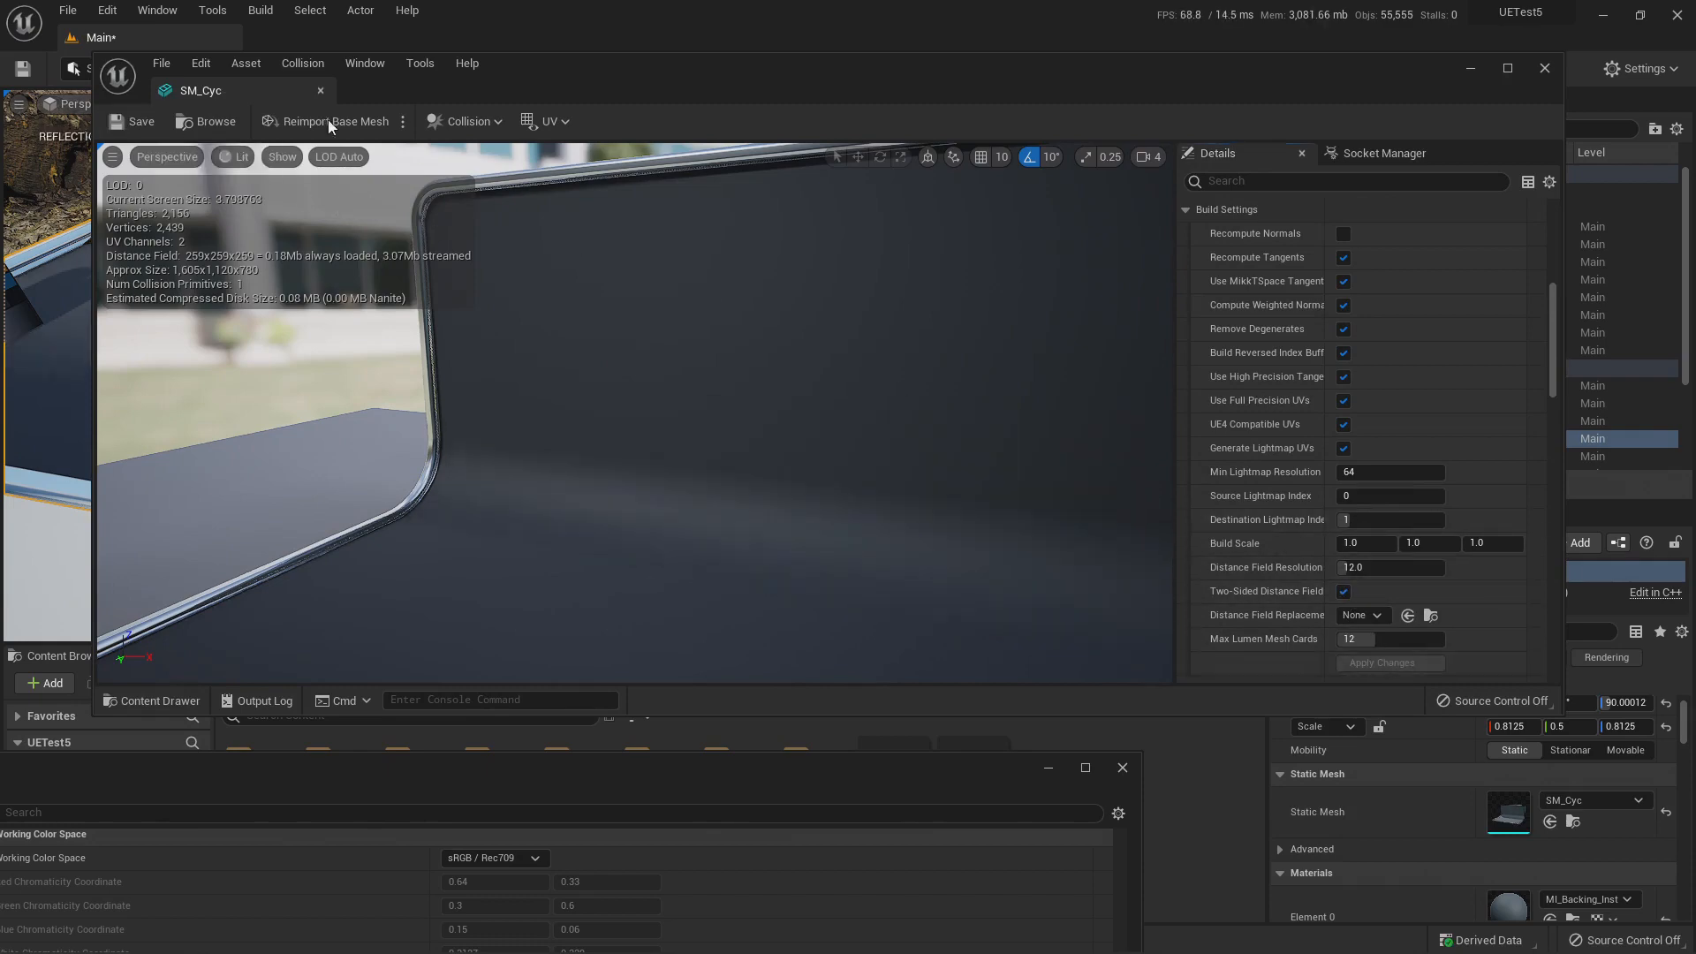
click(1544, 68)
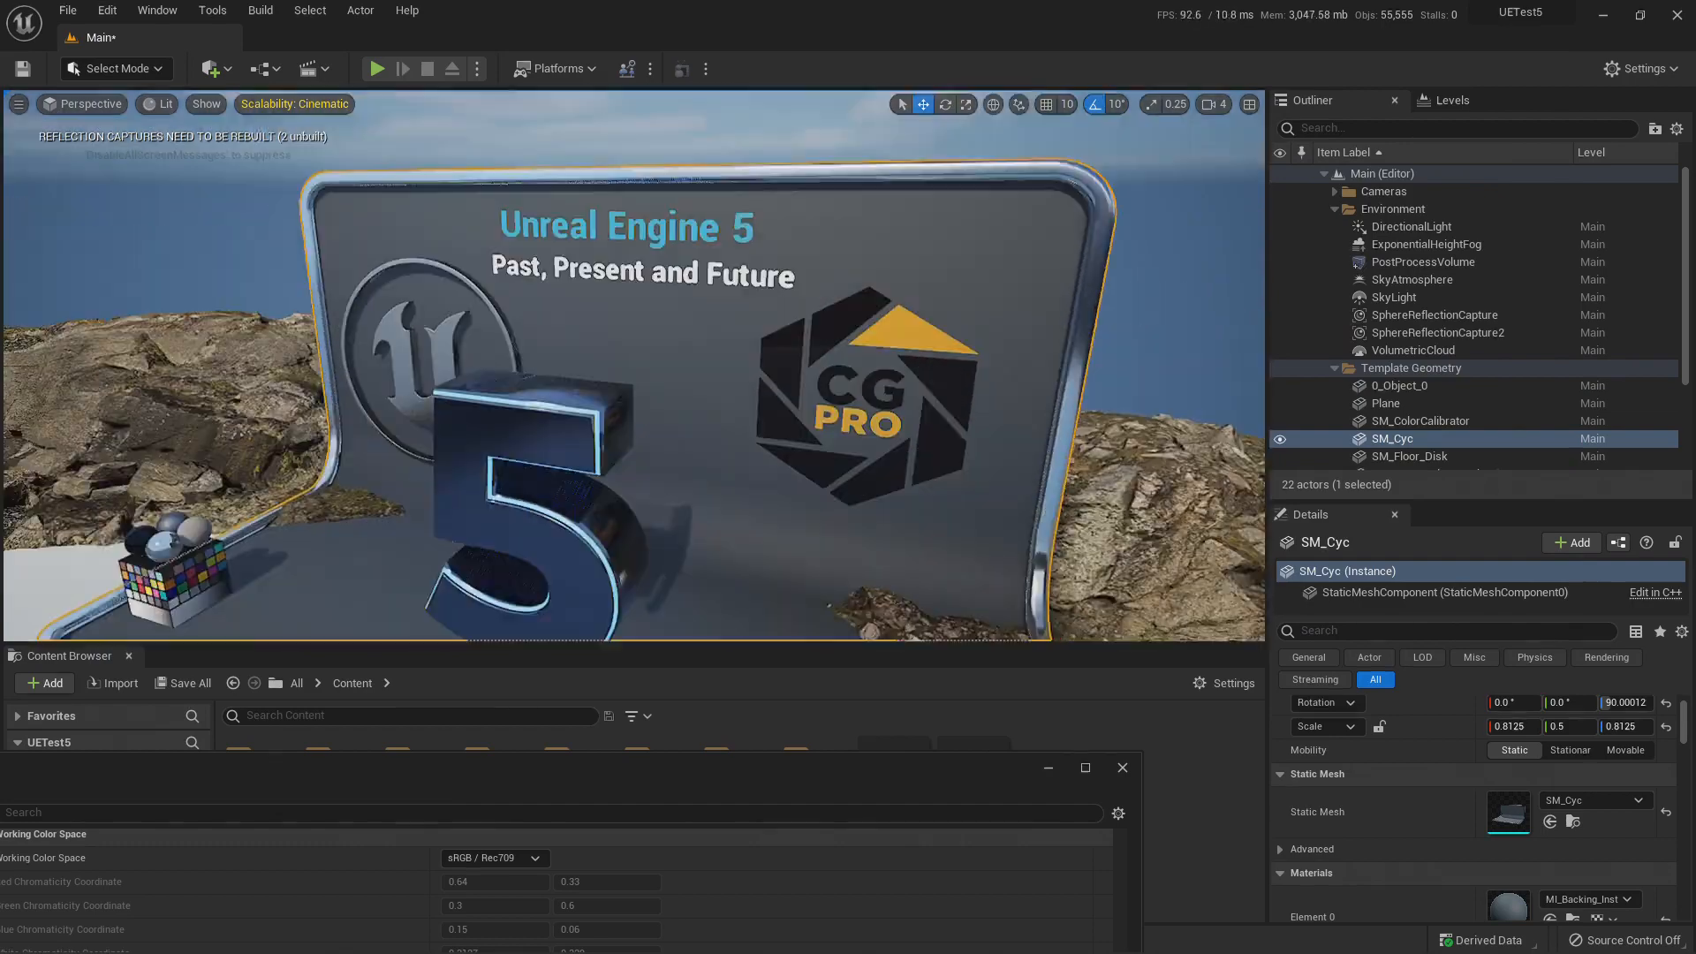
Hide the SM_Cyc backdrop and frame the color calibrator's shadow on the white floor.
right_drag(844, 291, 834, 239)
right_drag(838, 436, 825, 481)
right_drag(890, 415, 910, 336)
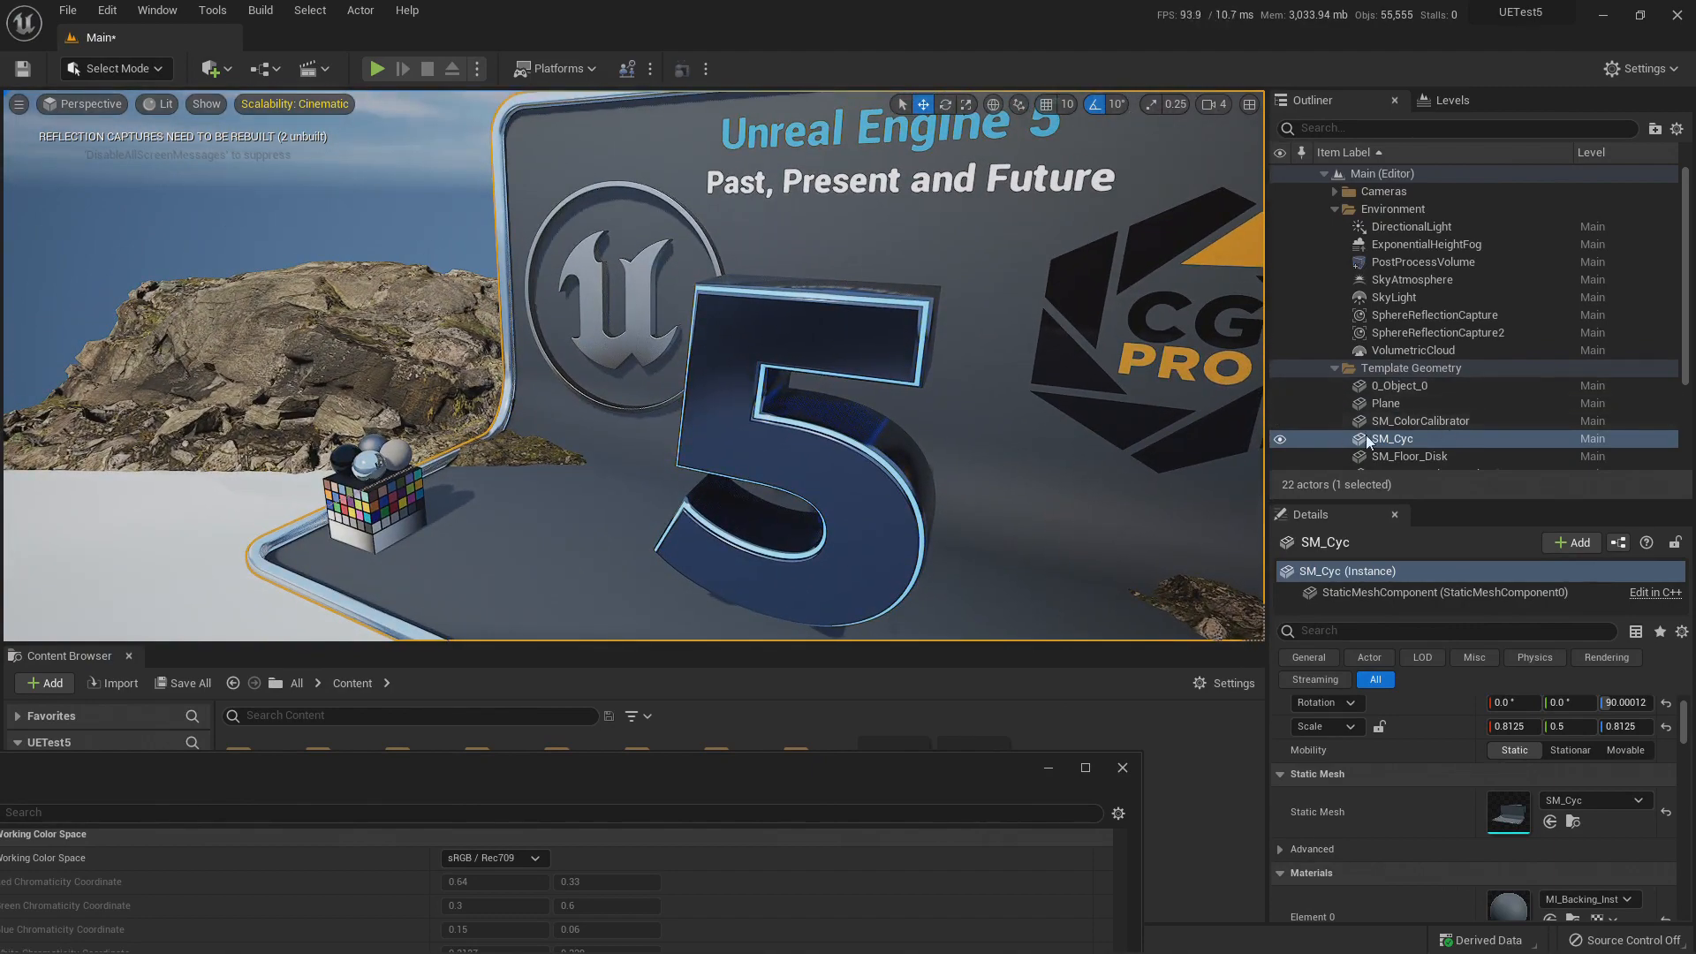
click(1280, 440)
mouse_move(839, 406)
right_down()
mouse_move(840, 433)
mouse_move(760, 433)
mouse_move(751, 486)
mouse_move(768, 442)
mouse_move(809, 424)
mouse_move(791, 402)
mouse_move(806, 411)
right_up()
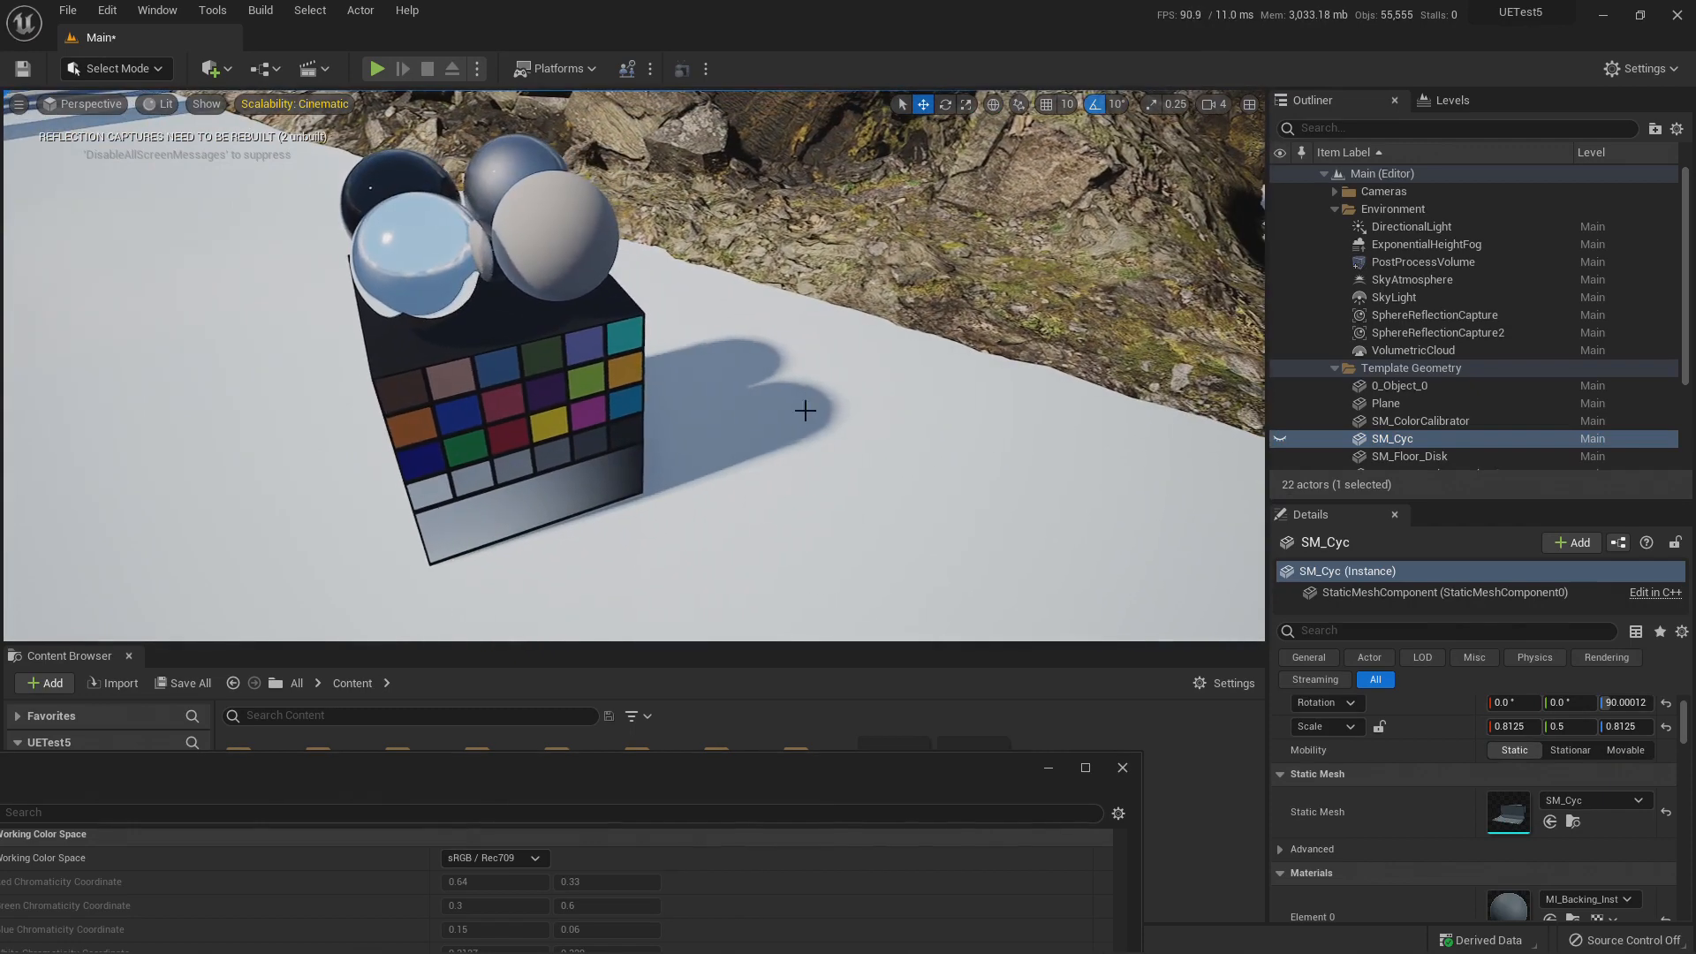
Try Source Angle values of 0 and 5 on the directional light to compare shadow softness.
click(1404, 228)
scroll(1436, 752, down, 3)
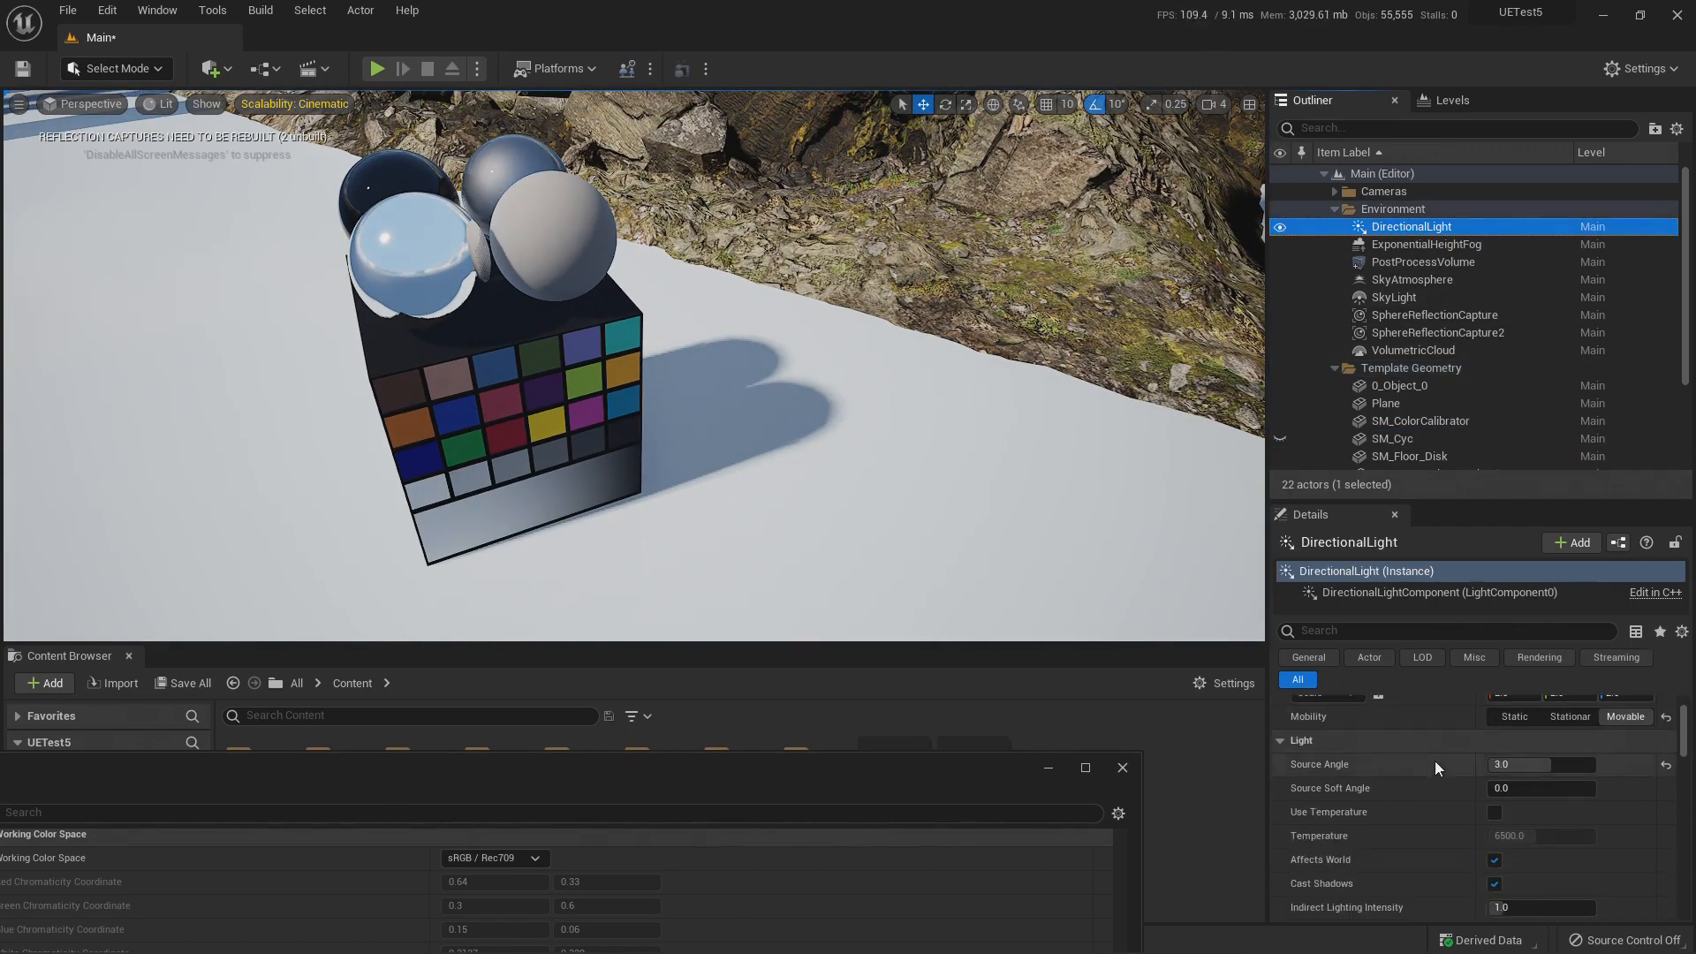
click(1528, 765)
text(0)
key(Return)
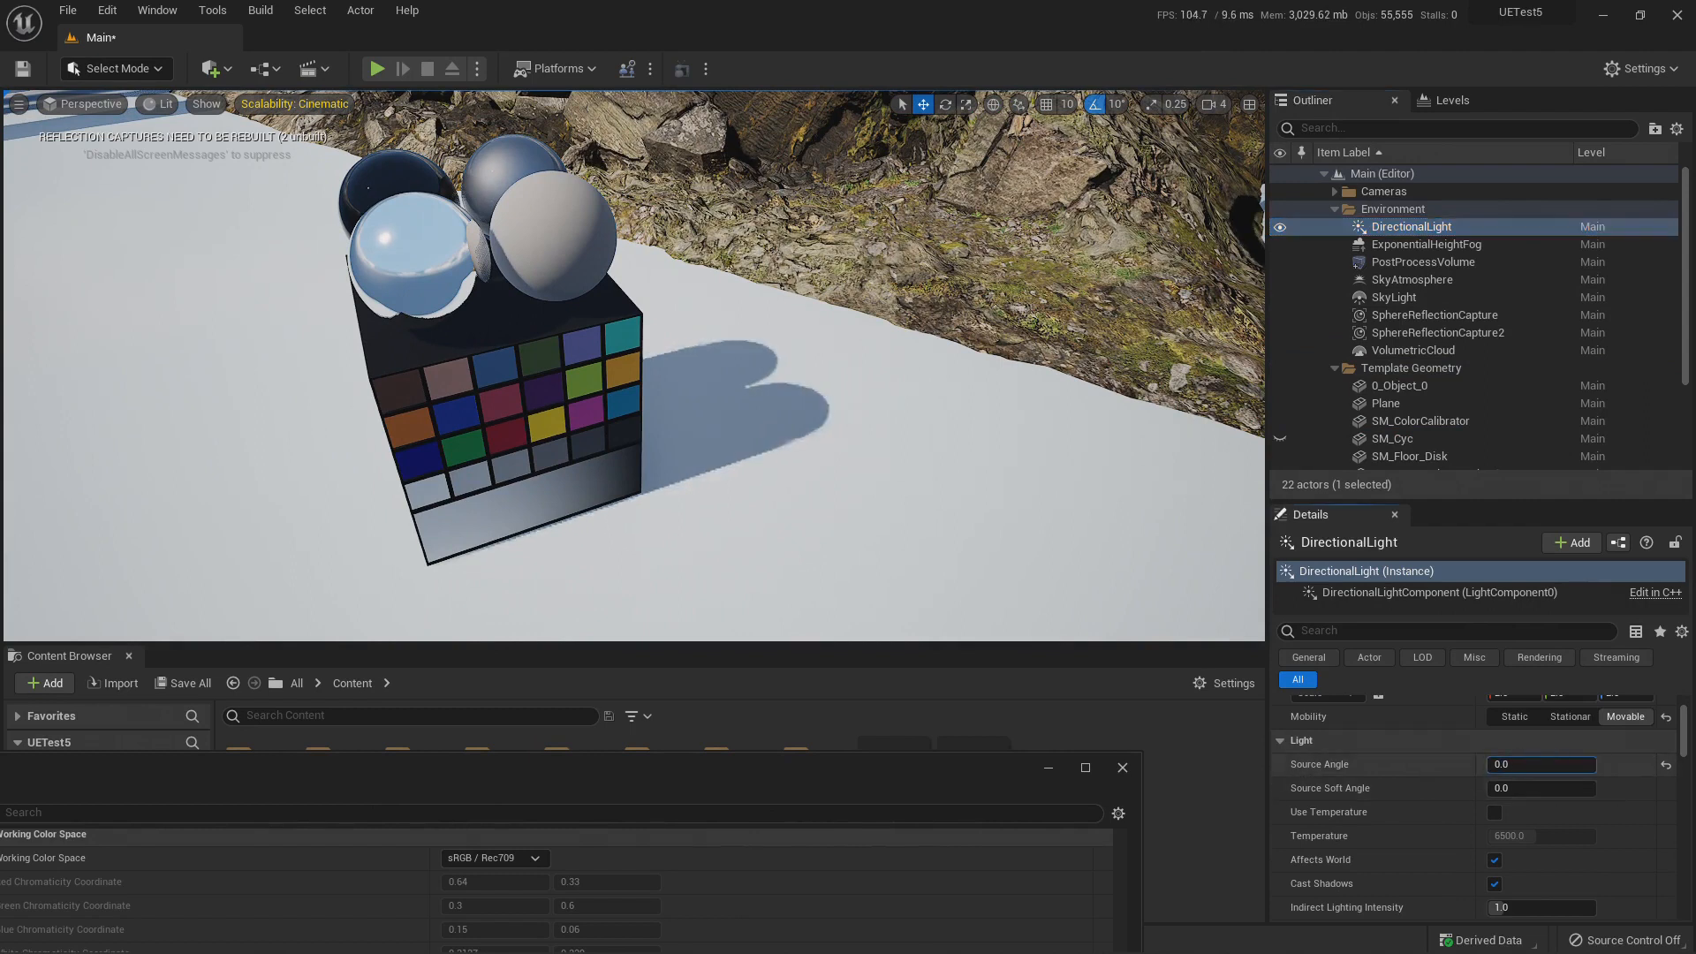
drag(1491, 765, 1571, 765)
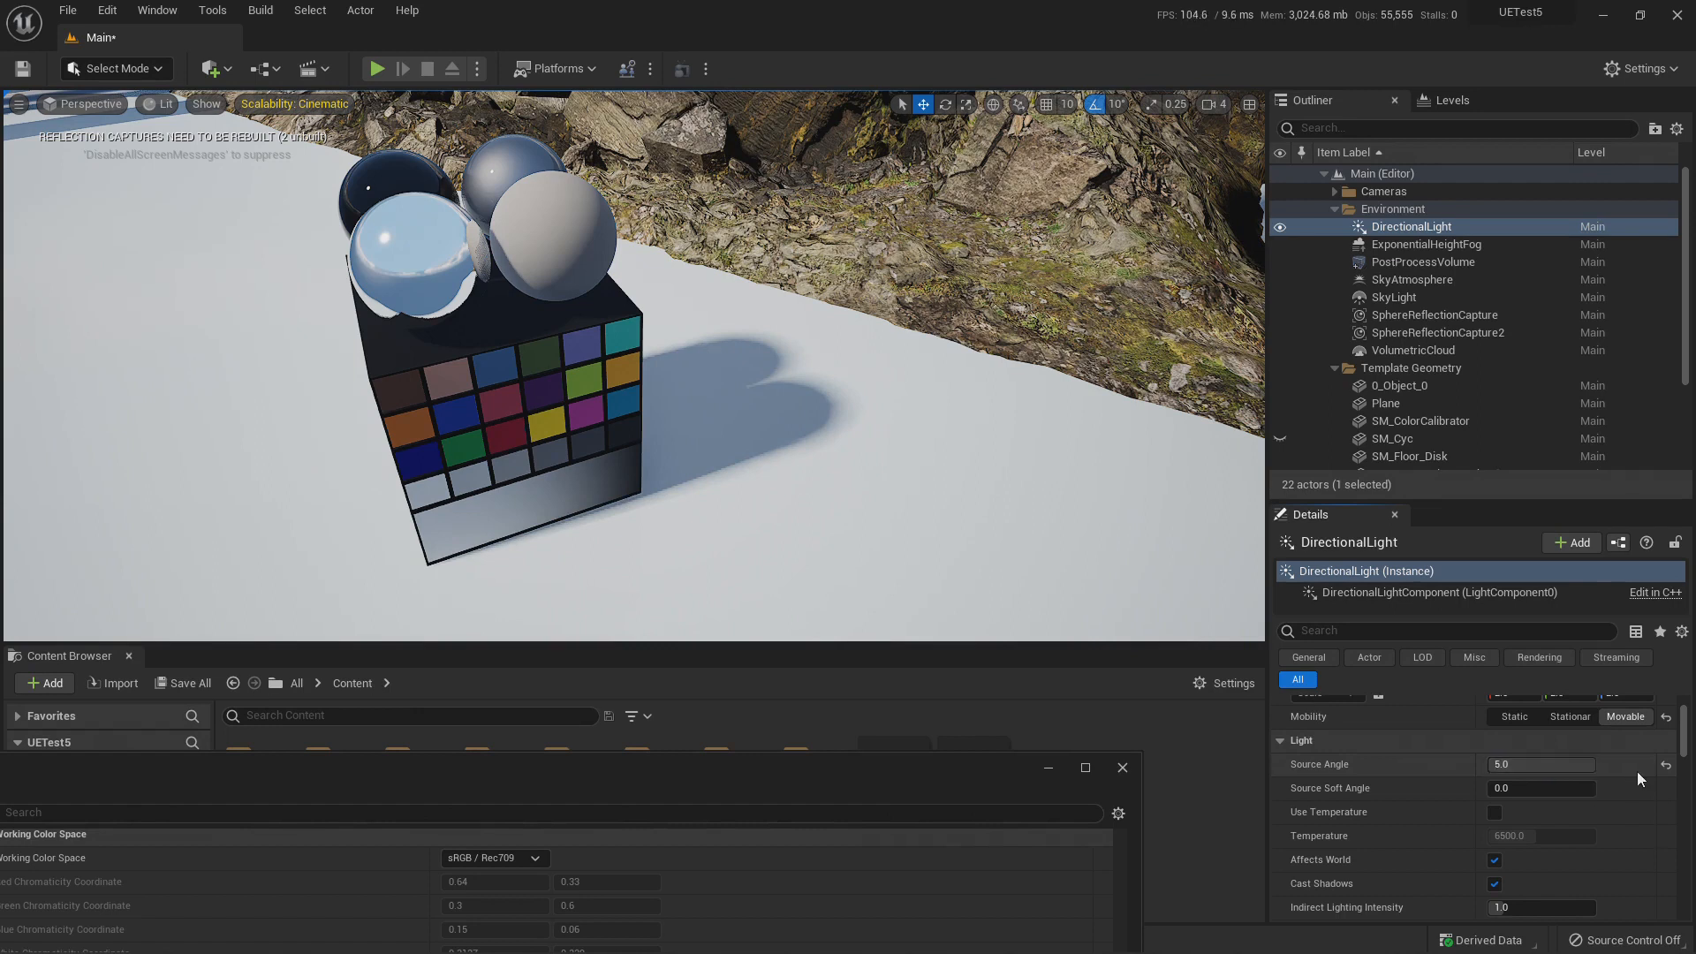
Review the directional light's cascaded and distance field shadow settings and set its Source Angle to 5.
scroll(1433, 788, down, 10)
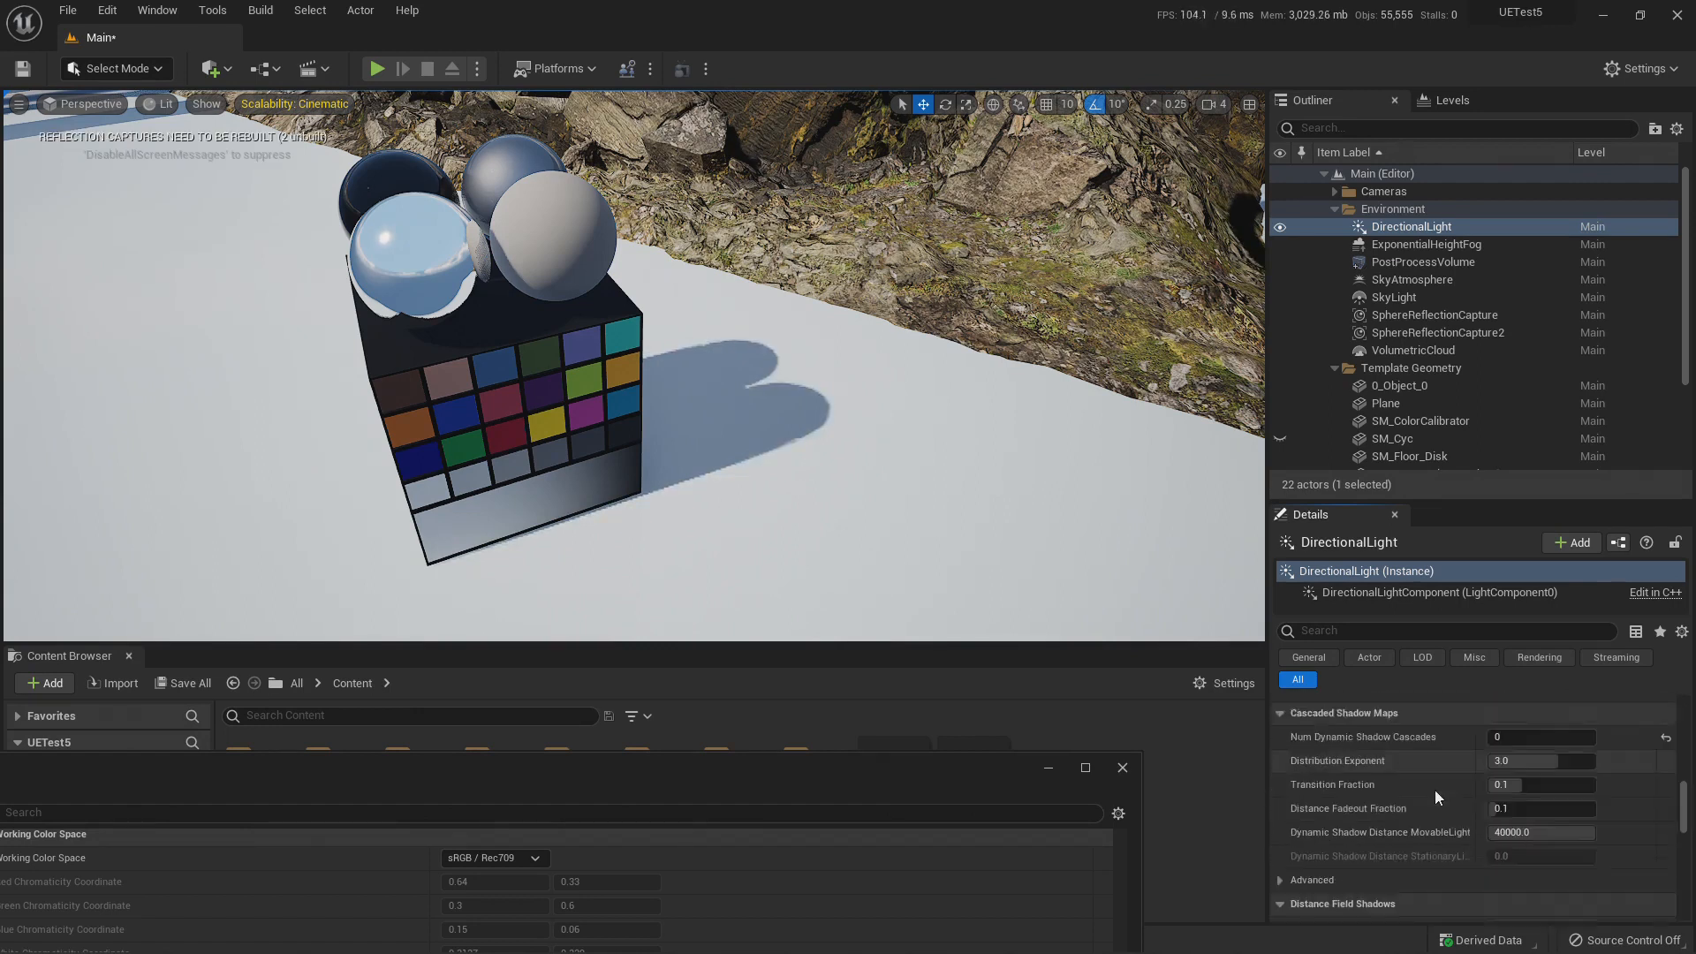
scroll(1435, 790, down, 2)
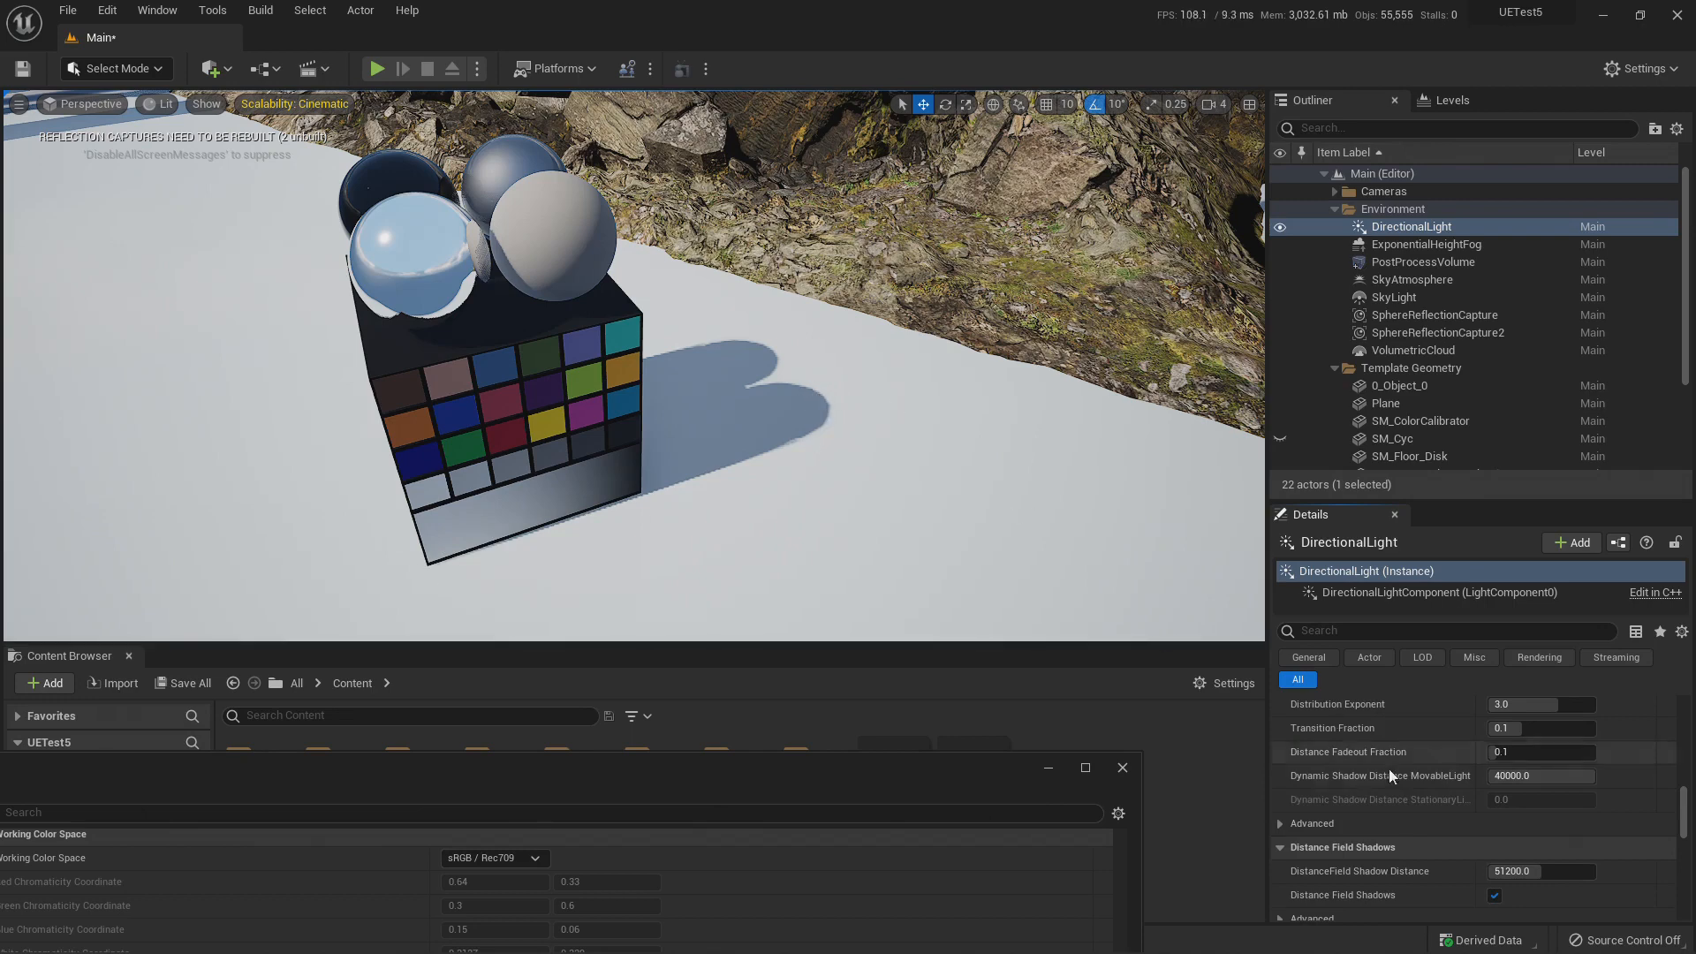
scroll(1442, 795, up, 10)
scroll(1440, 795, up, 3)
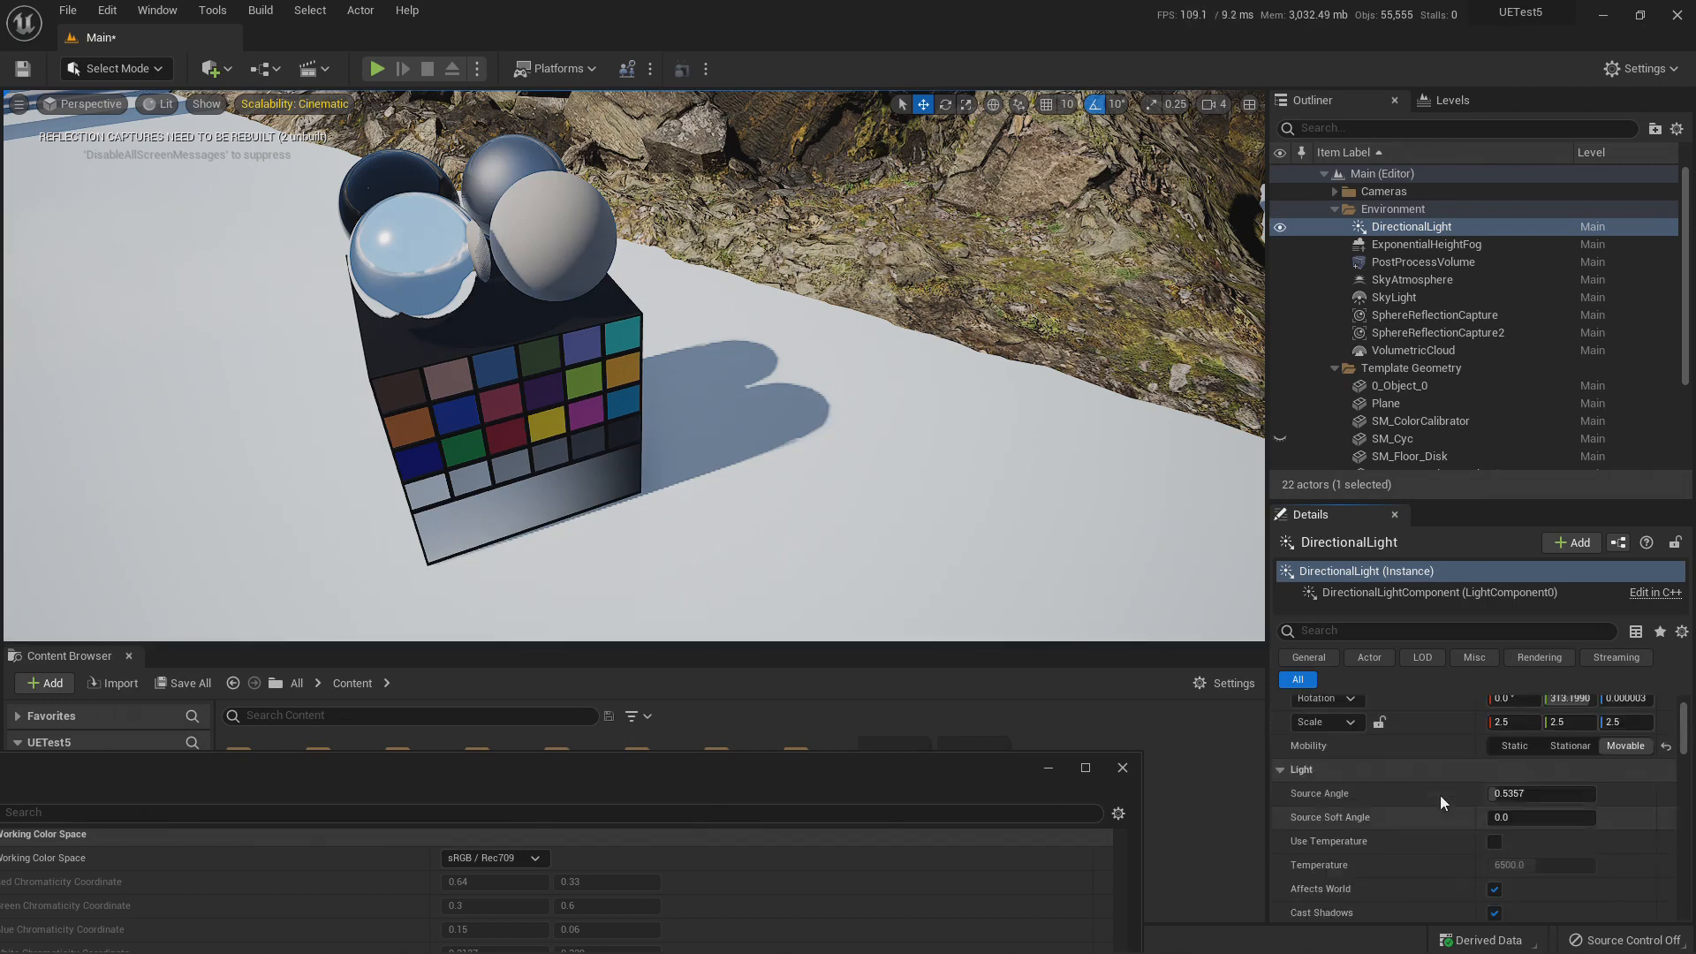
click(1541, 793)
text(5)
key(Return)
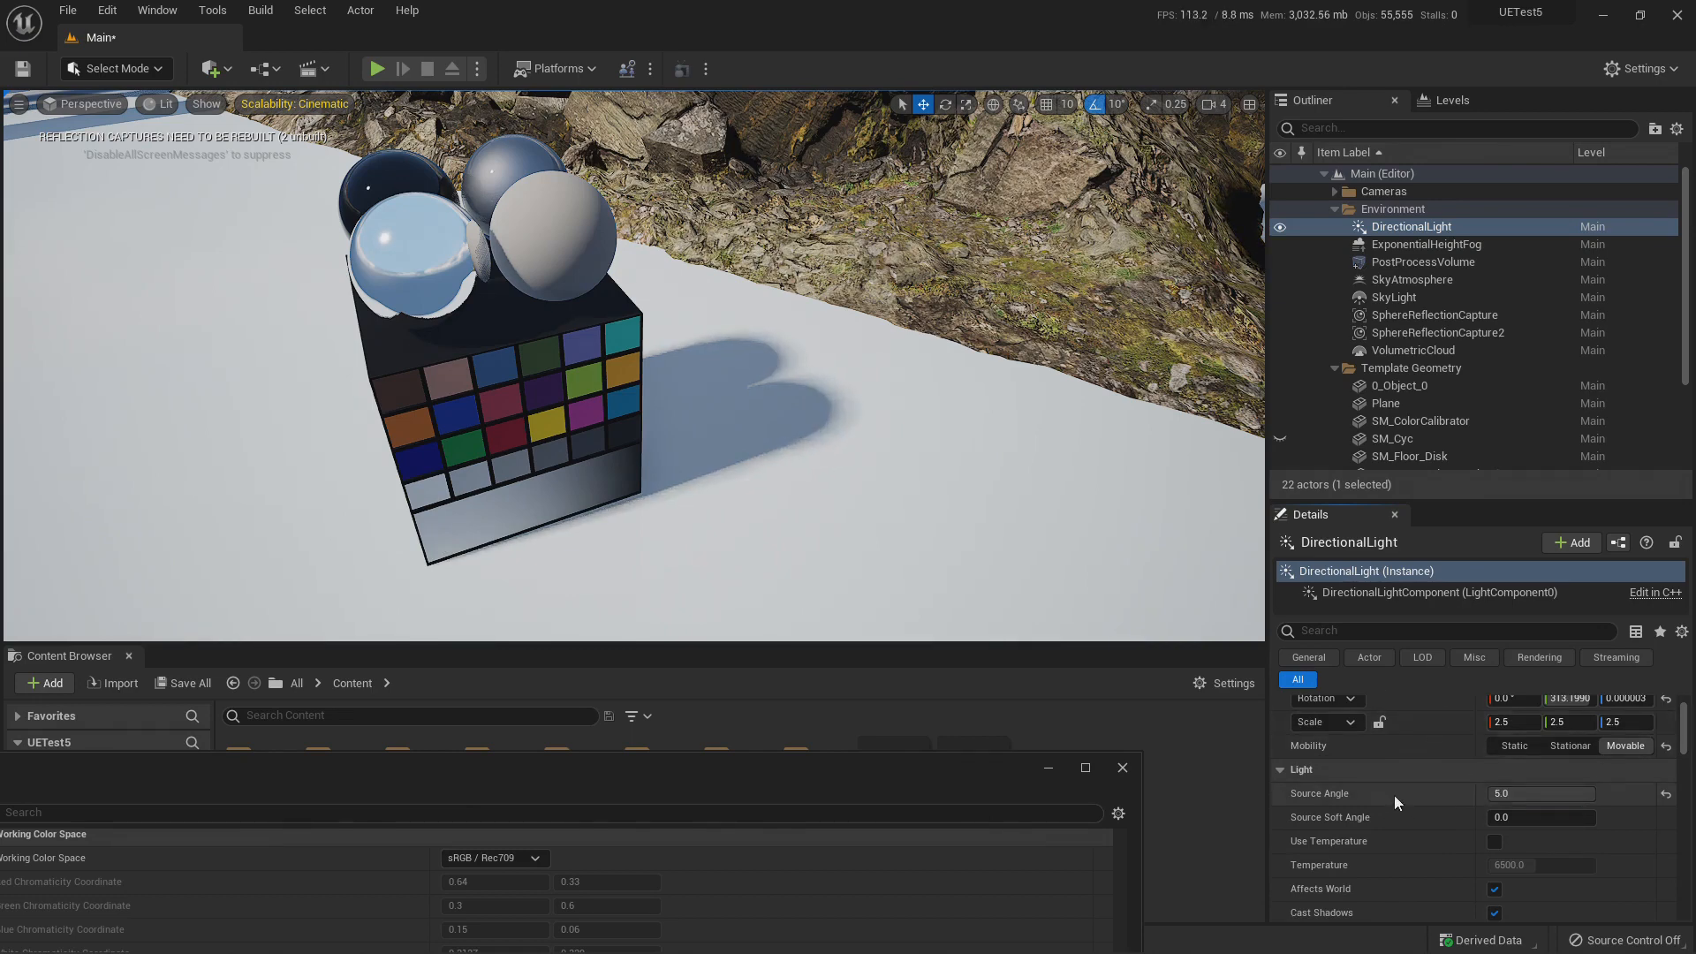
Set the directional light's Num Dynamic Shadow Cascades to 4.
scroll(1396, 796, down, 10)
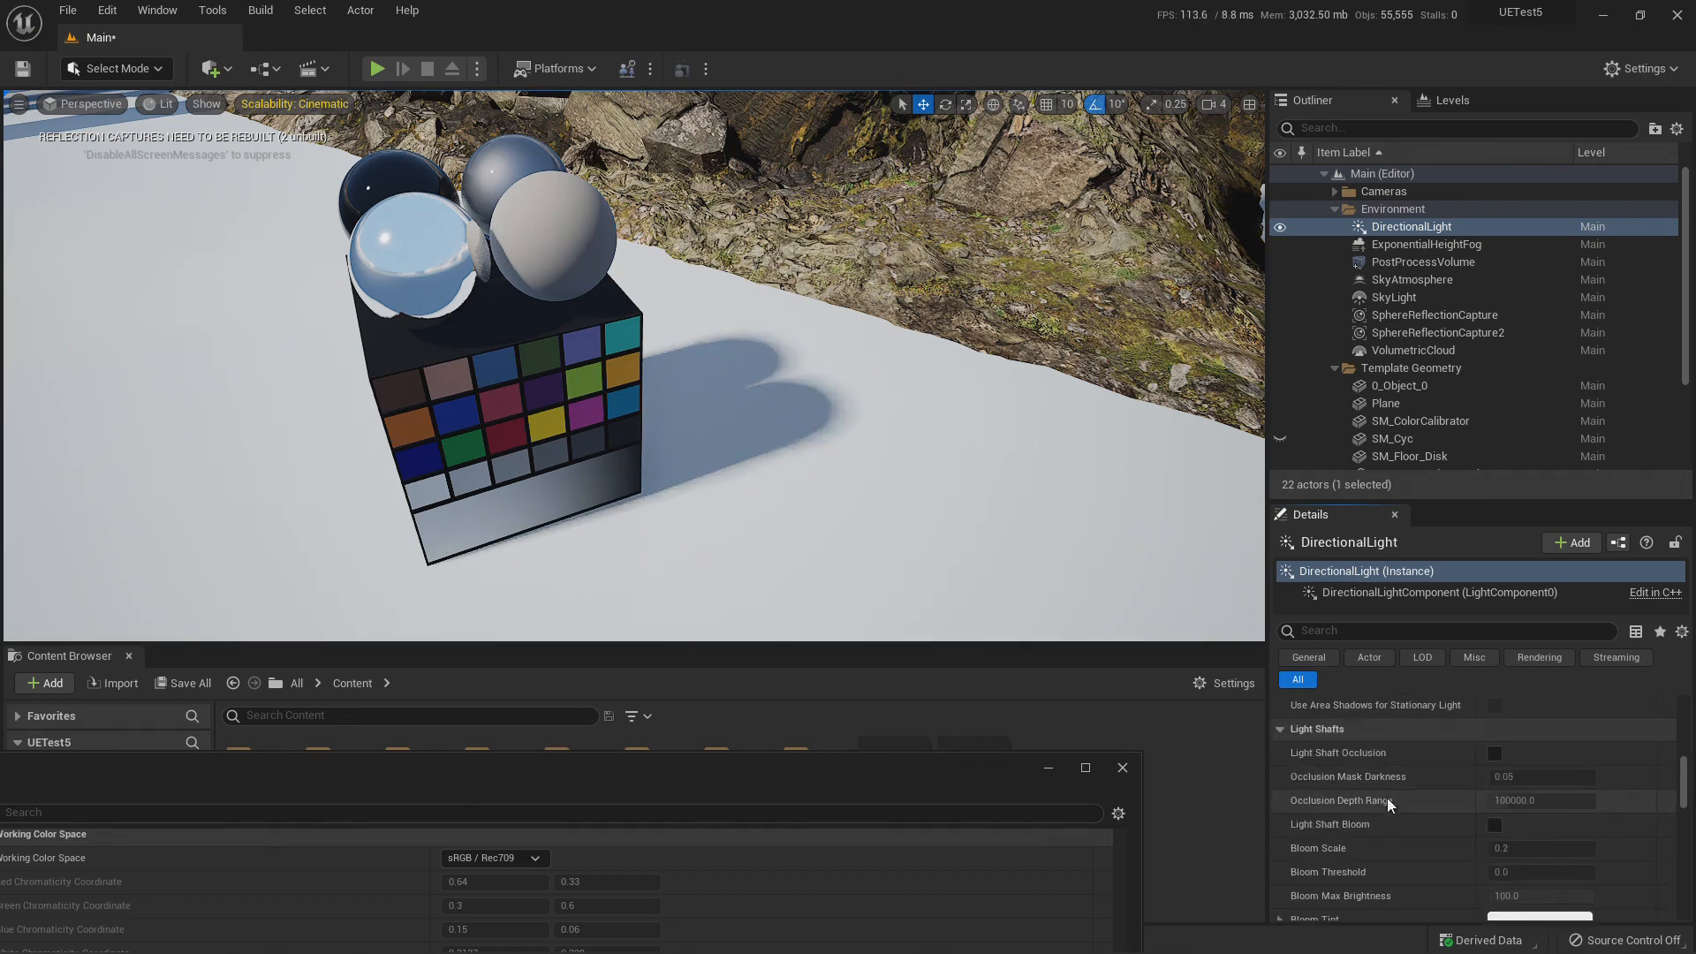
scroll(1398, 801, up, 5)
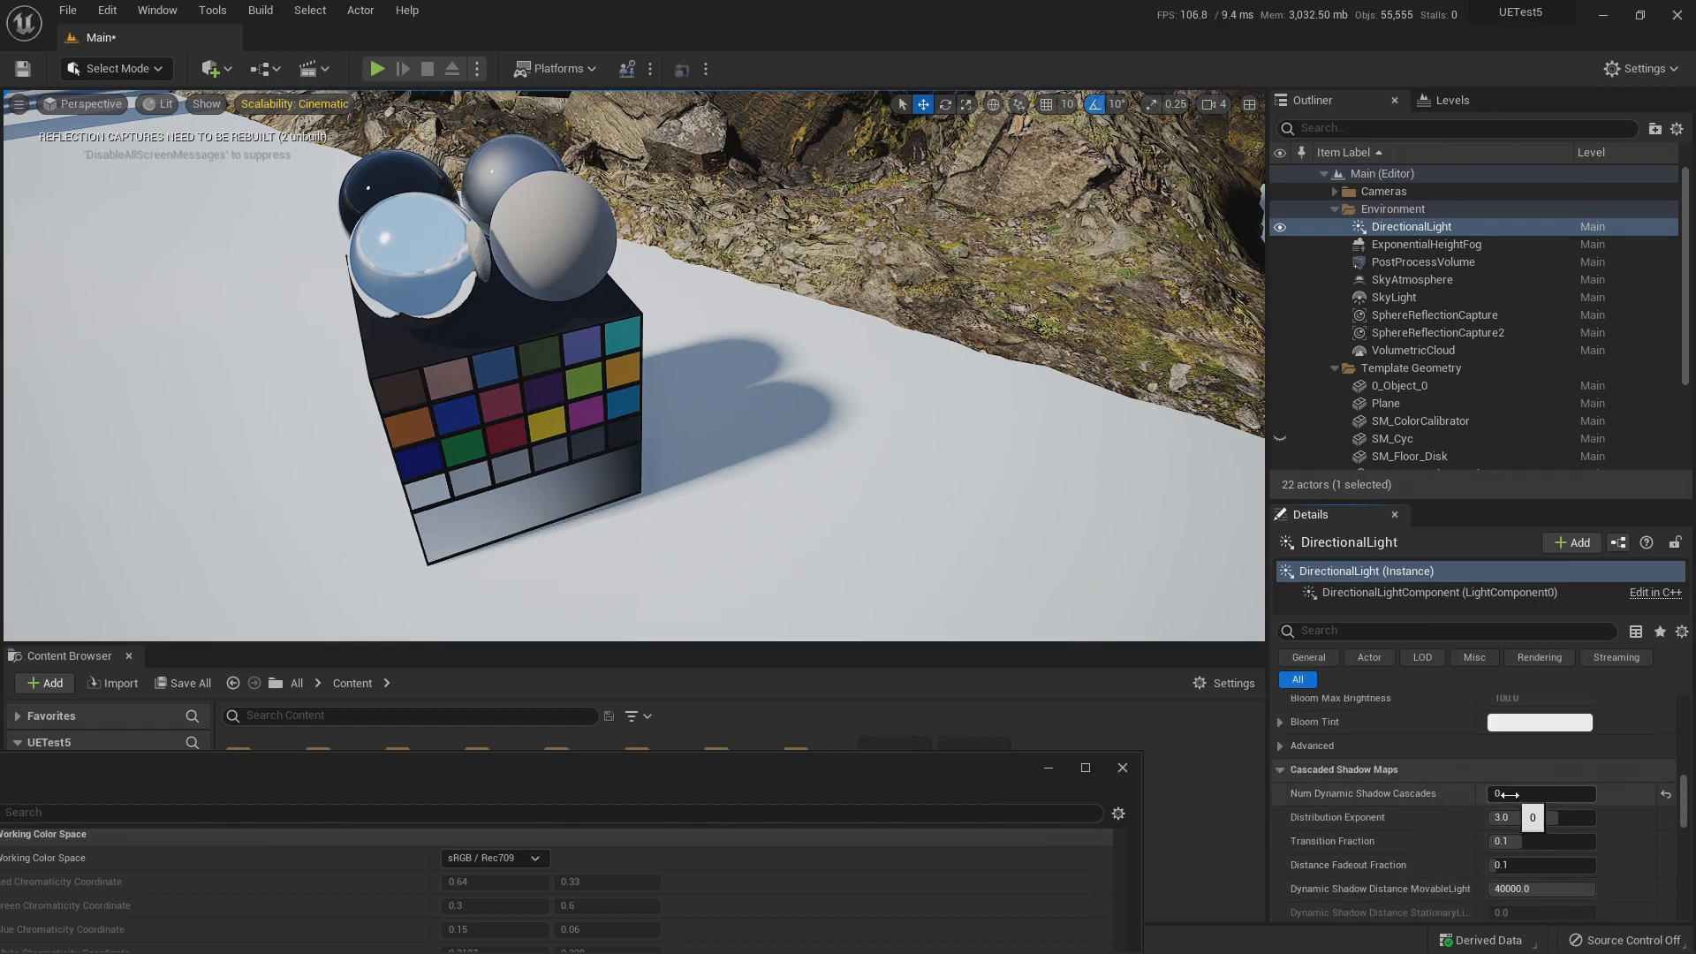
drag(1510, 795, 1592, 796)
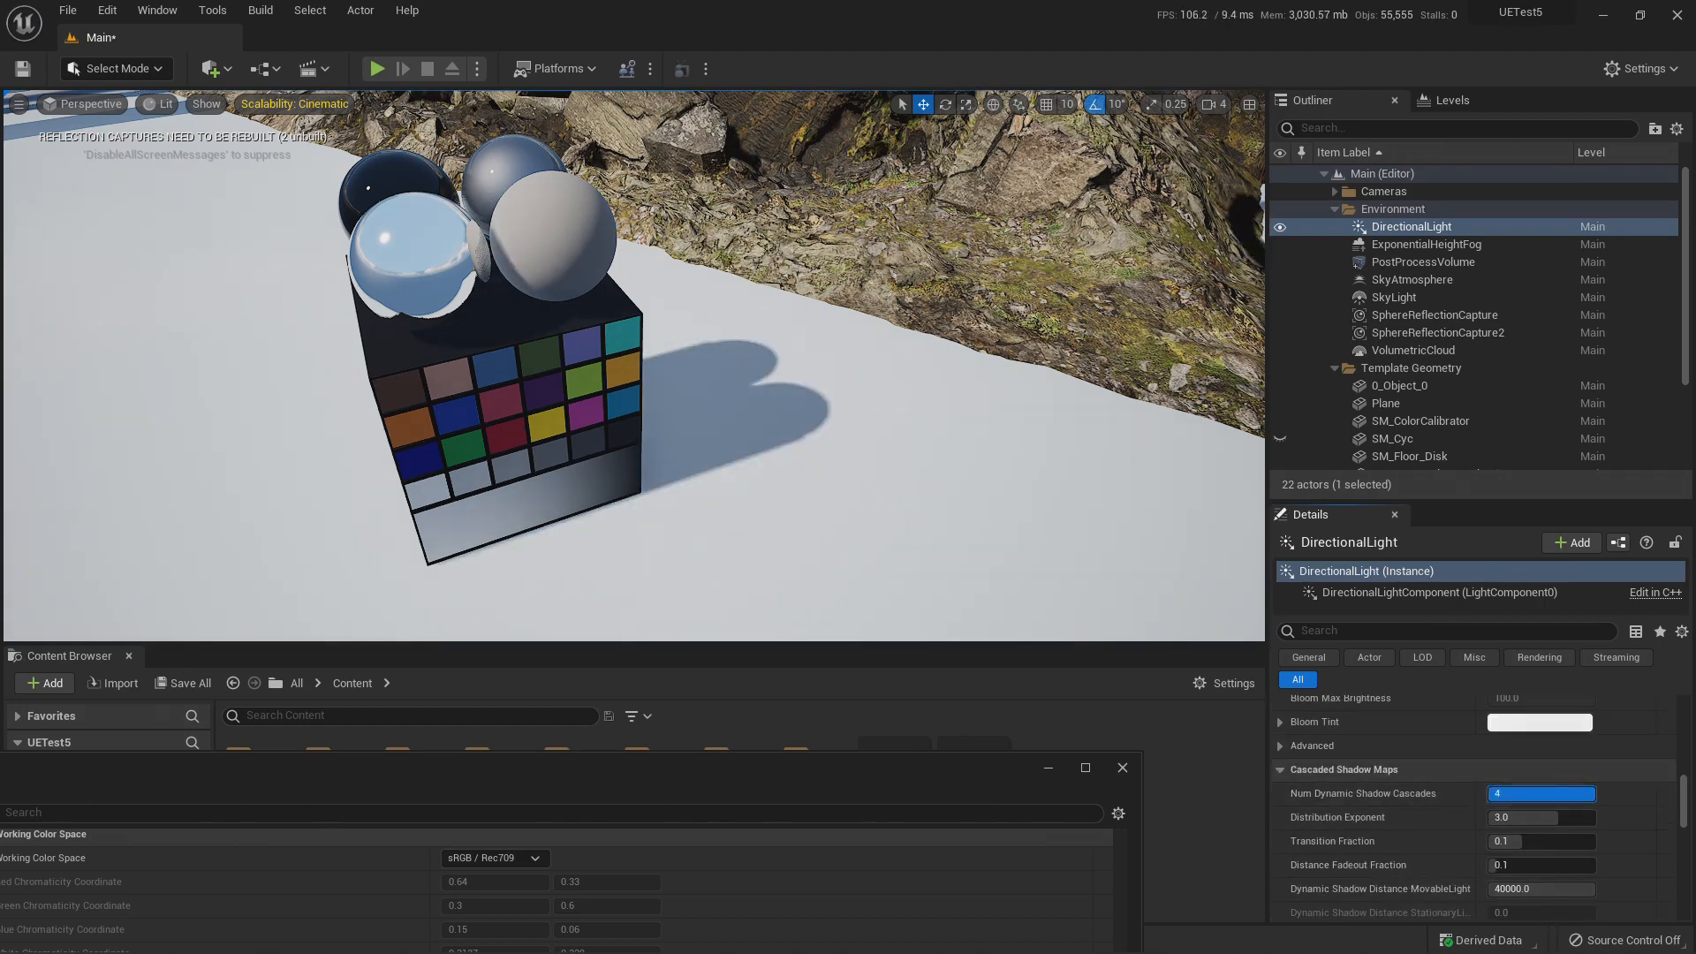
Examine the cascaded shadows across the scene, from an overview down to the large 5 and the logos.
key(w)
right_drag(931, 439, 1003, 512)
key(s)
key(s)
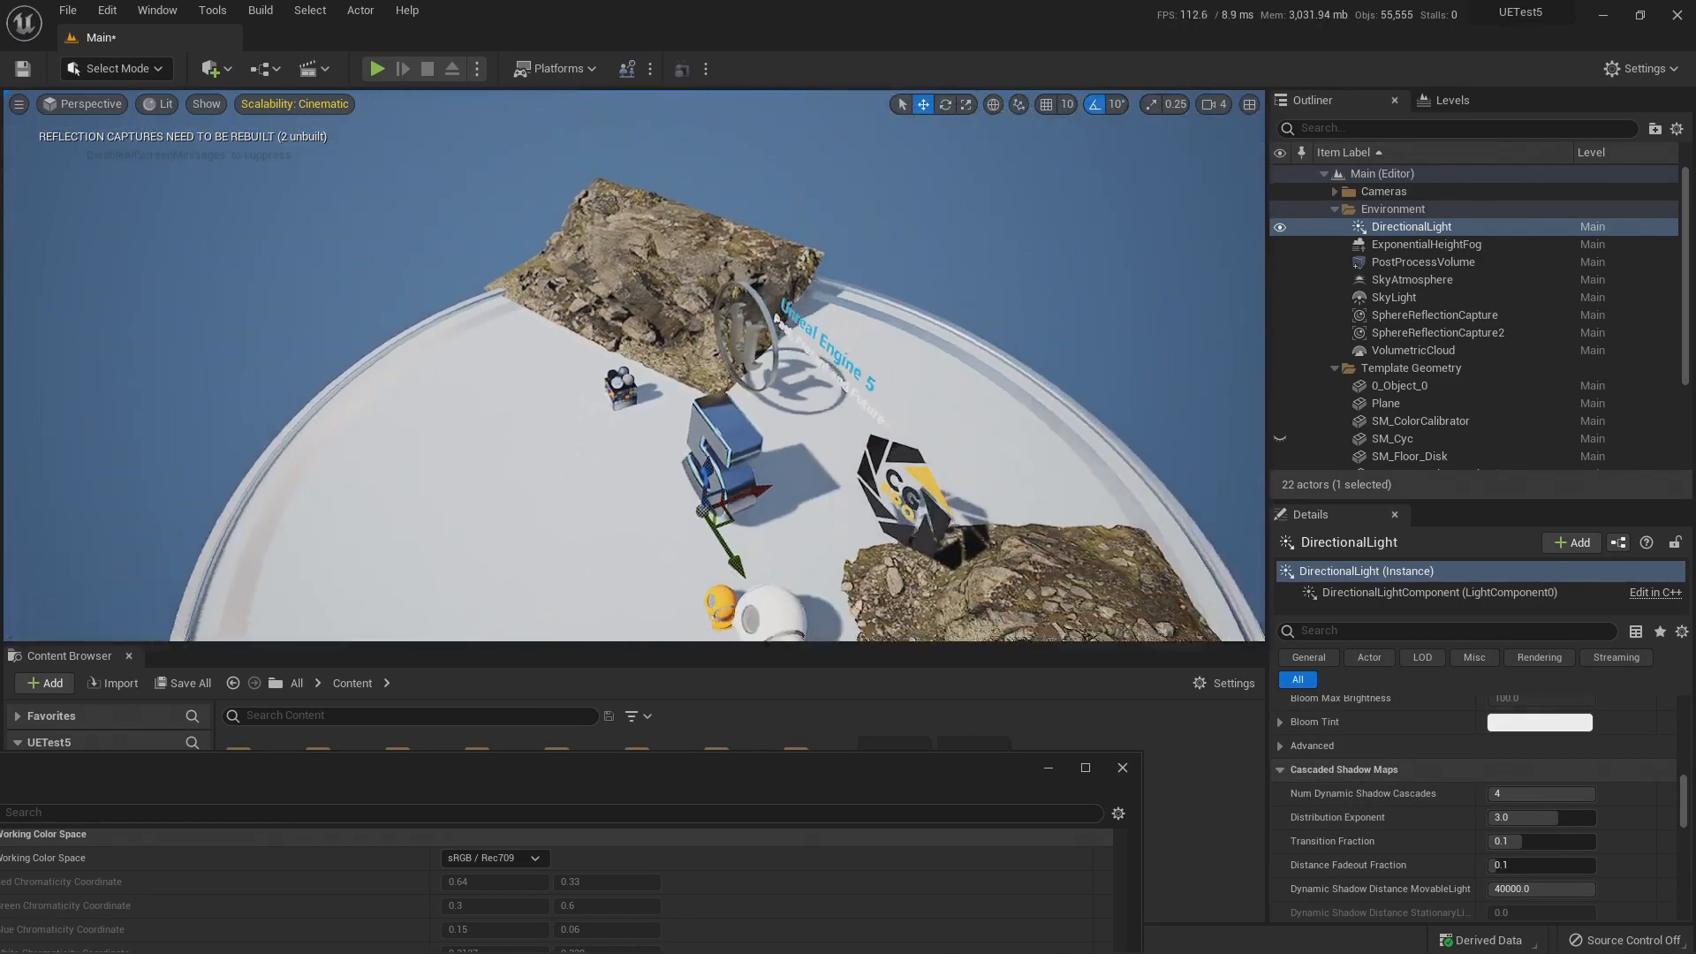
key(w)
mouse_move(1162, 500)
right_down()
mouse_move(1122, 494)
mouse_move(1162, 500)
right_up()
key(w)
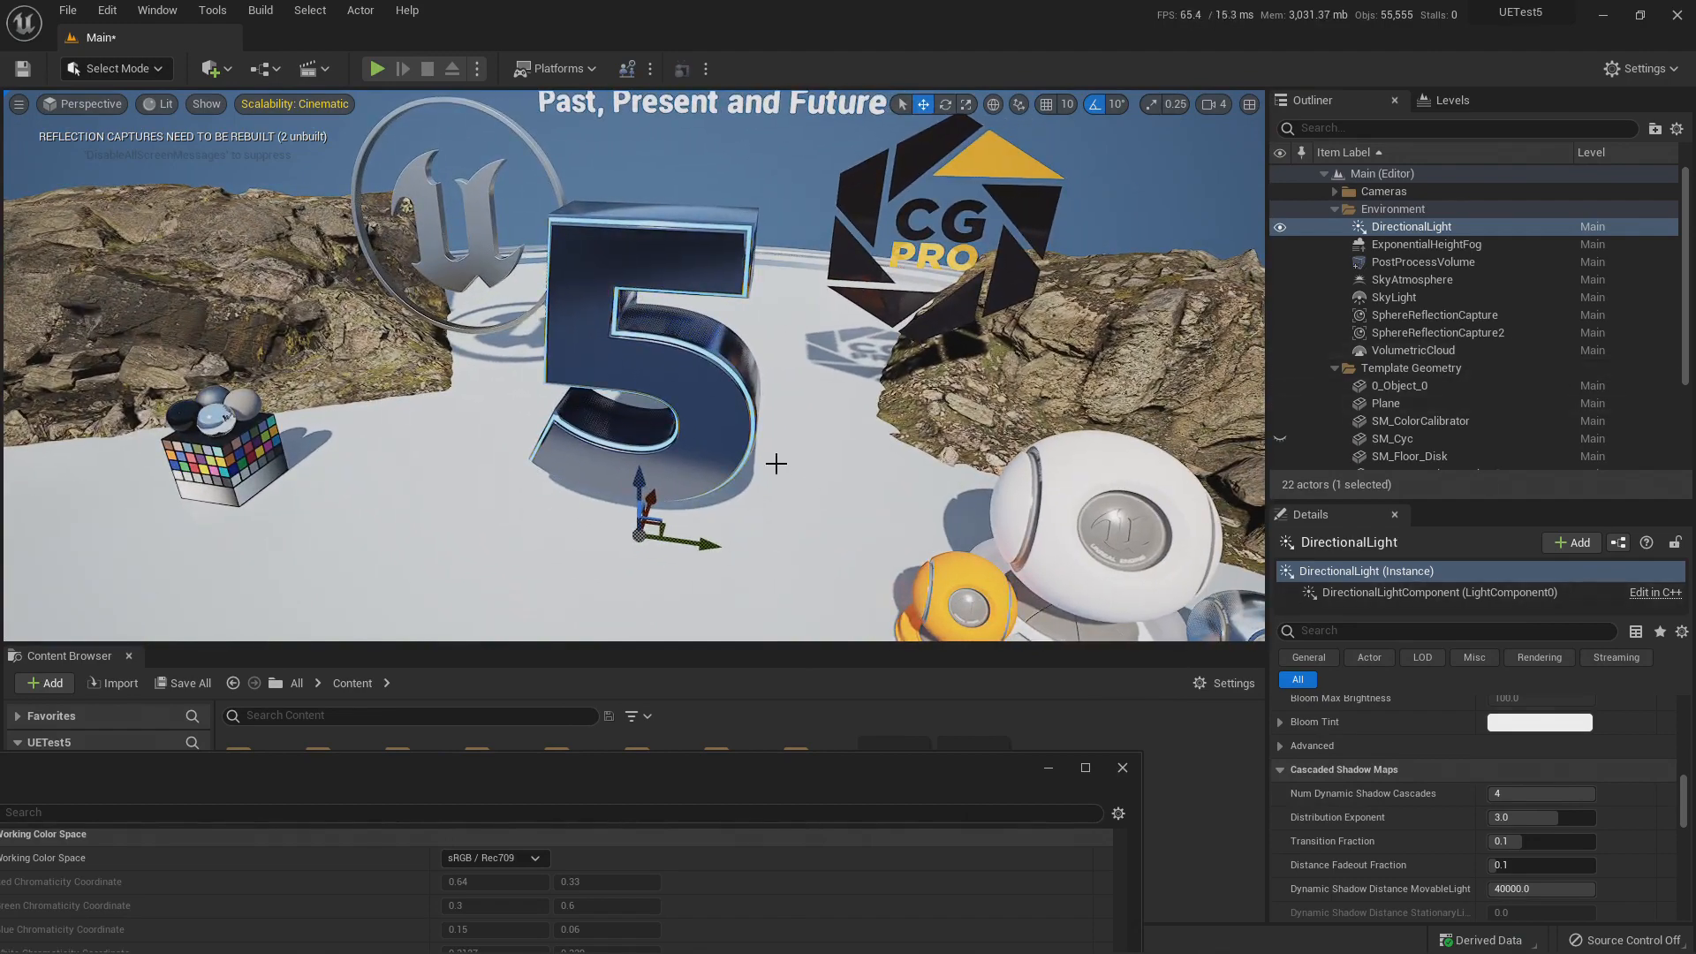
right_drag(776, 463, 887, 413)
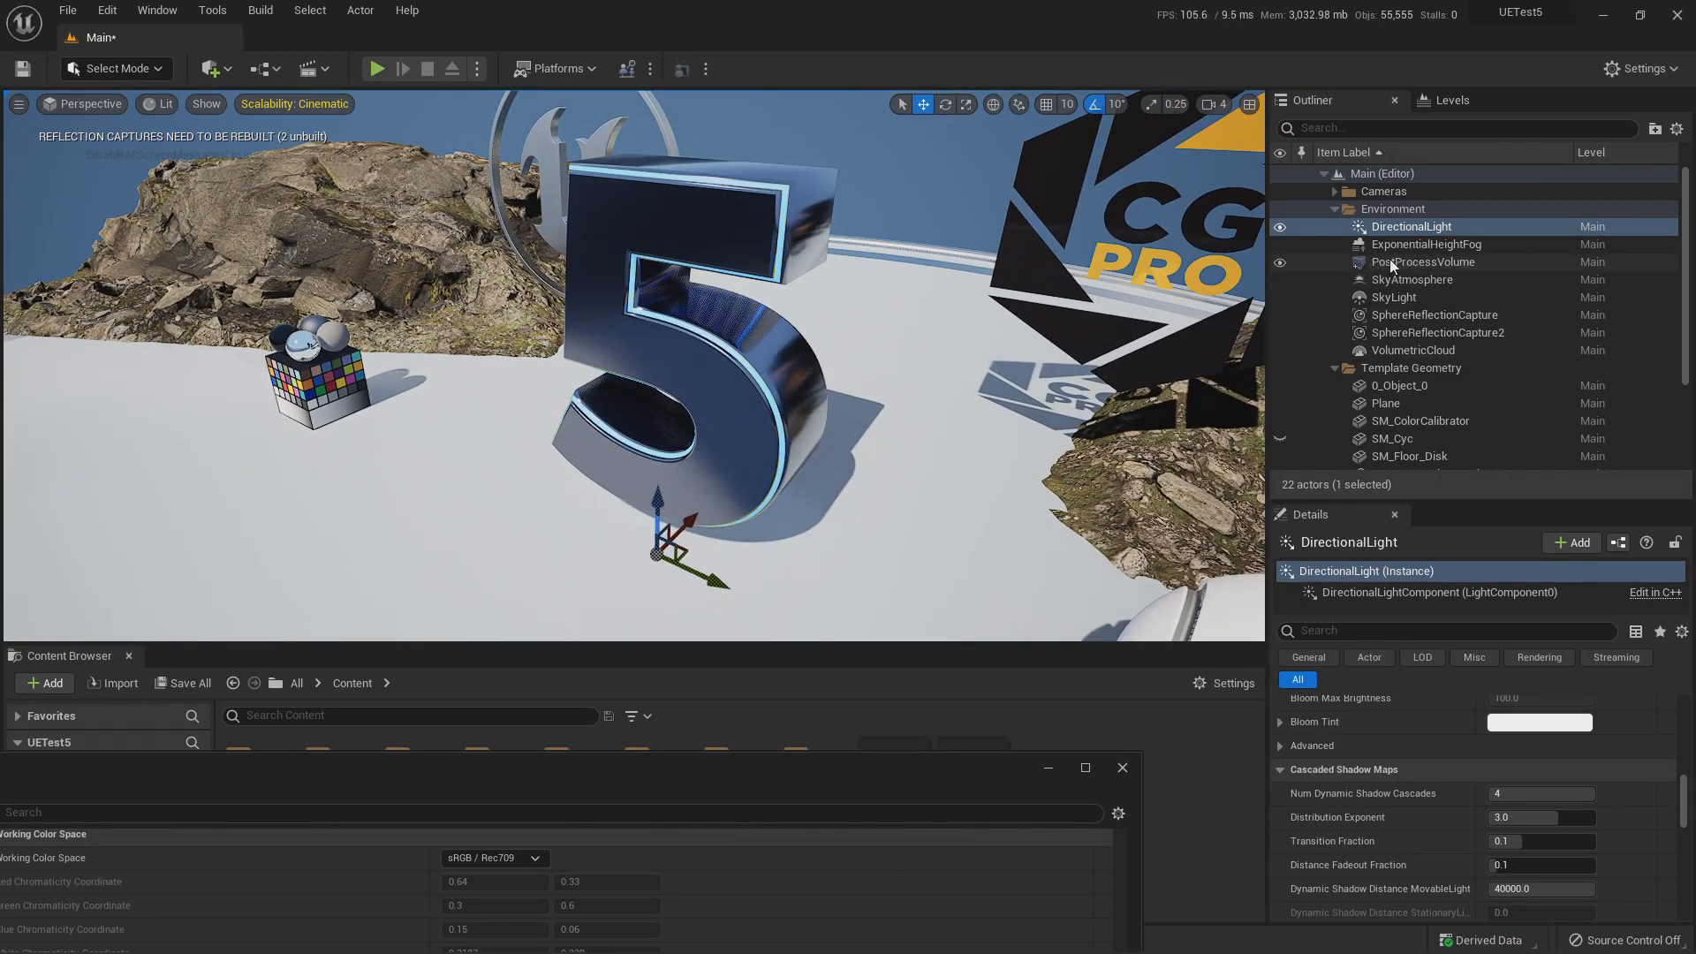
Set the project's Dynamic Global Illumination Method and Reflection Method to Standalone Ray Traced (Deprecated).
drag(791, 772, 1068, 223)
scroll(697, 662, up, 3)
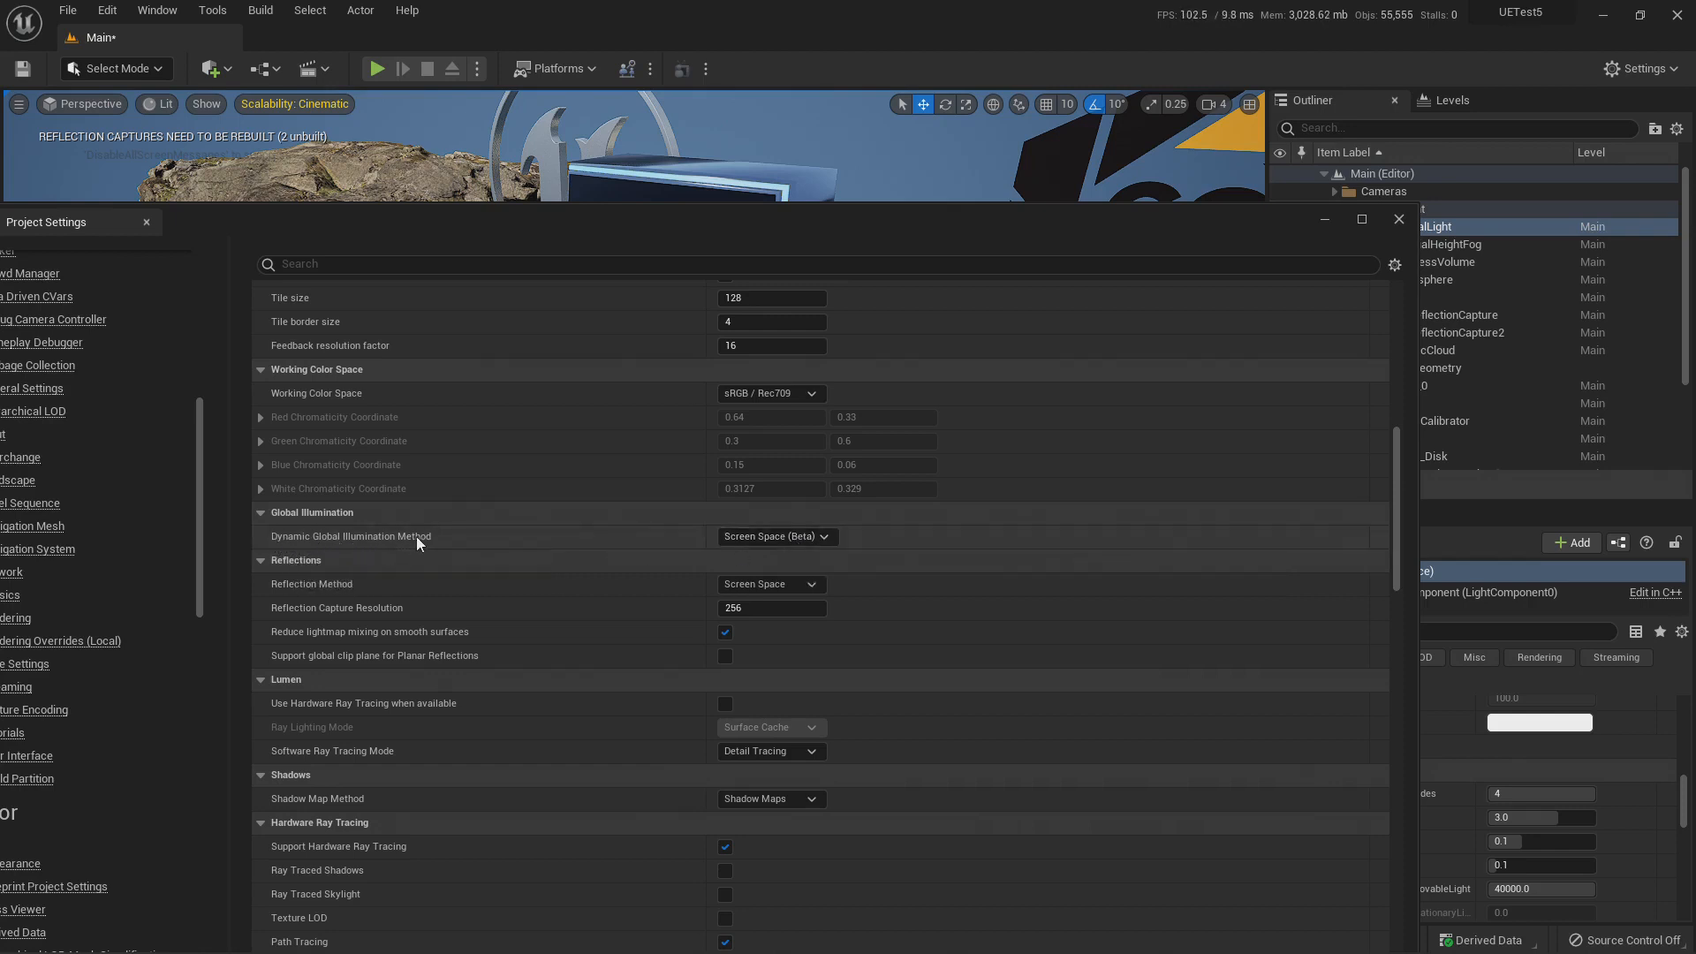
click(753, 537)
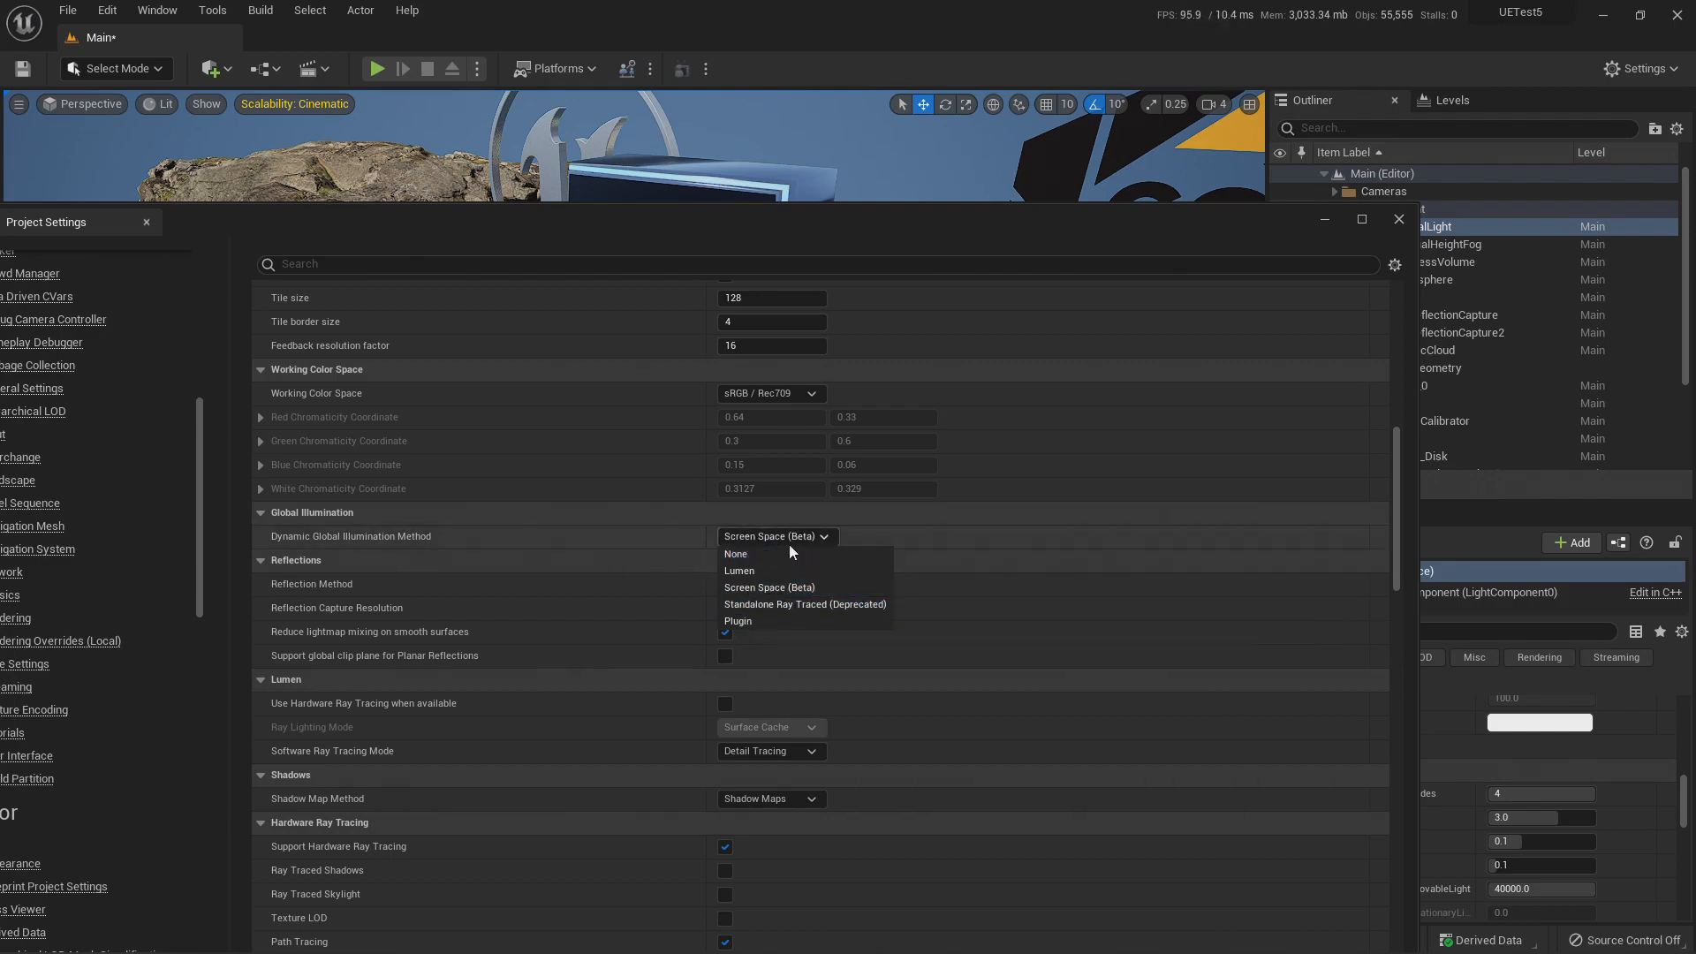
click(792, 605)
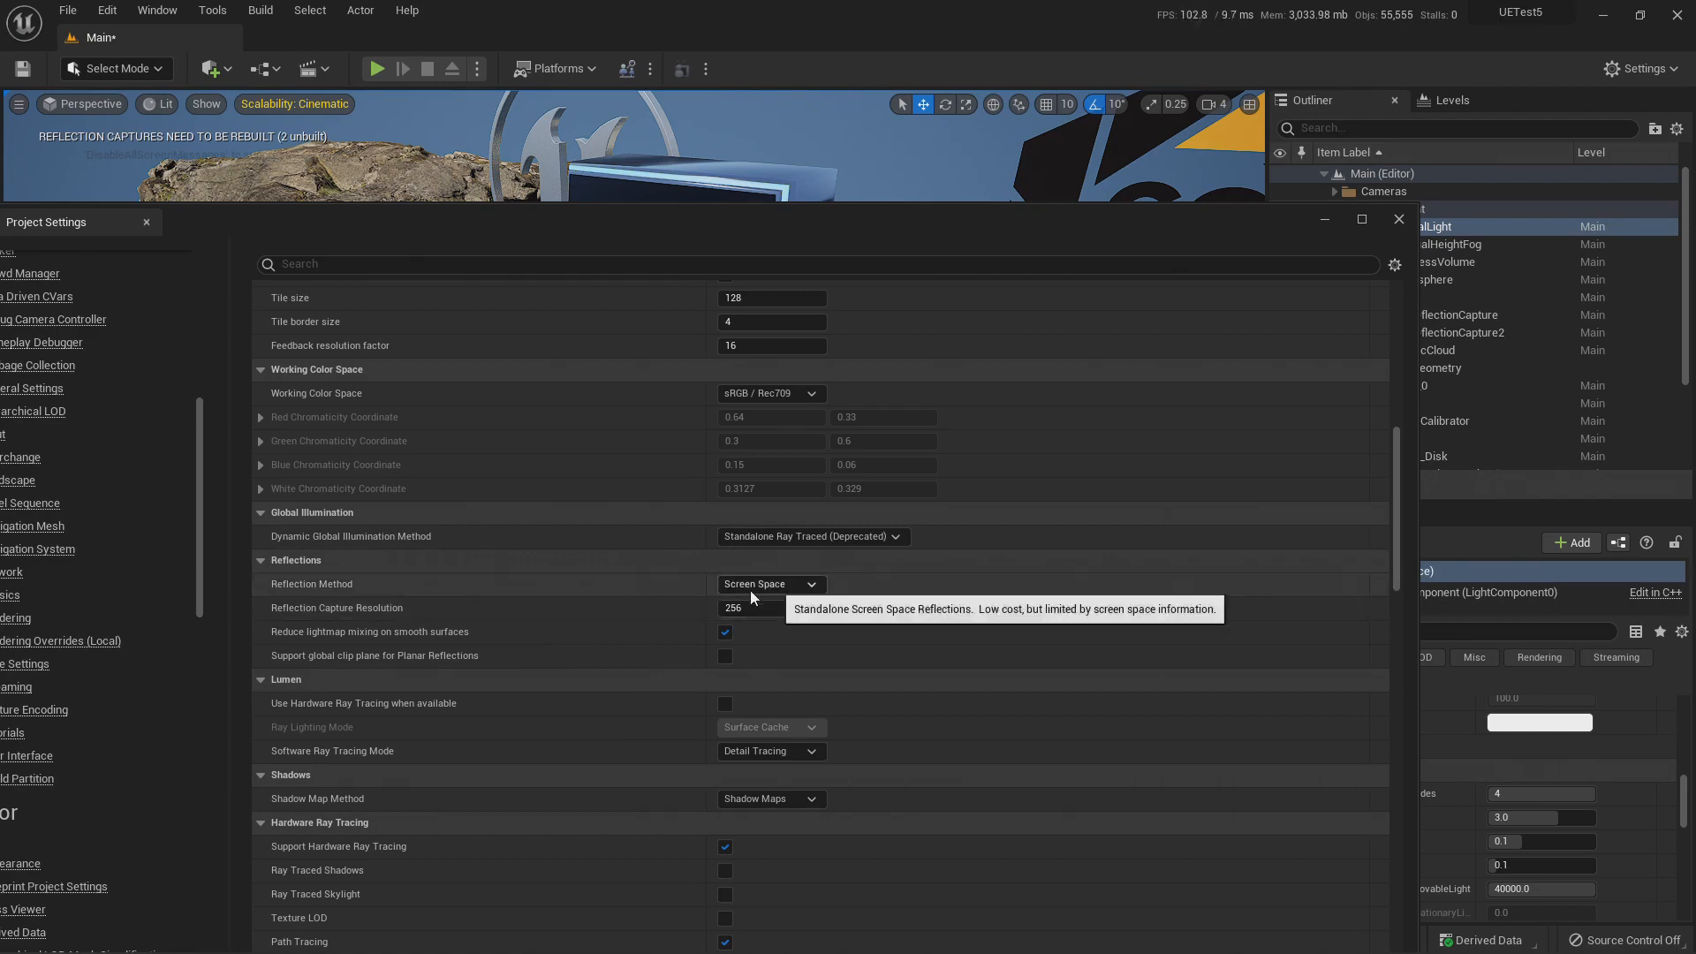
click(768, 585)
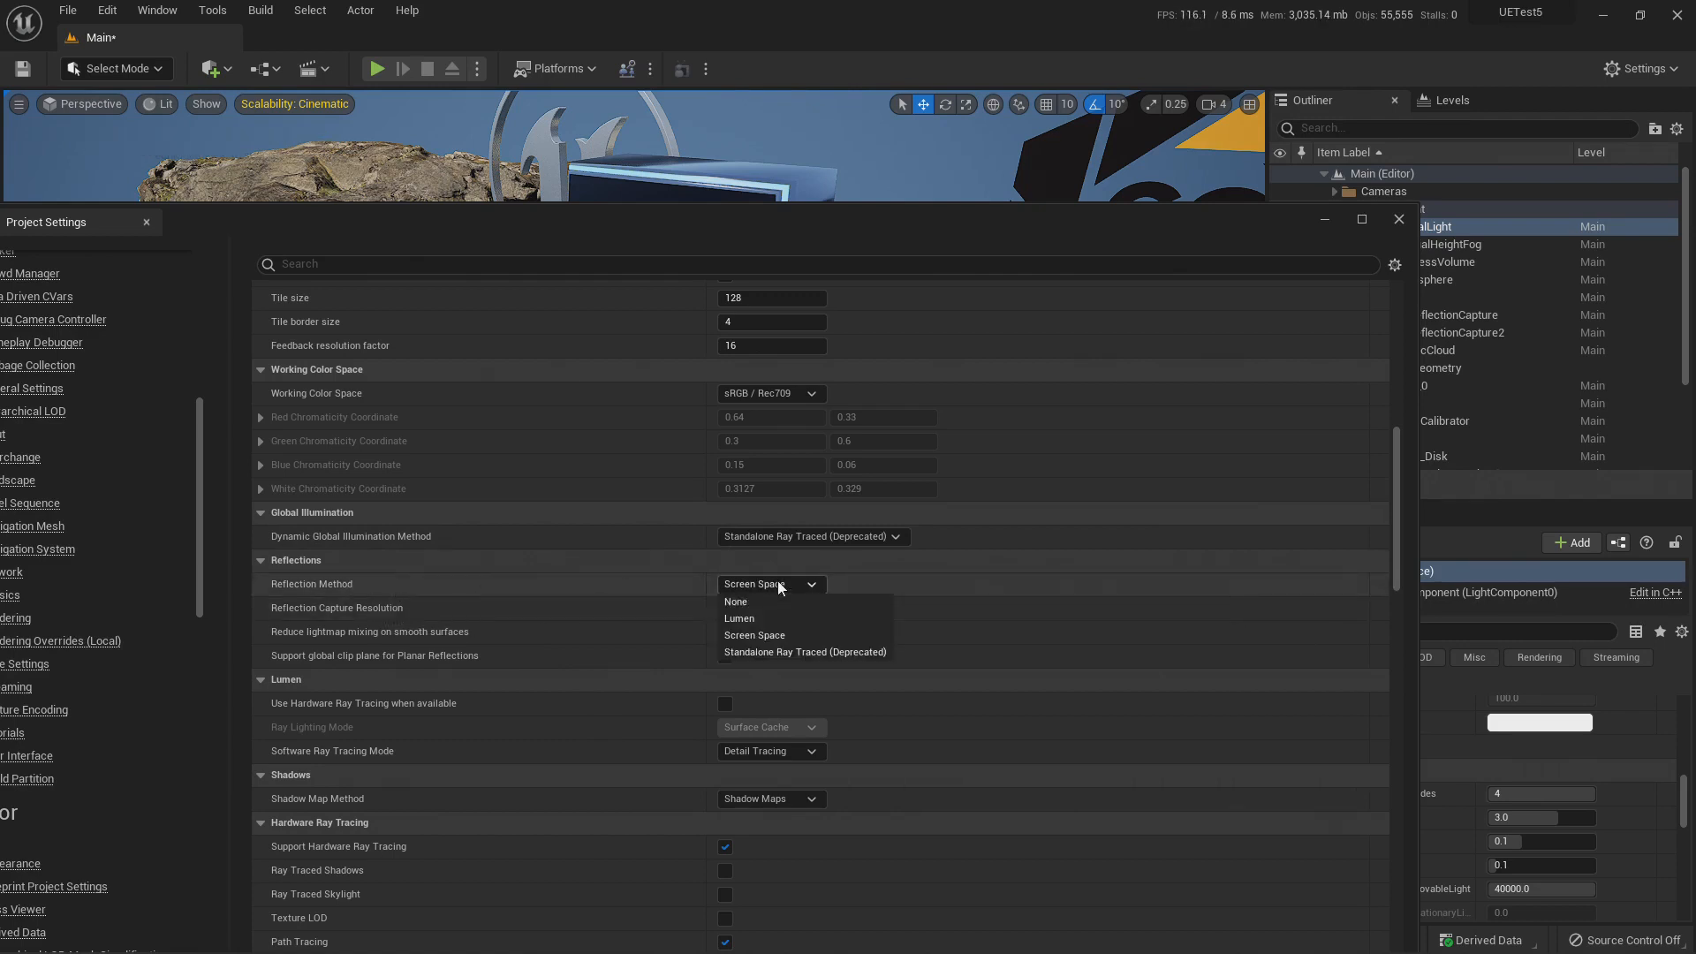
click(792, 645)
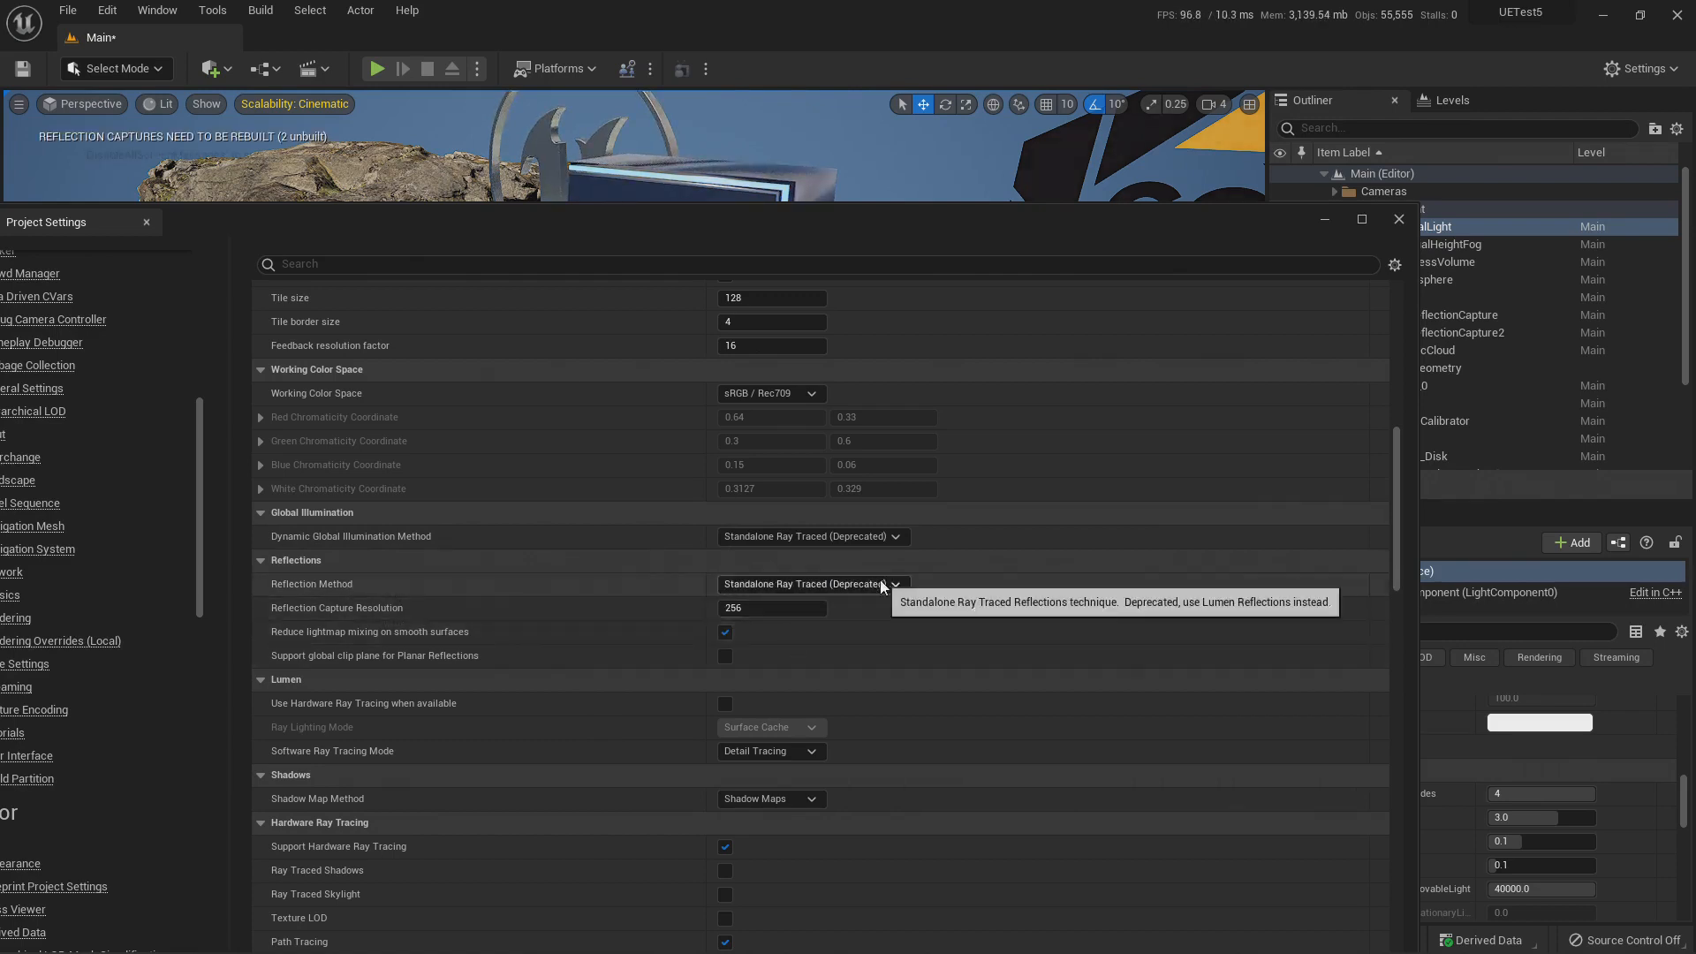
Show the SM_Cyc backdrop again and inspect the ray traced reflections and lighting around the logos and color calibrator.
drag(849, 212, 893, 677)
alt+drag(854, 506, 768, 407)
right_drag(769, 407, 777, 371)
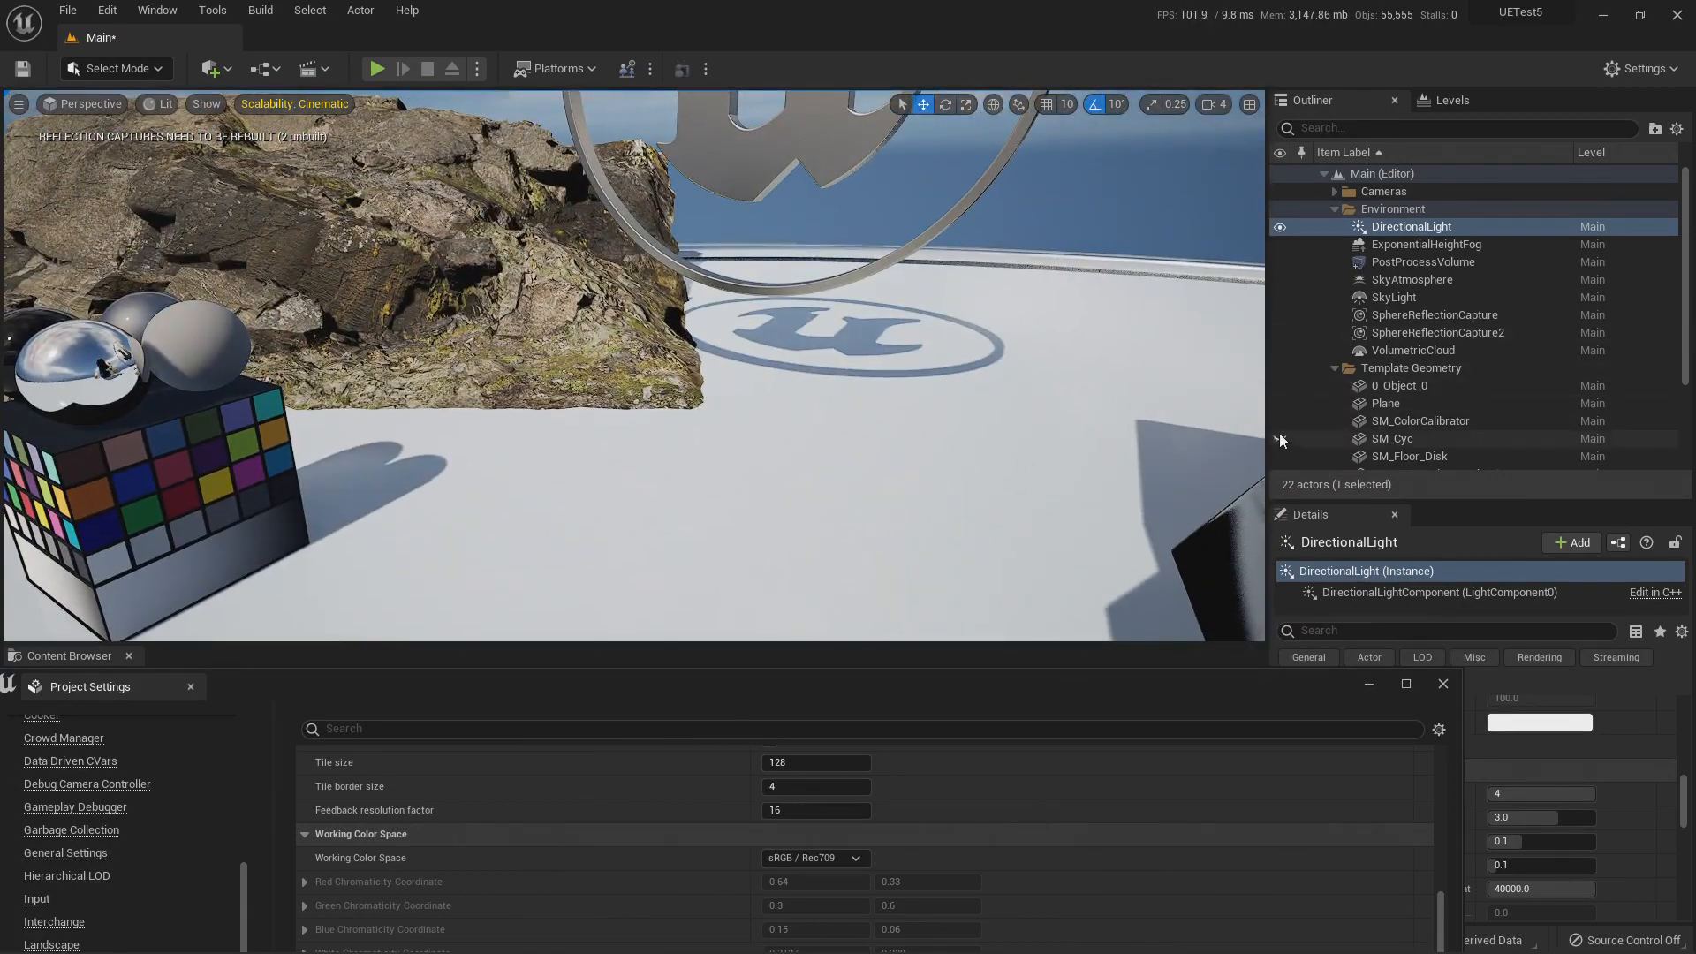
click(1279, 439)
right_drag(636, 380, 937, 433)
mouse_move(618, 287)
right_down()
mouse_move(599, 330)
mouse_move(599, 310)
right_up()
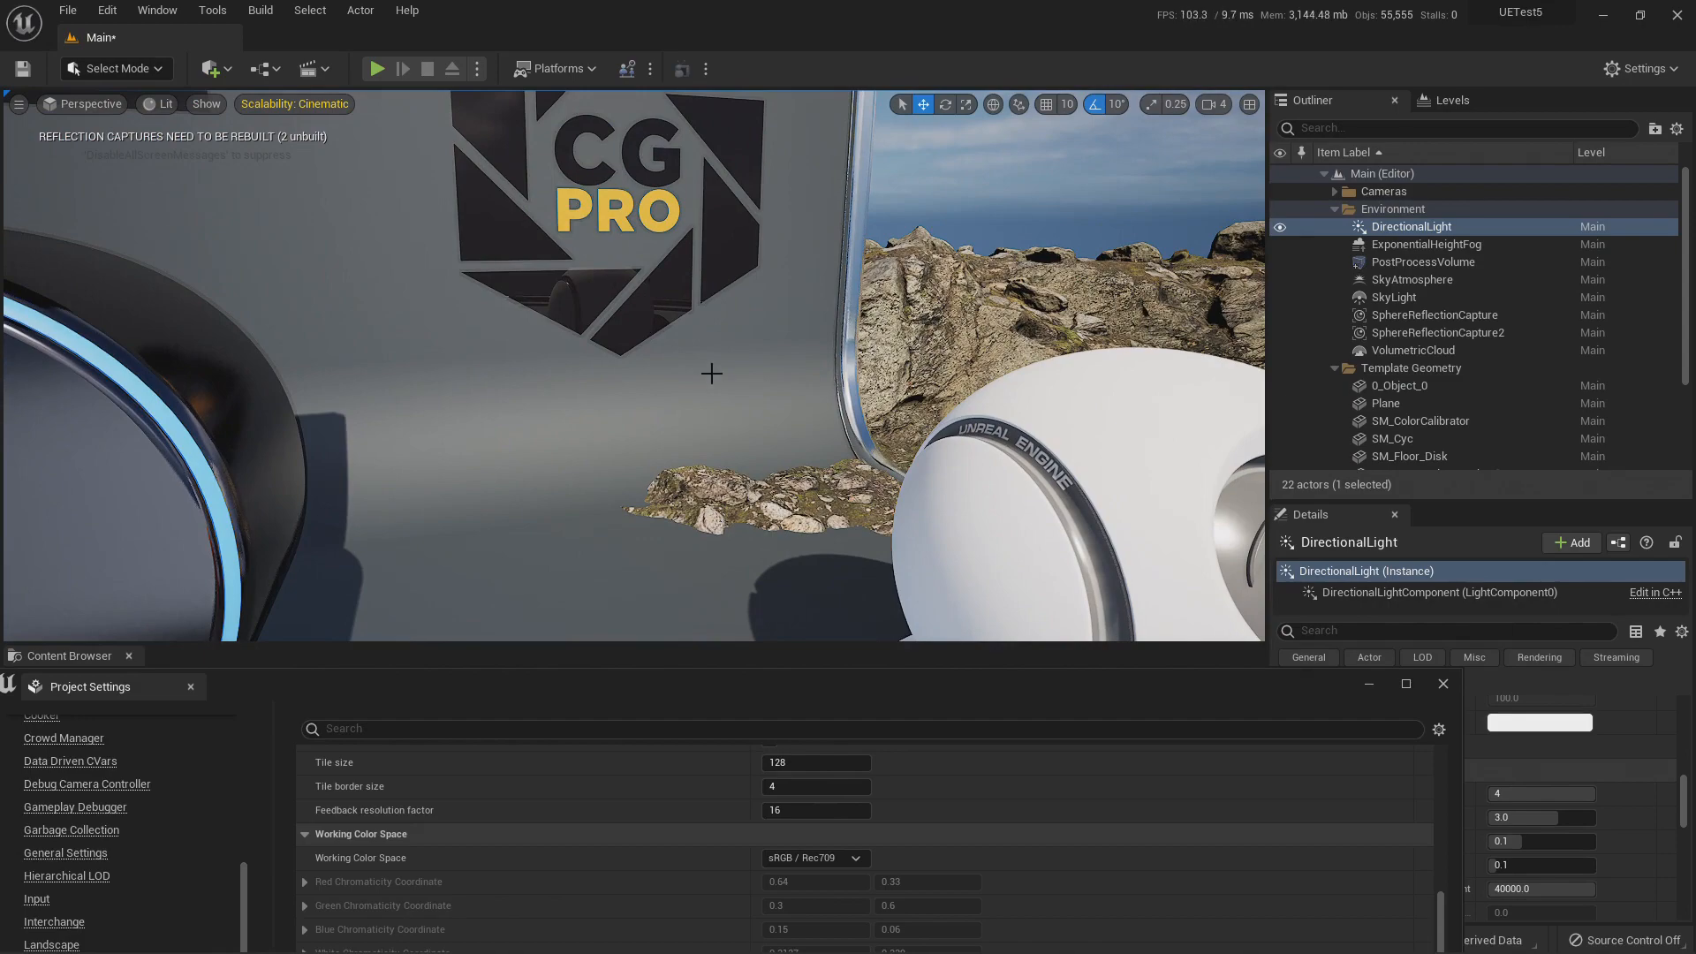
right_drag(725, 390, 830, 404)
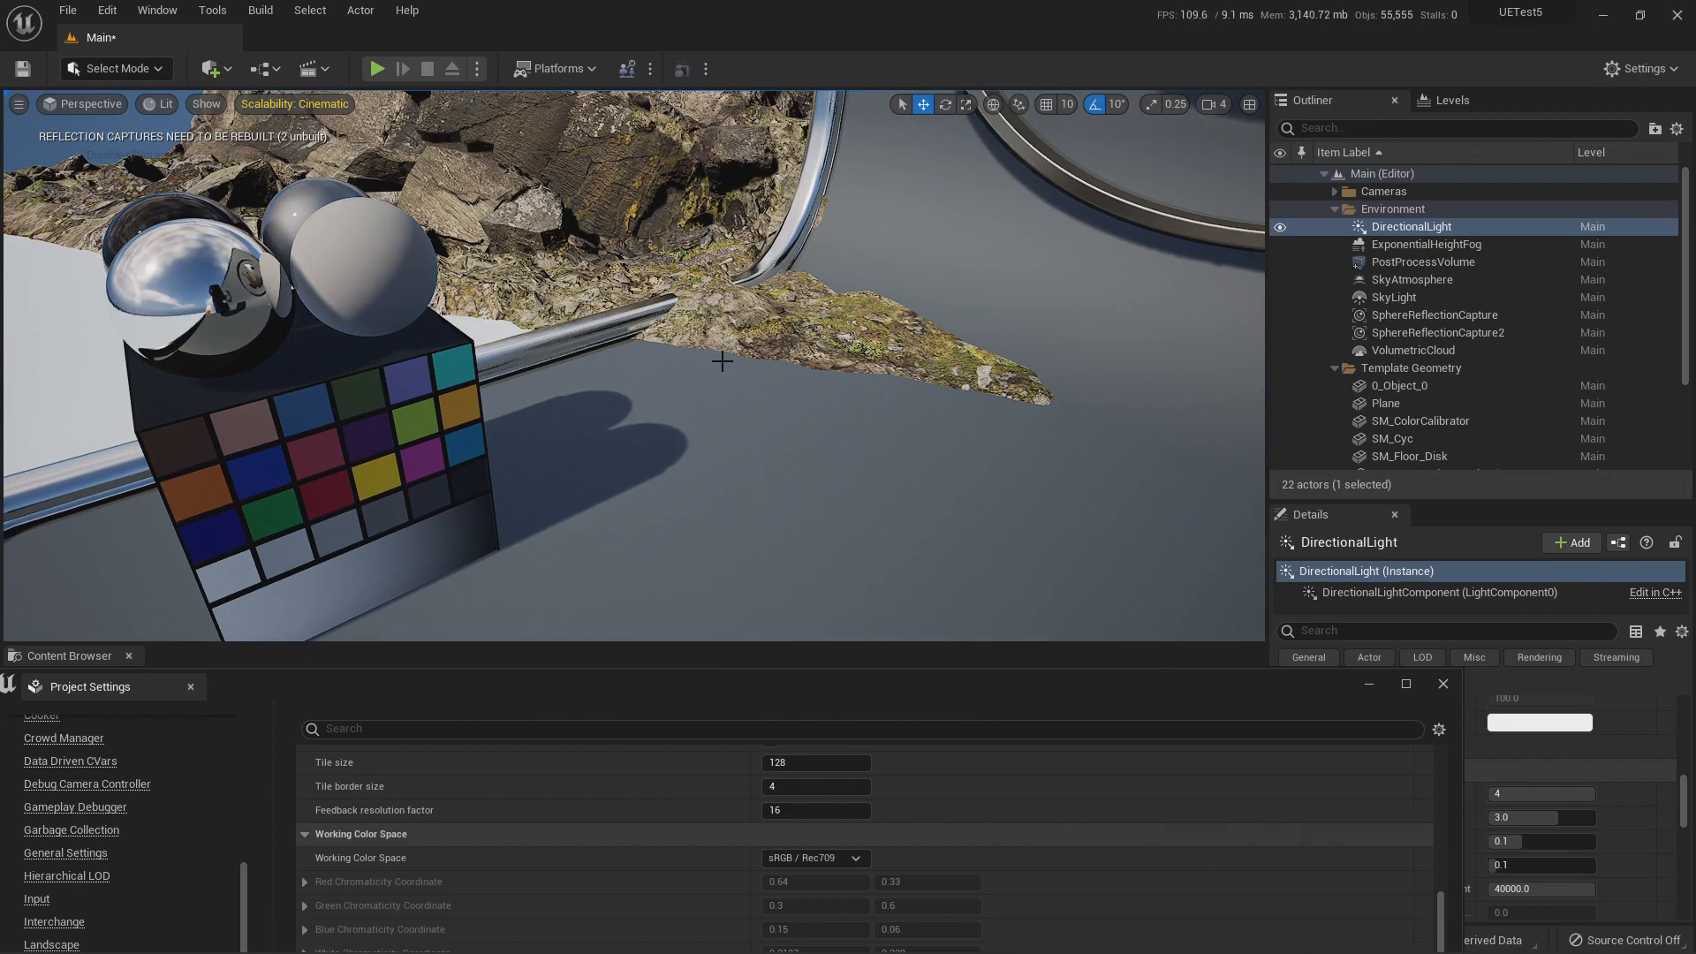
Enable Ray Traced Shadows in the project's Hardware Ray Tracing settings and inspect the color calibrator's shadow up close.
drag(935, 690, 897, 301)
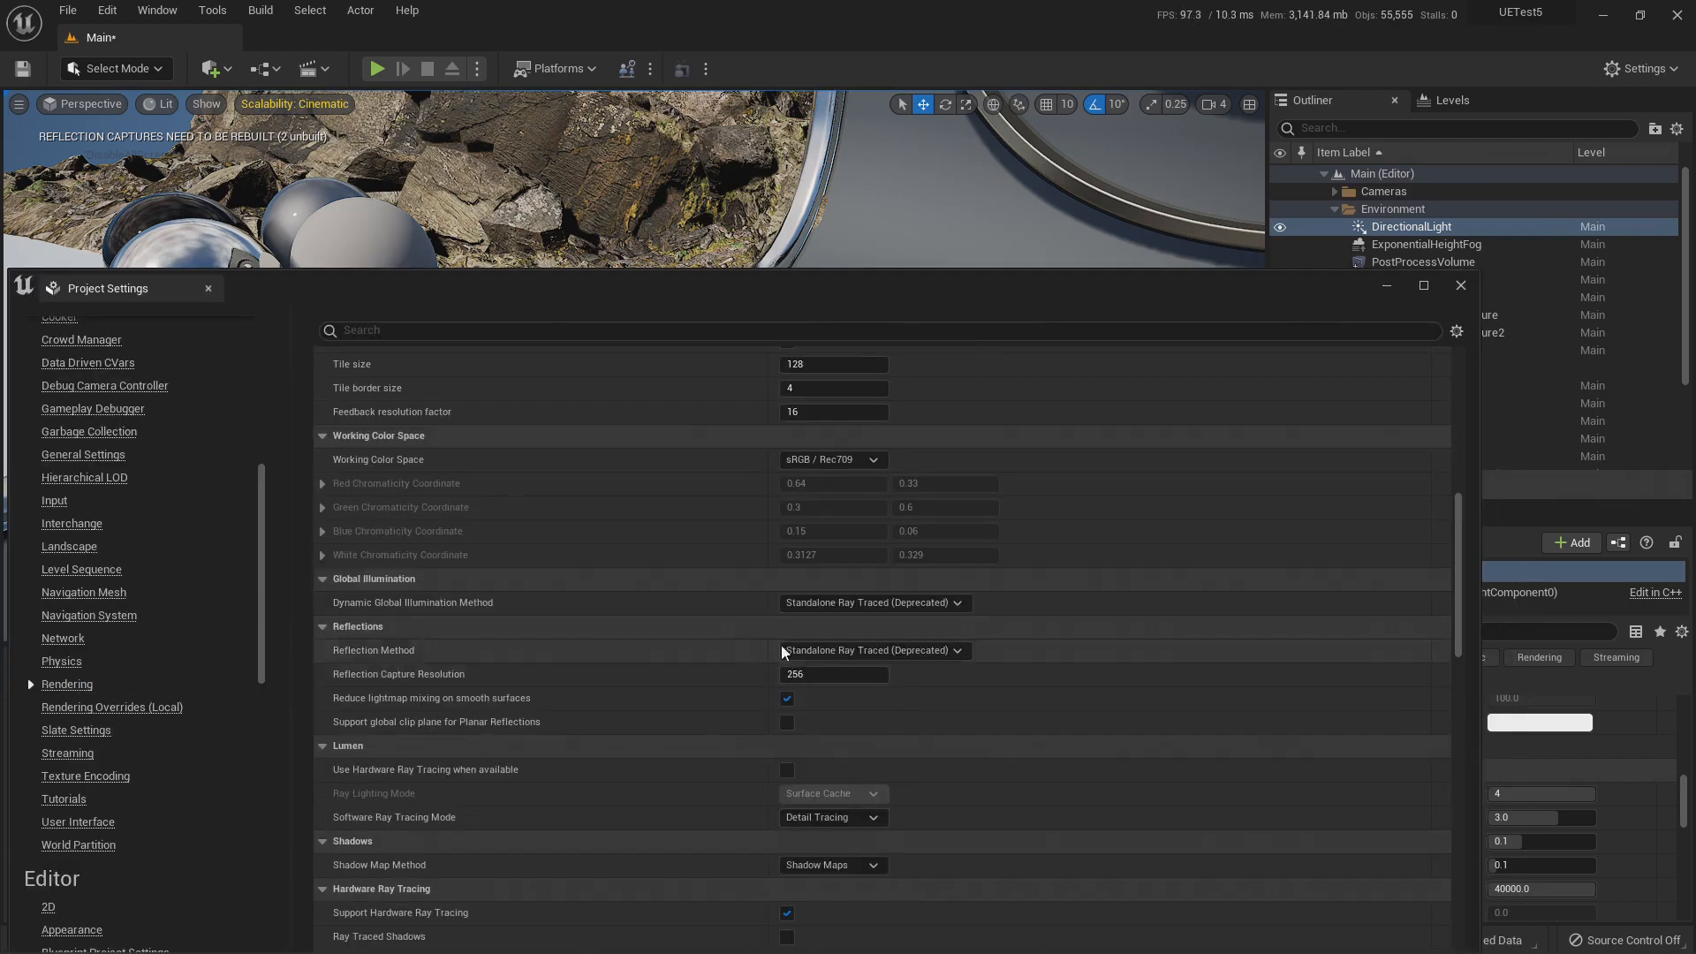
scroll(750, 645, down, 4)
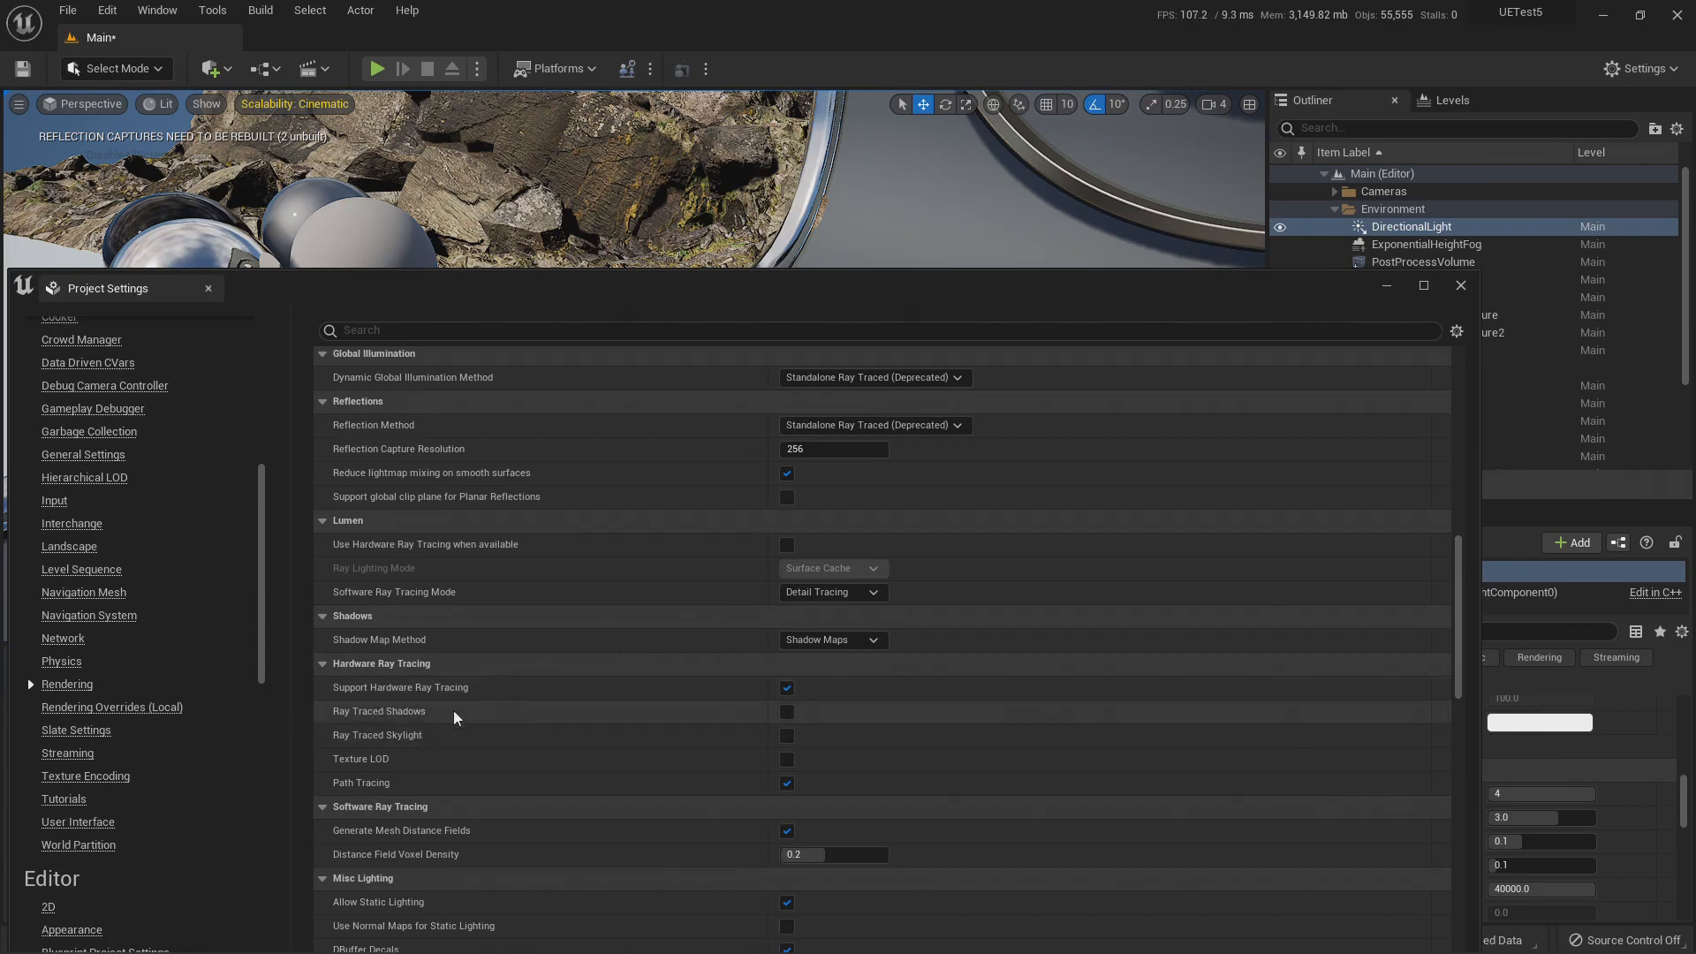
drag(839, 292, 1423, 316)
drag(1153, 315, 640, 644)
scroll(750, 780, down, 3)
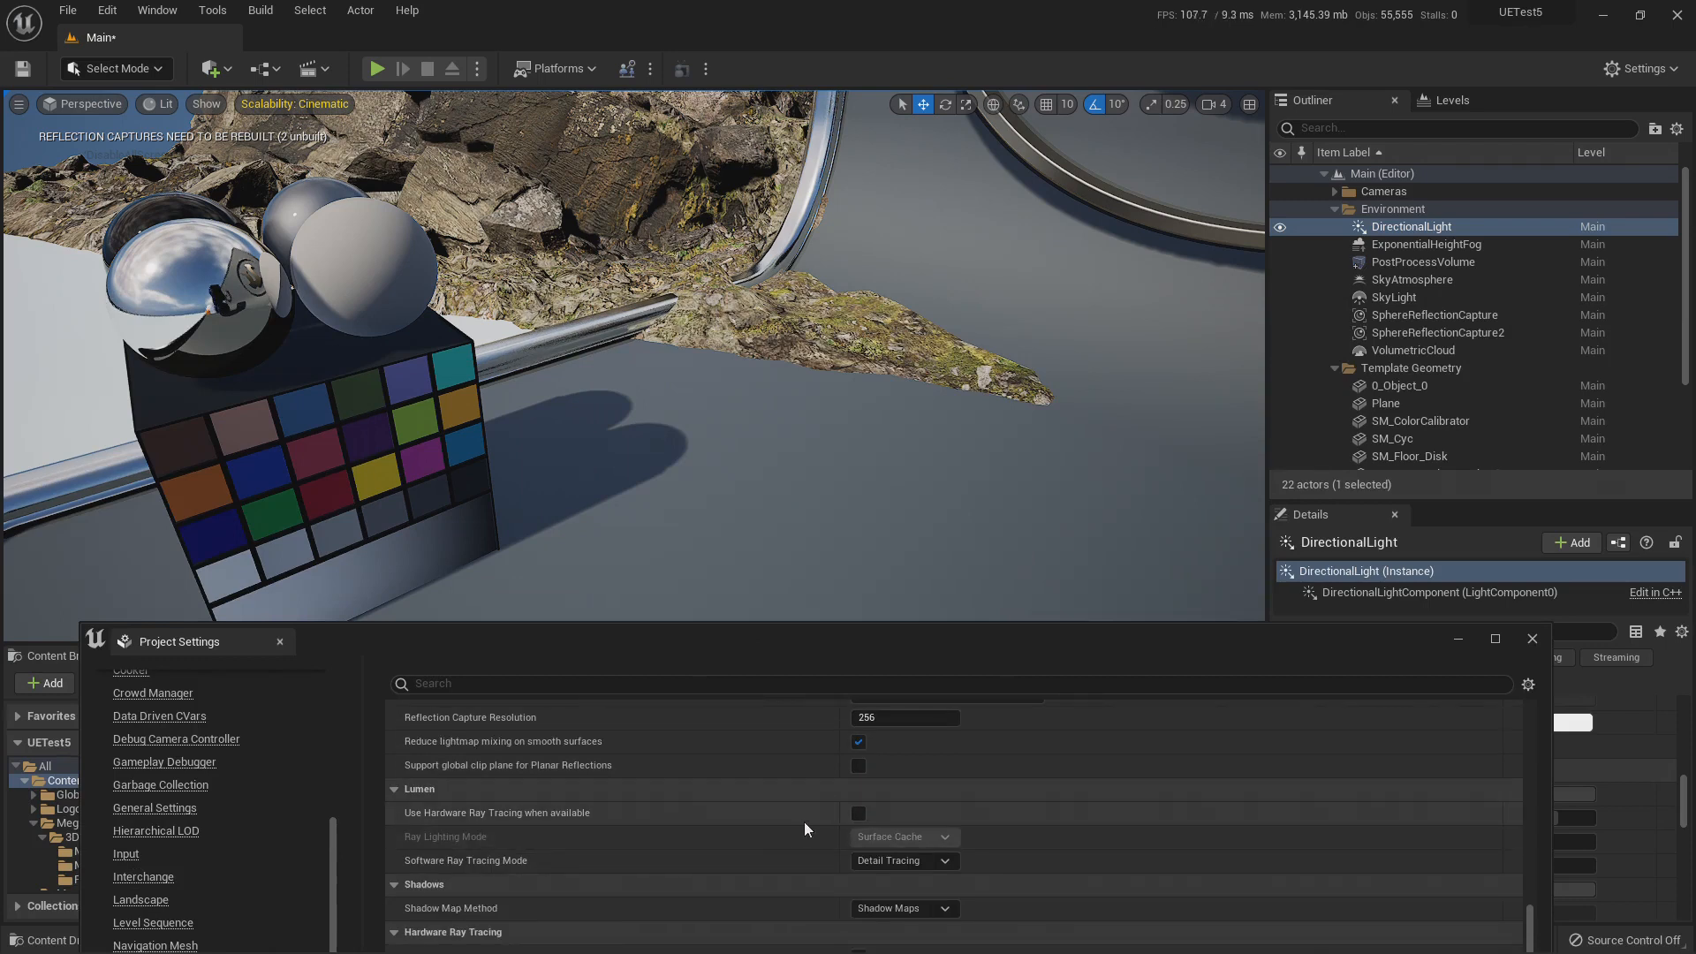
scroll(812, 820, down, 4)
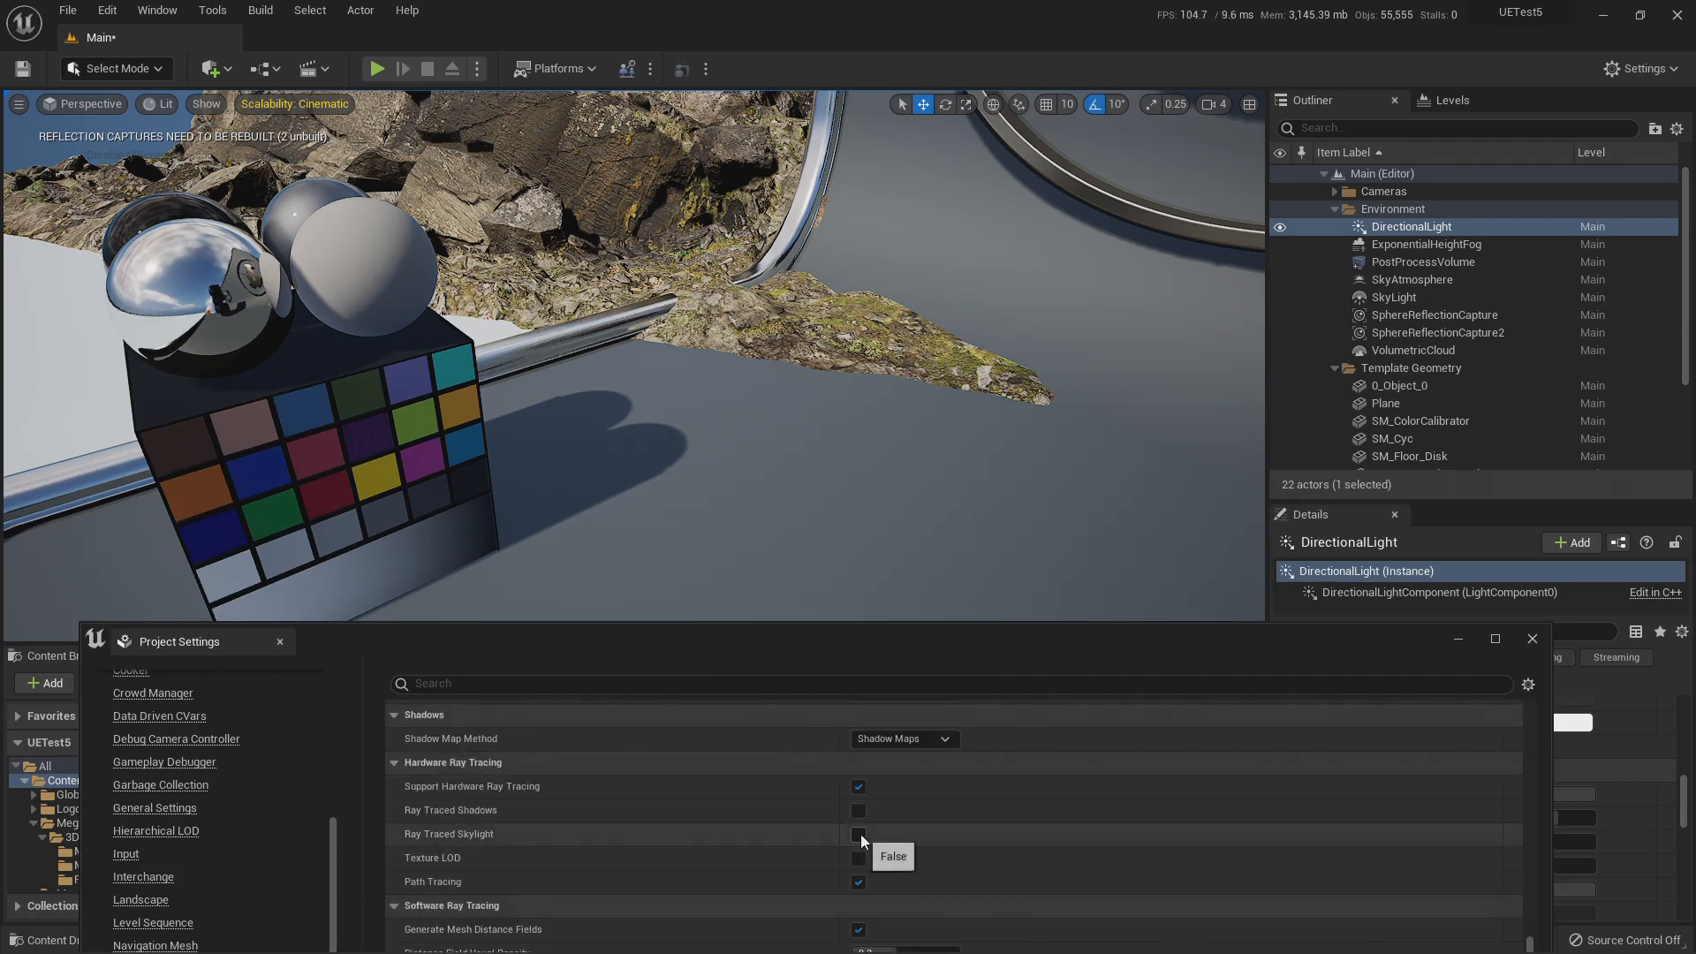
click(864, 812)
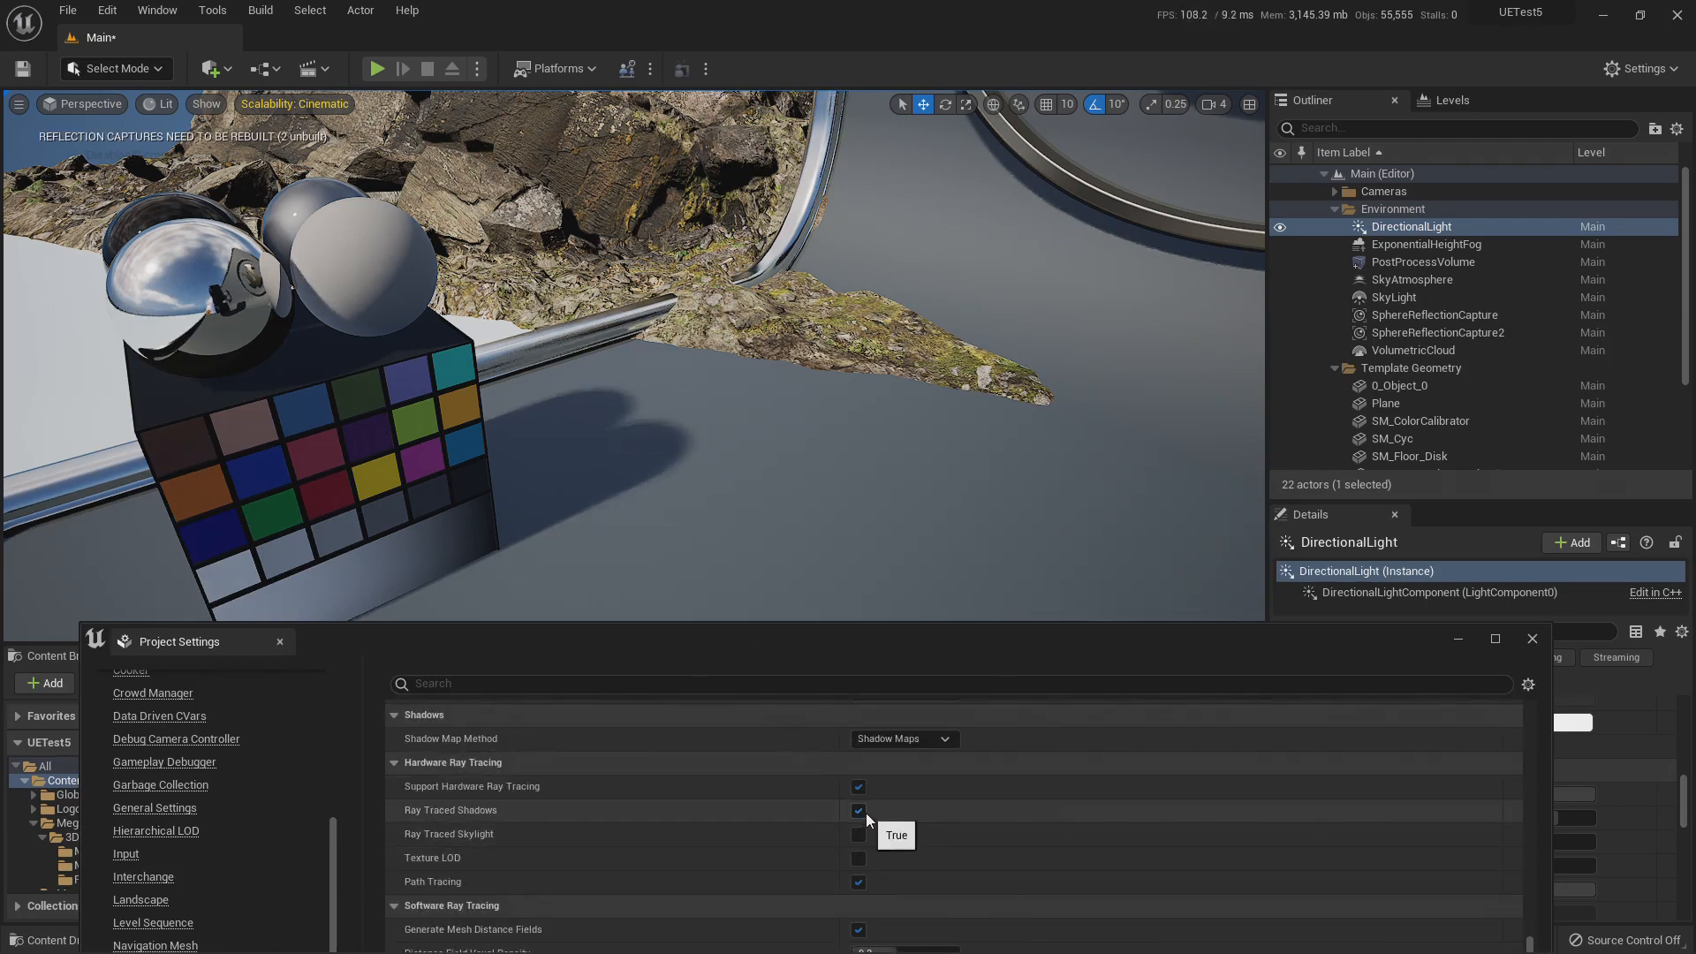
mouse_move(634, 354)
right_down()
mouse_move(707, 340)
mouse_move(715, 389)
mouse_move(635, 371)
right_up()
Try 0 for the directional light's Num Dynamic Shadow Cascades and set it to 2.
scroll(1449, 398, down, 1)
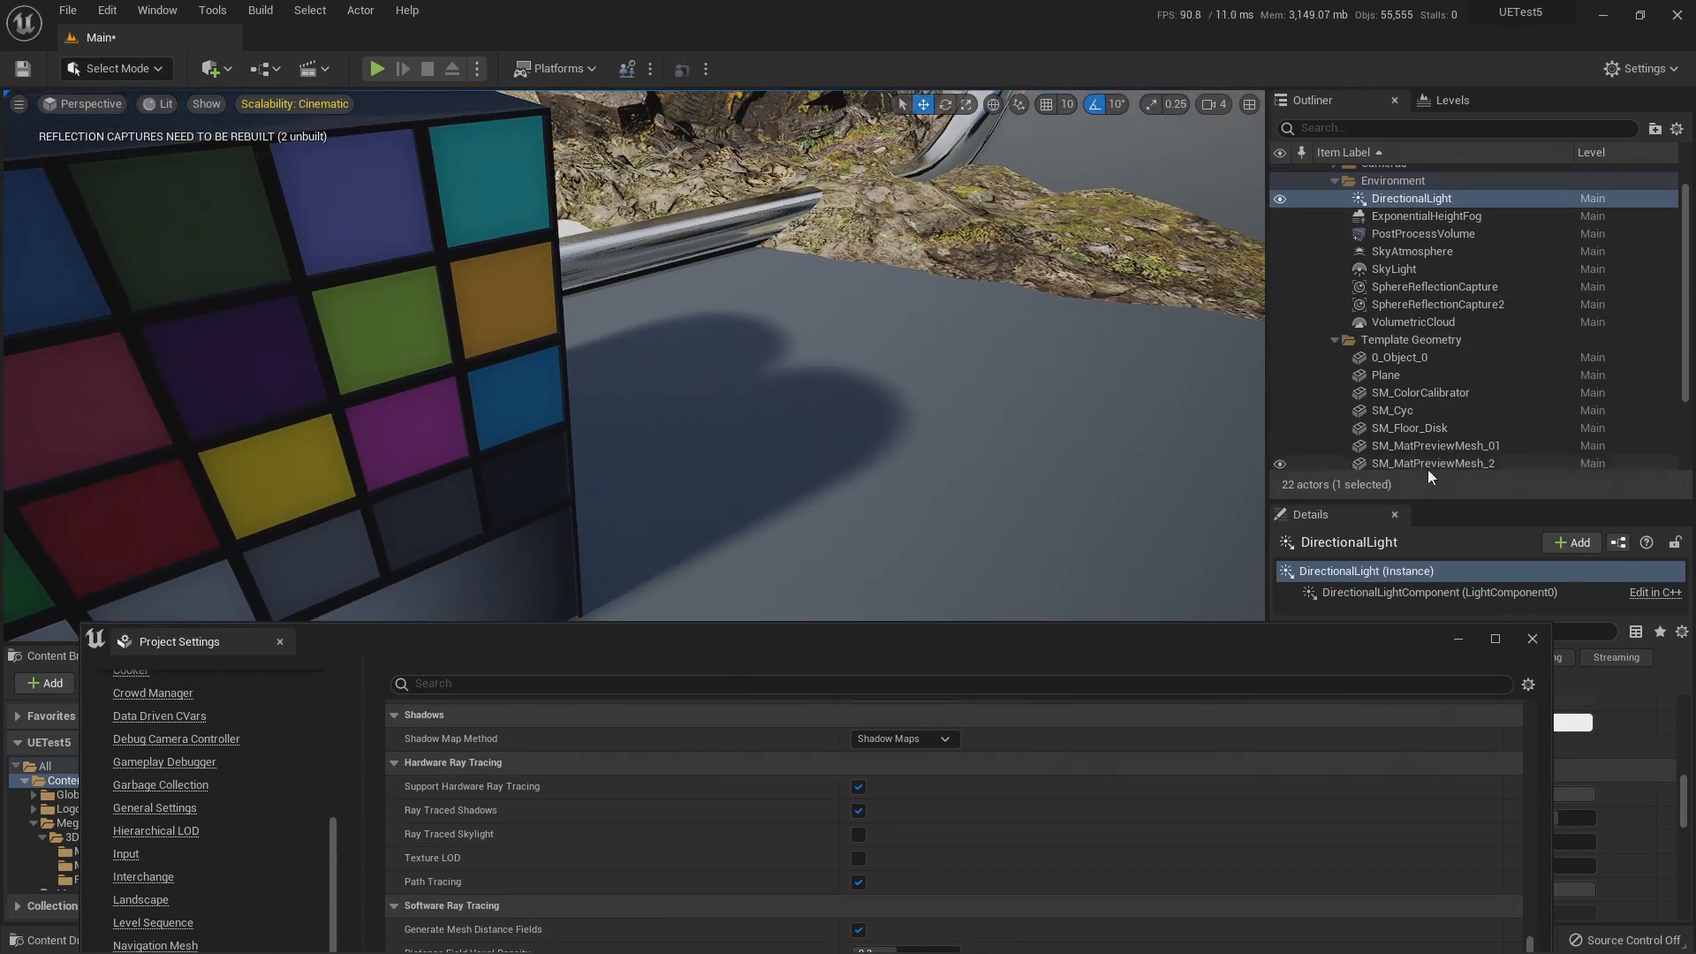
drag(1371, 661, 957, 689)
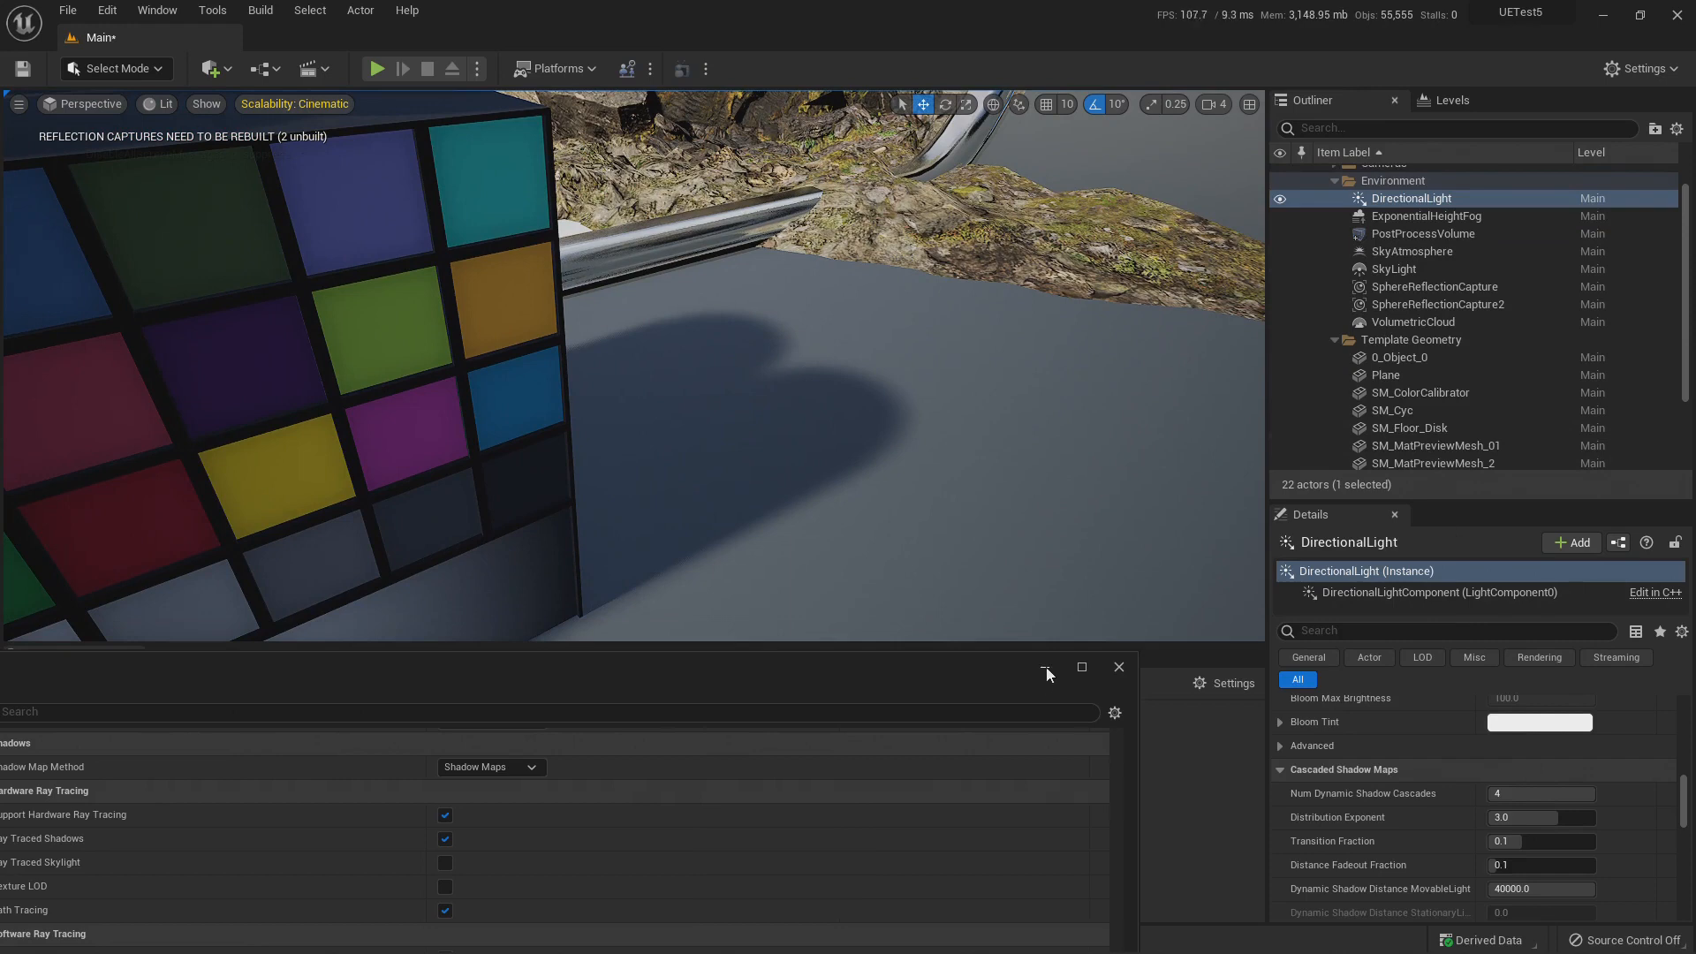
scroll(1428, 733, down, 10)
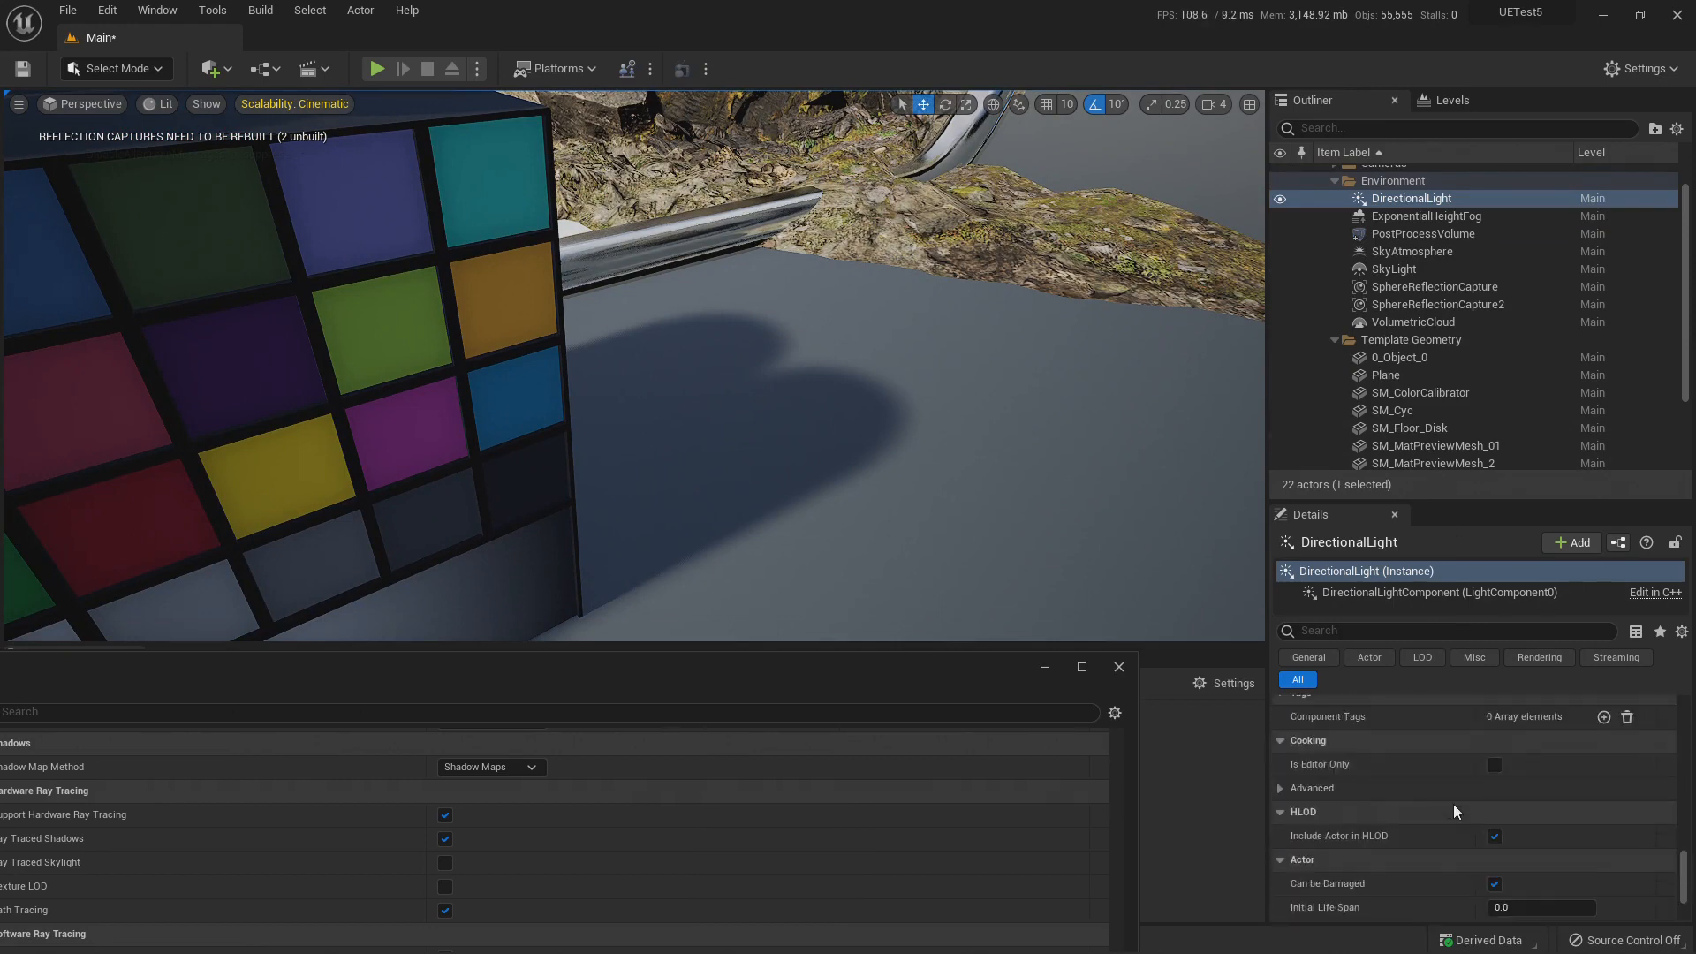
scroll(1452, 804, up, 10)
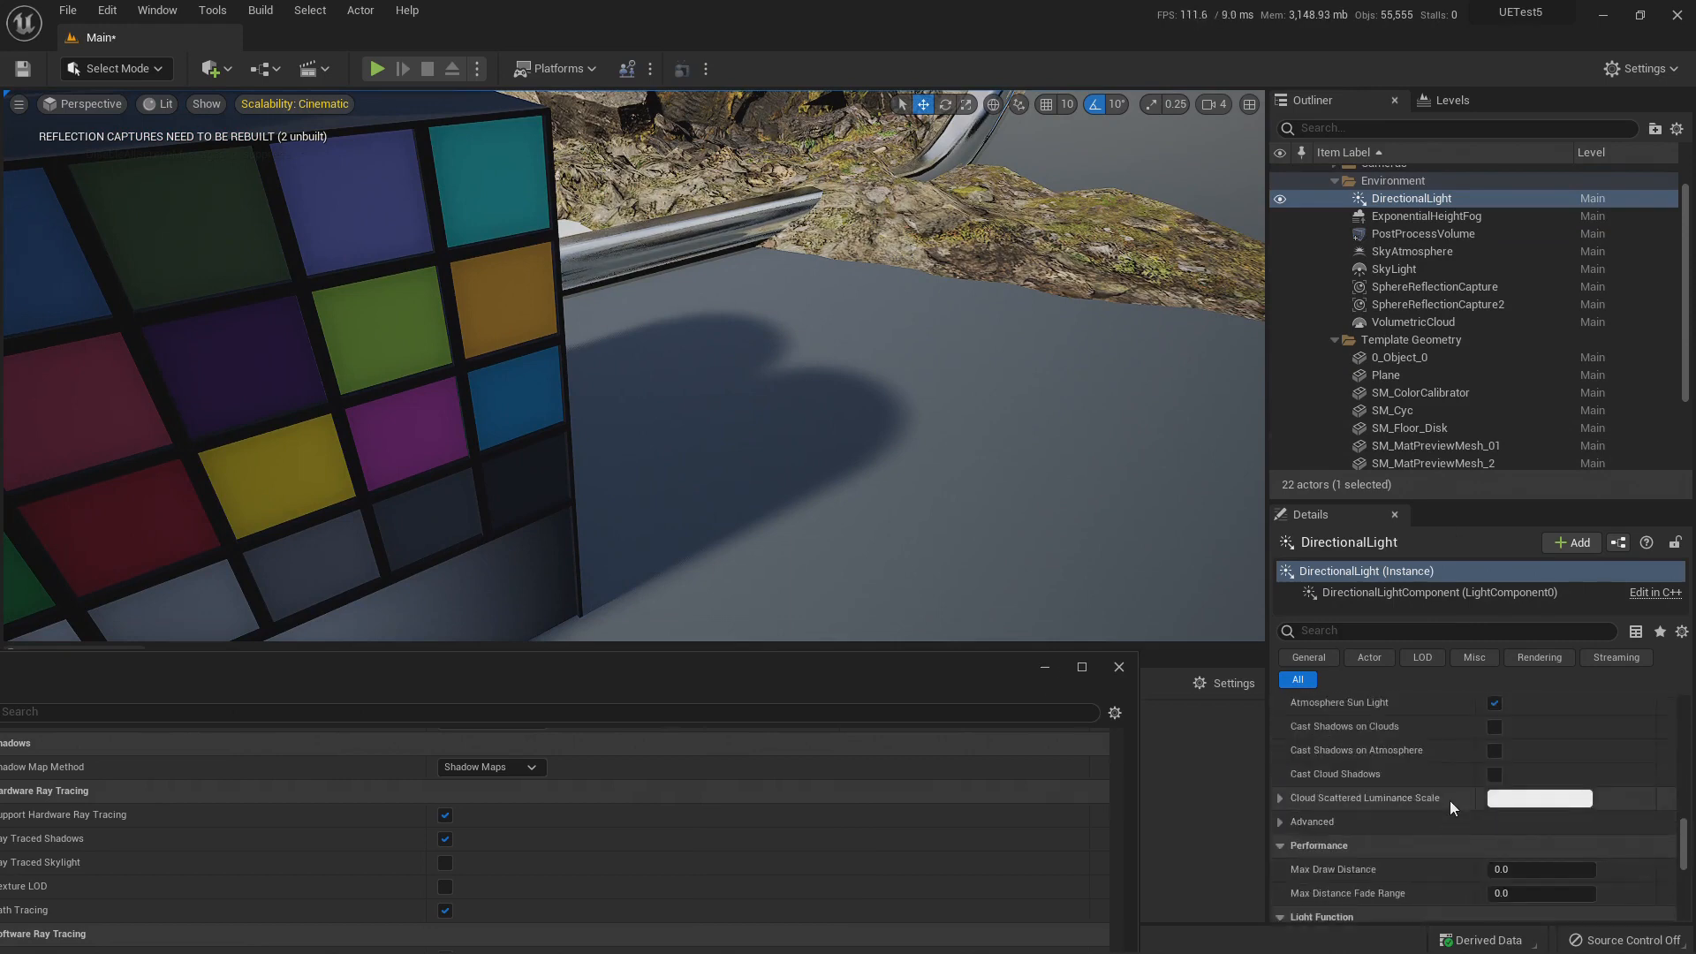
scroll(1461, 797, up, 5)
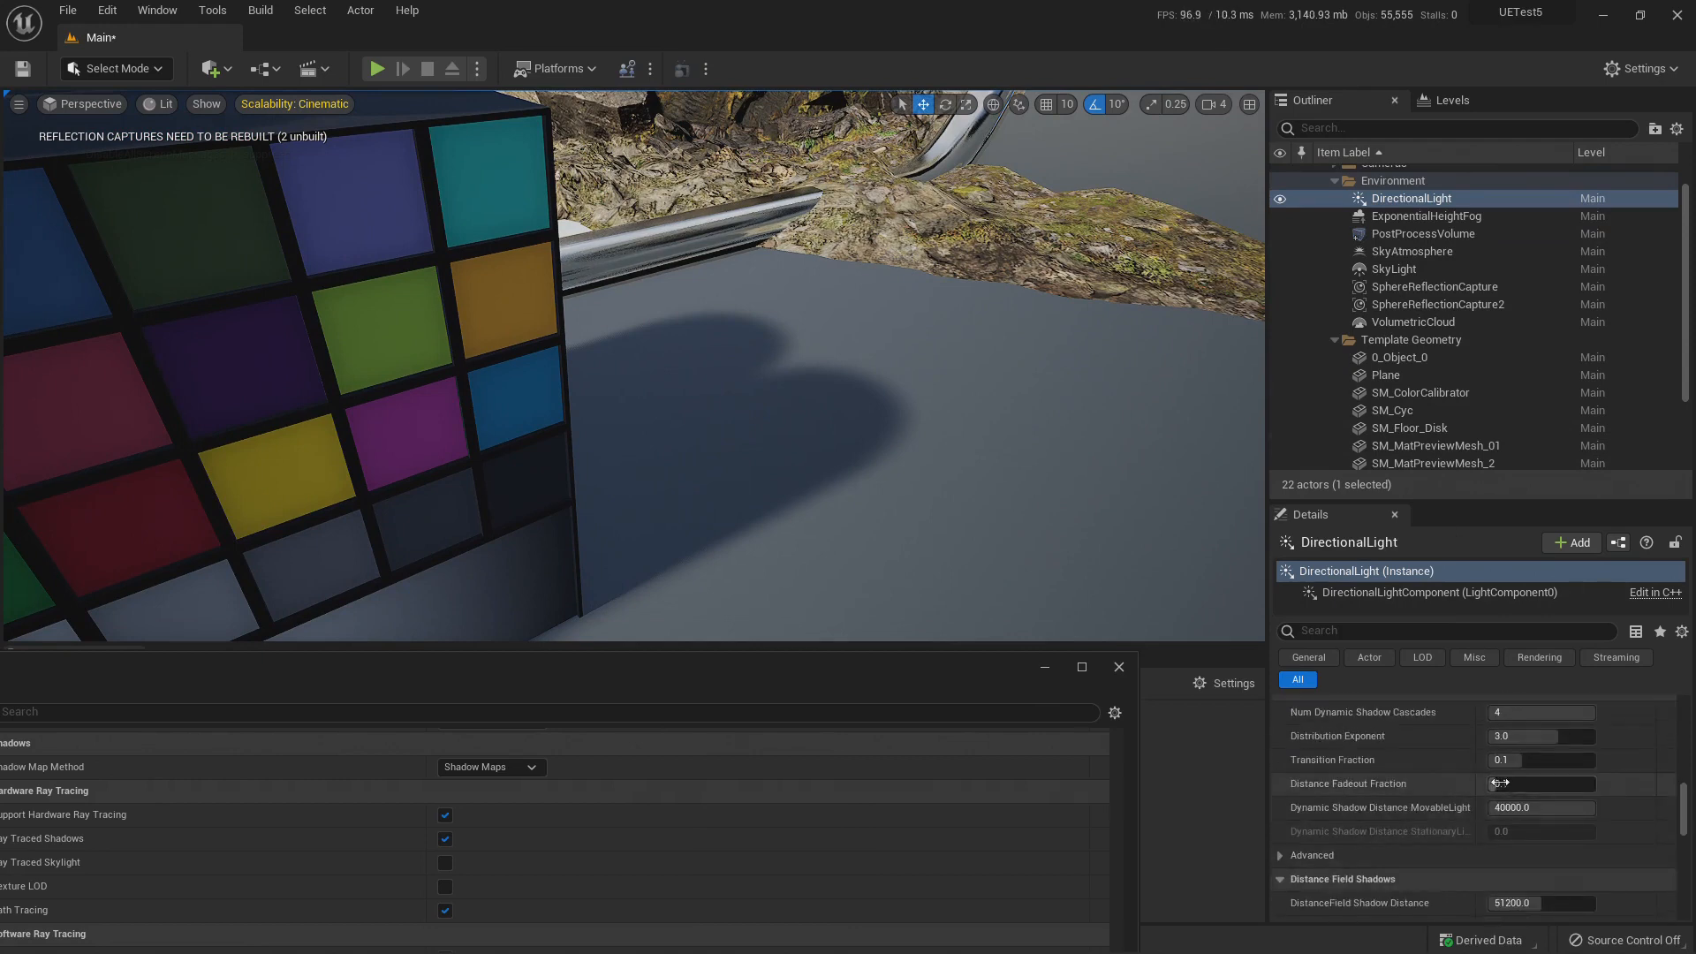
click(1546, 769)
text(0)
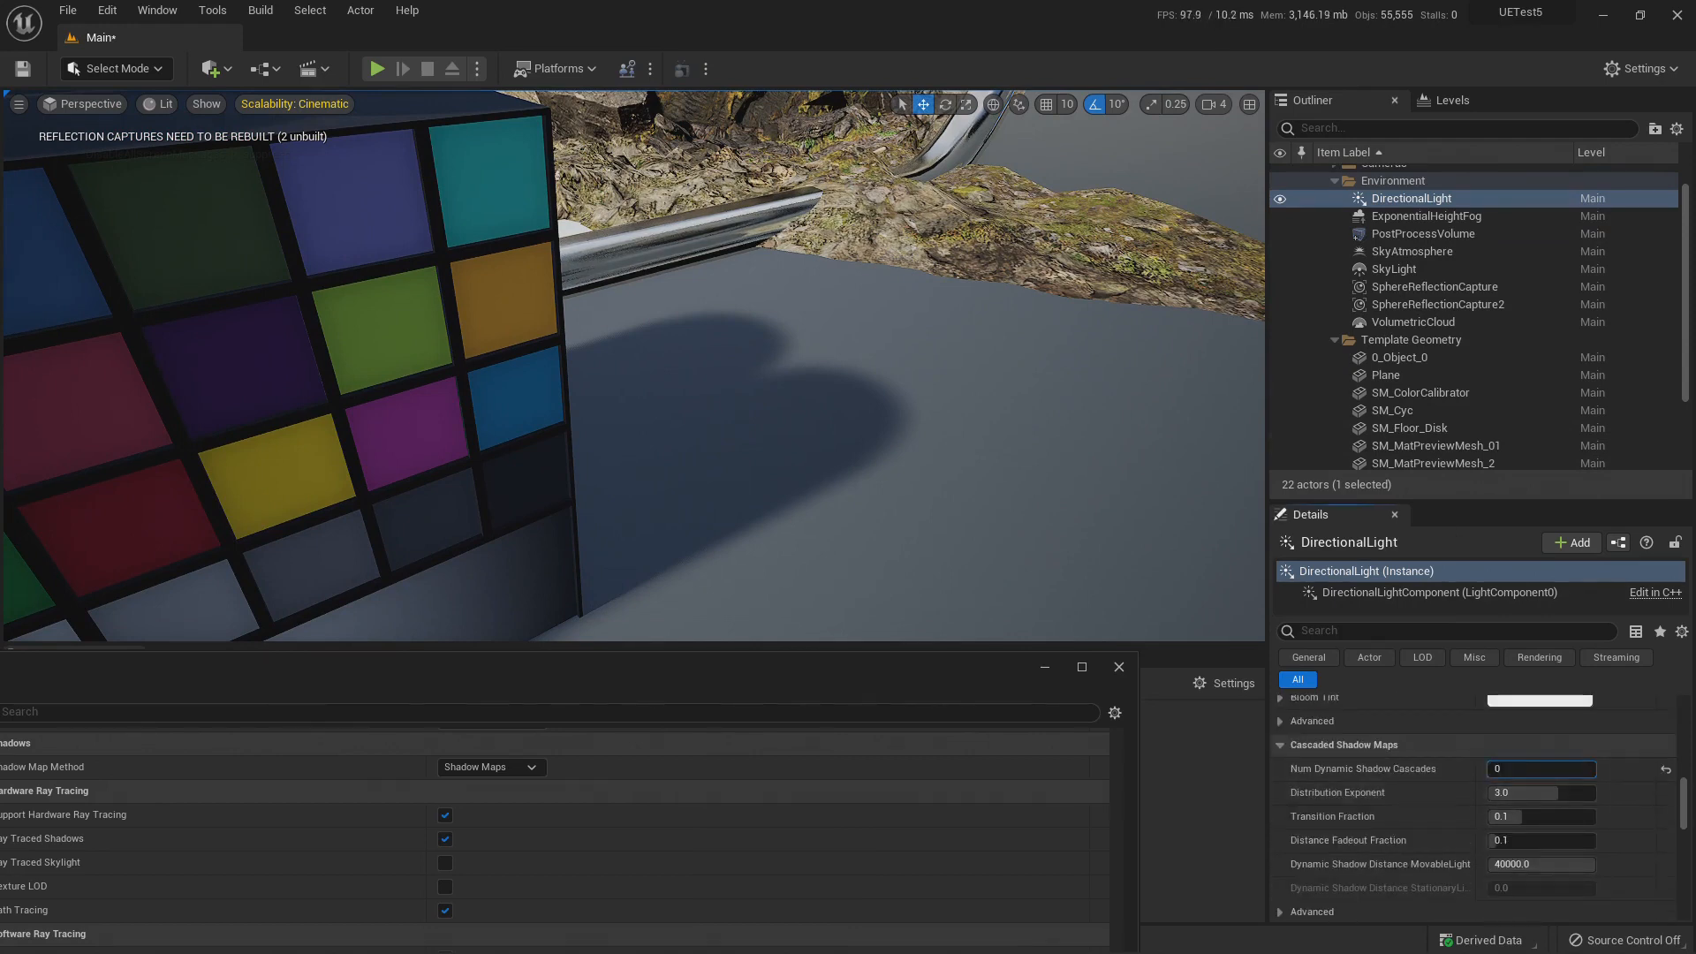
text(2)
key(Return)
Enable Ray Traced Skylight in the project's Hardware Ray Tracing settings.
mouse_move(795, 502)
right_down()
mouse_move(786, 565)
mouse_move(769, 504)
right_up()
key(w)
key(s)
drag(732, 672, 1190, 269)
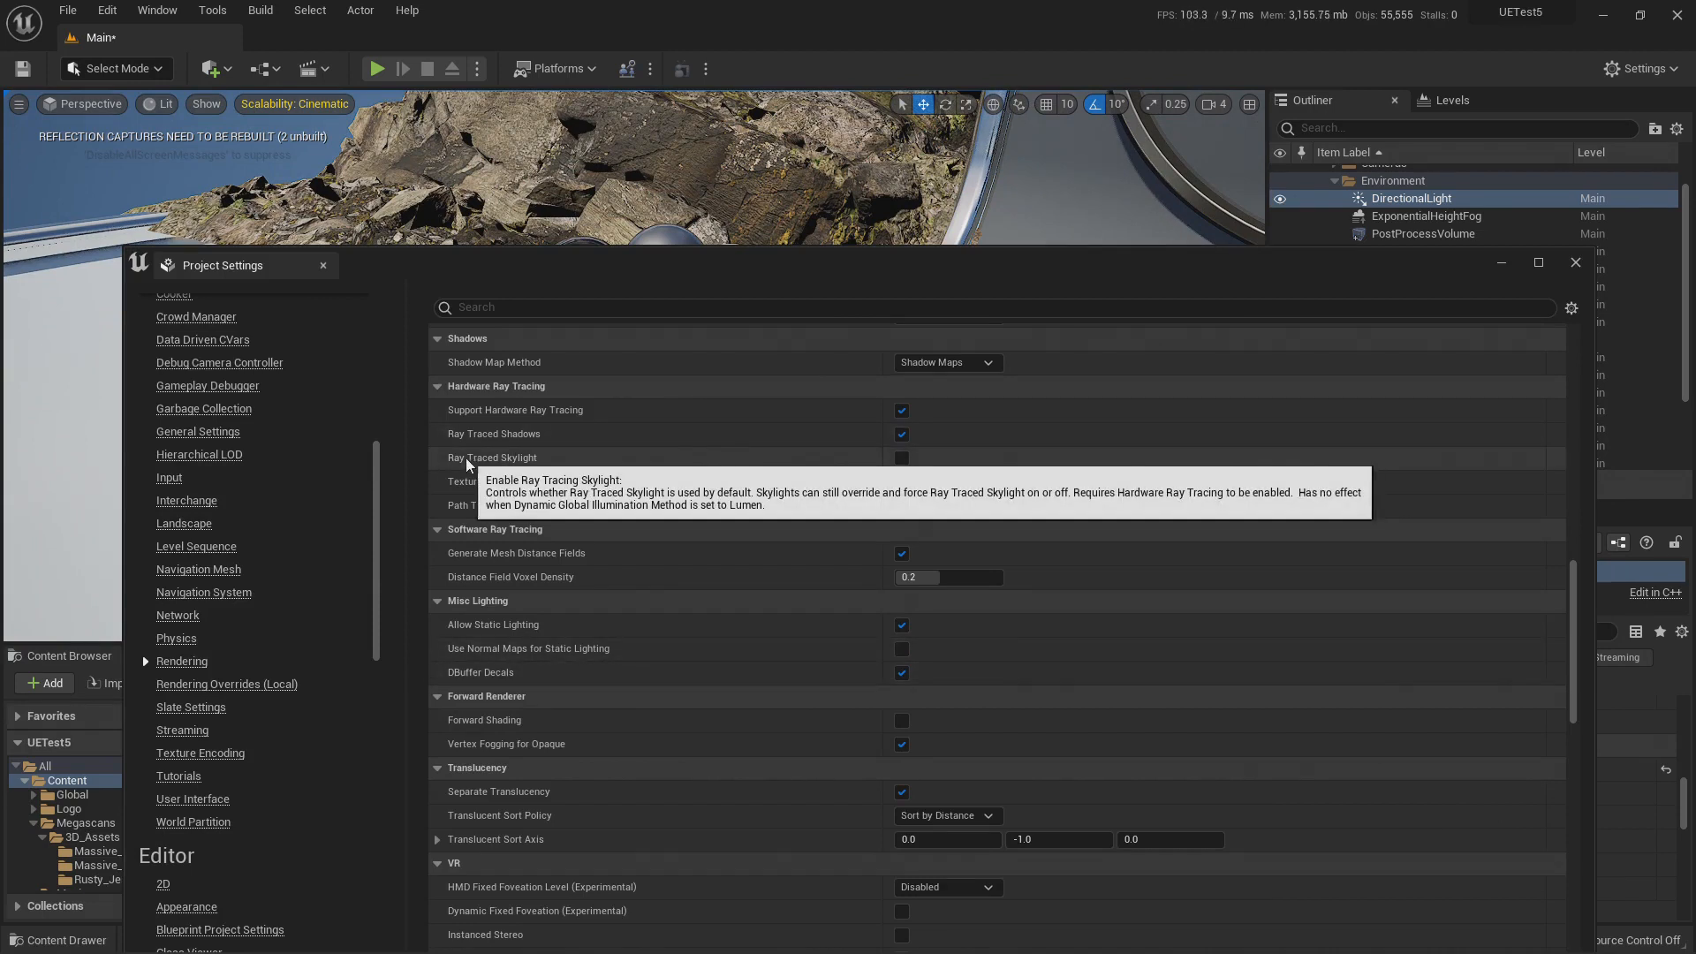
click(902, 458)
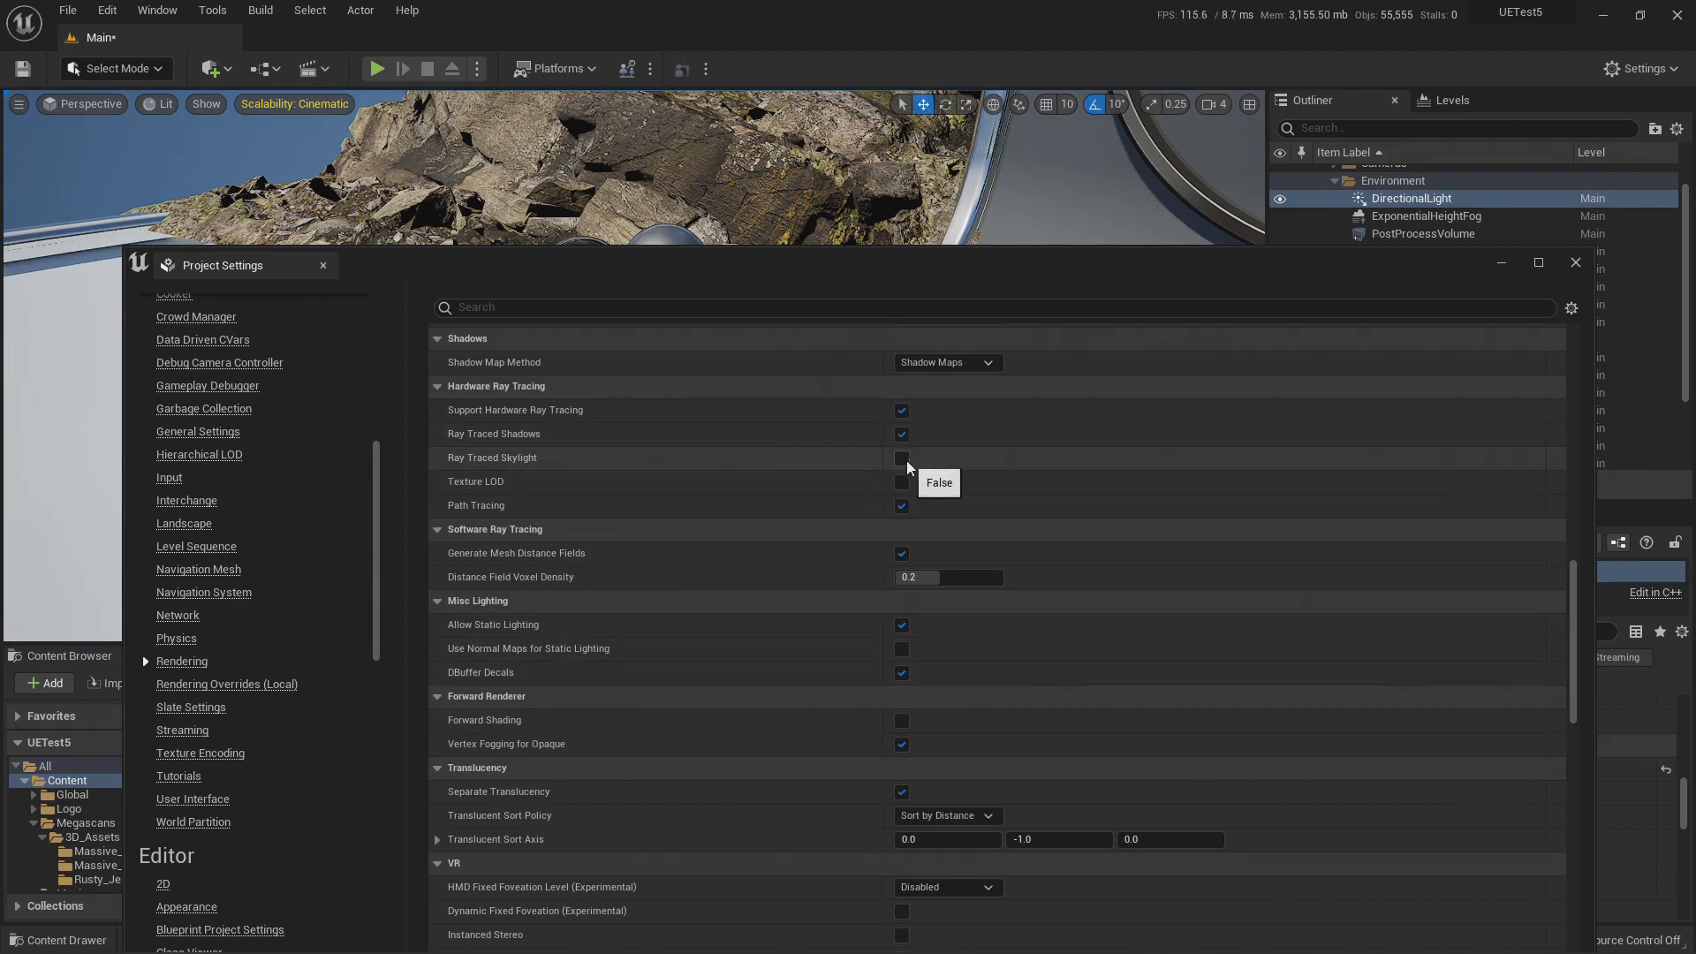
drag(1082, 292, 867, 826)
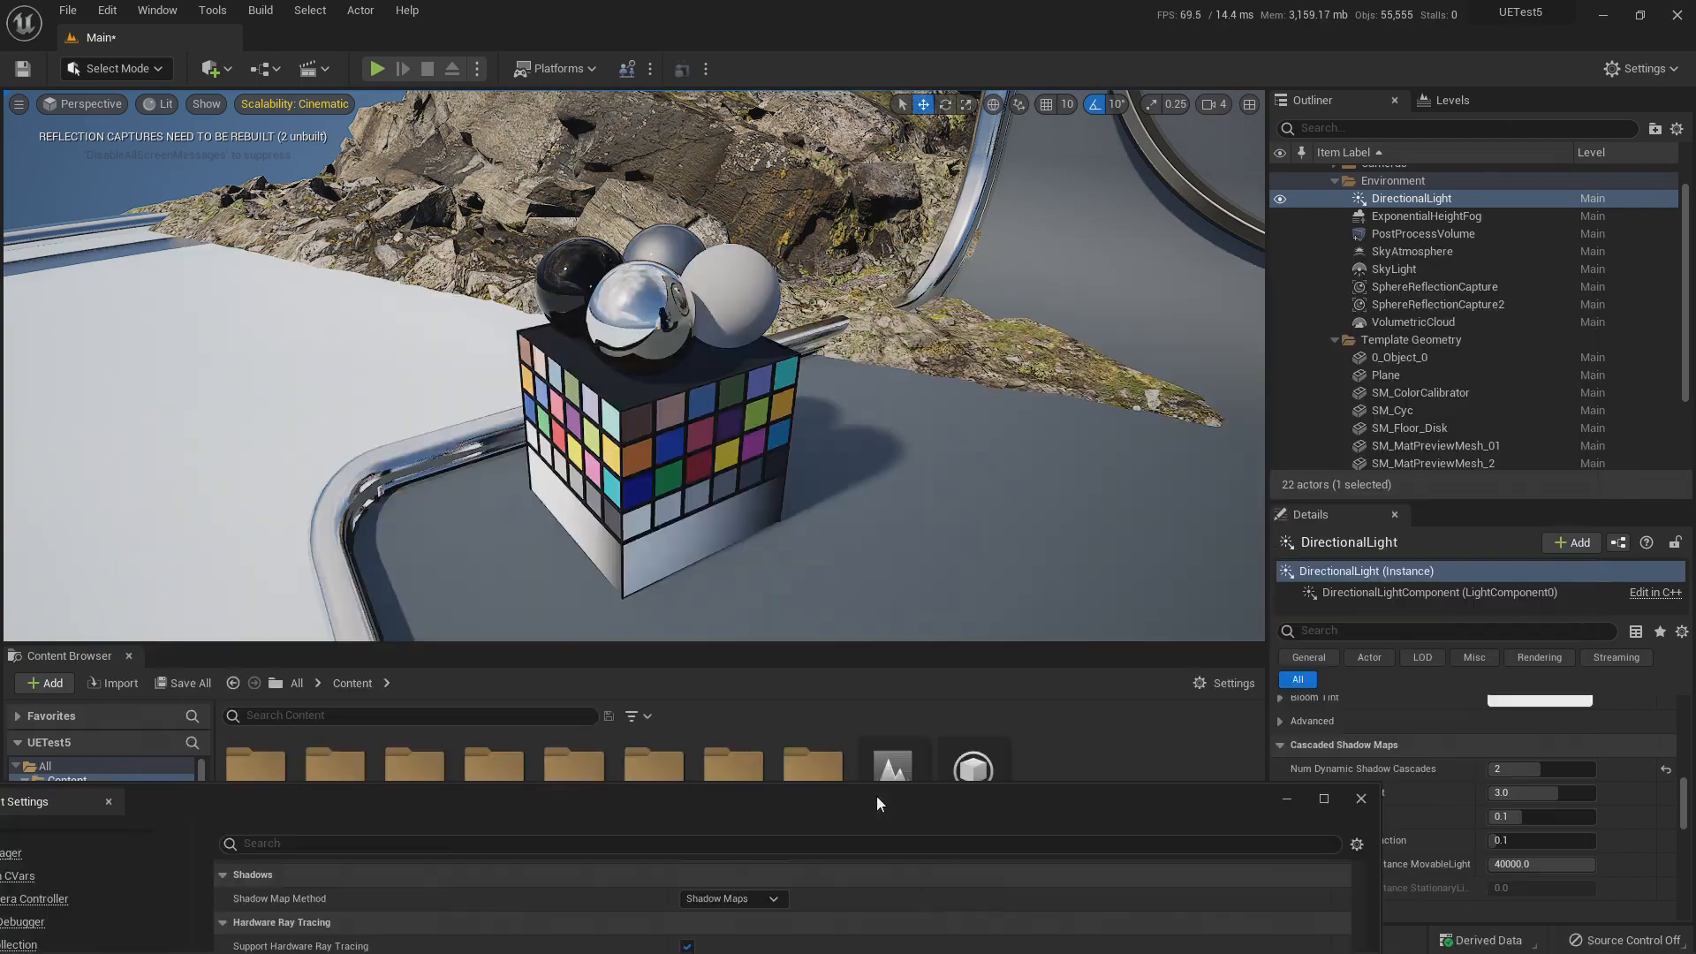
Inspect the ray traced skylight's effect from the color calibrator across to the CG PRO logo and the rocks behind.
right_drag(634, 365, 751, 342)
key(w)
key(d)
key(e)
key(s)
key(Escape)
key(s)
key(w)
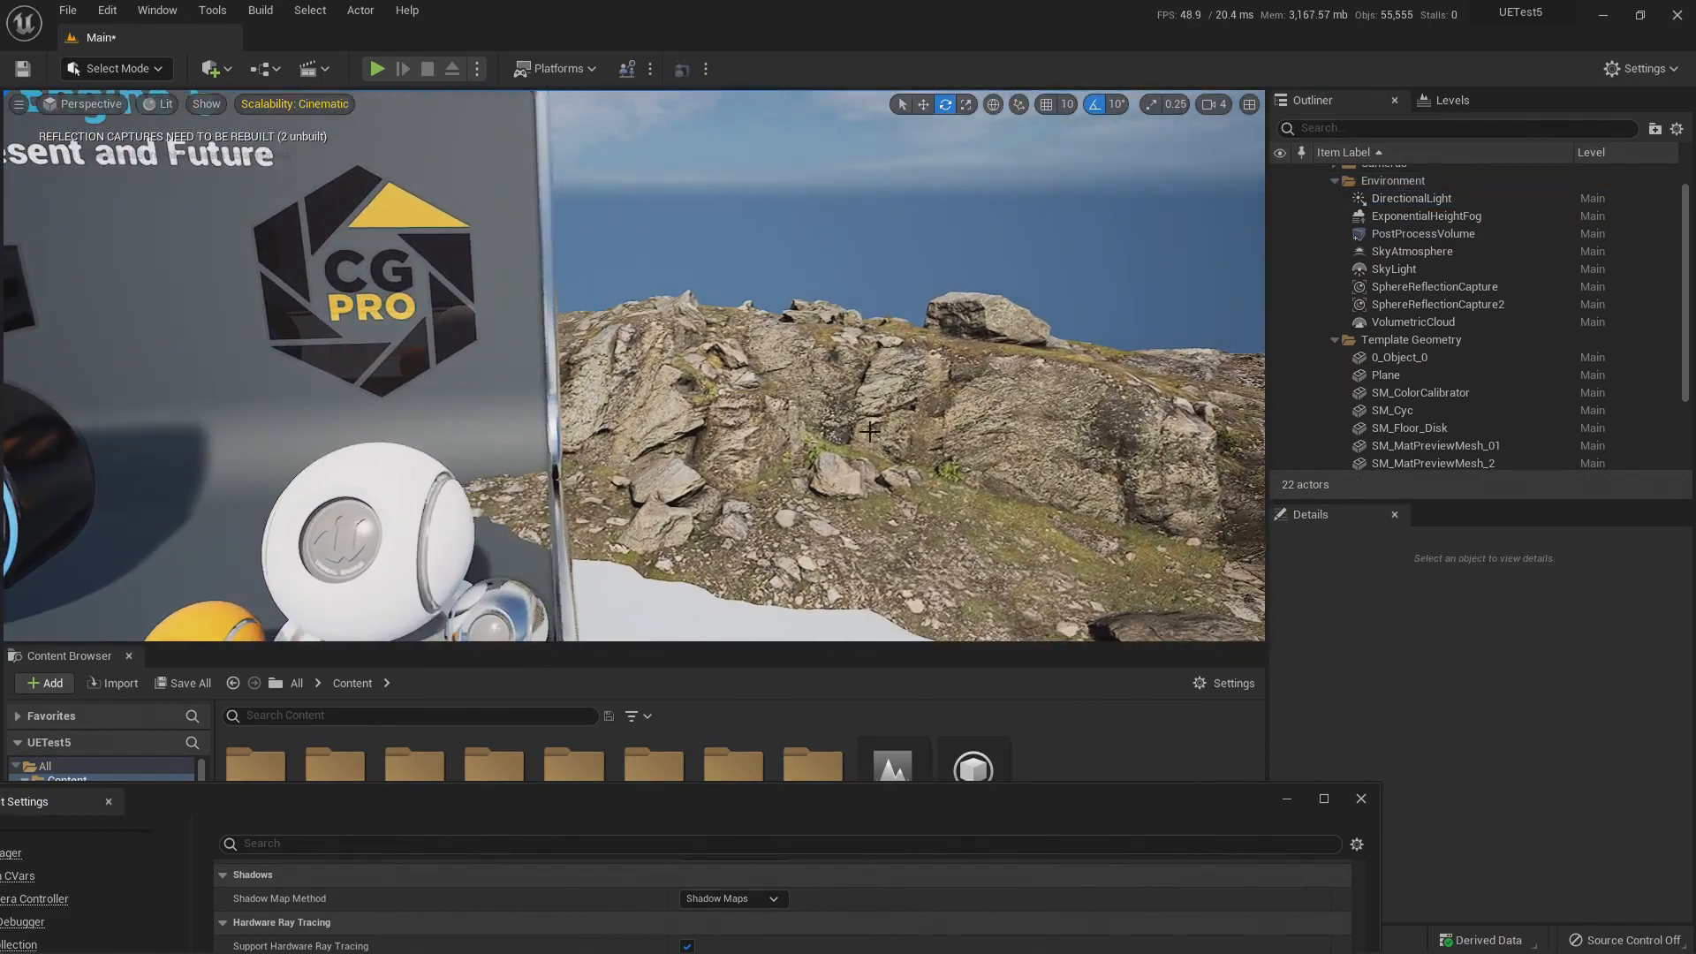
Duplicate the Massive Tundra rock formation beside the backdrop into six overlapping copies and inspect the dense rocks.
click(872, 450)
right_drag(872, 450, 932, 463)
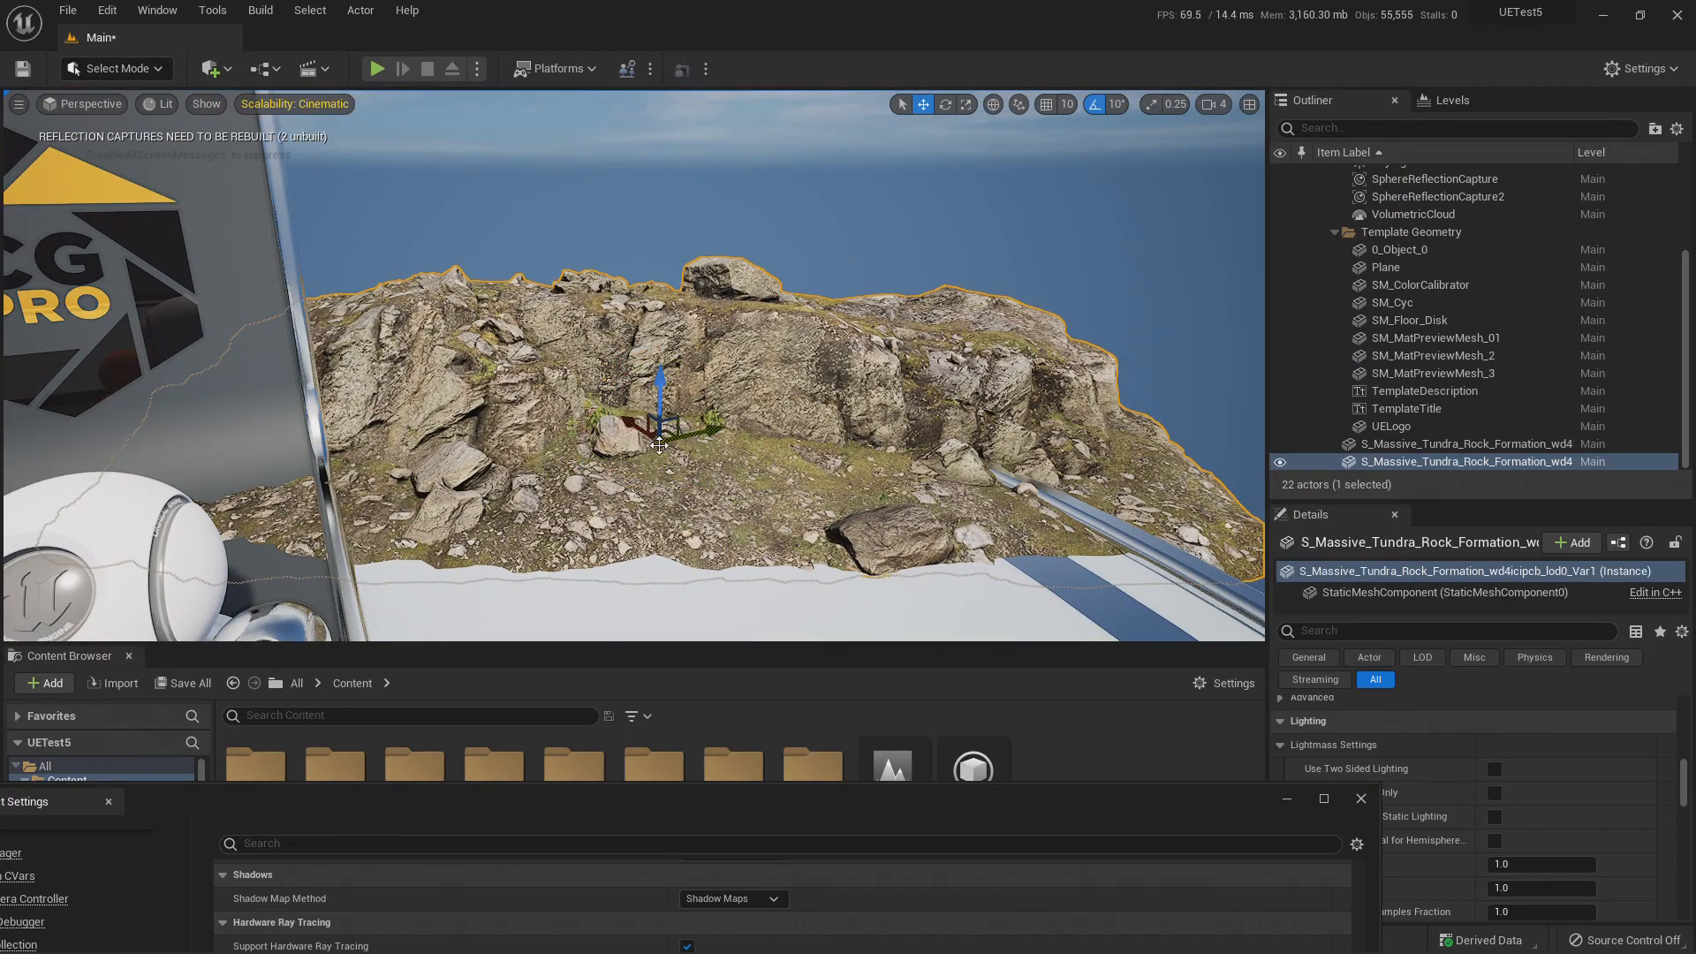
alt+drag(659, 444, 960, 460)
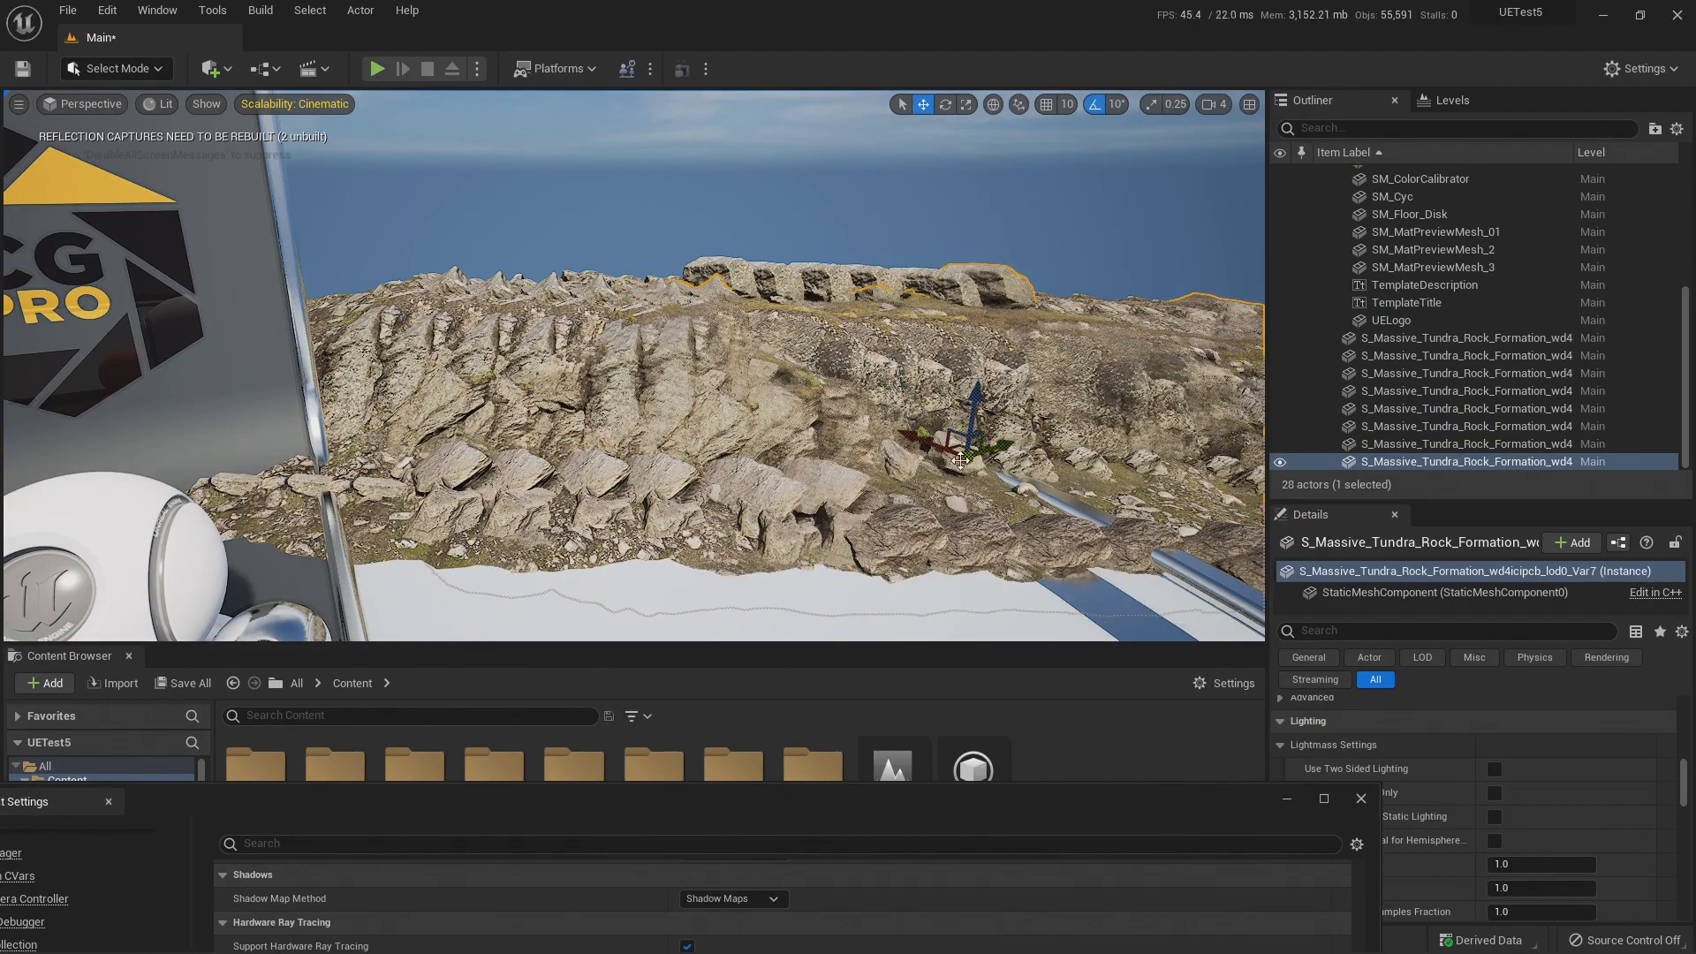
key(w)
right_drag(644, 320, 644, 320)
key(s)
right_drag(801, 365, 801, 366)
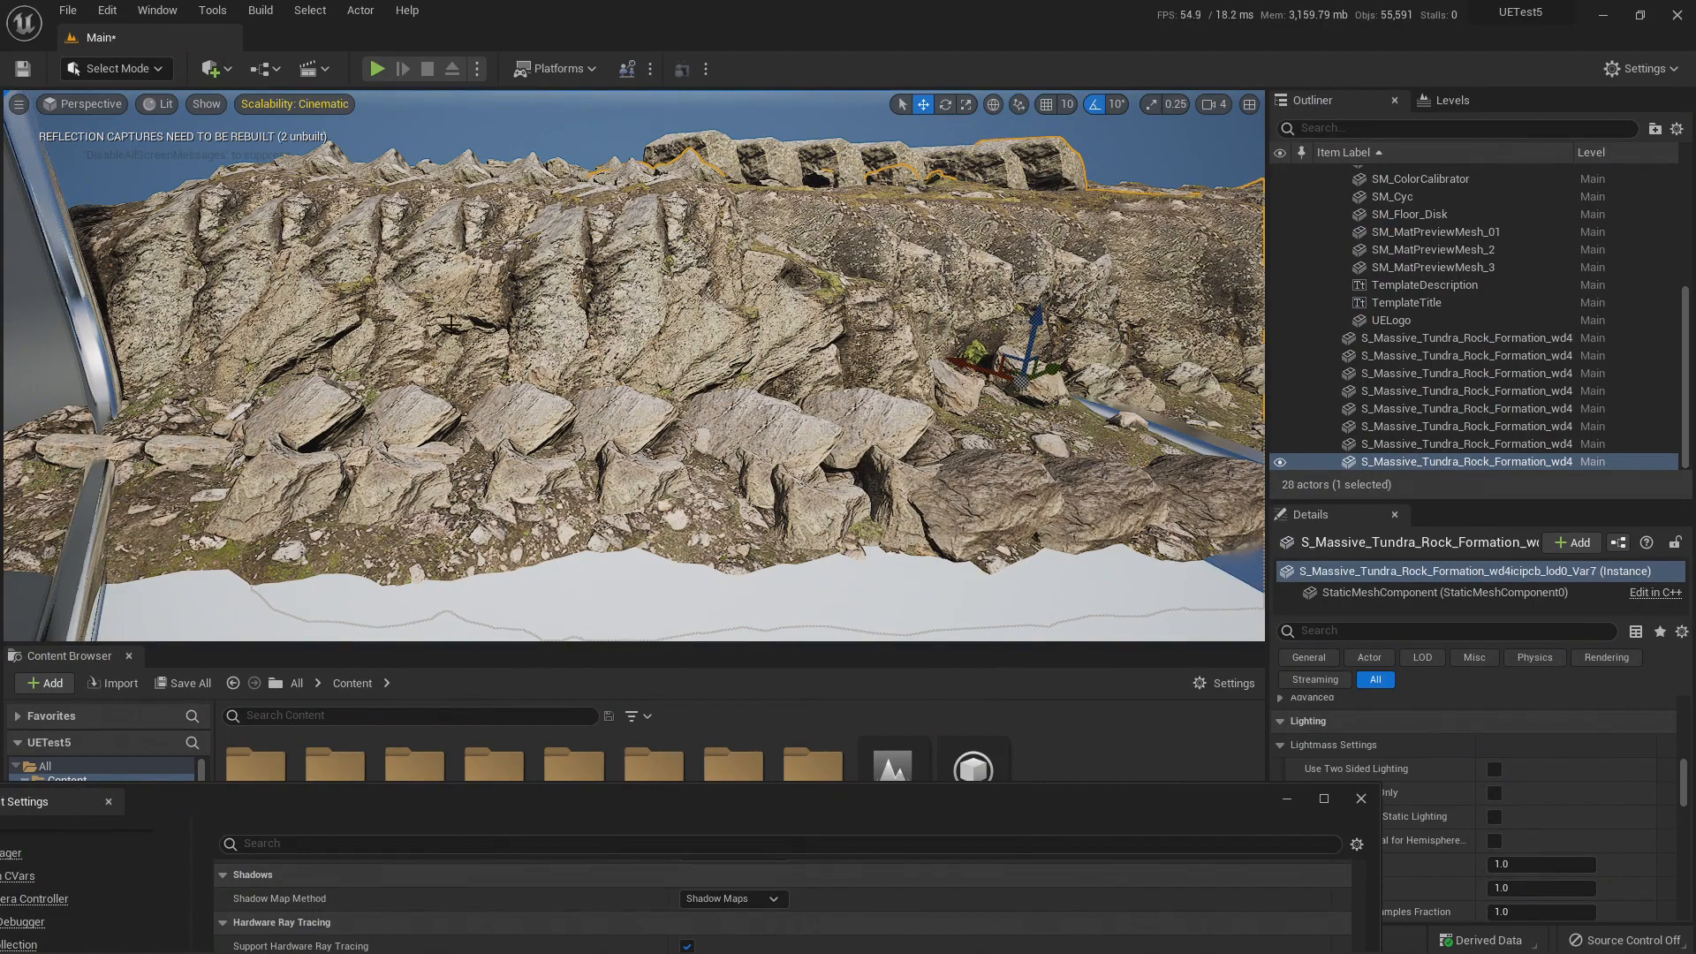
right_drag(851, 395, 866, 386)
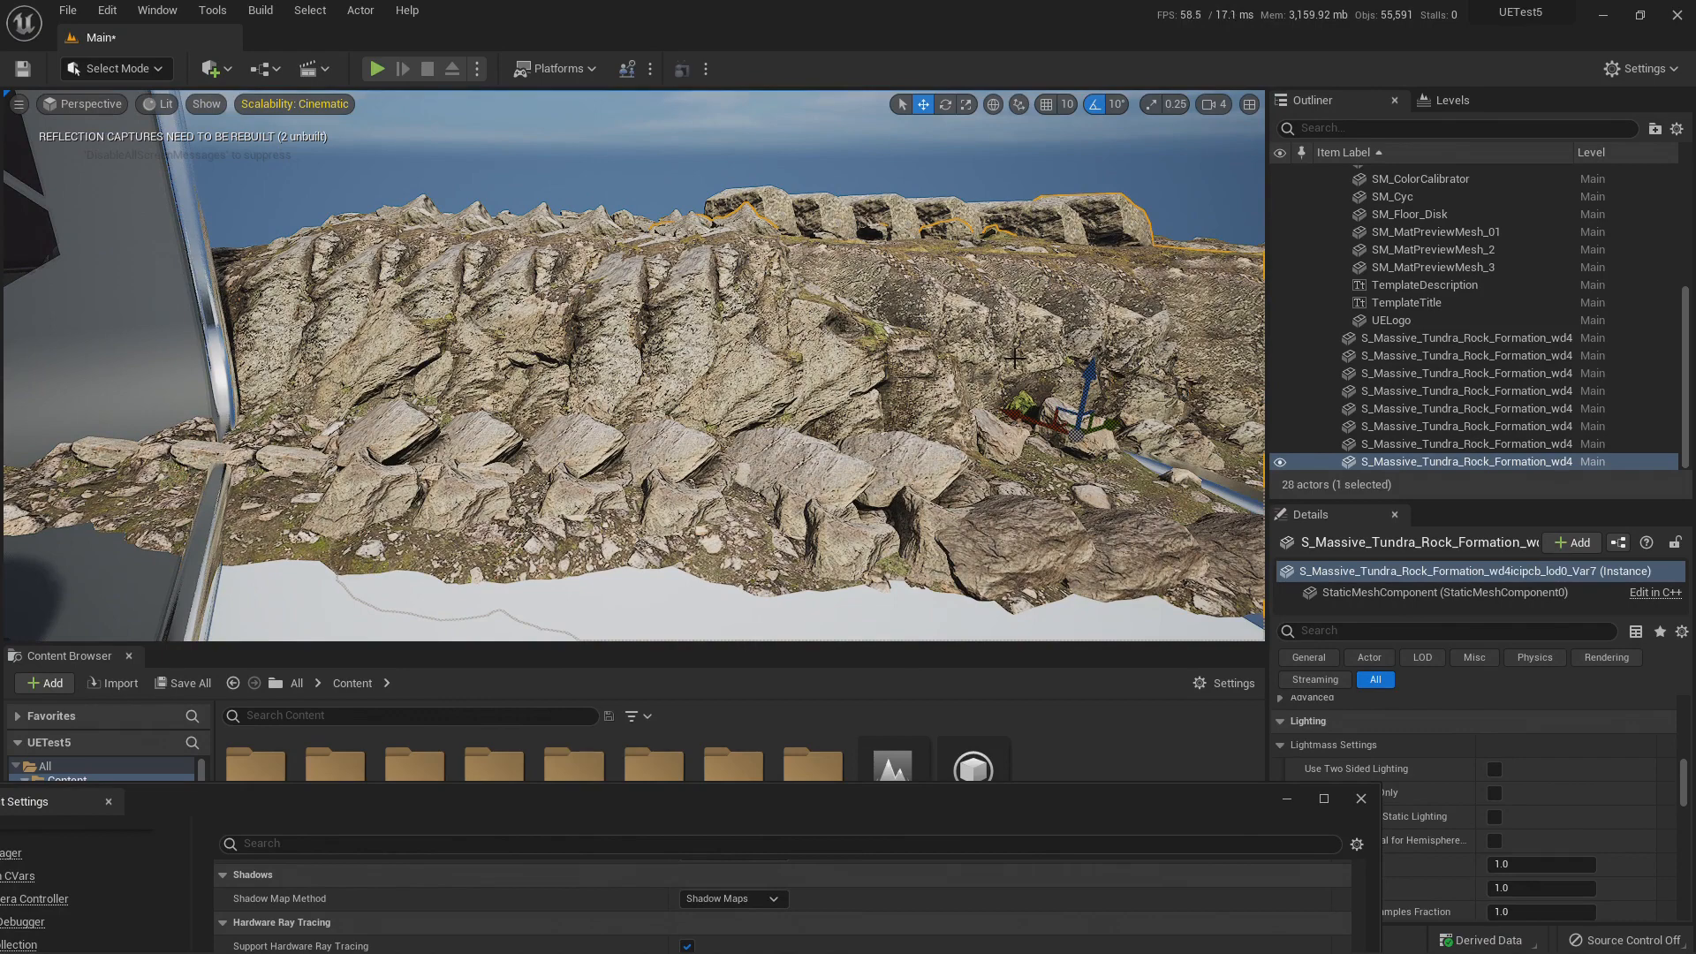
mouse_move(1091, 373)
mouse_down()
mouse_move(1095, 349)
mouse_move(1088, 373)
mouse_up()
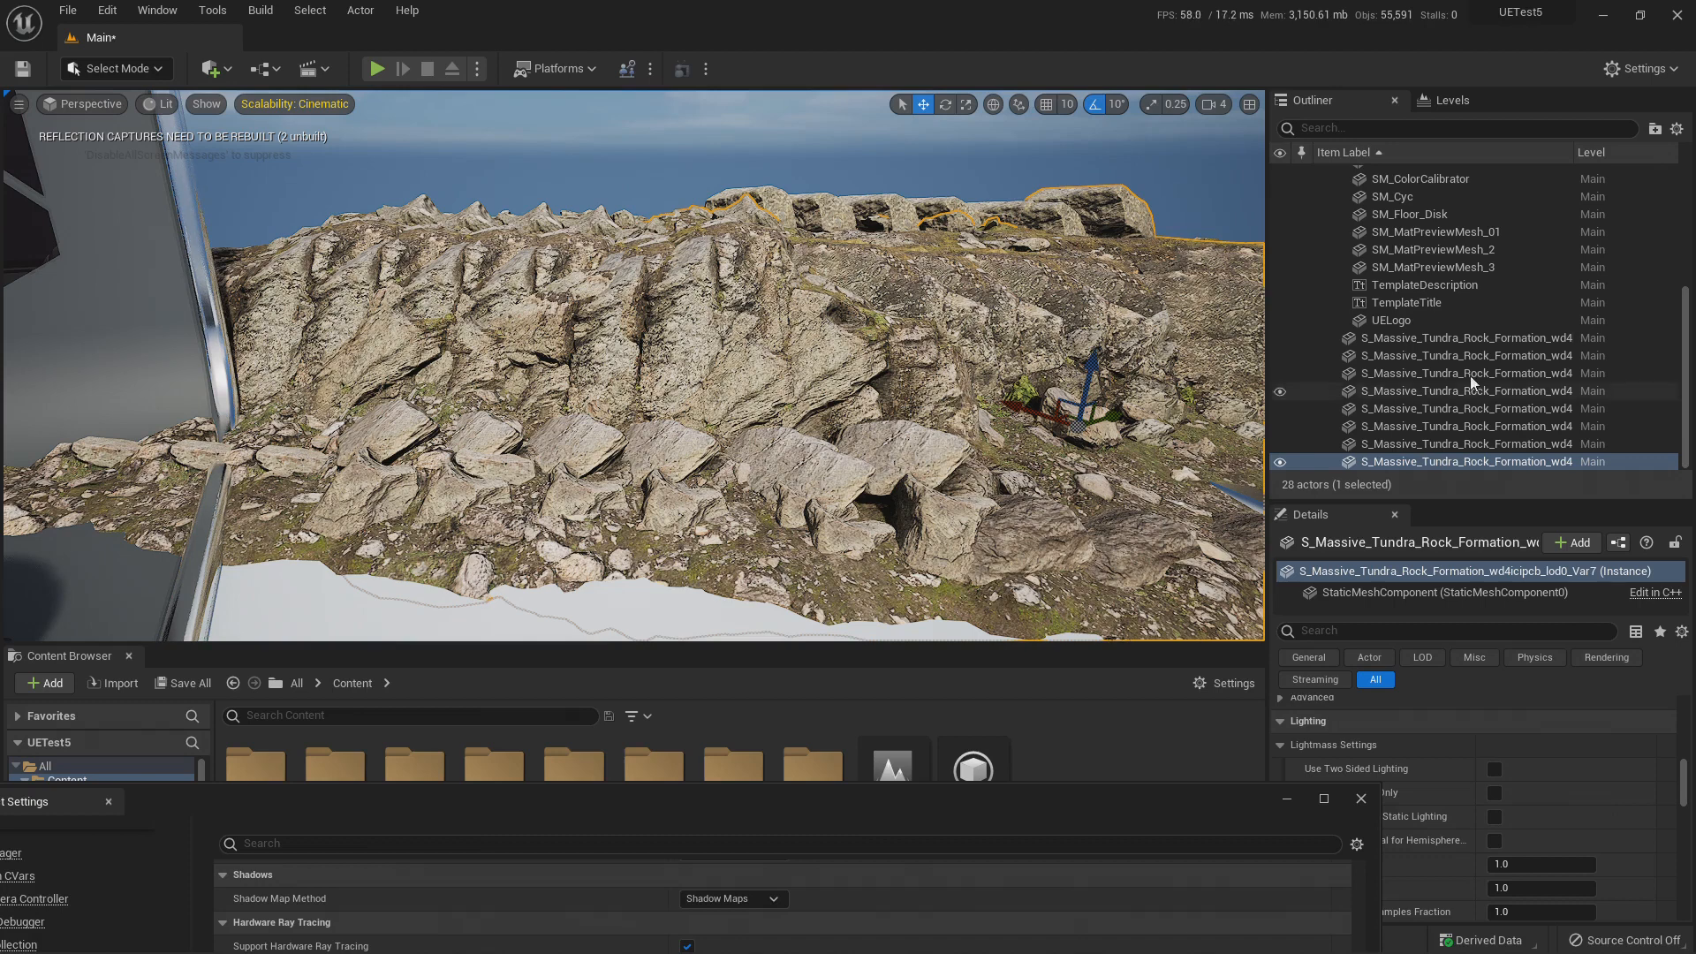
Delete the six duplicated rock formations, then try deleting the remaining one beside the backdrop and undo that deletion.
shift+click(1493, 374)
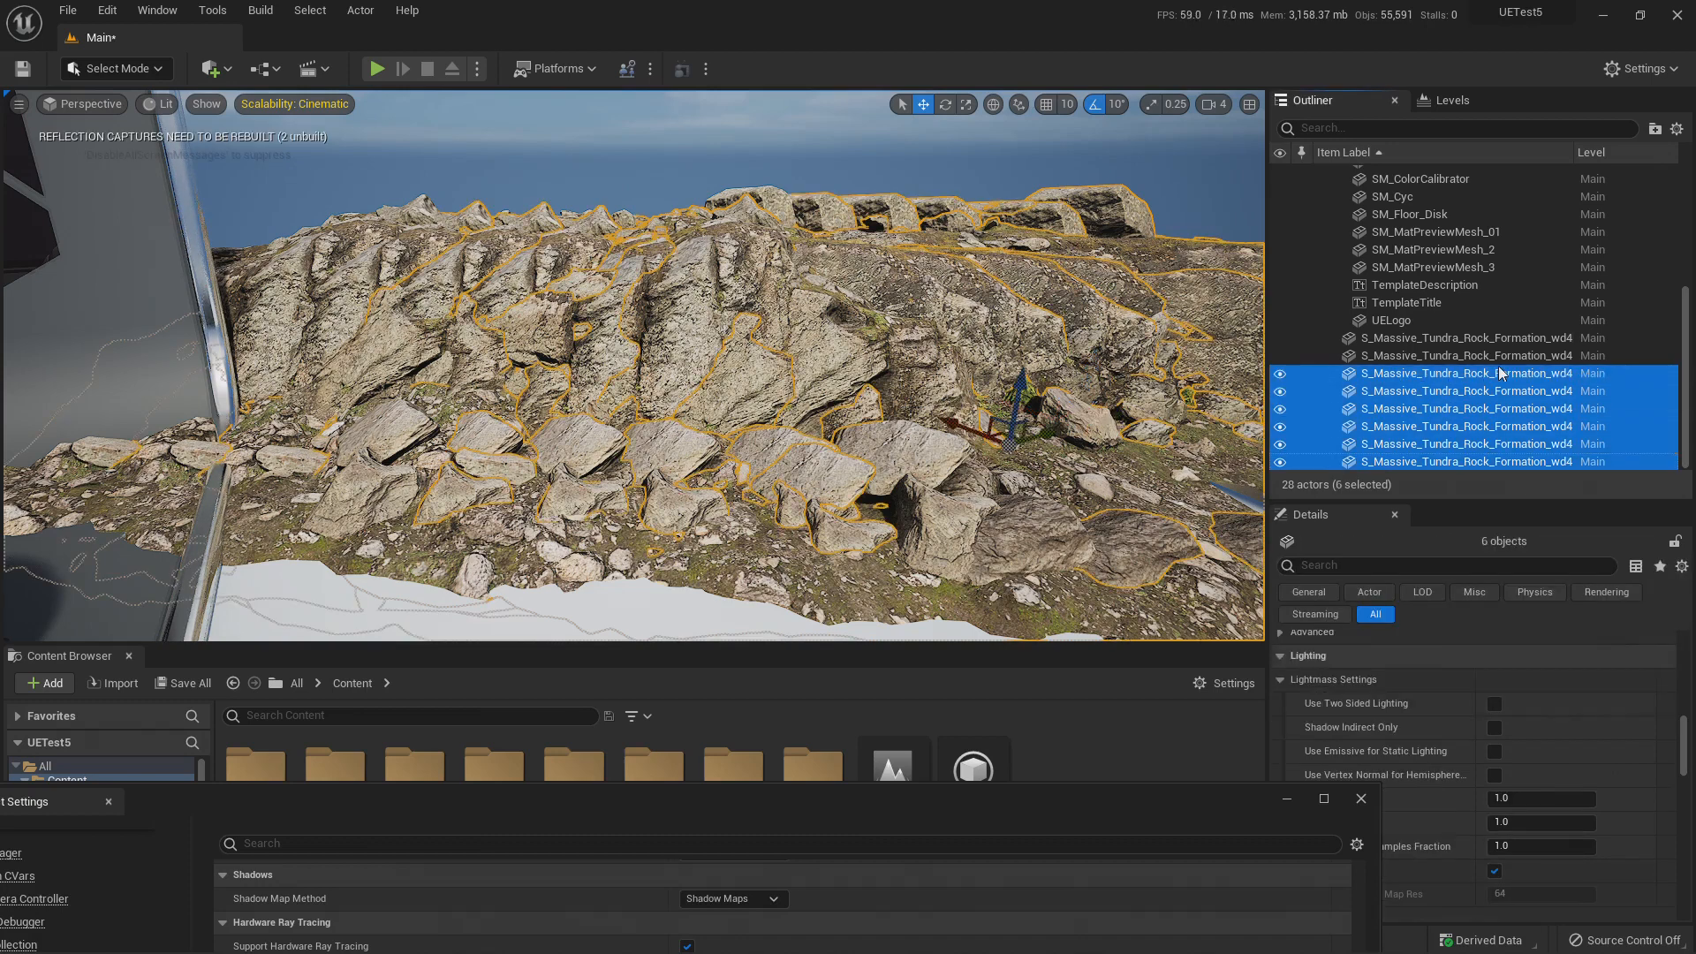
key(Delete)
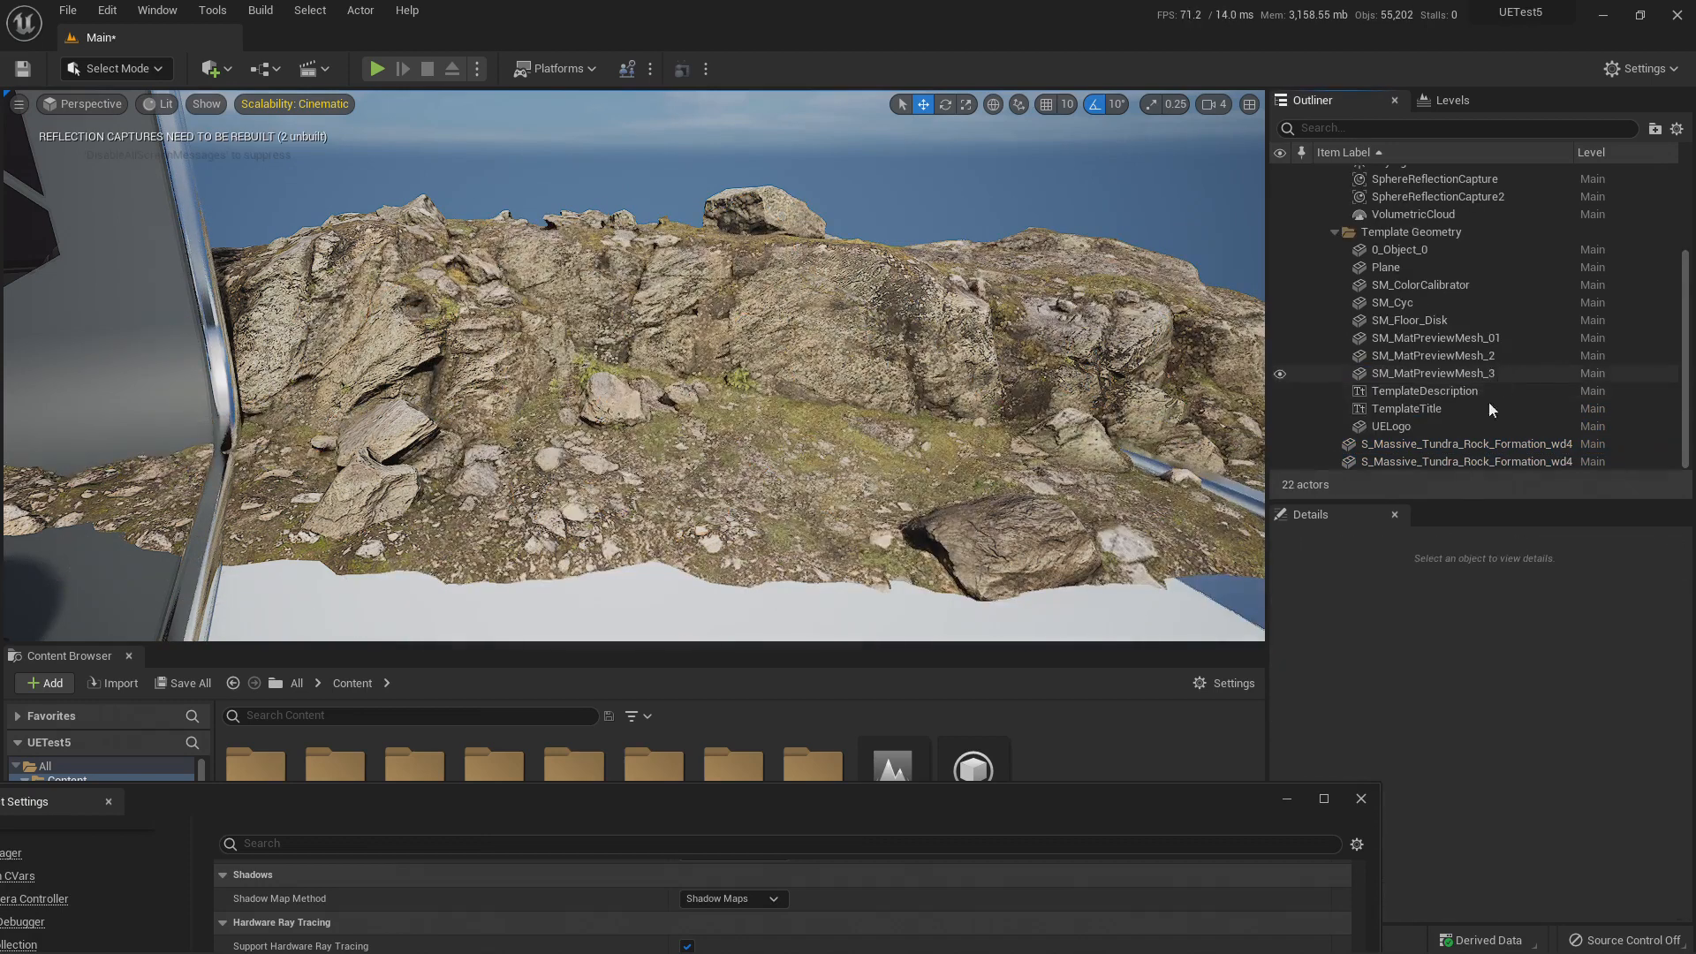
click(1482, 460)
key(Delete)
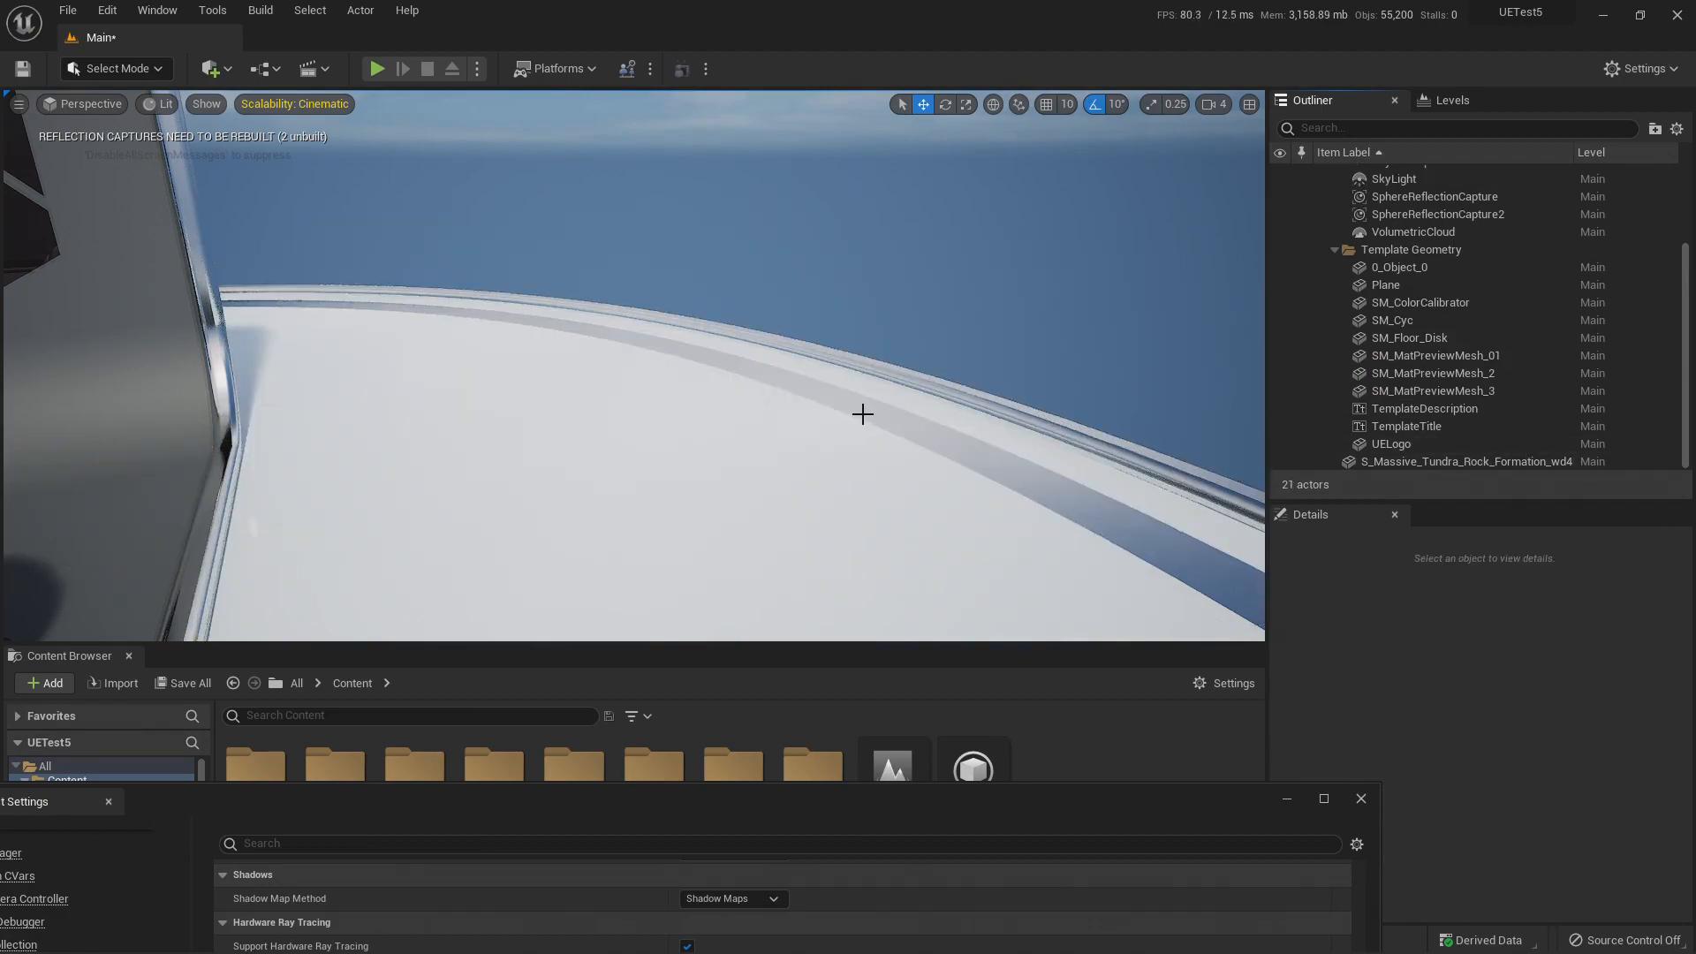
key(ctrl+z)
Examine the whole stage with both rock formations, then the large 5, the logos and the preview meshes closer up.
key(s)
mouse_move(824, 414)
right_down()
mouse_move(705, 406)
mouse_move(703, 420)
mouse_move(807, 399)
right_up()
key(w)
key(s)
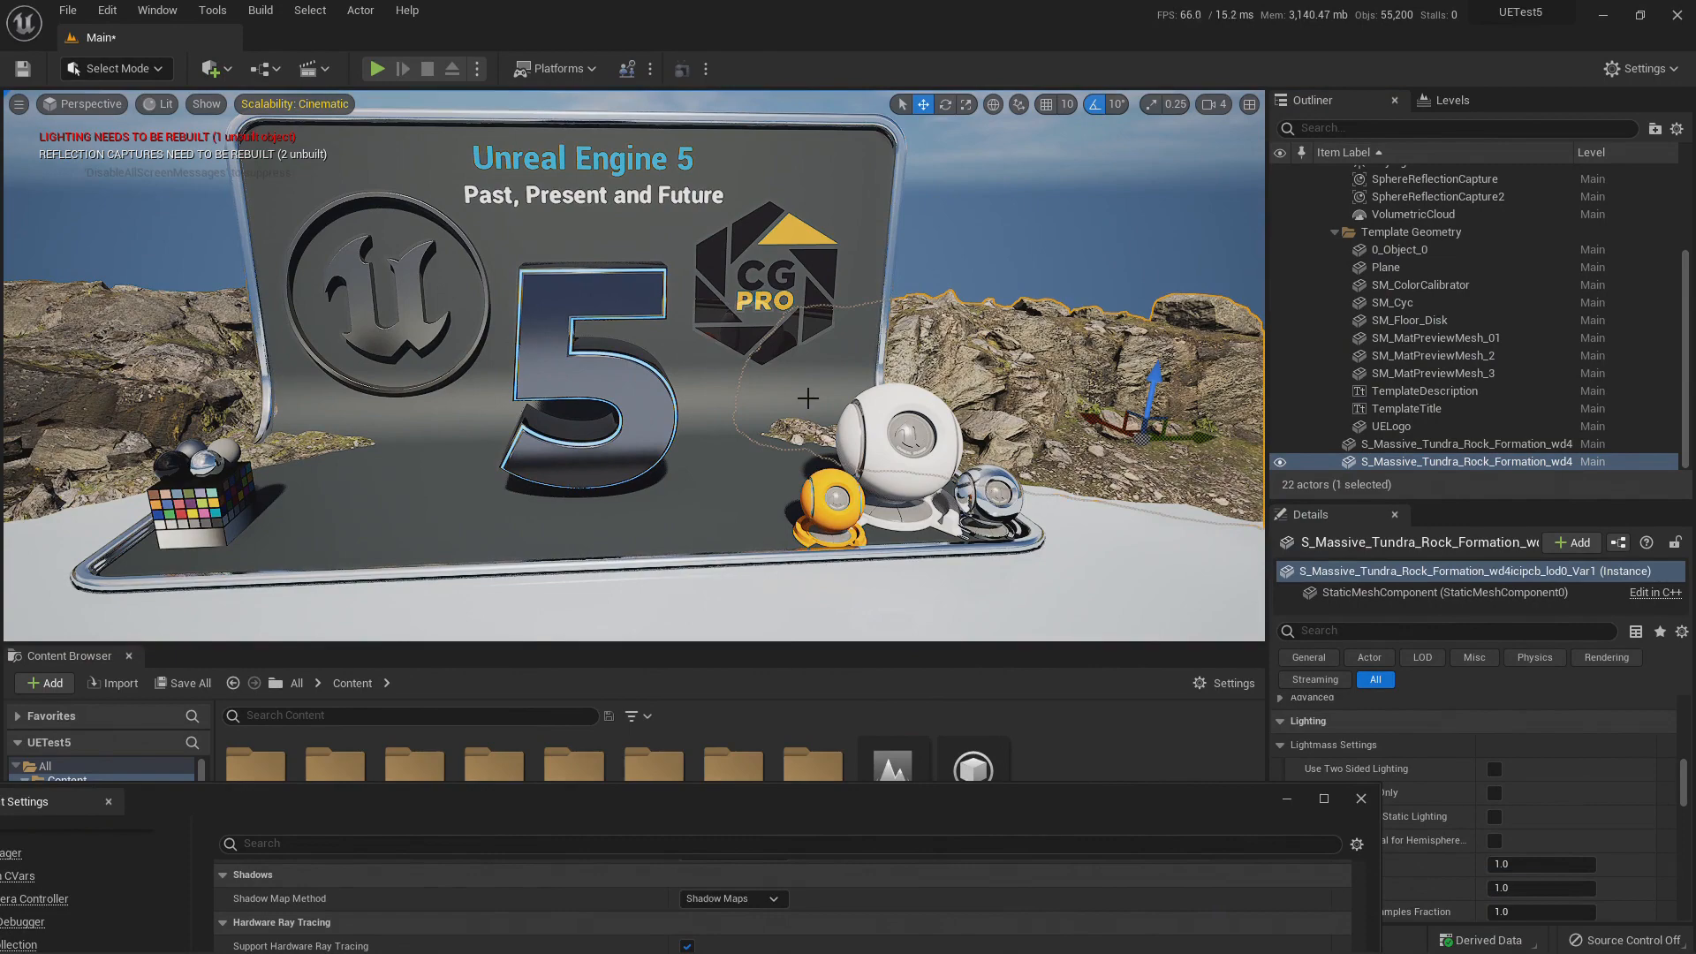
key(w)
right_drag(683, 362, 643, 369)
key(d)
key(Escape)
key(w)
key(a)
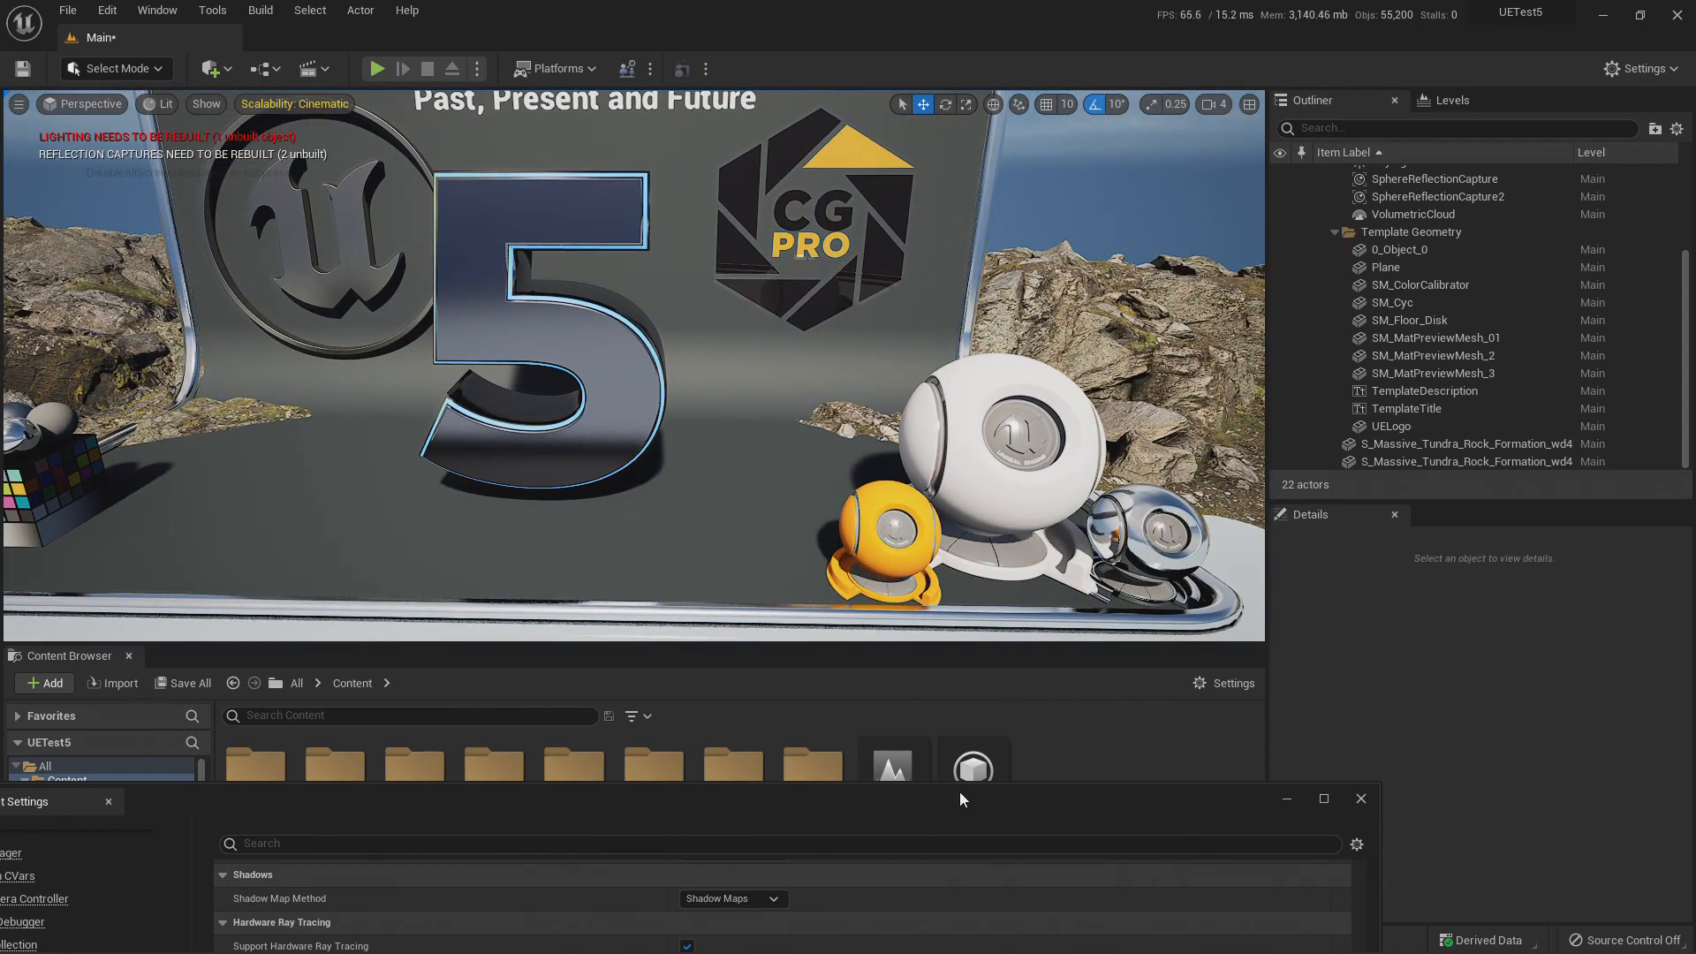
Disable Ray Traced Shadows and Ray Traced Skylight in the project's Hardware Ray Tracing settings.
drag(960, 793, 1146, 261)
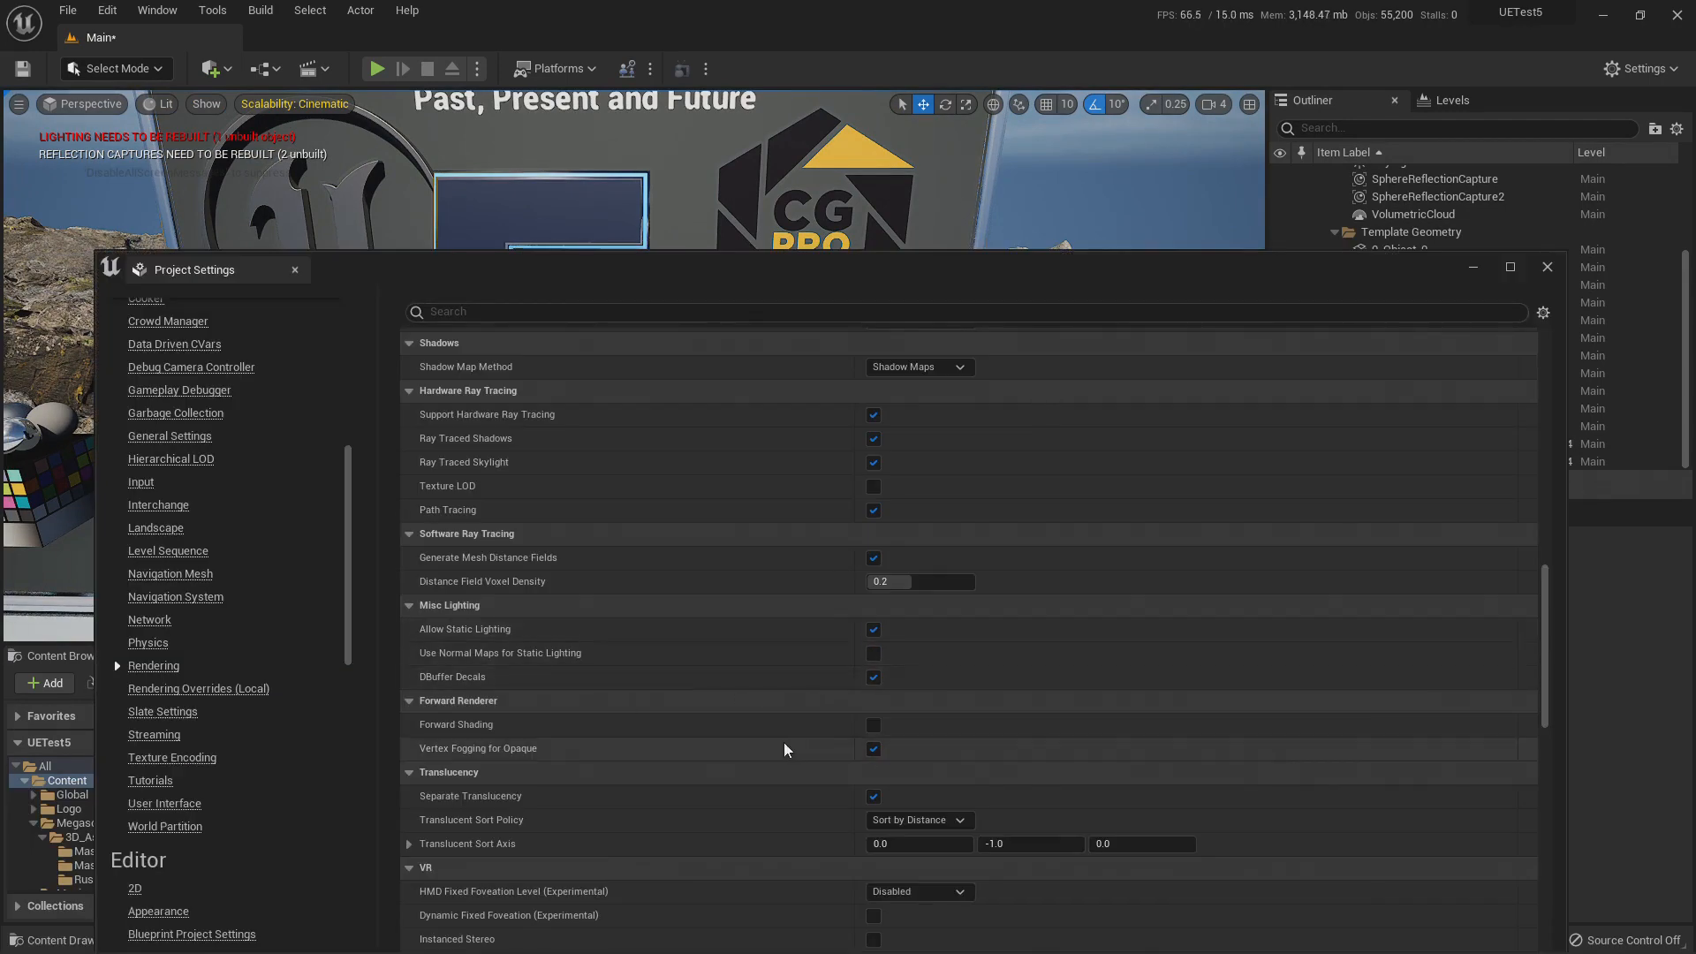
scroll(808, 671, up, 2)
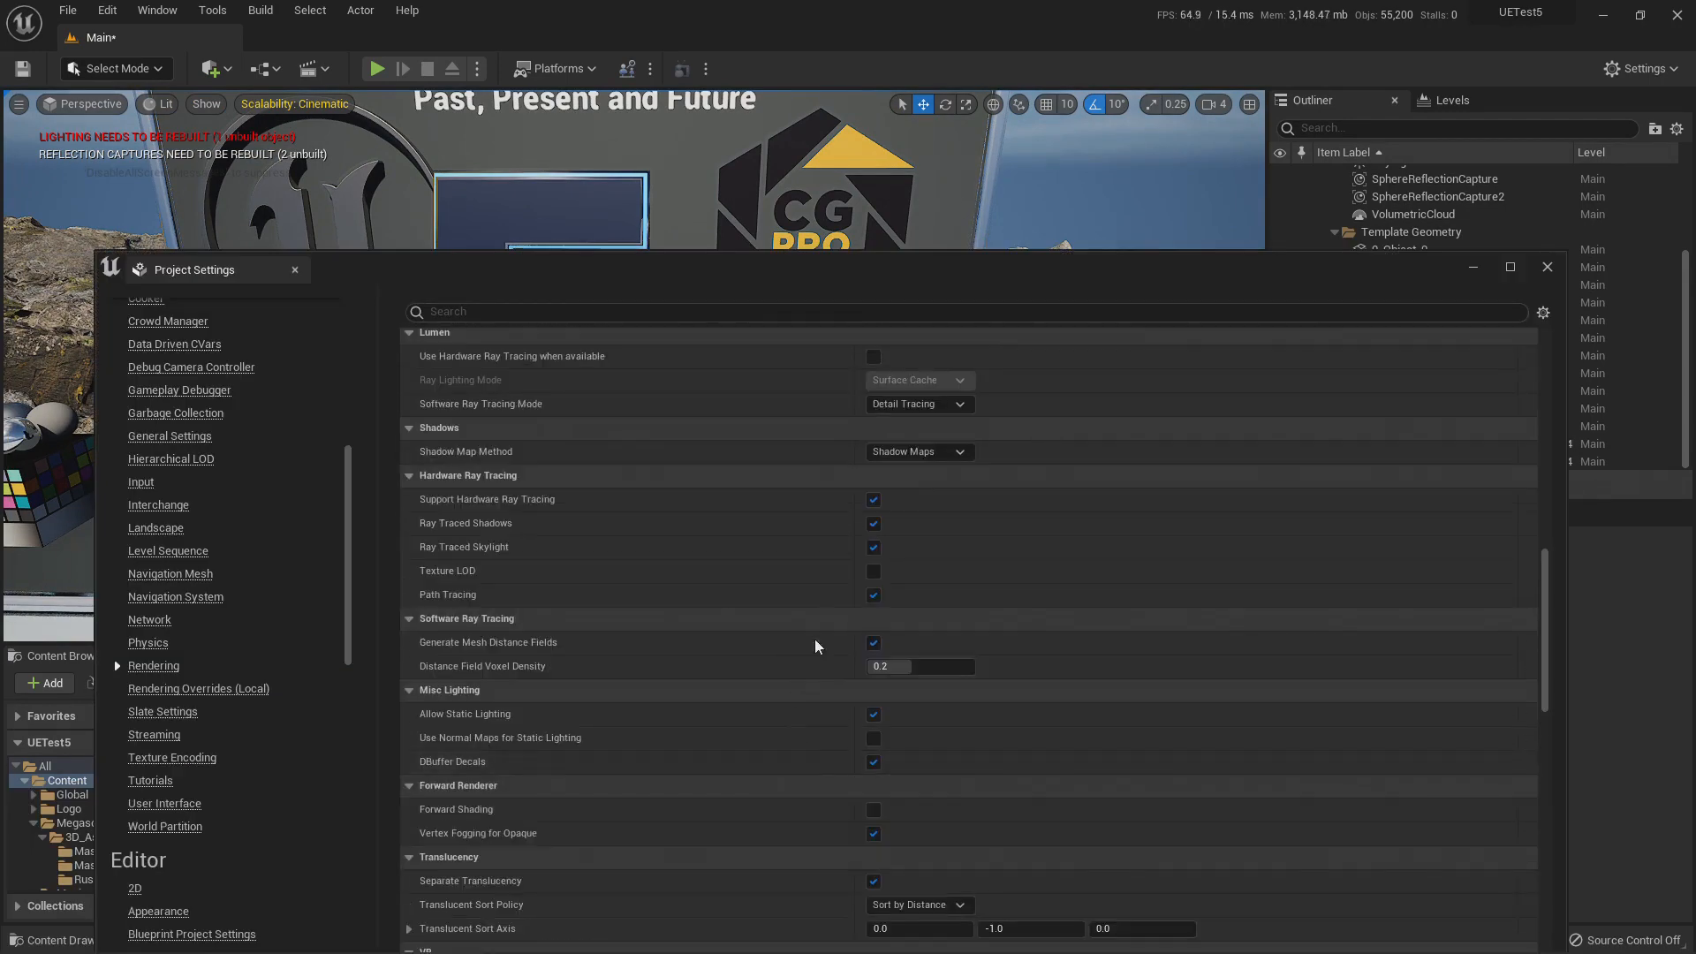
click(874, 526)
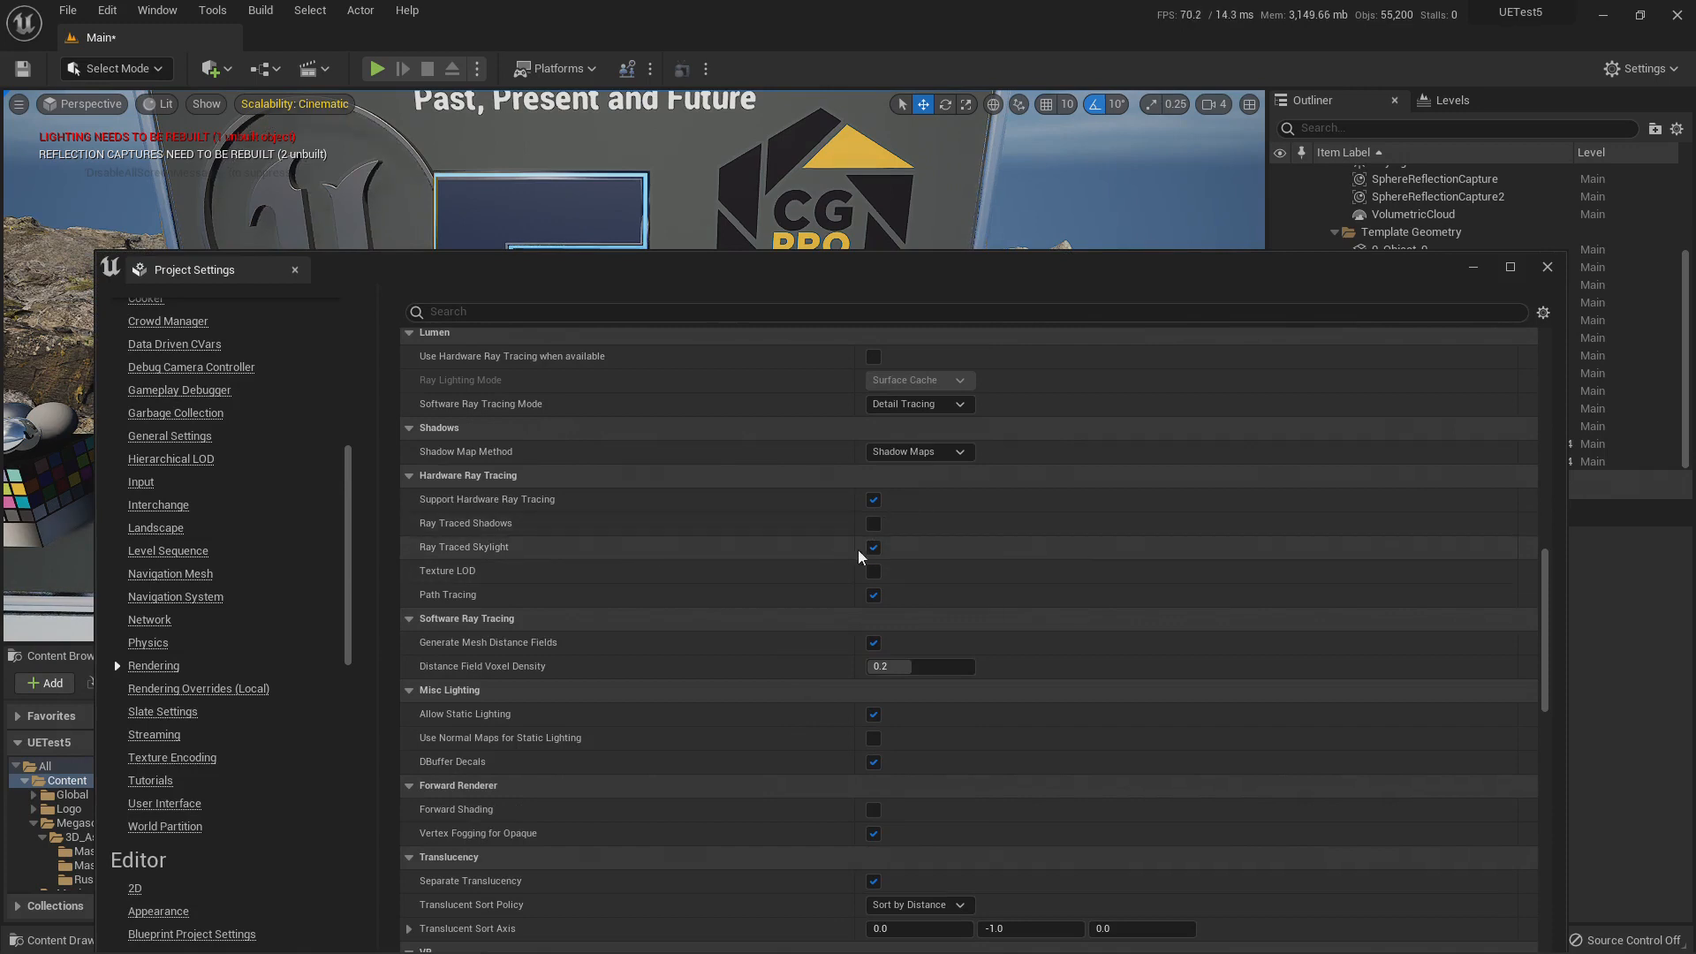
scroll(777, 596, down, 6)
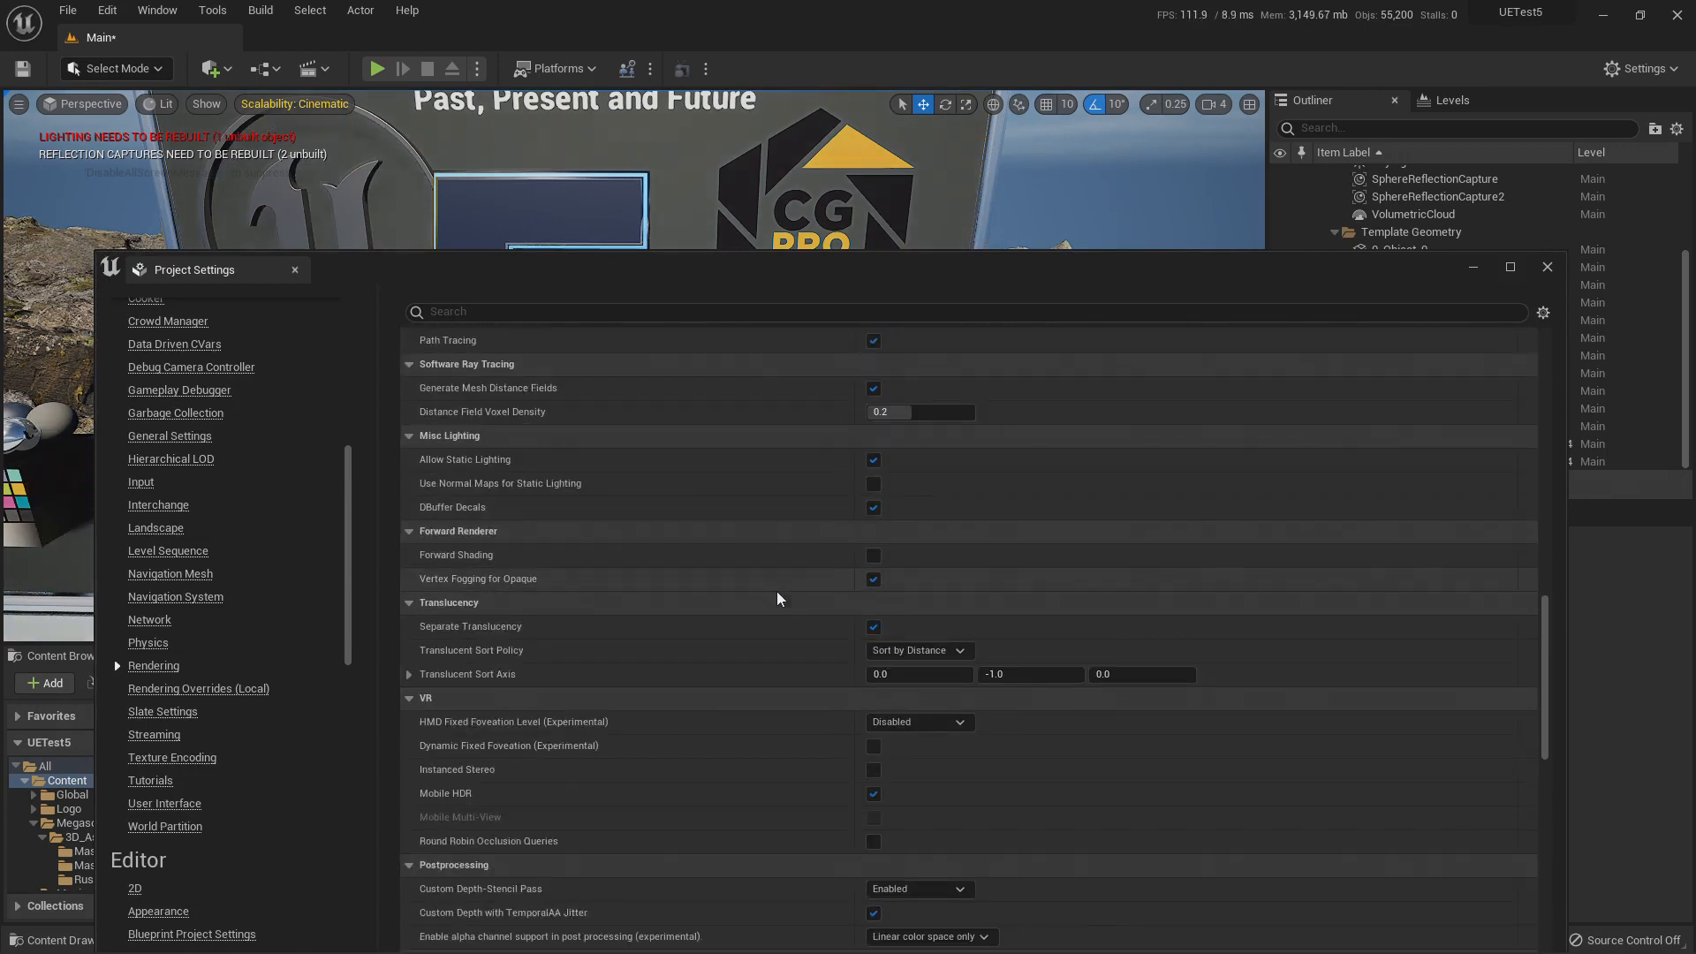
scroll(777, 600, up, 7)
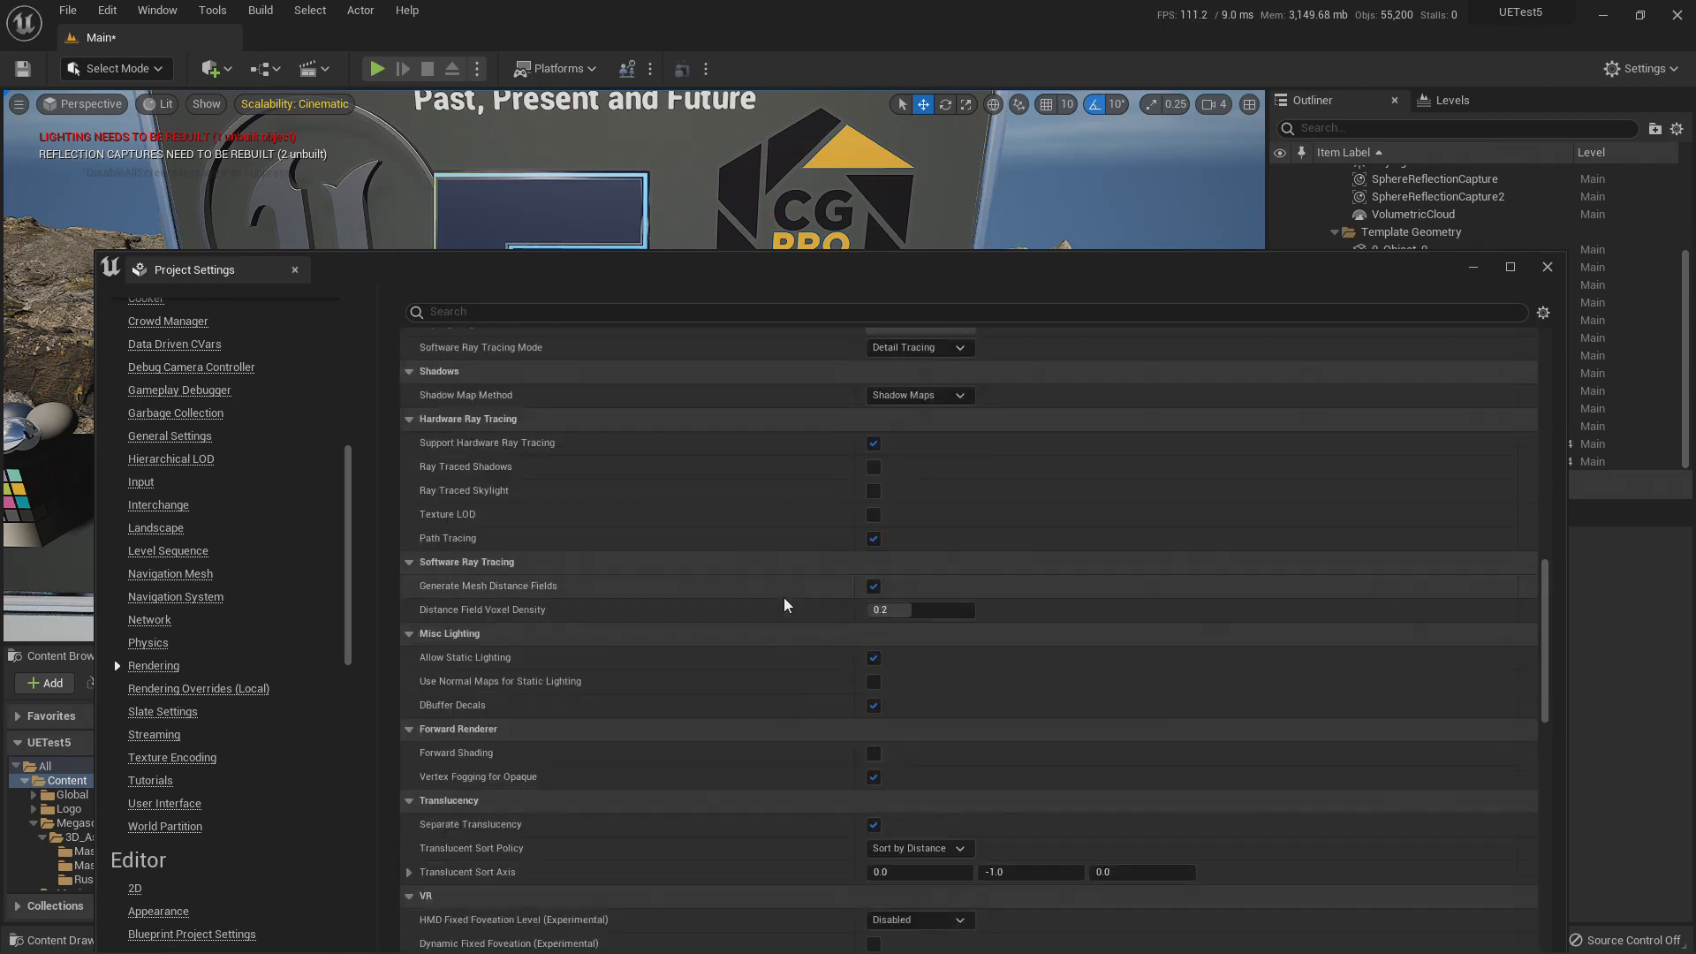
Set the project's Shadow Map Method to Virtual Shadow Maps (Beta).
click(916, 479)
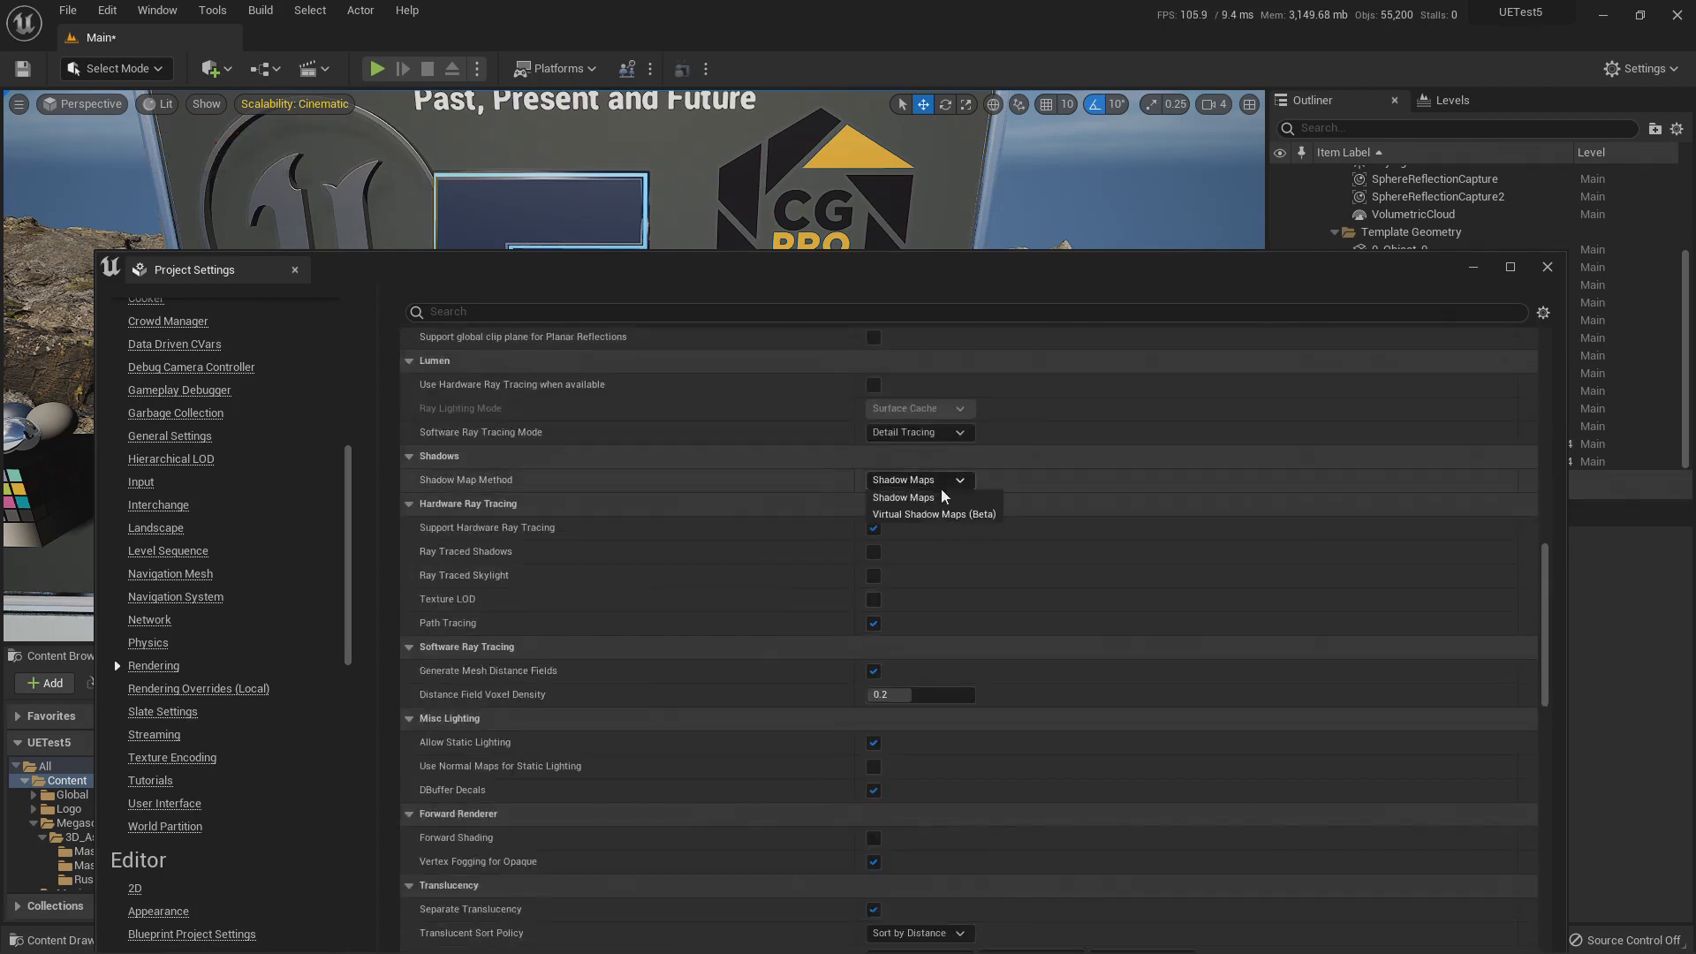
click(935, 515)
drag(950, 277, 1040, 674)
Inspect the virtual shadow maps on the large 5, the preview meshes and the surrounding rocks.
right_drag(634, 366, 728, 397)
key(w)
key(s)
right_drag(775, 462, 927, 419)
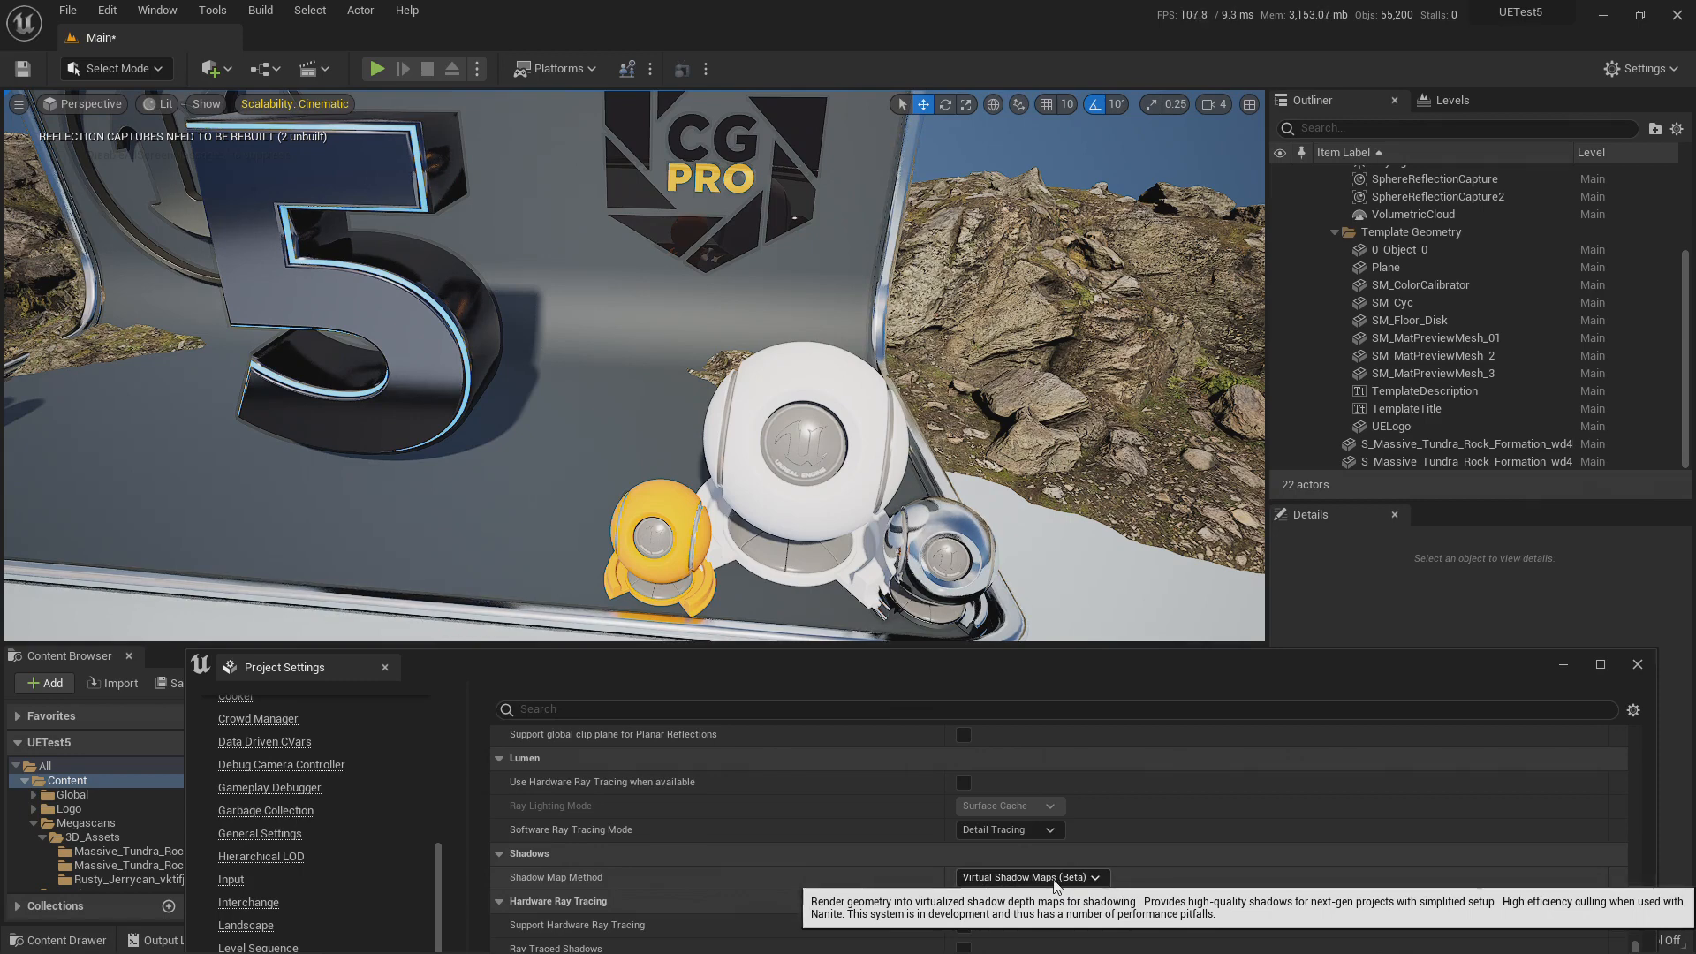
right_drag(806, 435, 751, 408)
key(s)
key(a)
key(w)
key(d)
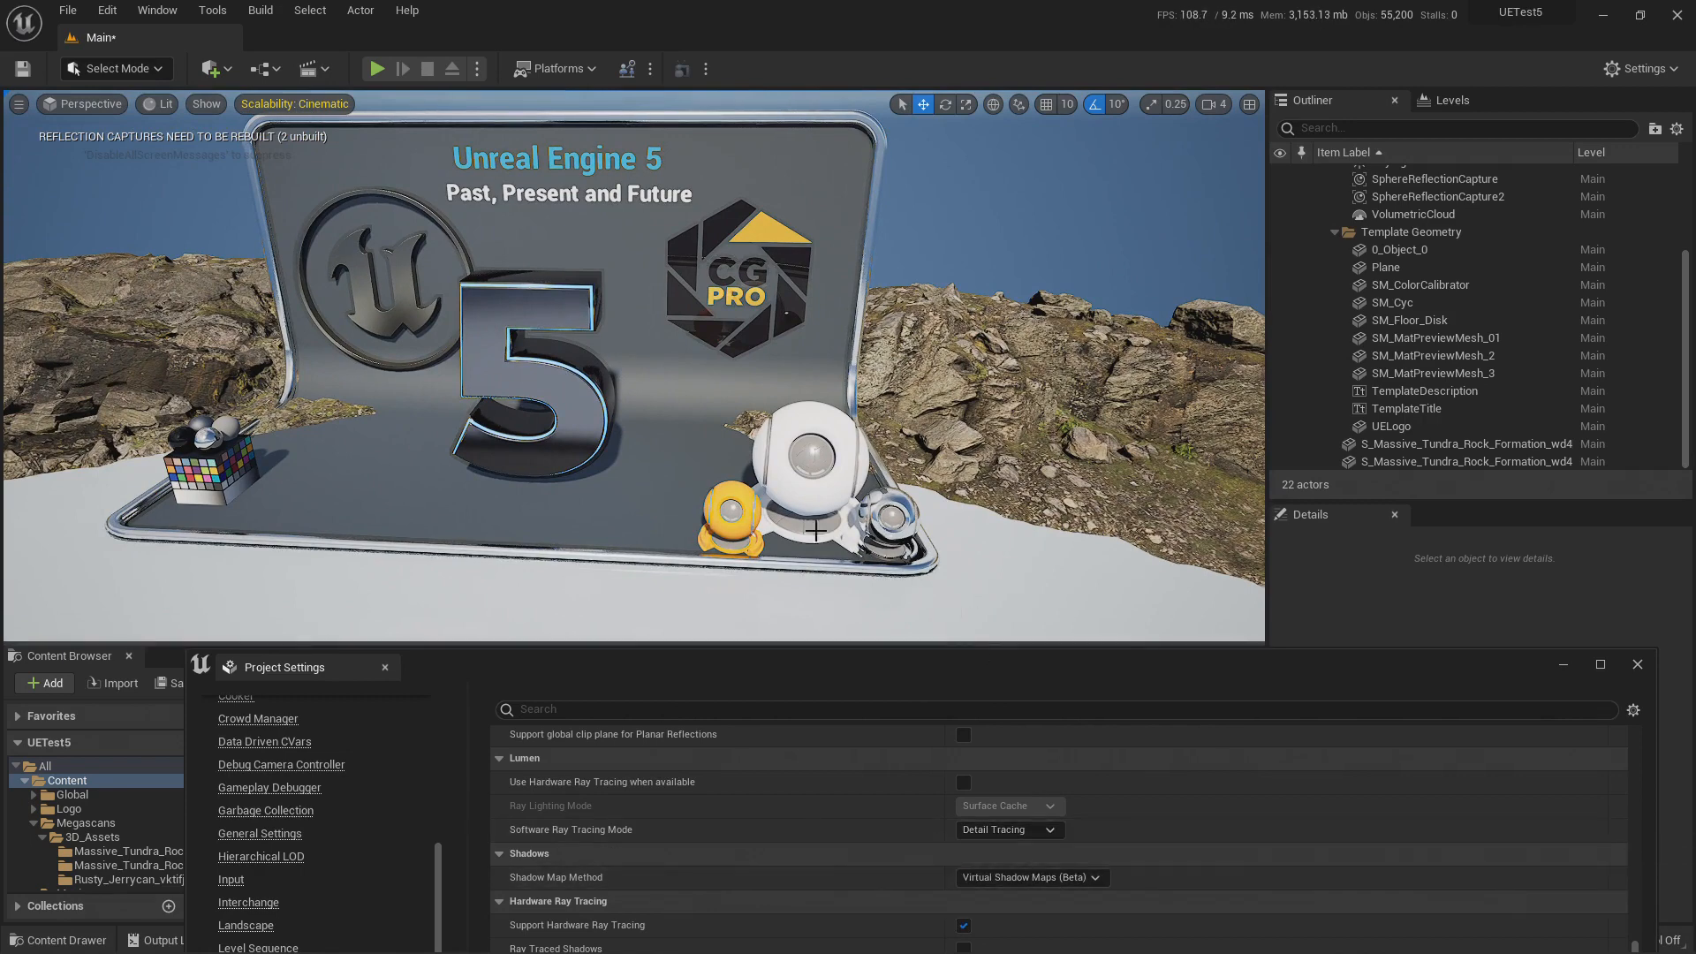
Examine up close the shadows that the white and orange preview meshes cast on the stage floor.
key(d)
right_drag(799, 499, 808, 466)
key(w)
key(w)
key(a)
key(s)
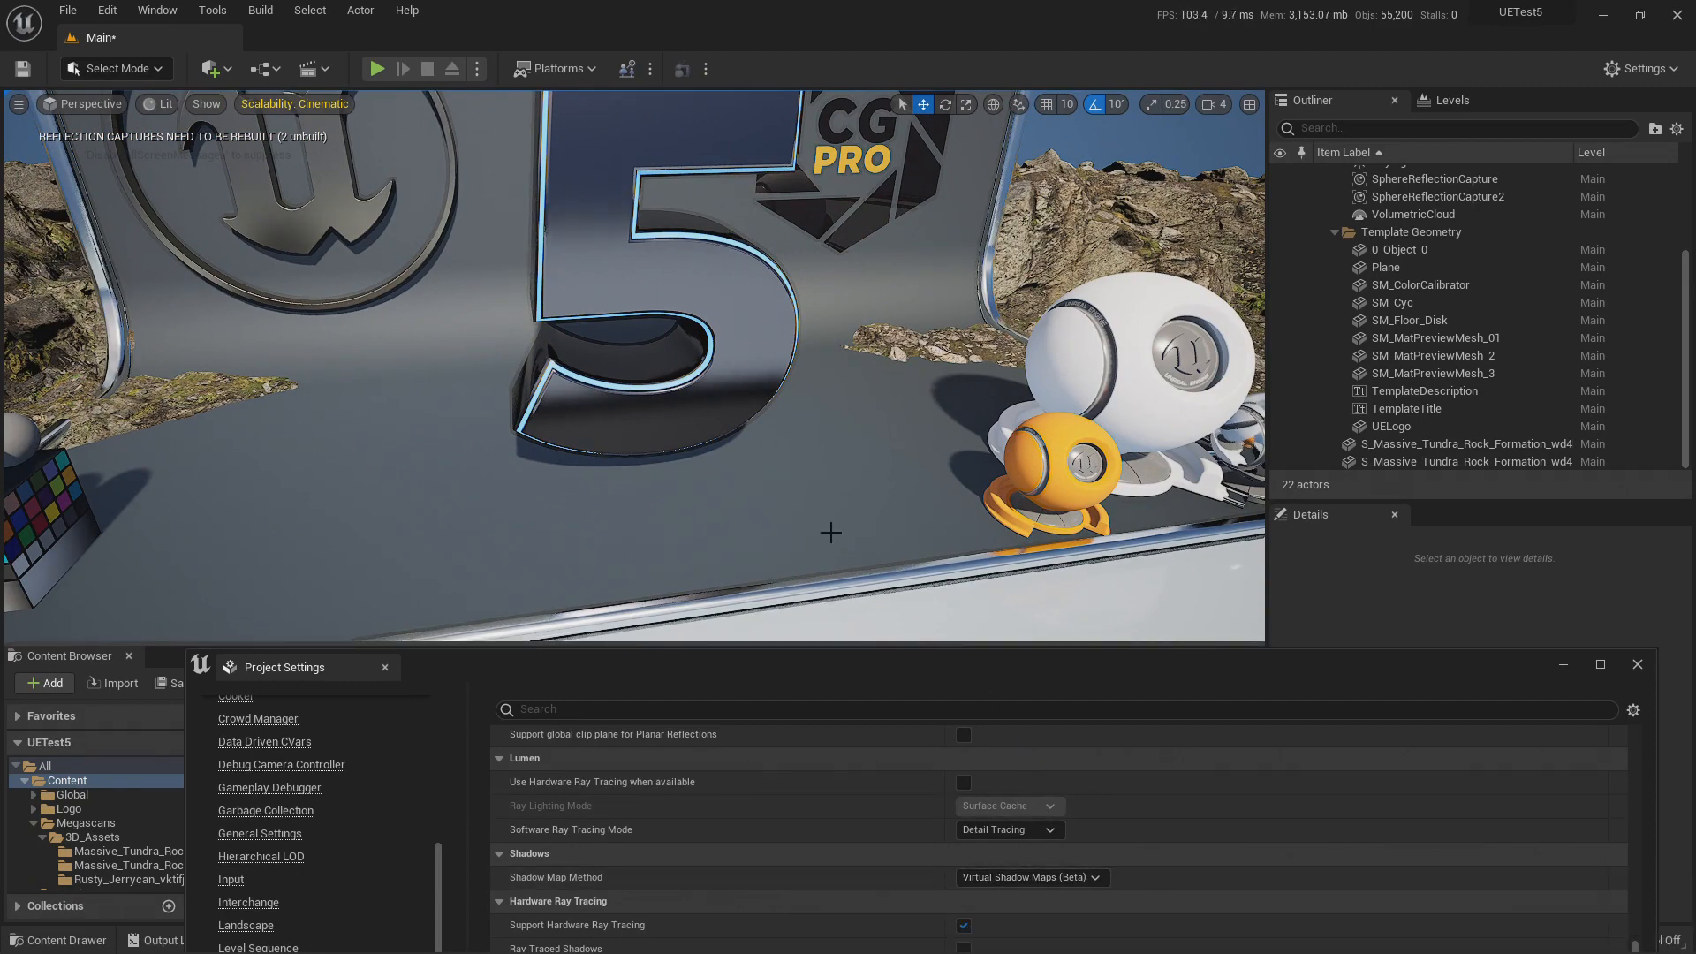
key(w)
right_drag(830, 488, 781, 403)
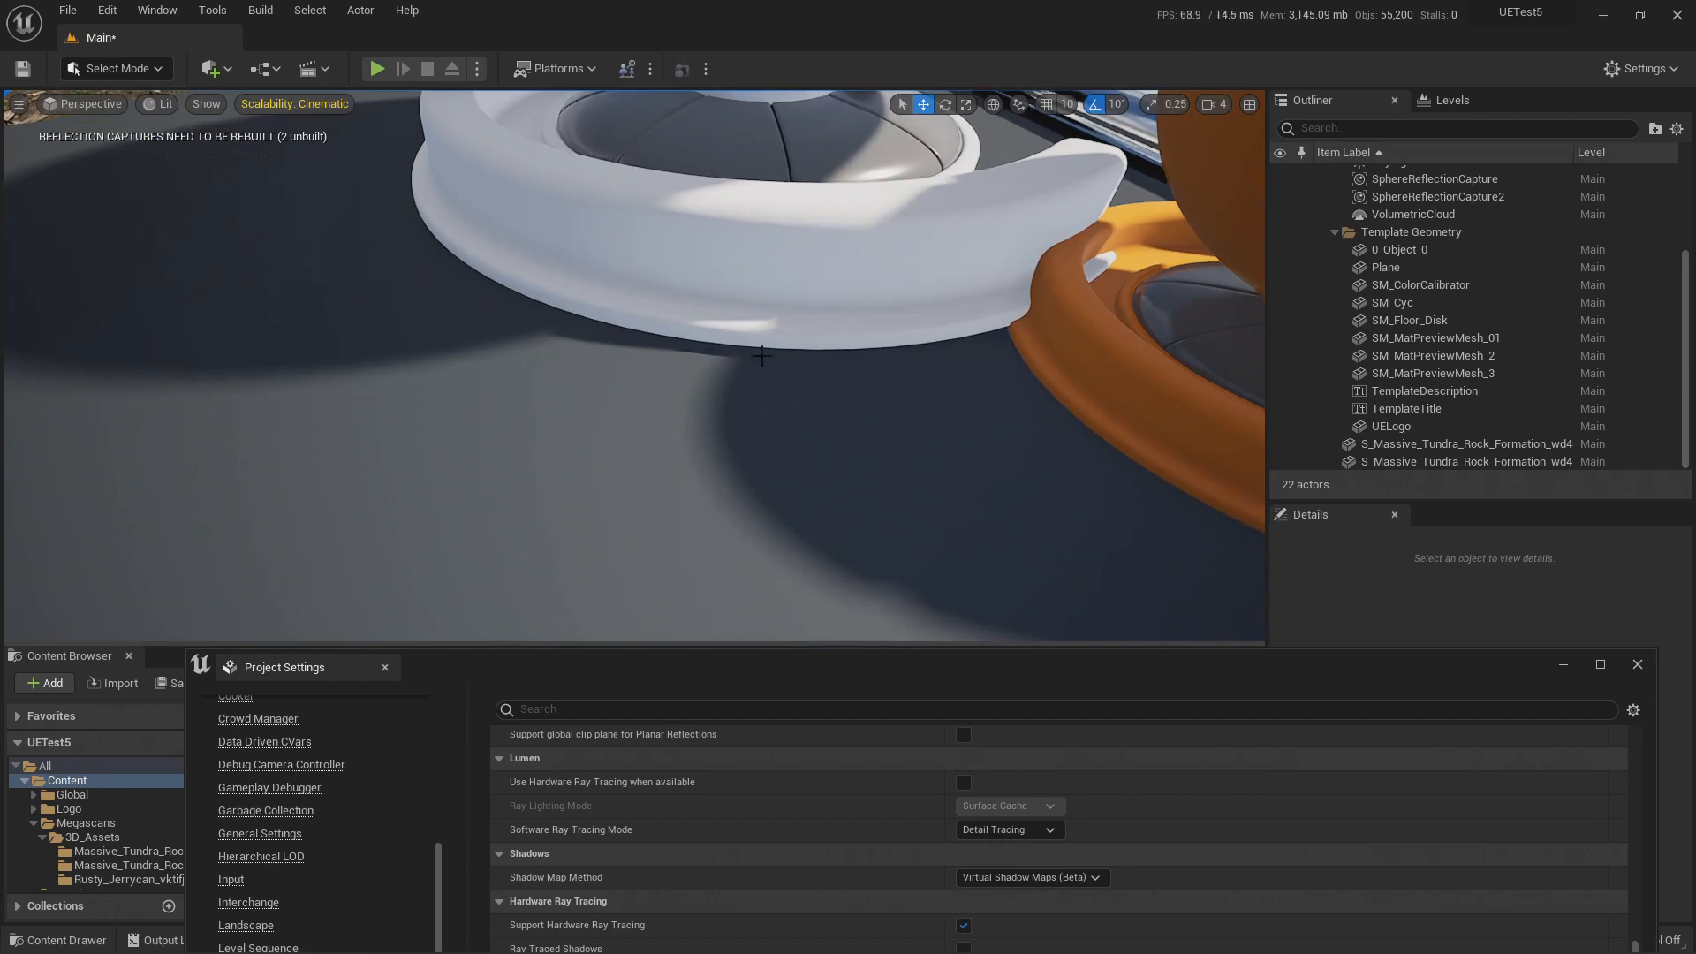
right_drag(671, 279, 589, 279)
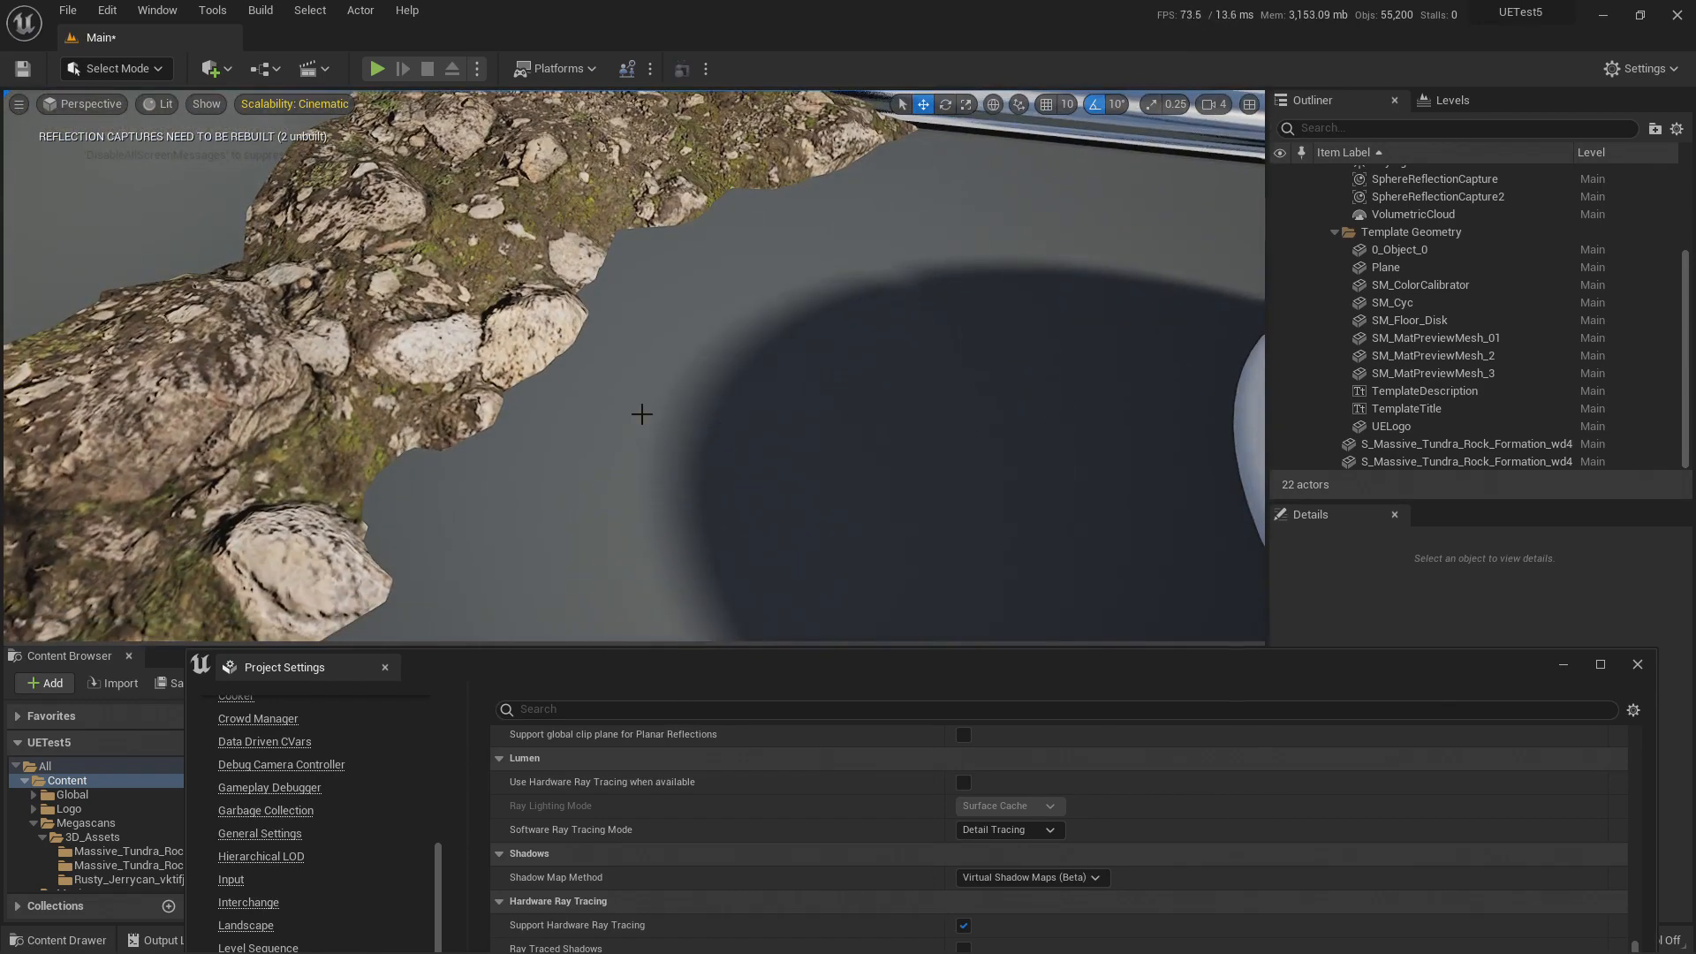
right_drag(662, 424, 843, 560)
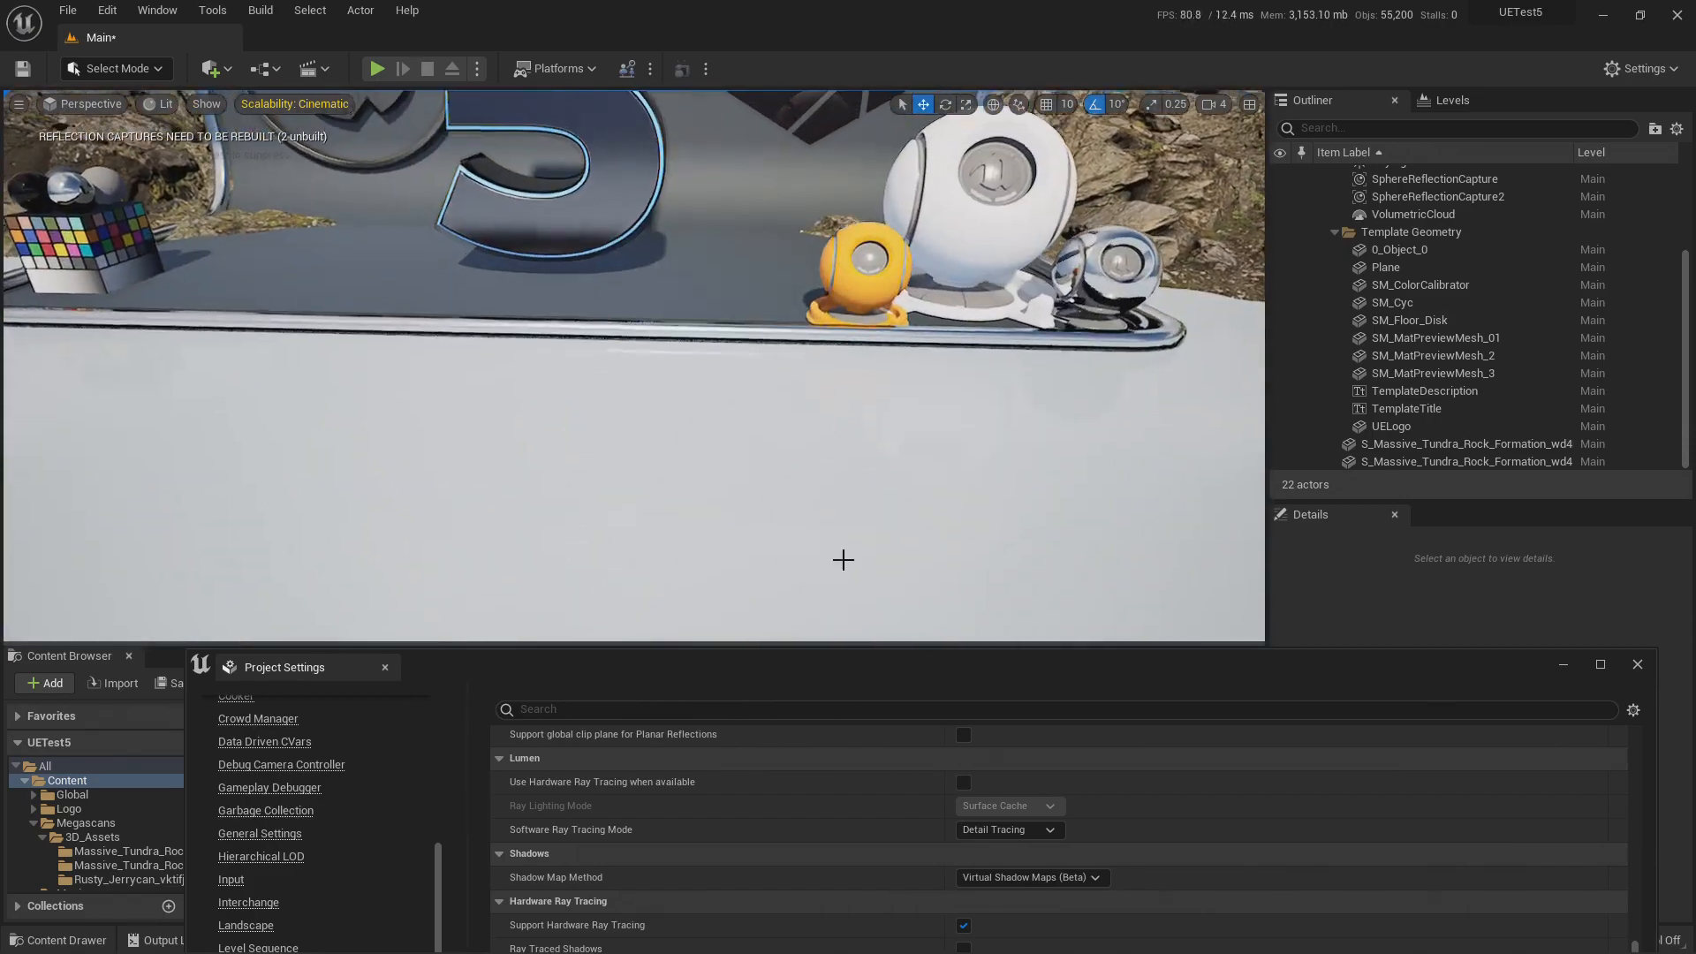
Set the project's Reflection Method to Lumen while viewing the reflections in the CG PRO logo.
scroll(919, 850, up, 3)
drag(988, 664, 934, 478)
scroll(848, 793, up, 3)
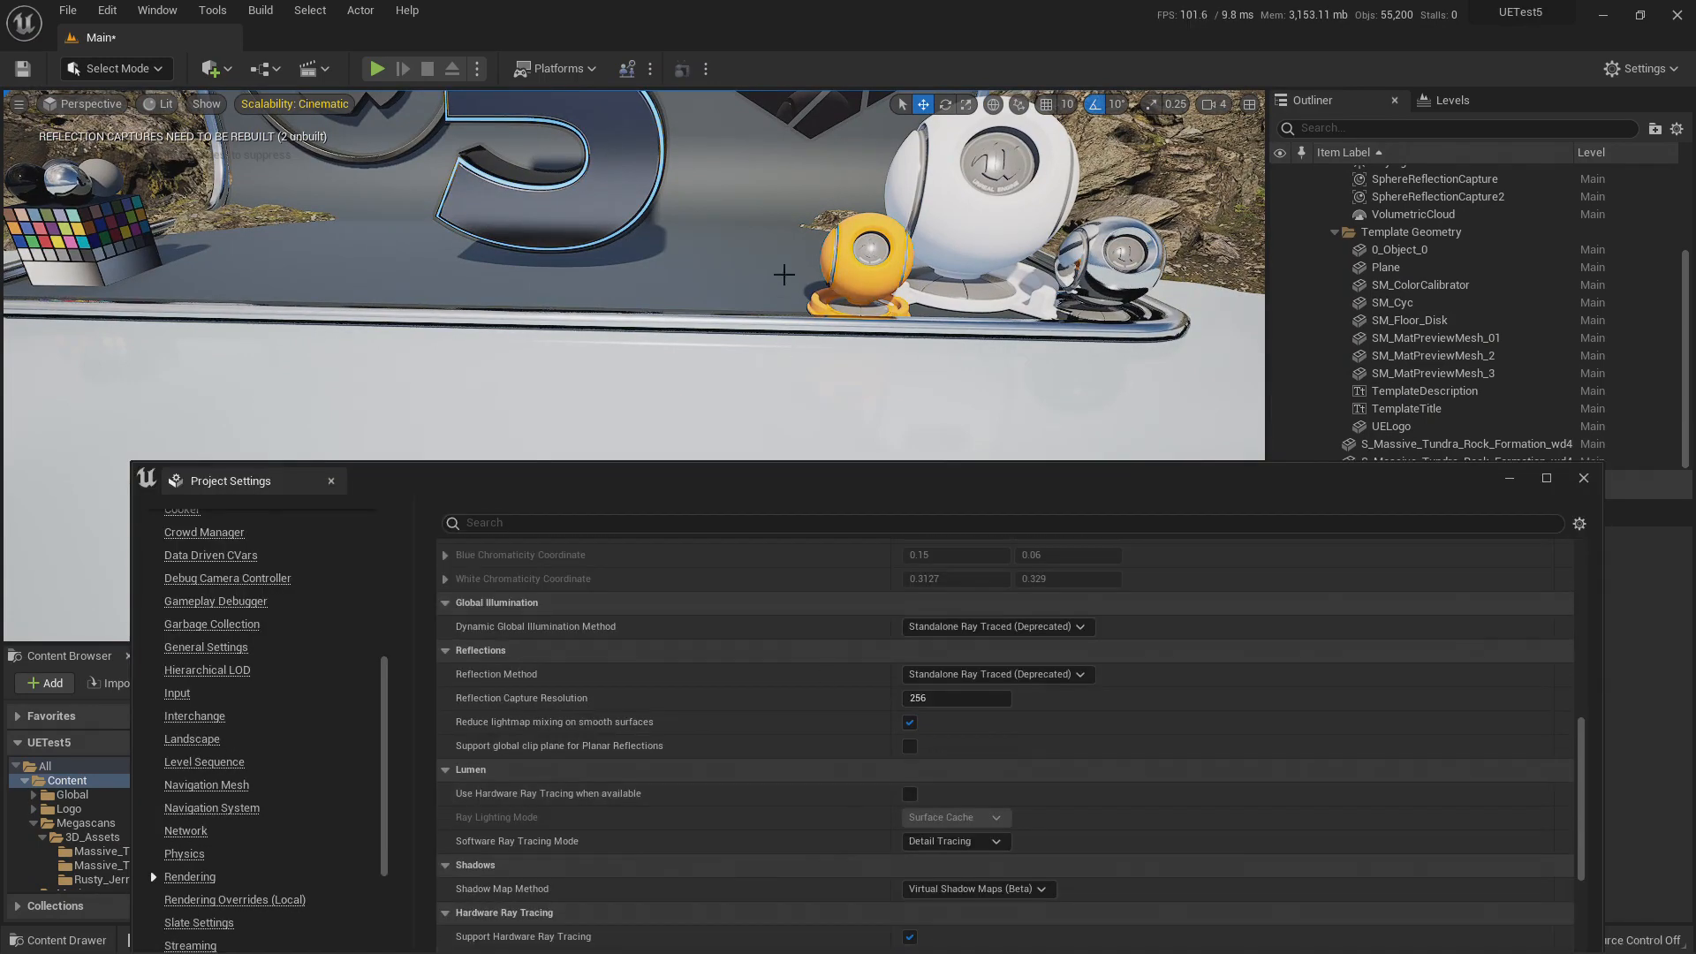
mouse_move(783, 275)
right_down()
mouse_move(773, 204)
mouse_move(795, 212)
mouse_move(808, 265)
mouse_move(799, 221)
mouse_move(782, 235)
mouse_move(817, 276)
right_up()
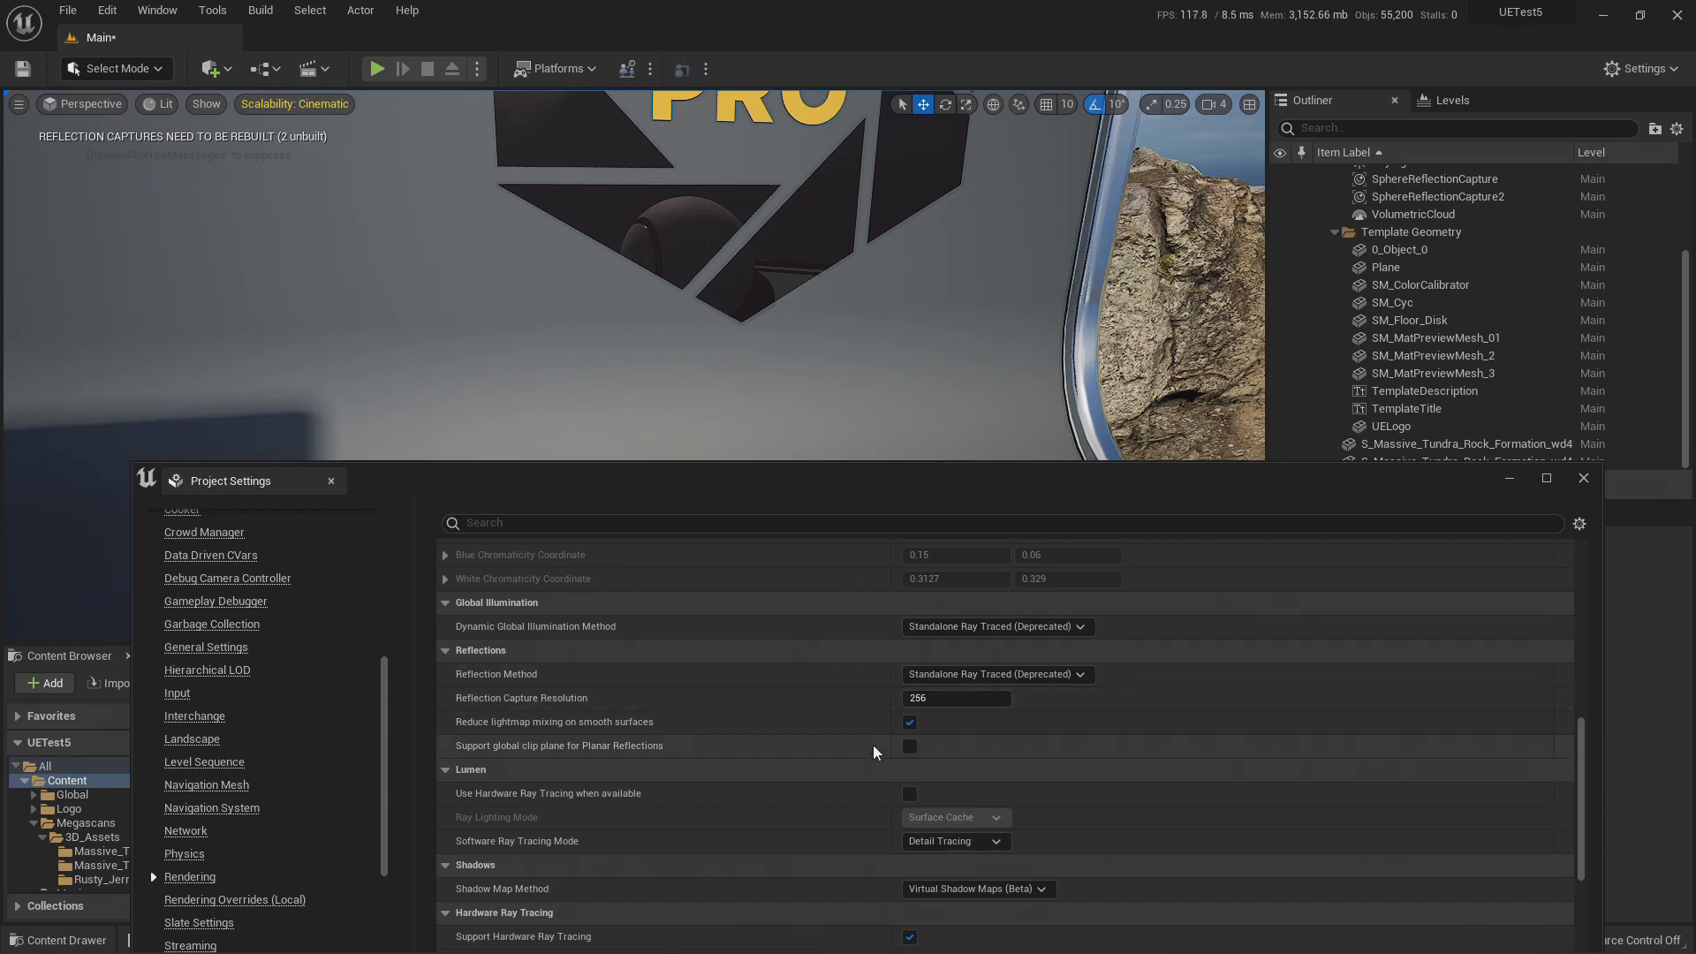
scroll(874, 744, up, 3)
scroll(879, 745, up, 10)
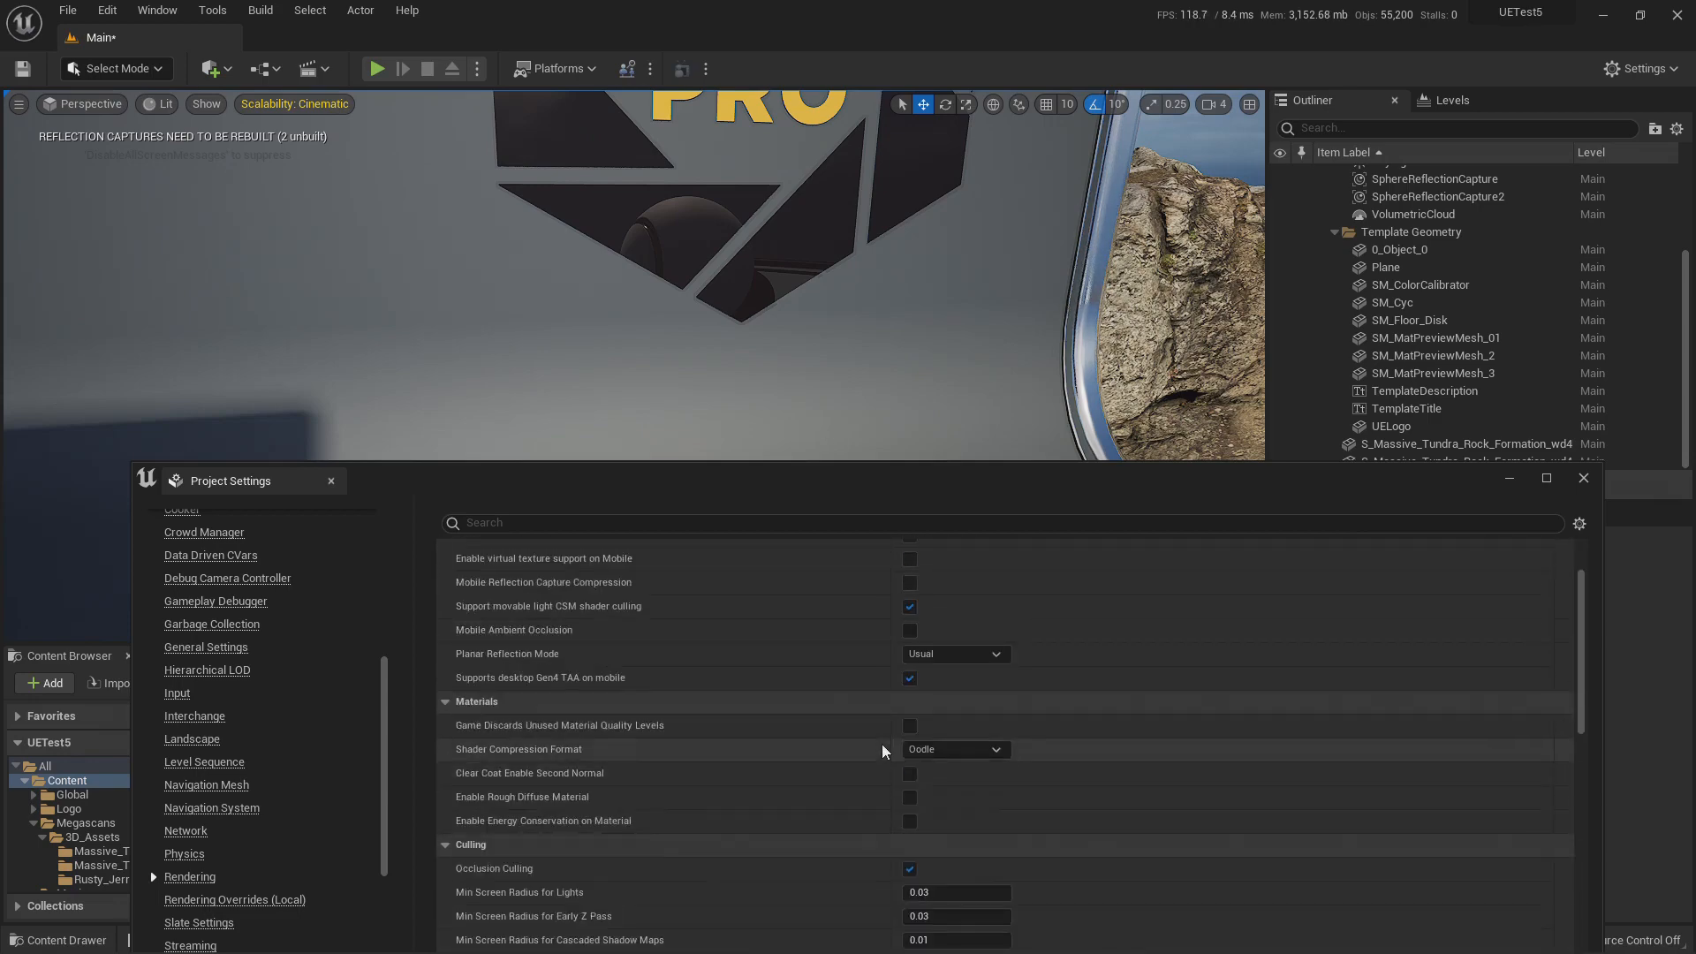
scroll(881, 744, down, 12)
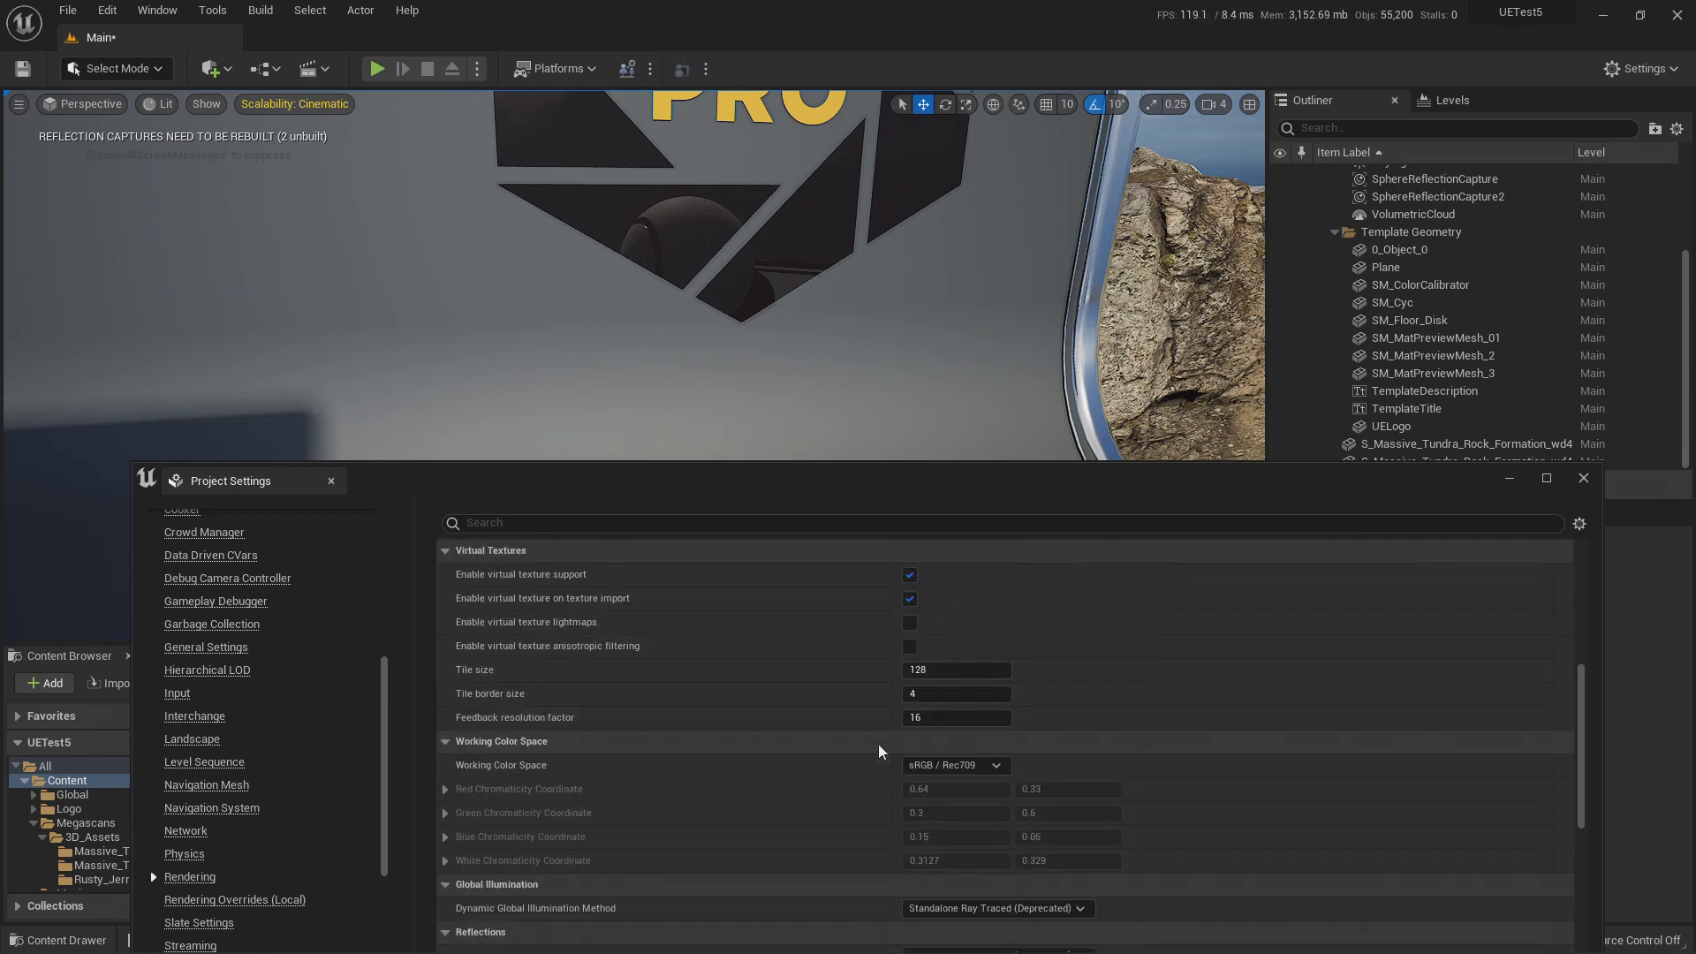
scroll(878, 745, down, 1)
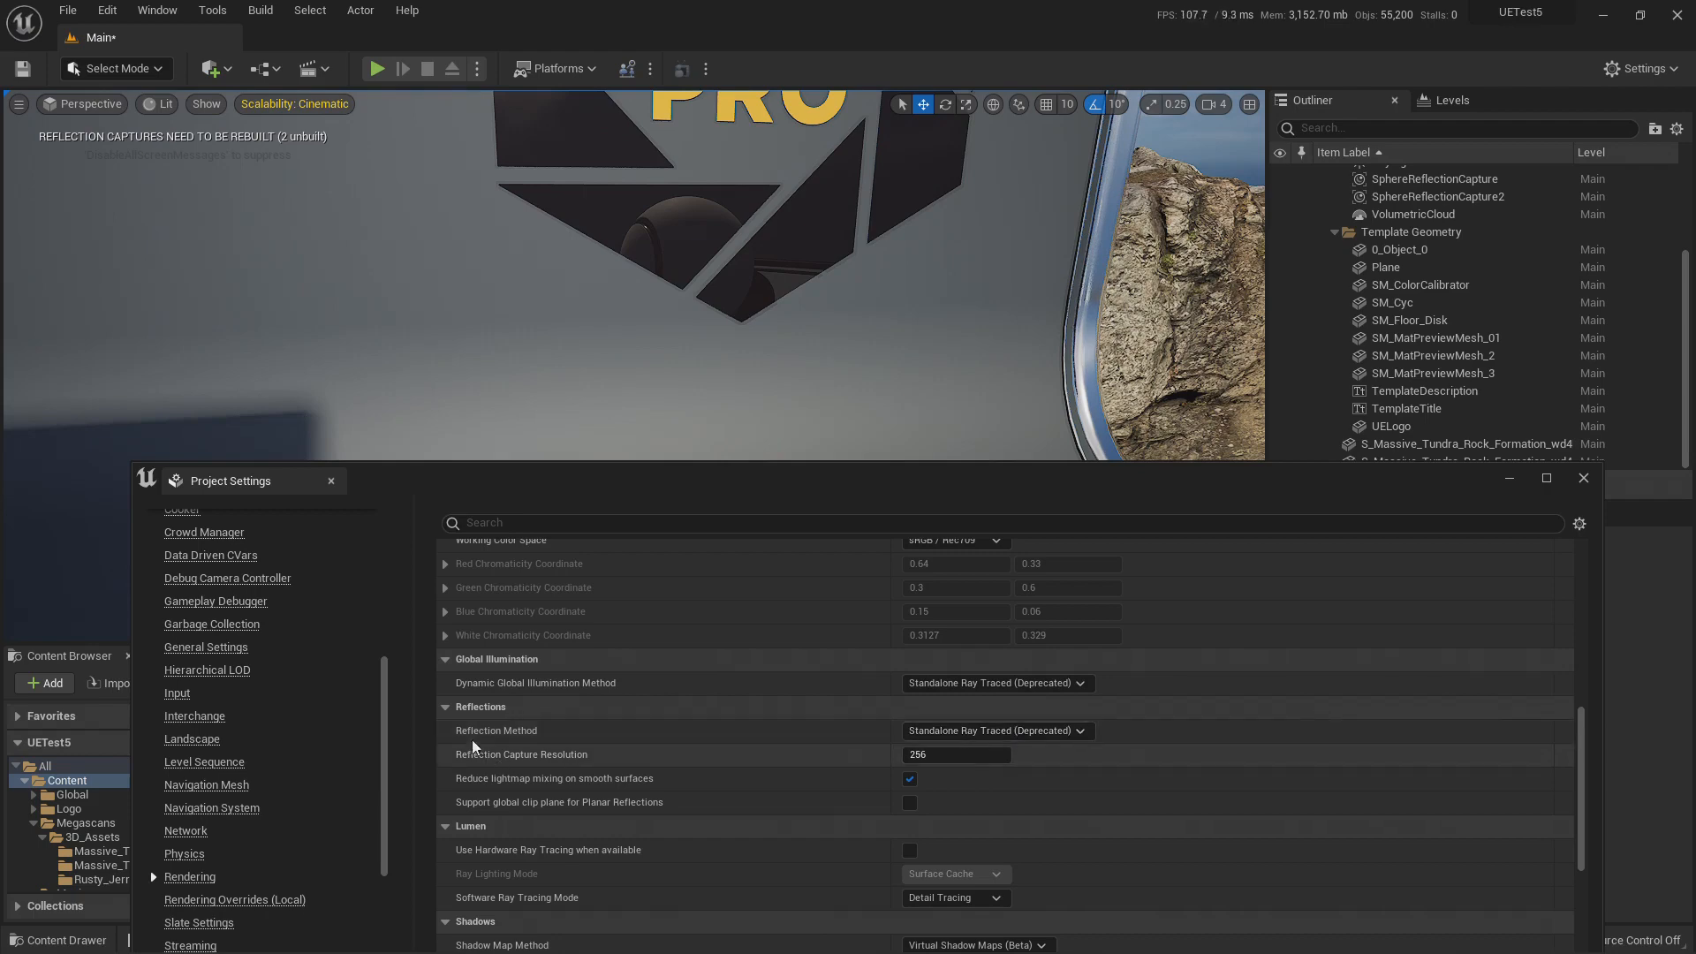
click(994, 733)
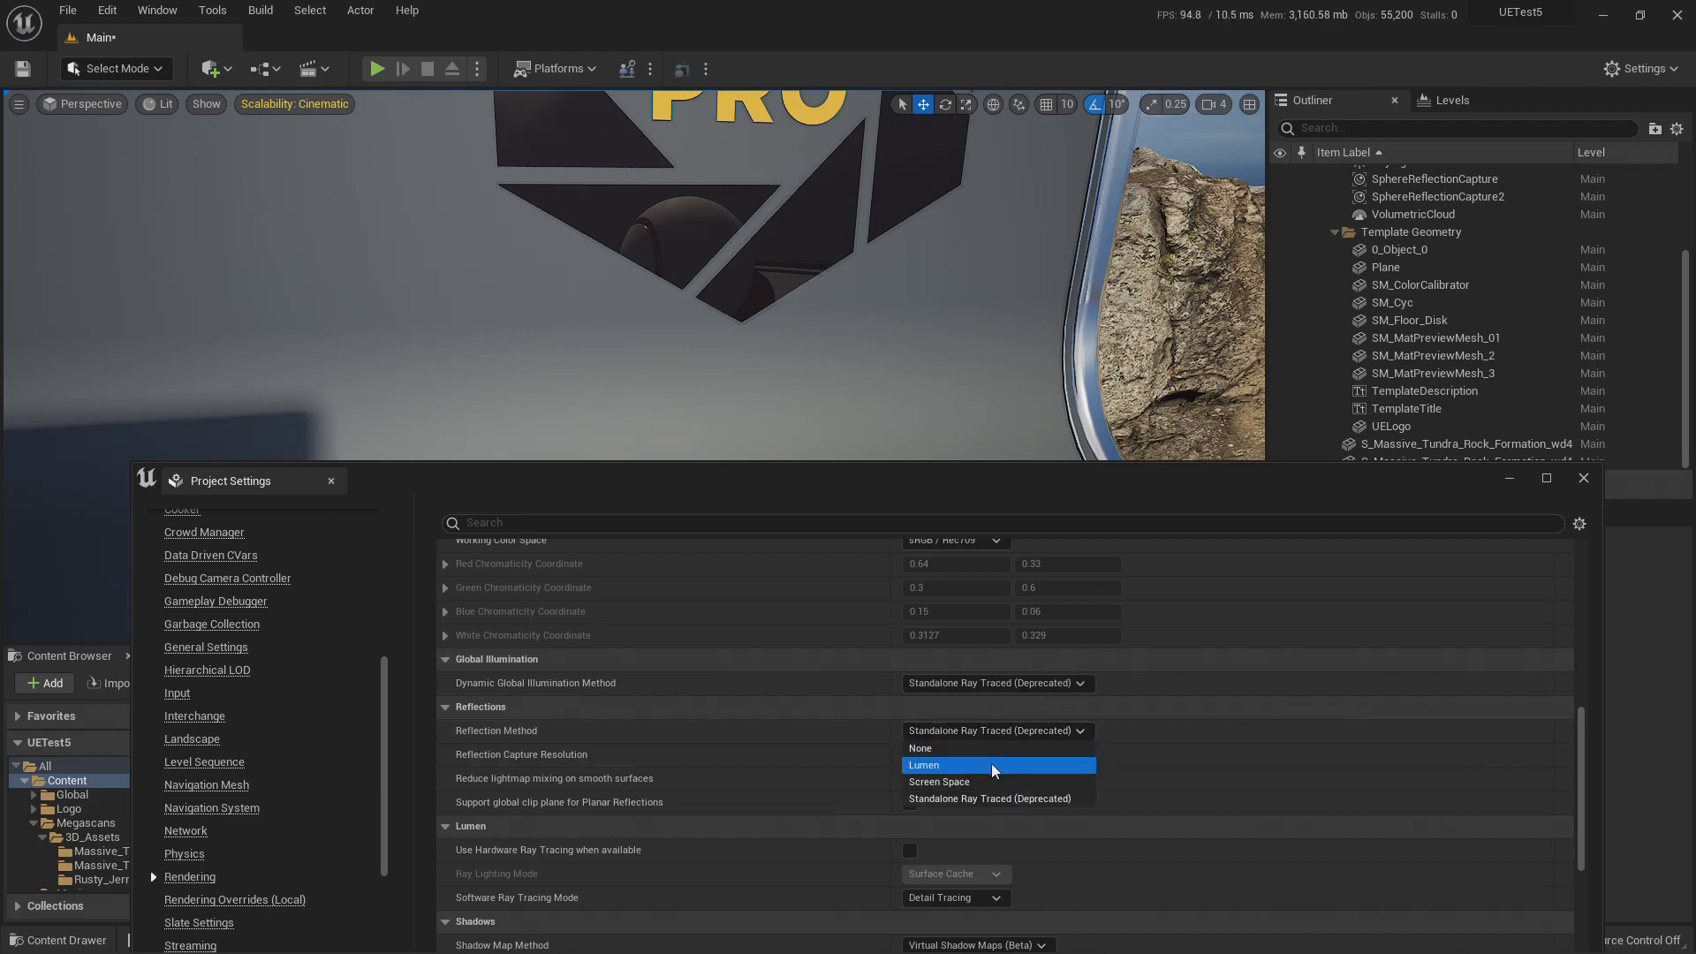
click(991, 765)
Inspect the Lumen reflections on the CG PRO logo and the large 5, and look through the viewport's view modes.
key(s)
right_drag(815, 335, 869, 387)
key(w)
key(e)
key(s)
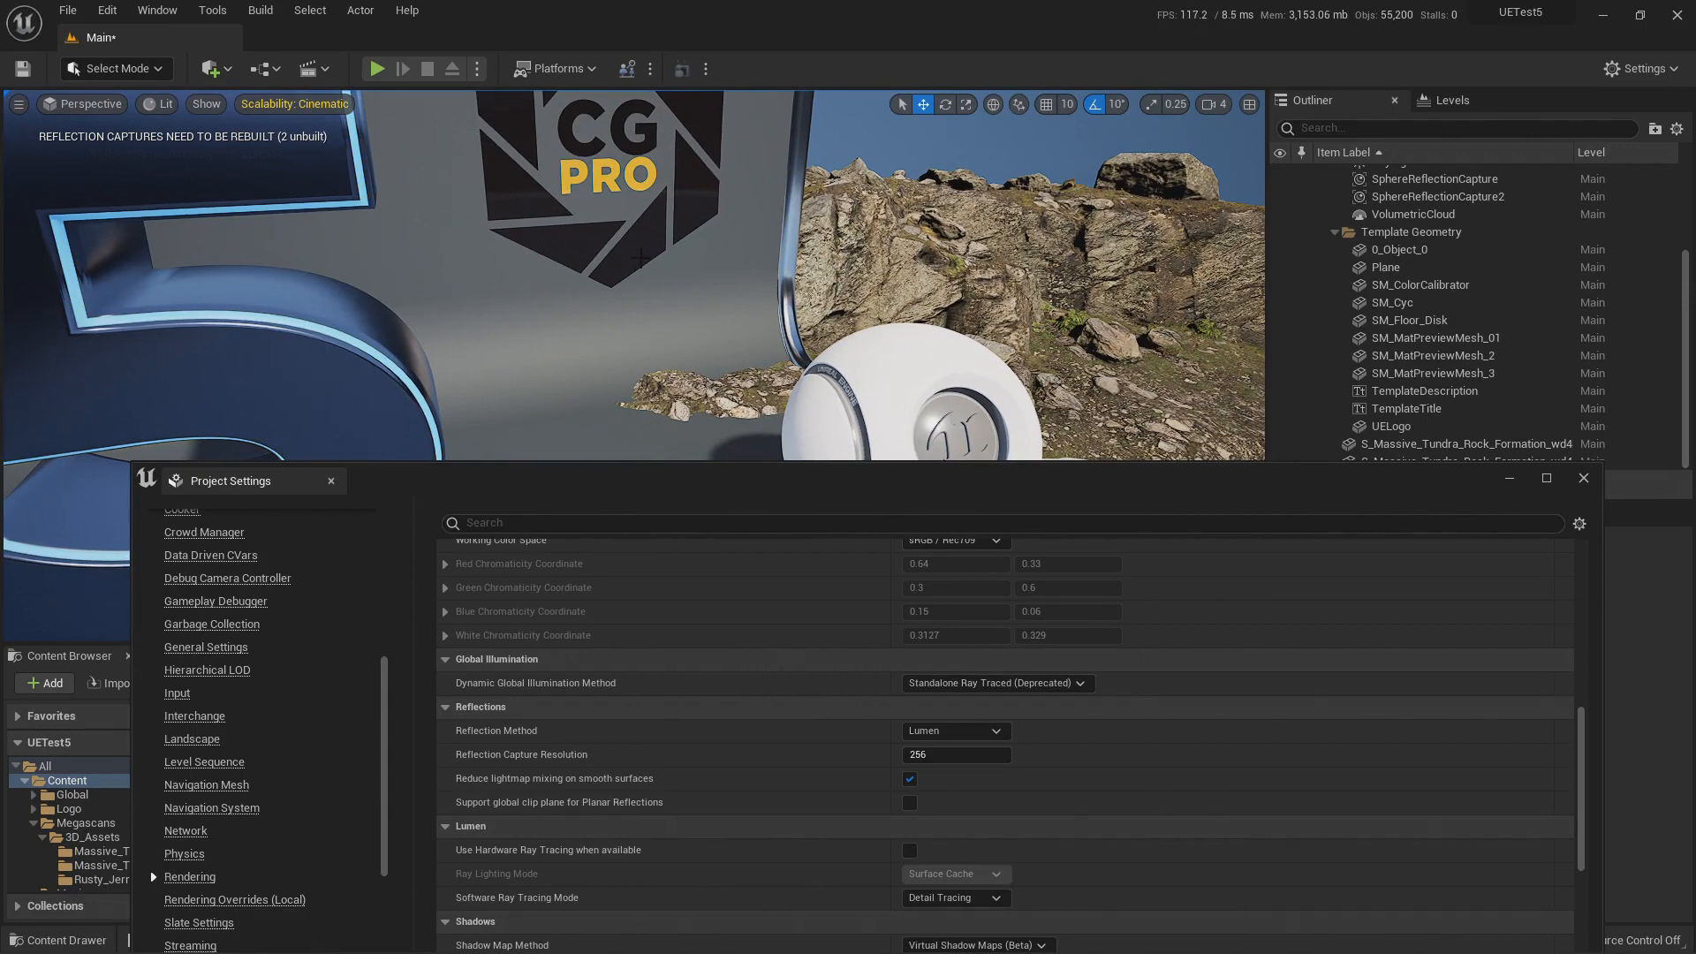
key(d)
right_drag(772, 323, 654, 350)
click(731, 360)
key(a)
key(w)
right_drag(750, 371, 710, 372)
key(s)
click(150, 106)
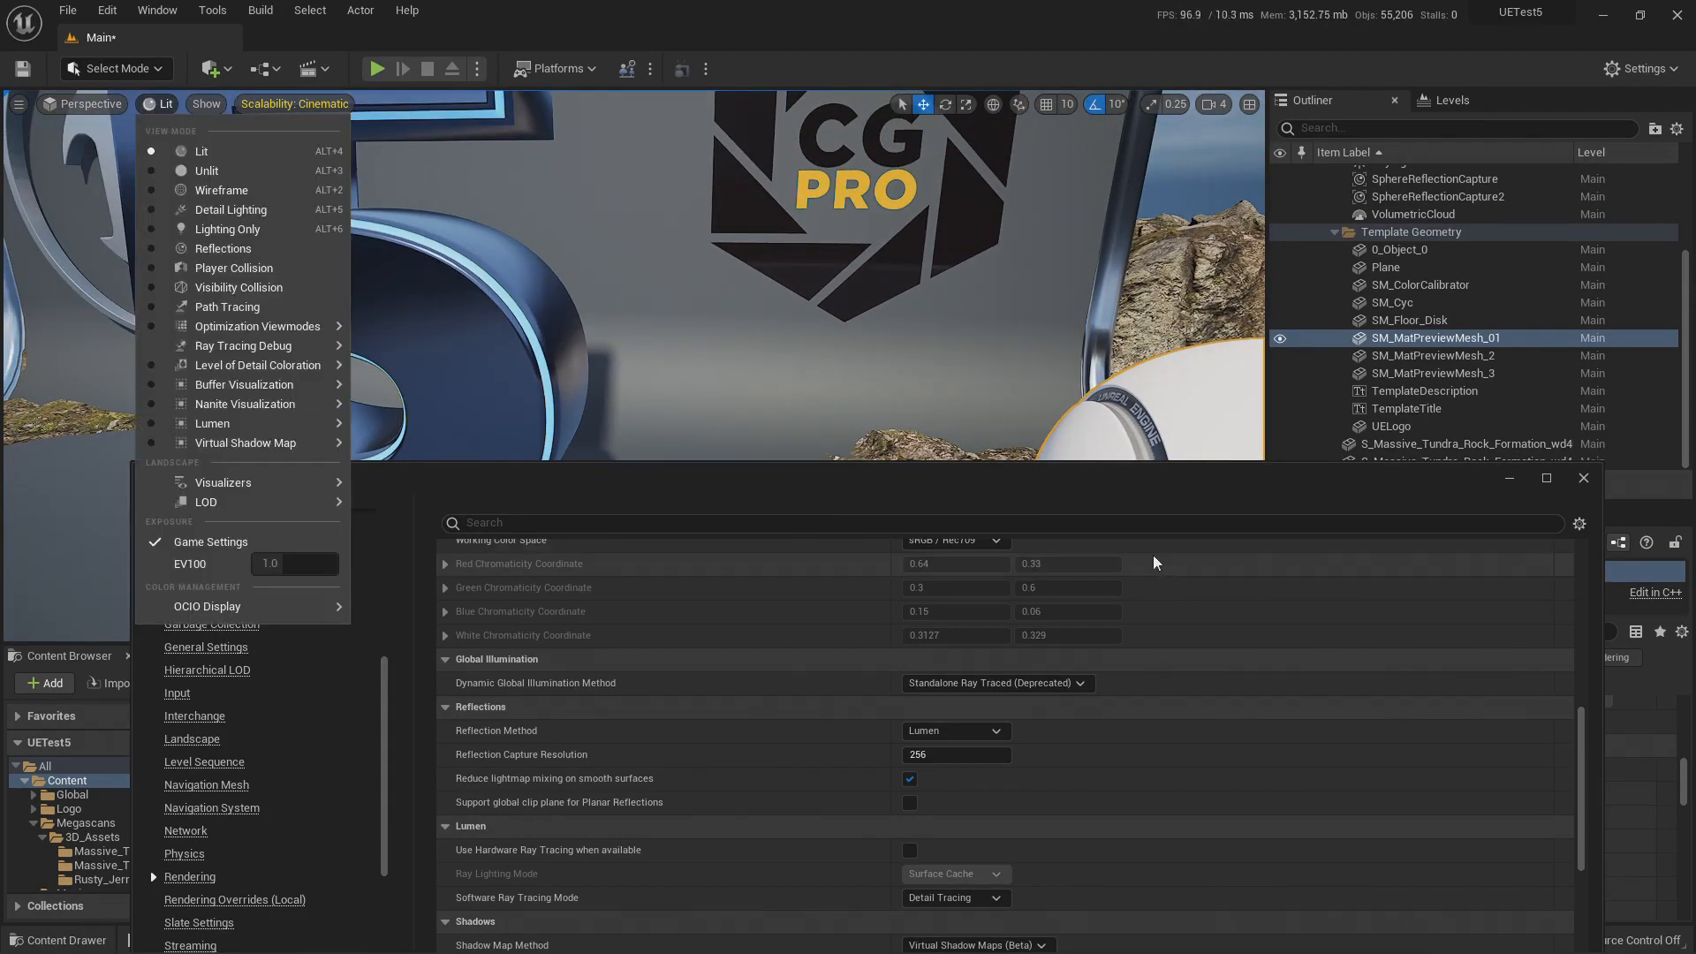
click(1241, 491)
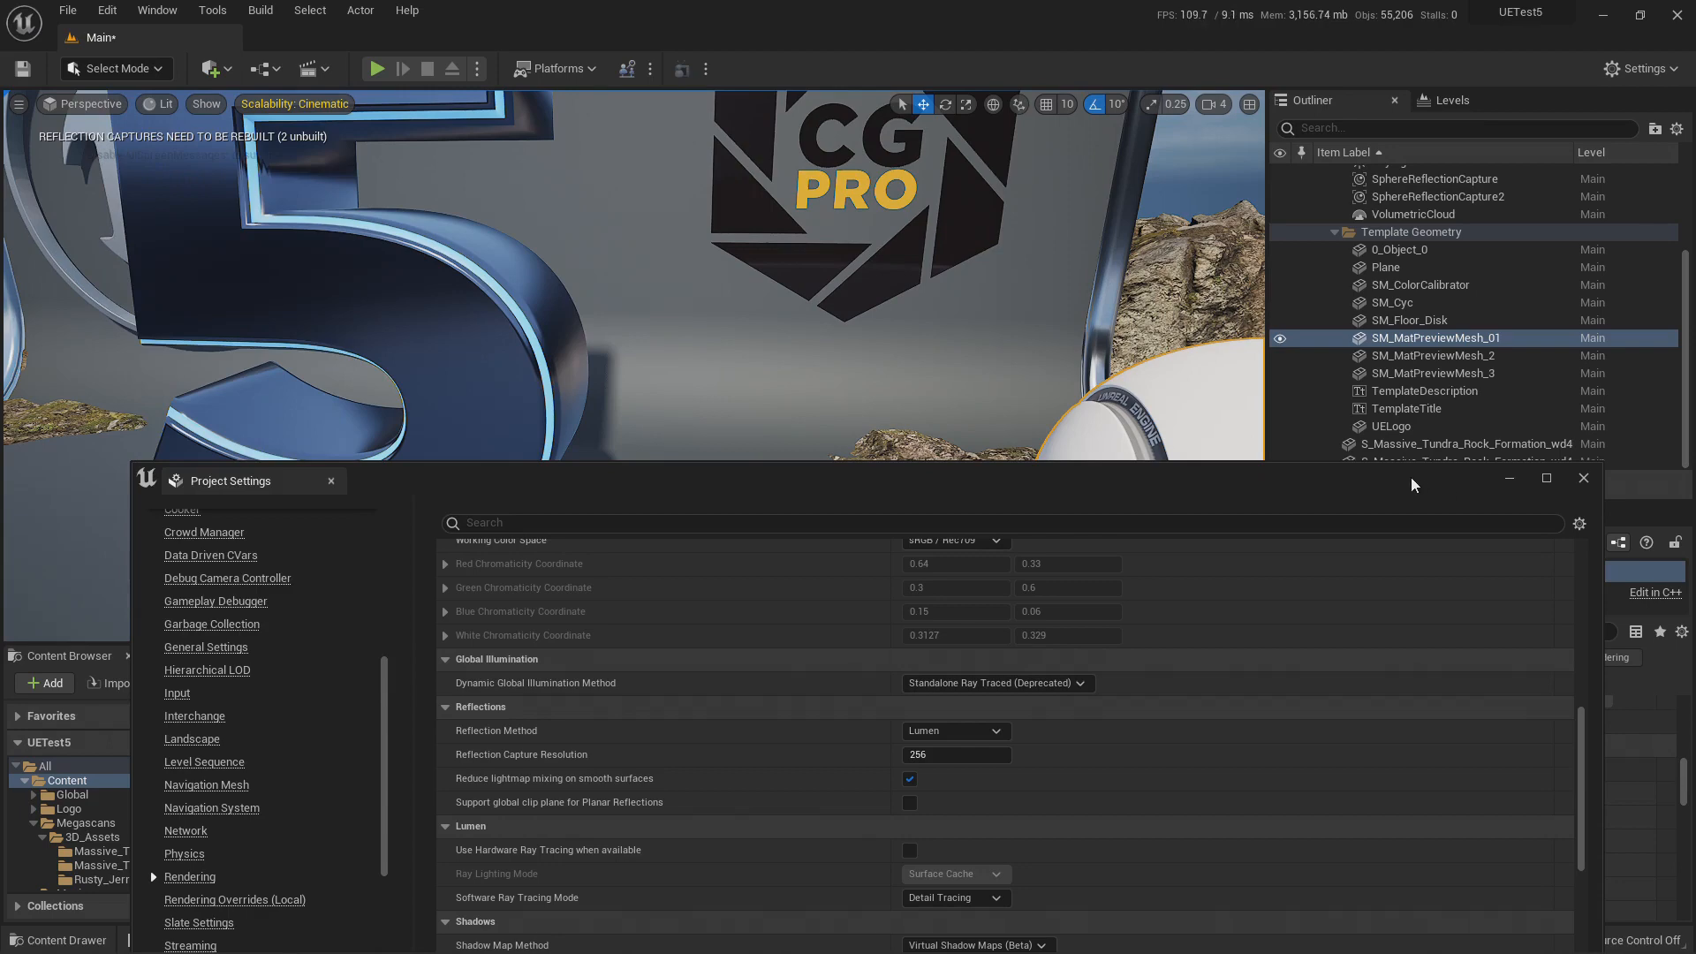
Switch the viewport to the Lumen Overview visualization and frame the large 5 and the CG PRO logo.
click(1508, 477)
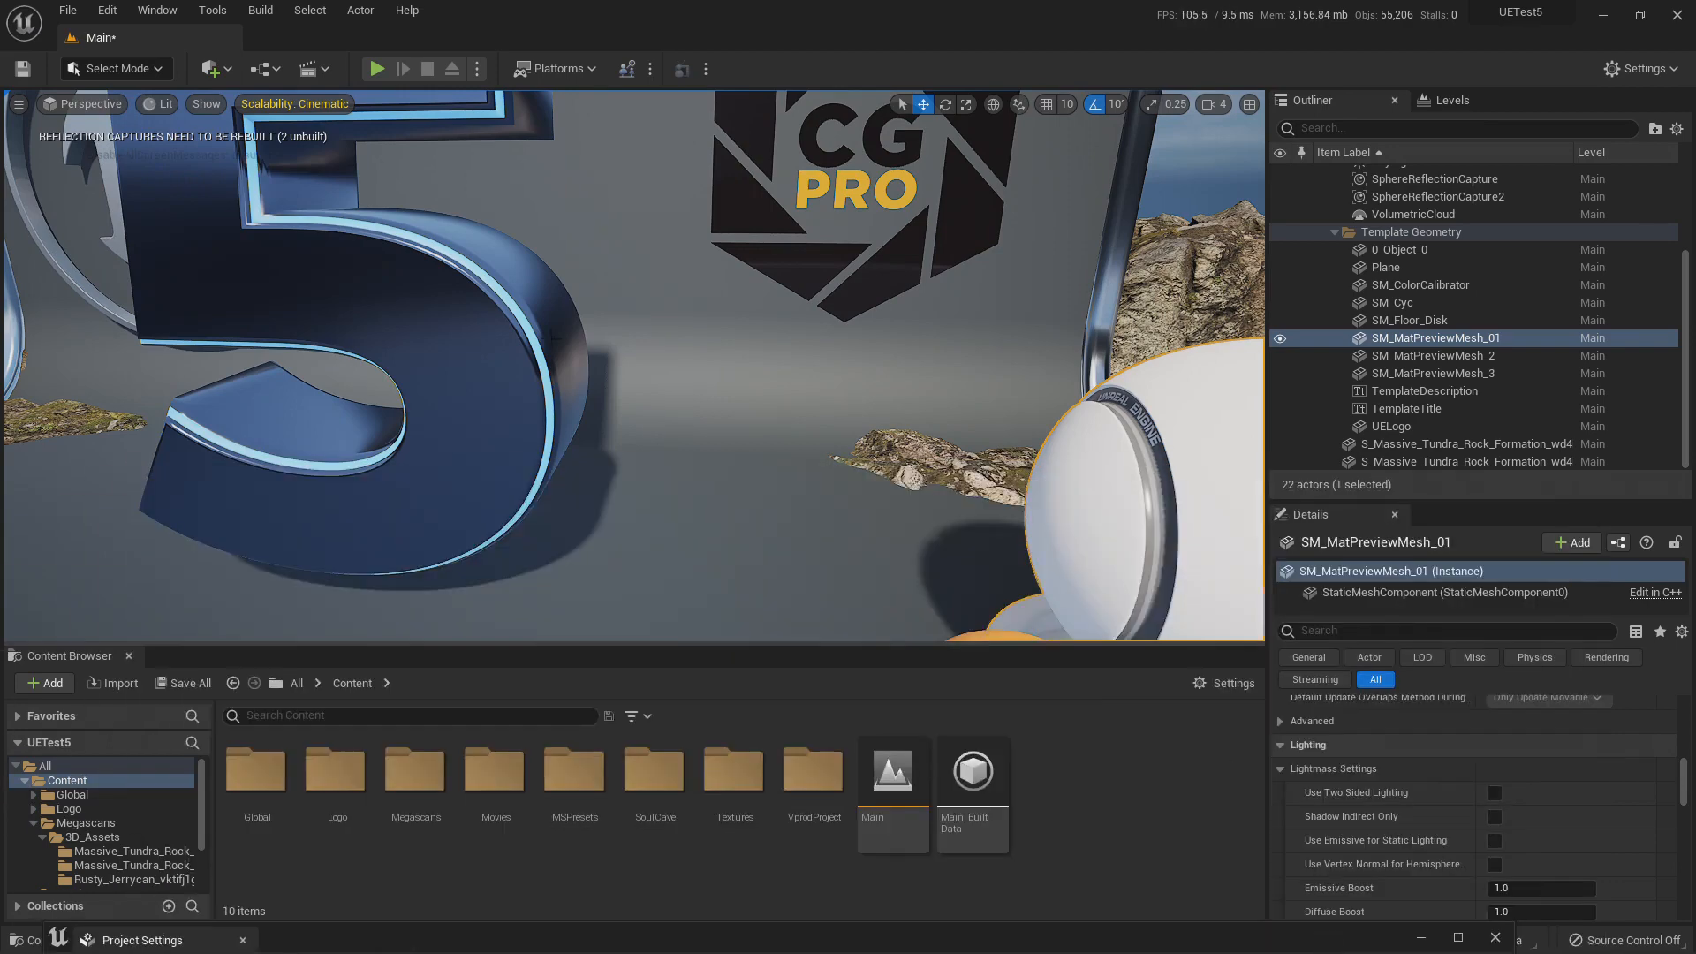
click(162, 105)
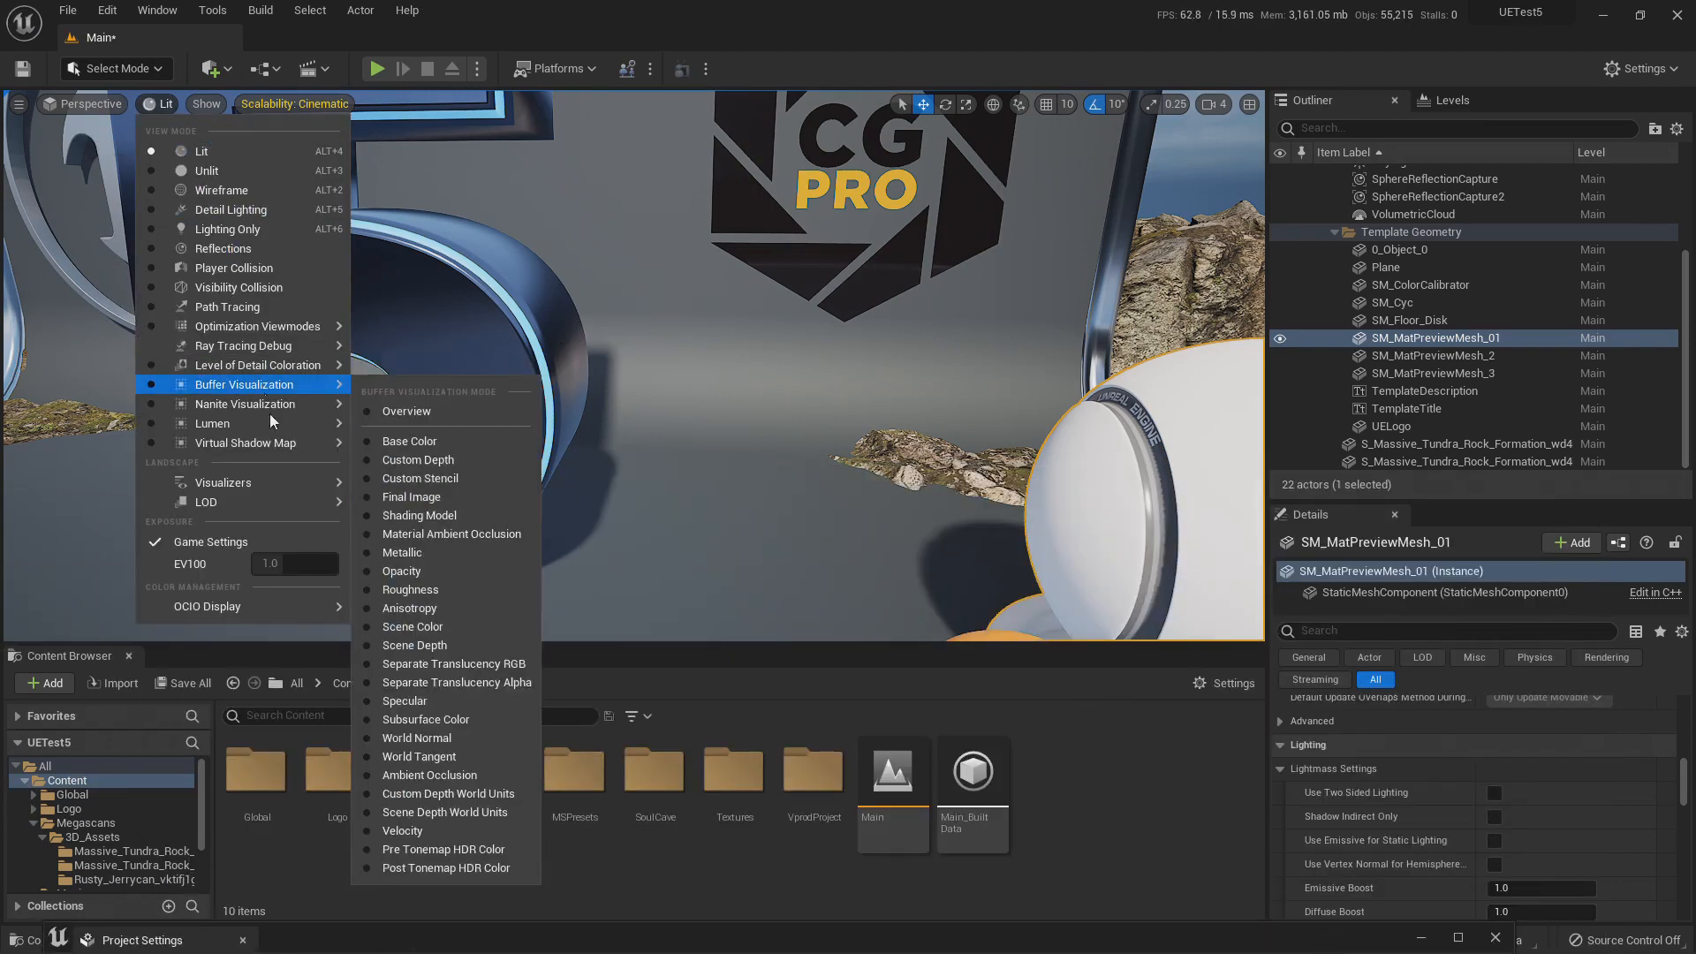
mouse_move(265, 423)
click(432, 451)
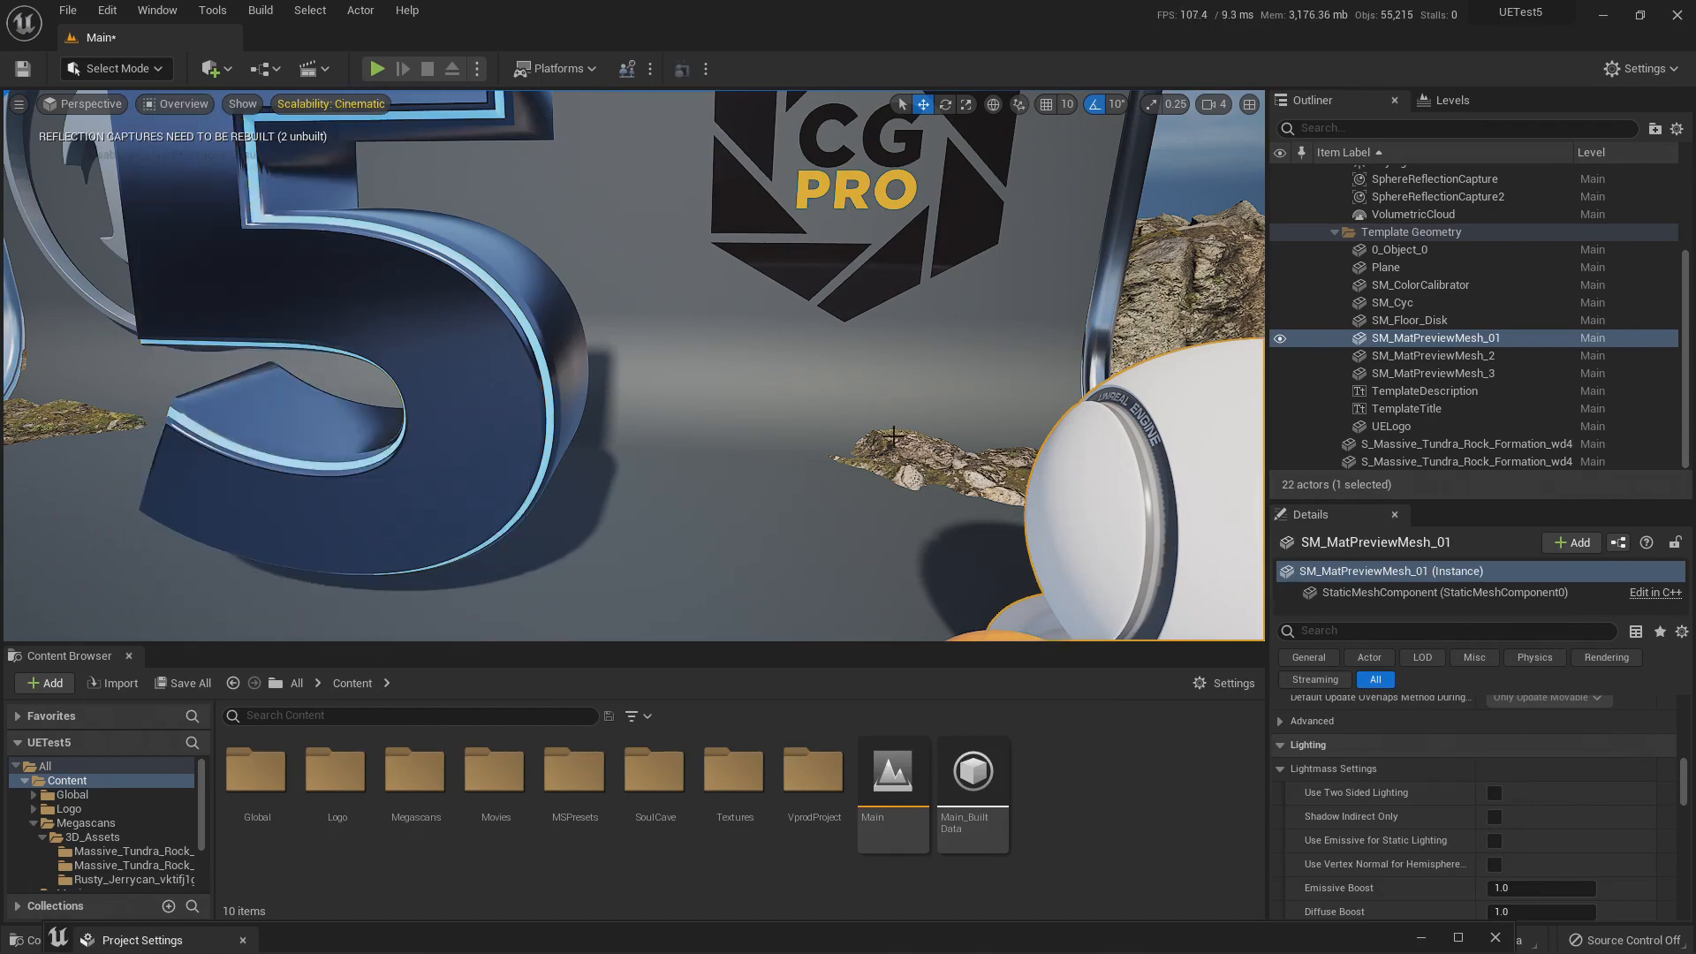
right_drag(846, 396, 768, 394)
key(s)
key(w)
Set the project's Dynamic Global Illumination Method to Lumen.
drag(1023, 762, 983, 416)
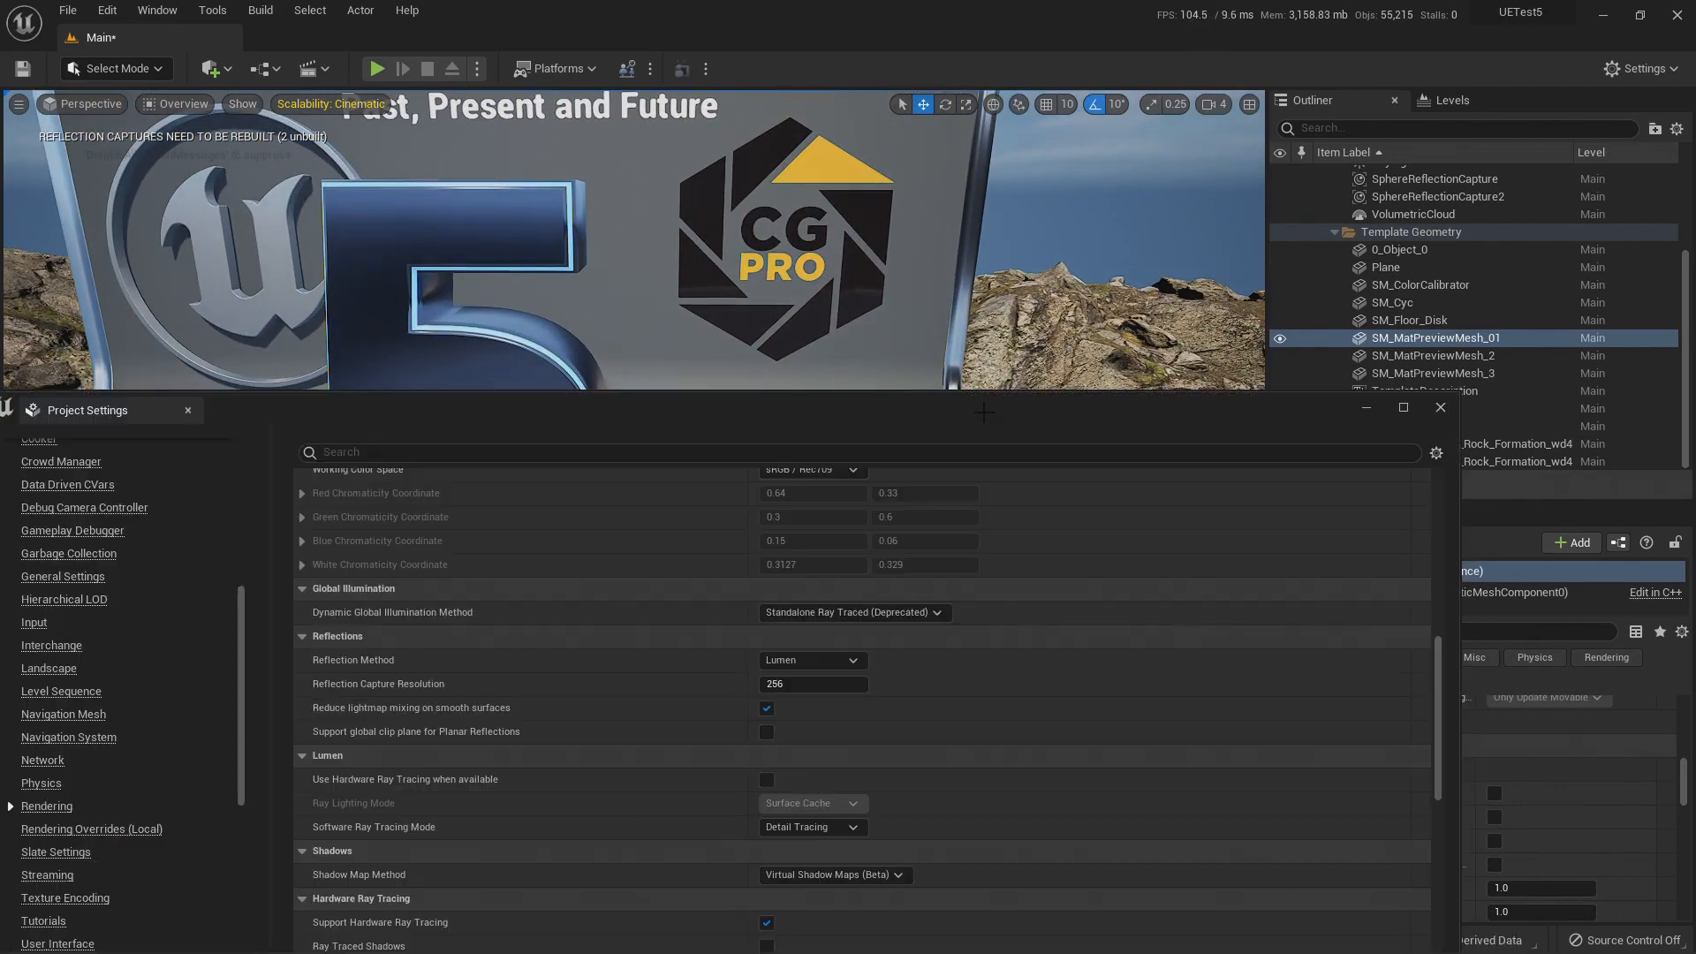
scroll(743, 629, up, 5)
scroll(774, 640, down, 5)
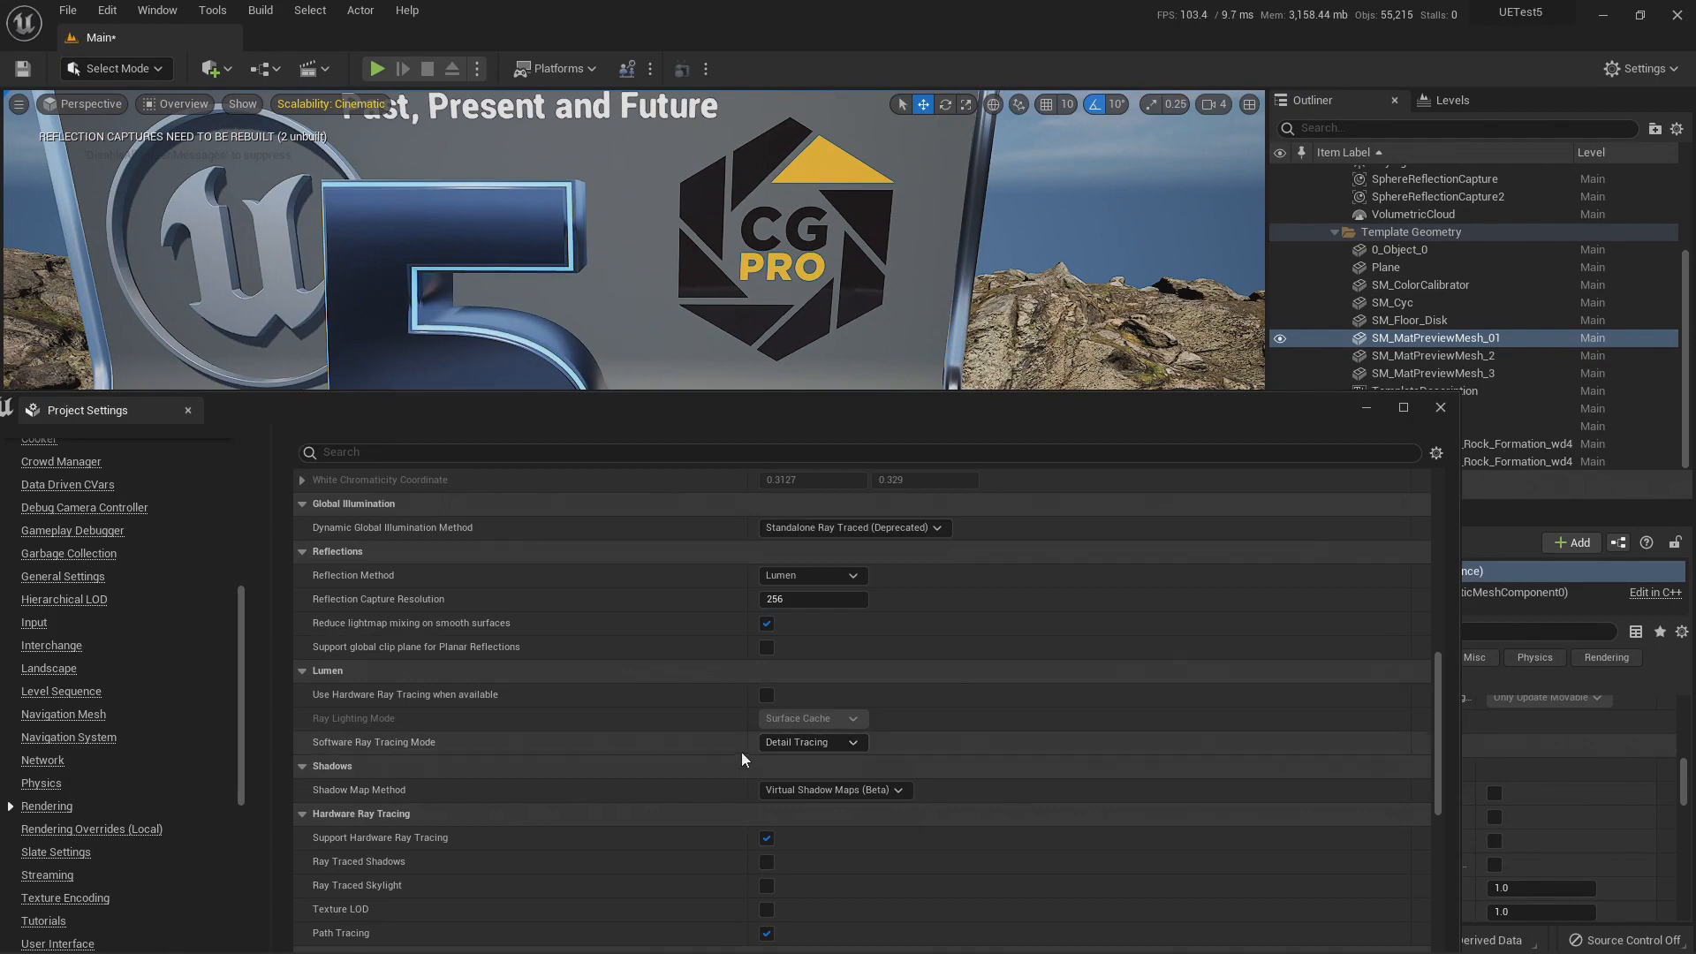
scroll(733, 735, up, 5)
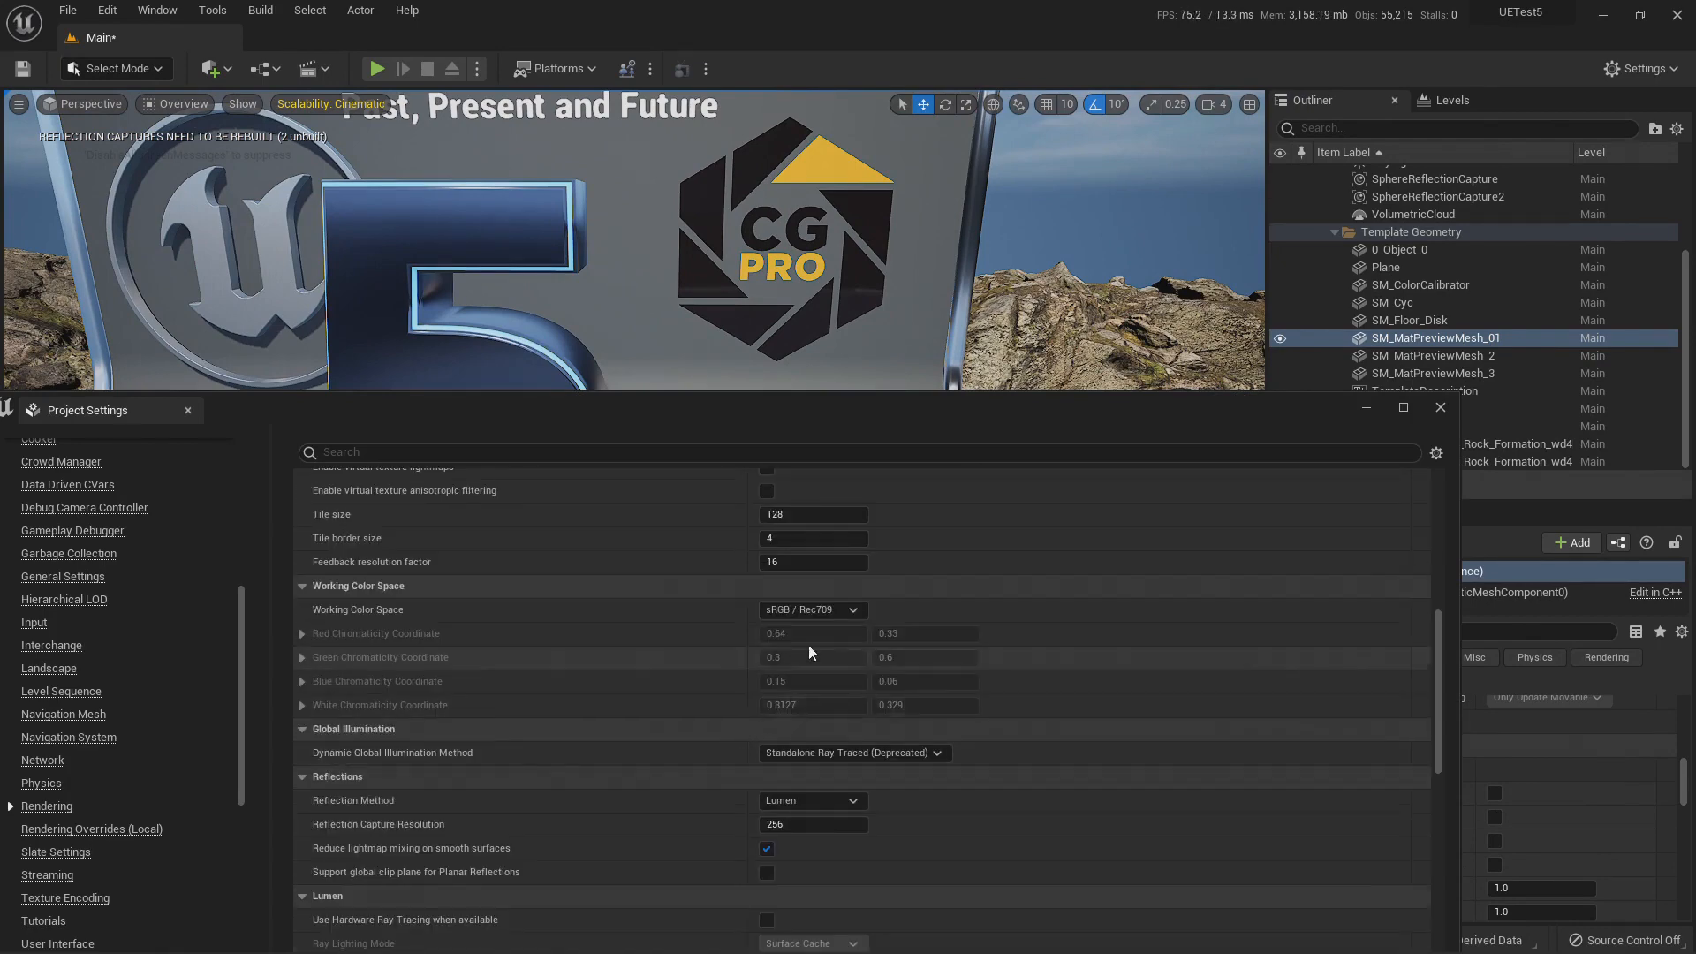
scroll(727, 738, down, 4)
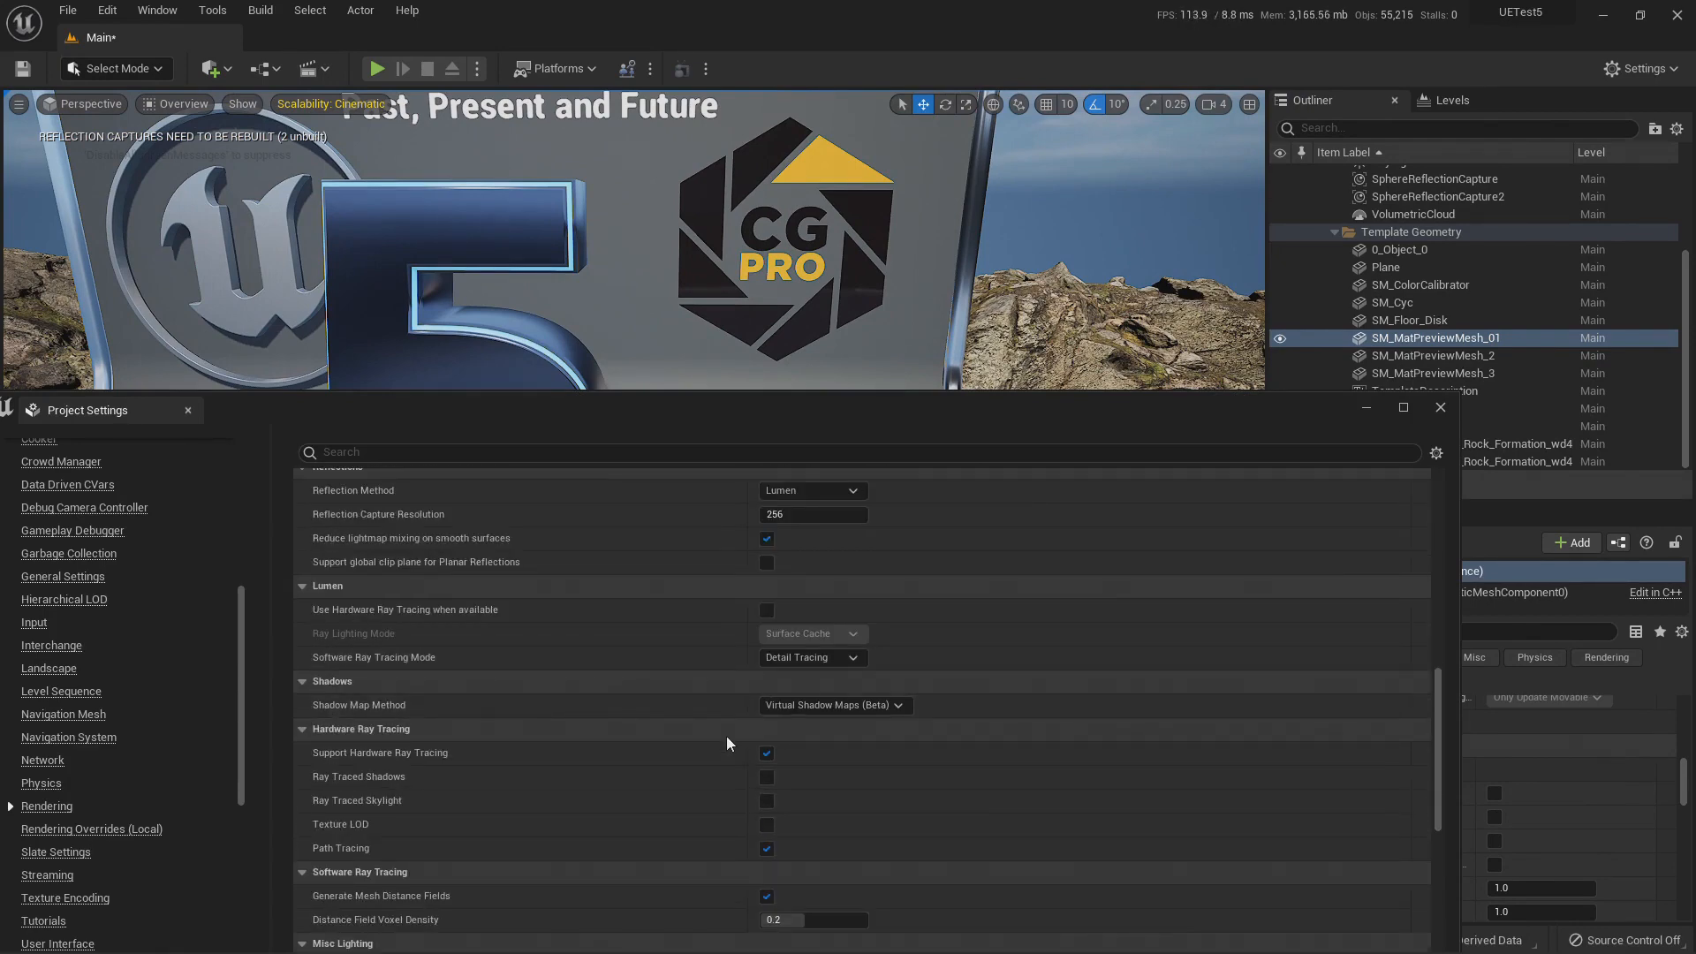
scroll(718, 691, up, 1)
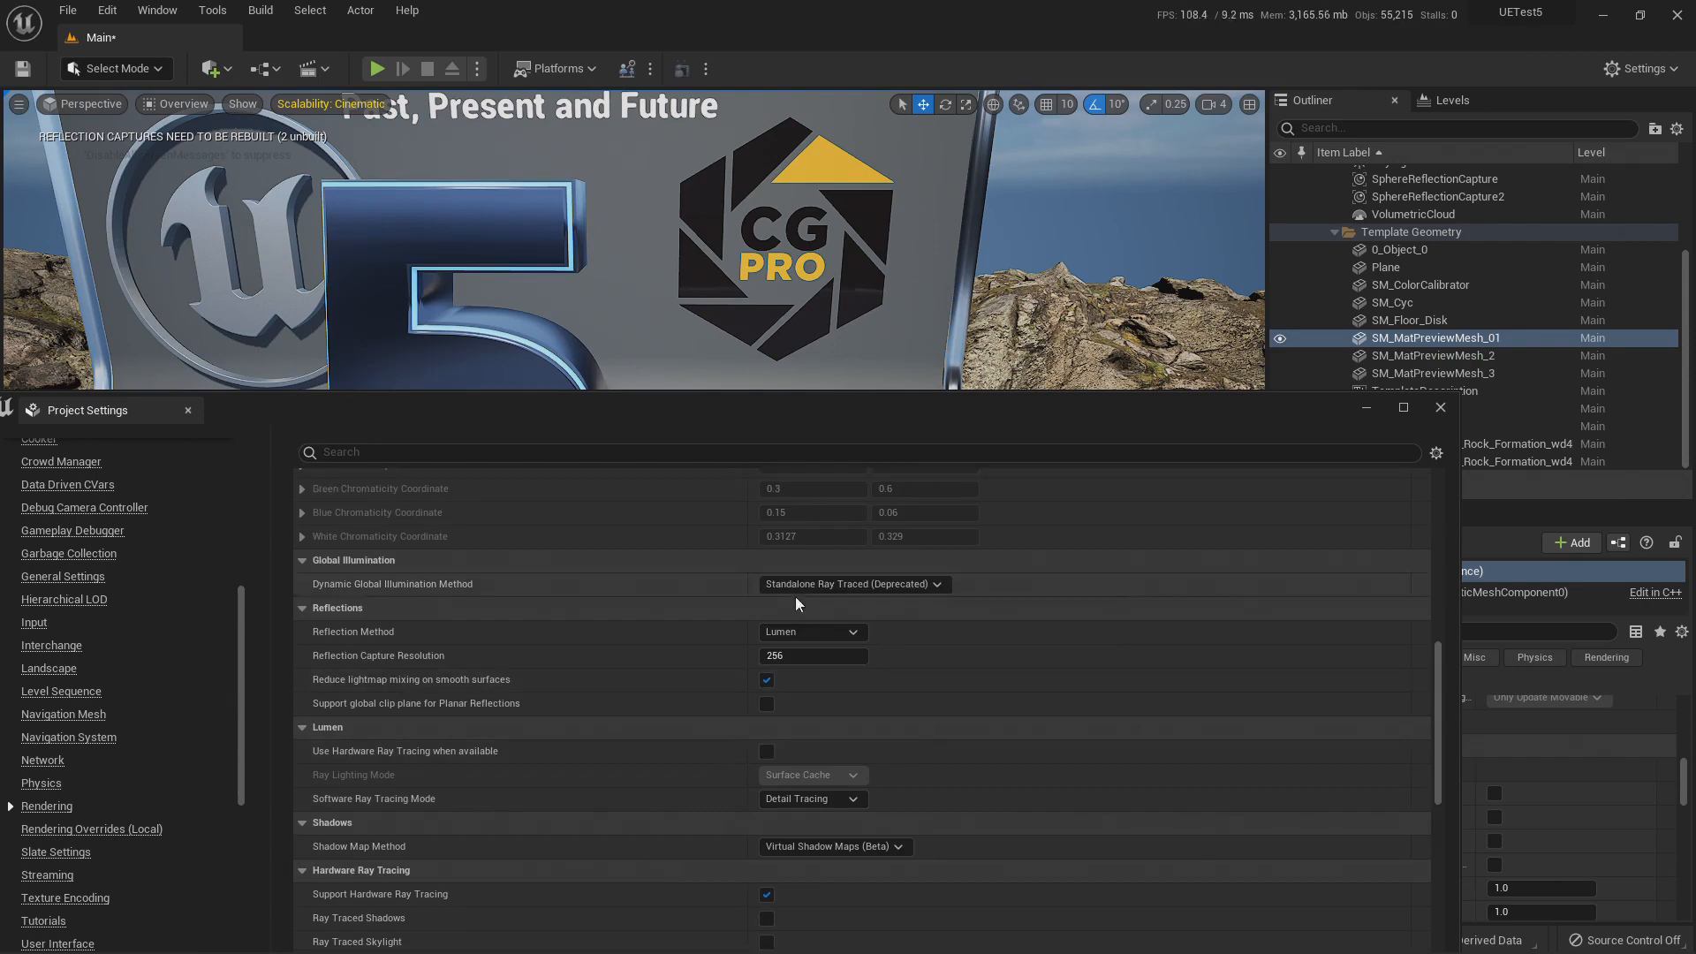
click(843, 584)
click(824, 618)
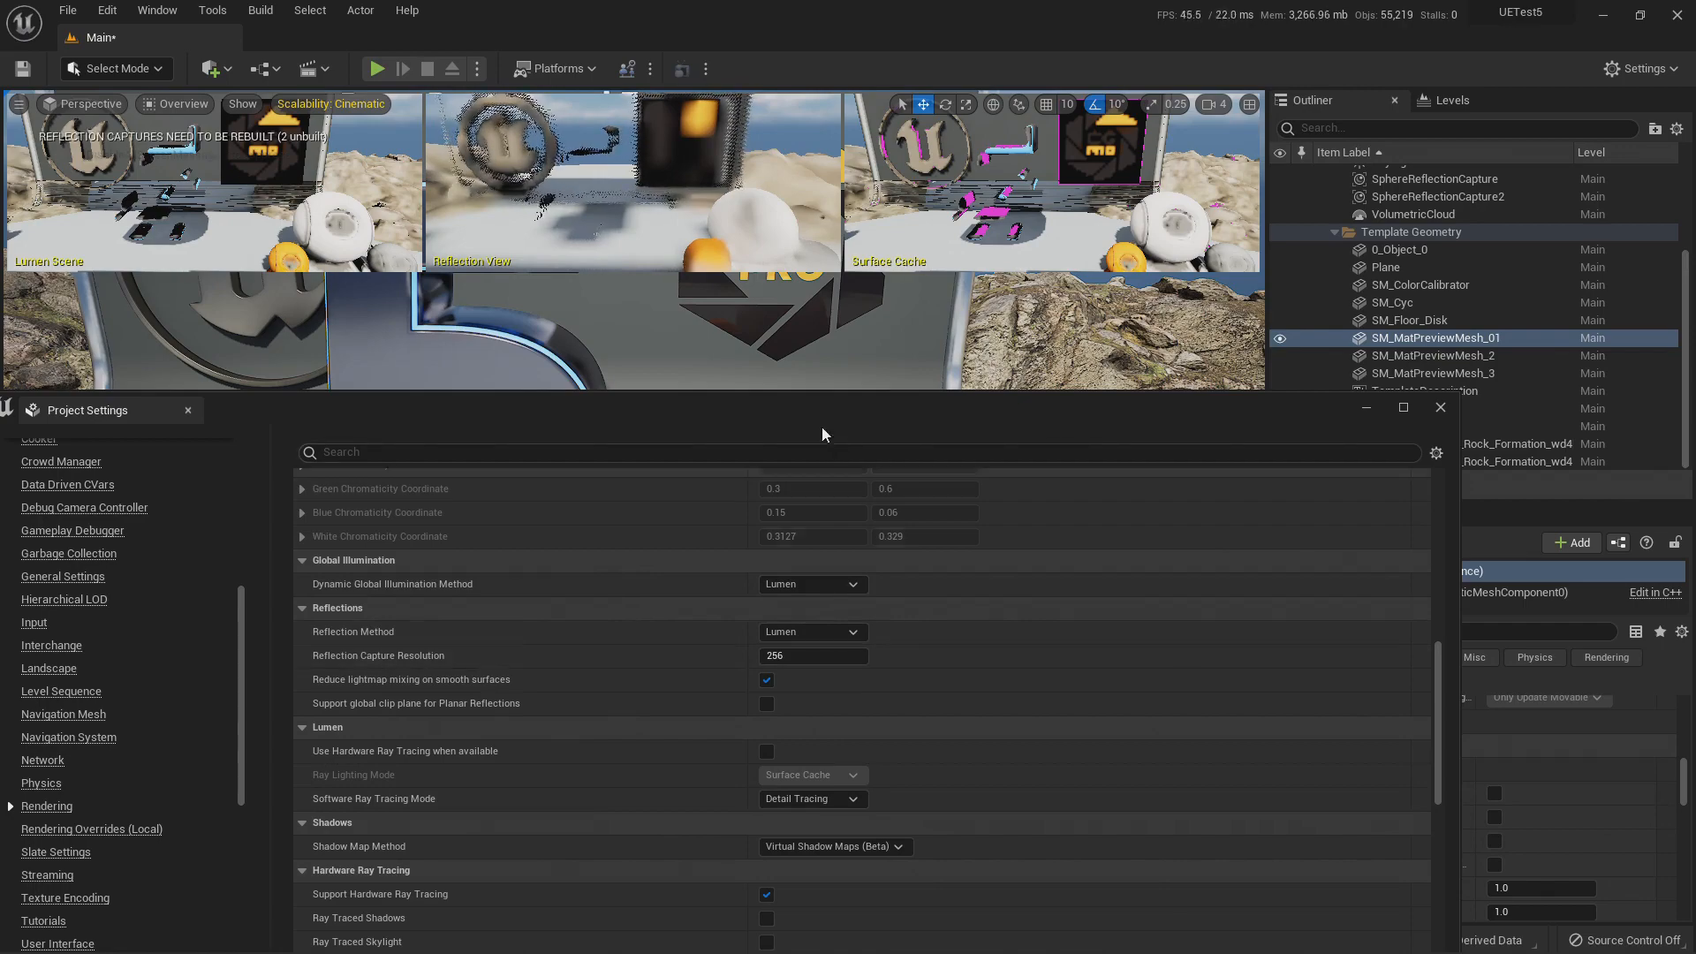
Examine the Lumen Scene, Reflection View and Surface Cache previews around the CG PRO logo and the large 5.
drag(839, 416, 856, 836)
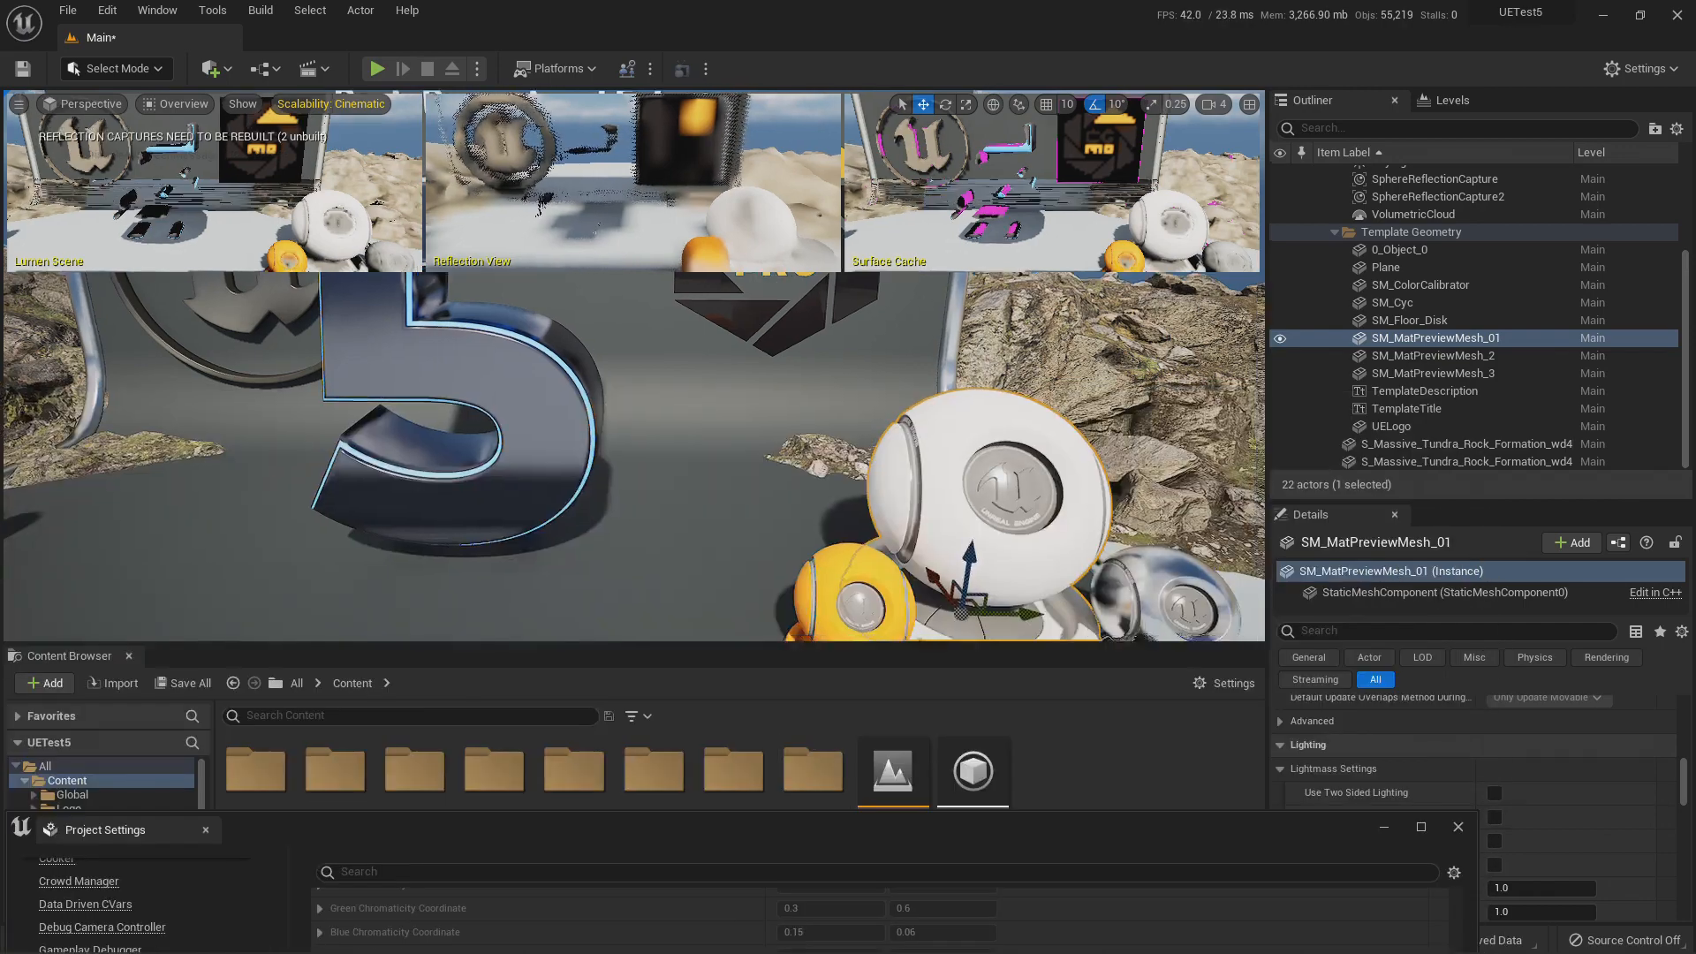
right_drag(747, 488, 746, 487)
key(w)
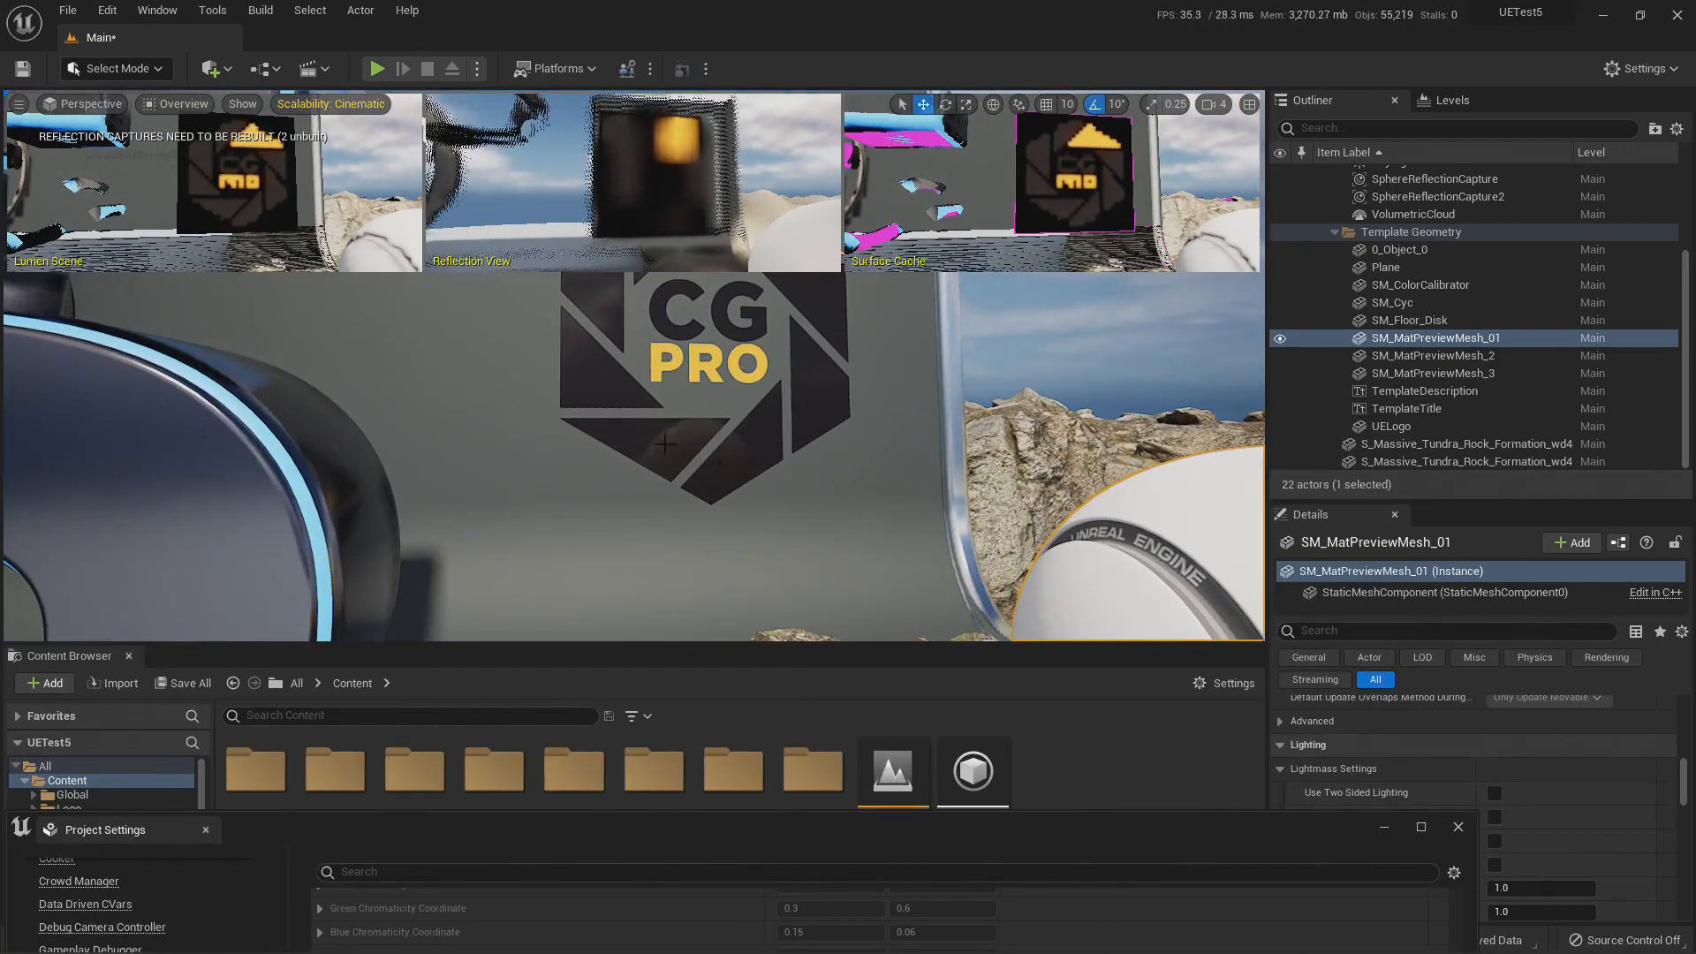
right_drag(1037, 576, 1104, 590)
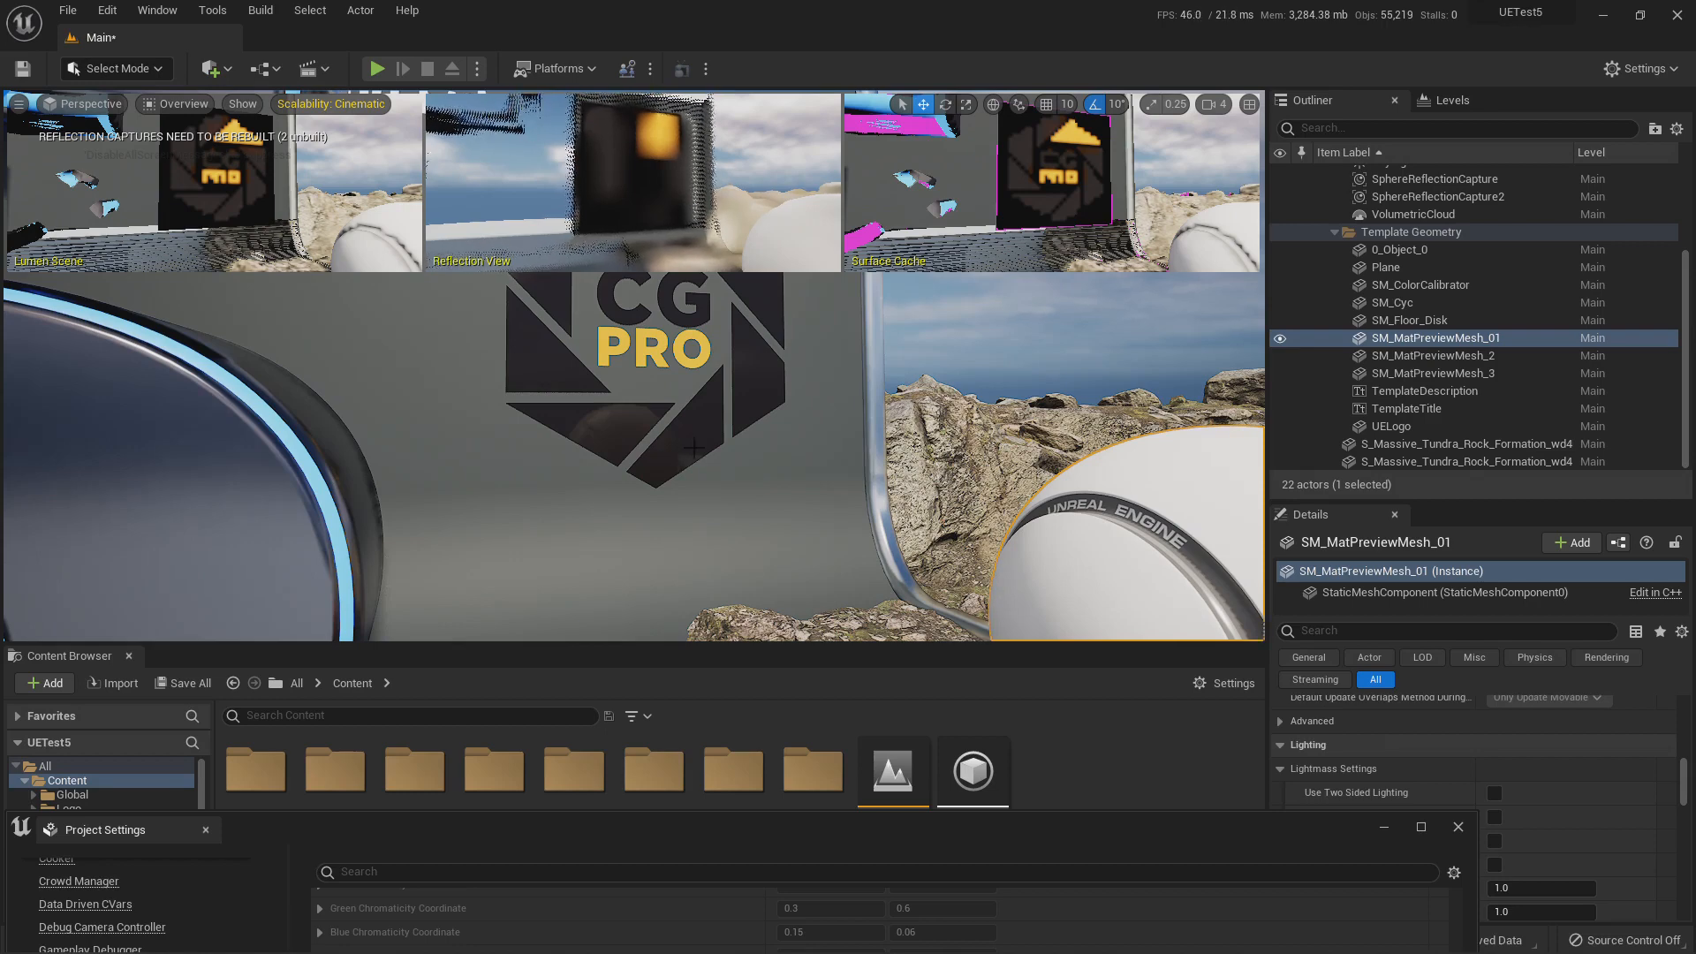
mouse_move(636, 431)
right_down()
mouse_move(658, 433)
mouse_move(623, 444)
right_up()
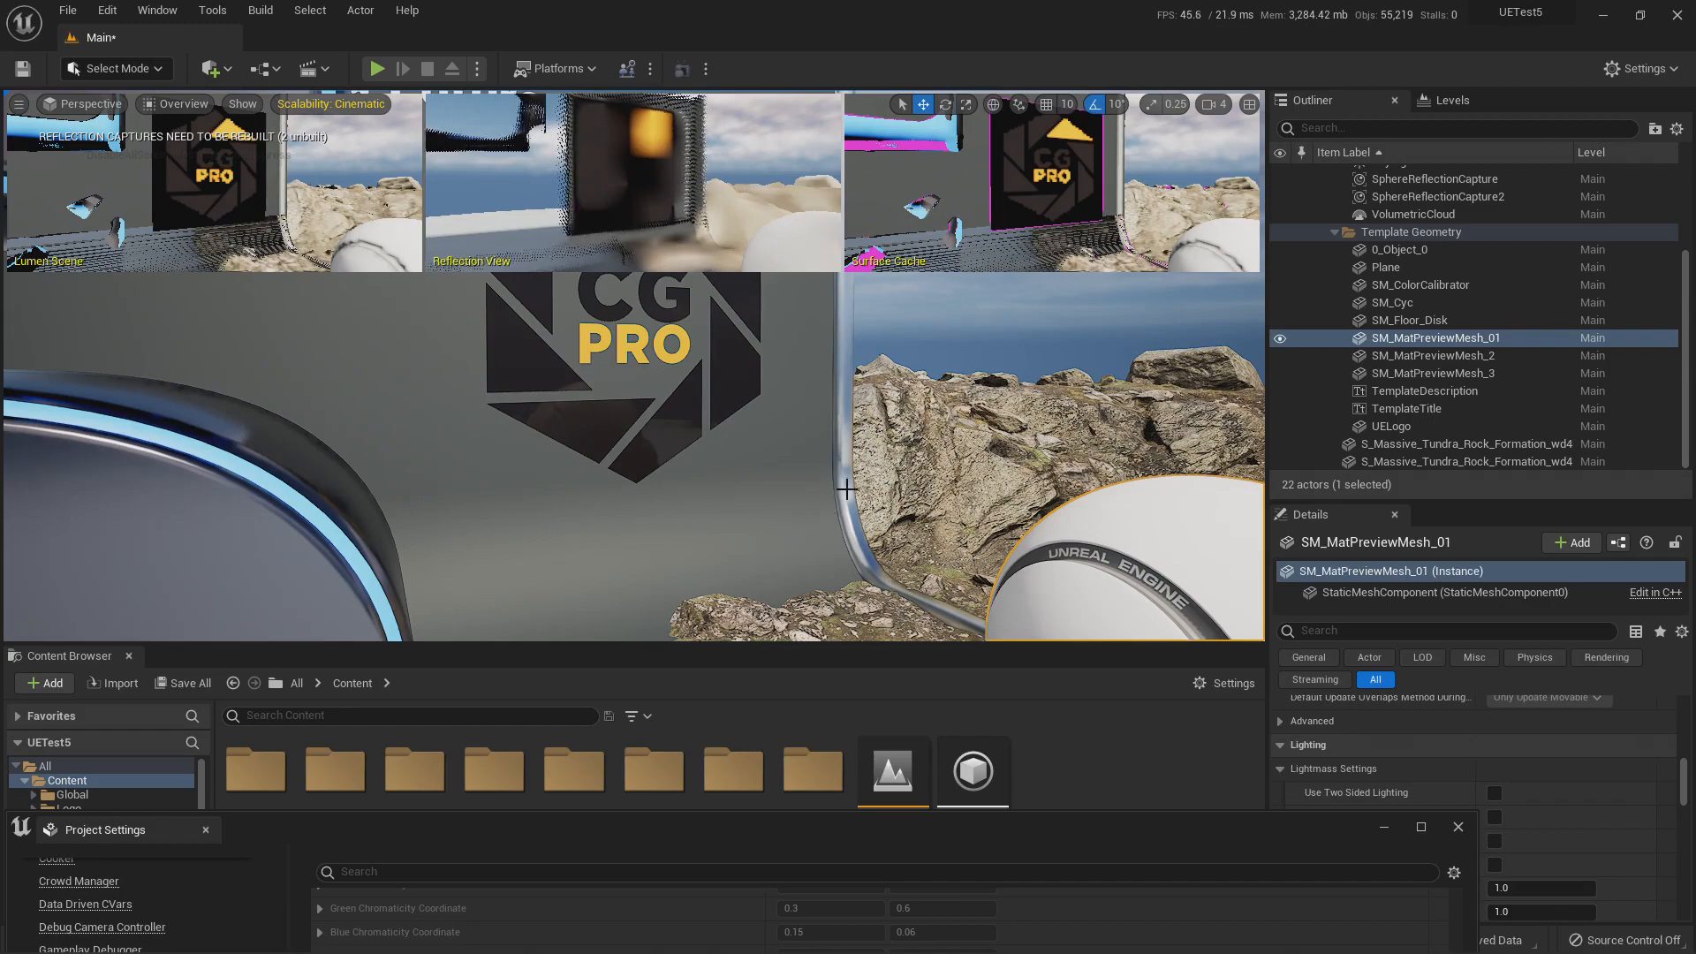
right_drag(846, 489, 844, 443)
right_drag(711, 380, 724, 380)
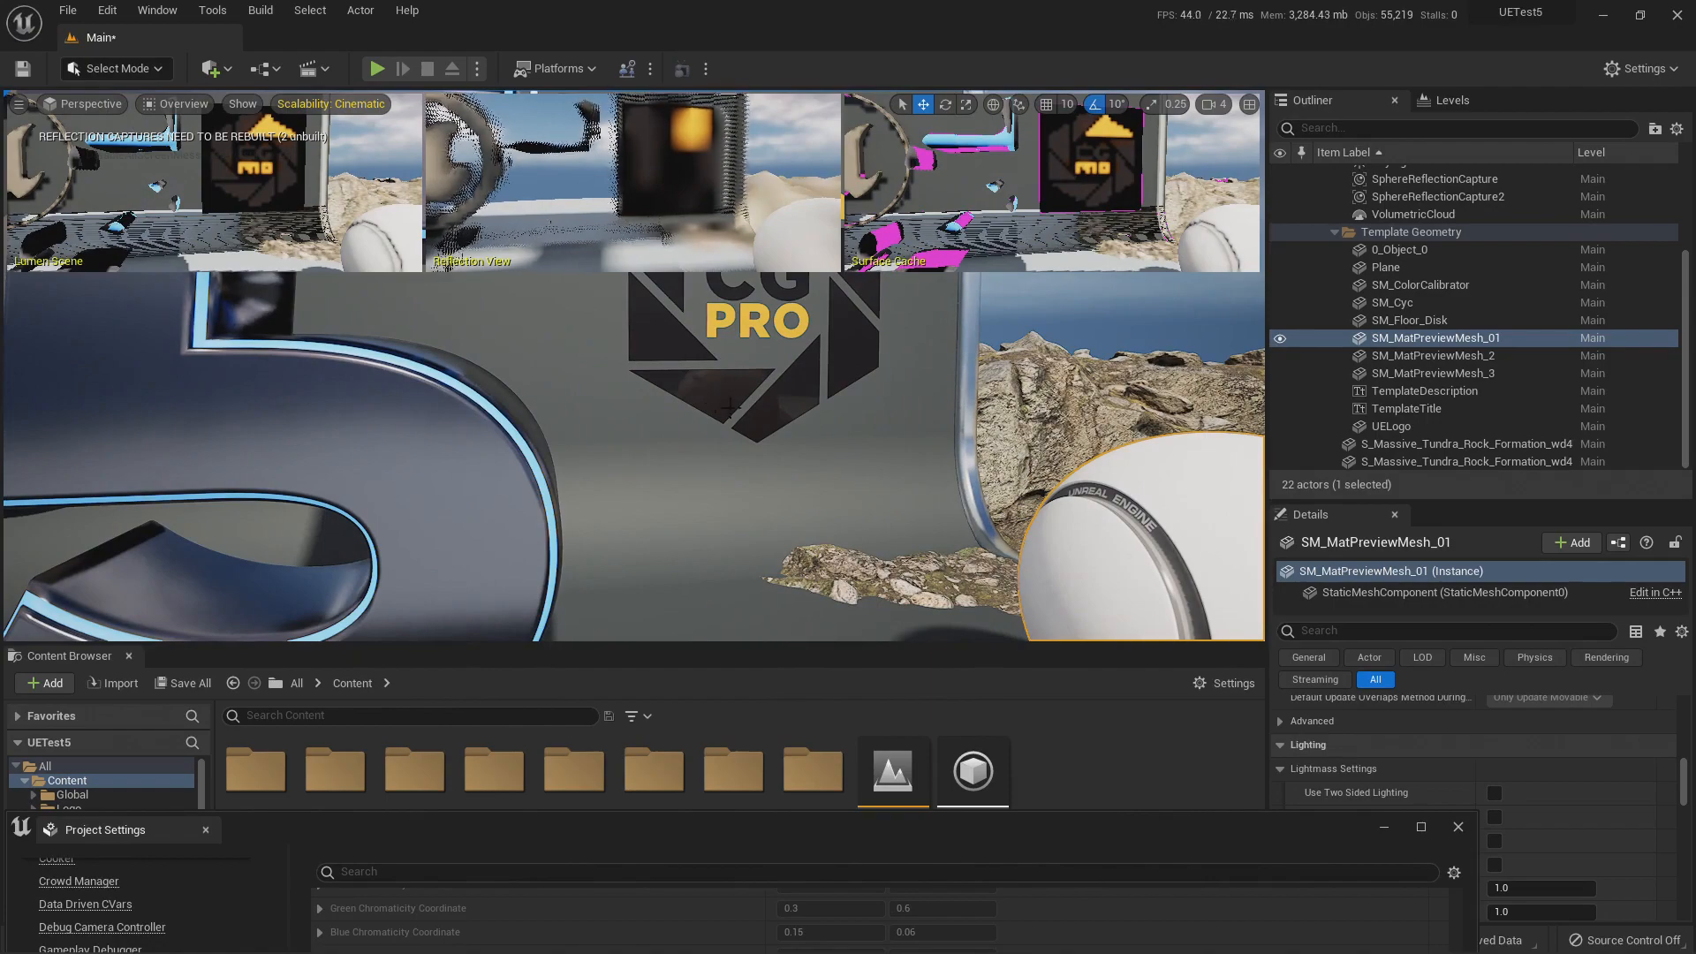
right_drag(751, 399, 674, 431)
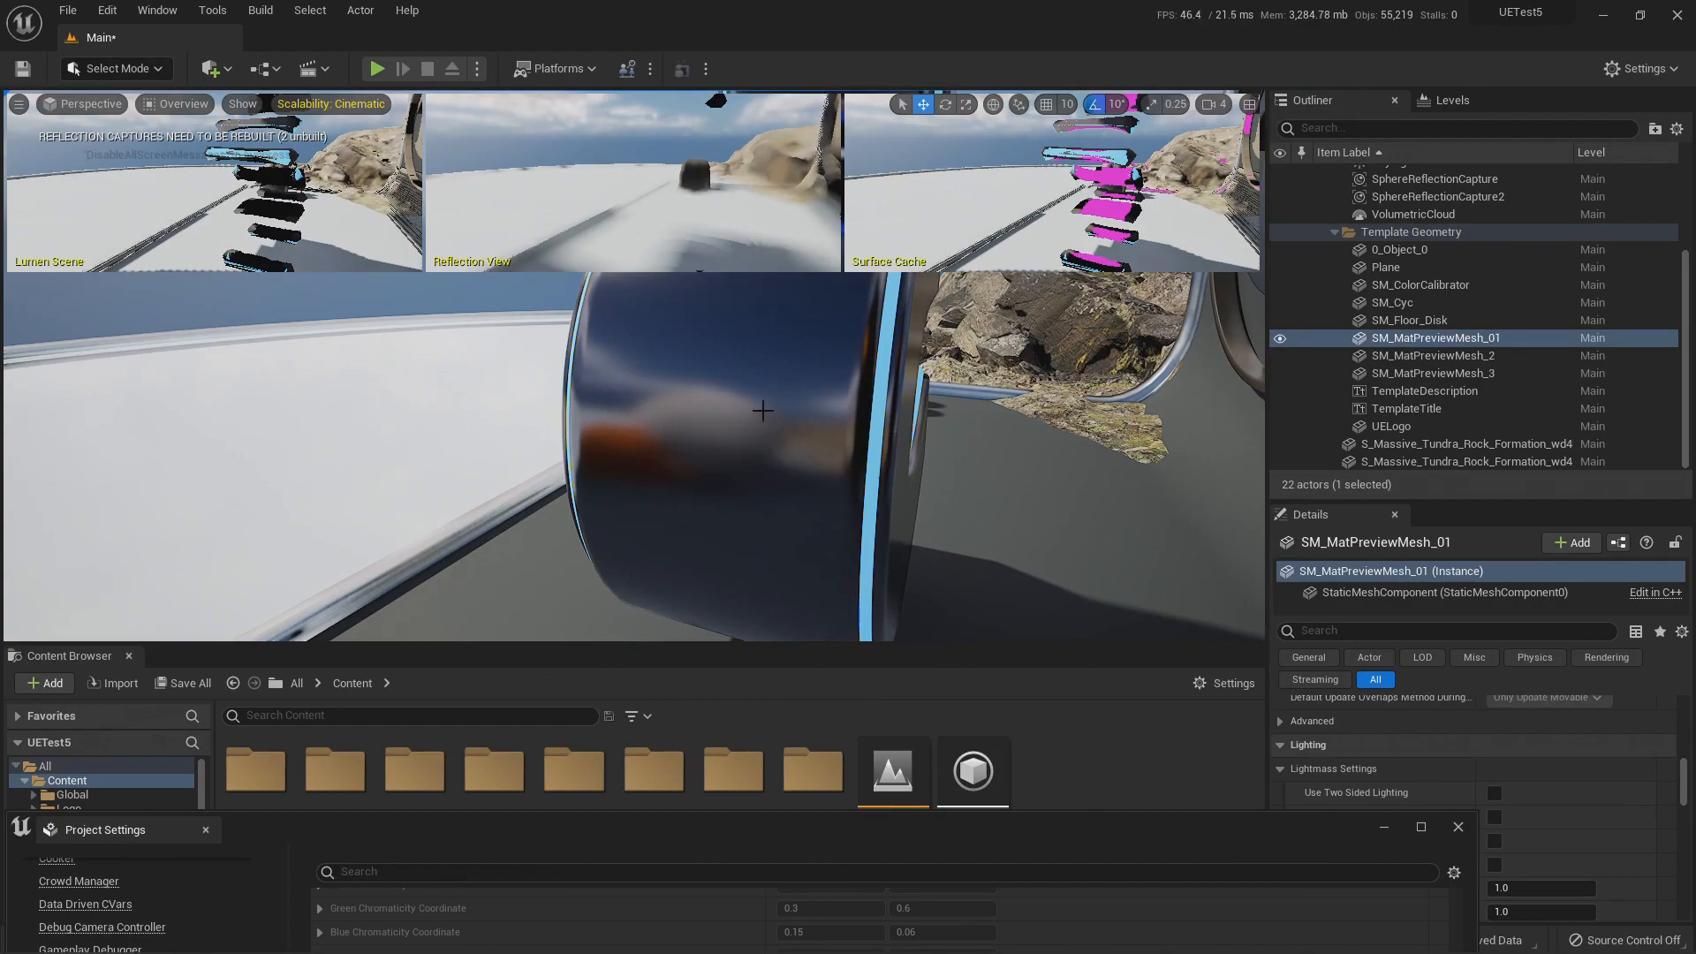
right_drag(674, 431, 835, 587)
right_drag(837, 495, 709, 490)
Return the viewport to the Lit view mode with the whole stage in frame.
click(154, 103)
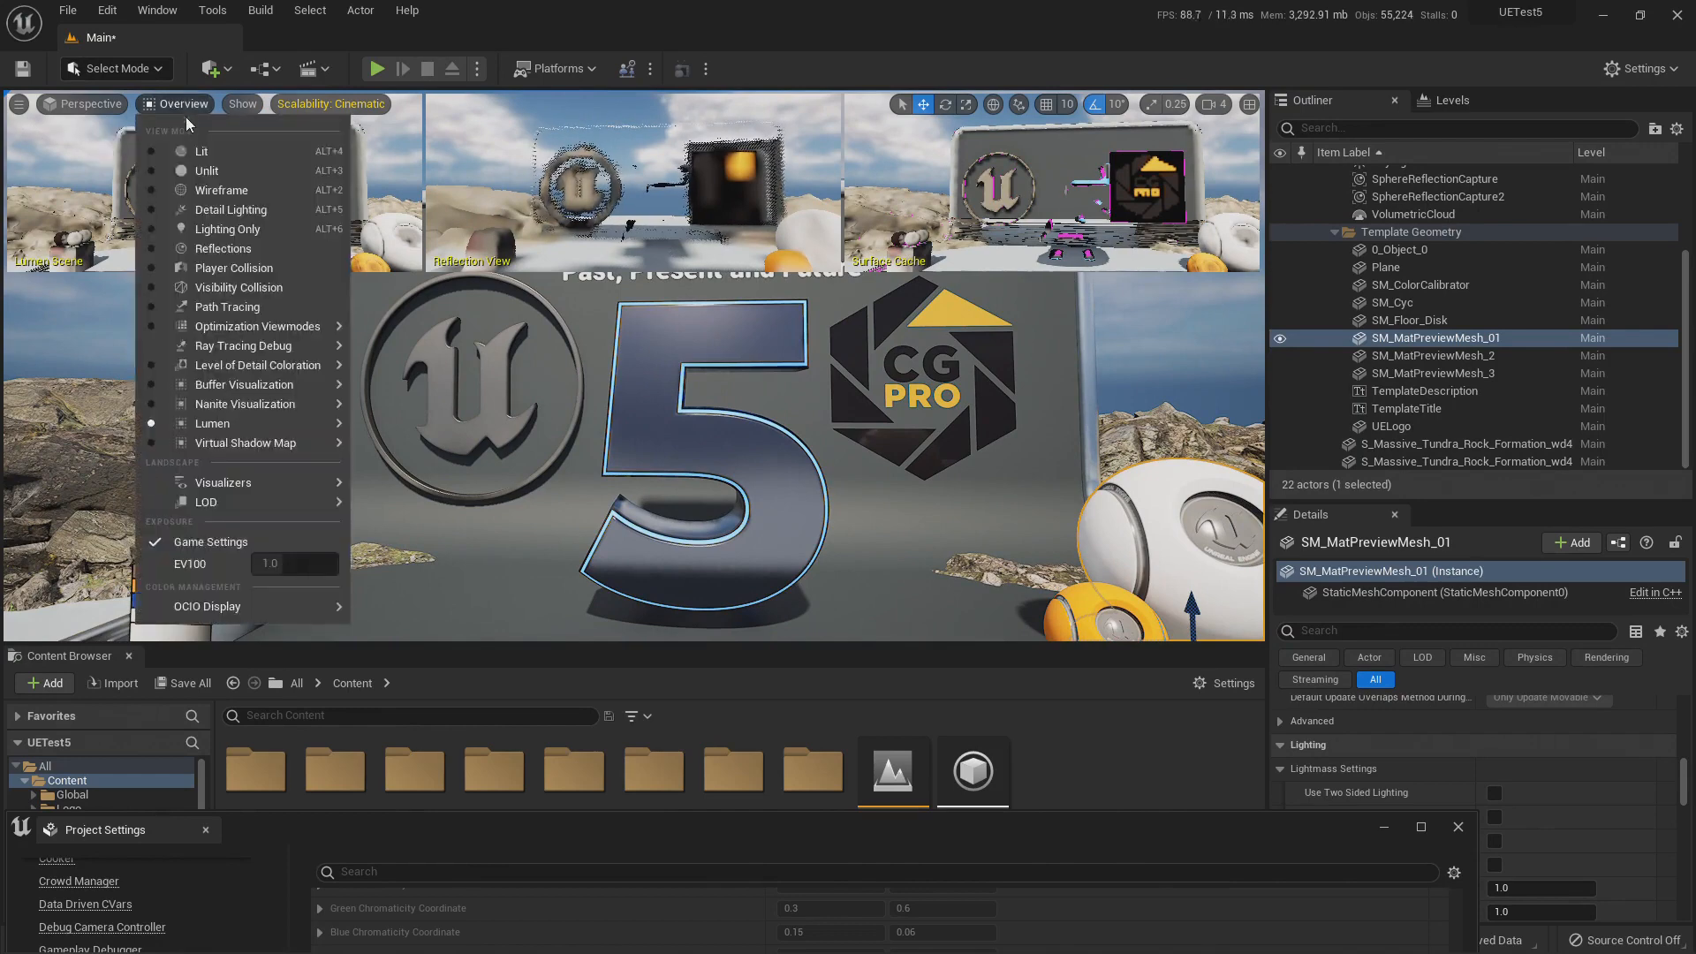
click(181, 142)
right_drag(760, 477, 759, 481)
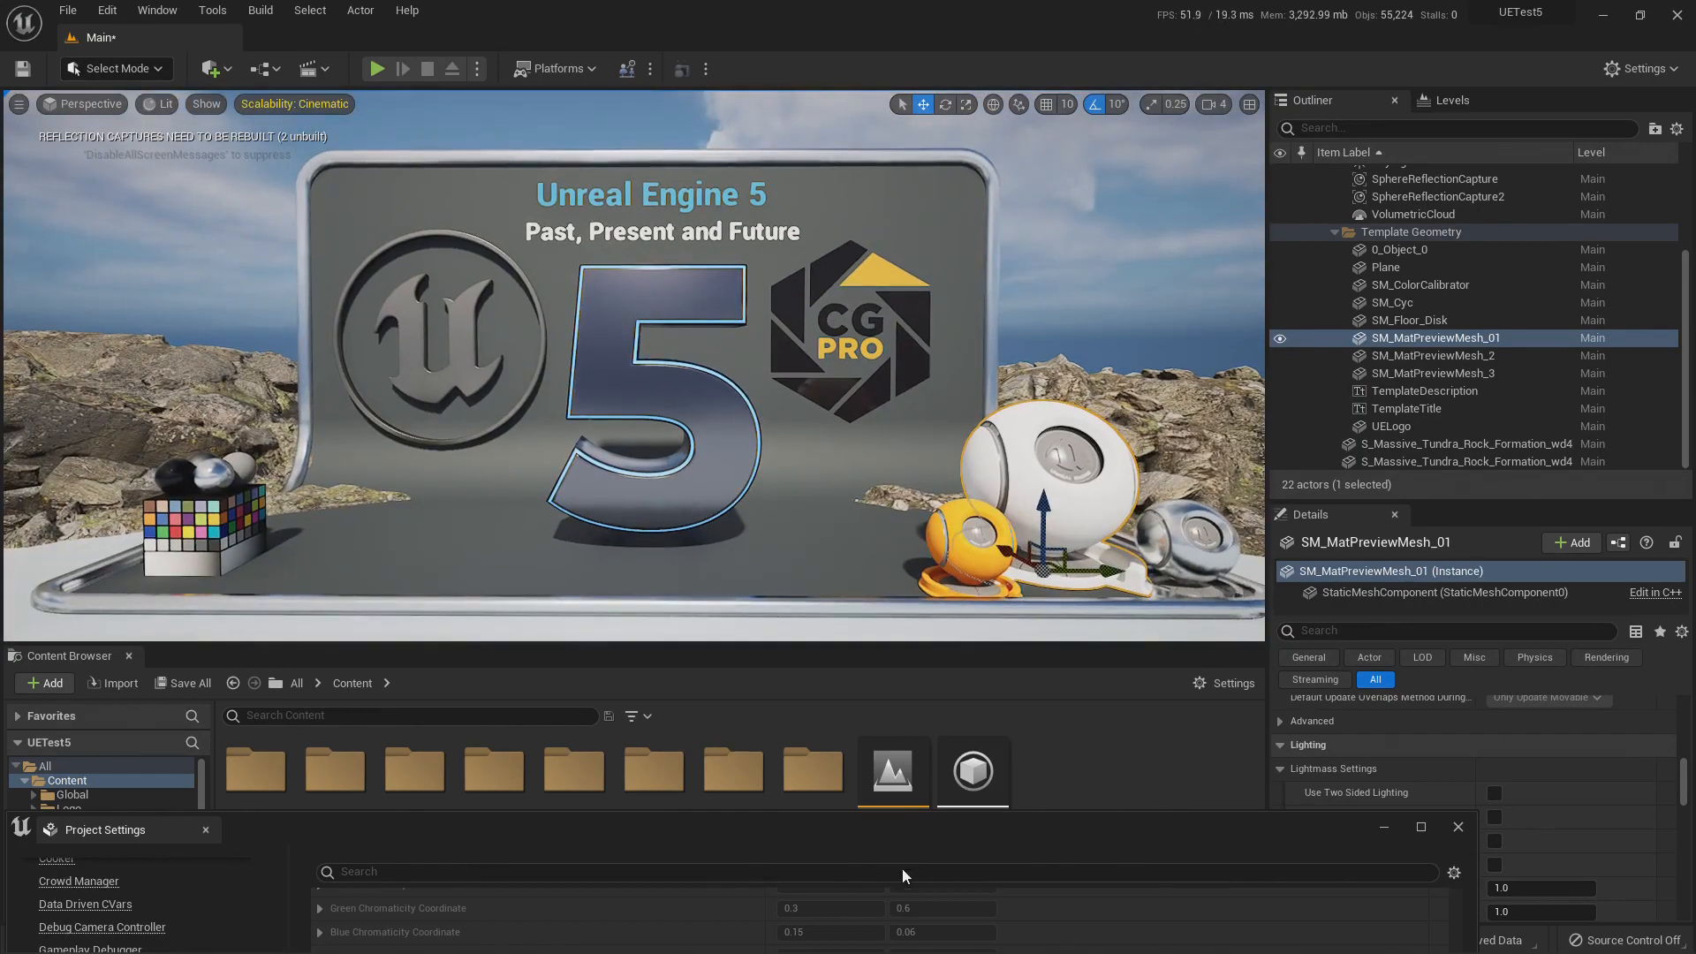
Set the project's default Anti-Aliasing Method to Temporal Super-Resolution (TSR).
drag(924, 830, 787, 303)
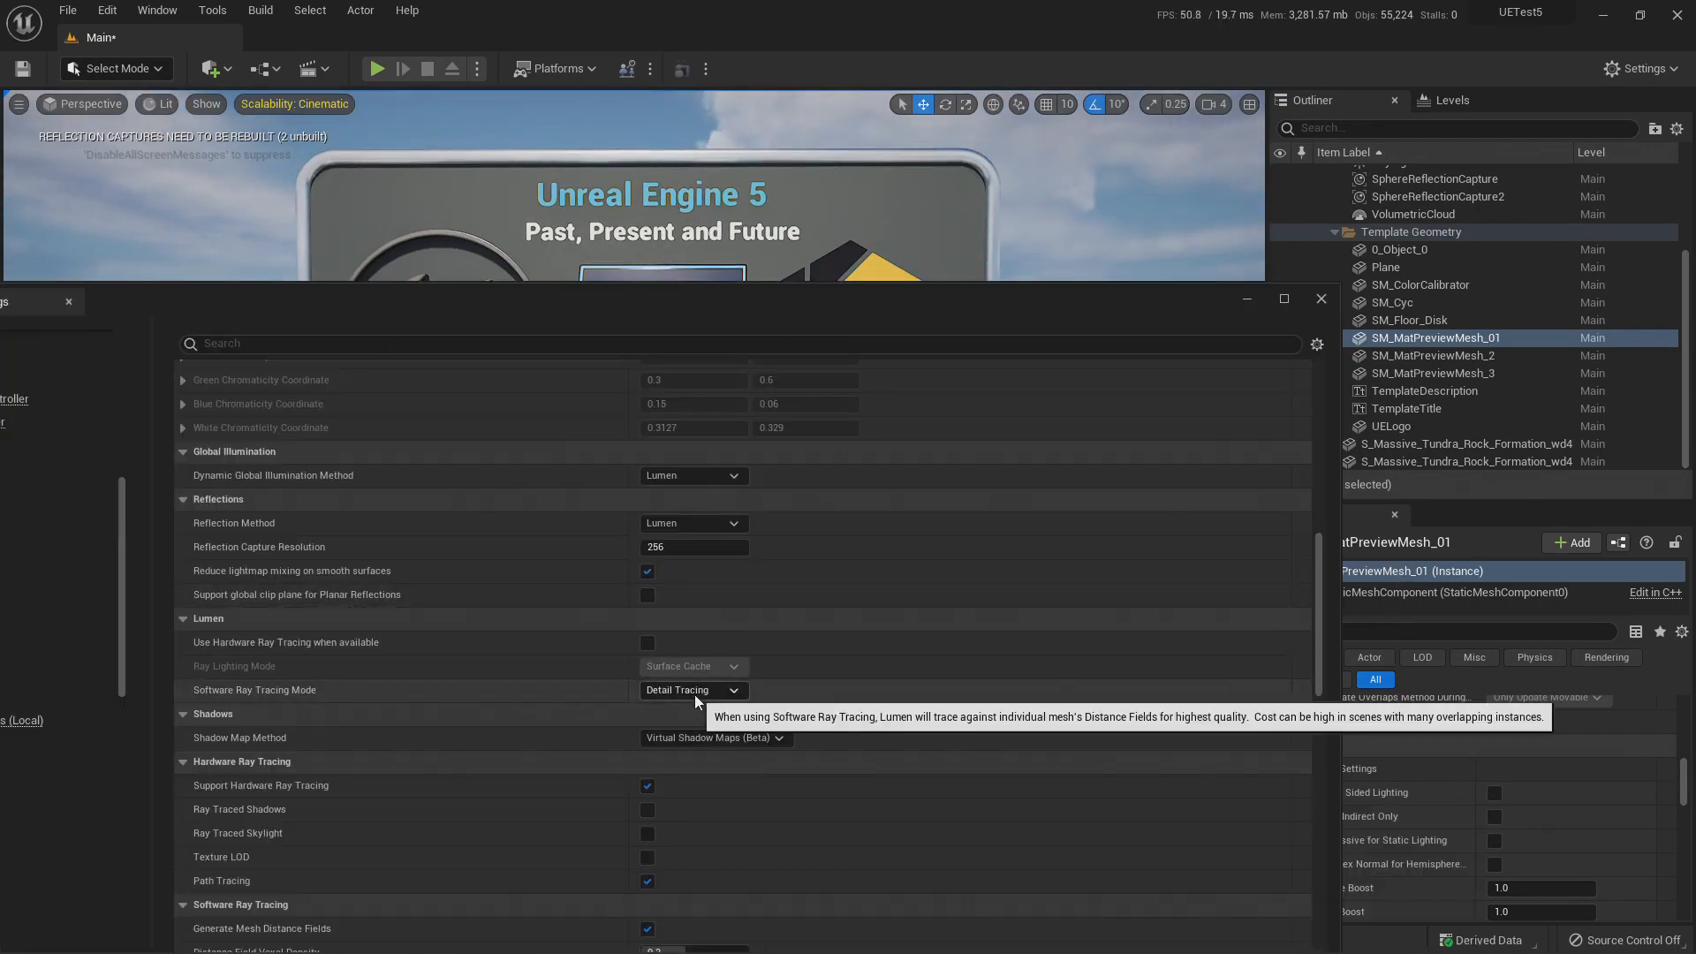
scroll(768, 707, up, 2)
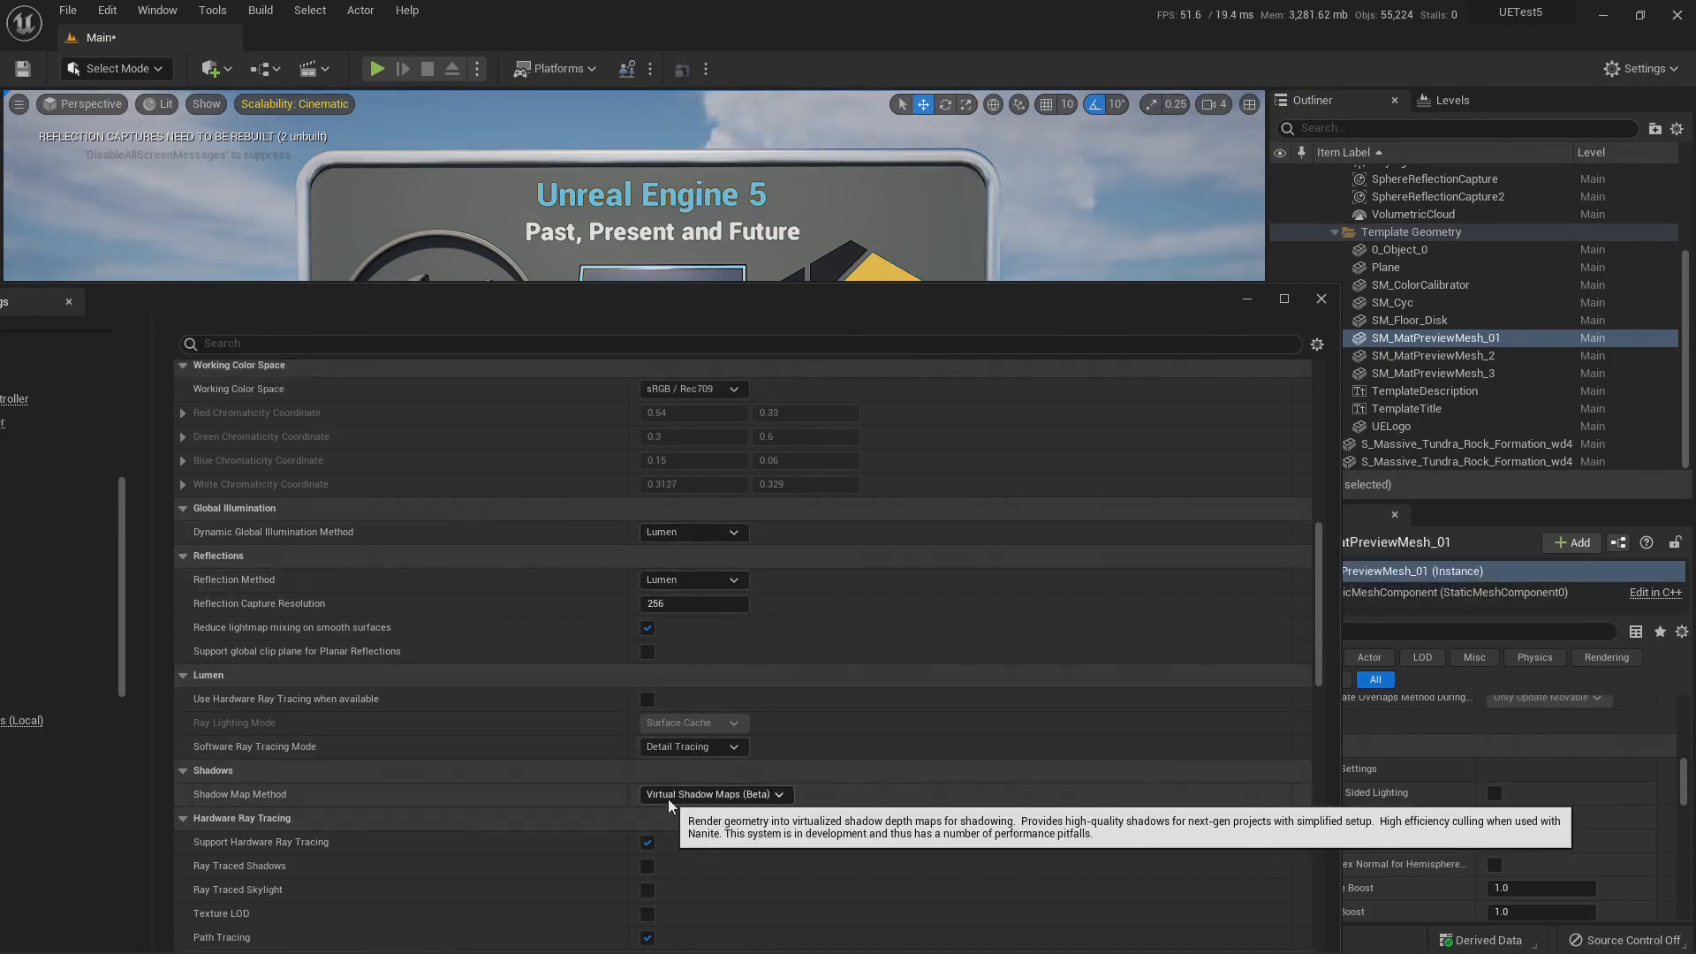
scroll(747, 798, down, 5)
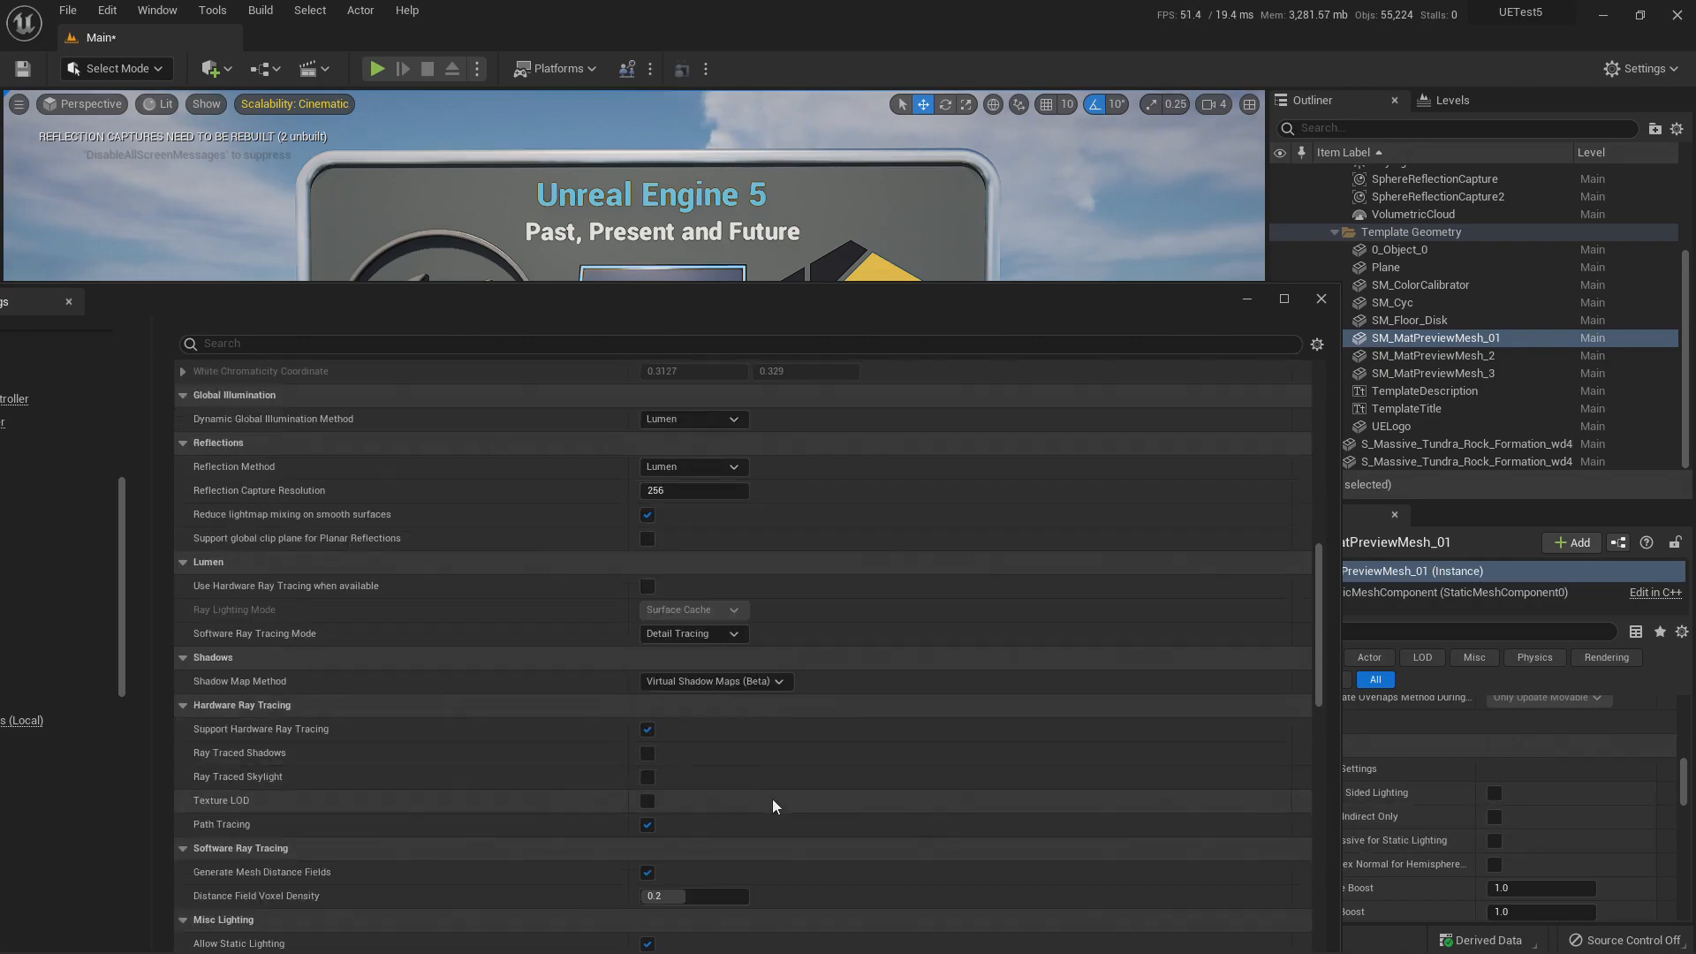
scroll(791, 799, down, 8)
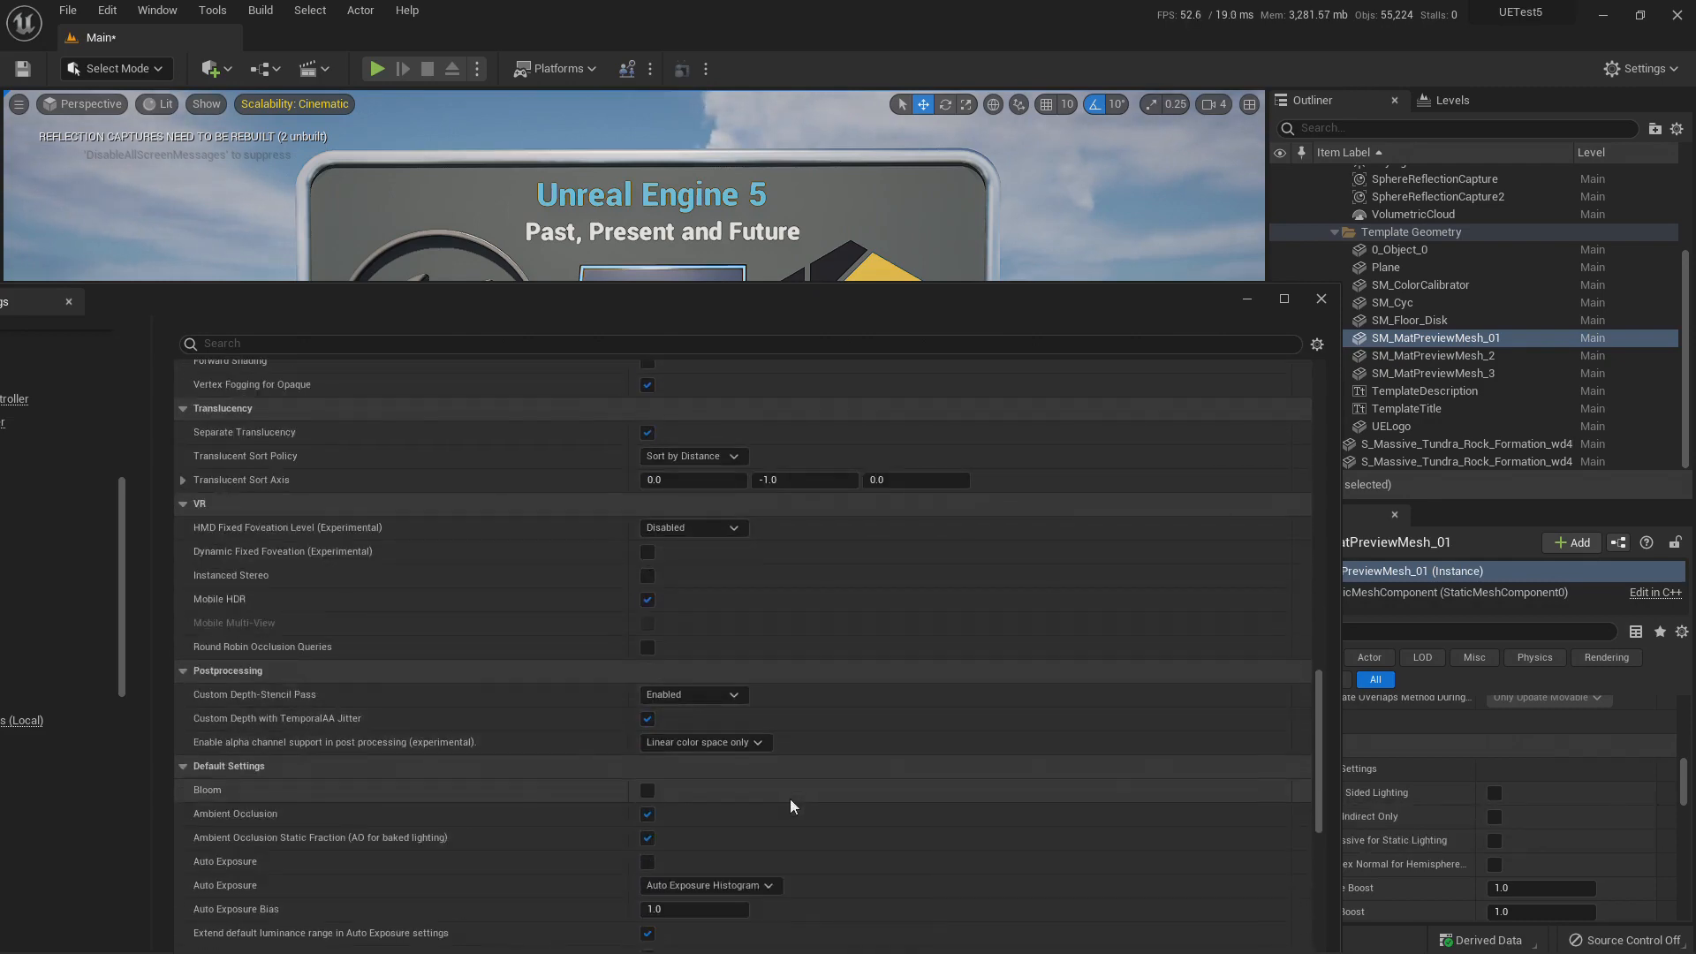
scroll(812, 793, down, 5)
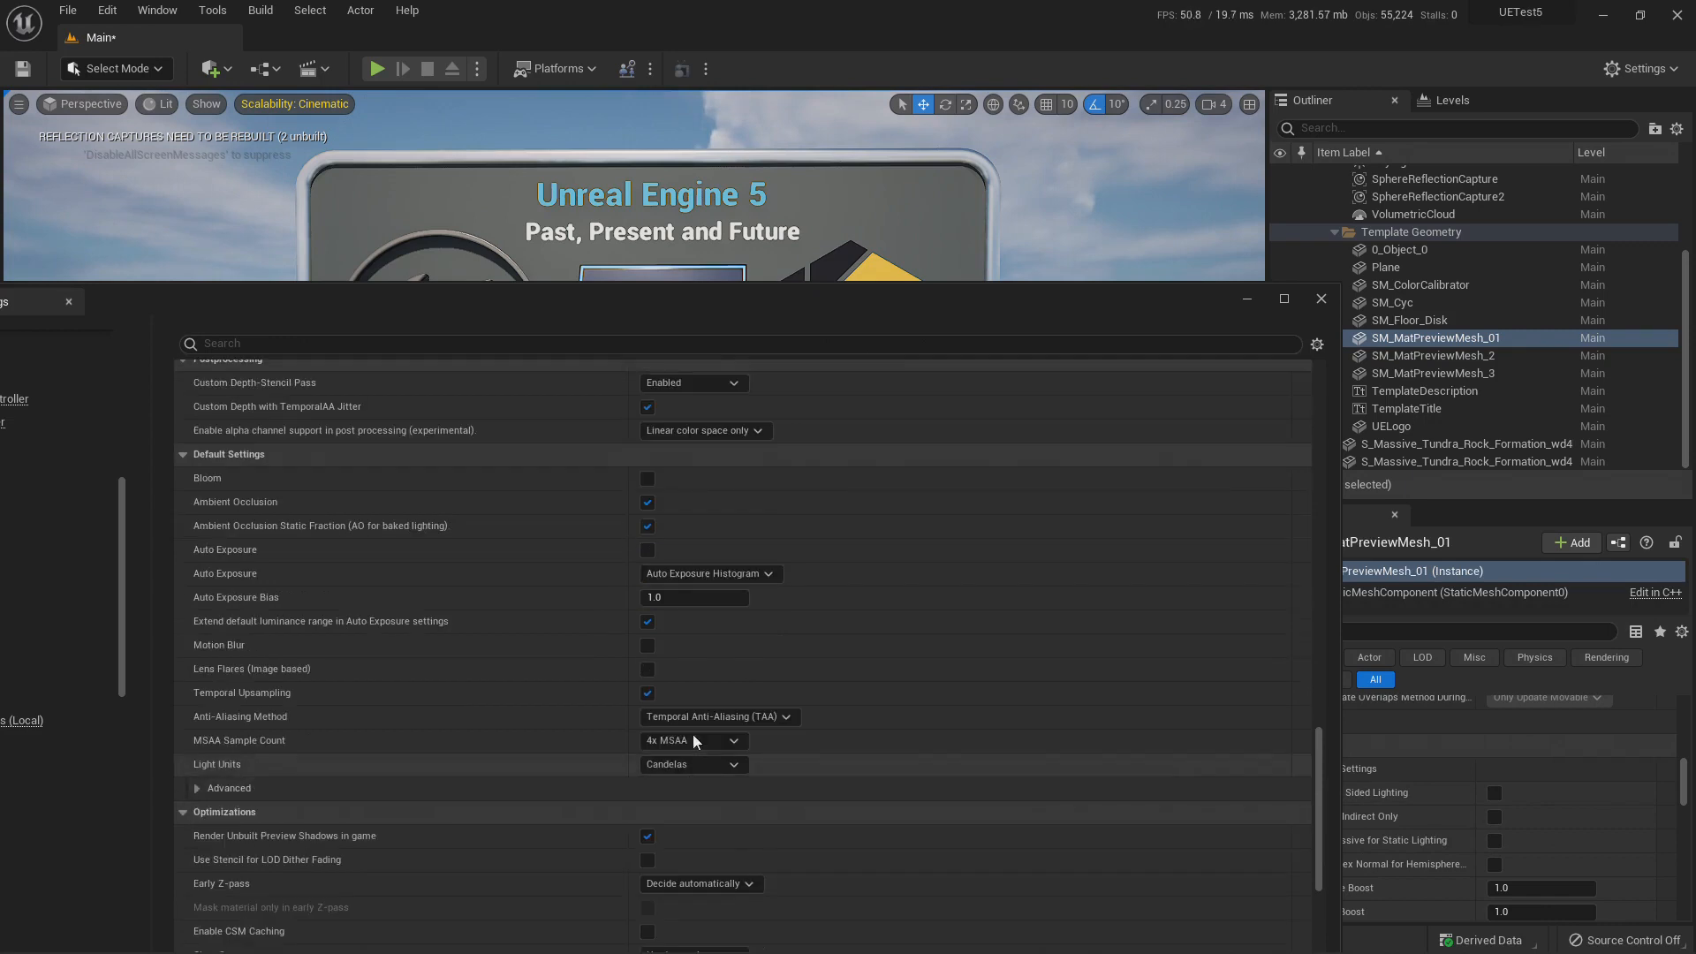
click(751, 718)
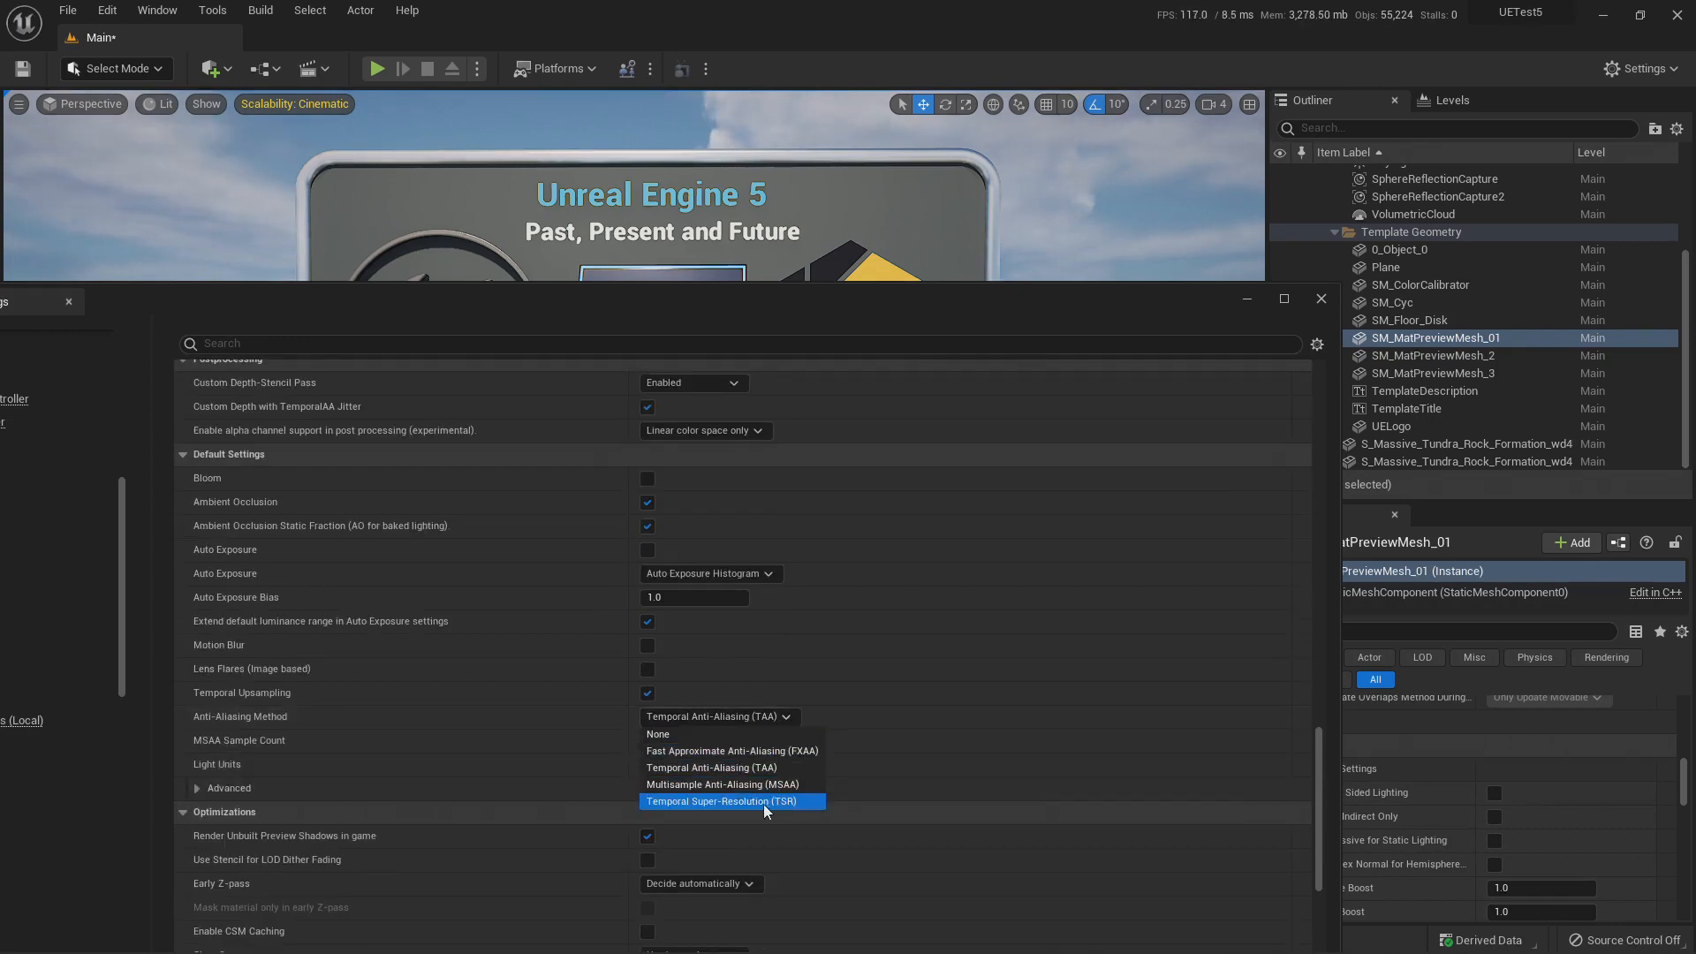
click(728, 802)
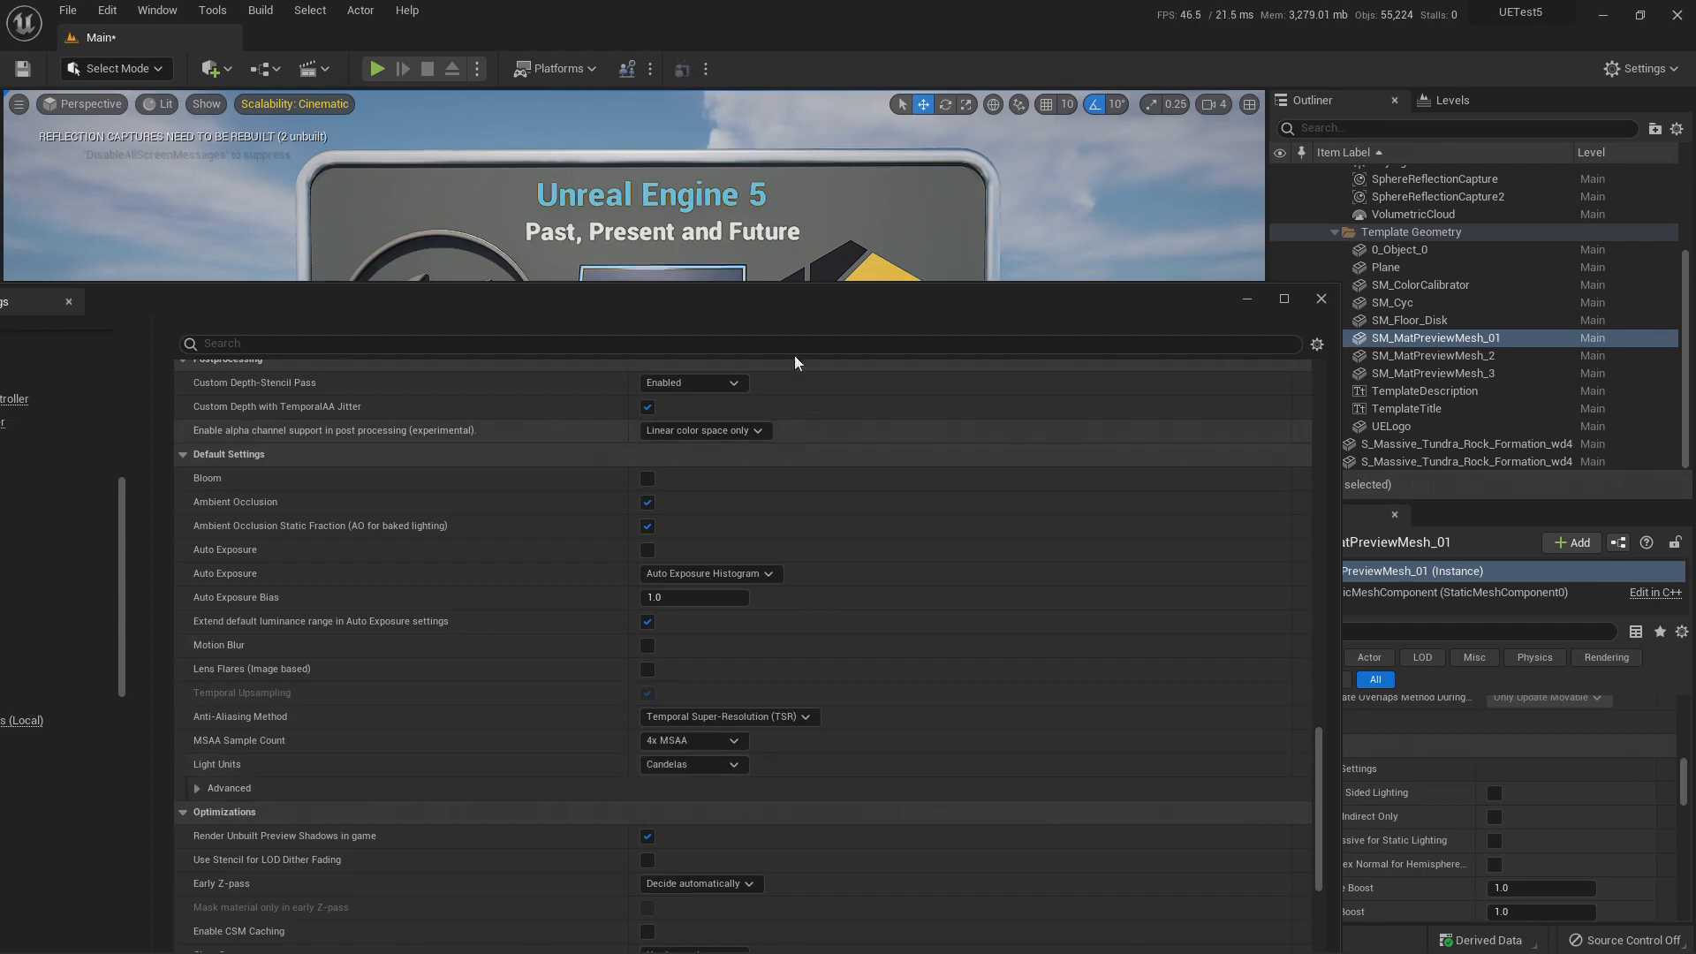
Look through the remaining project rendering settings, from optimizations back to materials and culling, and close Project Settings.
drag(780, 309, 1135, 481)
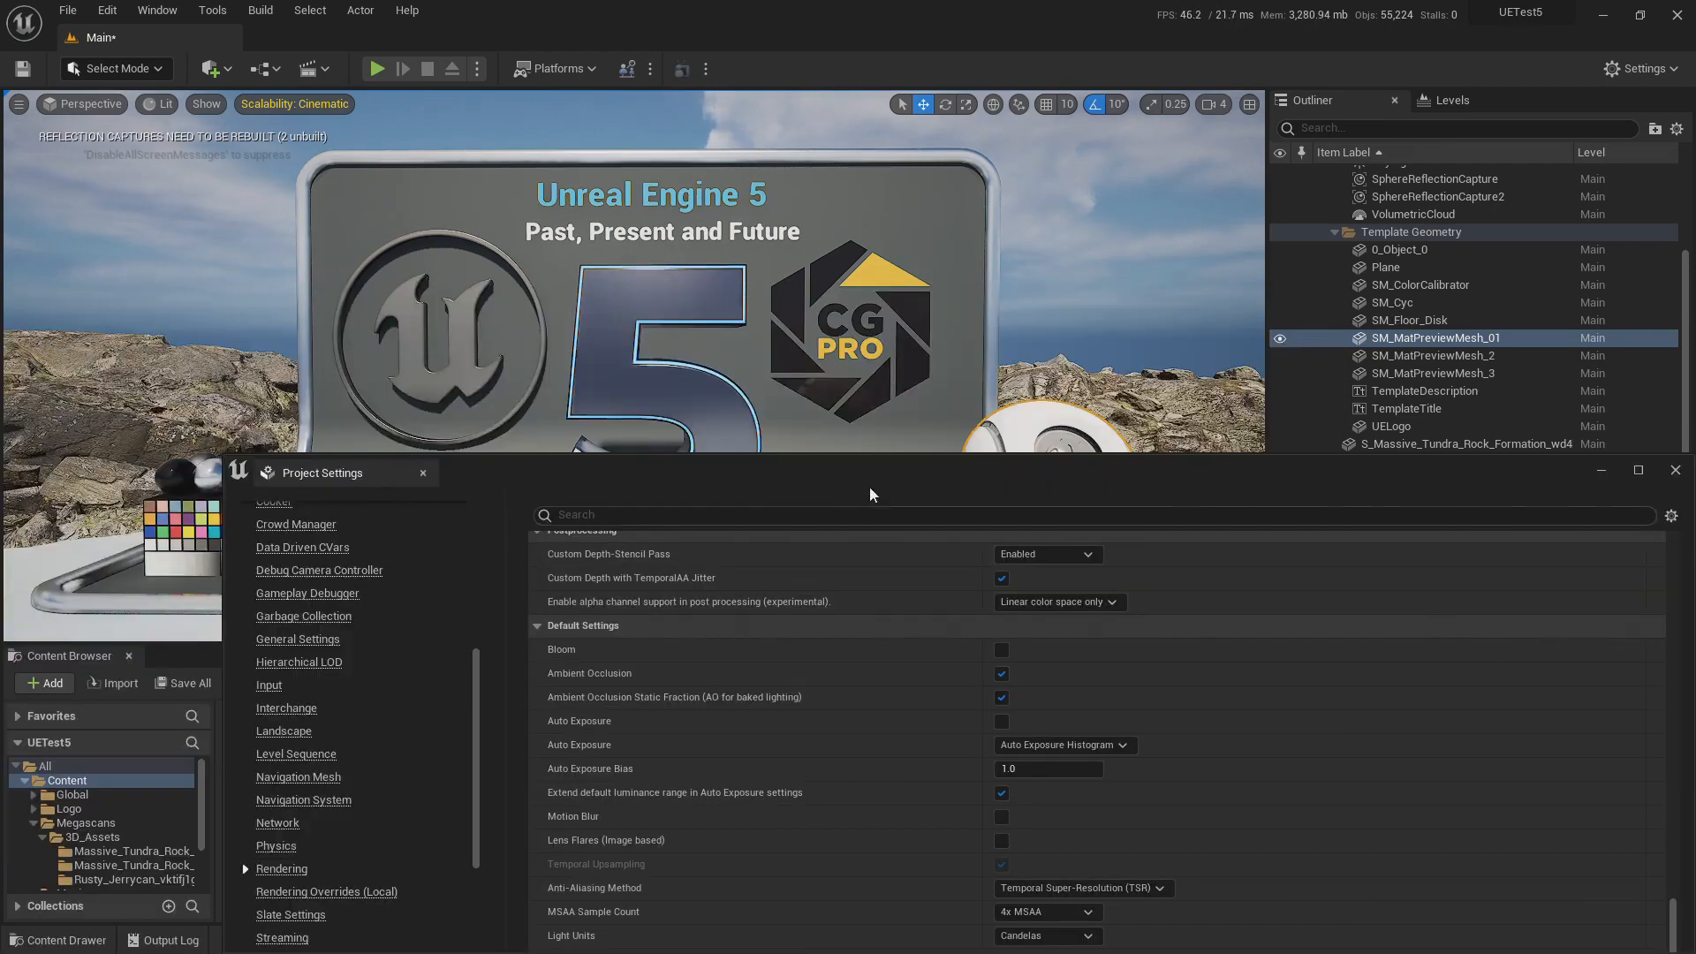
drag(870, 493, 716, 350)
scroll(967, 740, down, 5)
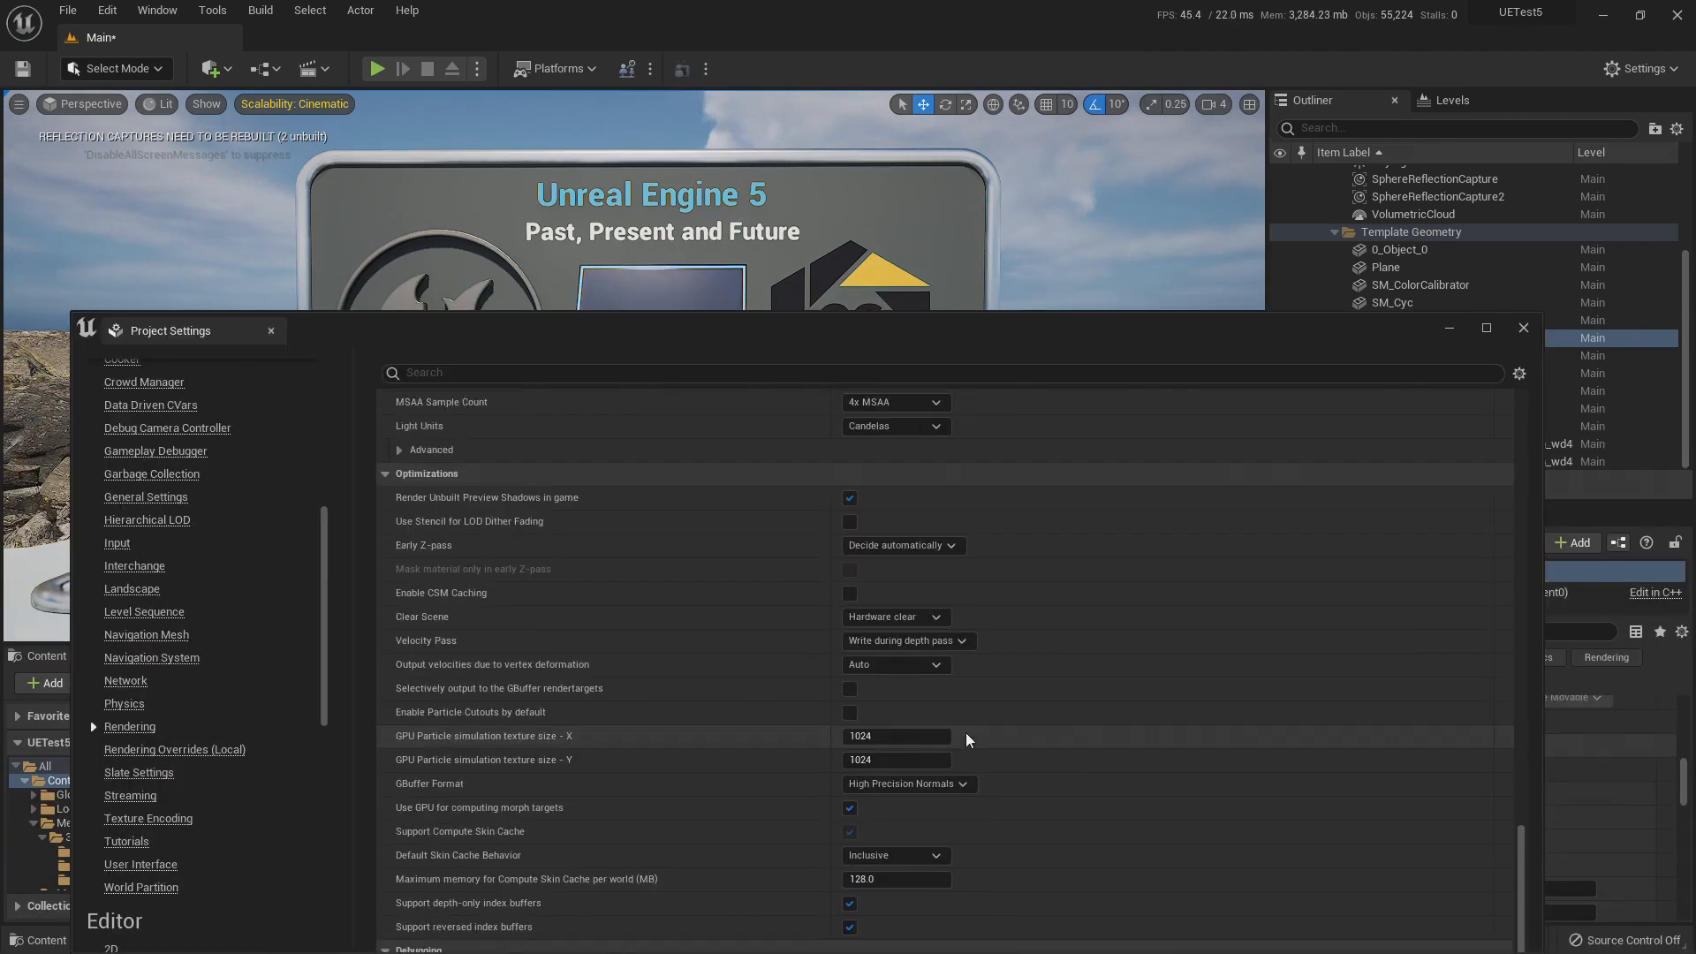
scroll(968, 740, up, 10)
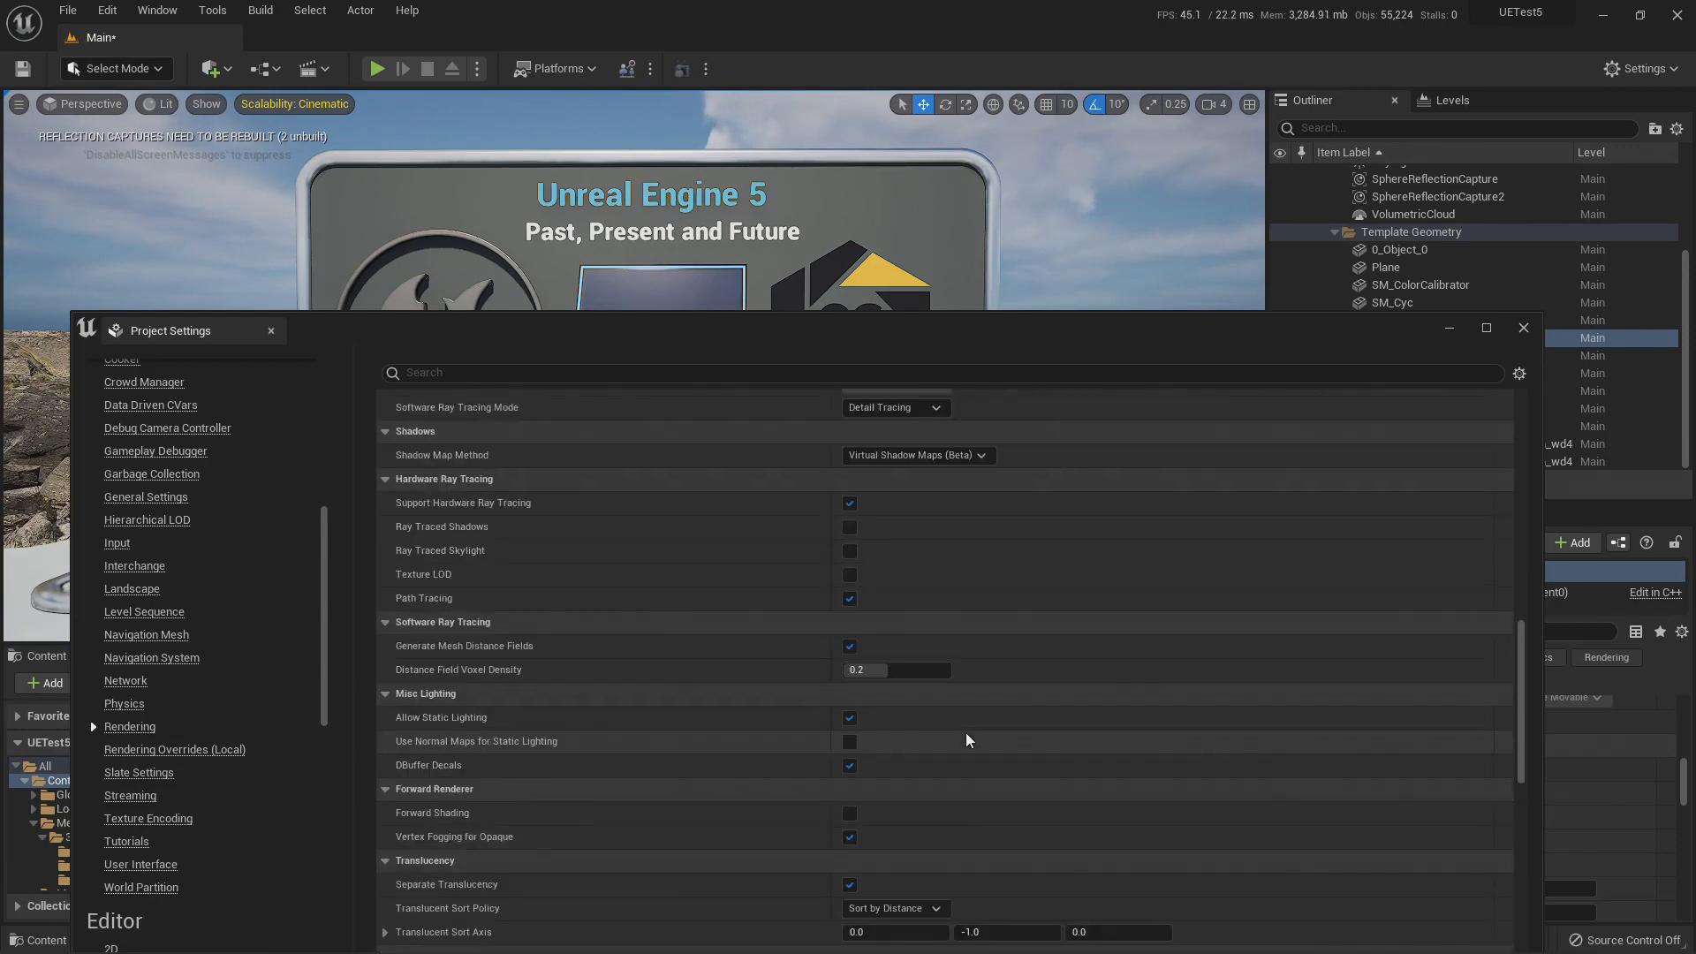
scroll(967, 740, up, 8)
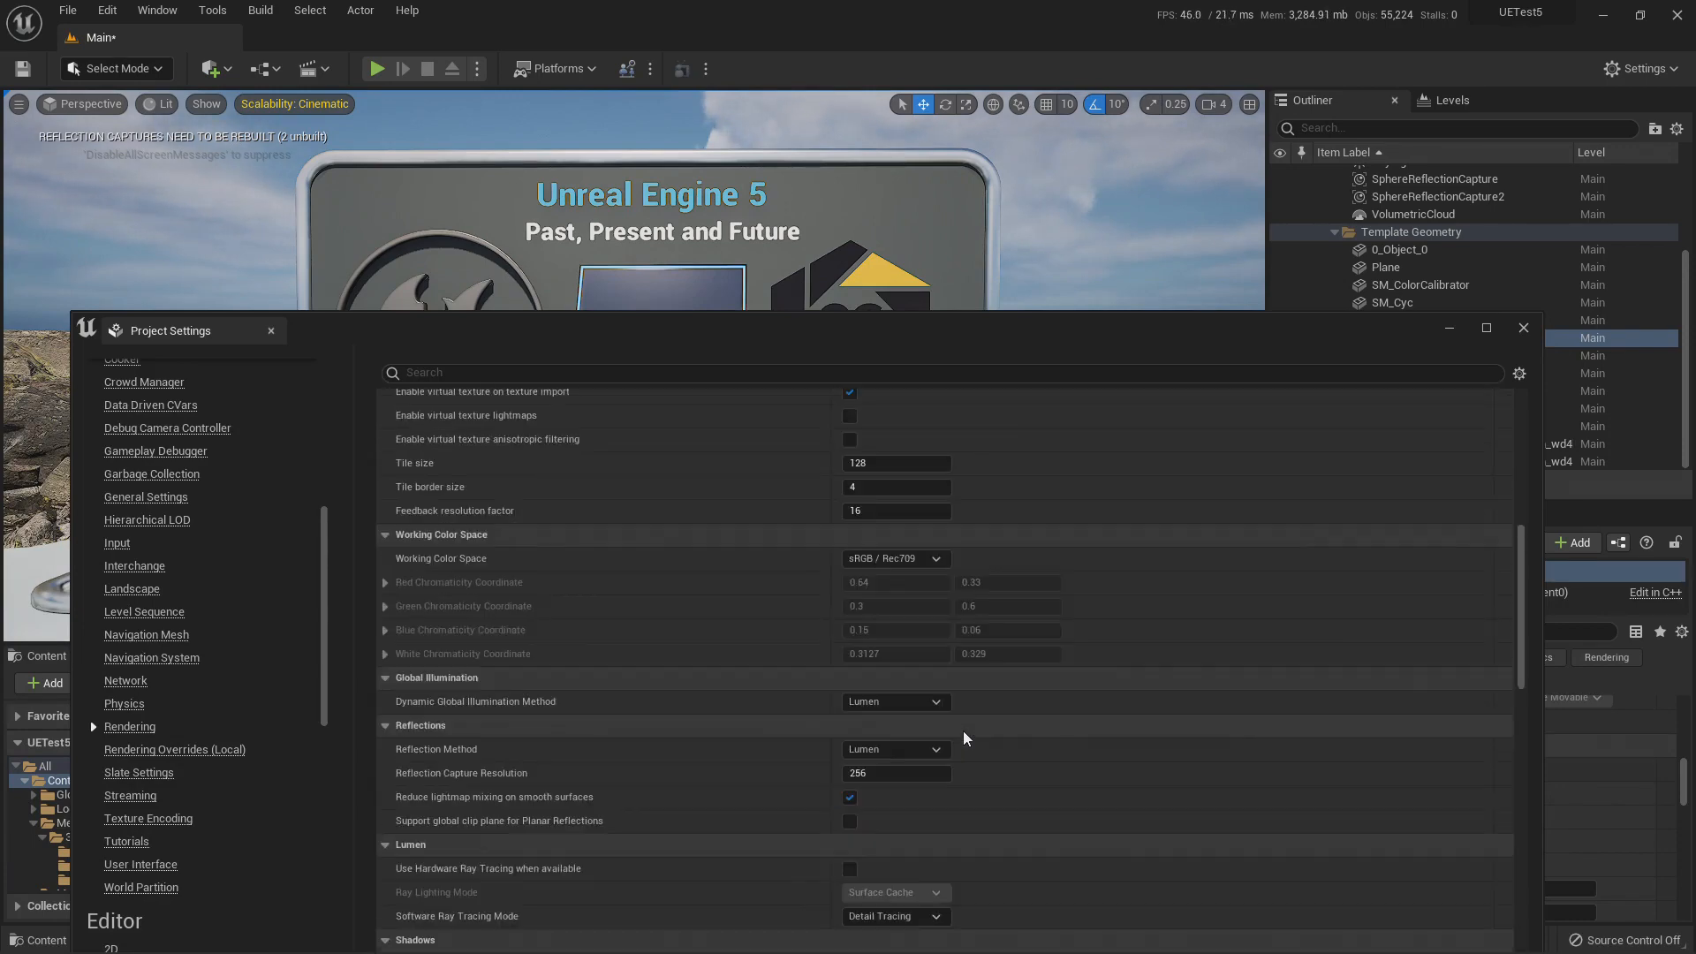
scroll(963, 738, up, 8)
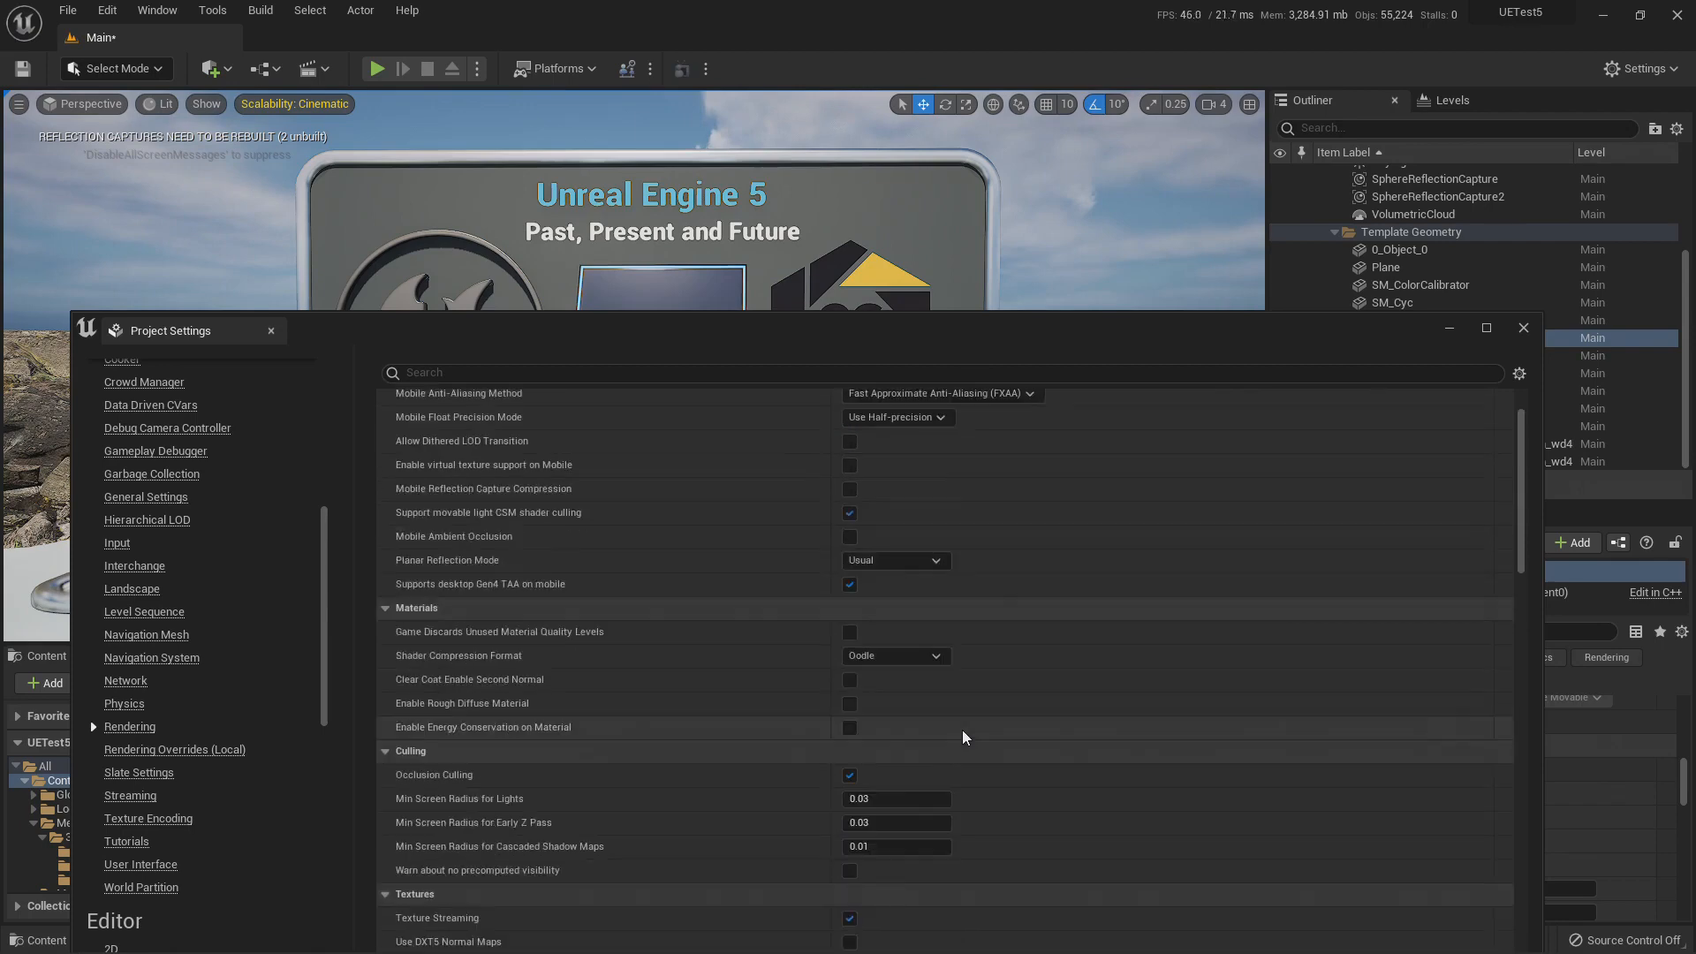
scroll(963, 737, up, 6)
scroll(963, 736, down, 13)
scroll(1424, 398, up, 4)
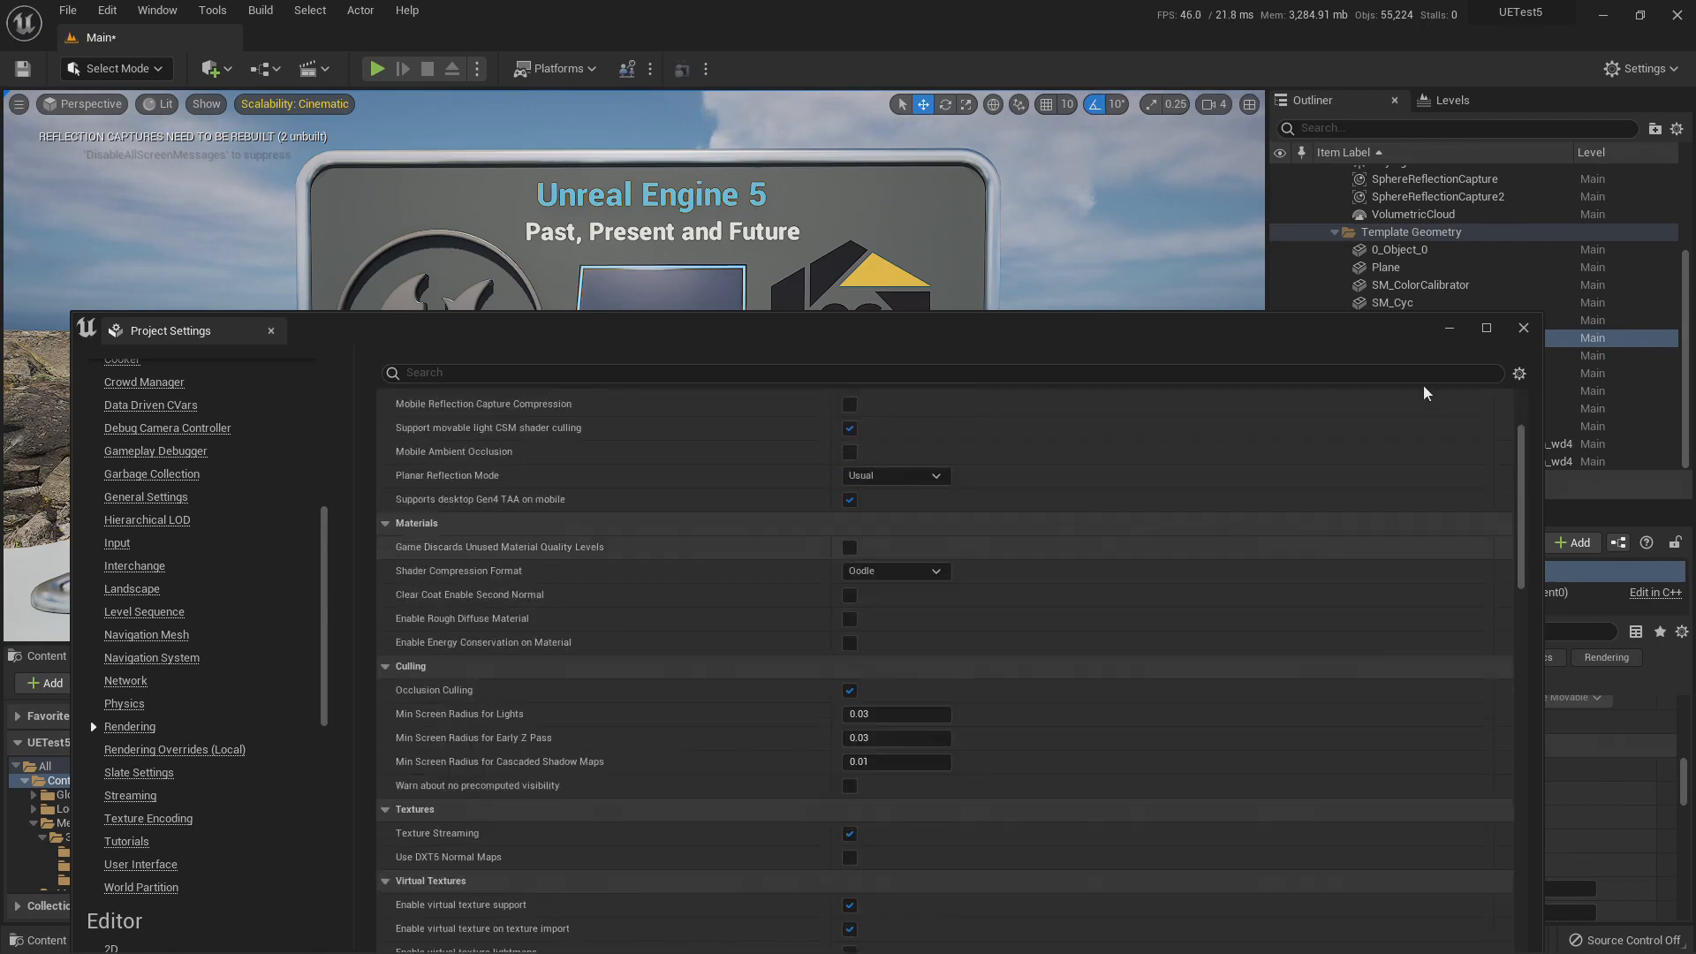
click(1523, 329)
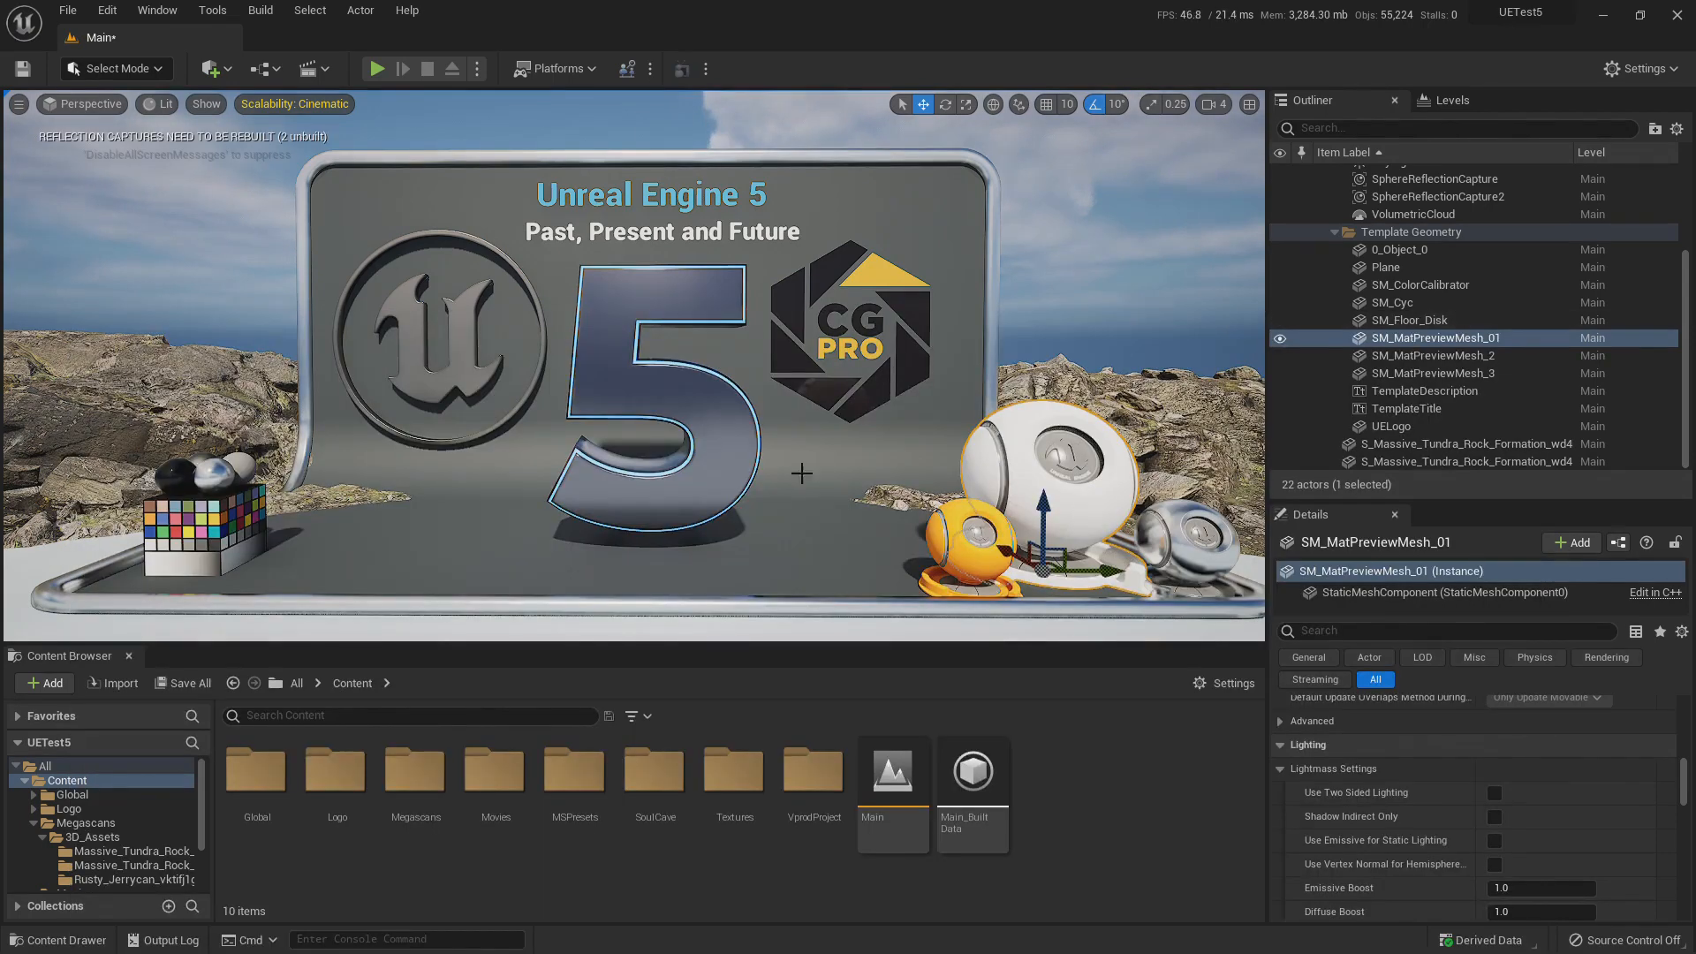
Clear the selection and examine up close the Lumen lighting and reflections on the orange and white preview meshes.
right_drag(802, 474, 530, 503)
key(Escape)
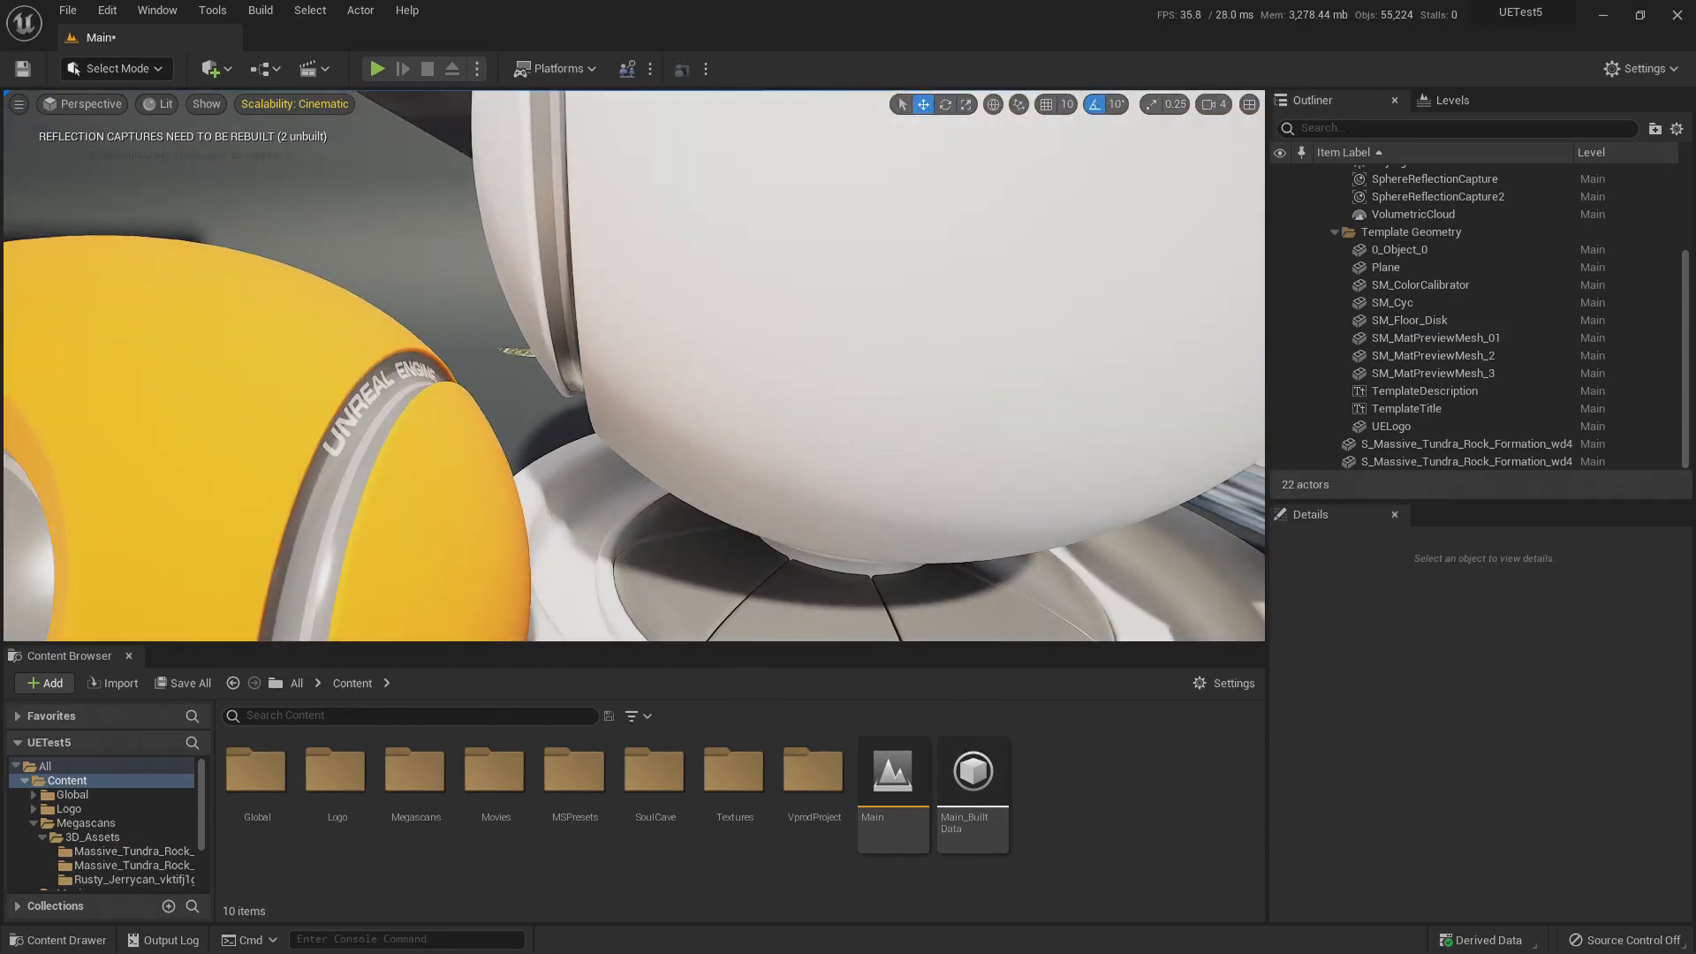
mouse_move(530, 504)
right_down()
mouse_move(565, 488)
mouse_move(530, 491)
right_up()
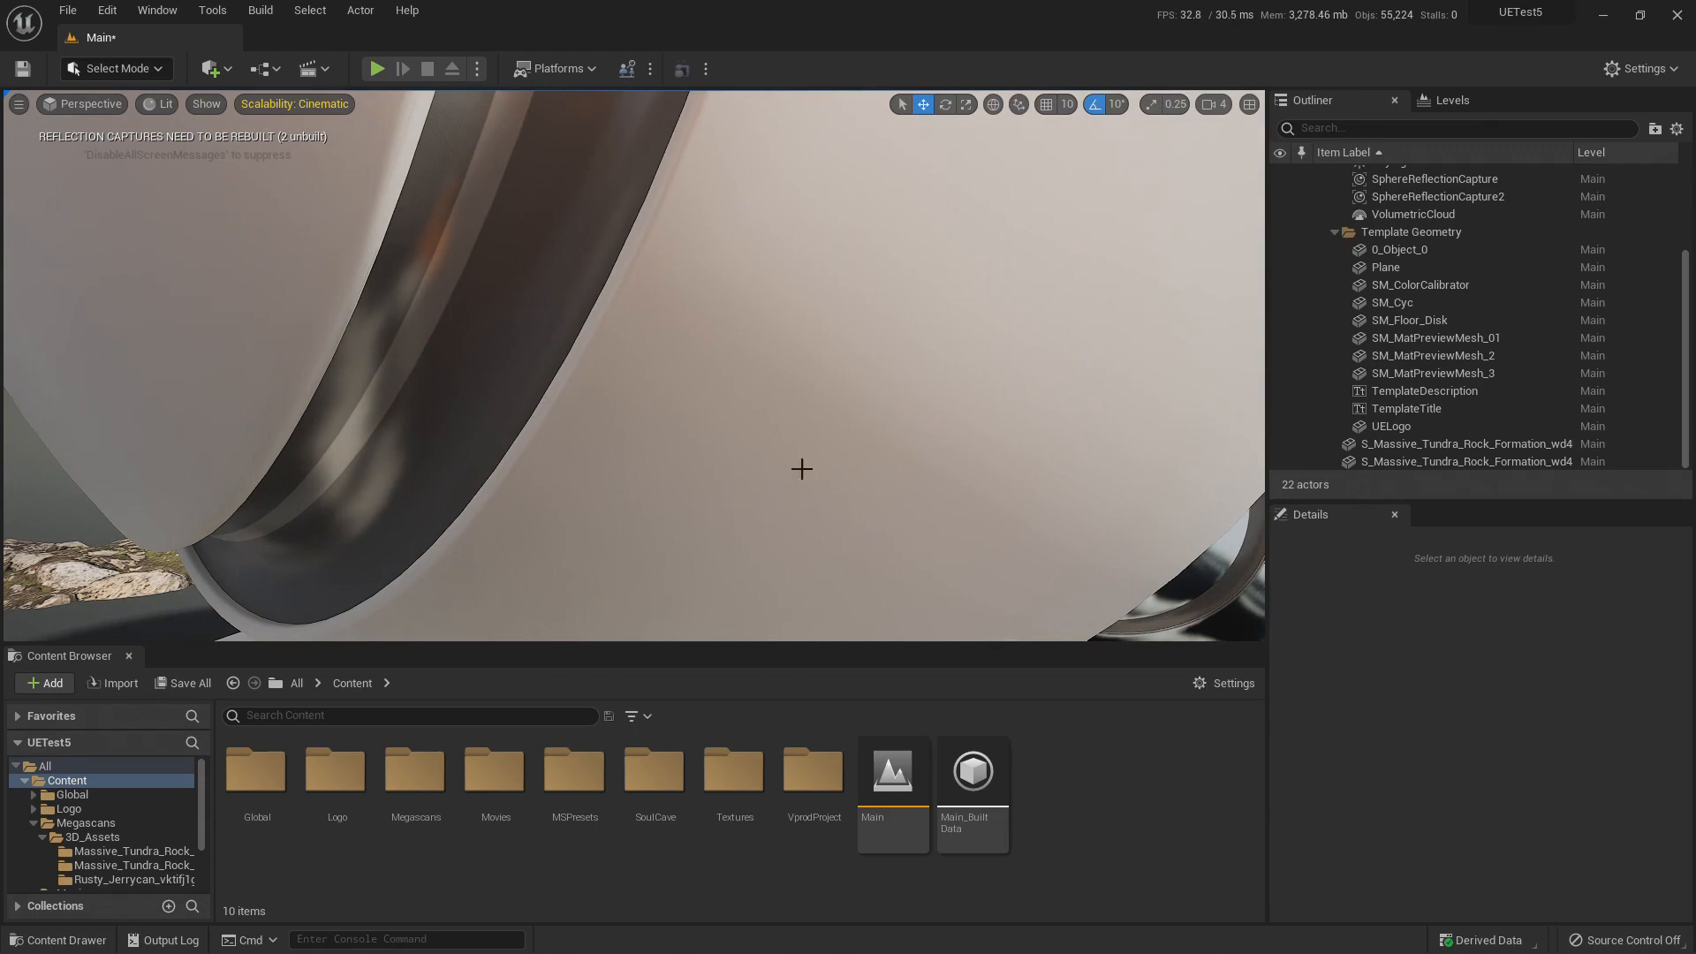
Locate the static mesh asset of the rock formation behind the preview meshes (wd4icipcb) and enable Nanite on it.
right_drag(870, 537, 930, 444)
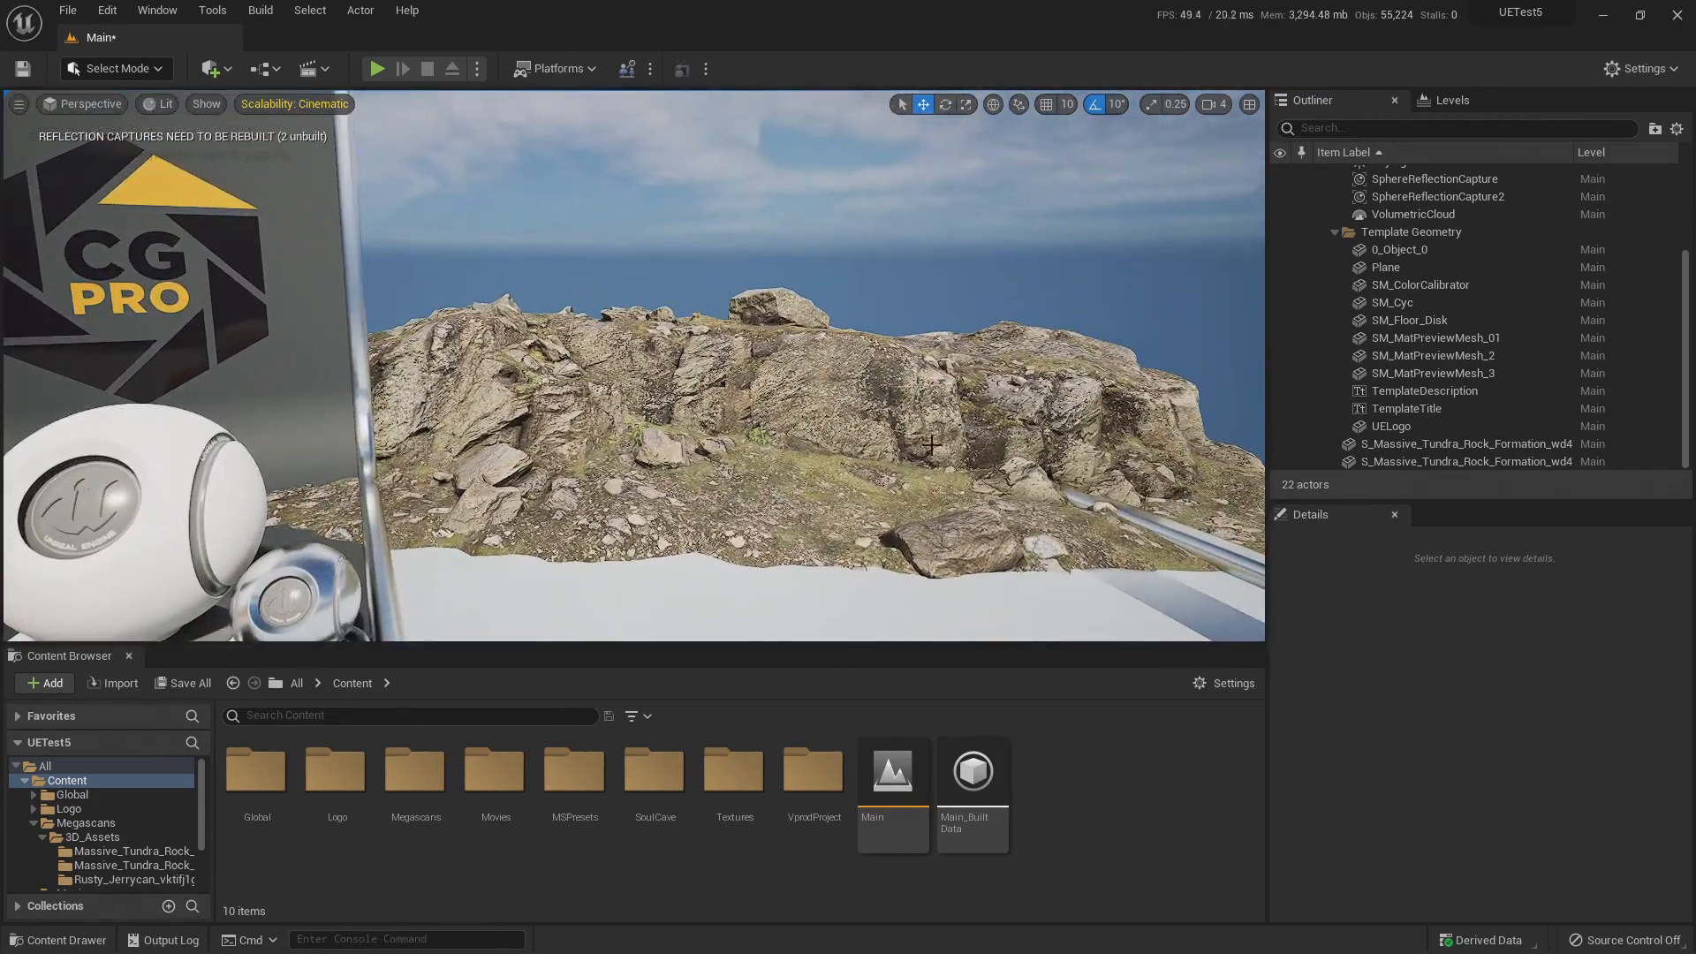
click(835, 395)
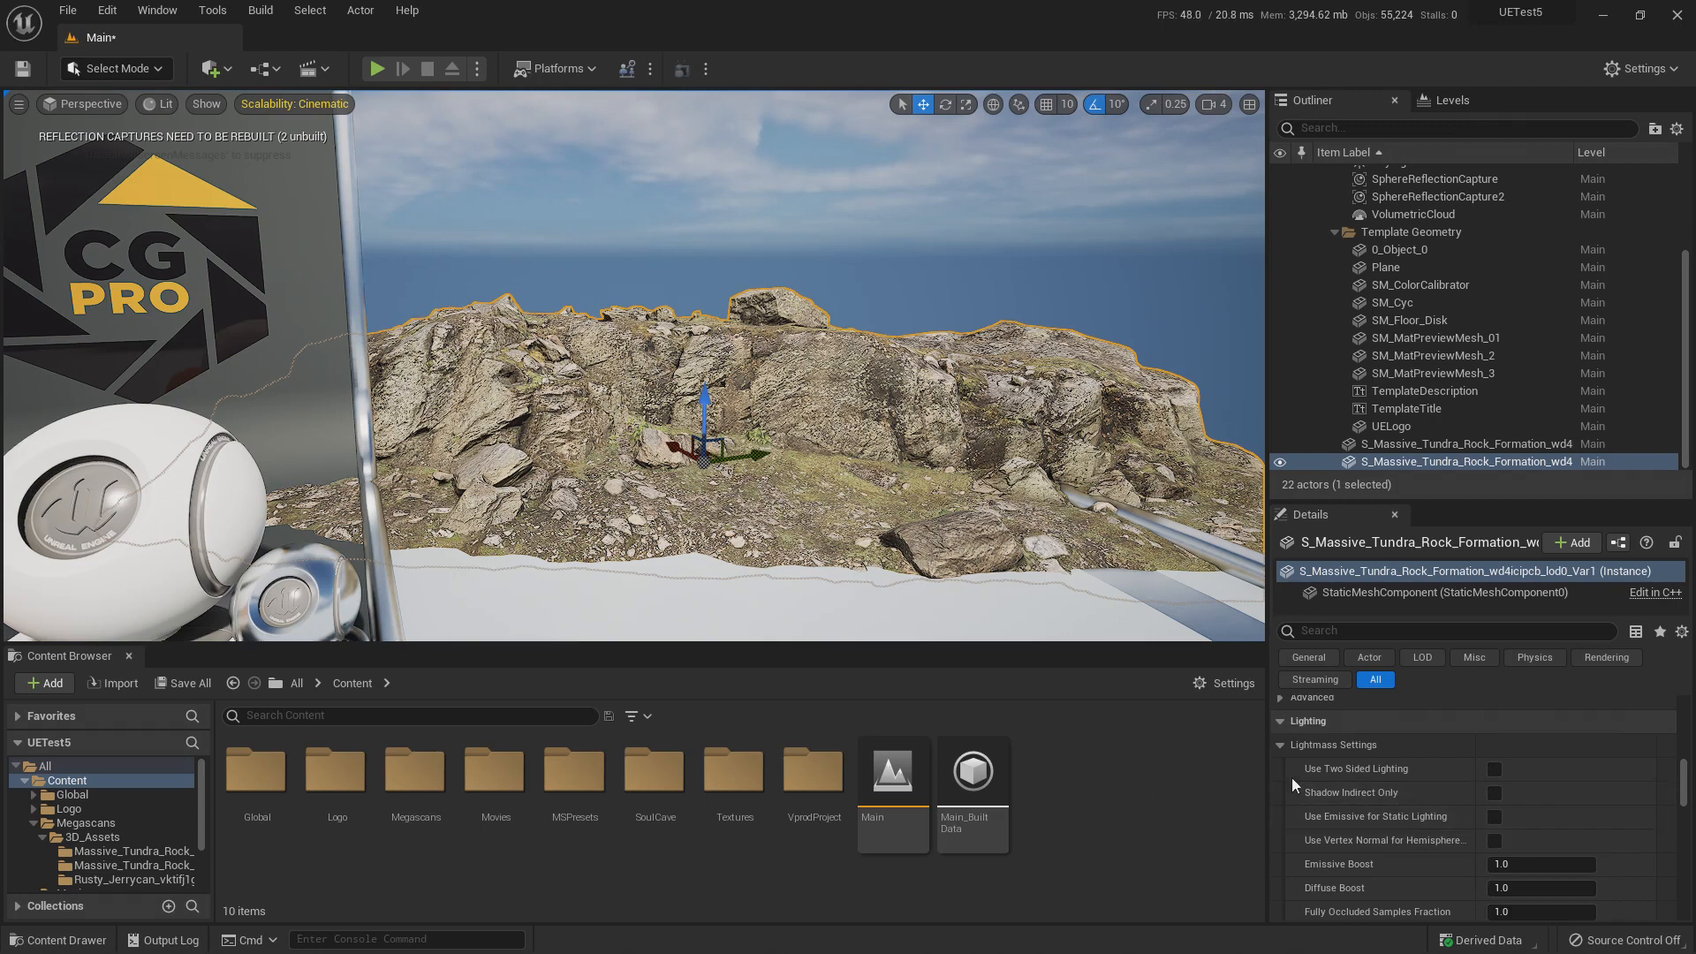
scroll(1419, 795, down, 10)
scroll(1435, 804, up, 8)
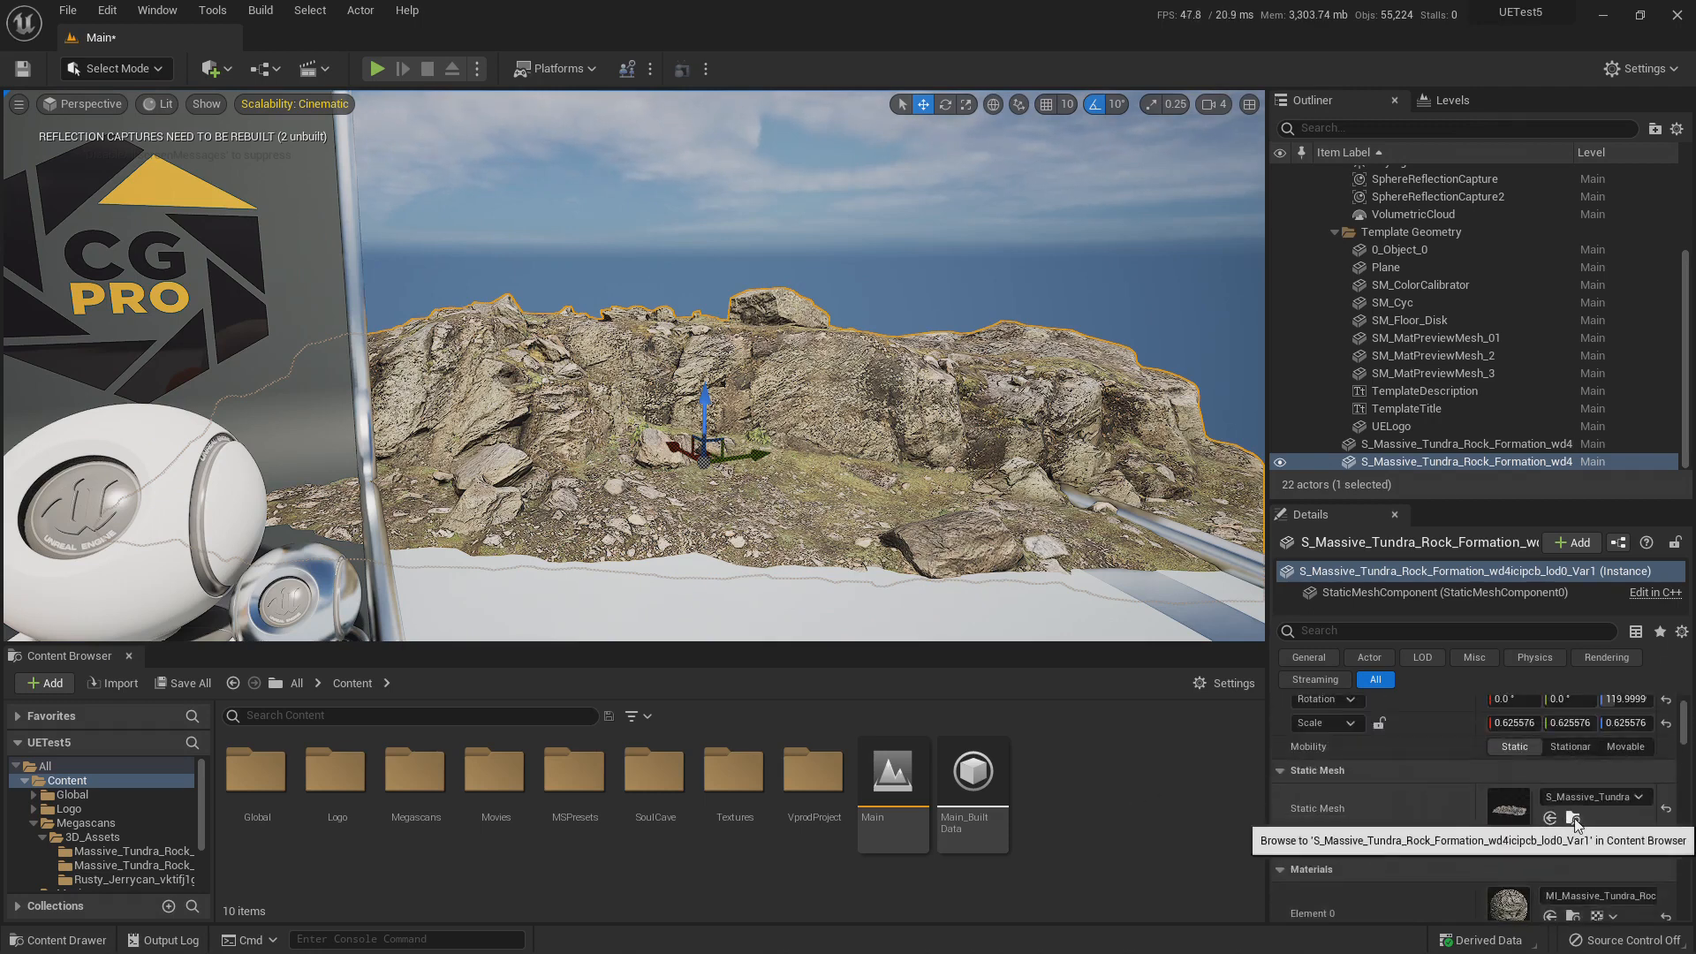
click(1570, 818)
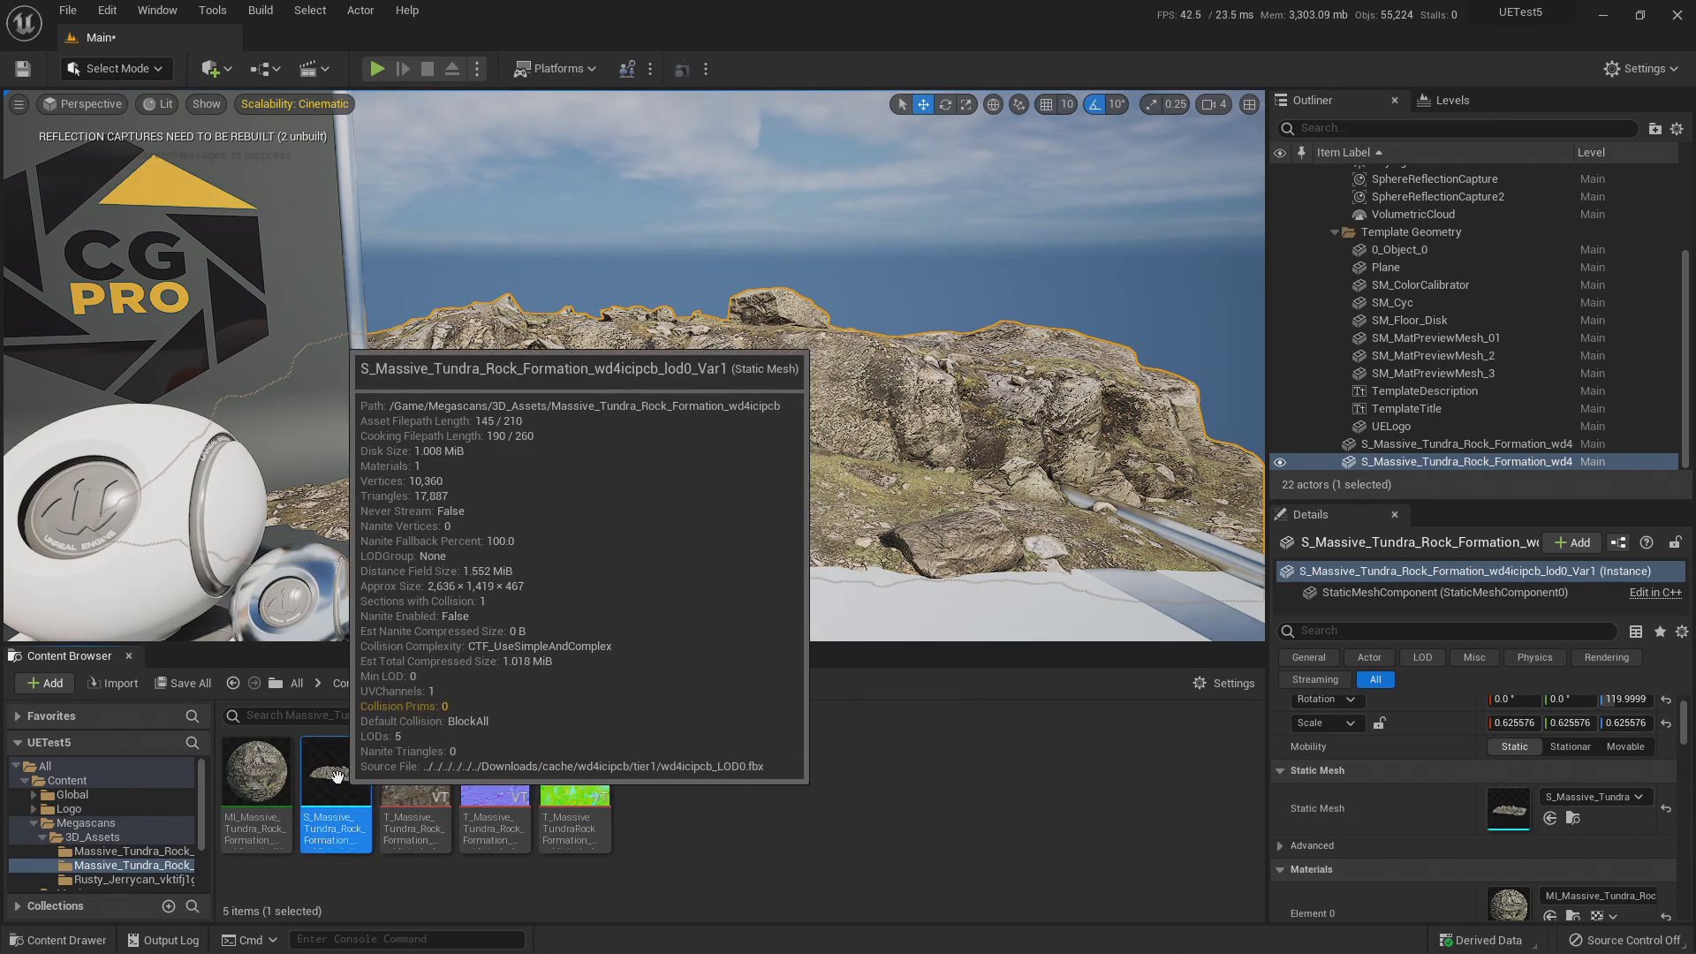
right_click(337, 775)
mouse_move(426, 228)
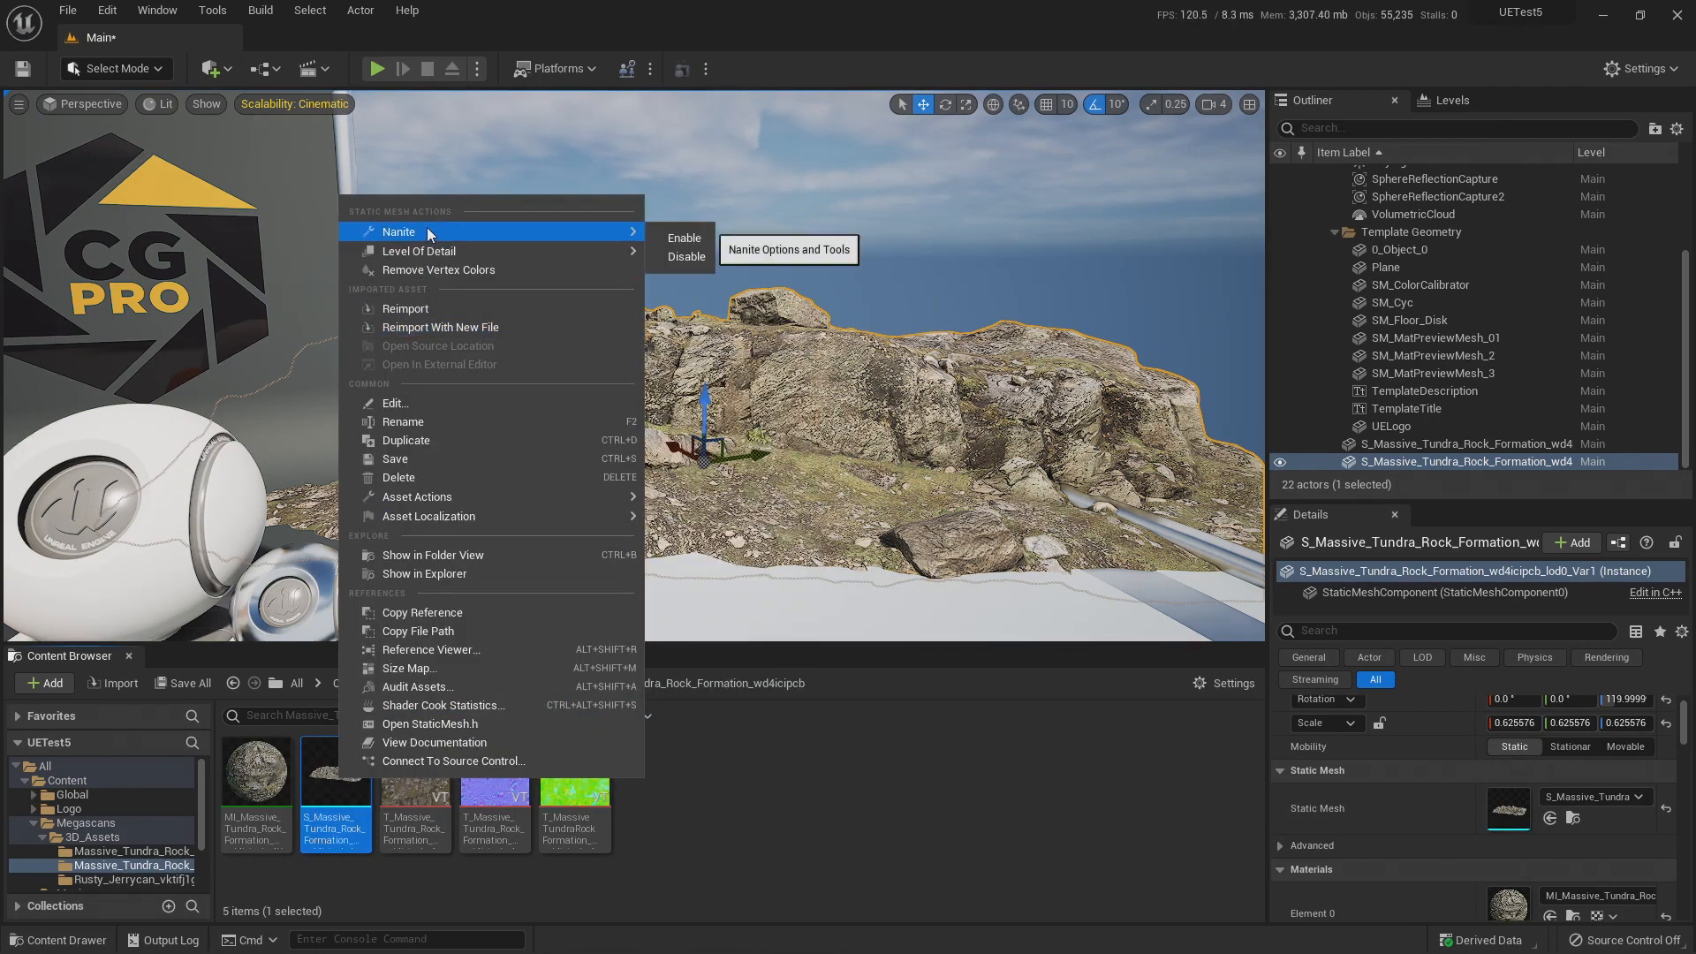
click(705, 238)
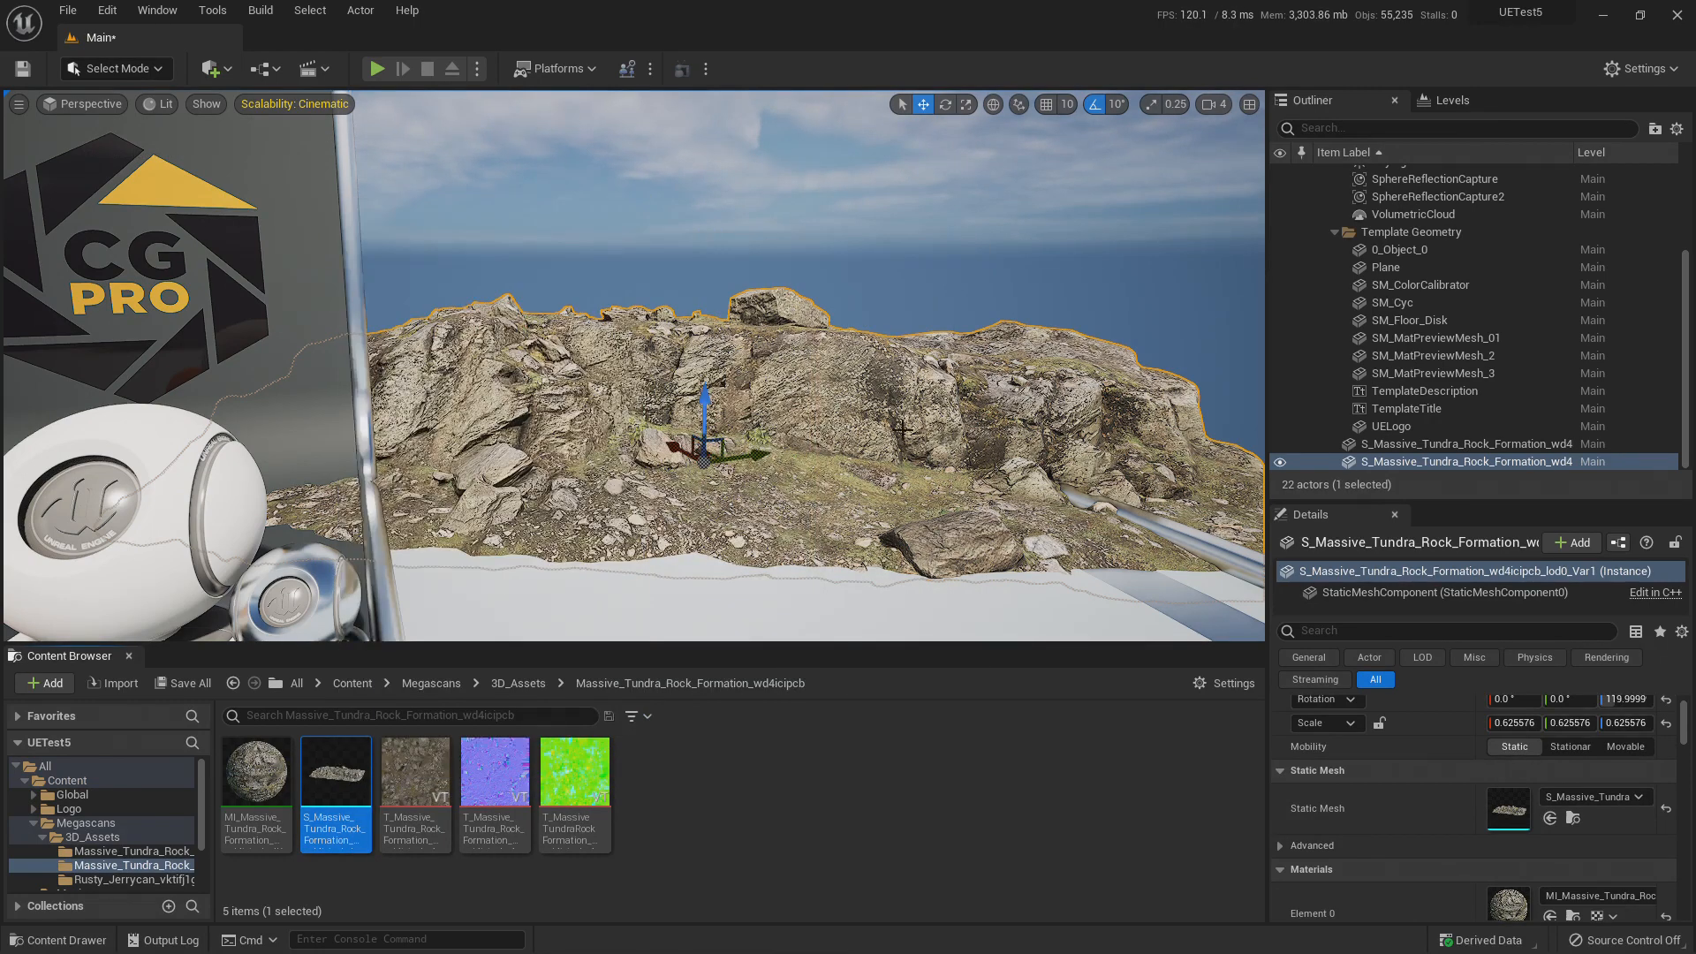
Locate the static mesh asset of the other rock formation (wd4hffaqx), behind the color calibrator, and enable Nanite on it.
right_drag(832, 429, 532, 384)
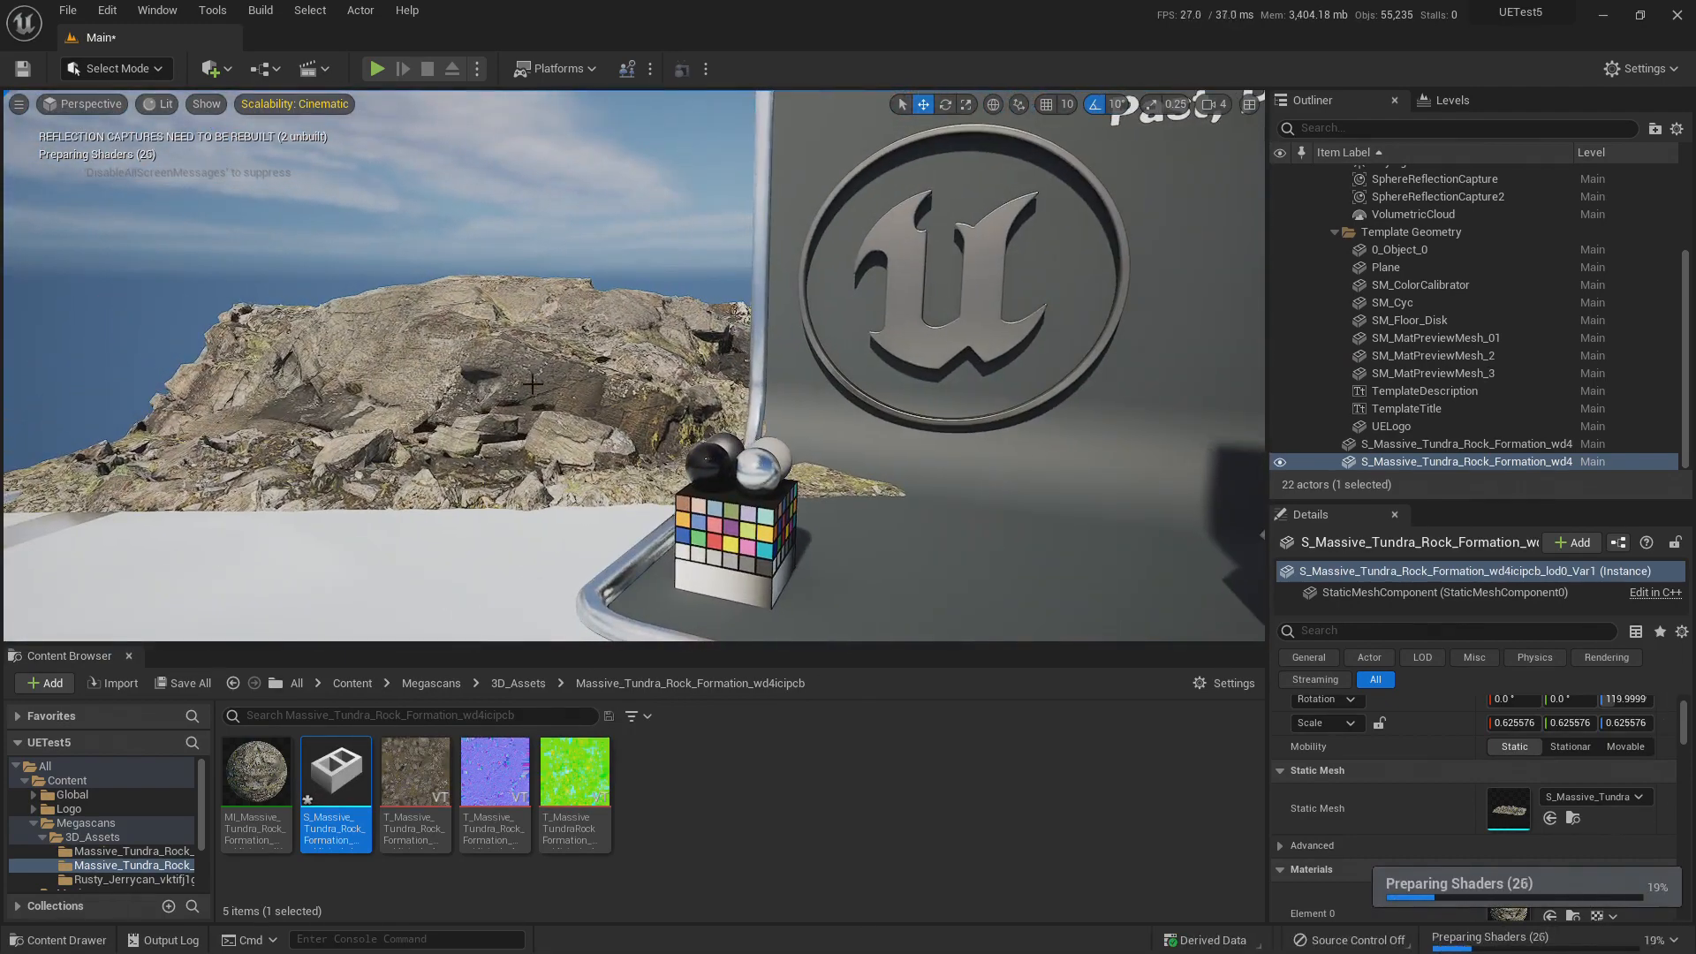
click(531, 384)
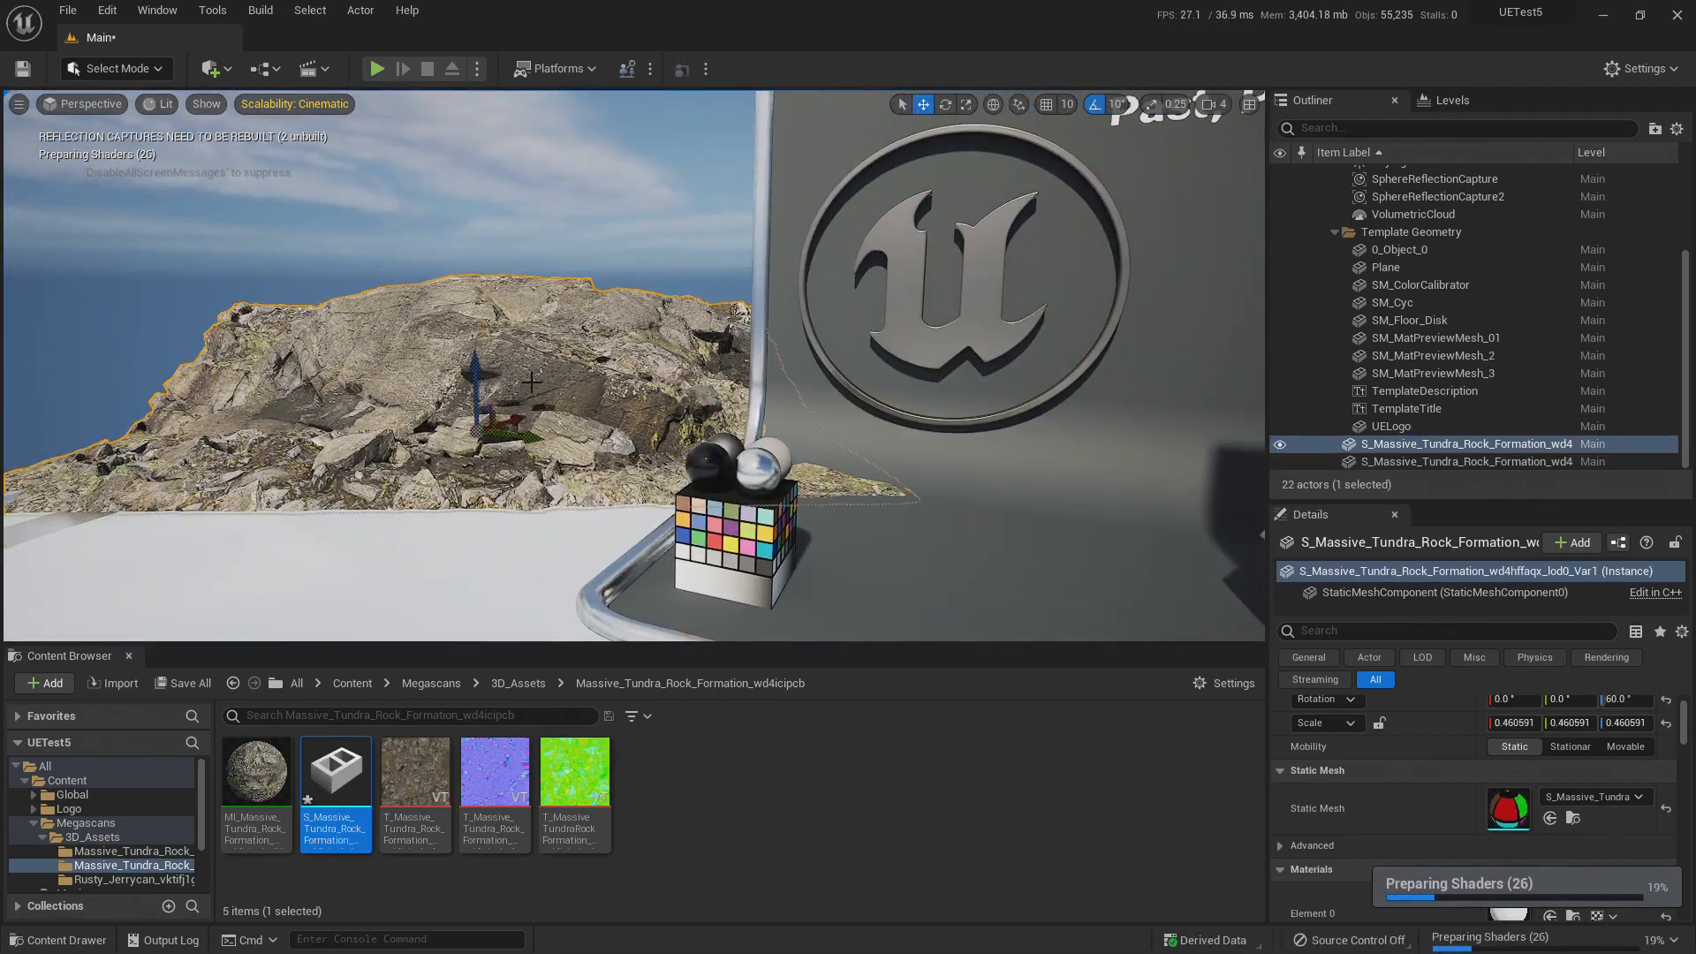
click(1571, 819)
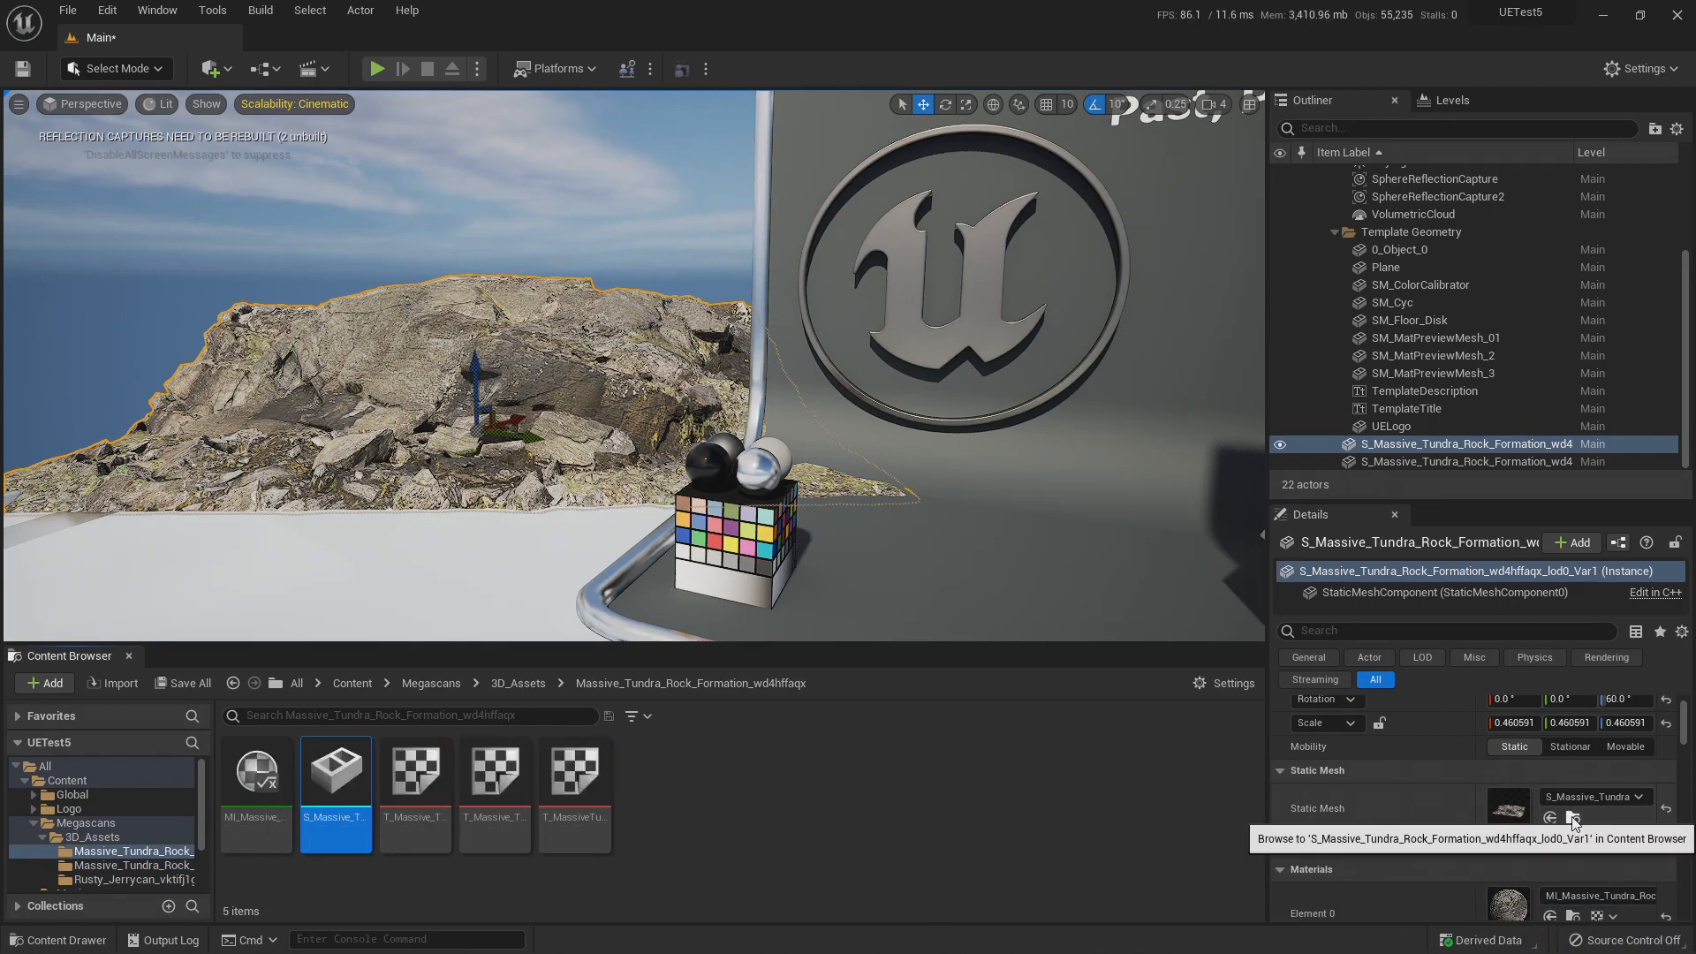
right_click(338, 778)
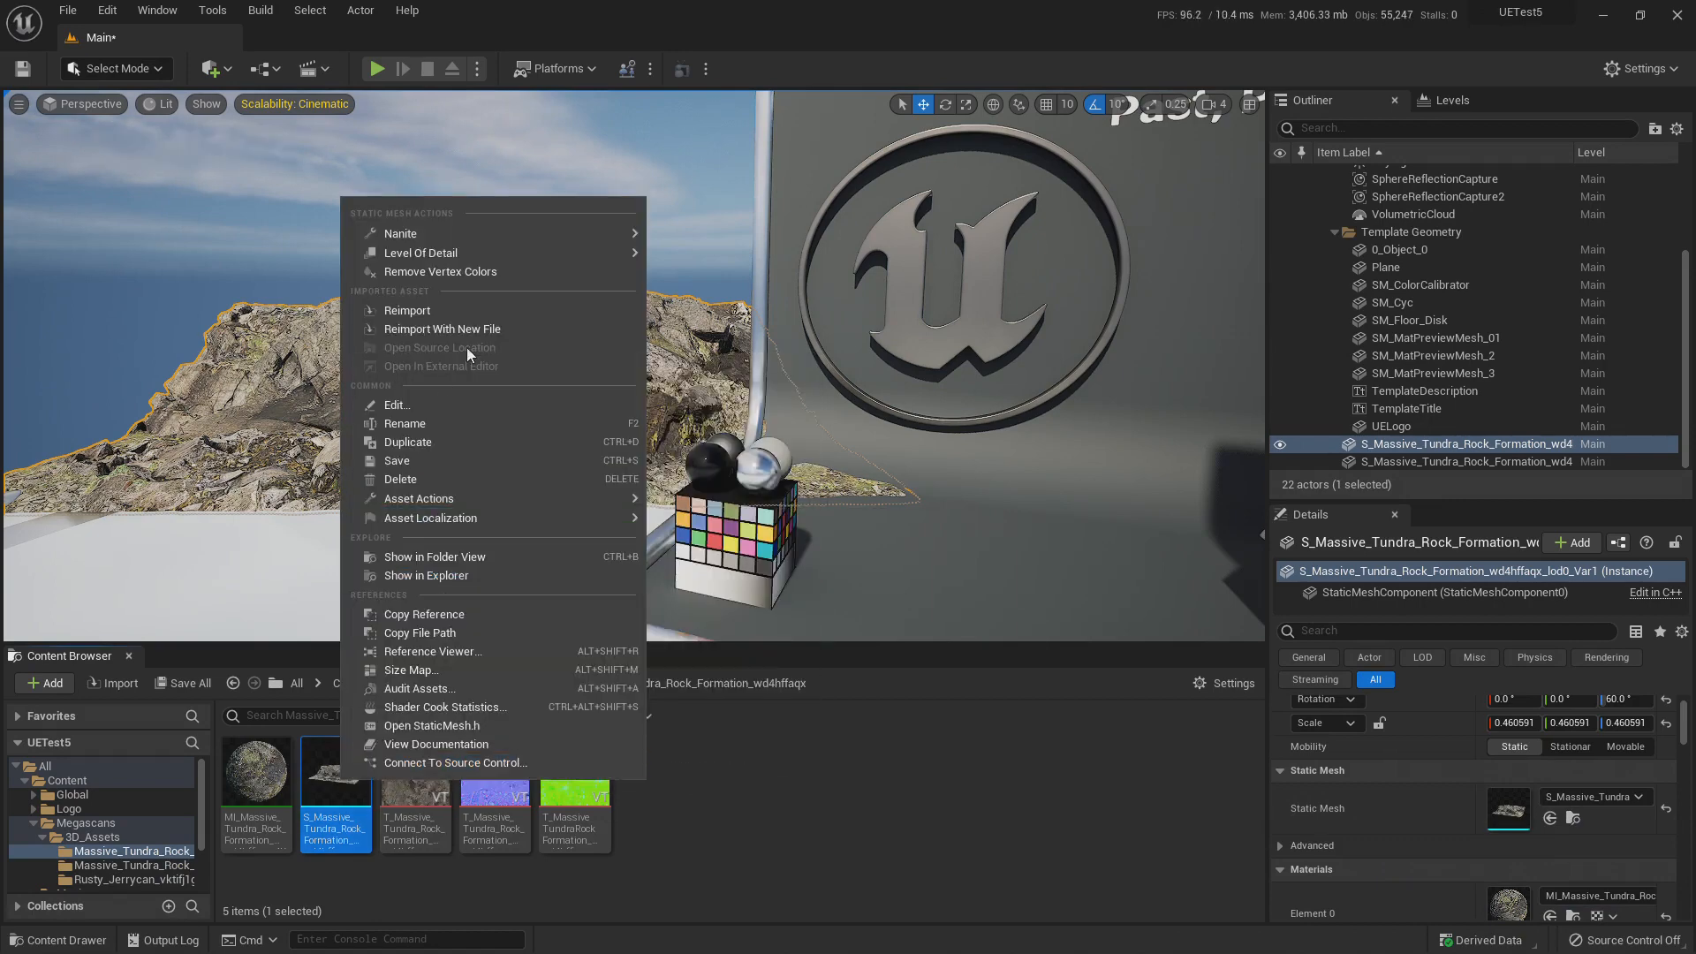
mouse_move(428, 231)
click(686, 240)
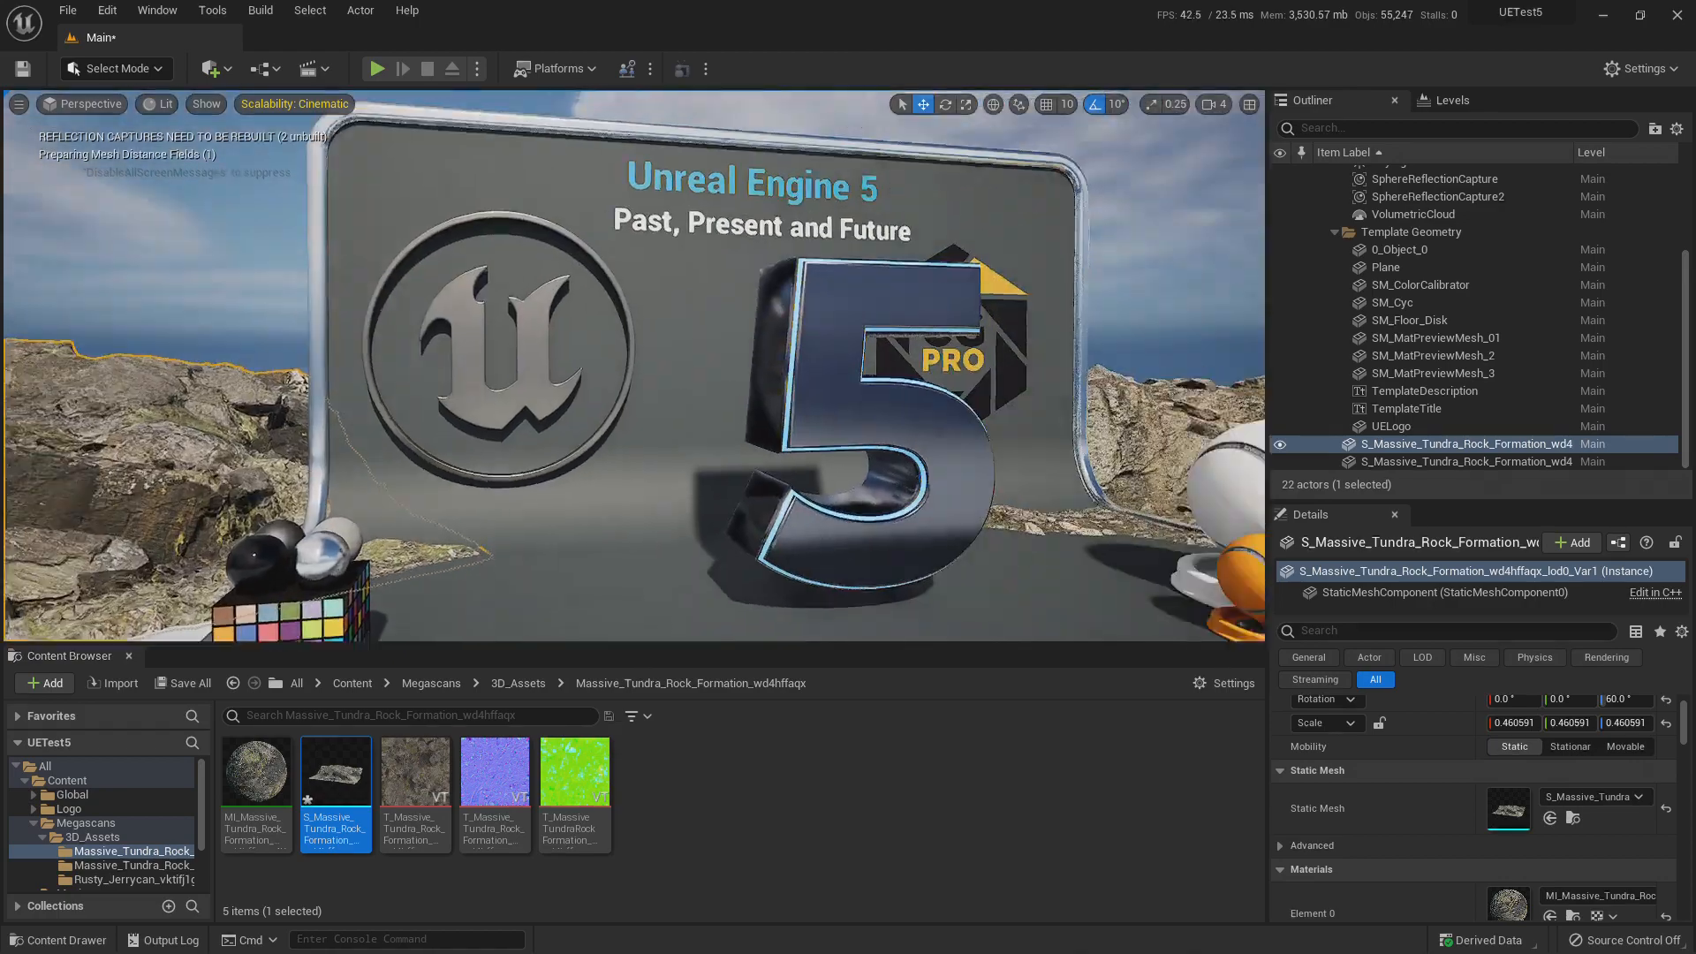
Frame the whole stage with both rock formations and switch the viewport to the Nanite Visualization Overview.
right_drag(634, 365, 548, 366)
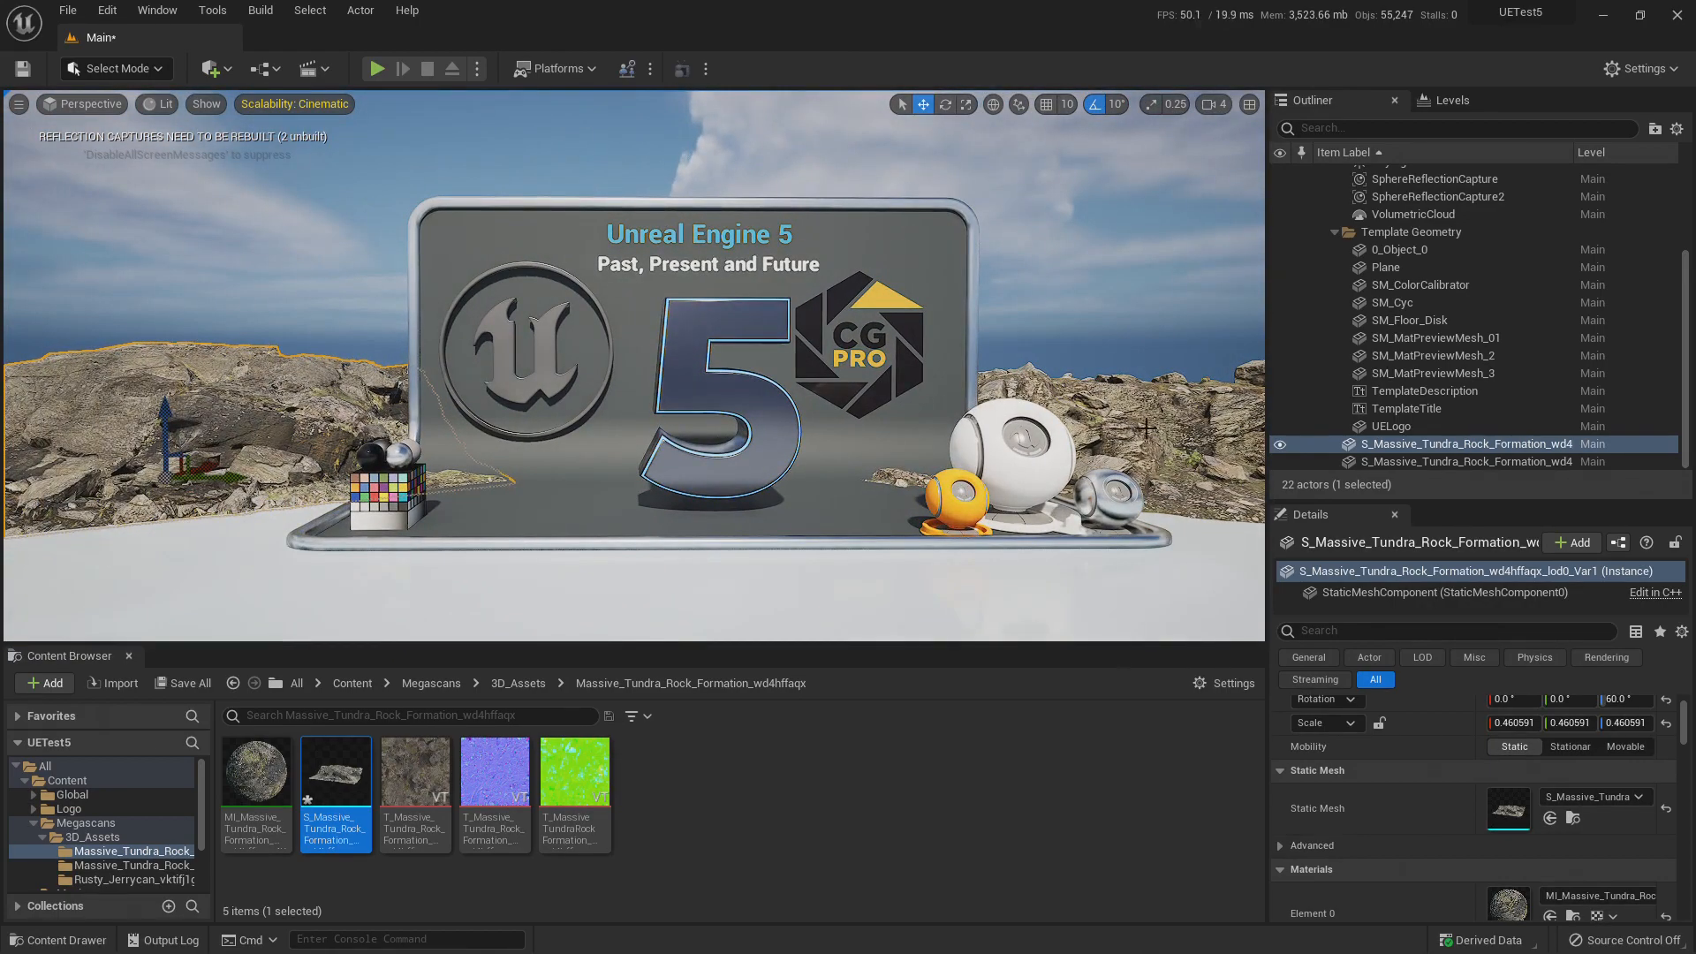
key(w)
right_drag(1147, 427, 602, 201)
key(s)
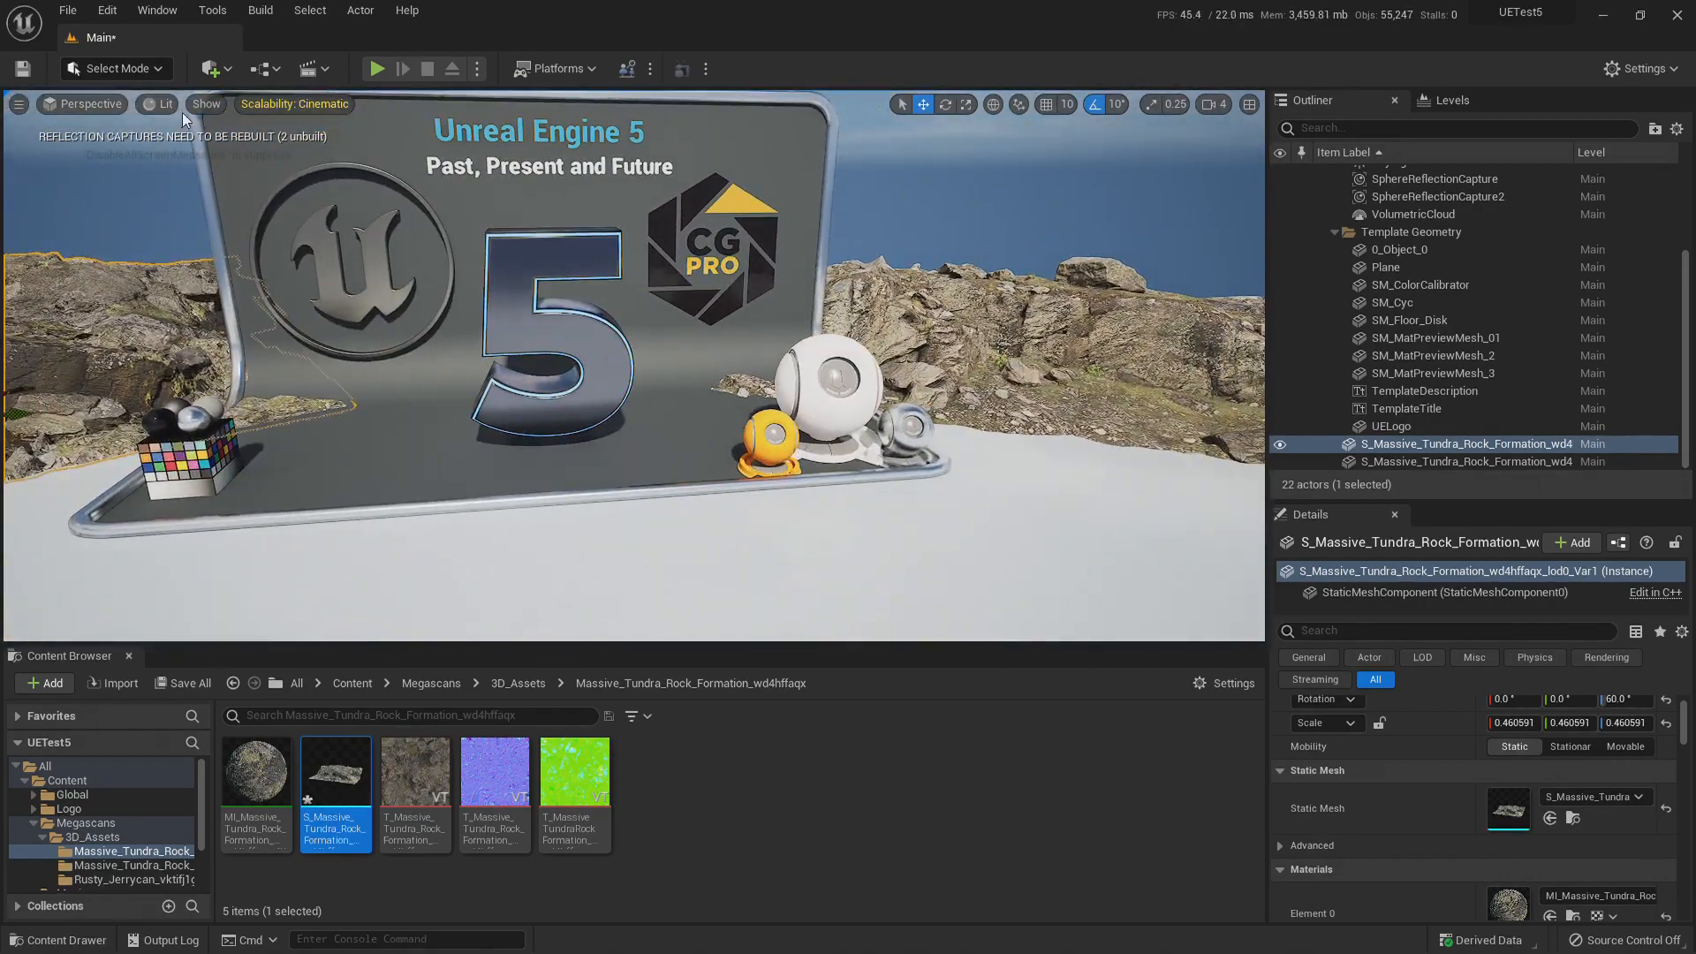
click(156, 107)
mouse_move(262, 417)
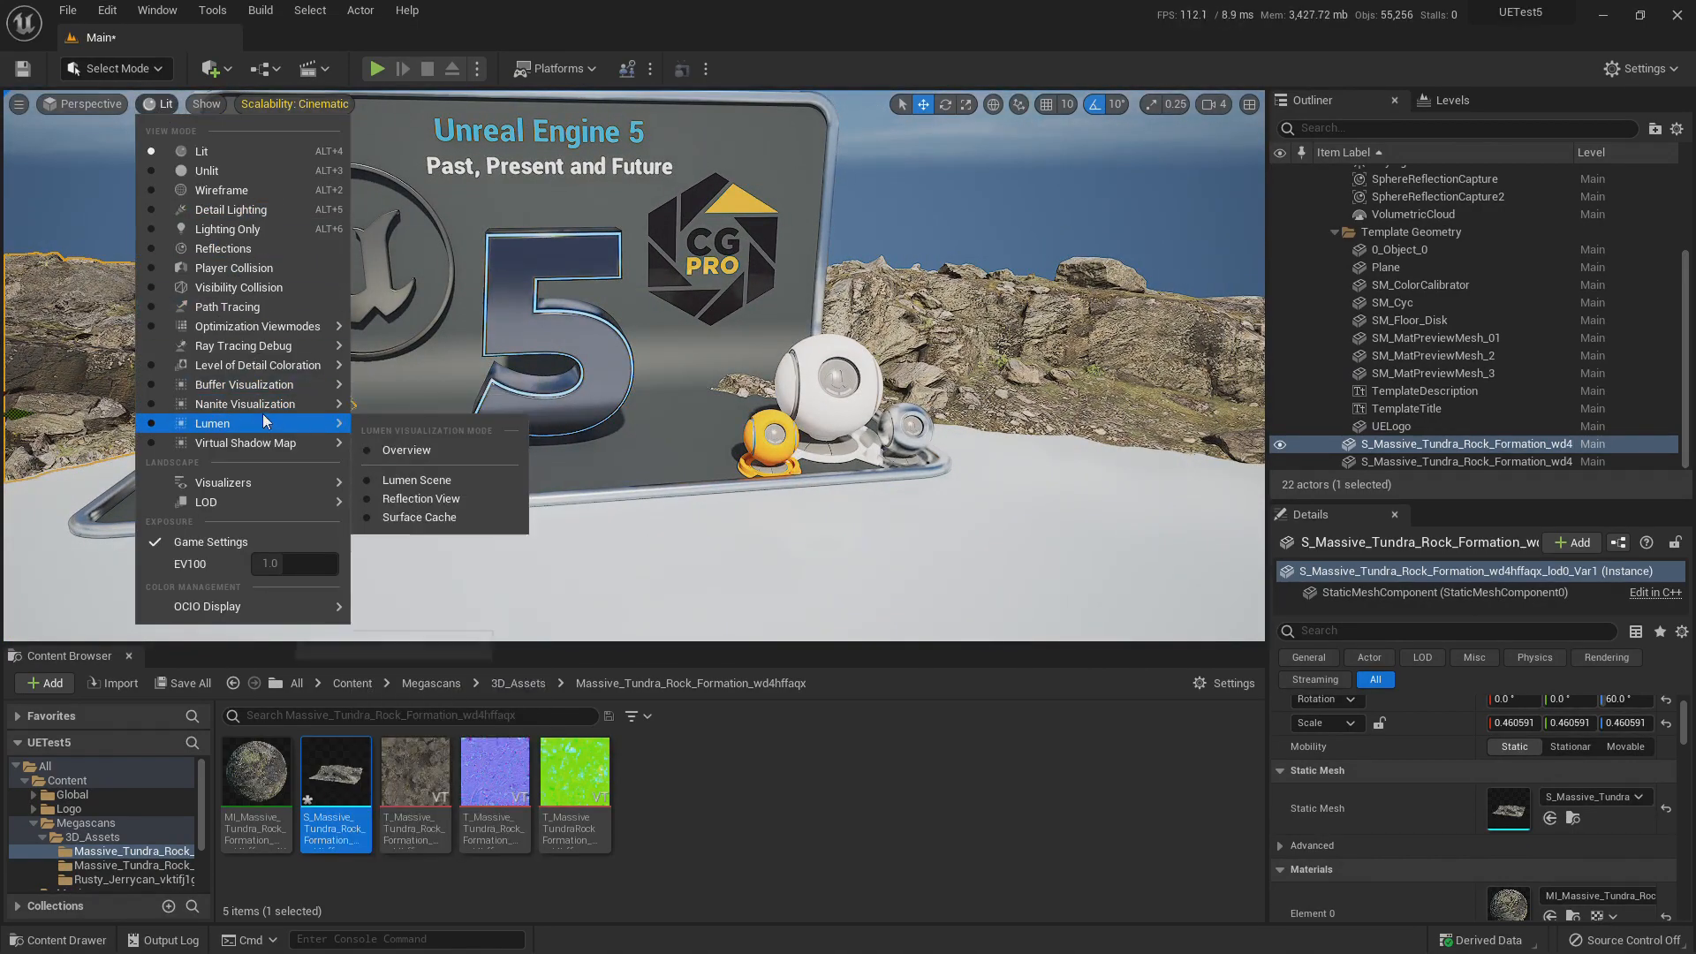
click(412, 430)
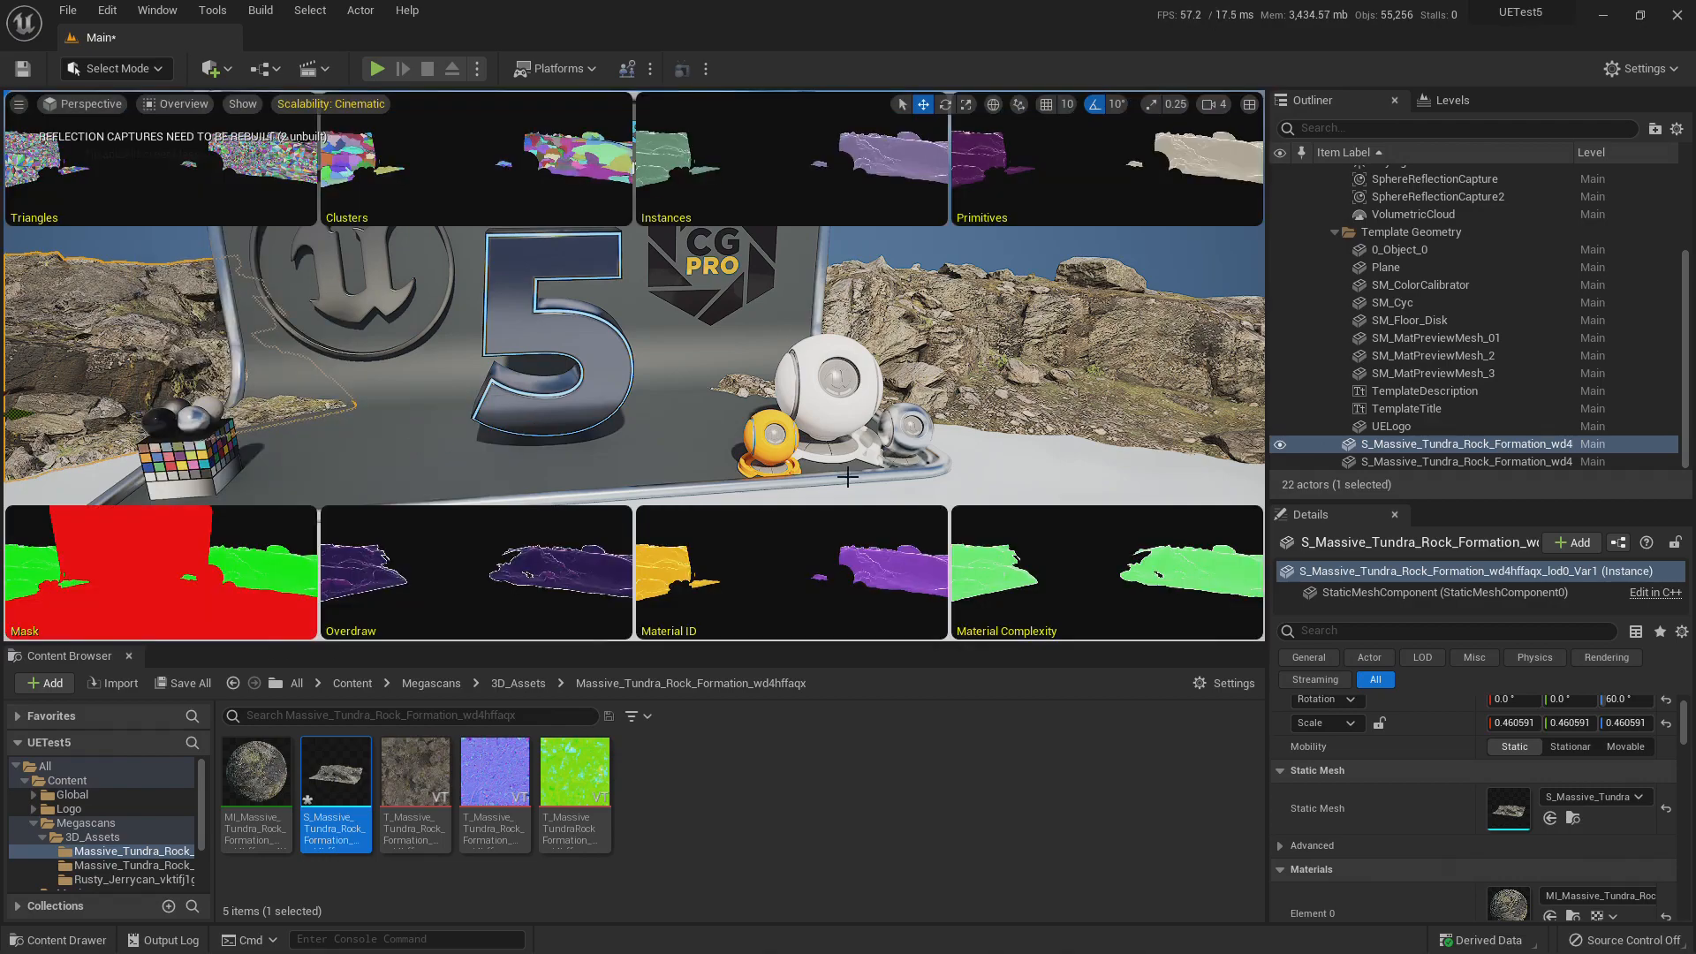
Enable Nanite support on the SM_Floor_Disk mesh, apply the change, save the asset and close its editor.
key(w)
right_drag(780, 441, 821, 416)
click(829, 357)
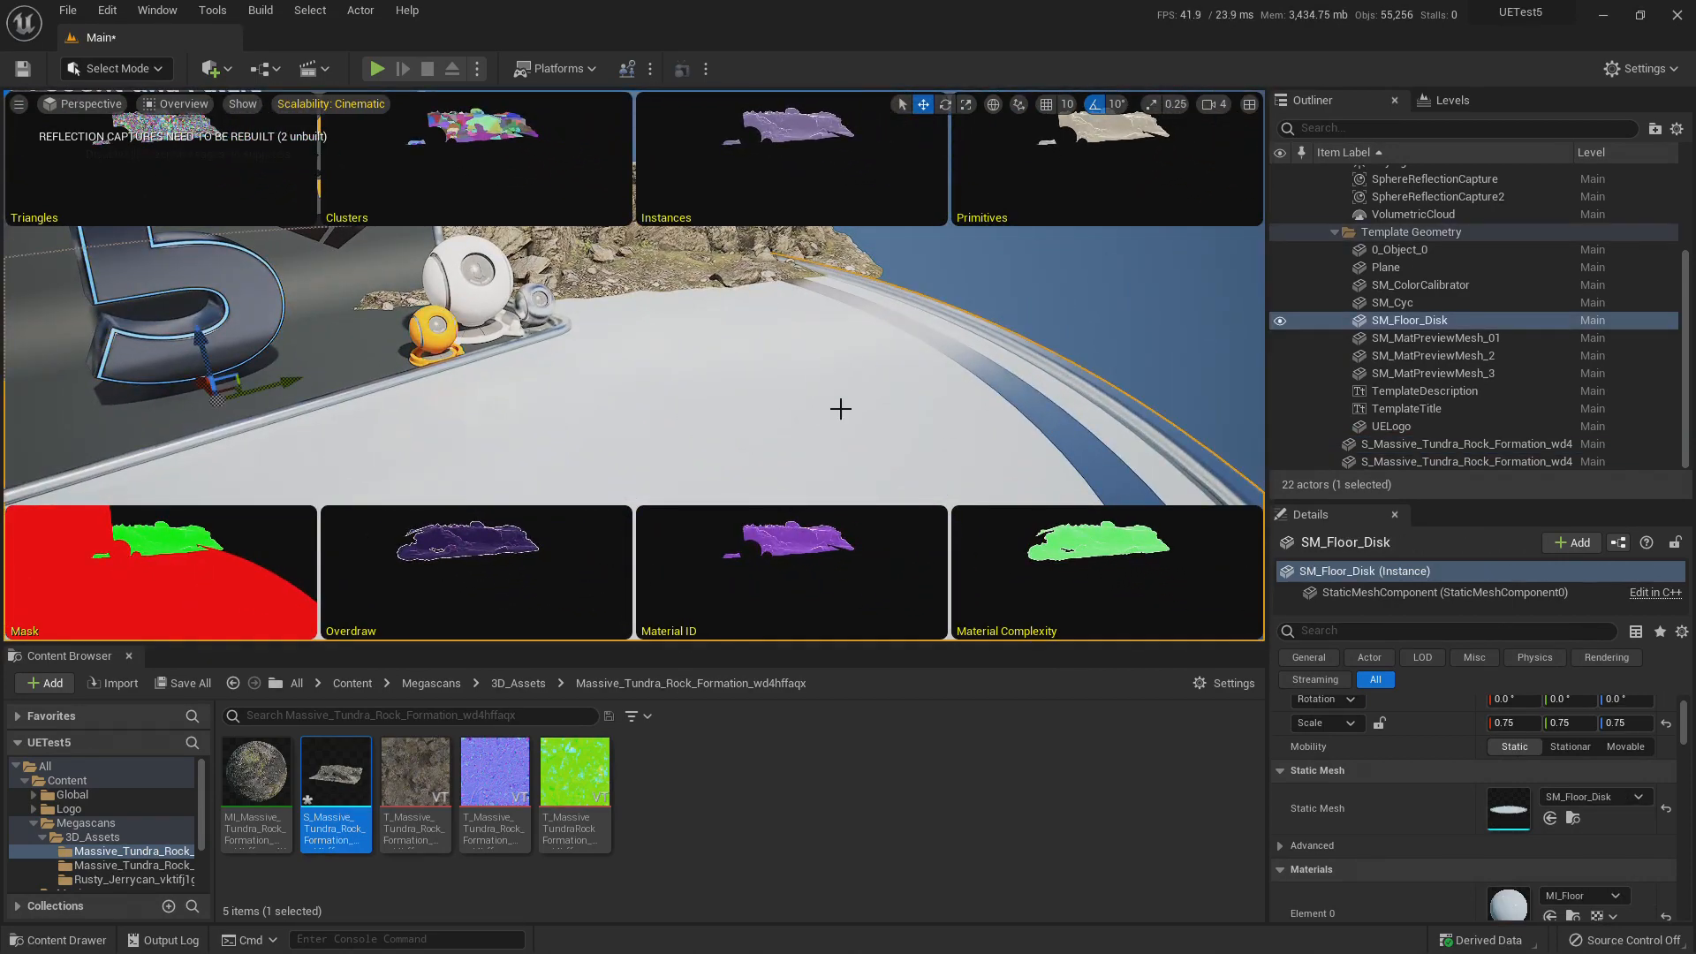
double_click(1515, 812)
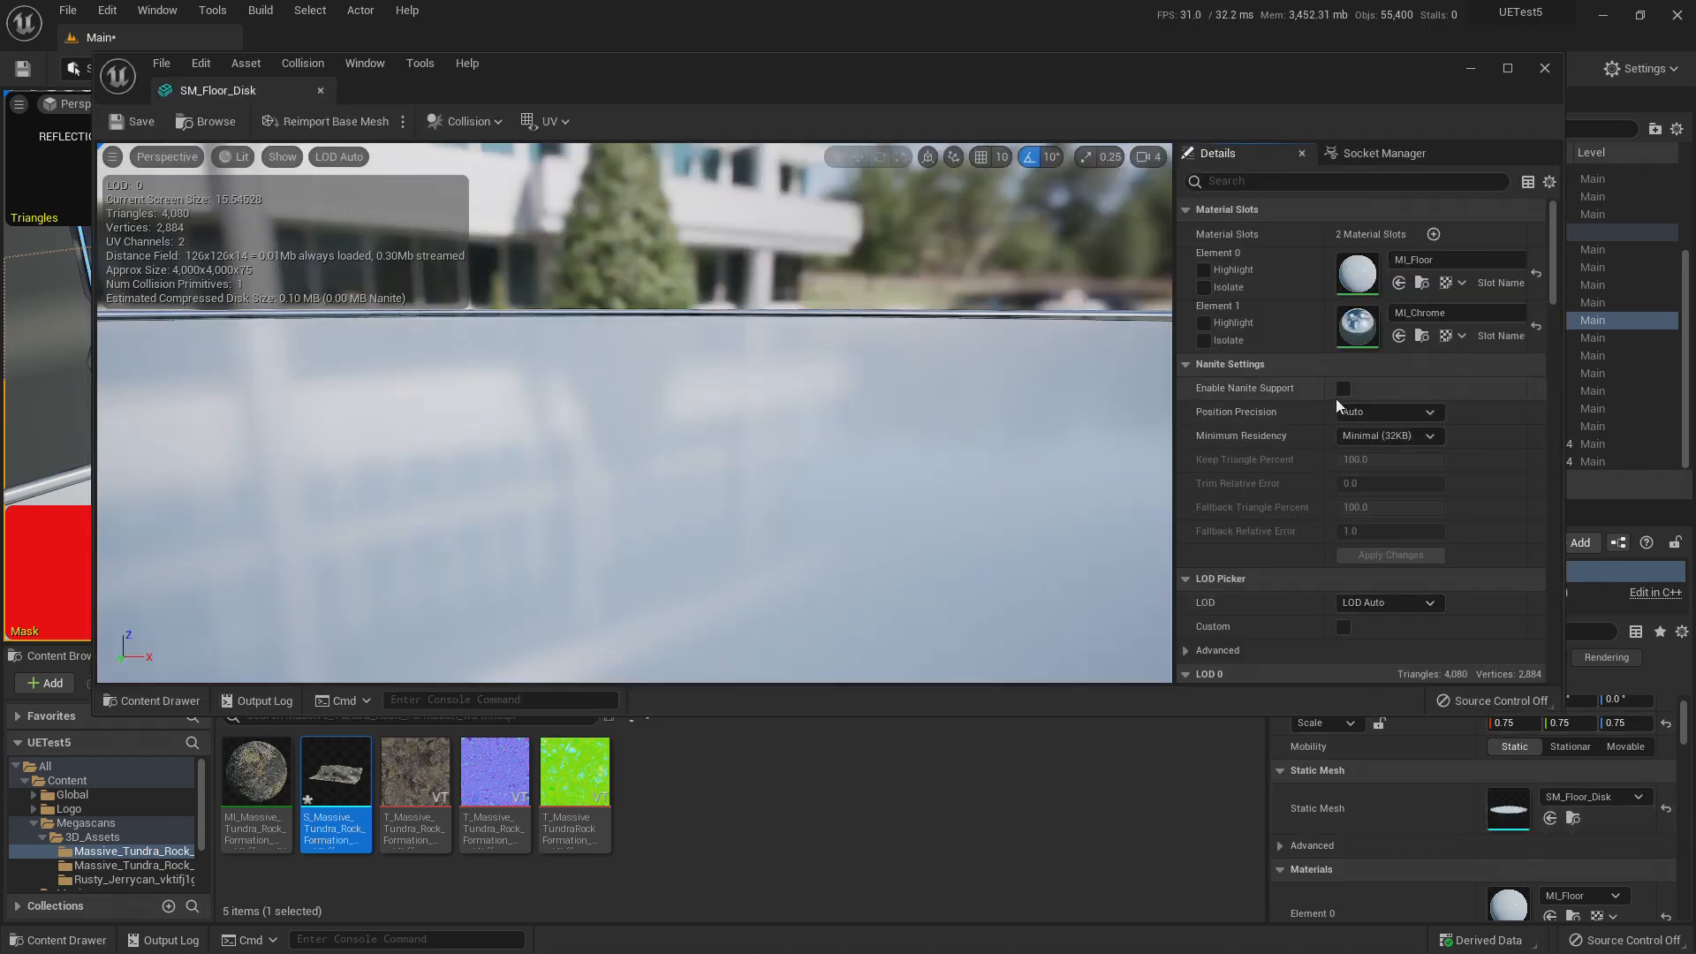
click(1342, 389)
click(1404, 556)
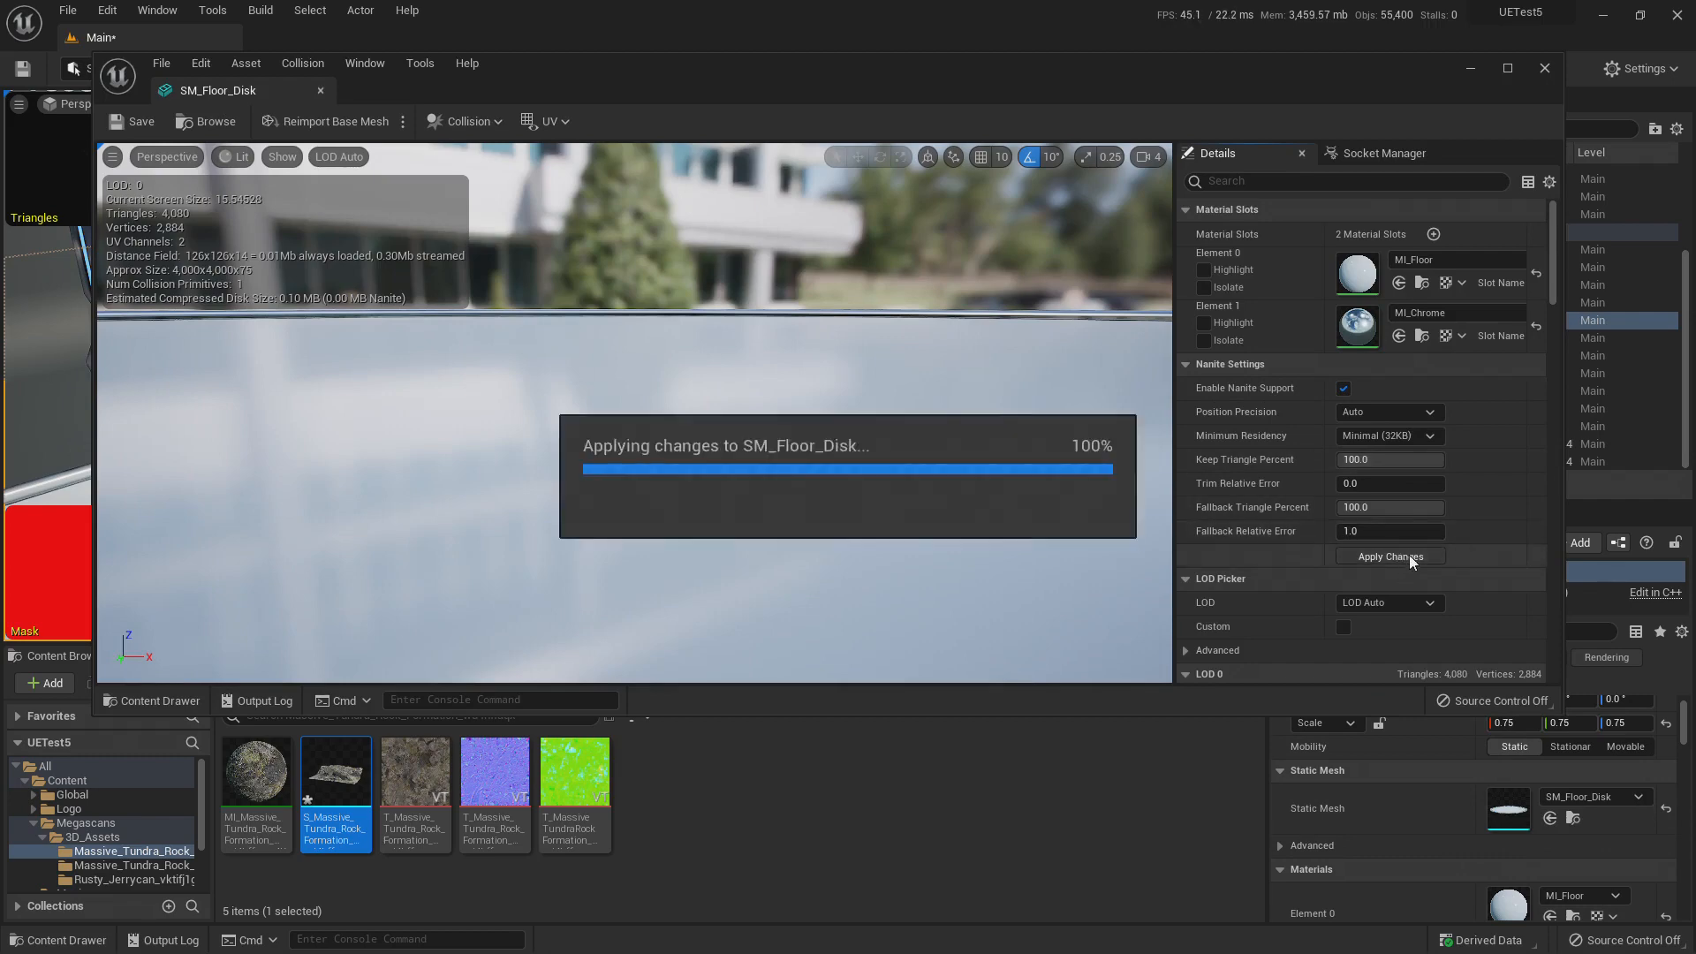
click(135, 123)
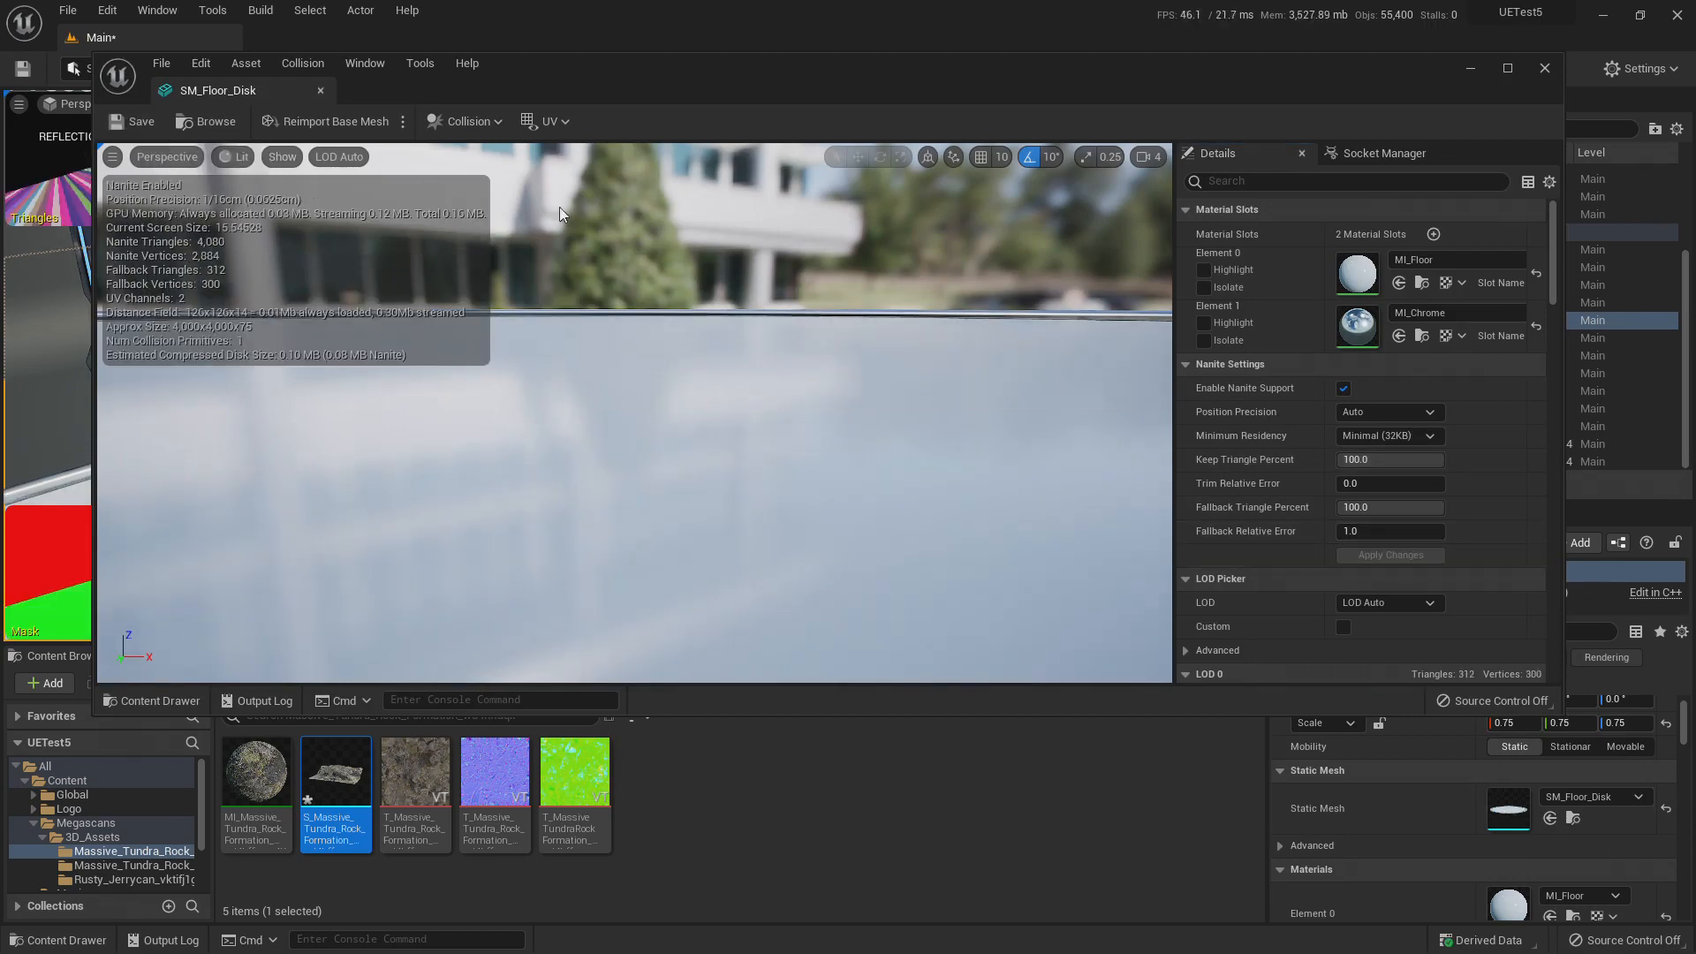
click(1544, 68)
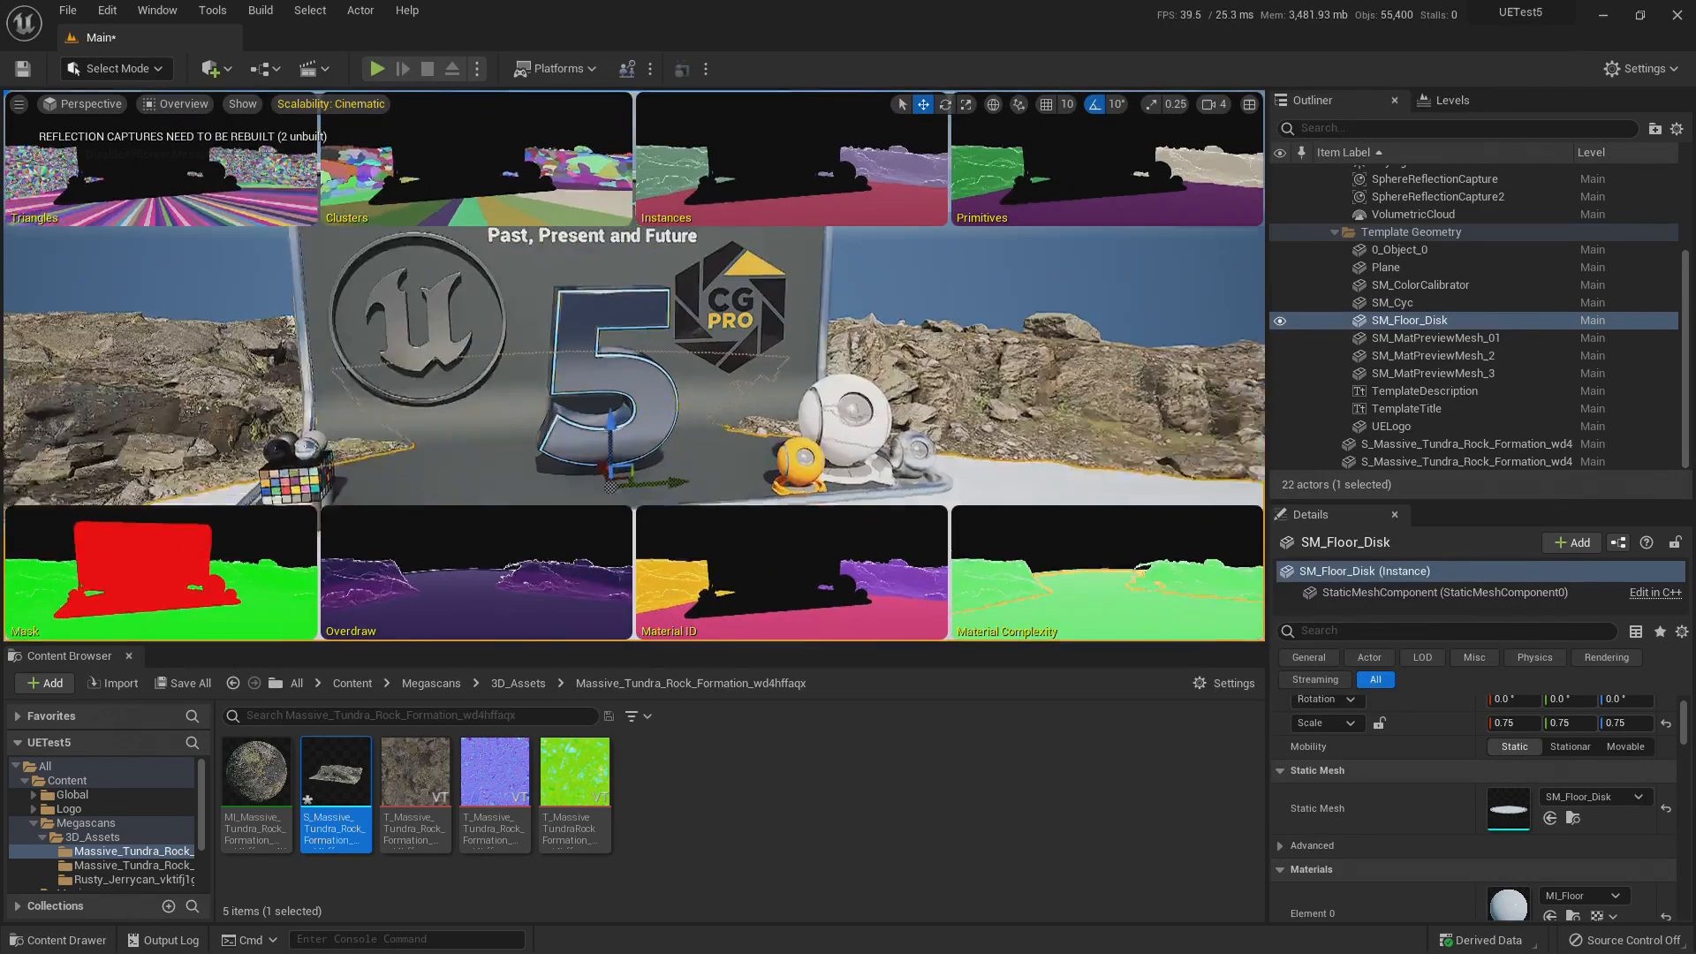
Enable Nanite support on the SM_Cyc backdrop mesh, apply the change and close its editor.
click(824, 298)
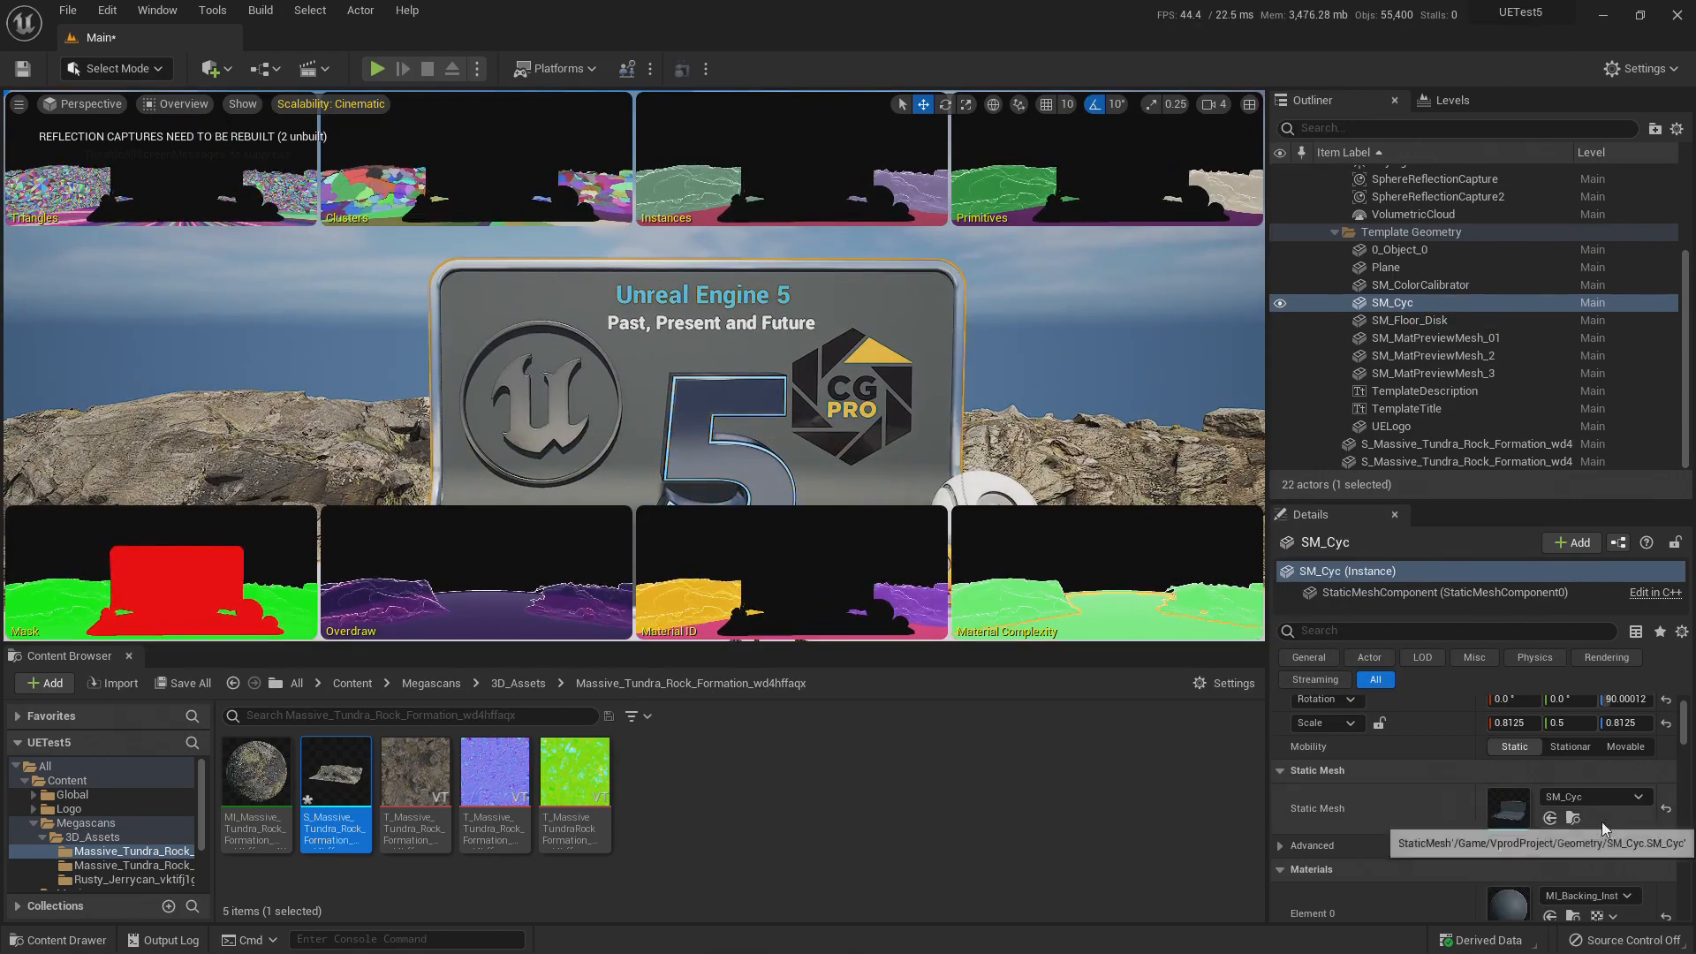
double_click(1513, 811)
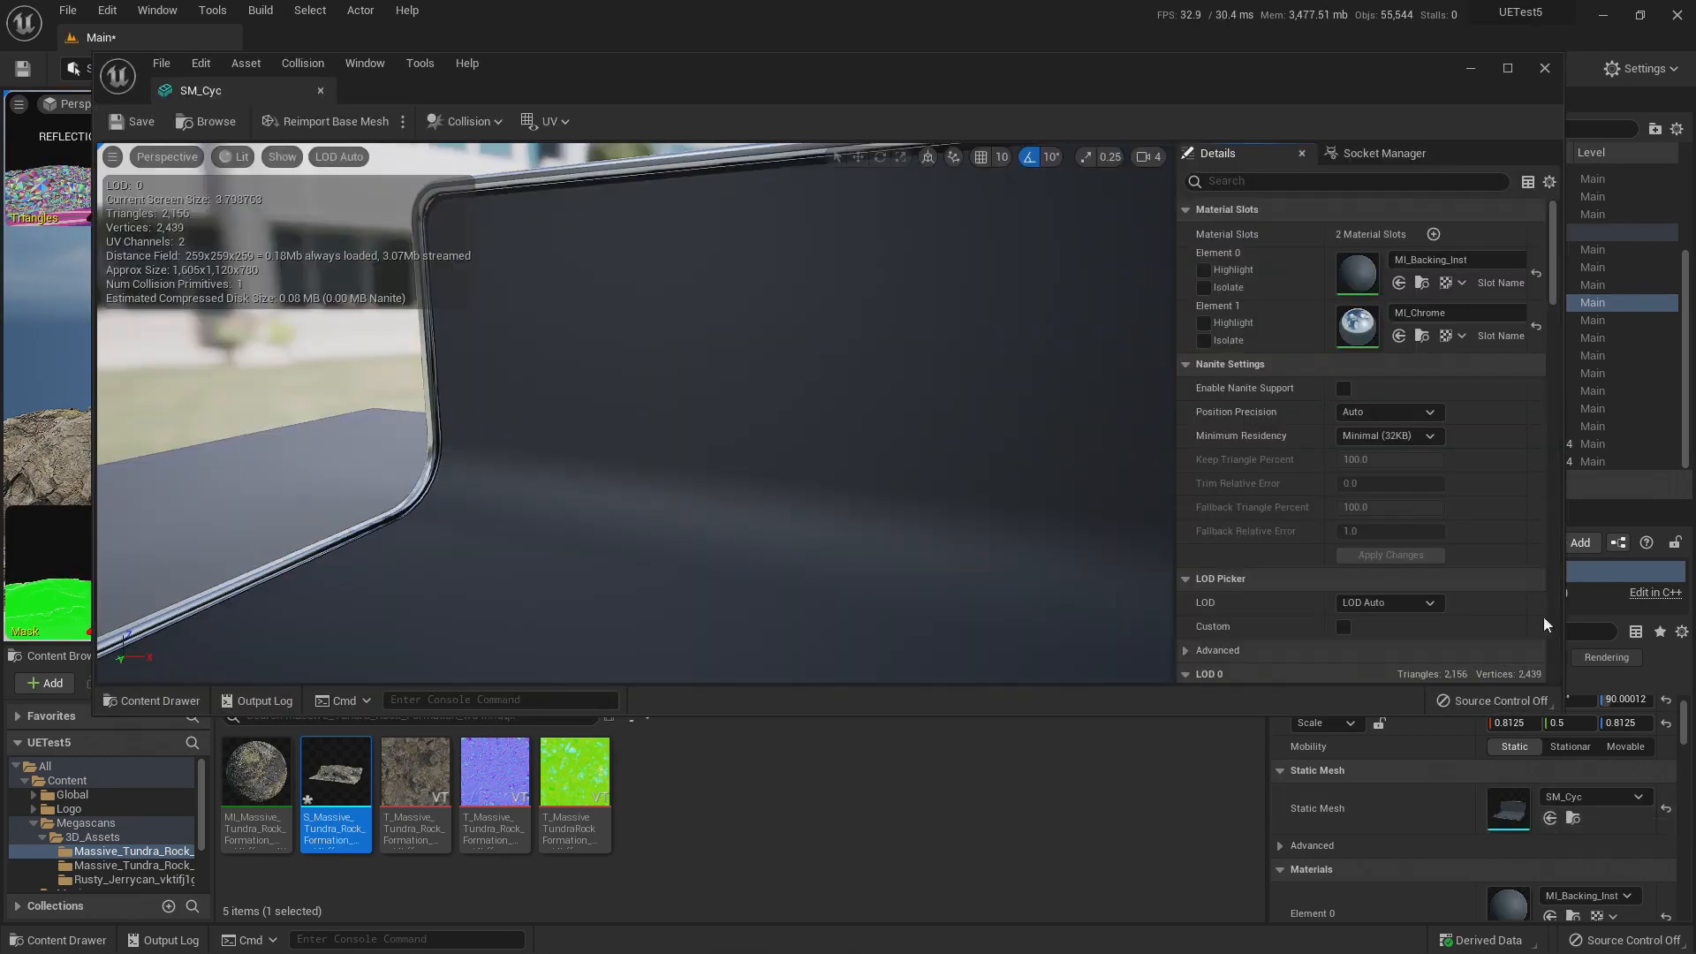
click(1343, 387)
click(1408, 559)
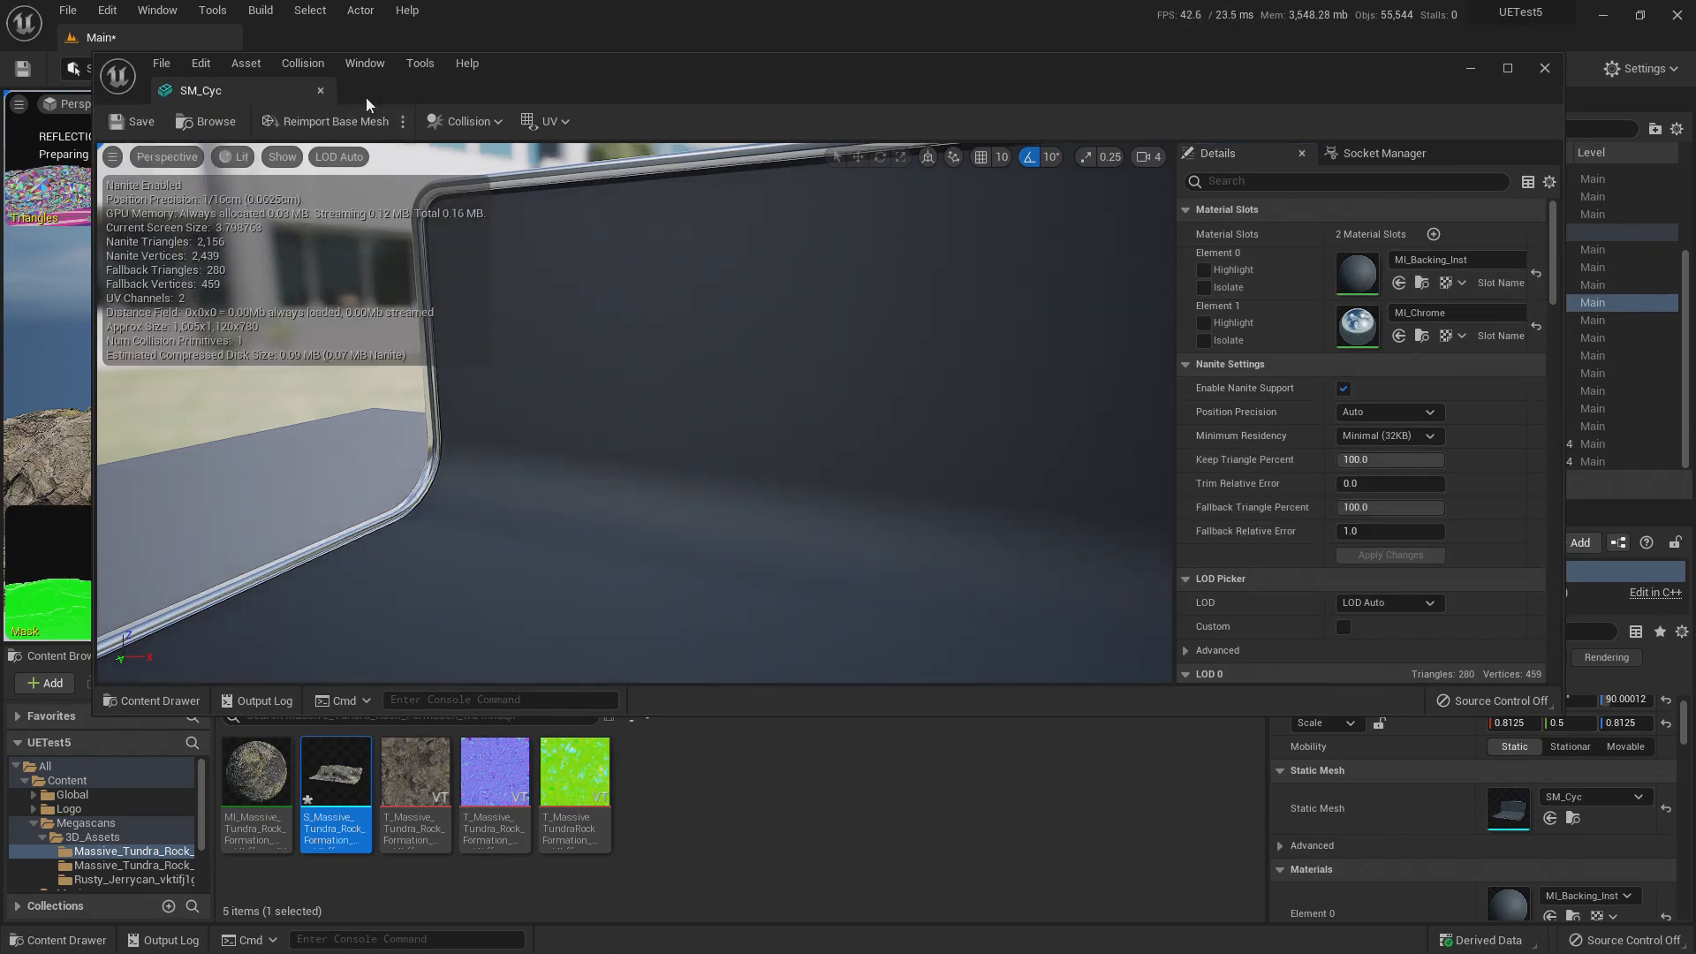
click(319, 91)
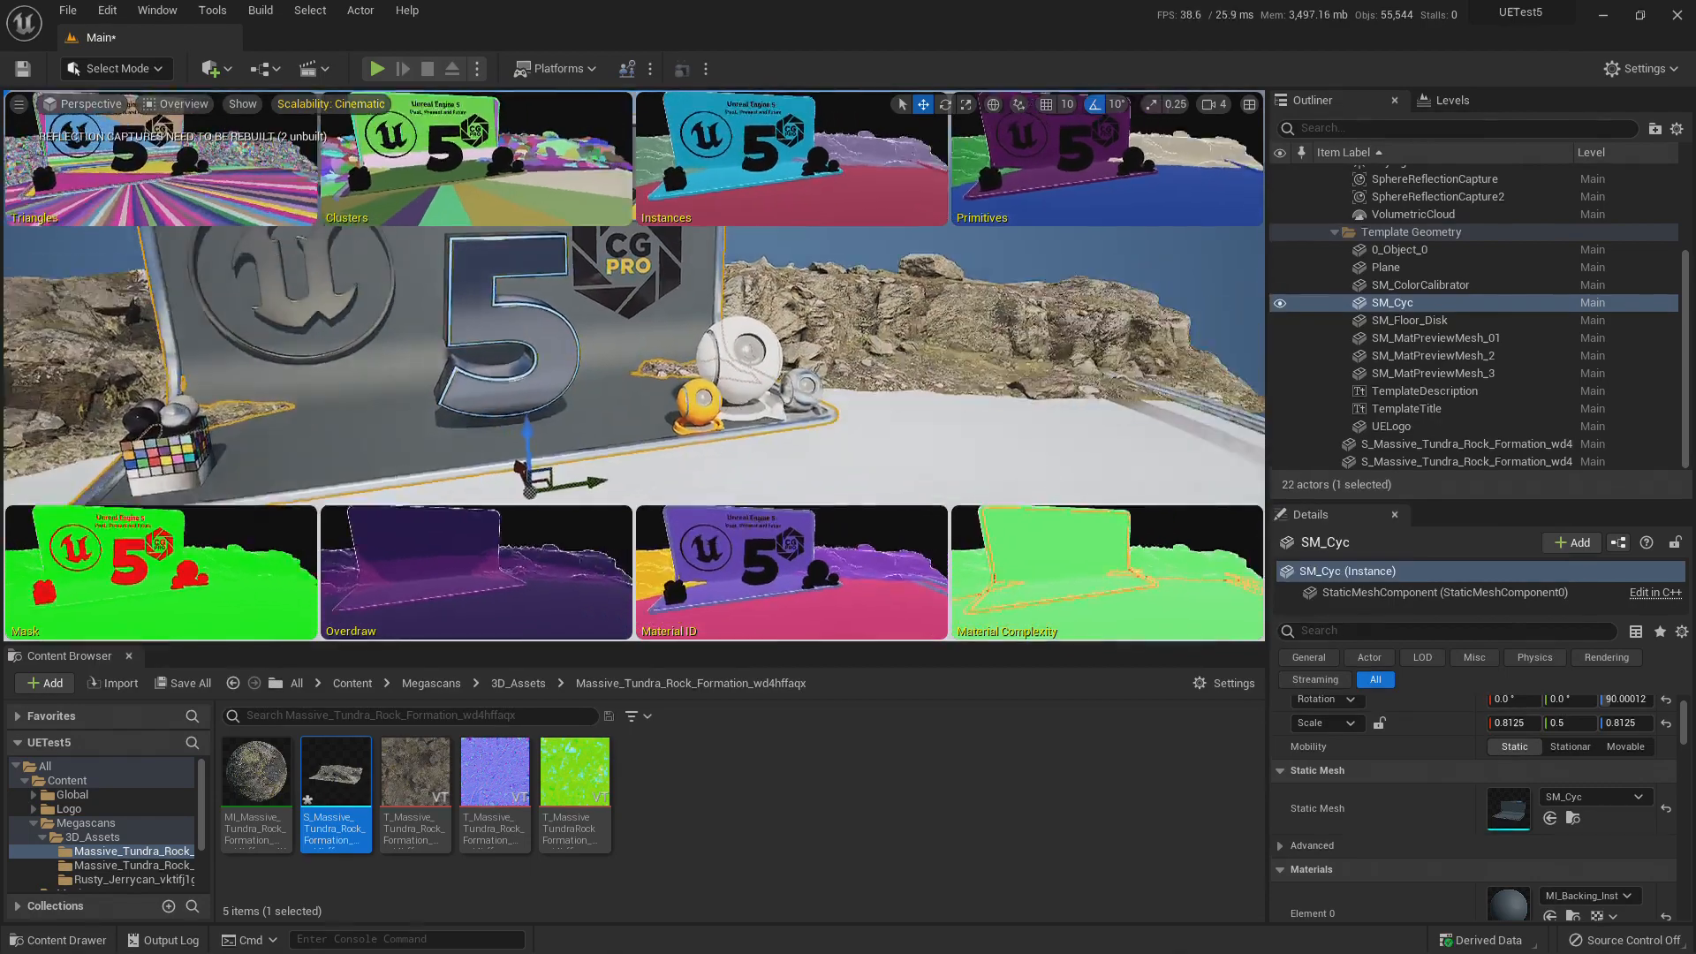
Enable Nanite support on the white preview ball's mesh, SM_MatPreviewMesh_01, apply the change and close its editor.
right_drag(723, 363, 757, 350)
key(w)
click(756, 349)
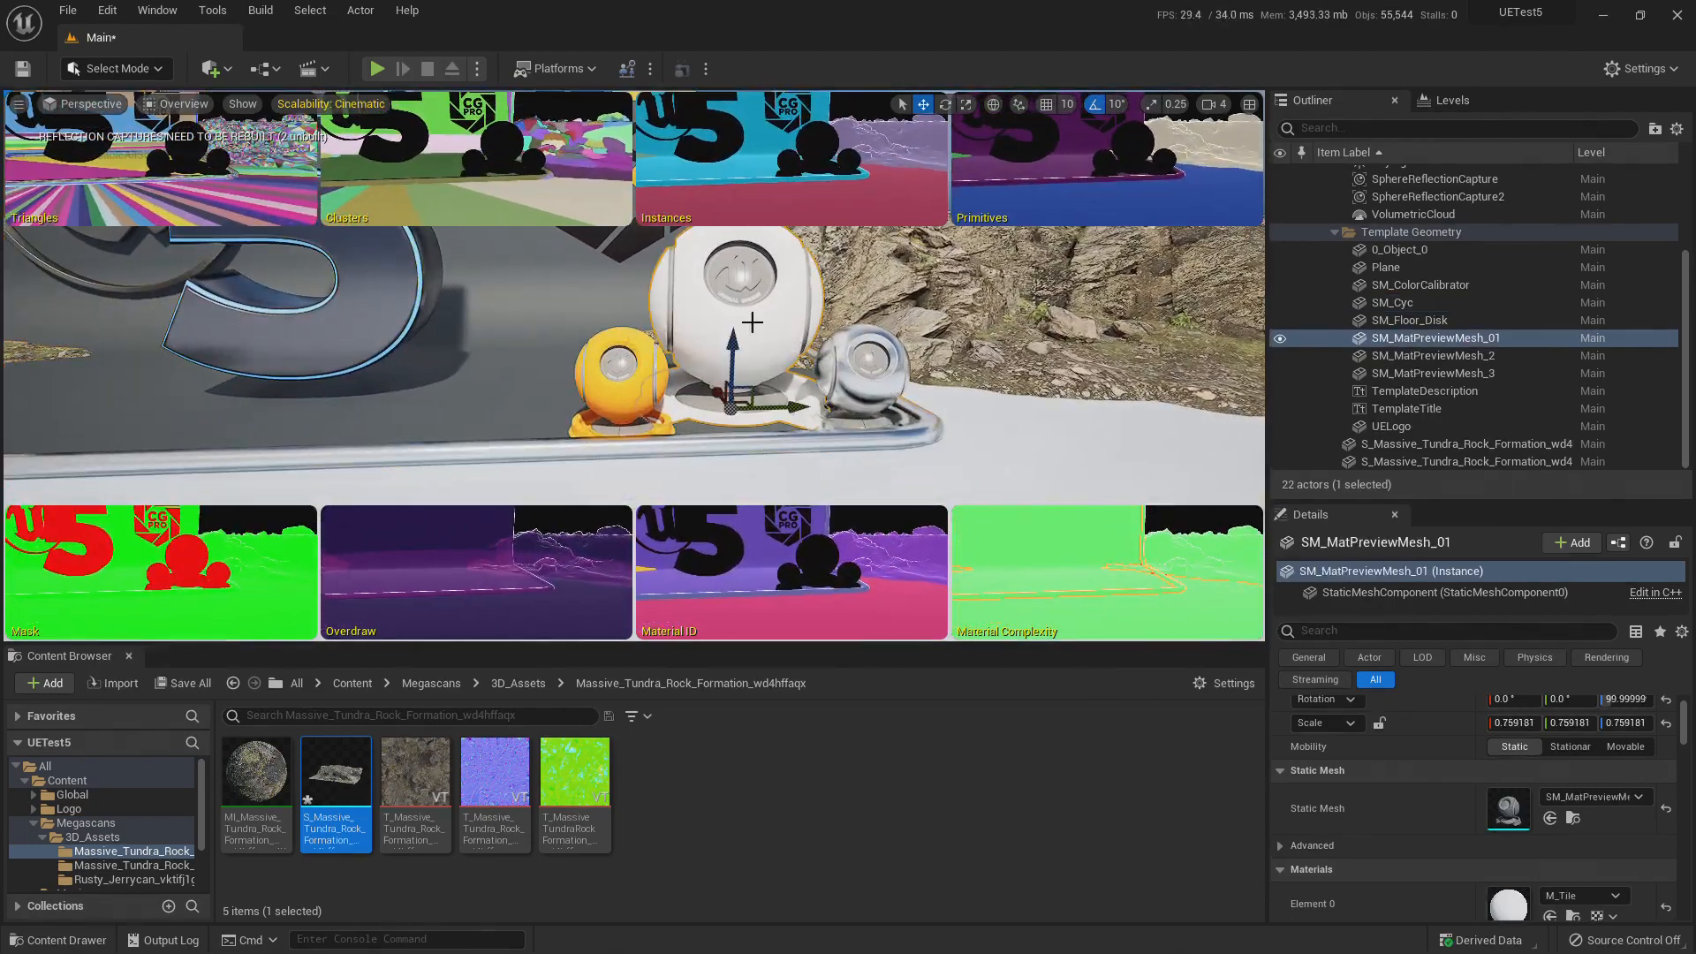
double_click(1507, 802)
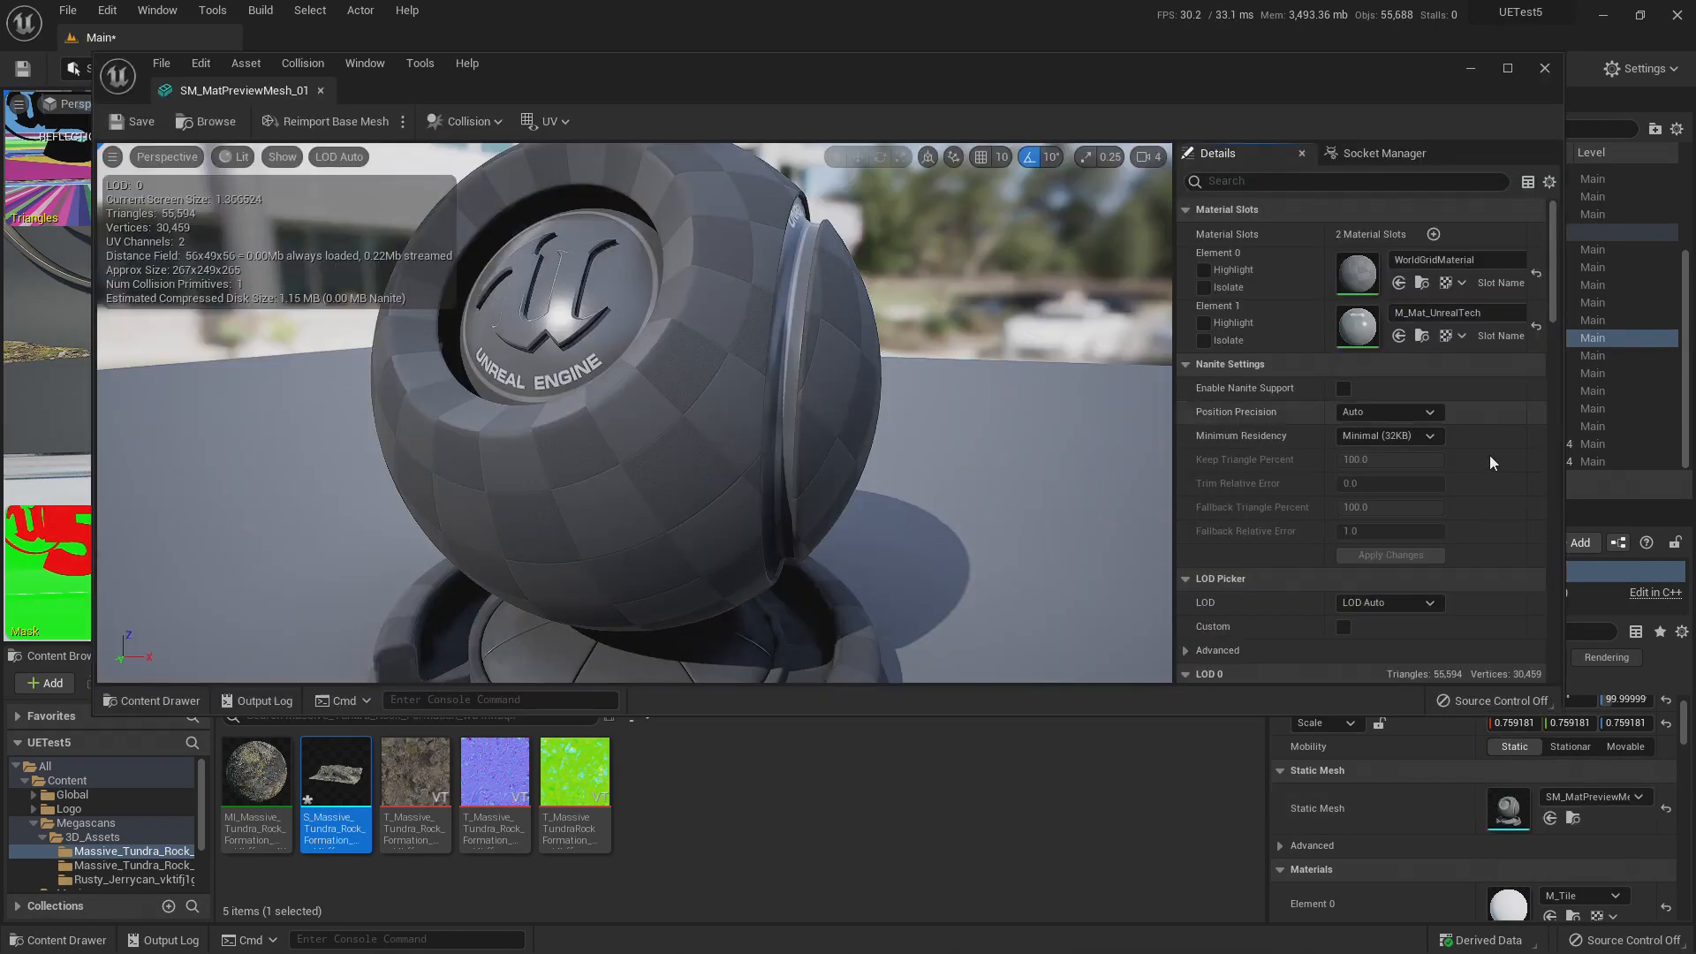
click(1343, 388)
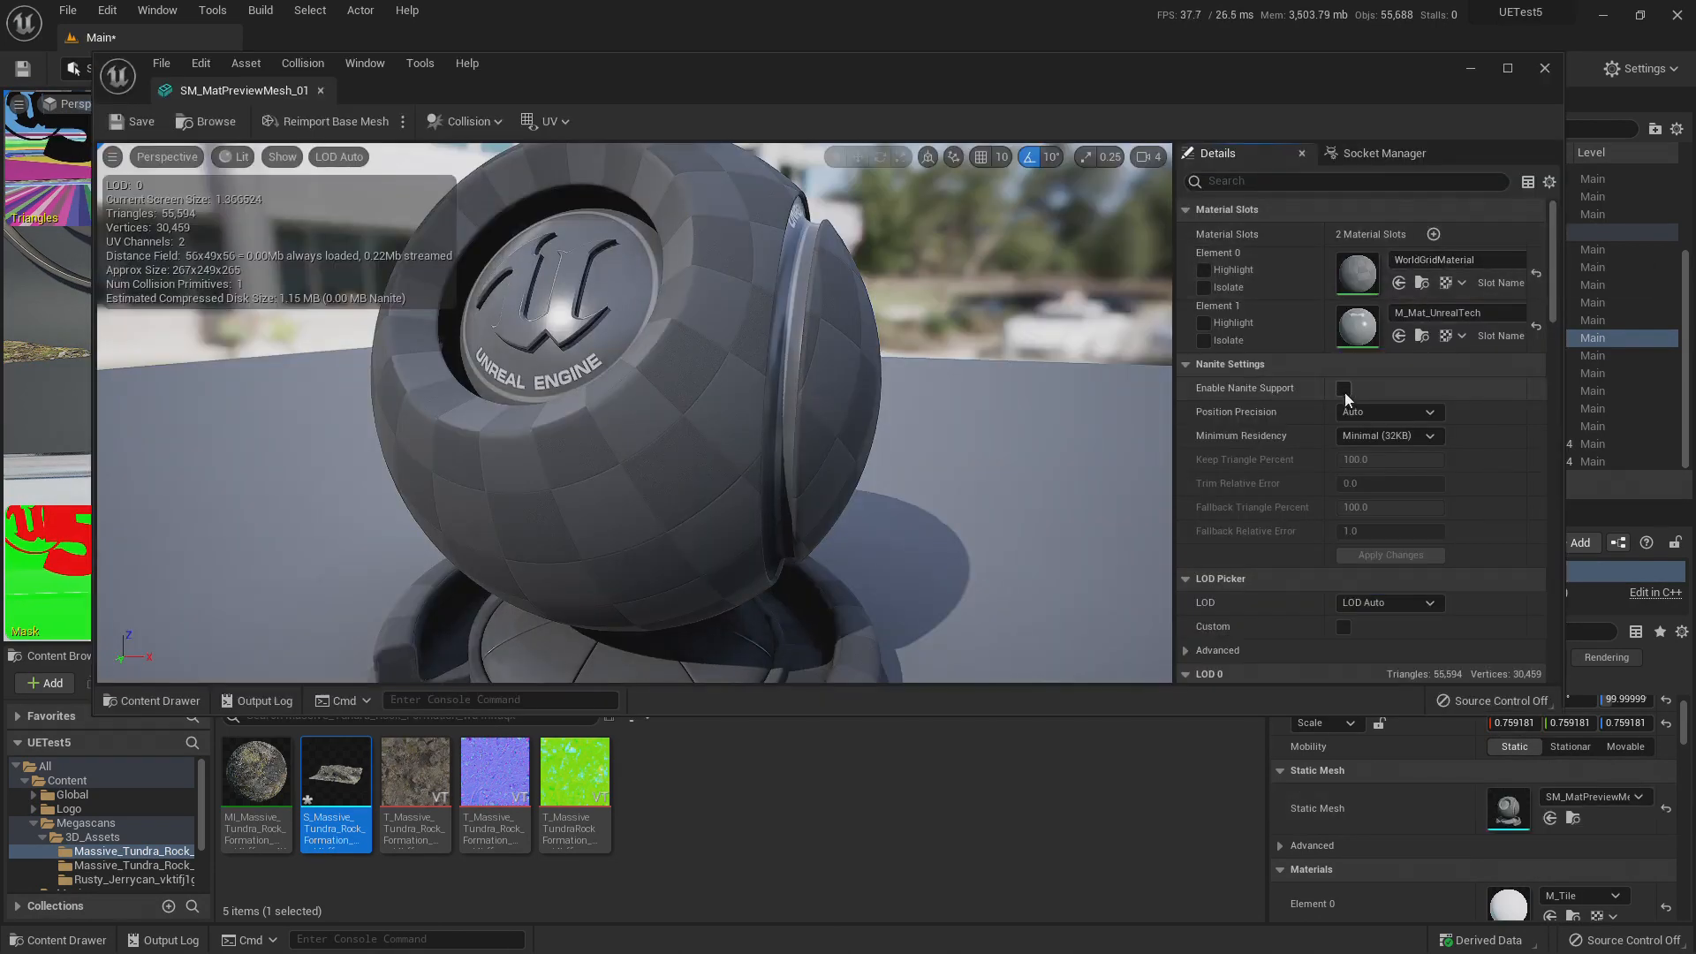
click(1404, 558)
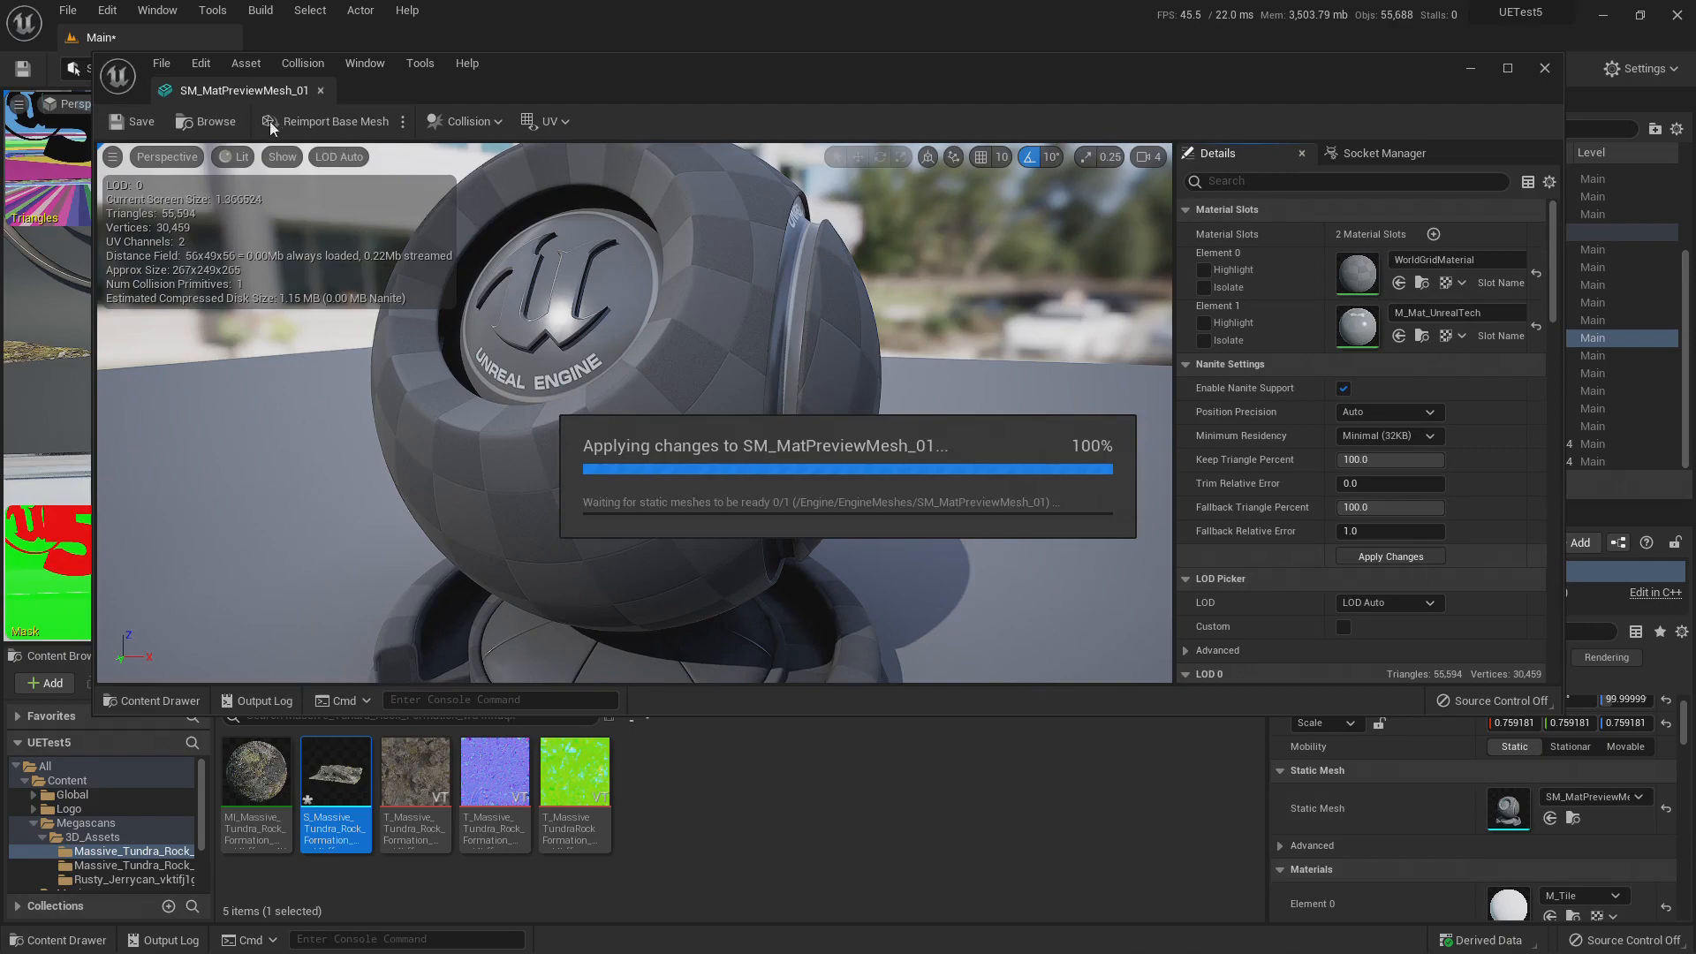
click(322, 90)
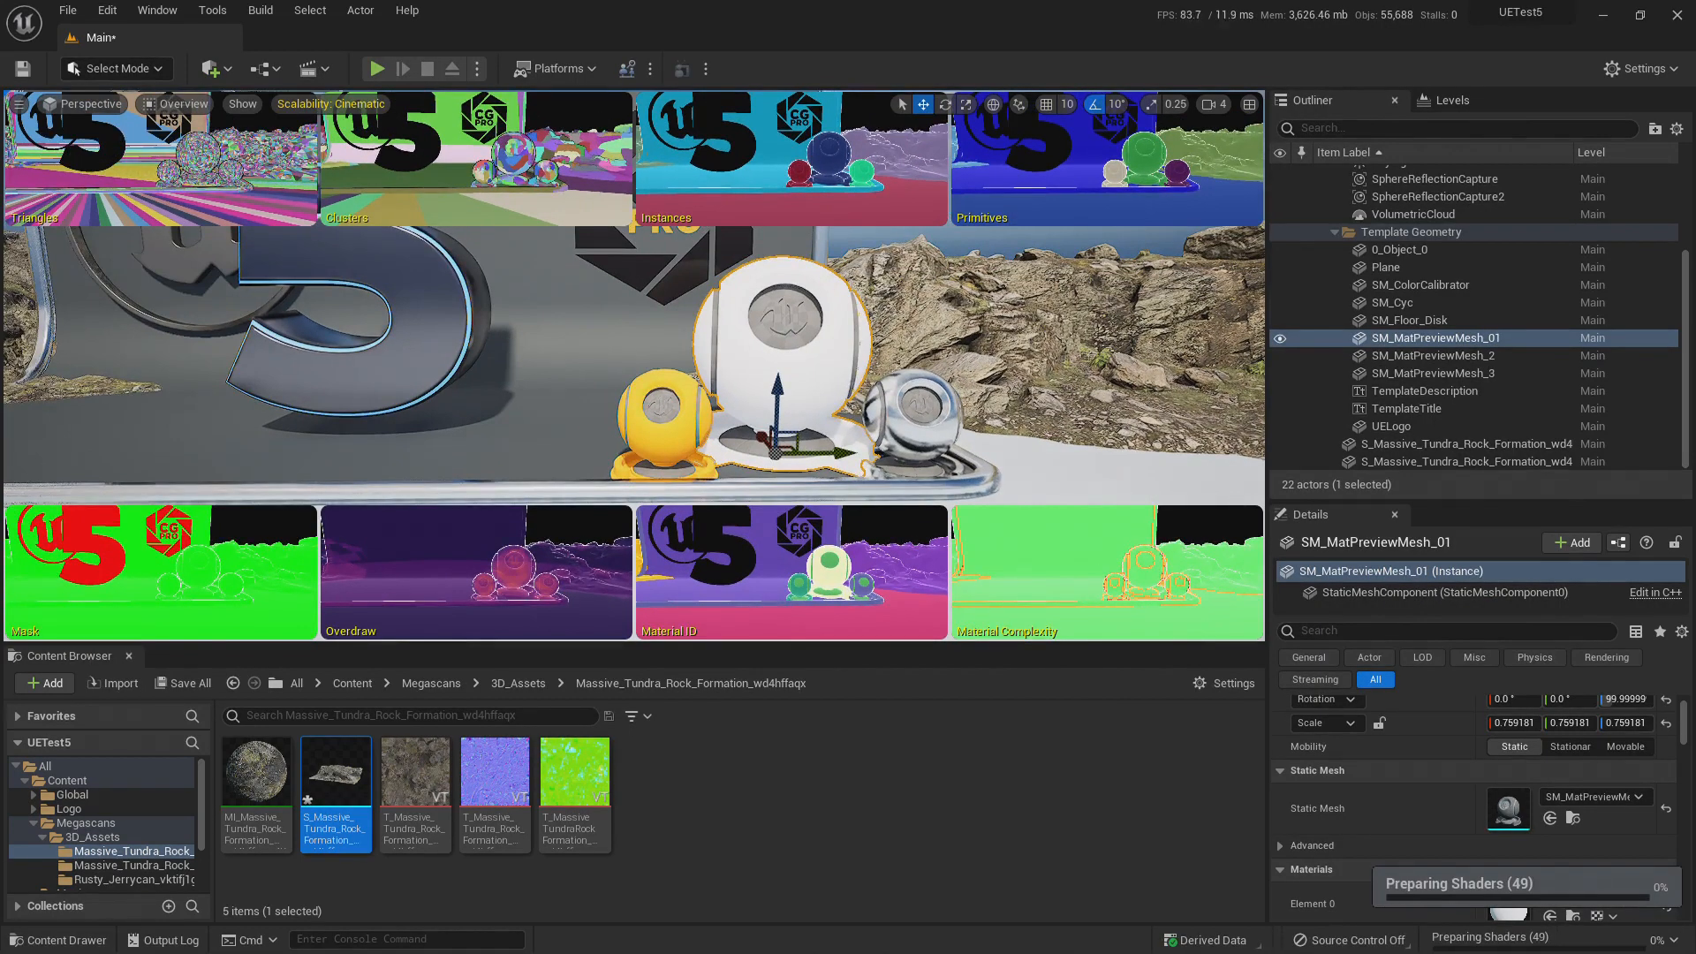
Locate the number 5's mesh assets and enable Nanite on 0_Object_0, 1_Object_1 and 2_Object_2 together.
mouse_move(755, 321)
right_down()
mouse_move(726, 324)
mouse_move(821, 325)
mouse_move(774, 325)
right_up()
click(775, 325)
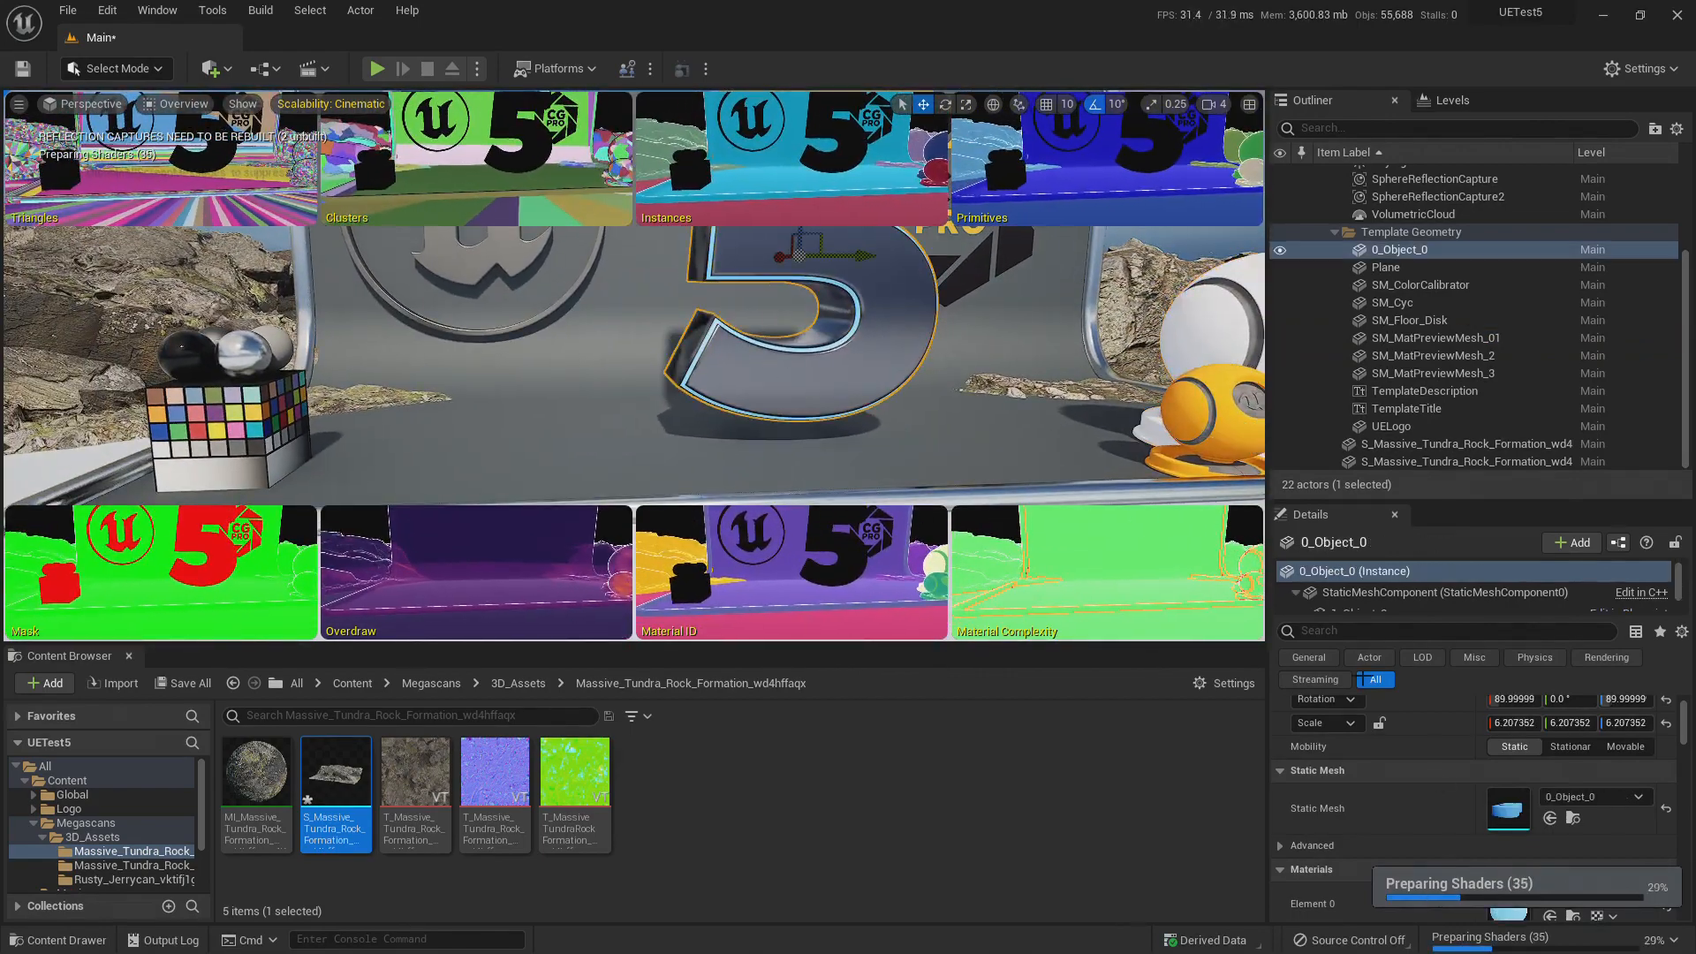
click(1573, 819)
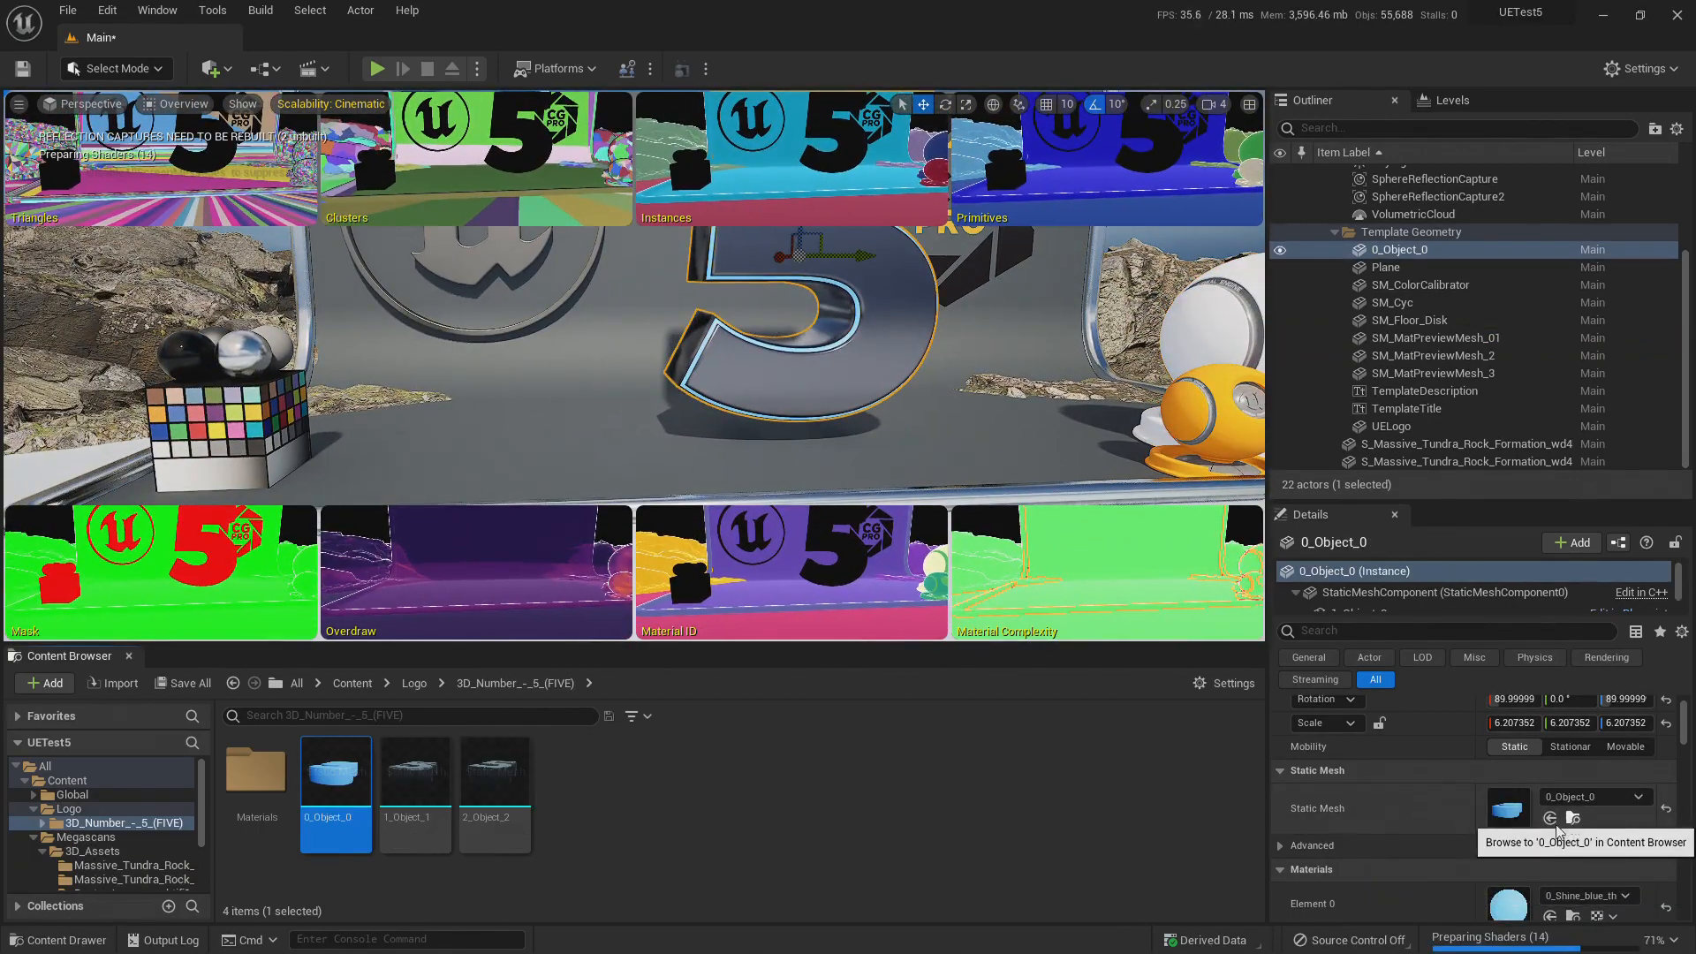
click(498, 795)
shift+click(335, 782)
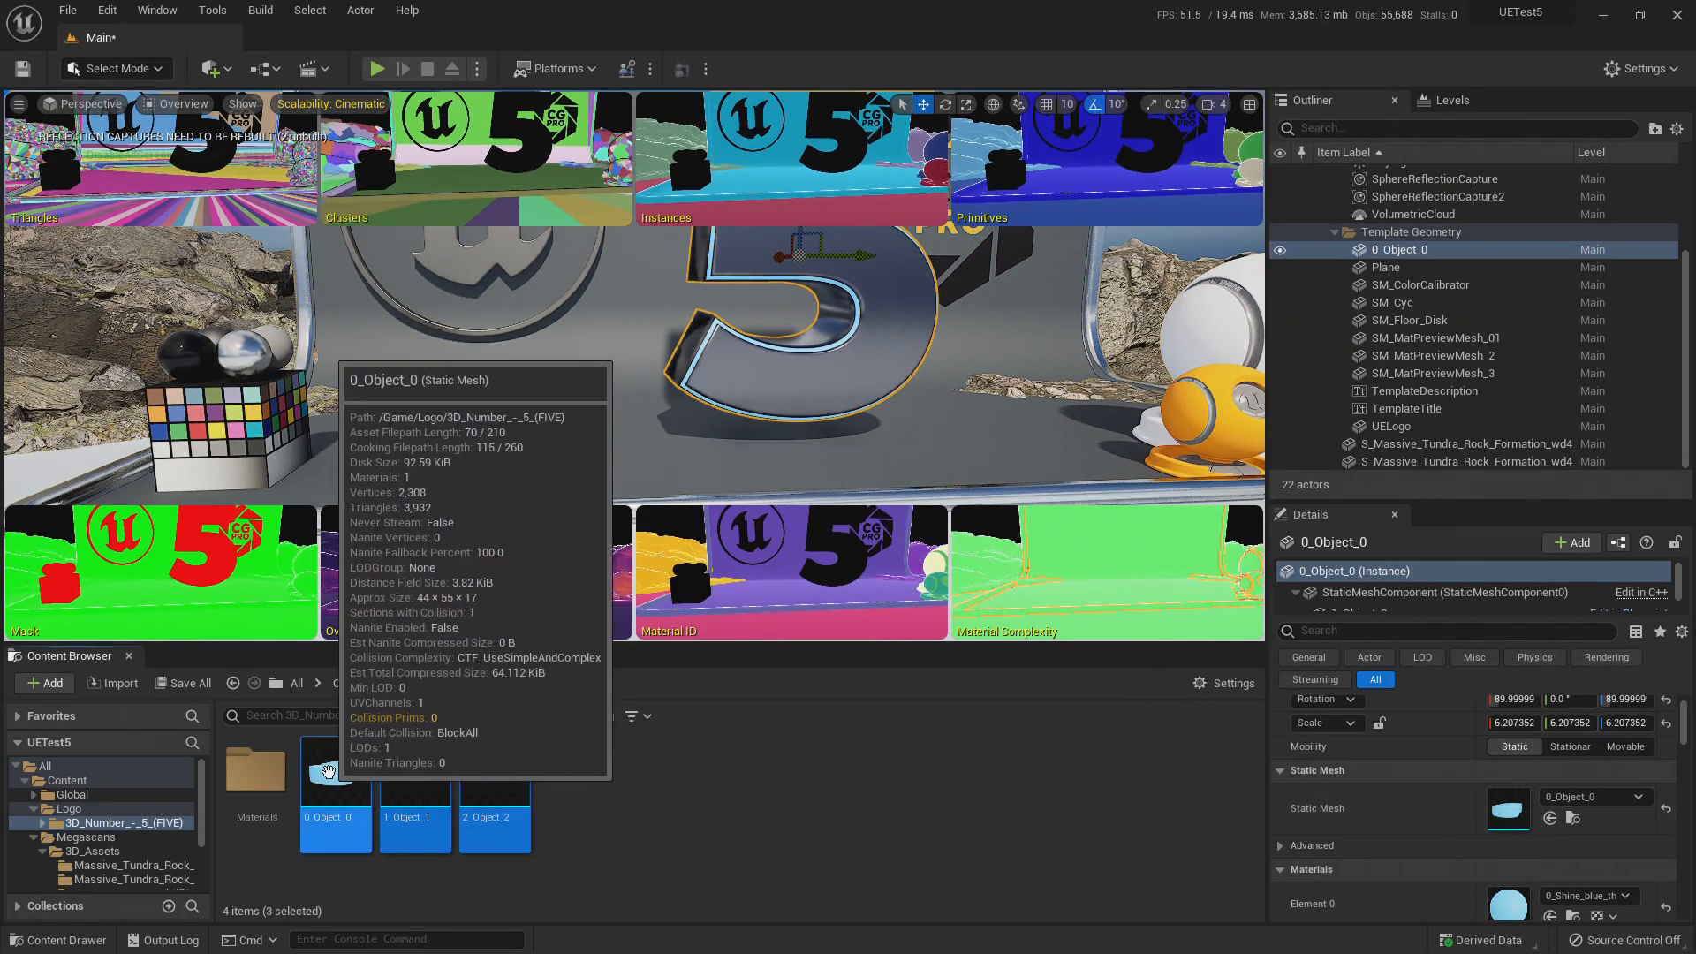
right_click(336, 781)
mouse_move(441, 242)
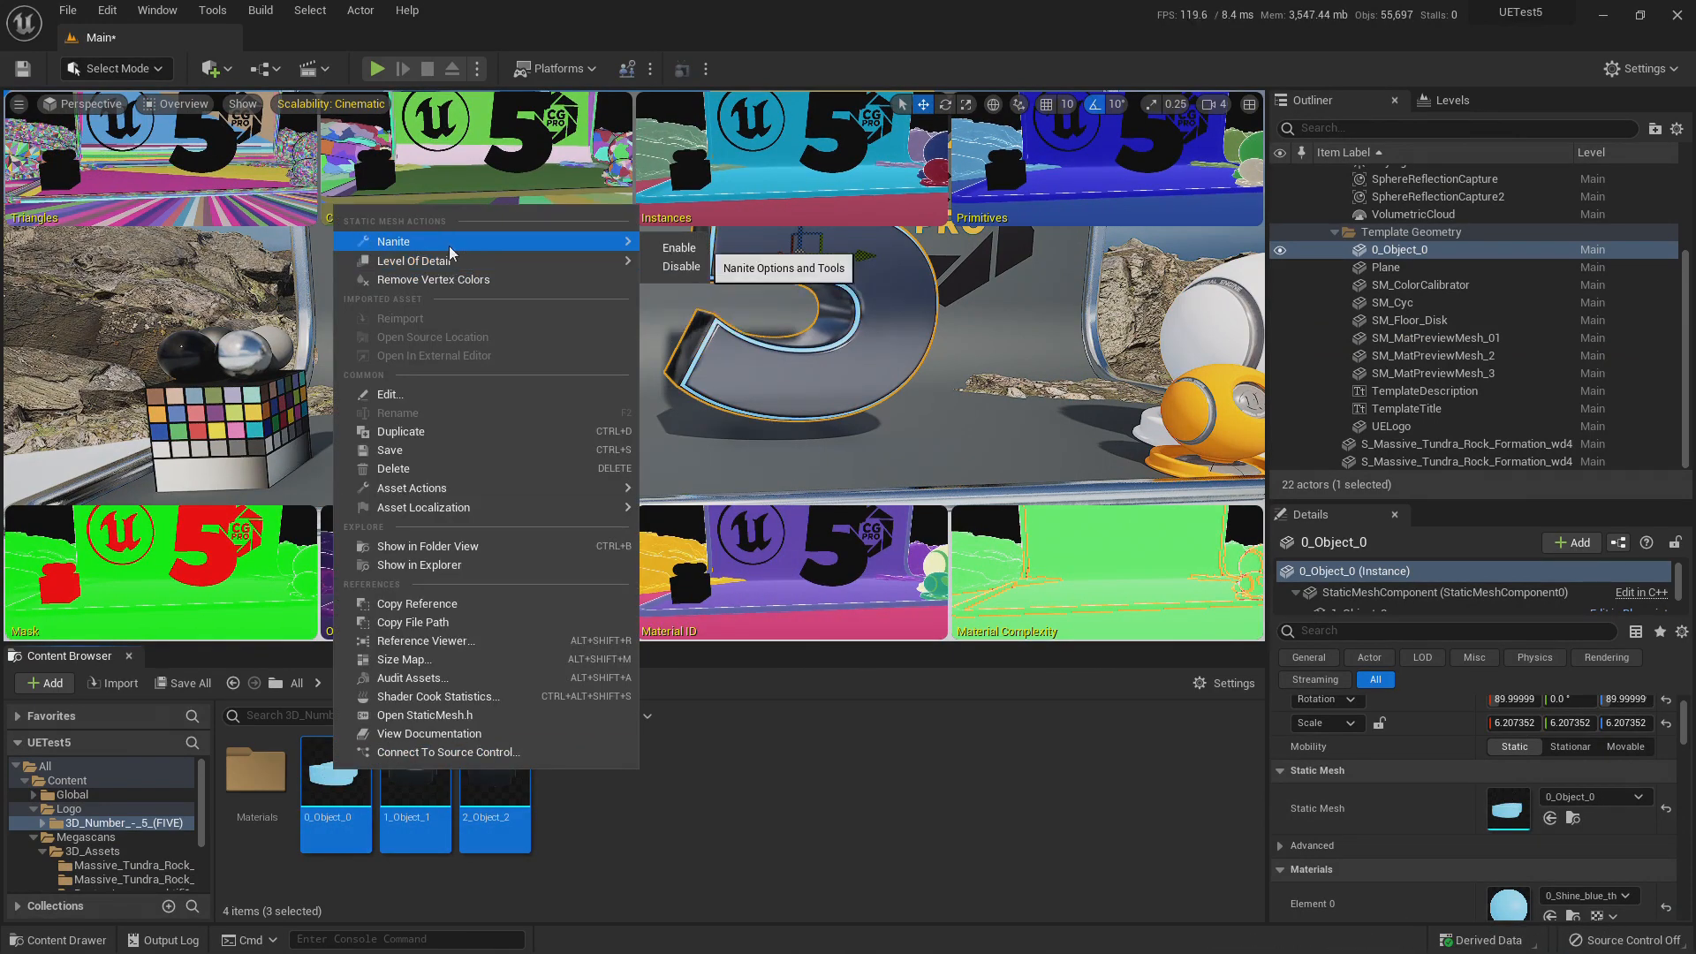
click(680, 247)
Select SM_ColorCalibrator in the scene and save all modified content.
right_drag(923, 409, 701, 441)
click(565, 473)
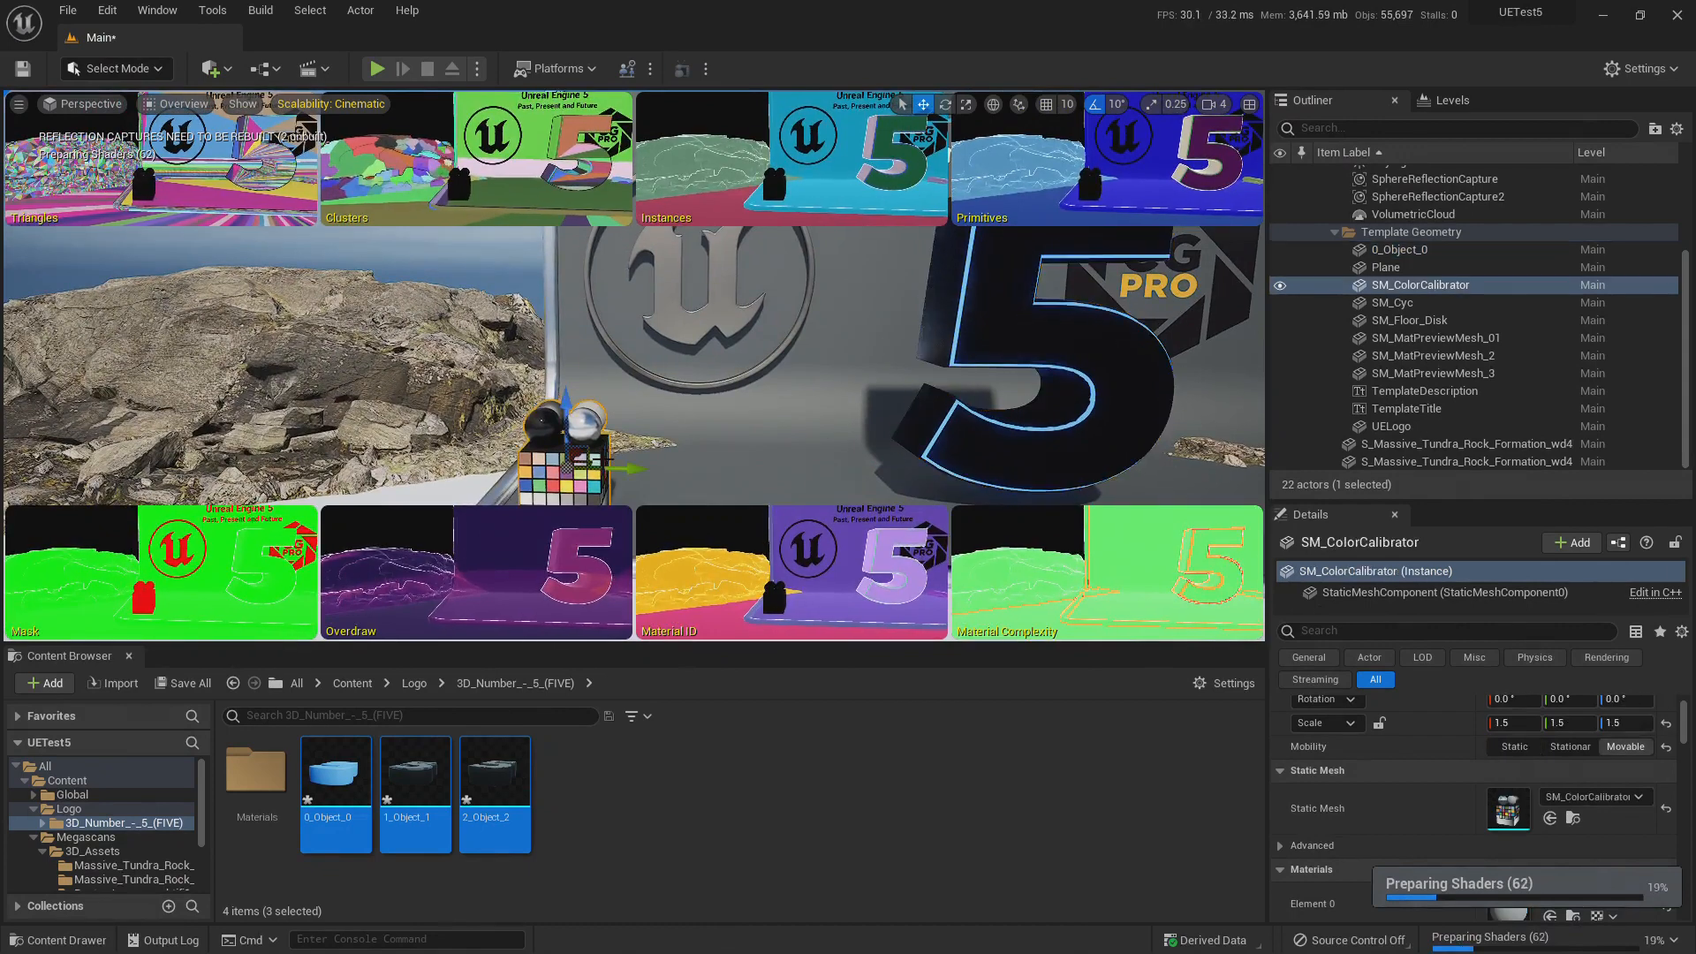
click(183, 683)
click(1019, 689)
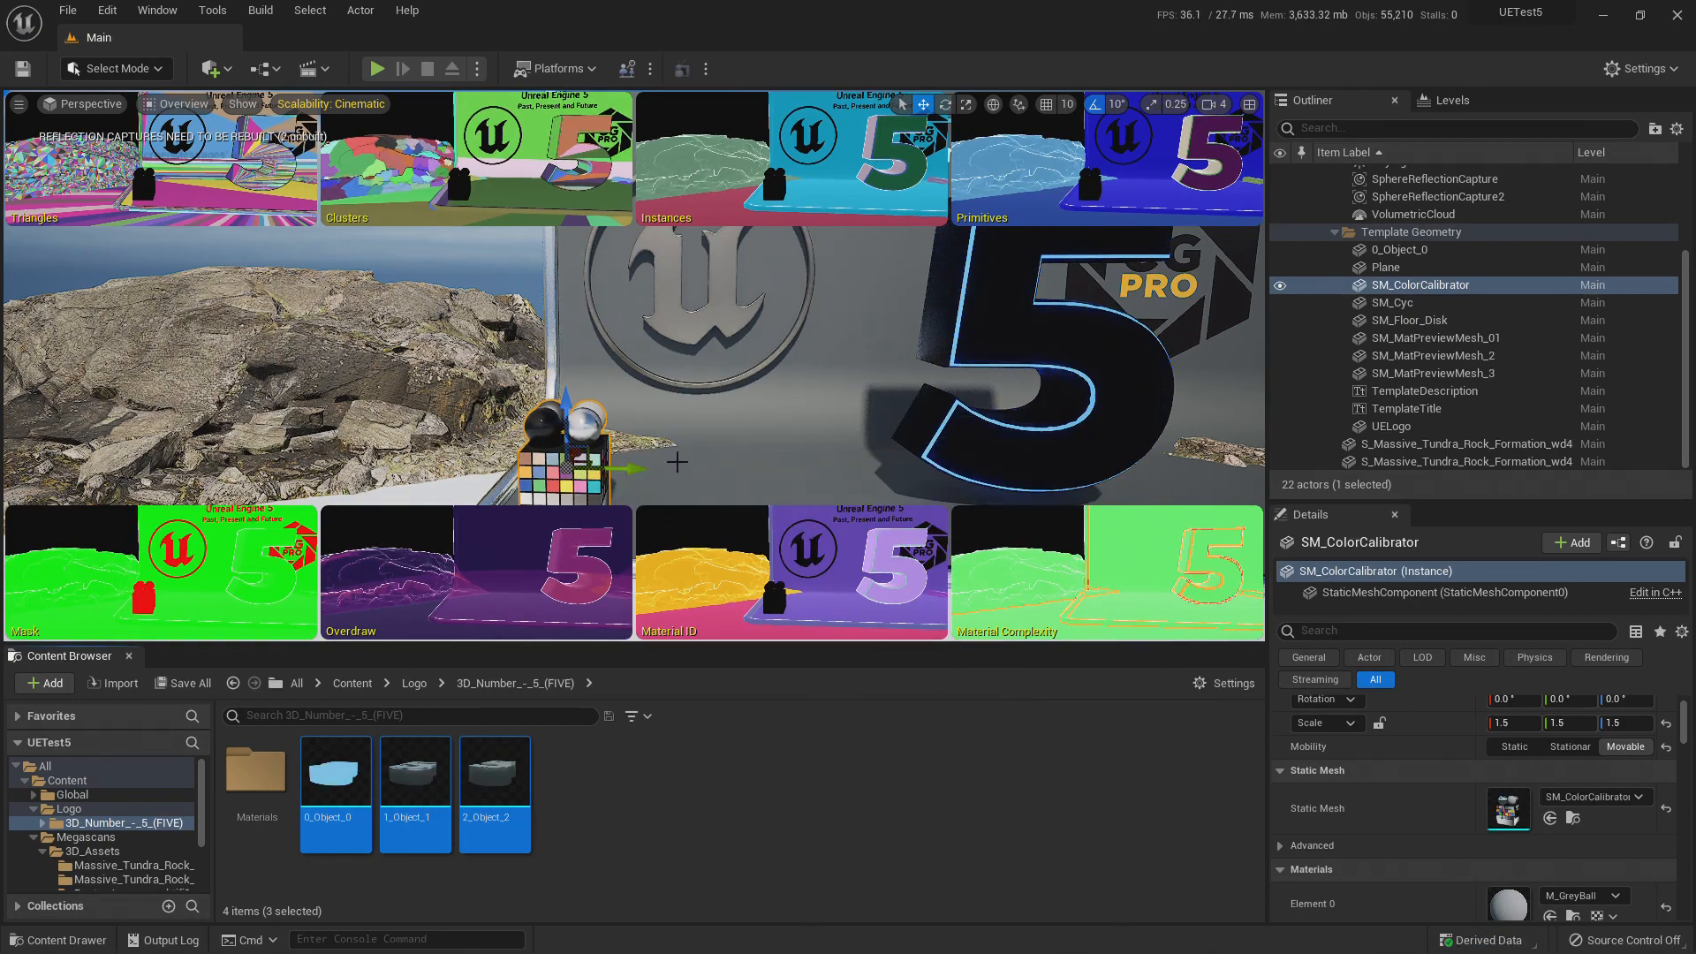
Enable Nanite support on the SM_ColorCalibrator mesh, apply the change, save the mesh and close its editor.
right_drag(677, 462, 672, 505)
key(w)
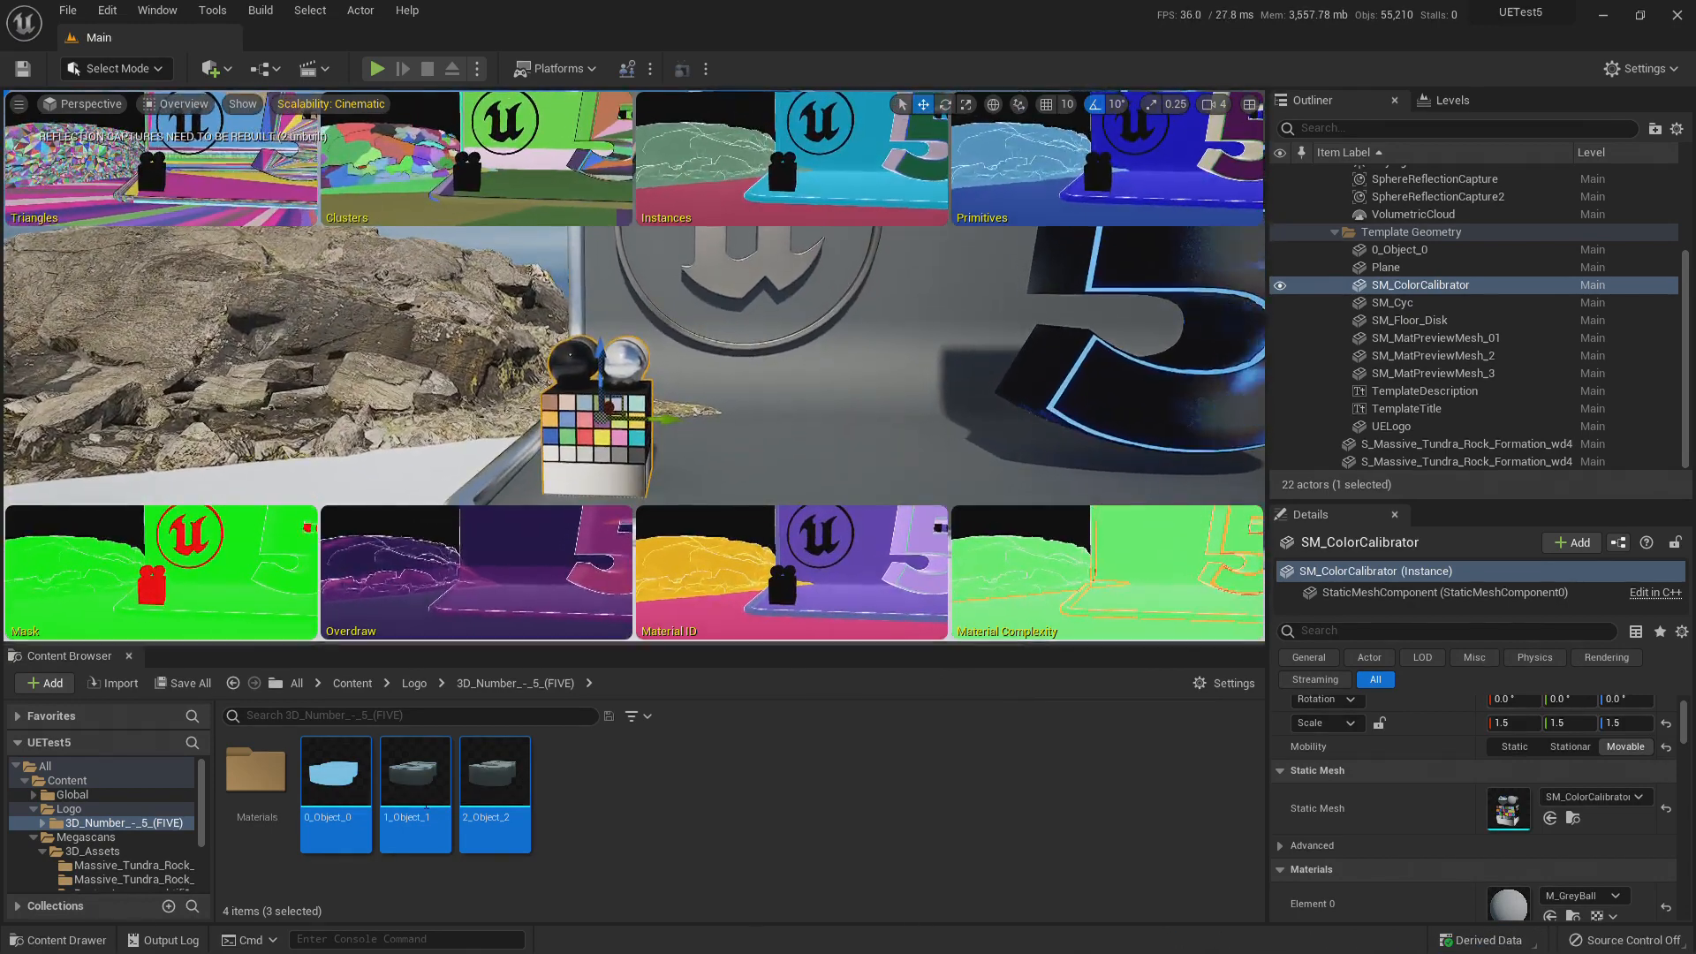
right_click(1511, 814)
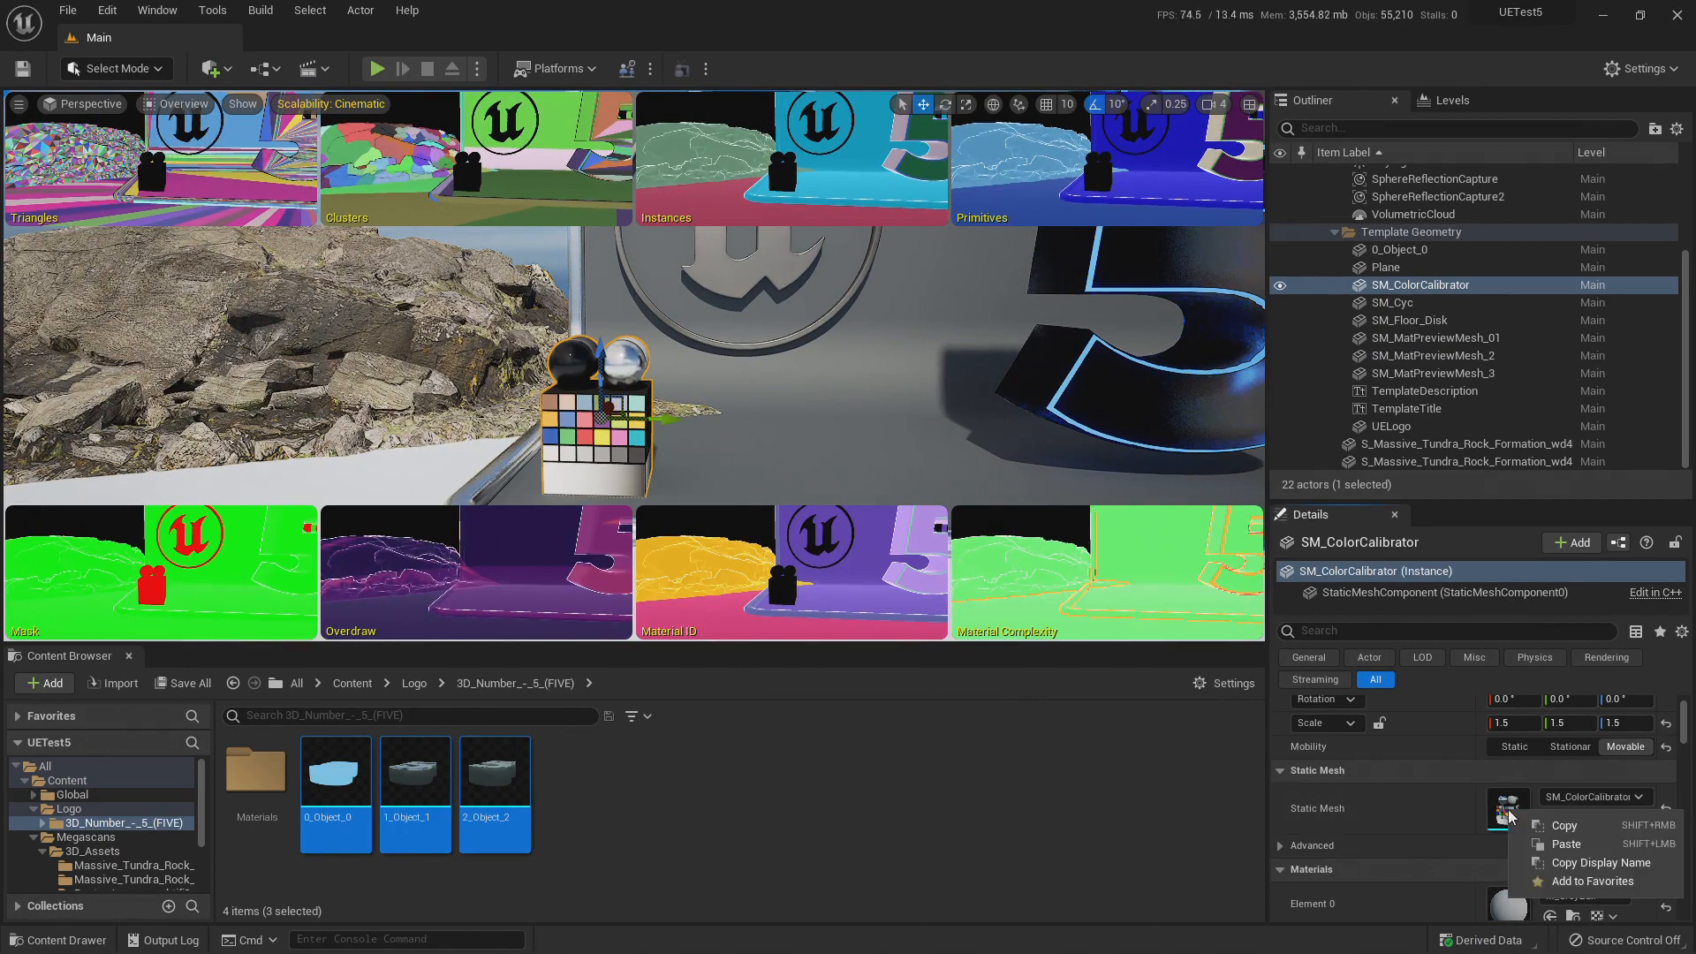
click(1508, 808)
double_click(1507, 808)
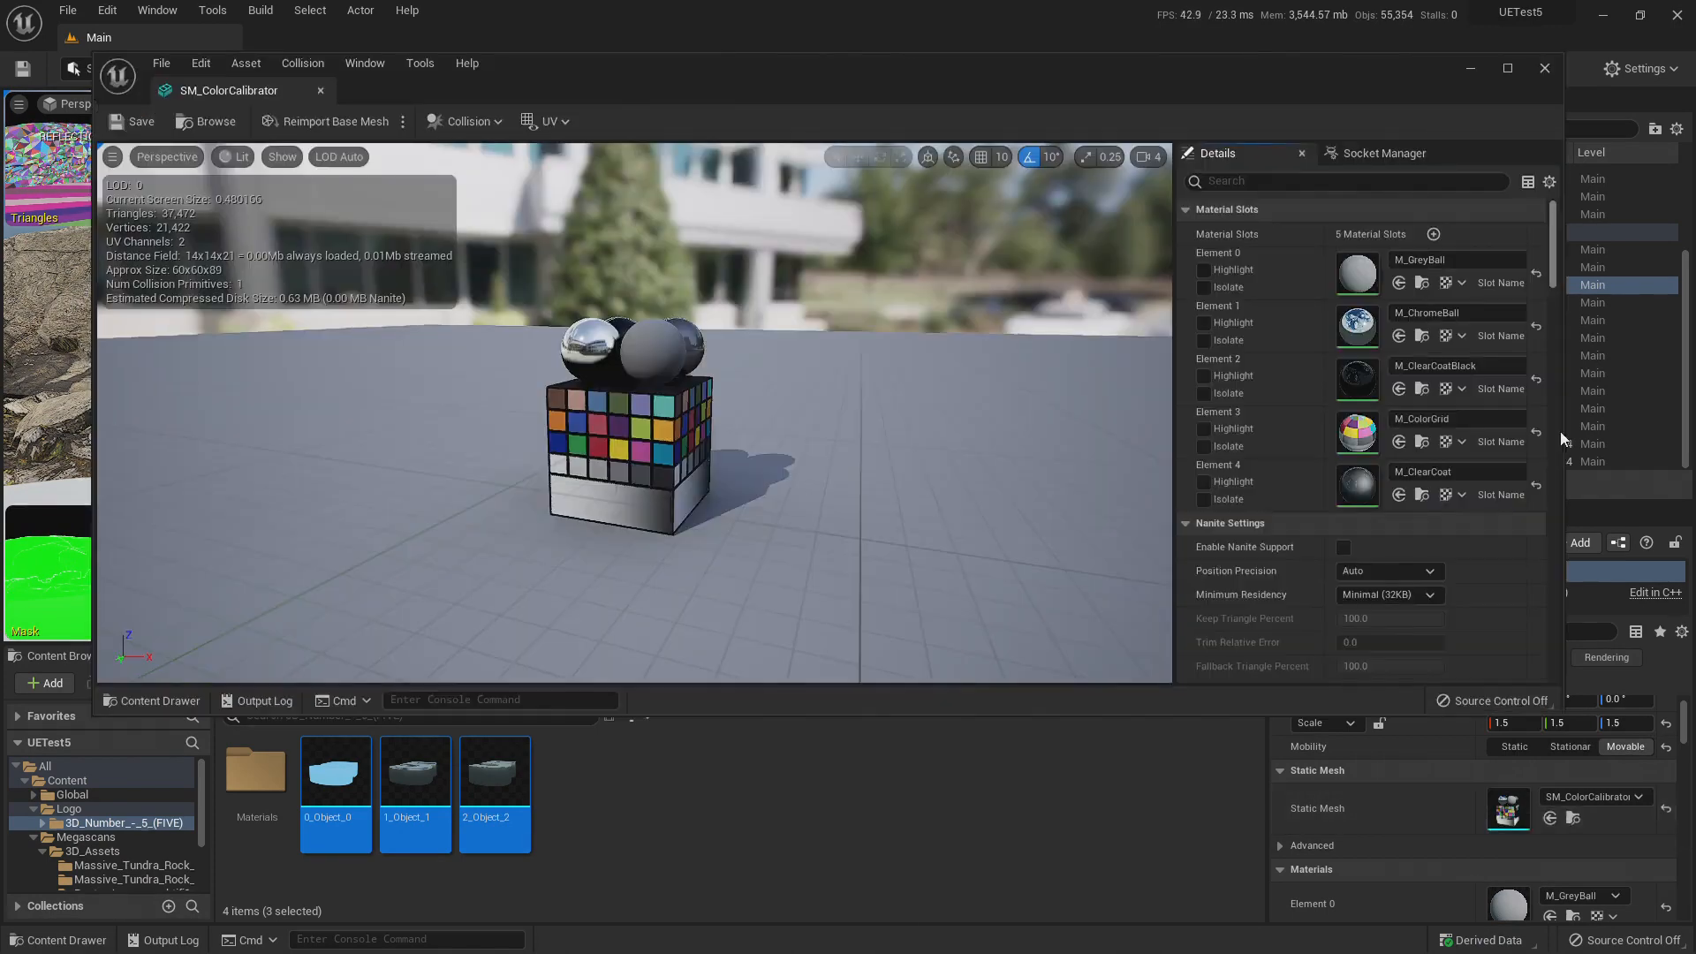
click(1342, 547)
scroll(1325, 592, down, 2)
click(1378, 601)
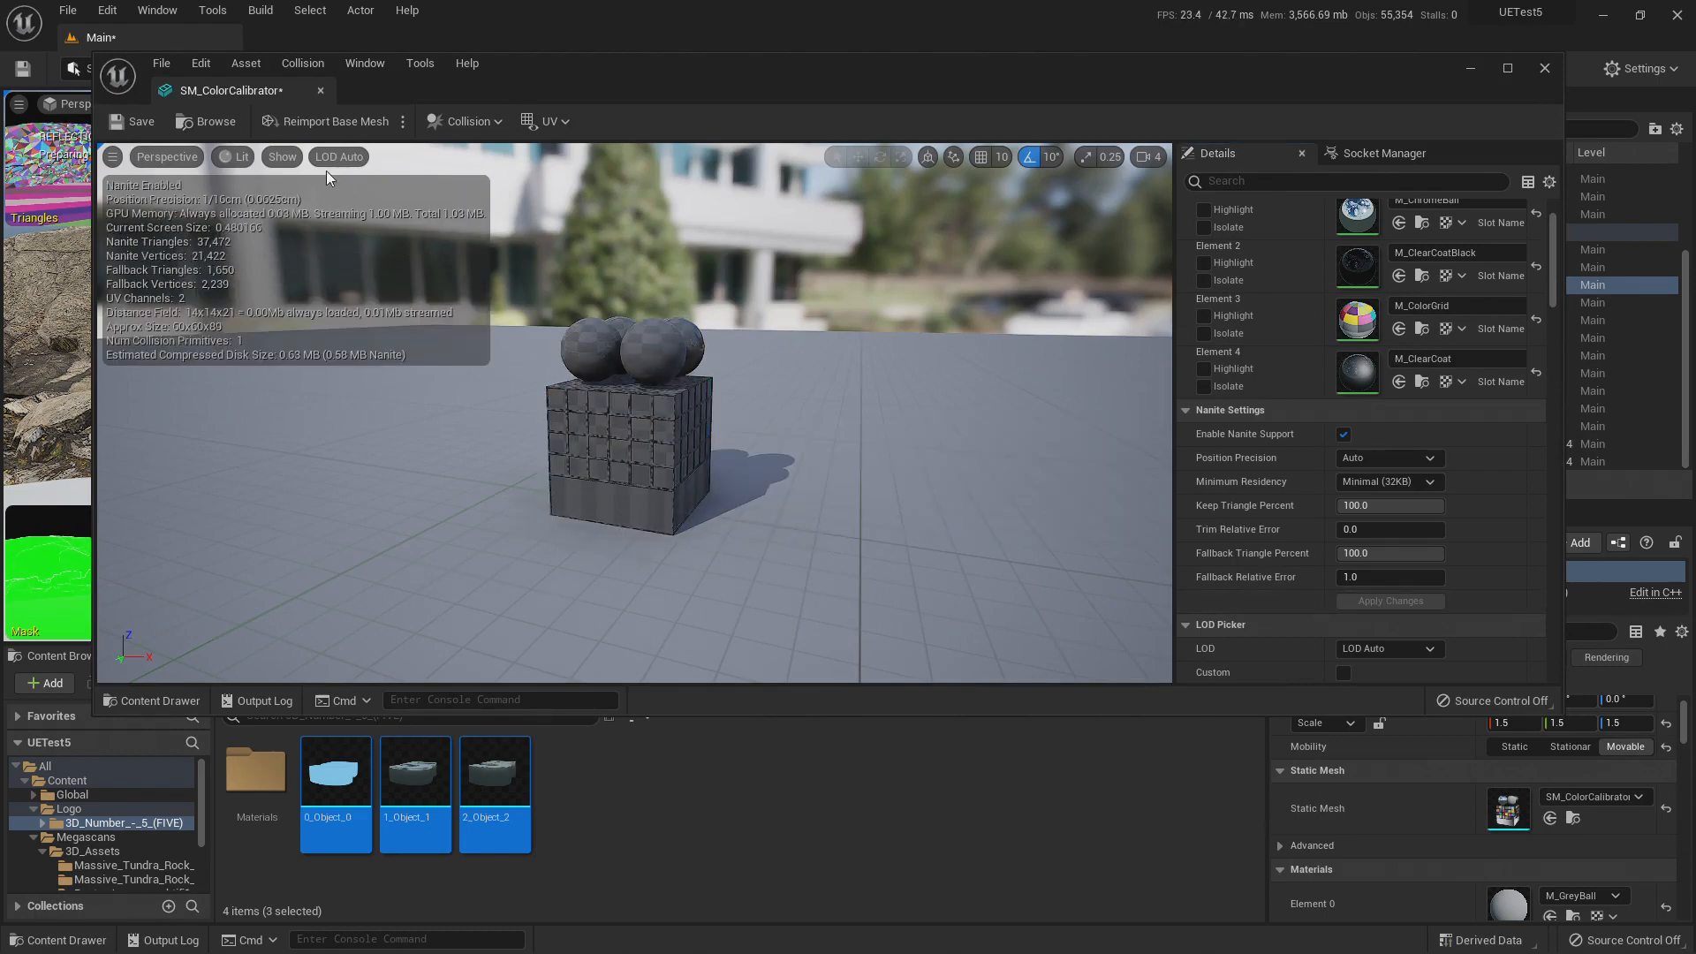
click(137, 131)
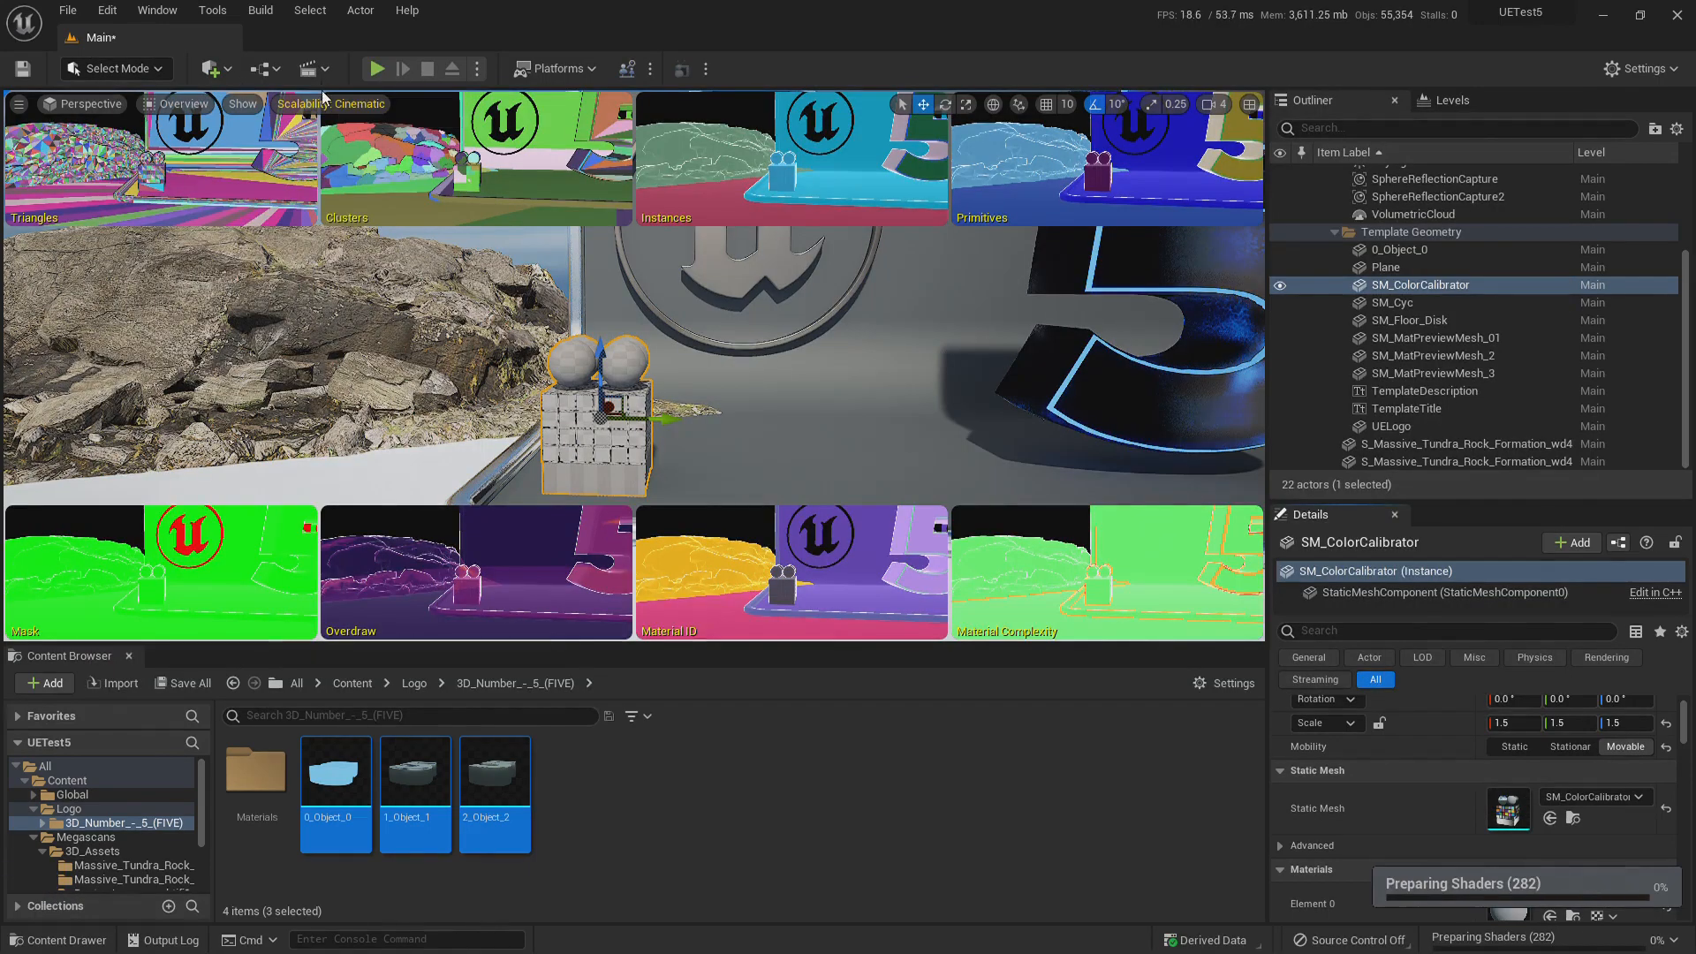
click(321, 90)
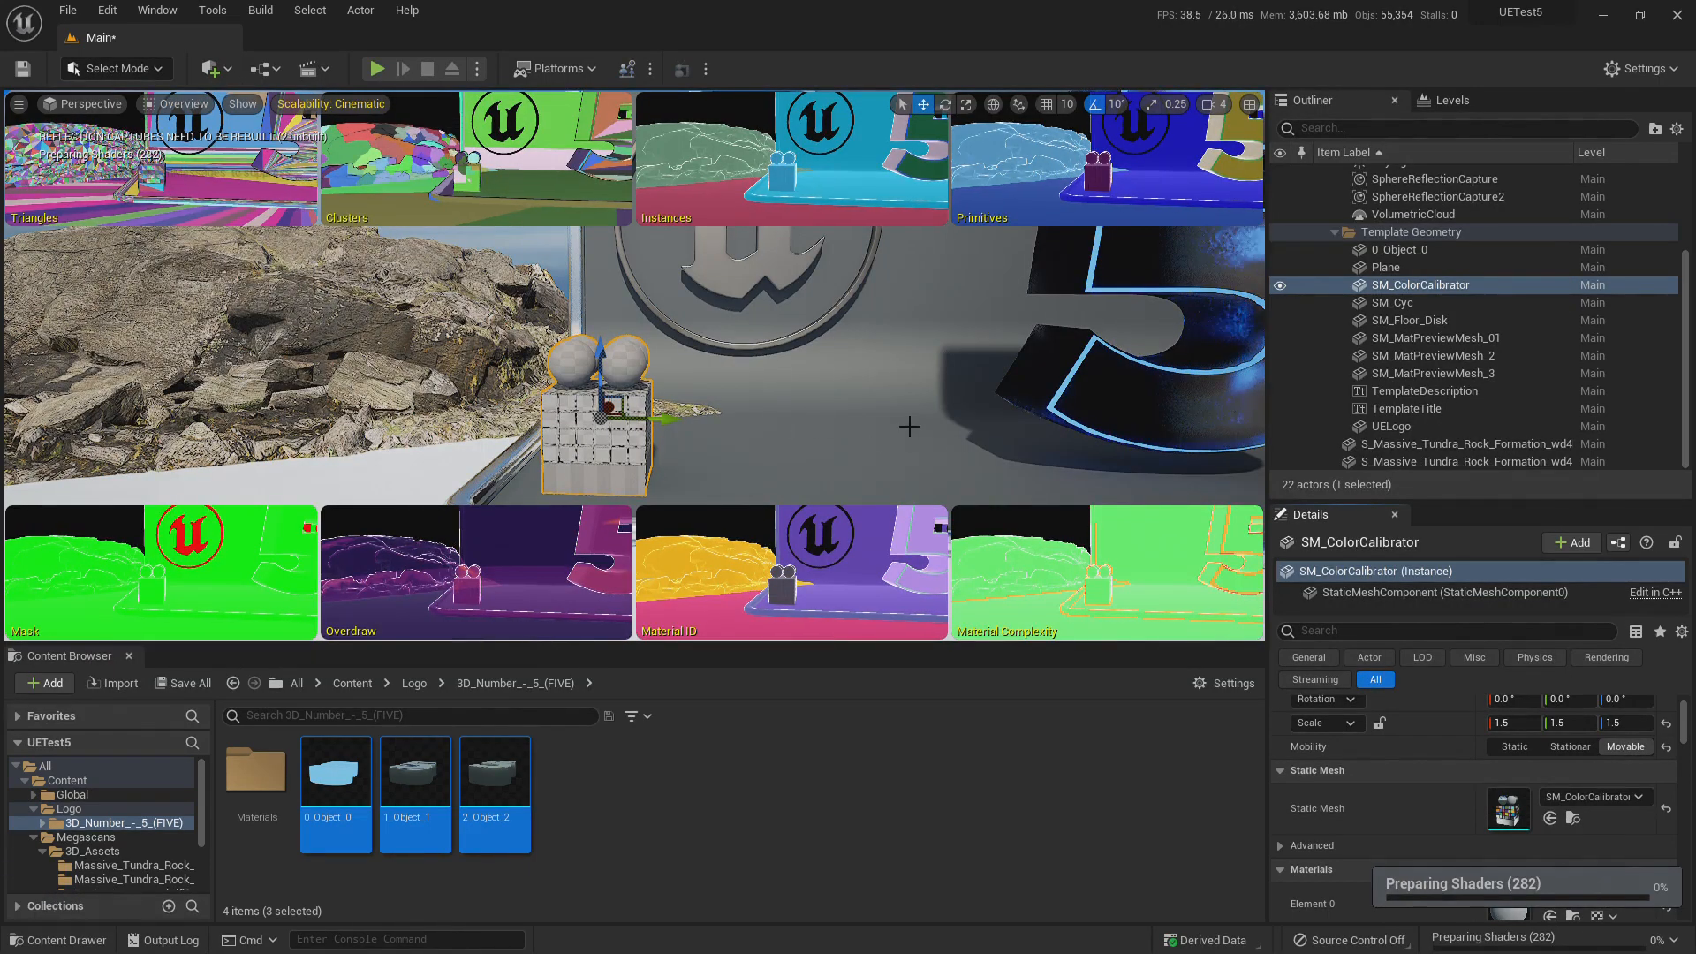
Inspect the number 5 from several angles and disable Nanite on its meshes 0_Object_0, 1_Object_1 and 2_Object_2 together.
right_drag(957, 414, 875, 452)
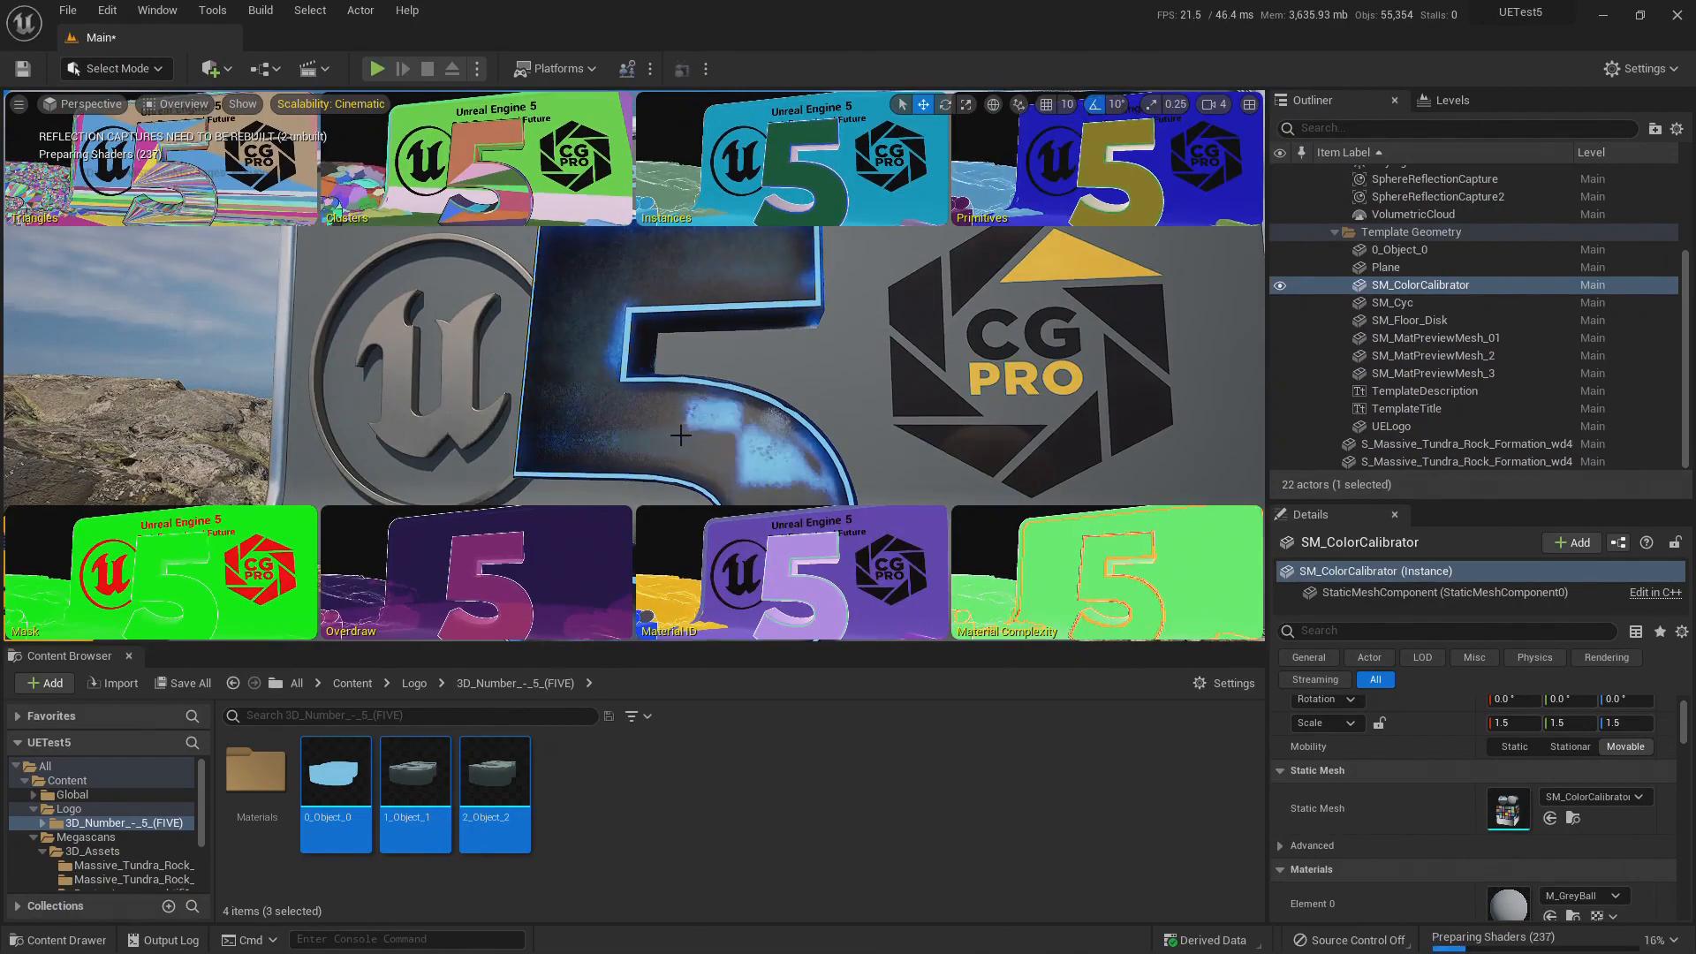
mouse_move(680, 434)
right_down()
mouse_move(658, 431)
mouse_move(724, 435)
mouse_move(702, 444)
right_up()
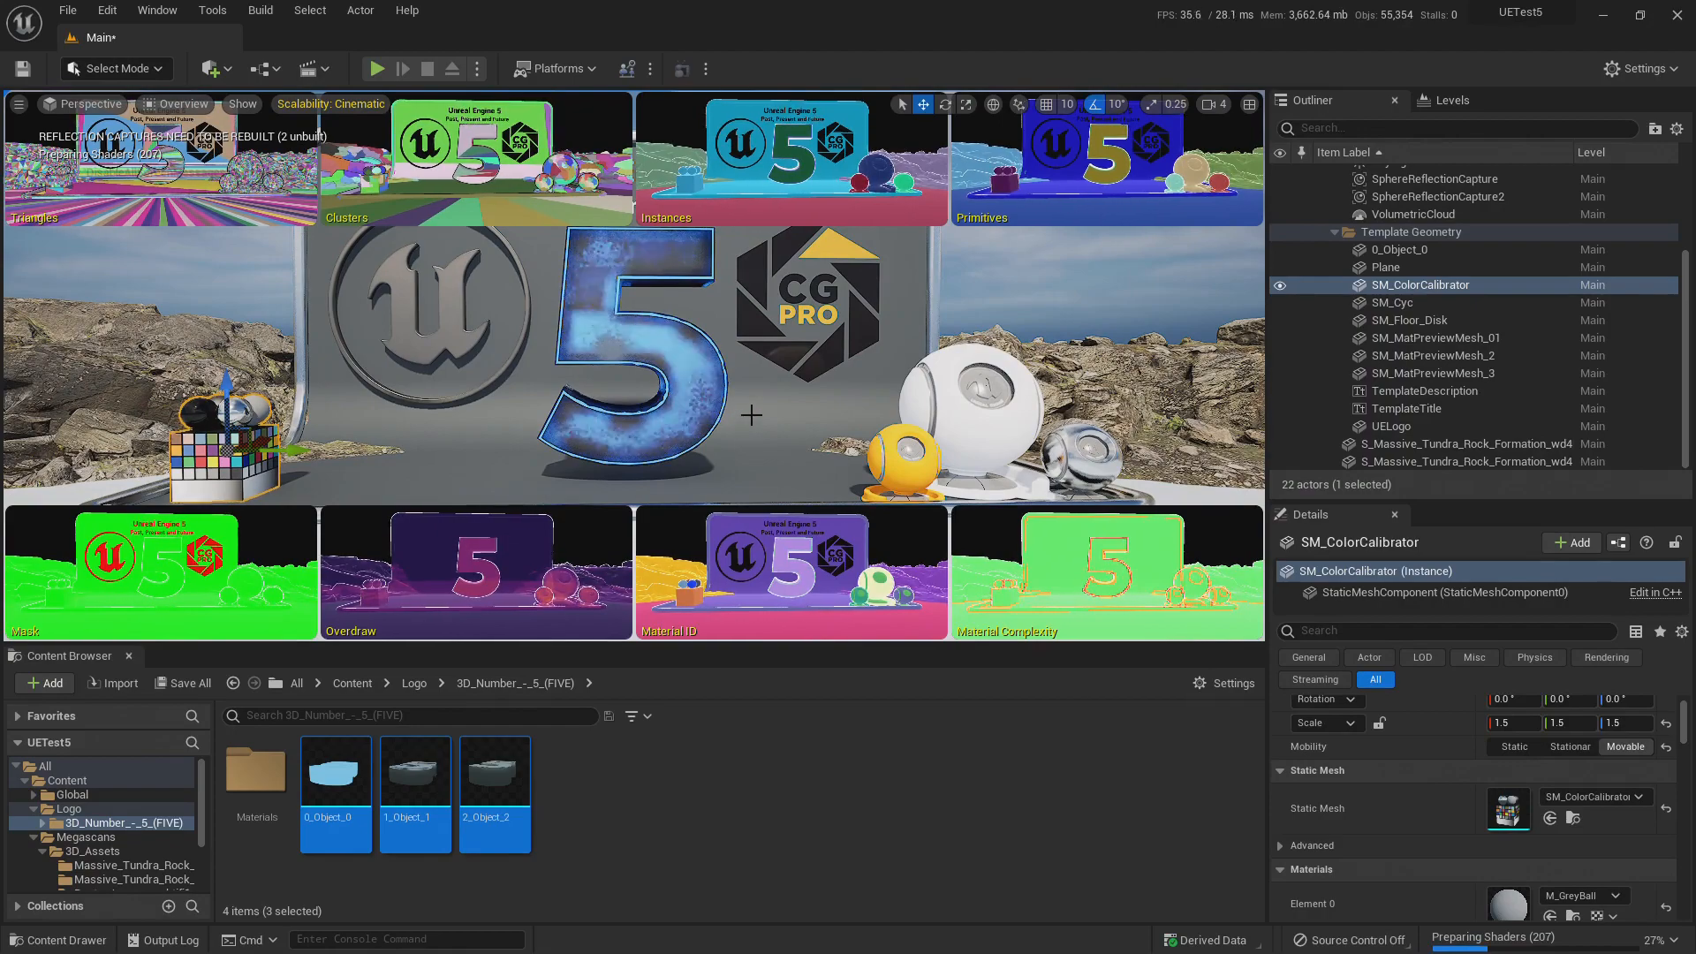
right_drag(702, 445, 667, 422)
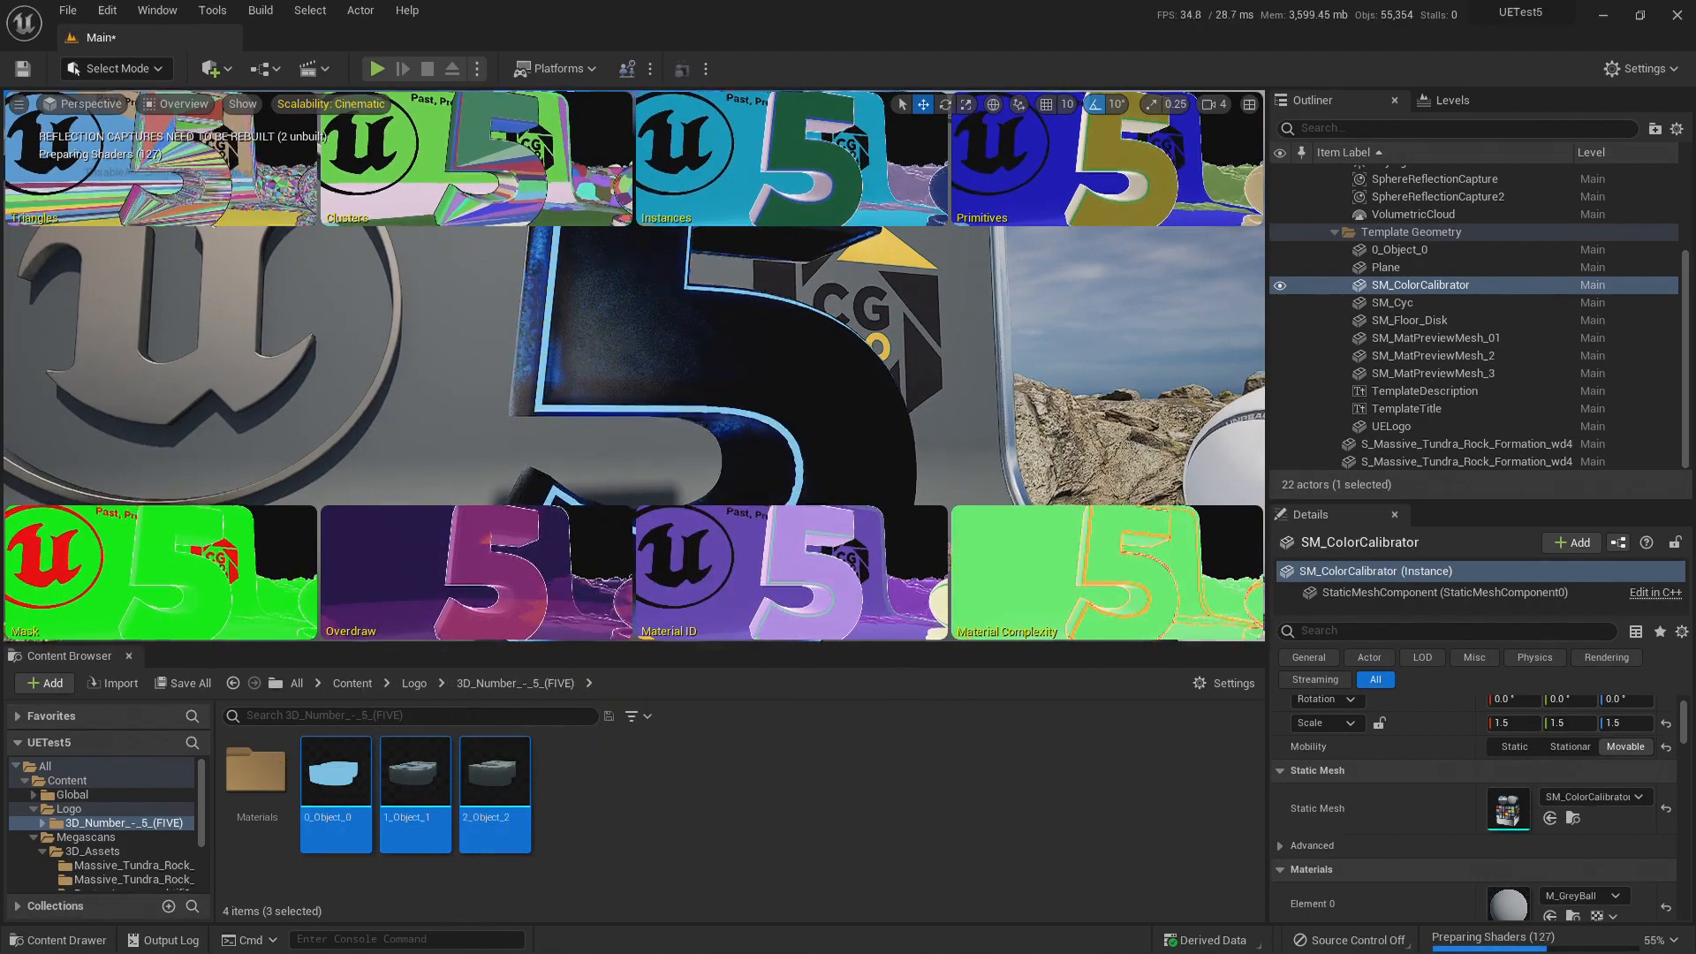
right_drag(634, 366, 691, 389)
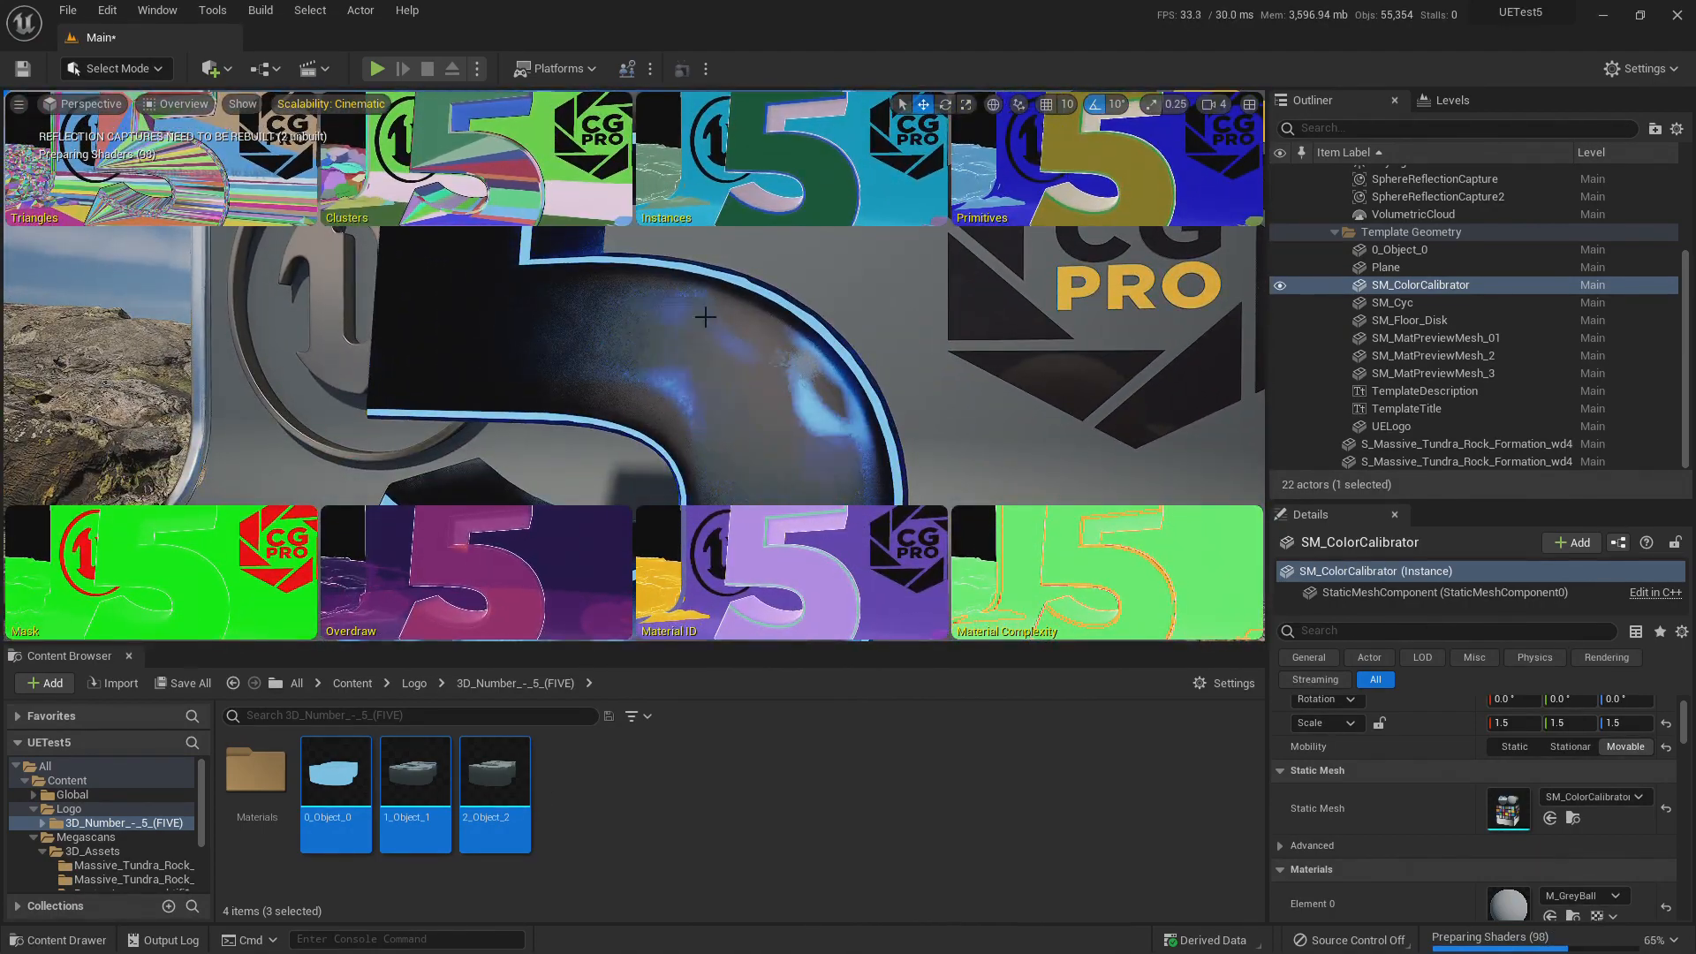
mouse_move(704, 317)
right_down()
mouse_move(689, 329)
mouse_move(690, 304)
mouse_move(700, 336)
right_up()
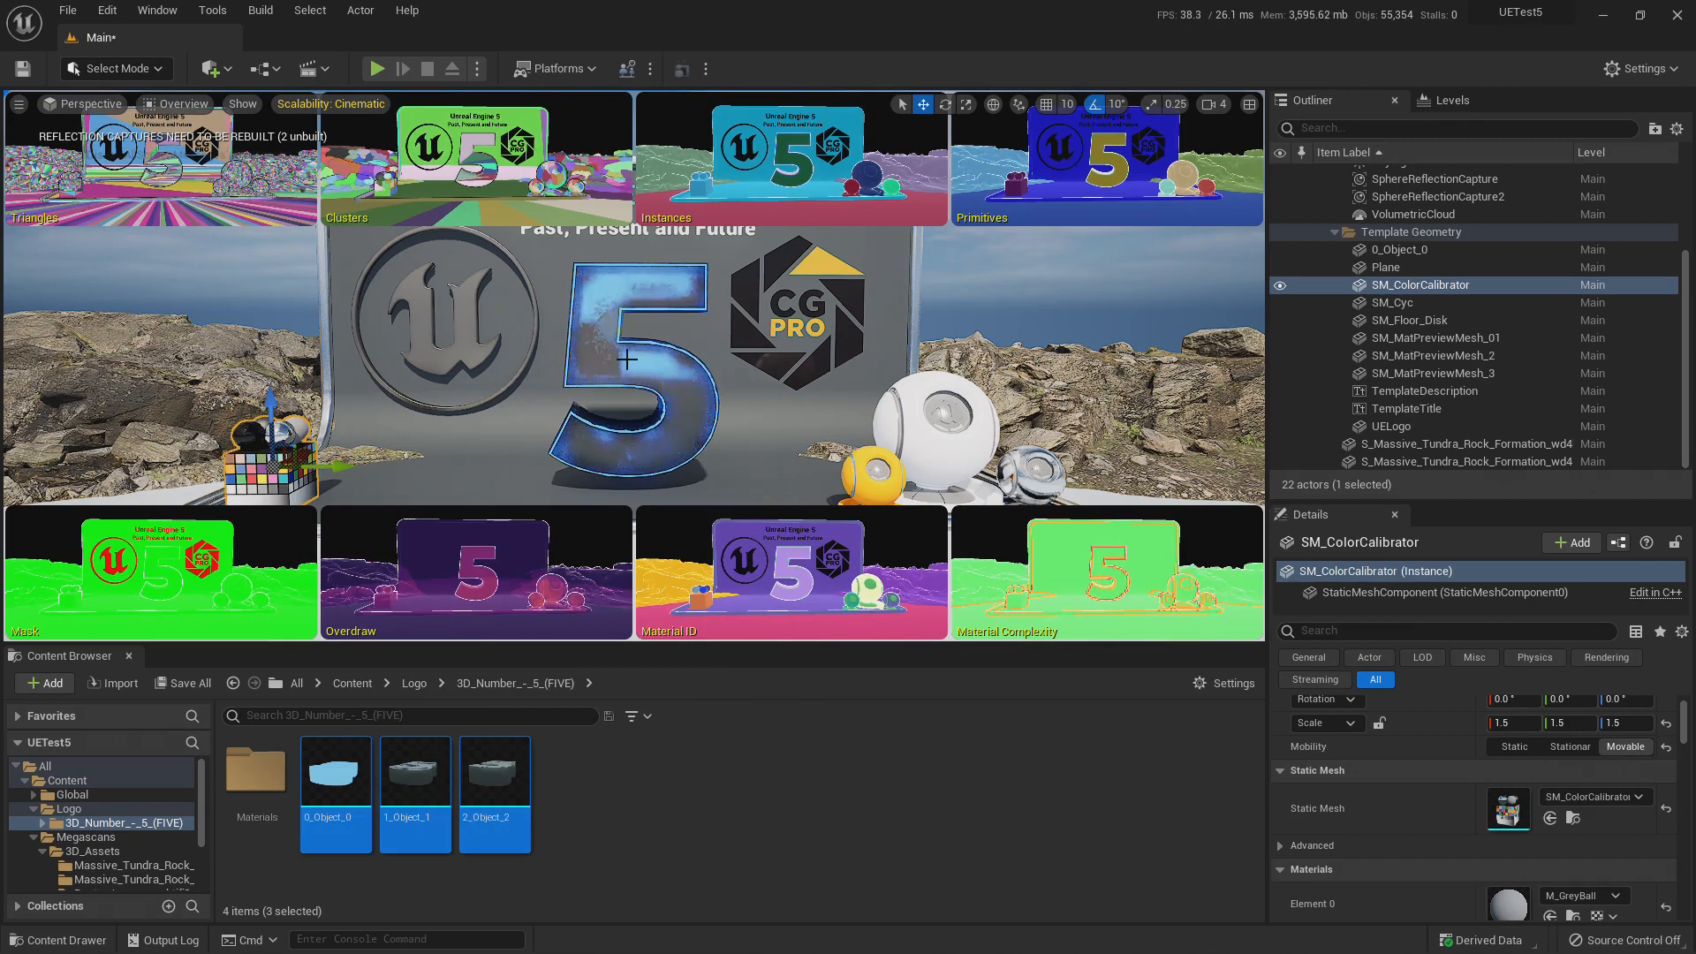
right_click(496, 795)
mouse_move(590, 269)
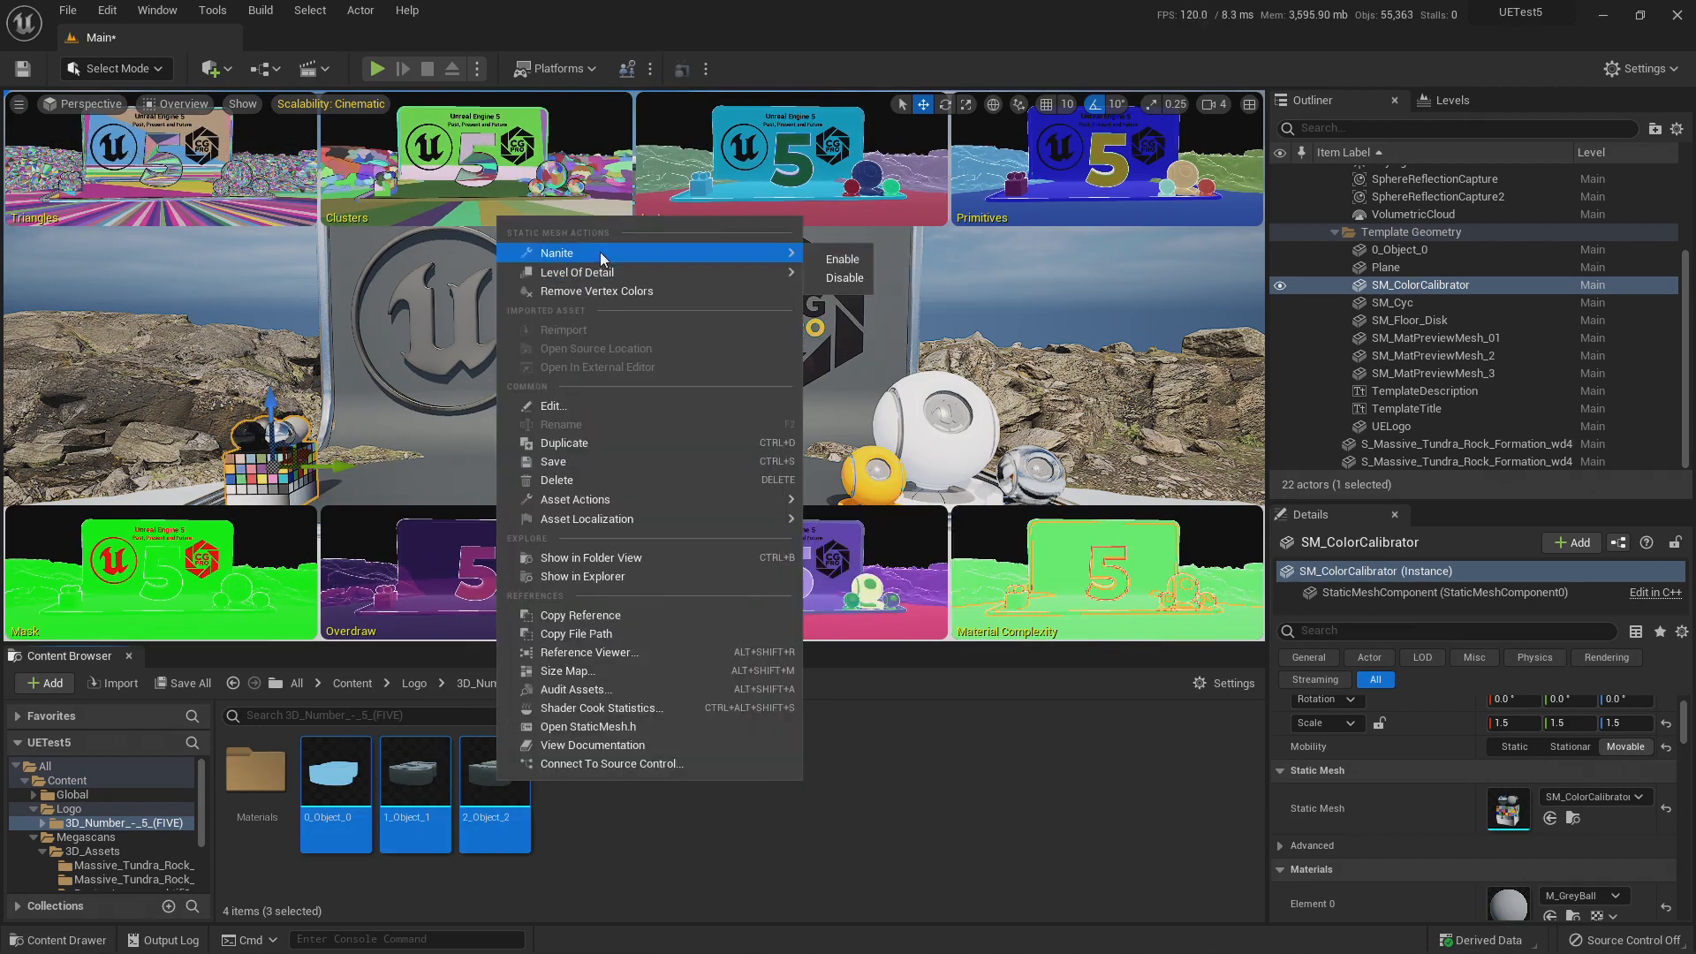
click(842, 259)
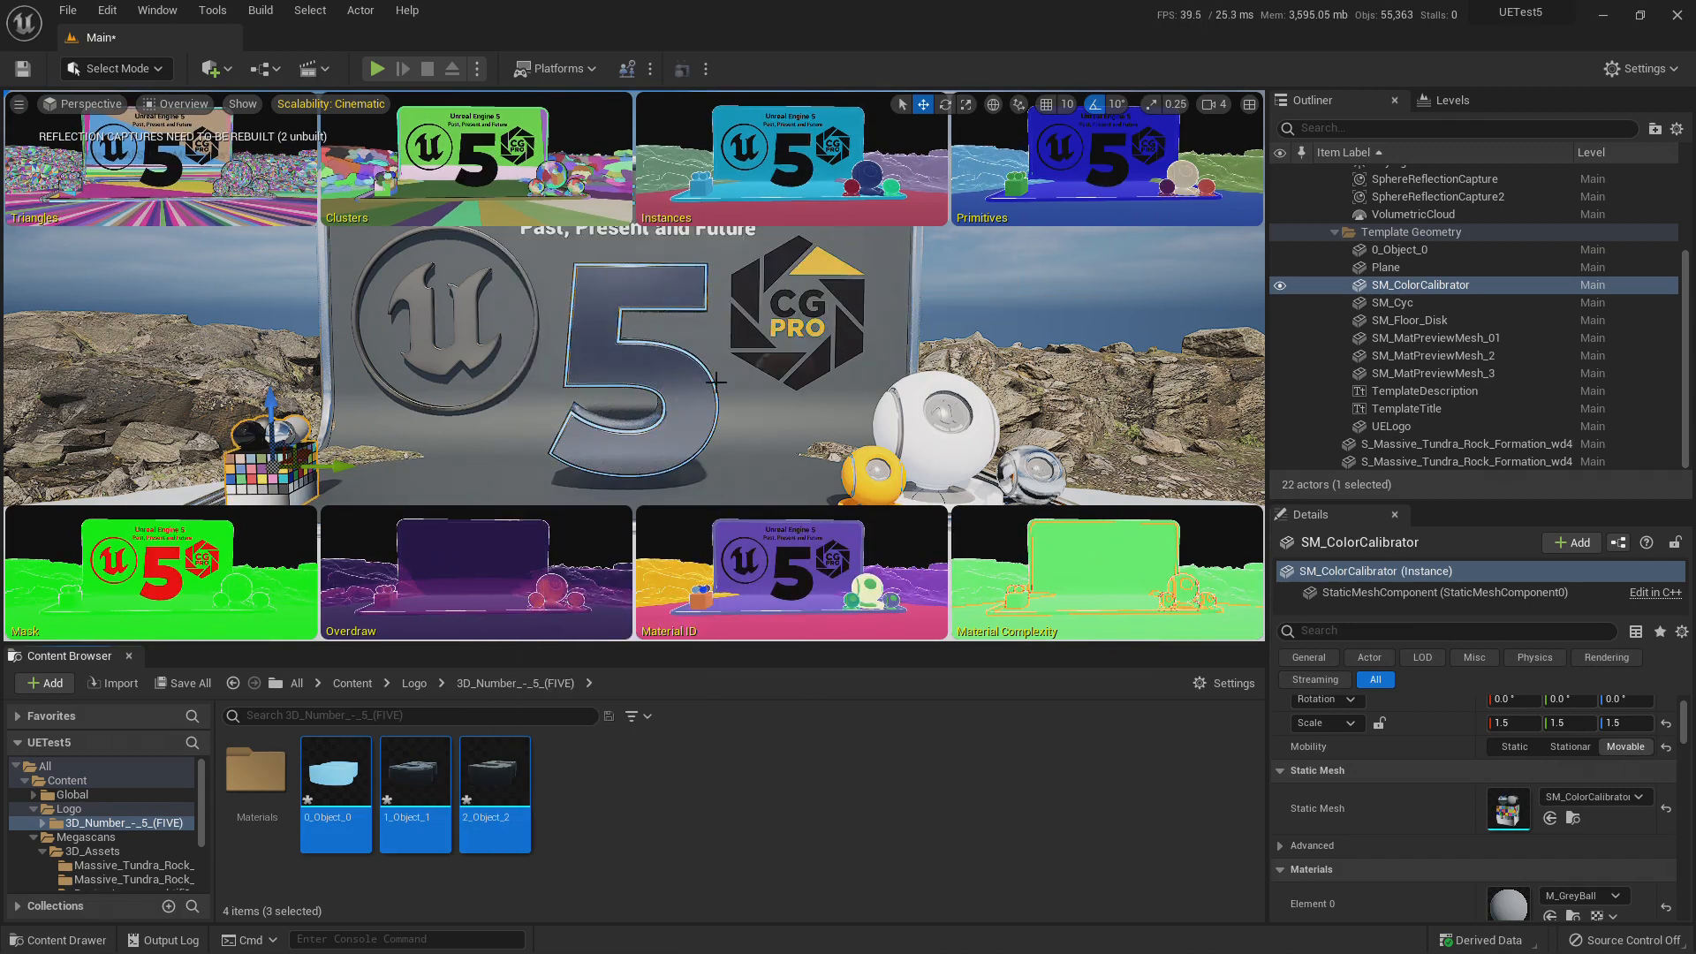
Return the viewport from the Nanite overview to the Lit view mode, clear the selection and save all modified content.
right_drag(715, 383, 627, 315)
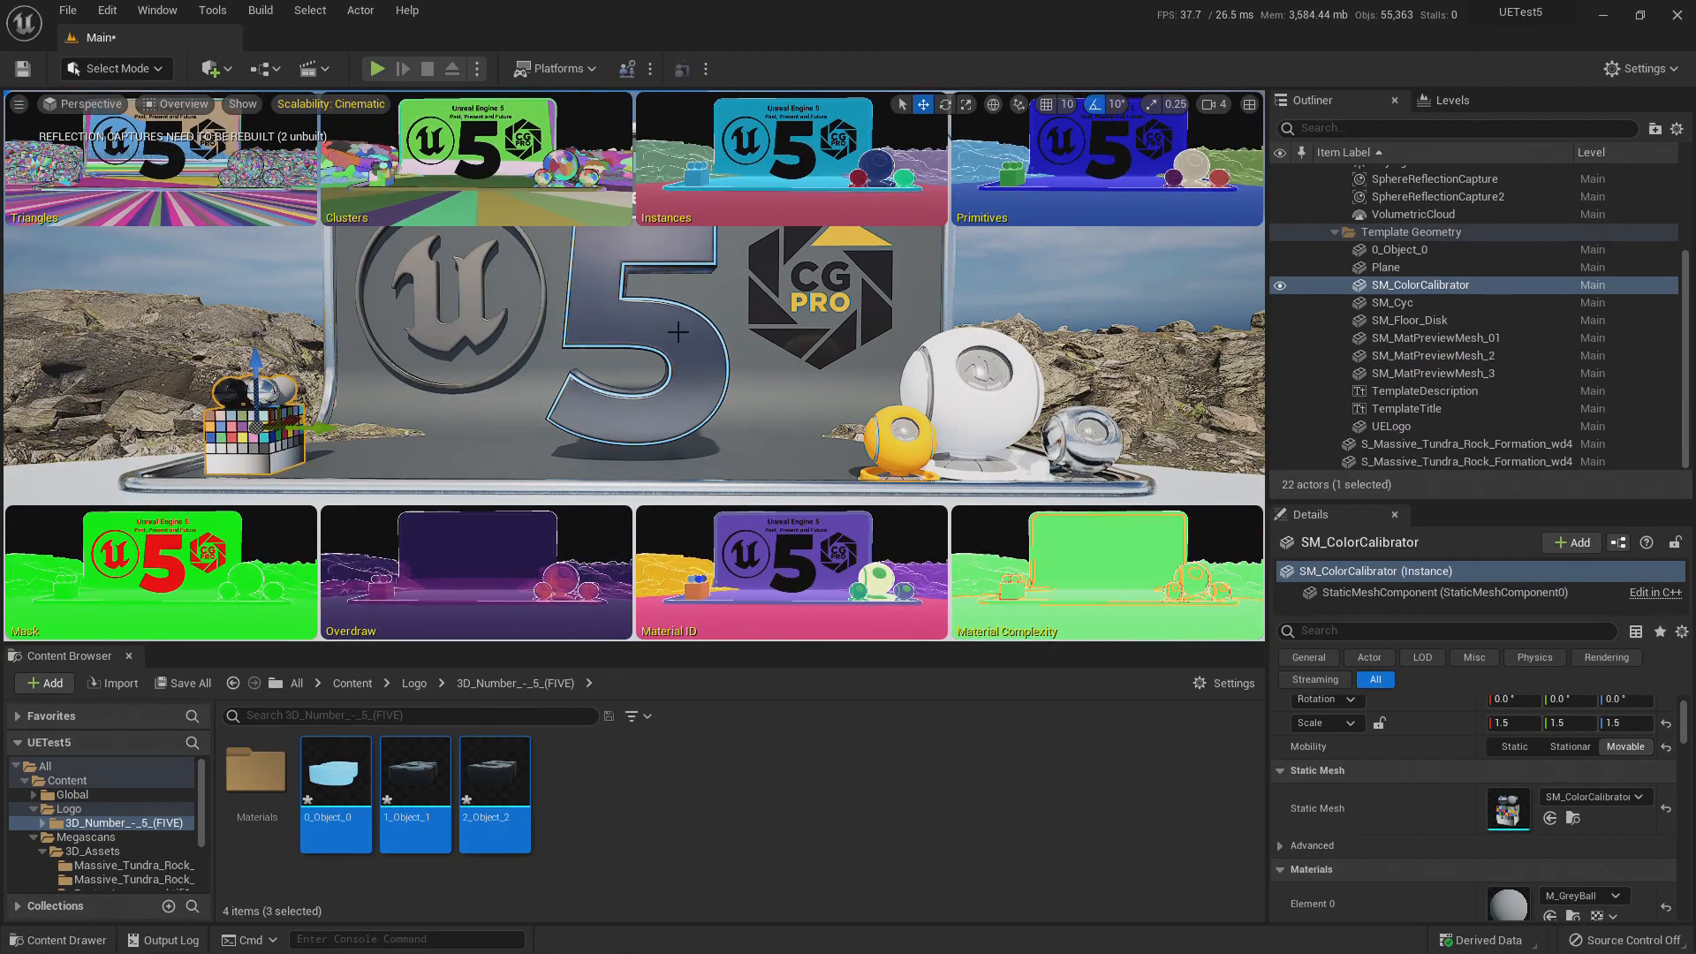
right_drag(679, 332, 595, 482)
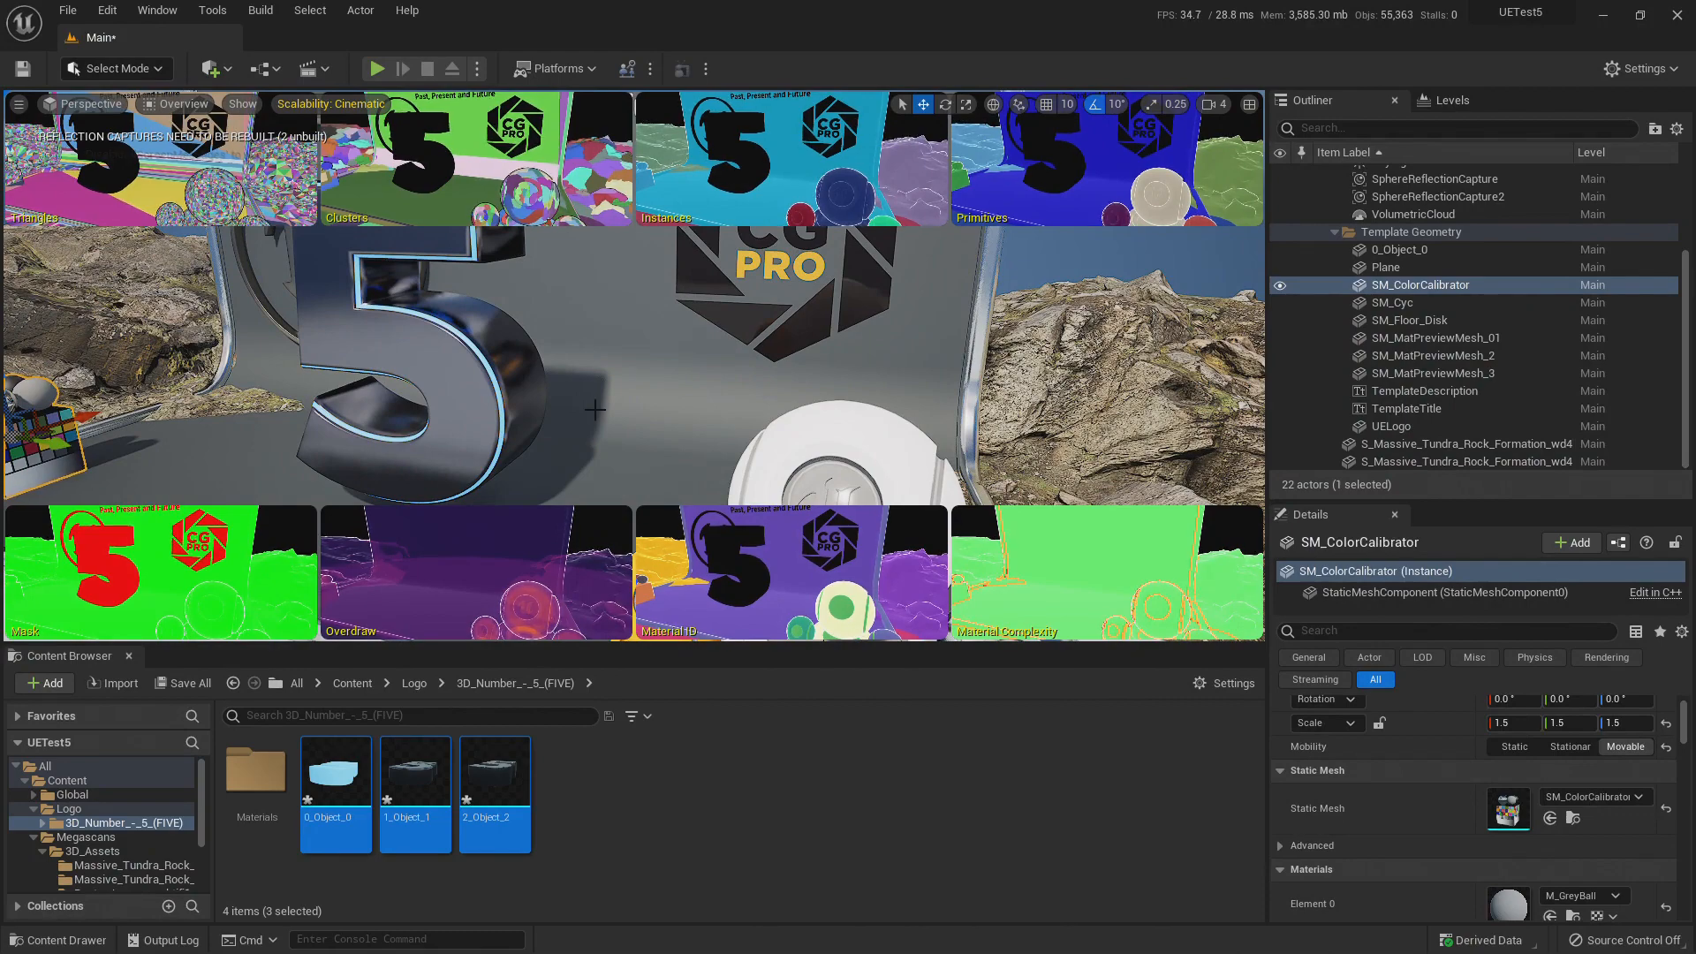
right_drag(517, 373, 495, 373)
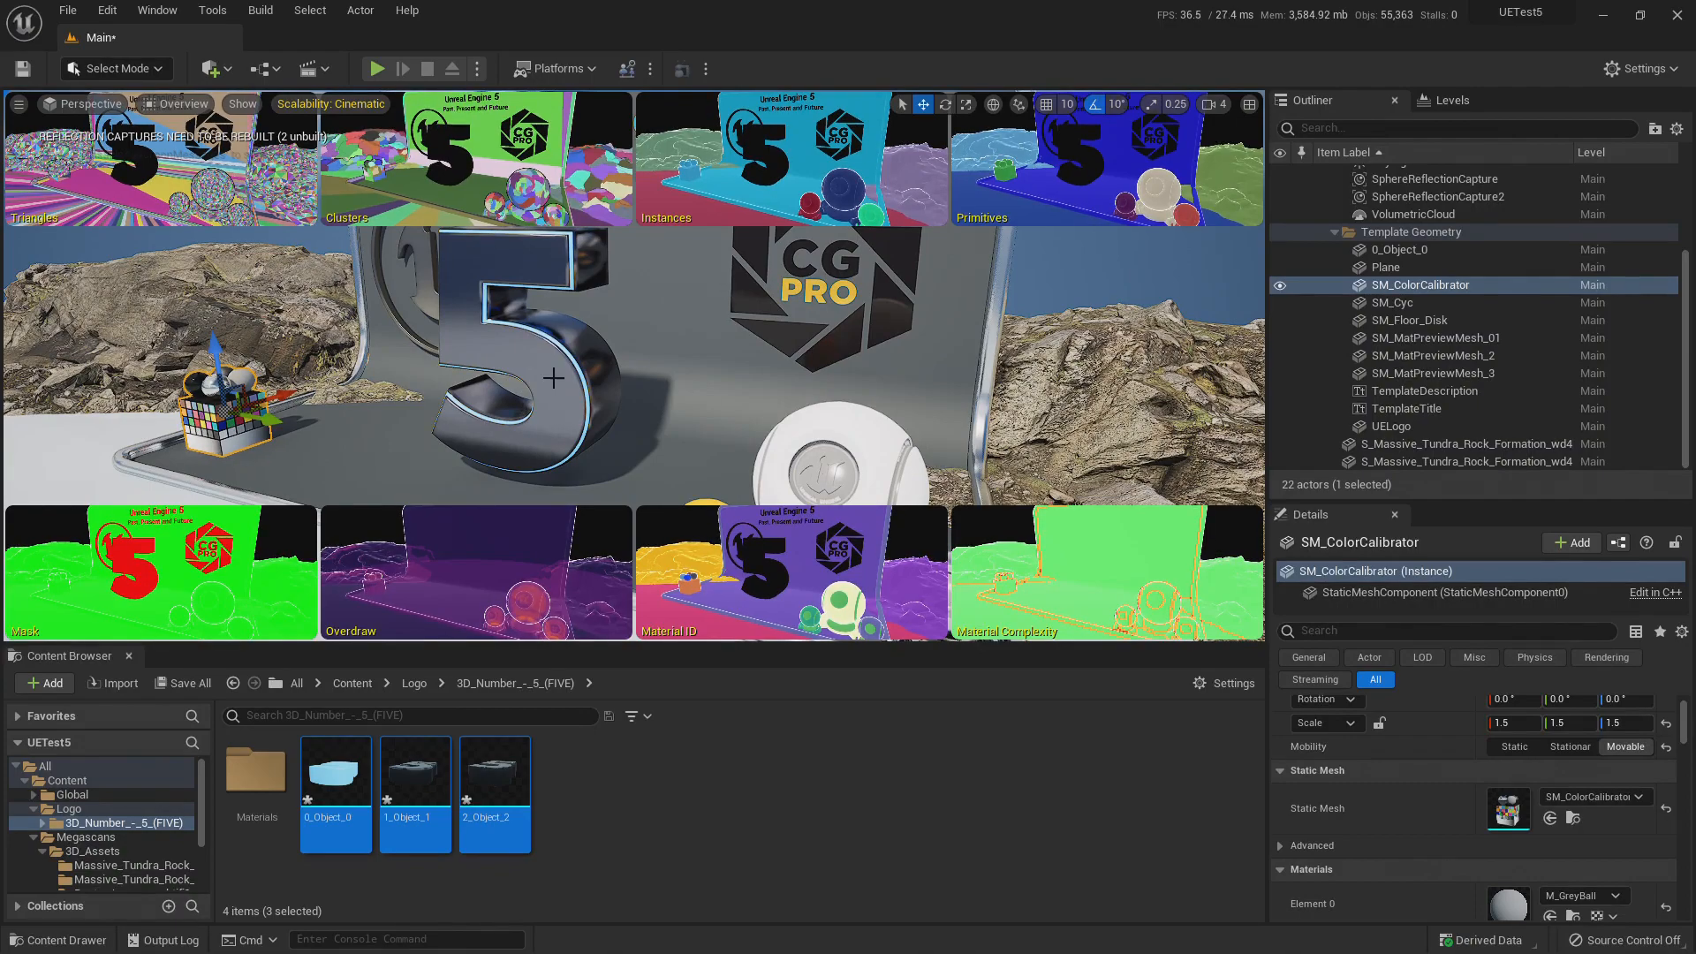
mouse_move(579, 386)
right_down()
mouse_move(618, 389)
mouse_move(611, 369)
mouse_move(742, 375)
mouse_move(600, 373)
right_up()
click(176, 105)
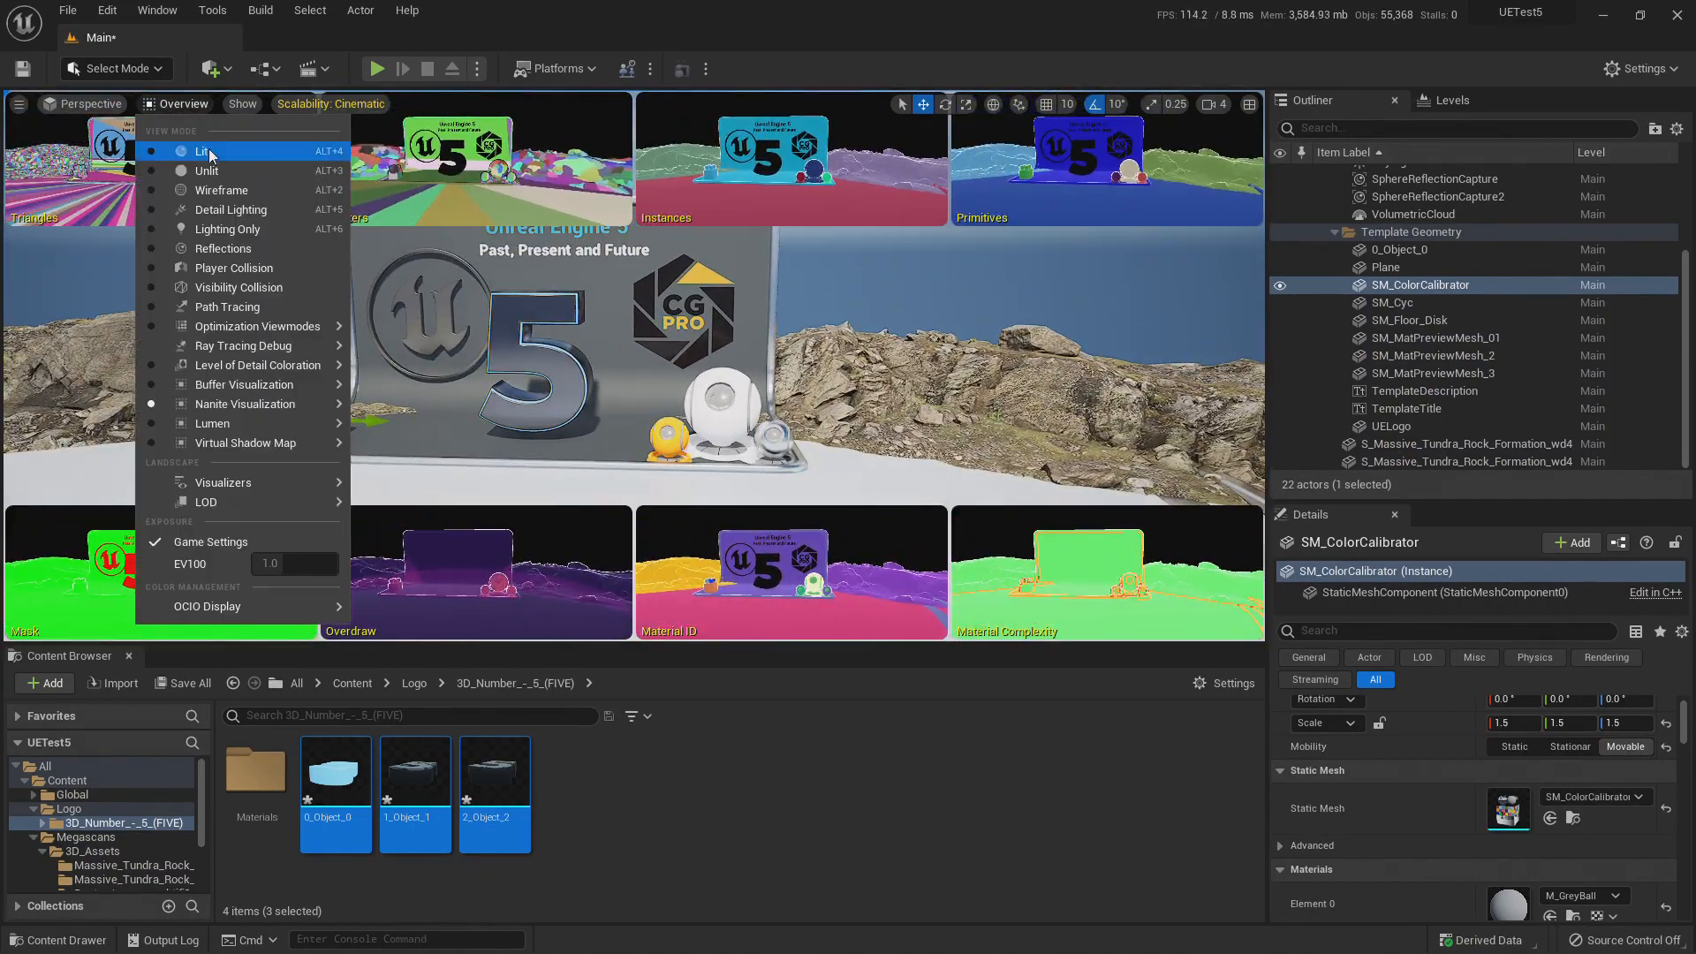
click(221, 151)
right_drag(314, 203, 389, 200)
key(Escape)
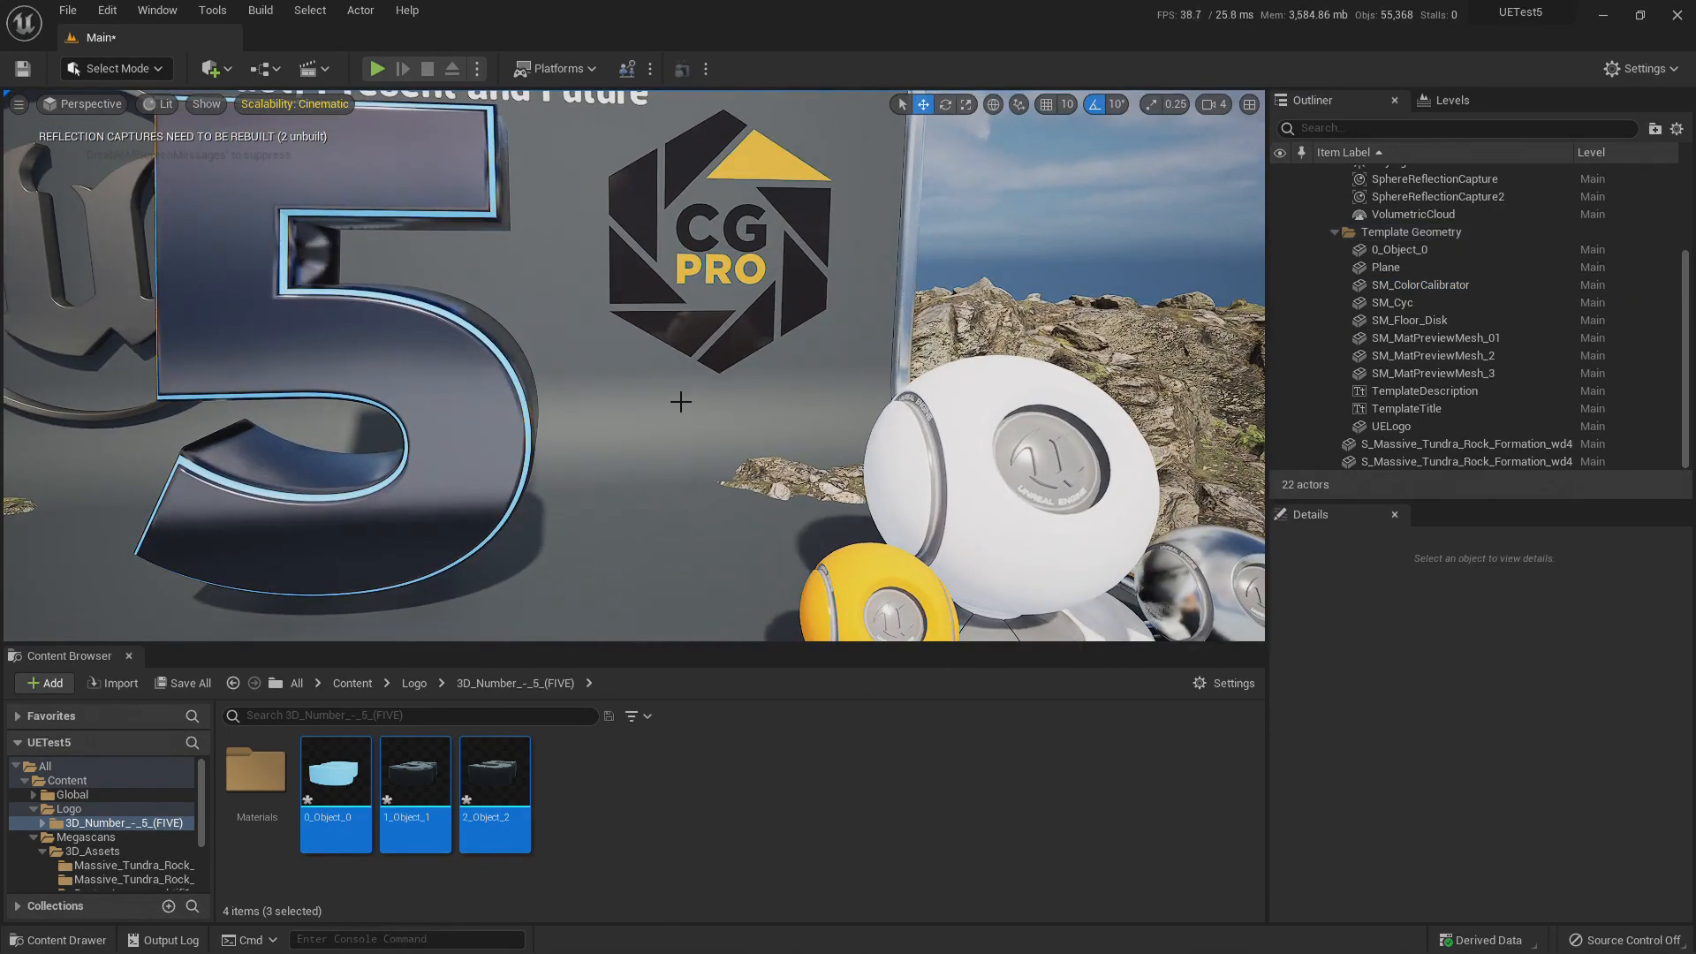
click(186, 684)
click(989, 681)
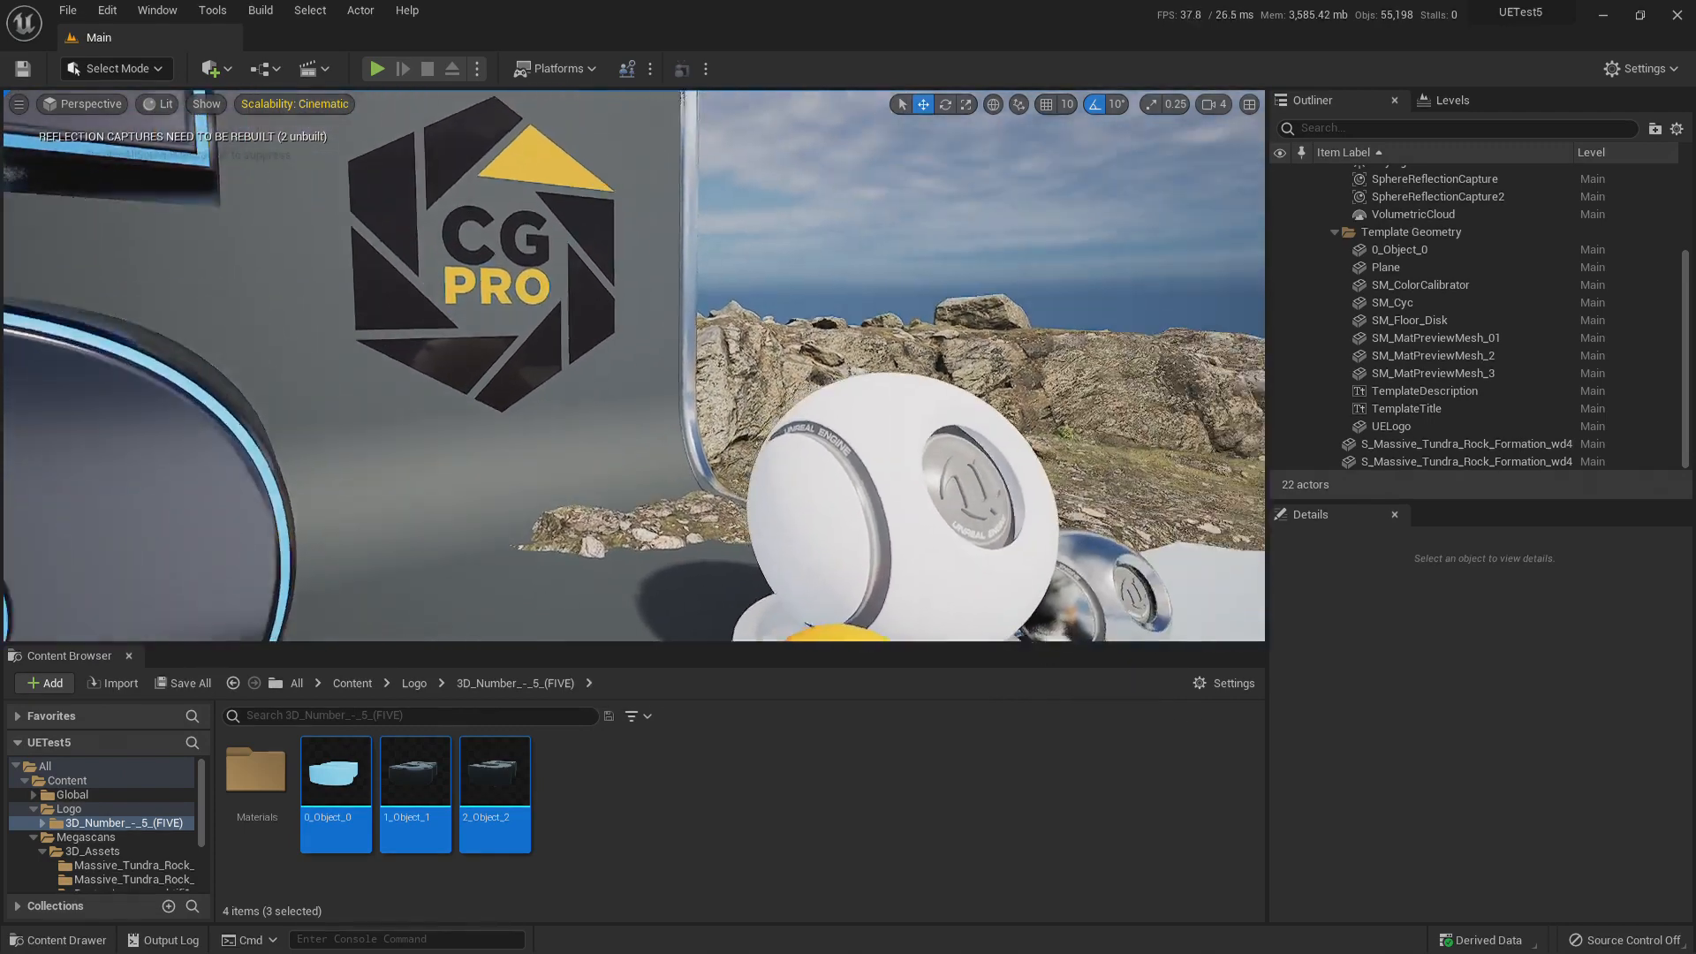
drag(446, 372, 446, 327)
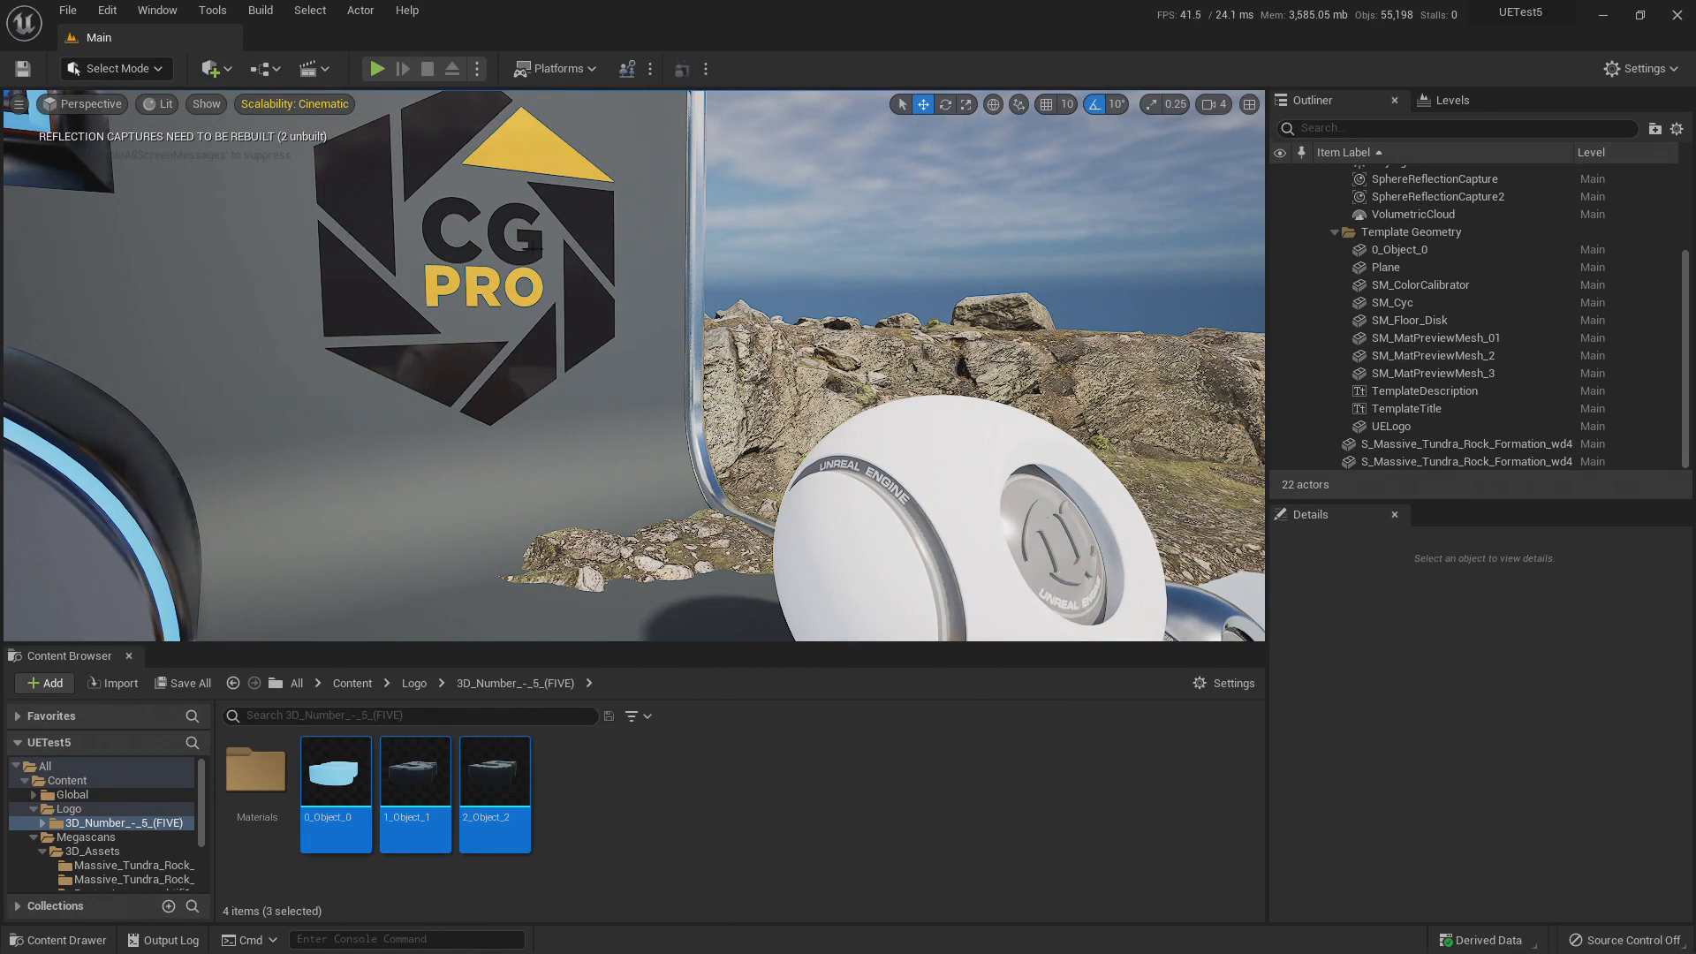
Open the project's Rendering settings and enable Use Hardware Ray Tracing when available for Lumen.
click(107, 10)
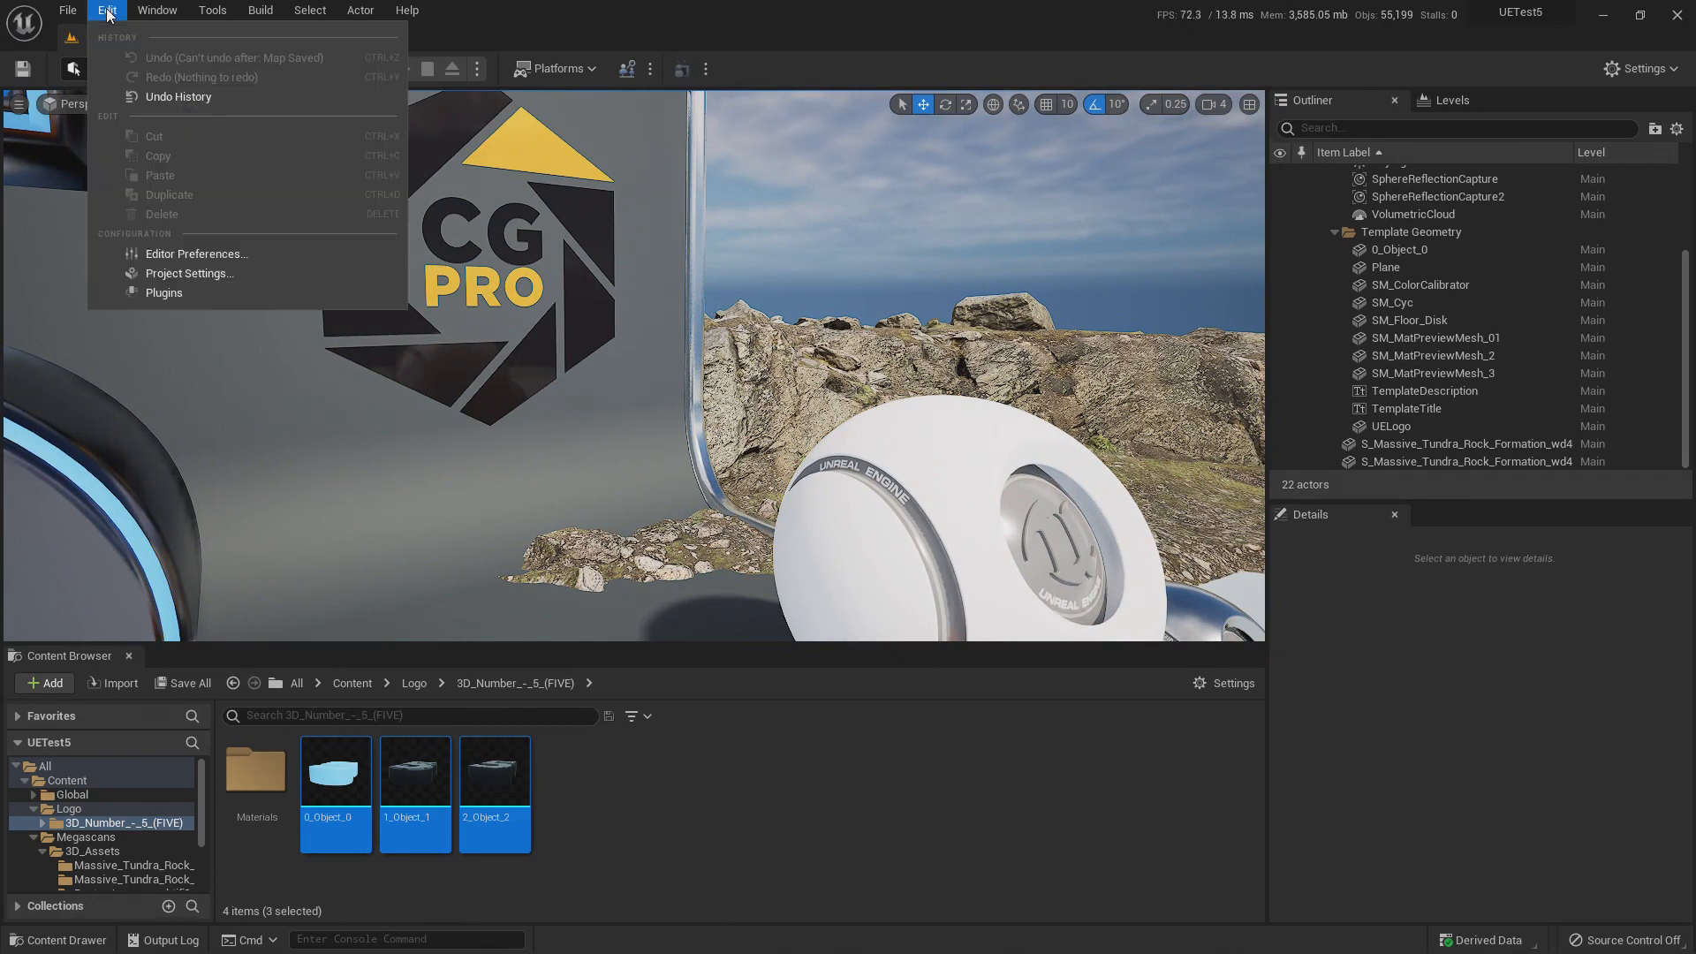
click(151, 273)
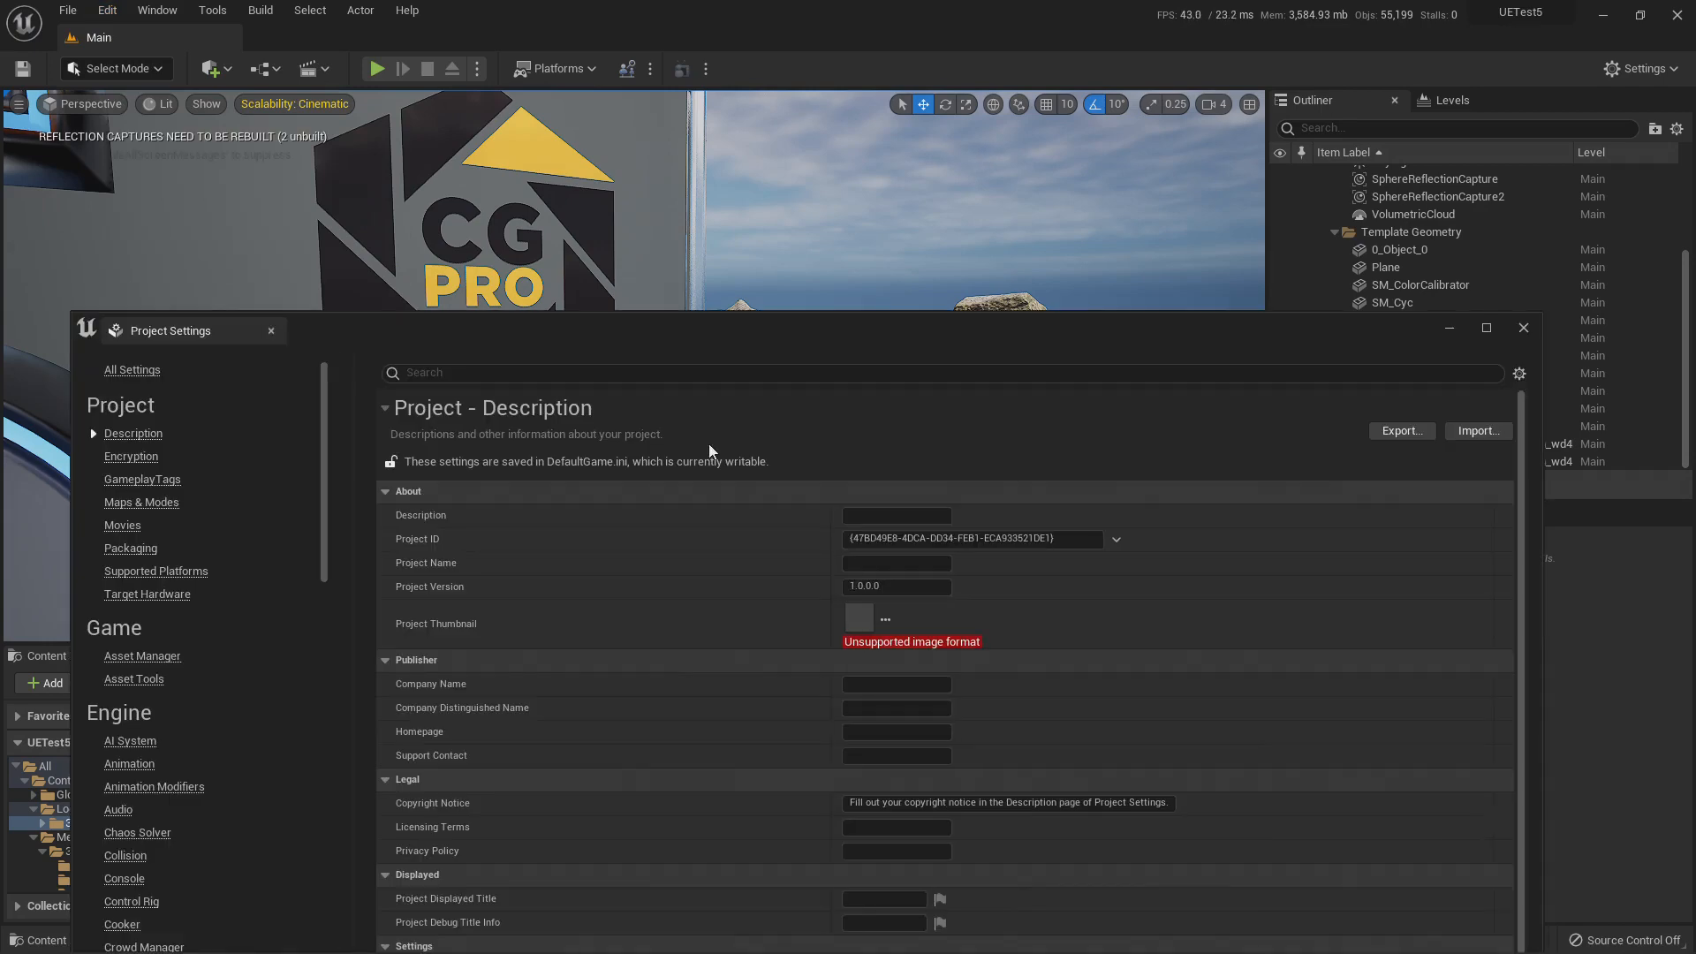
scroll(708, 443, down, 2)
scroll(152, 728, down, 5)
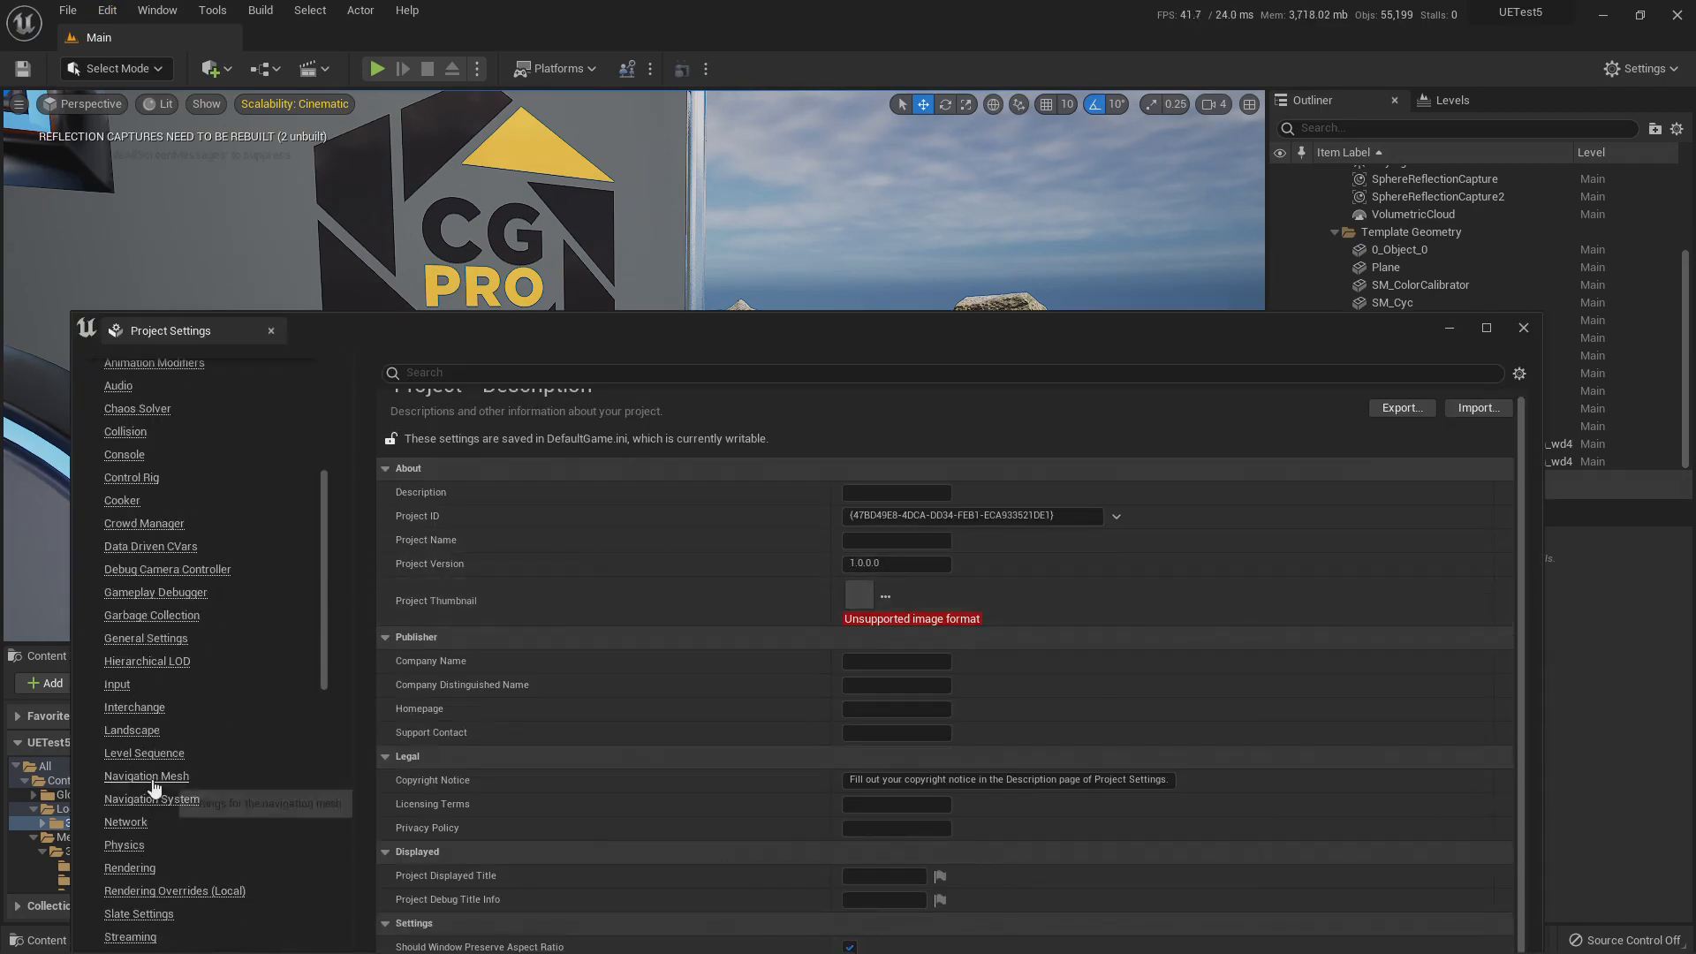
scroll(149, 808, down, 5)
click(129, 839)
scroll(751, 702, down, 10)
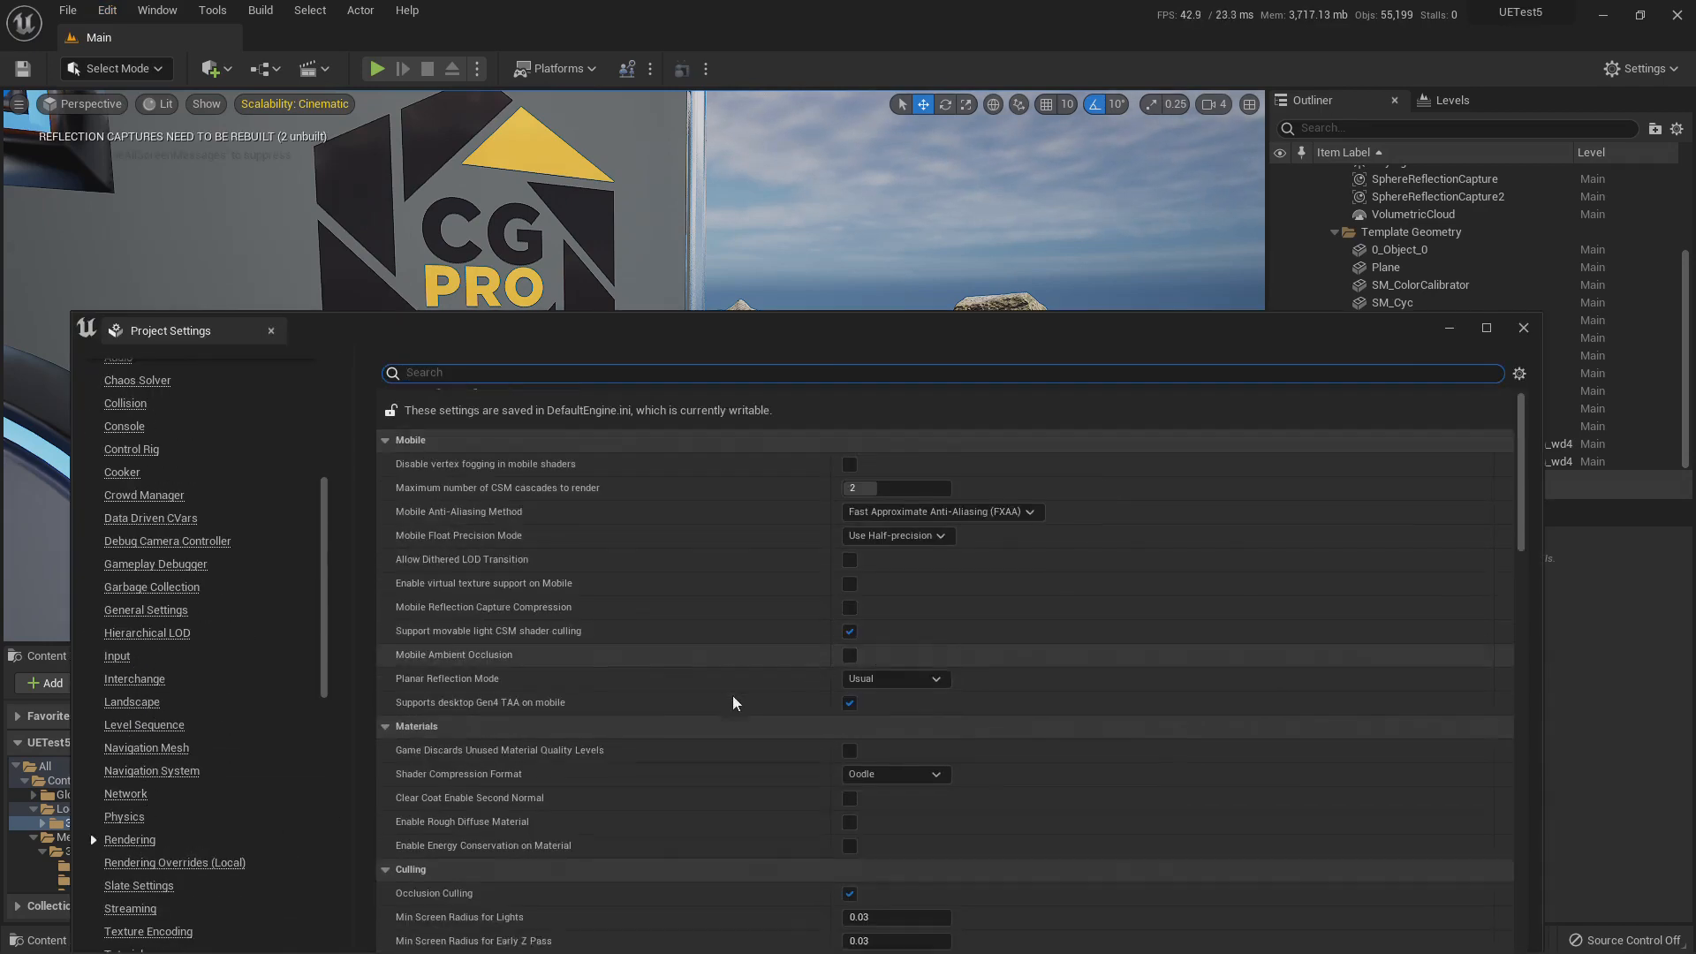
scroll(777, 710, down, 10)
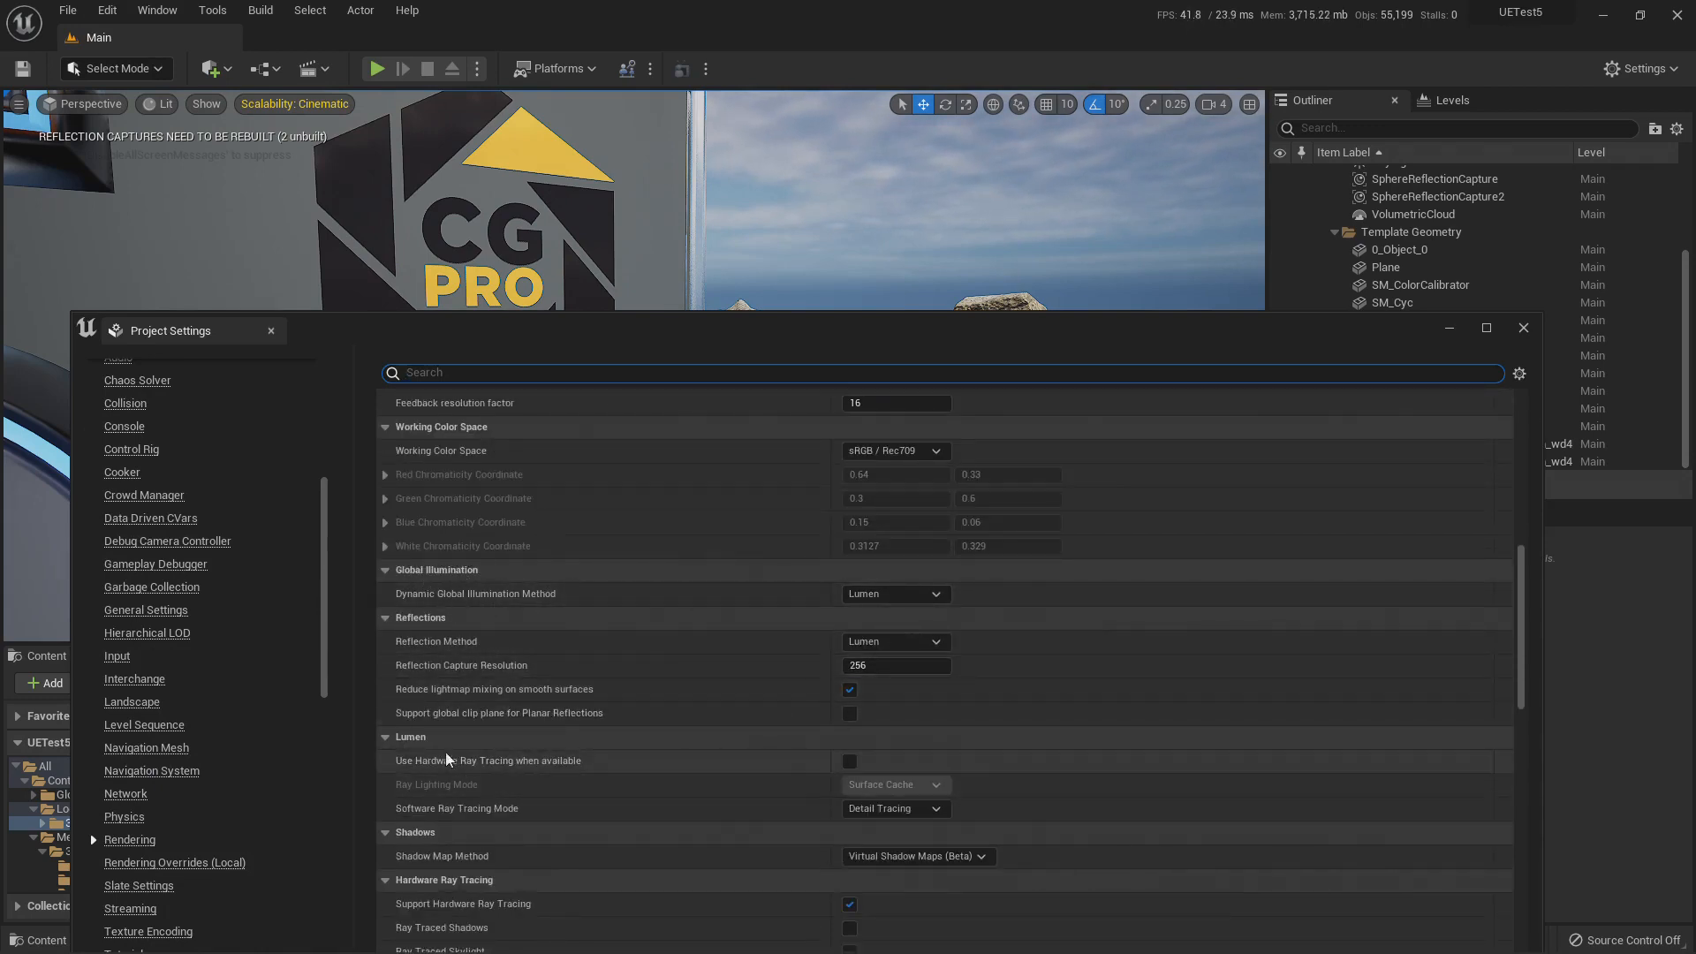
mouse_move(408, 772)
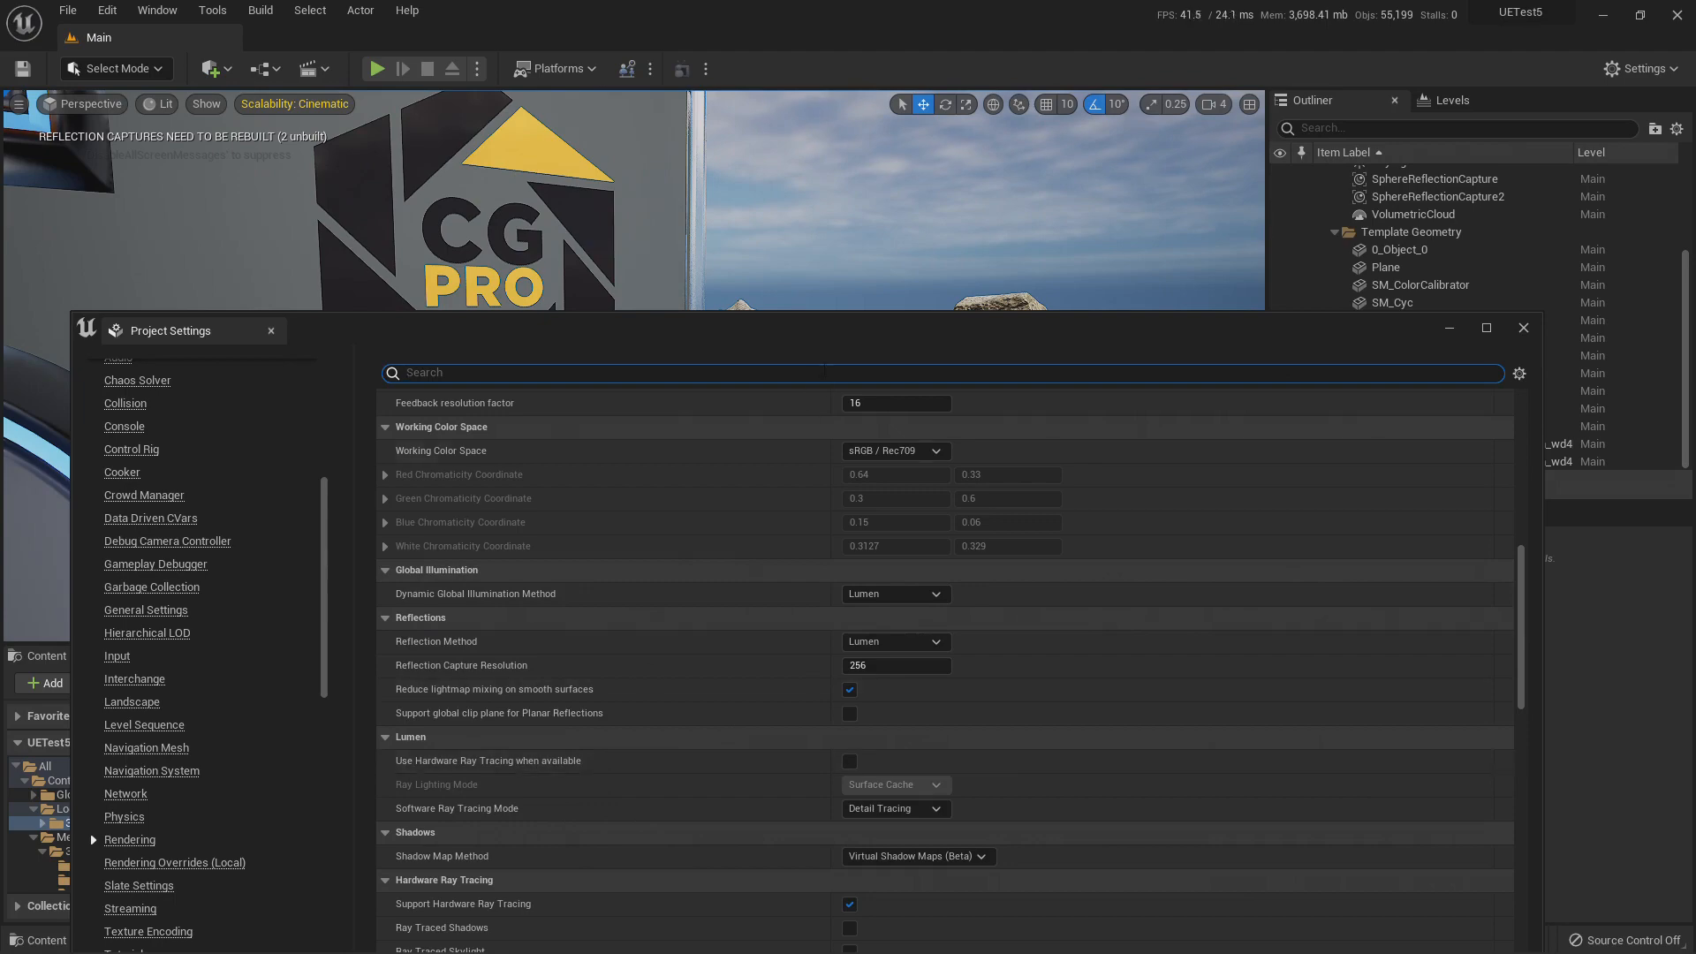
Move the Project Settings window out of the way and examine the reflections on the backdrop, number 5 and white ball.
drag(832, 334, 713, 429)
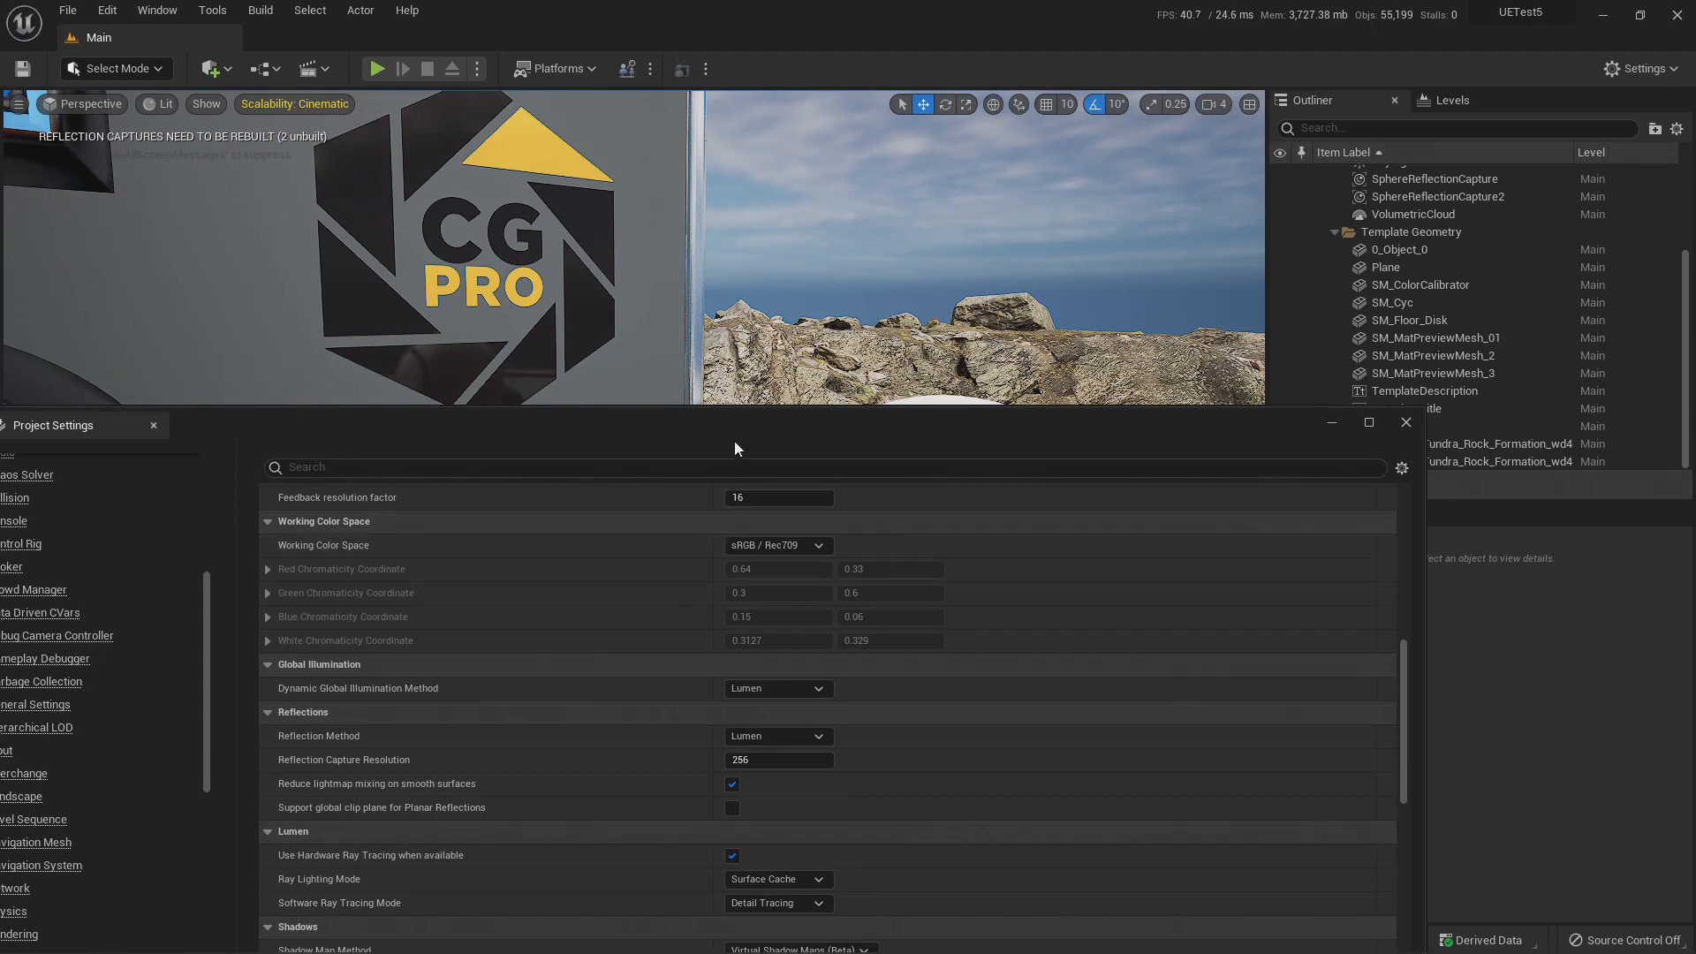
drag(699, 636, 699, 636)
right_drag(689, 521, 448, 539)
key(w)
key(s)
right_drag(561, 371, 562, 363)
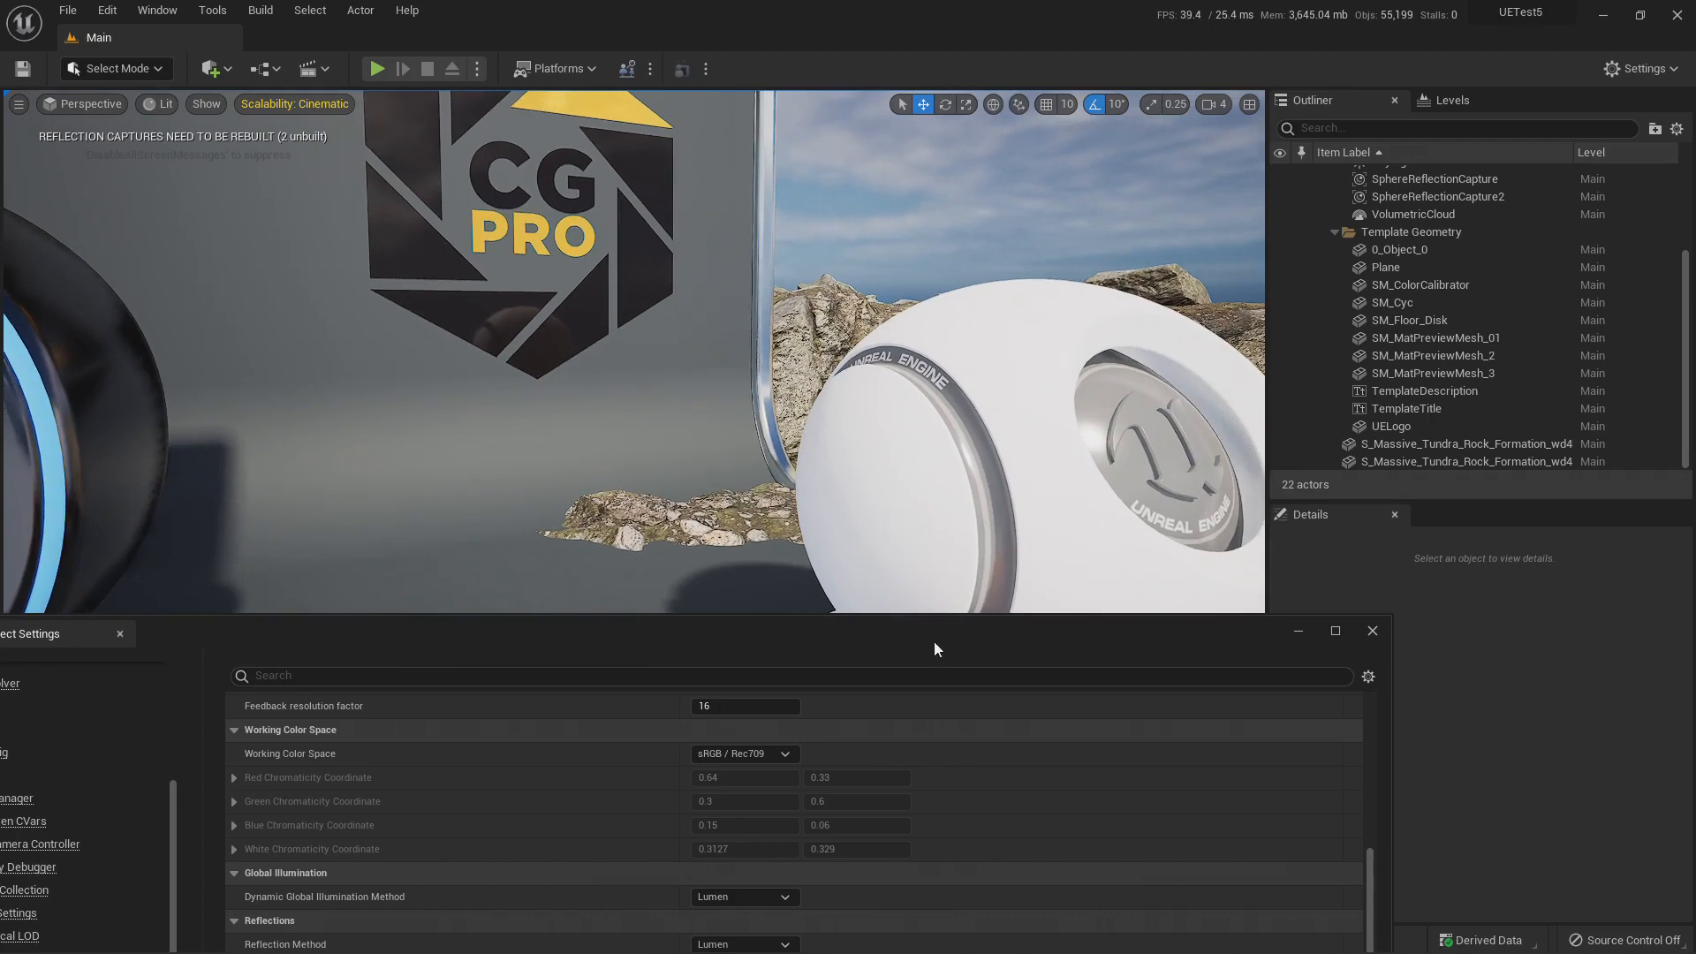
Bring the Project Settings window back, review the Lumen and Hardware Ray Tracing options and close it.
drag(934, 641, 1071, 334)
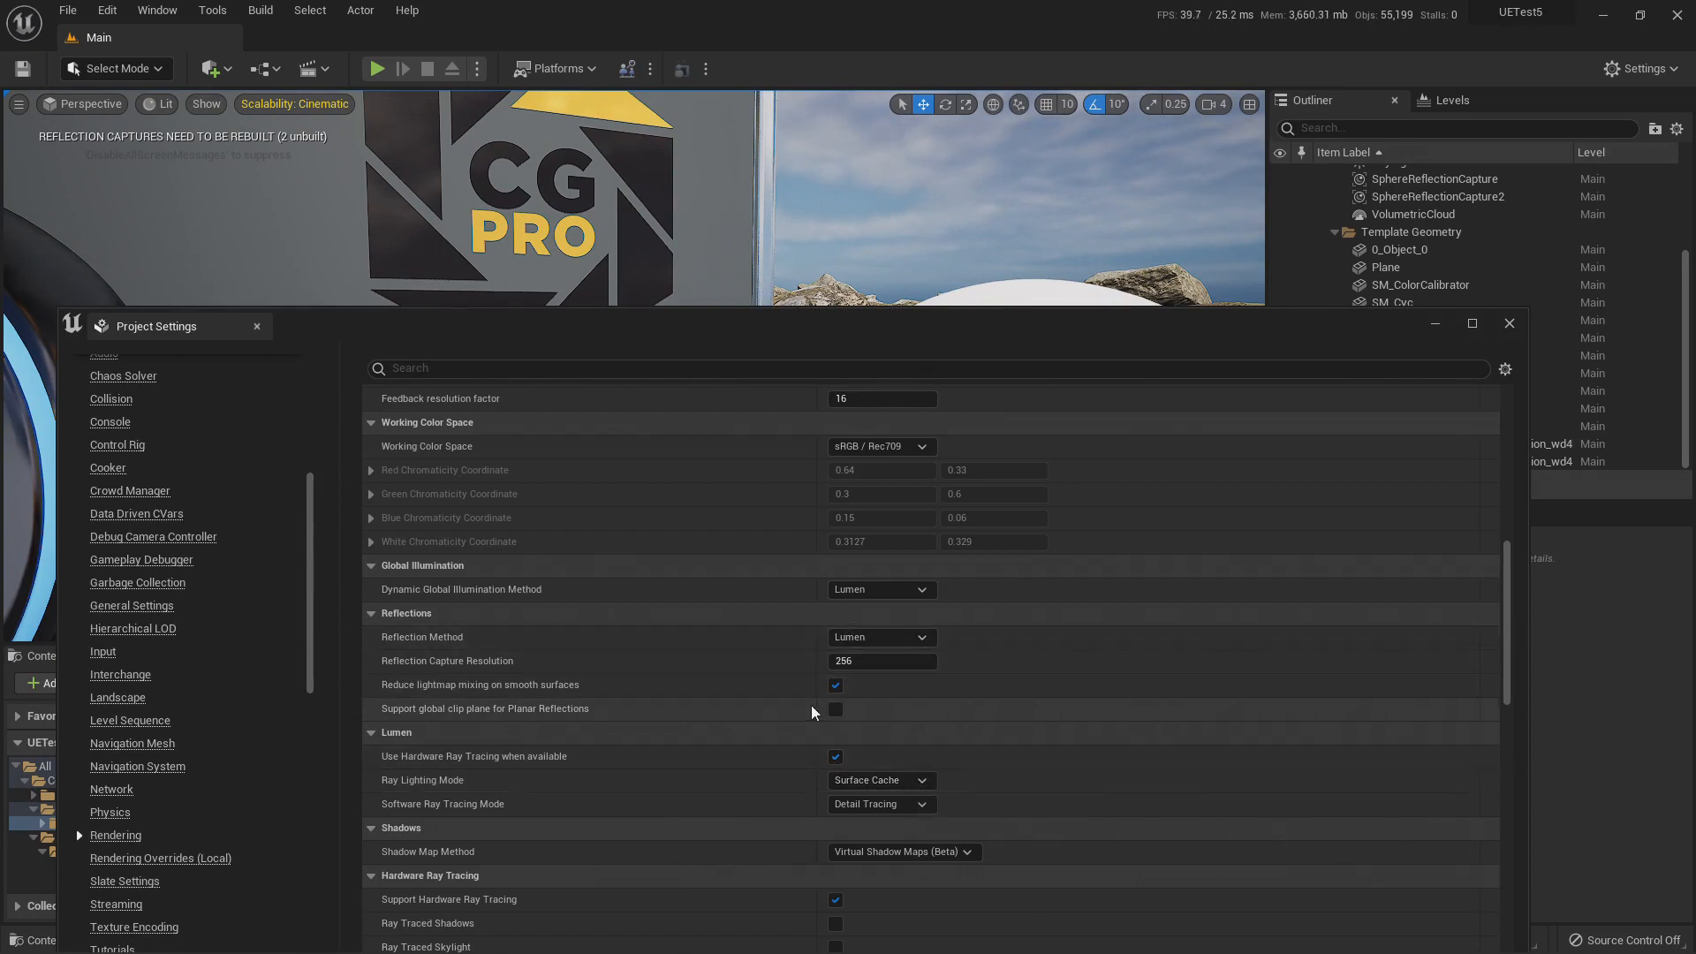
scroll(791, 707, down, 3)
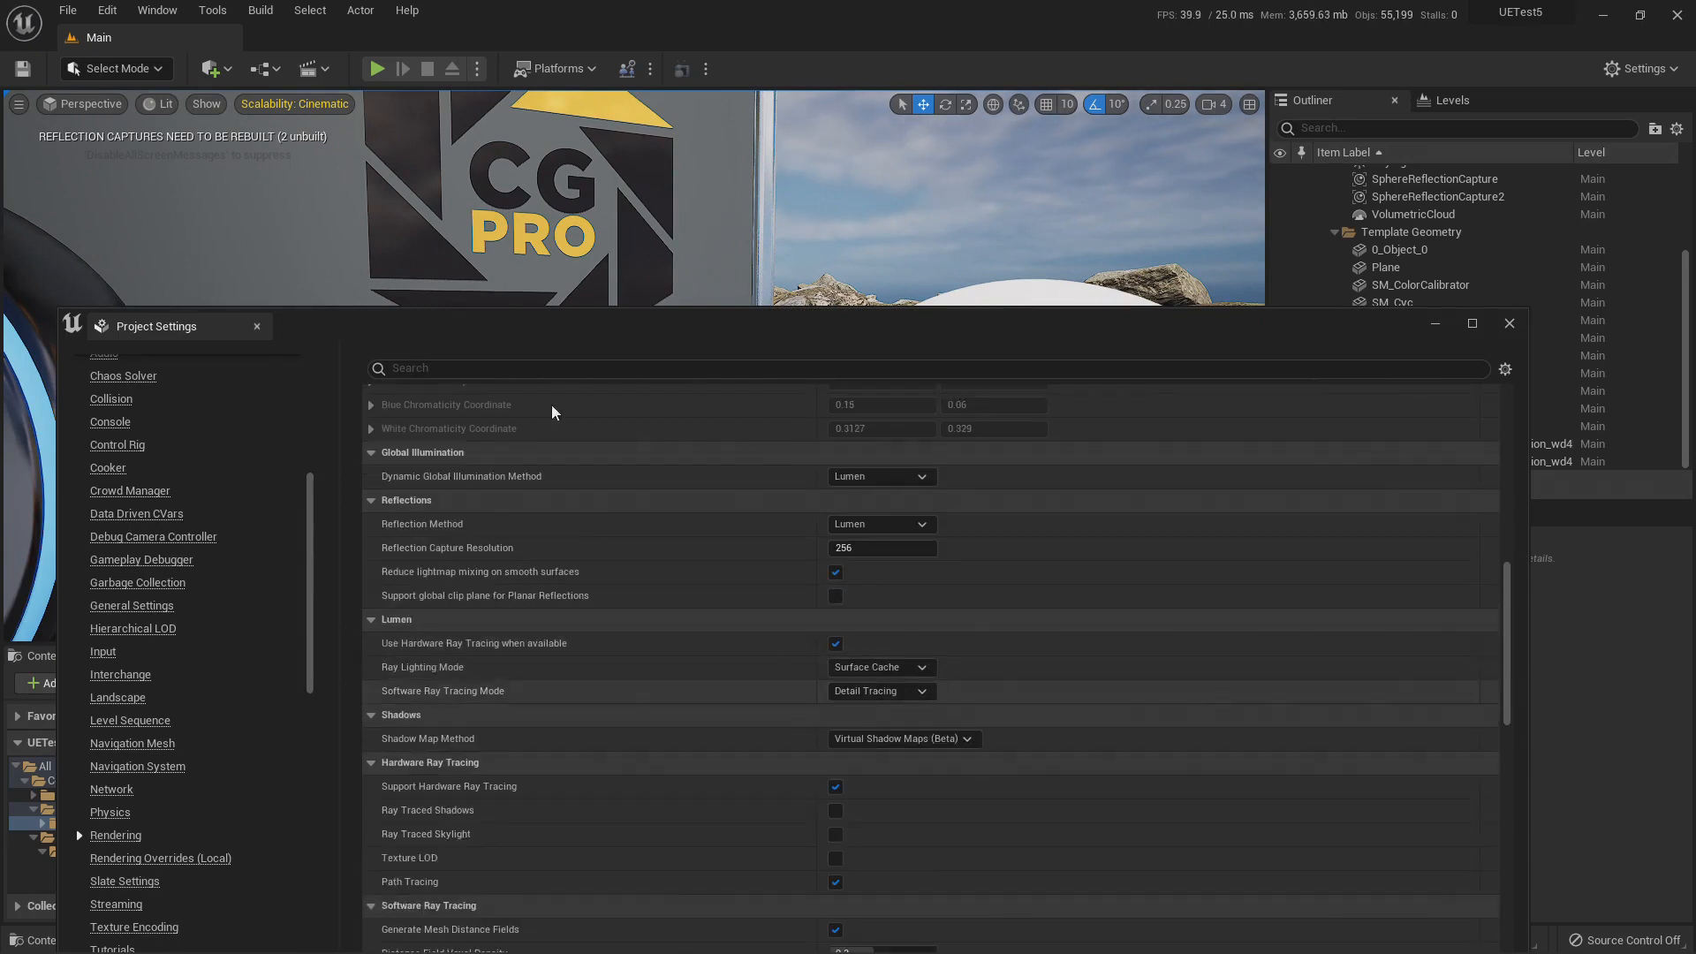
click(257, 326)
Examine the lit scene from a distance and the reflections and shadows around the number 5 up close.
key(s)
right_drag(634, 364, 696, 394)
key(w)
key(s)
key(s)
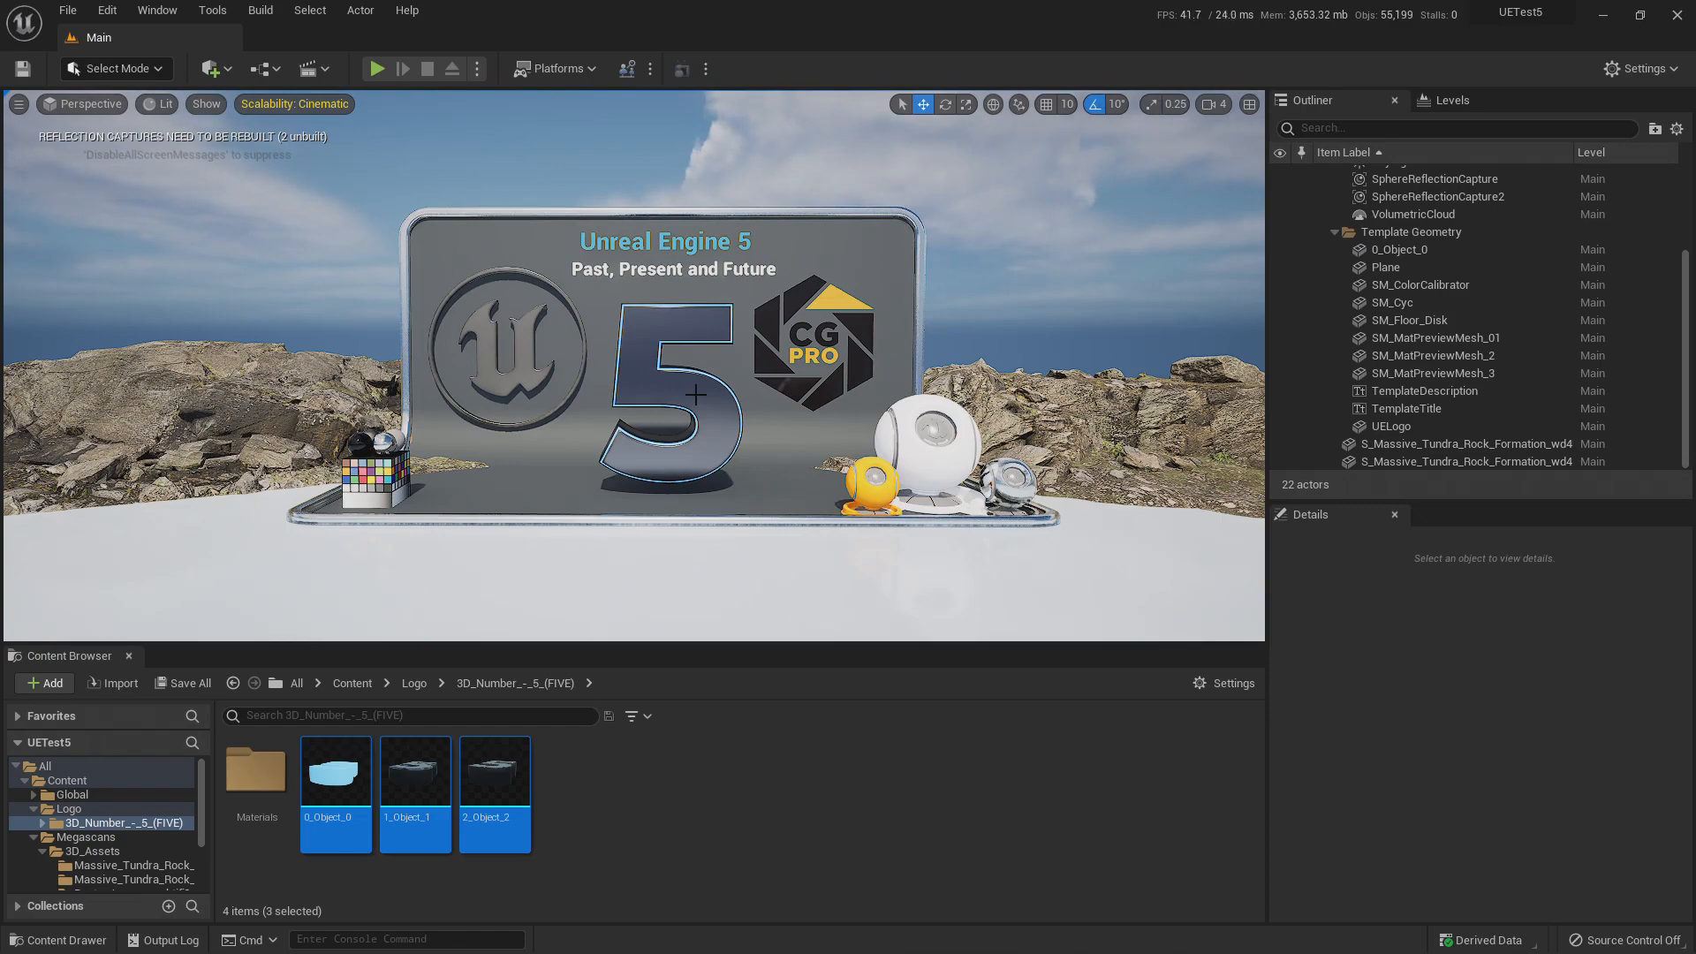
key(w)
mouse_move(732, 430)
right_down()
mouse_move(711, 446)
mouse_move(698, 428)
right_up()
key(d)
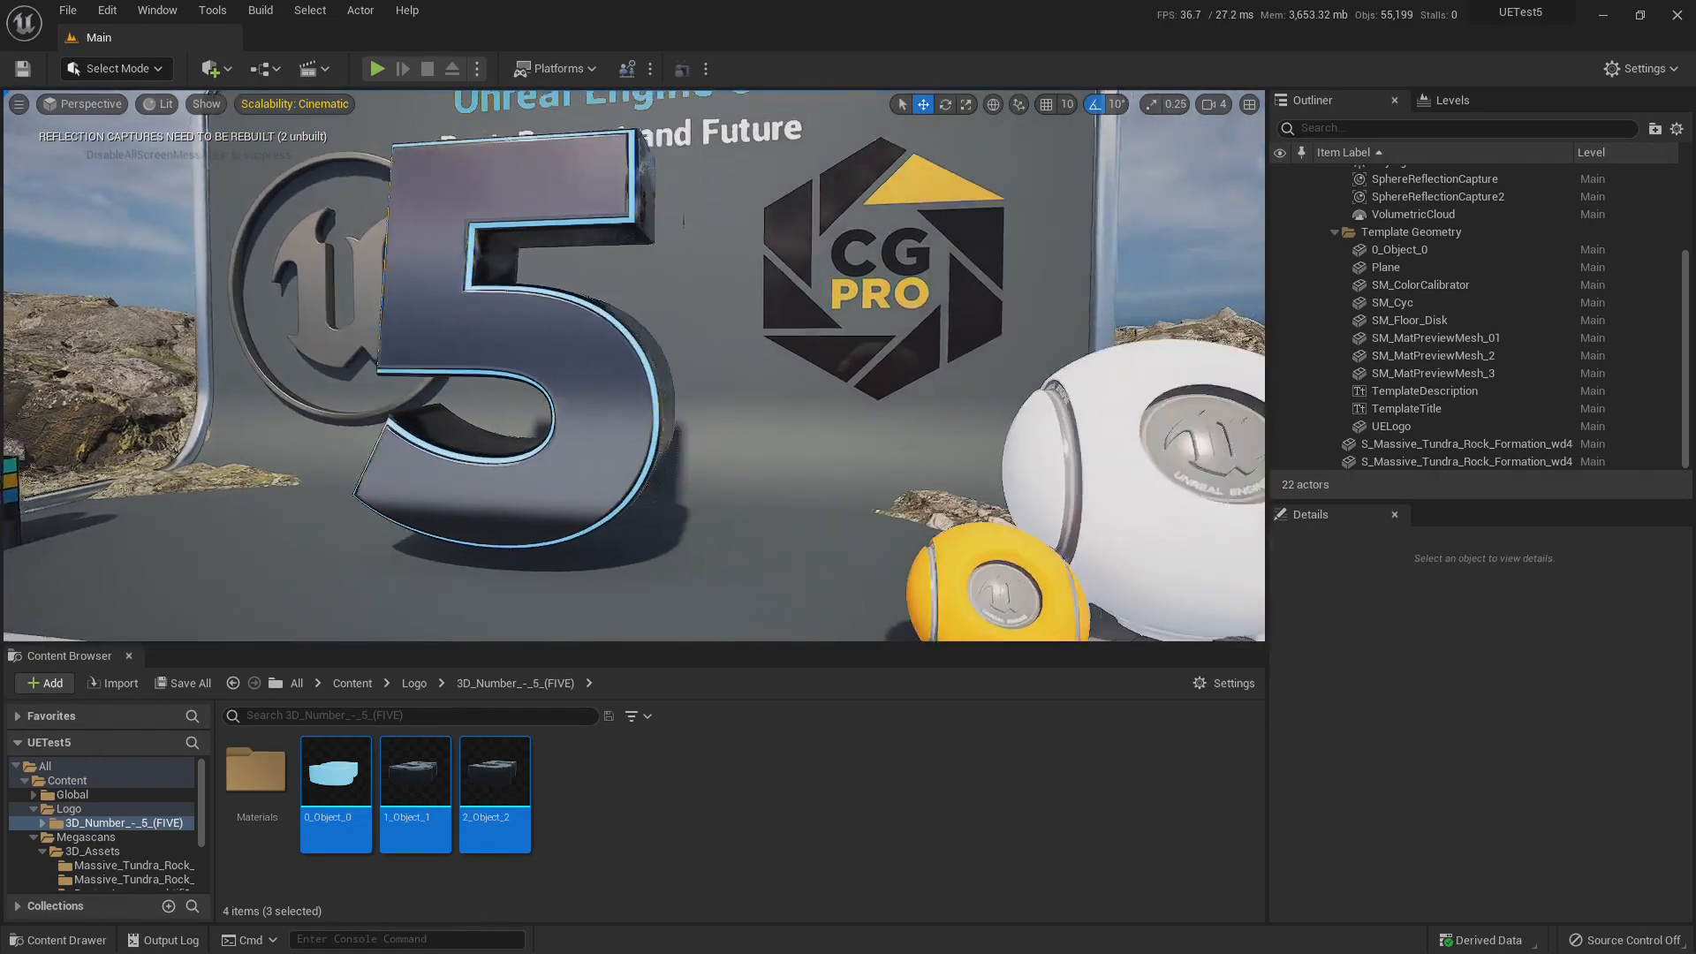
right_drag(683, 222, 680, 217)
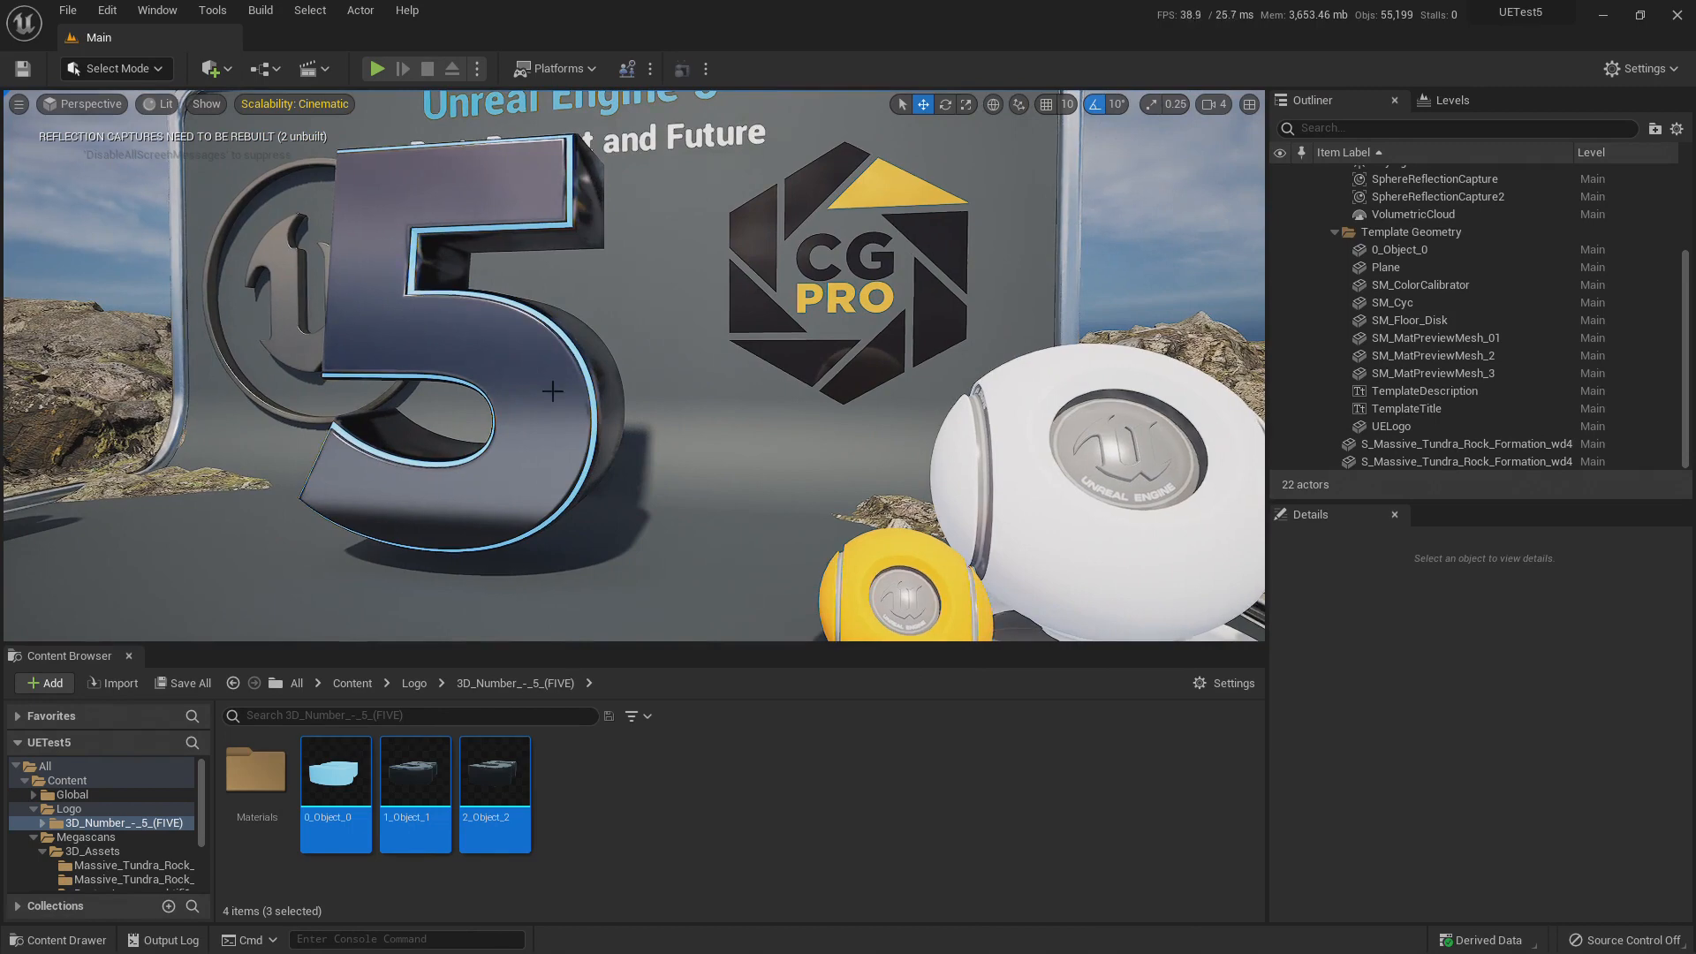
Select the number 5 in the scene, check the Nanite details of its 2_Object_2 mesh asset and clear the selection.
click(553, 391)
right_drag(534, 373, 535, 367)
key(a)
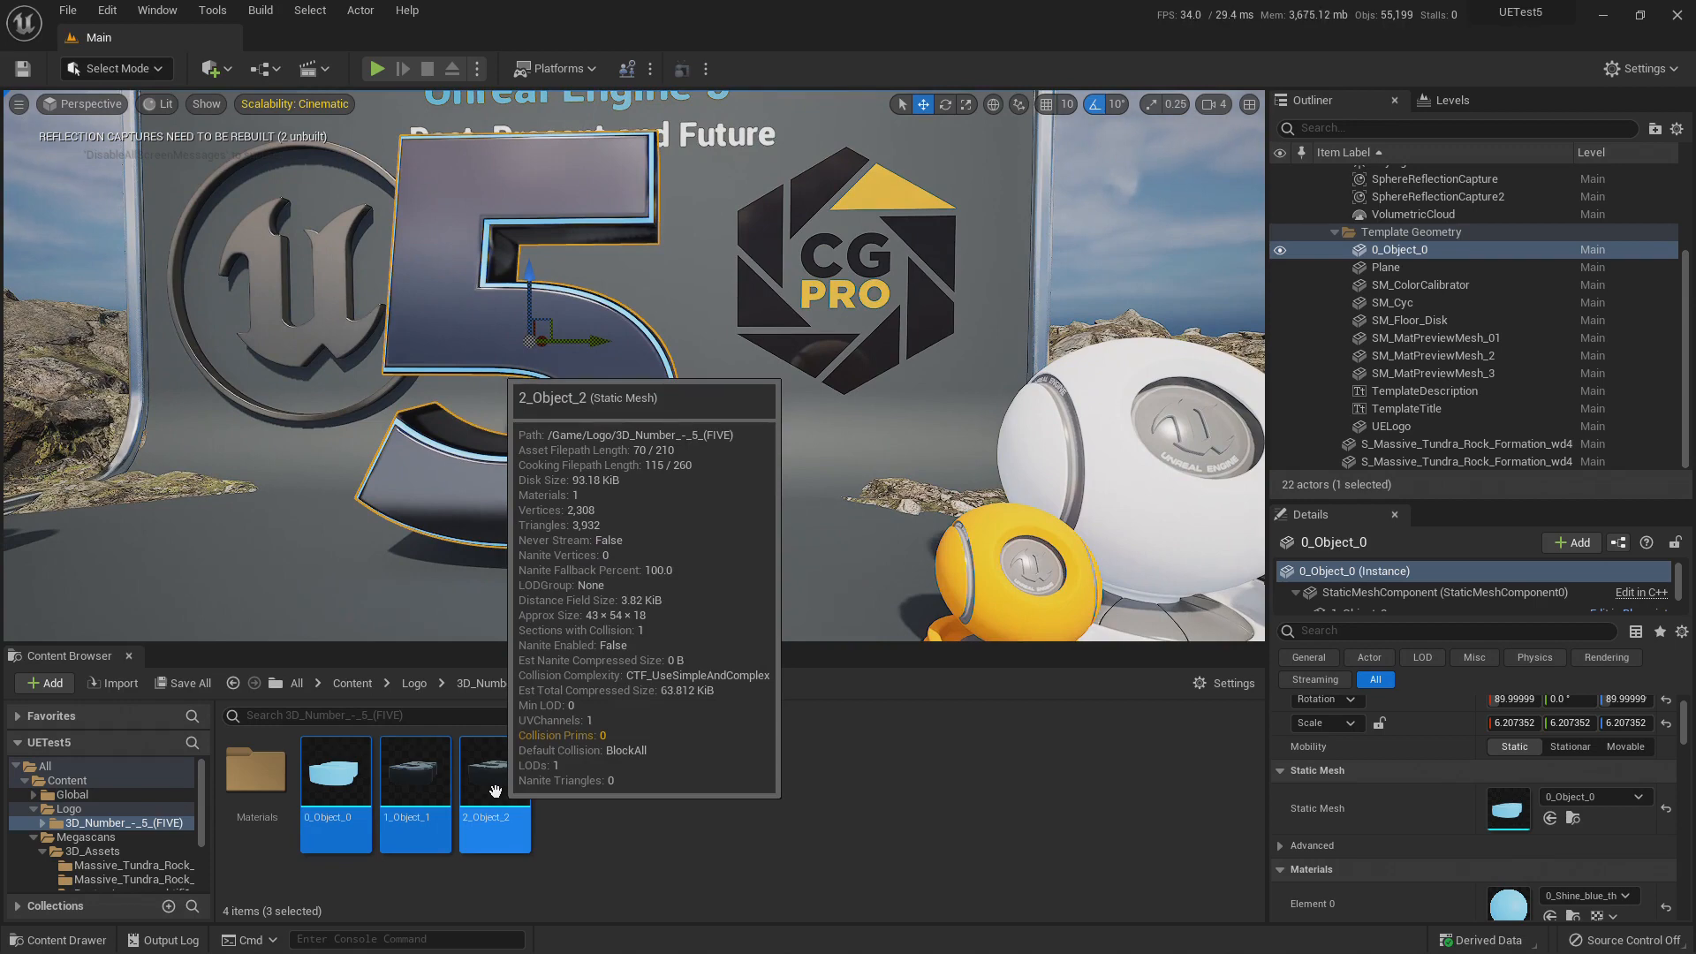
right_drag(791, 411, 783, 385)
key(a)
key(s)
key(Escape)
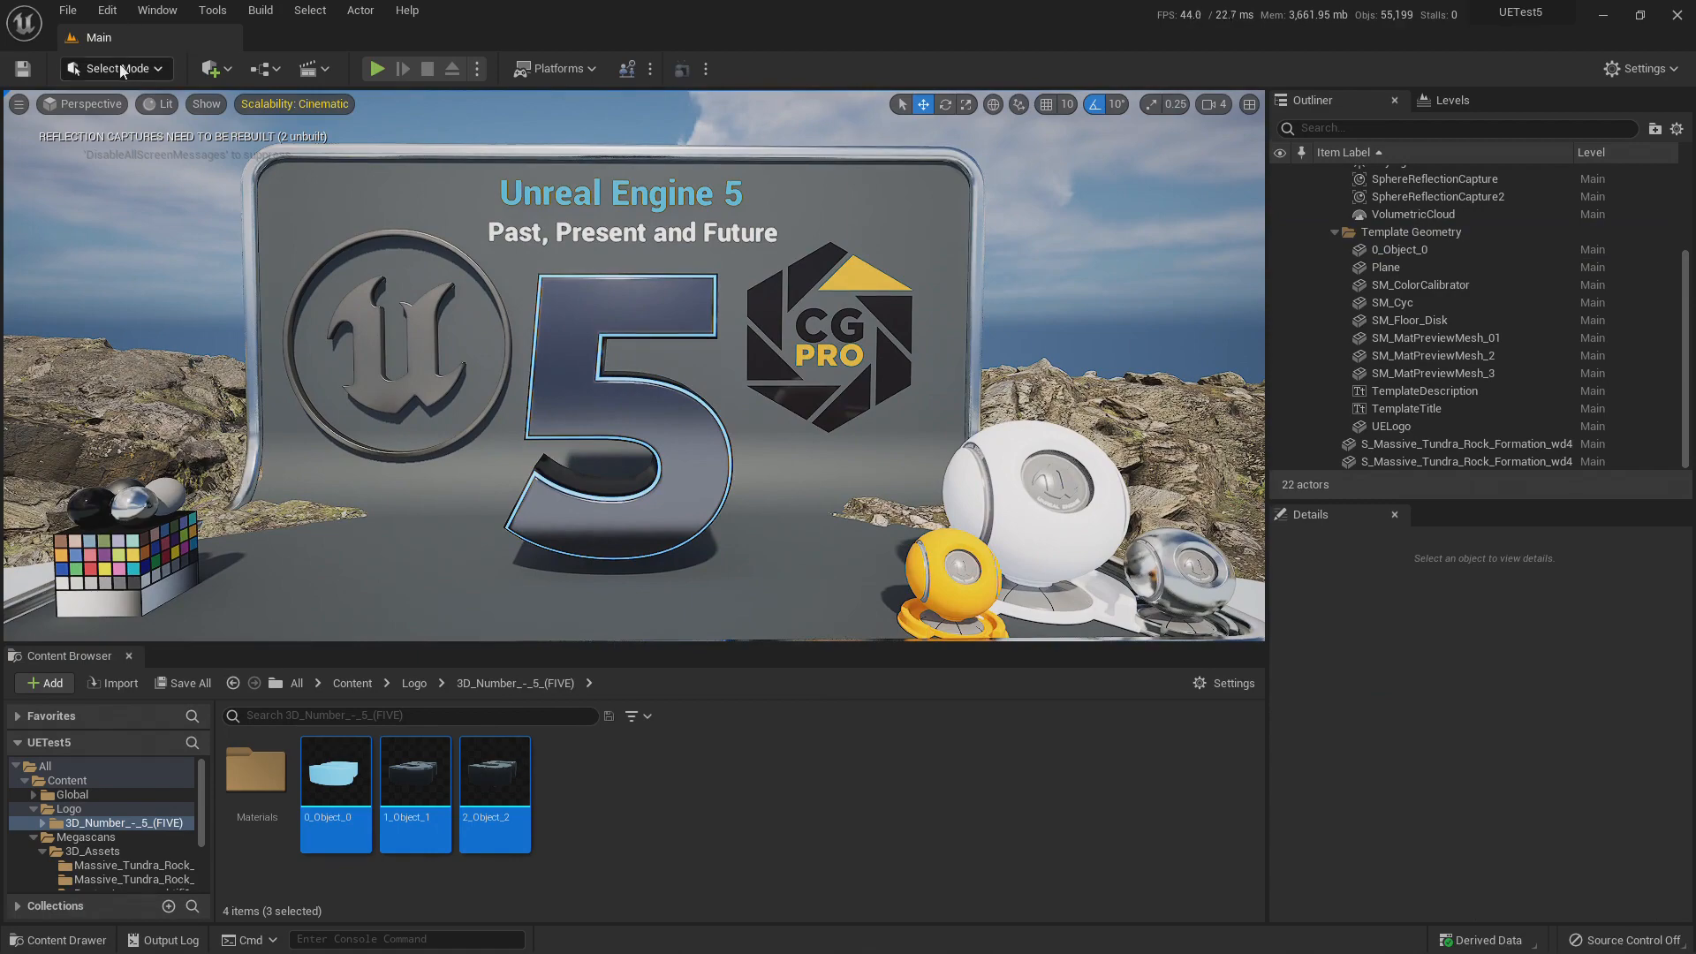
key(w)
key(d)
mouse_move(679, 368)
right_down()
mouse_move(533, 404)
mouse_move(583, 380)
mouse_move(574, 401)
mouse_move(568, 386)
mouse_move(683, 379)
right_up()
key(s)
key(w)
key(s)
key(w)
key(s)
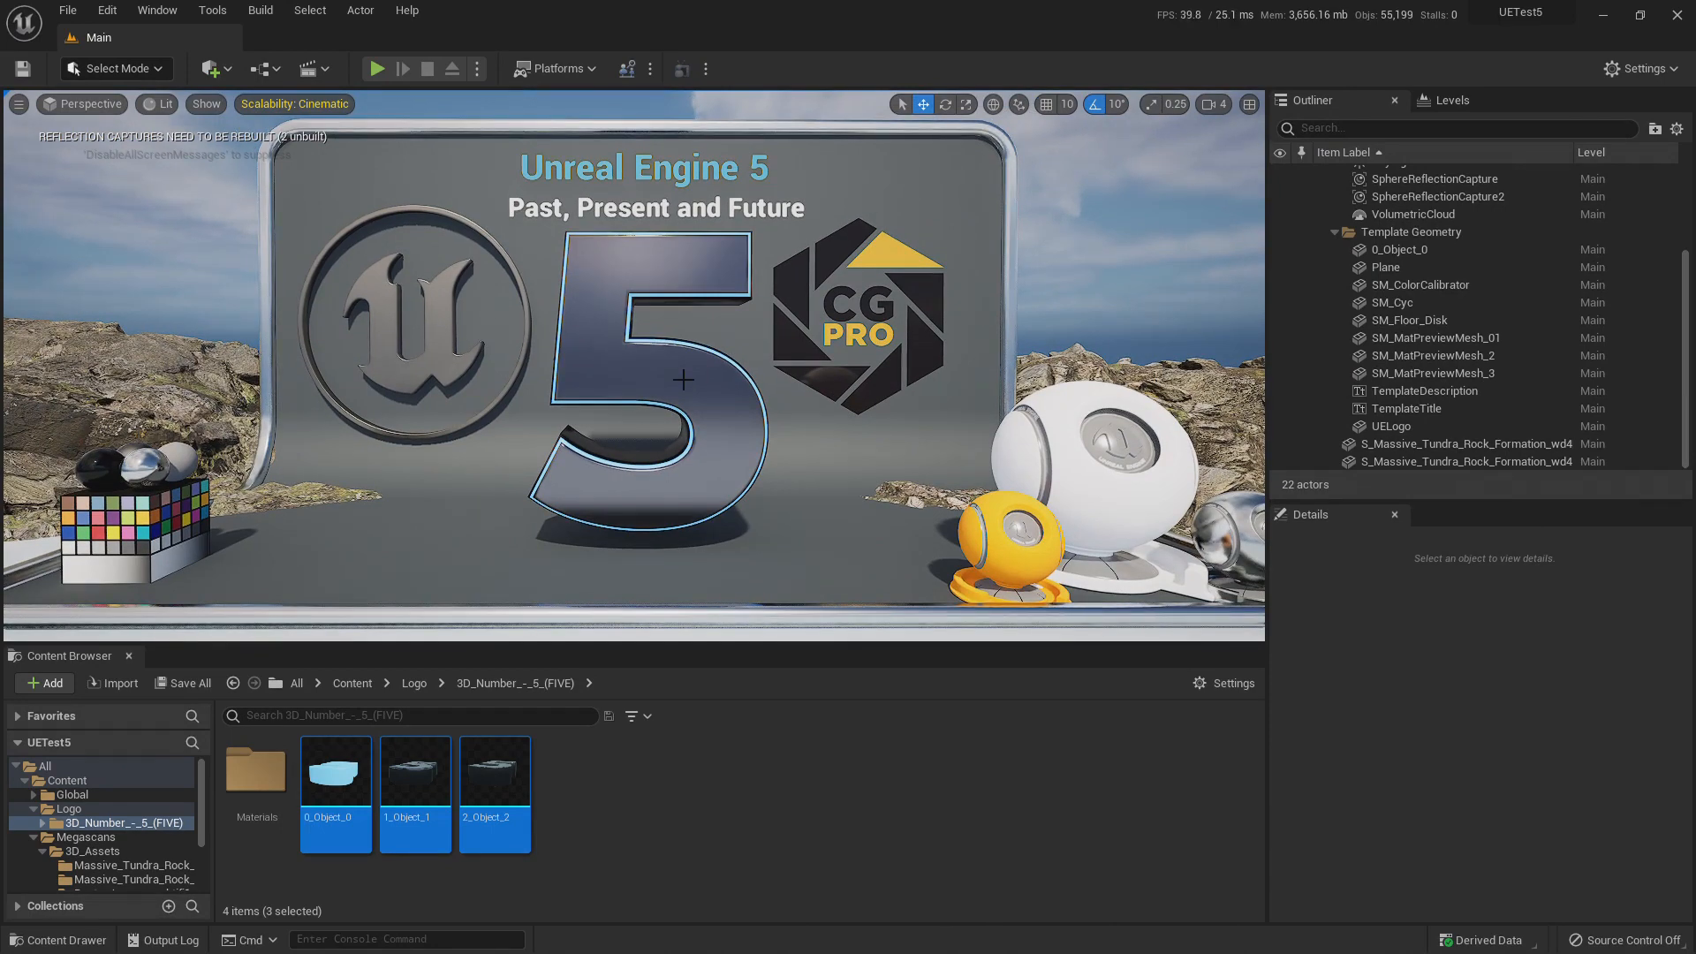